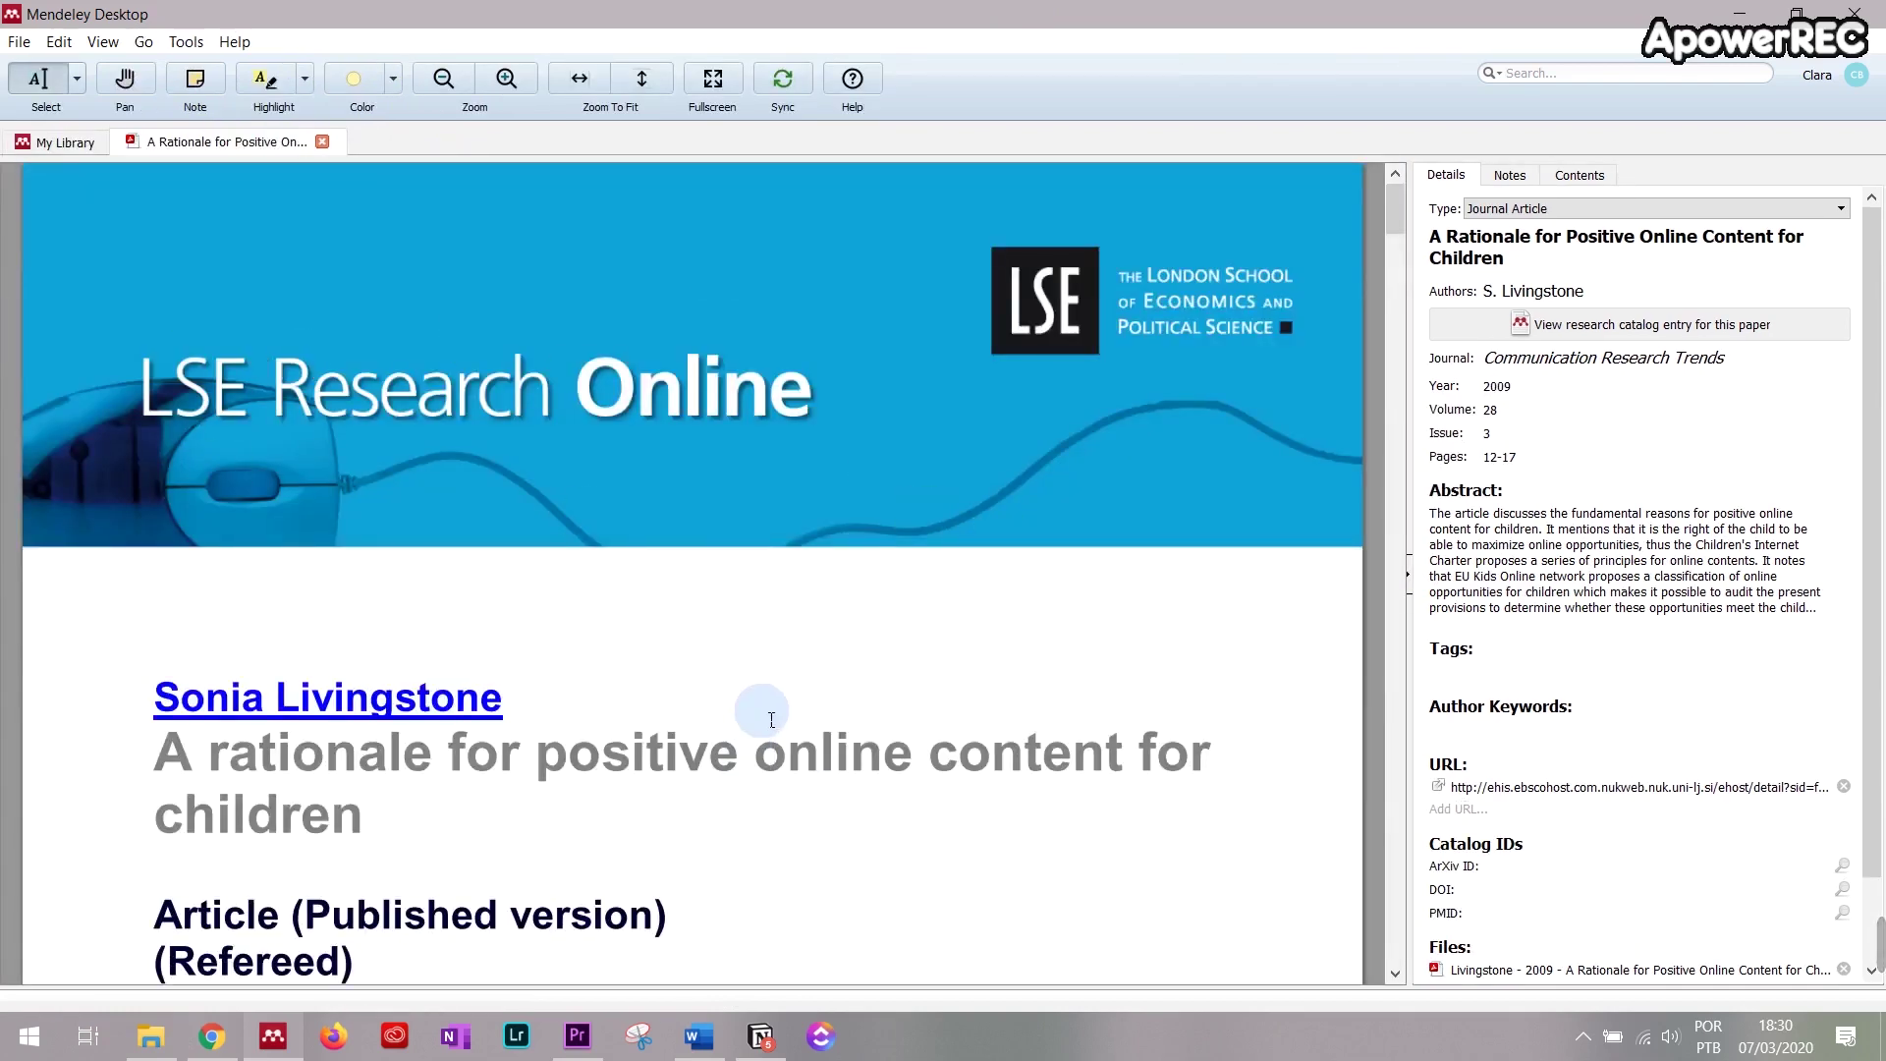
Step: Look through the opening pages of "A Rationale for Positive Online Content for Children" and its bibliographic details
scroll(771, 720, "down", 5)
scroll(383, 687, "down", 5)
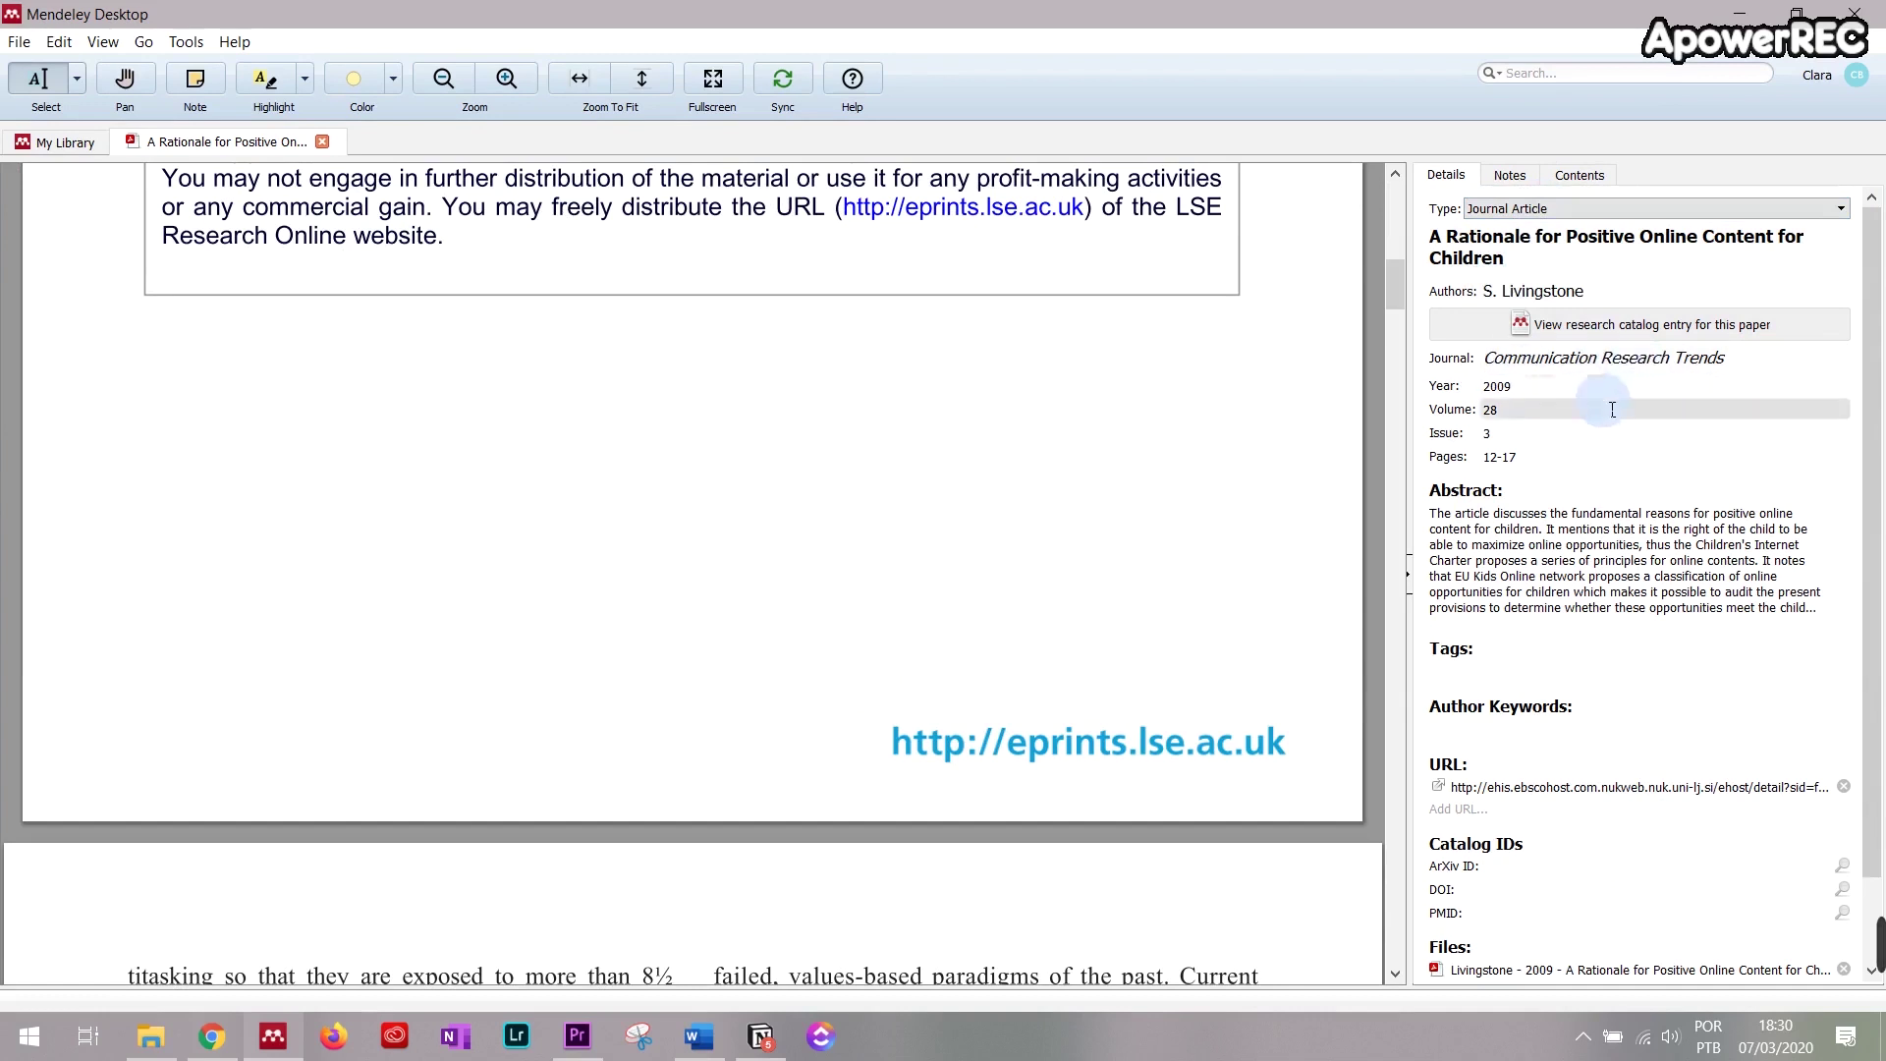
scroll(1537, 535, "down", 1)
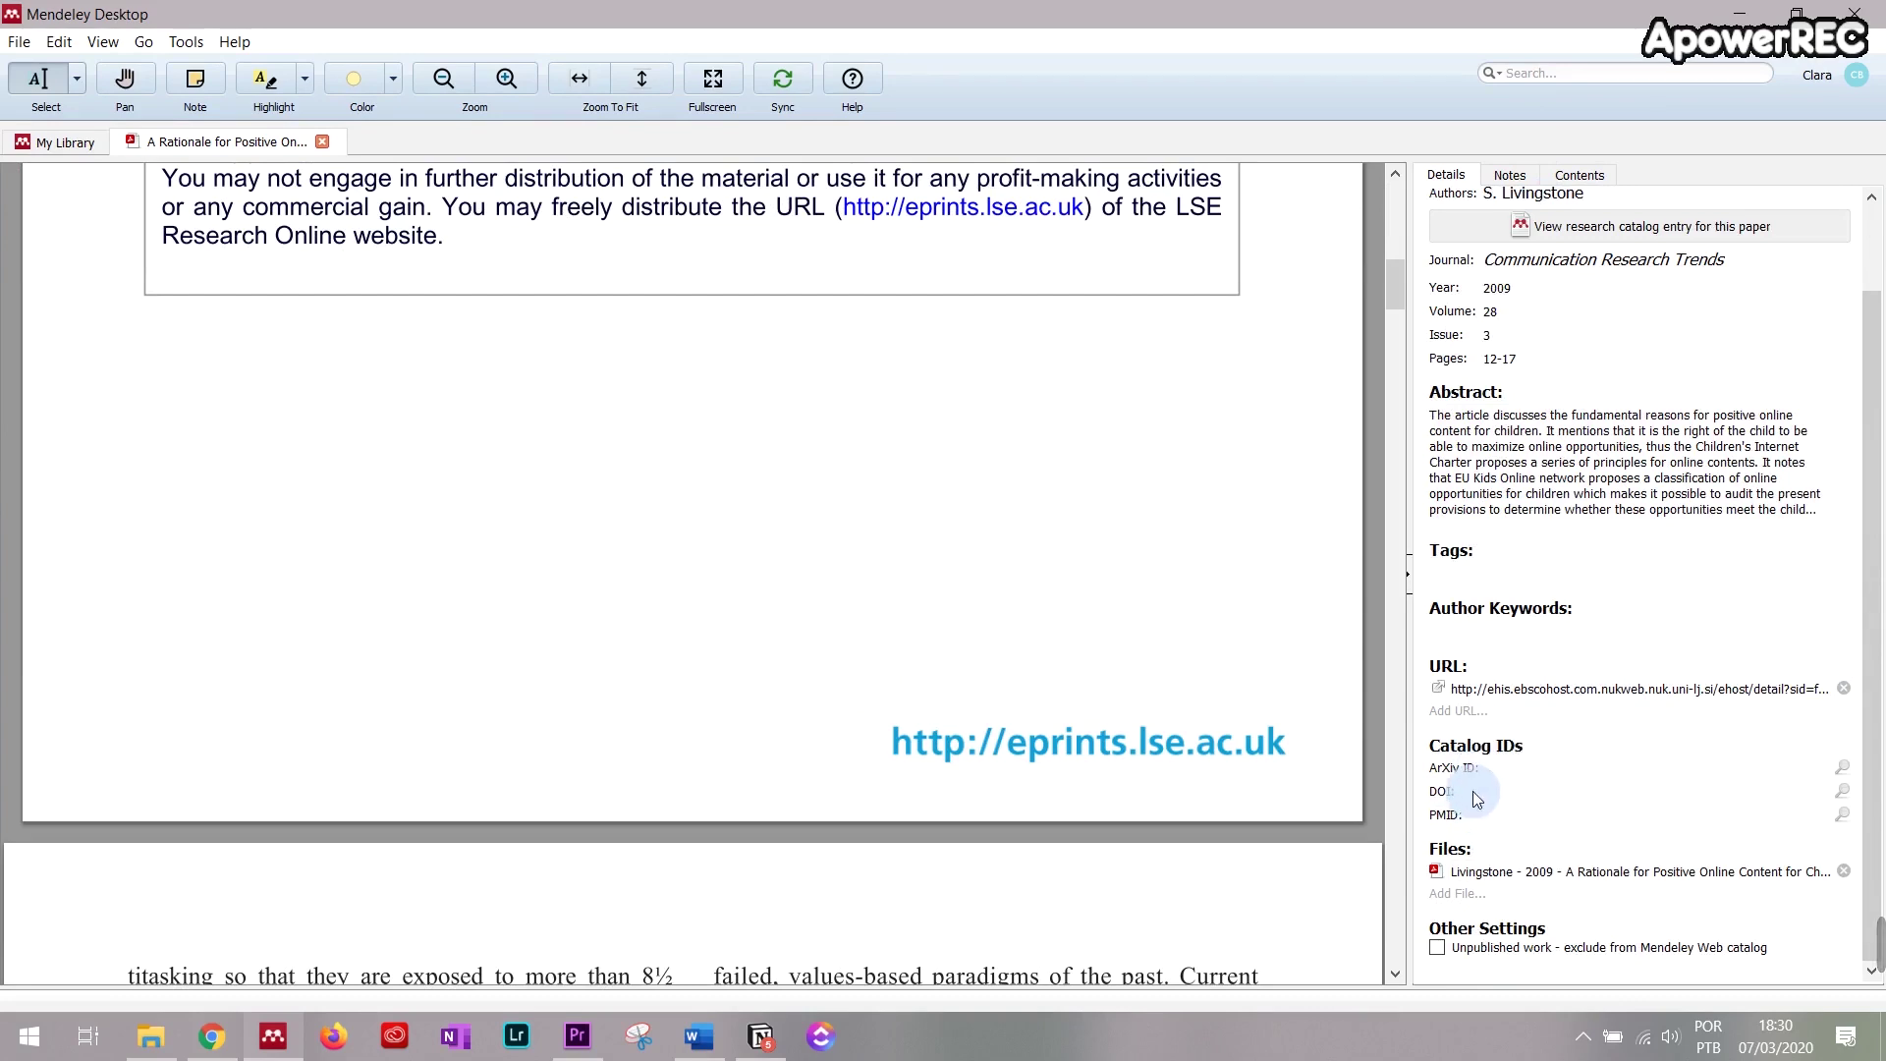
scroll(1485, 765, "up", 1)
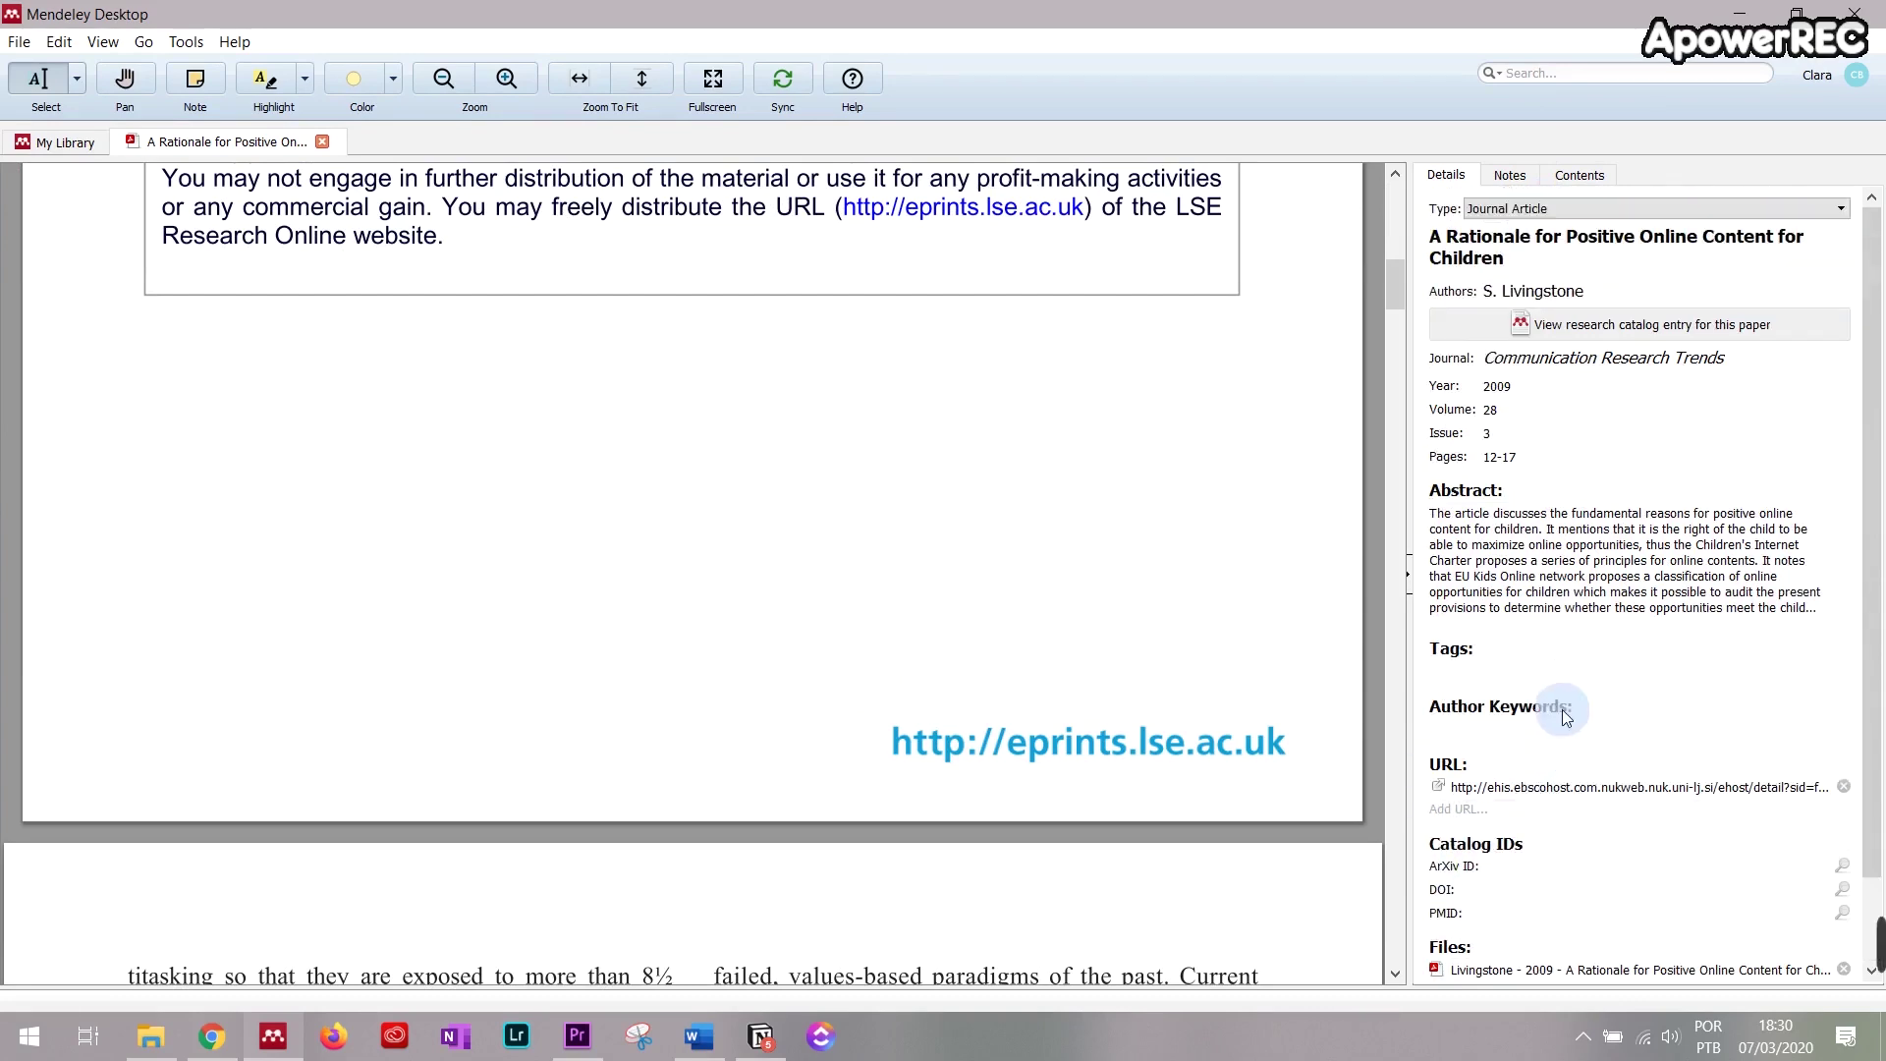
scroll(987, 607, "up", 3)
scroll(987, 608, "up", 3)
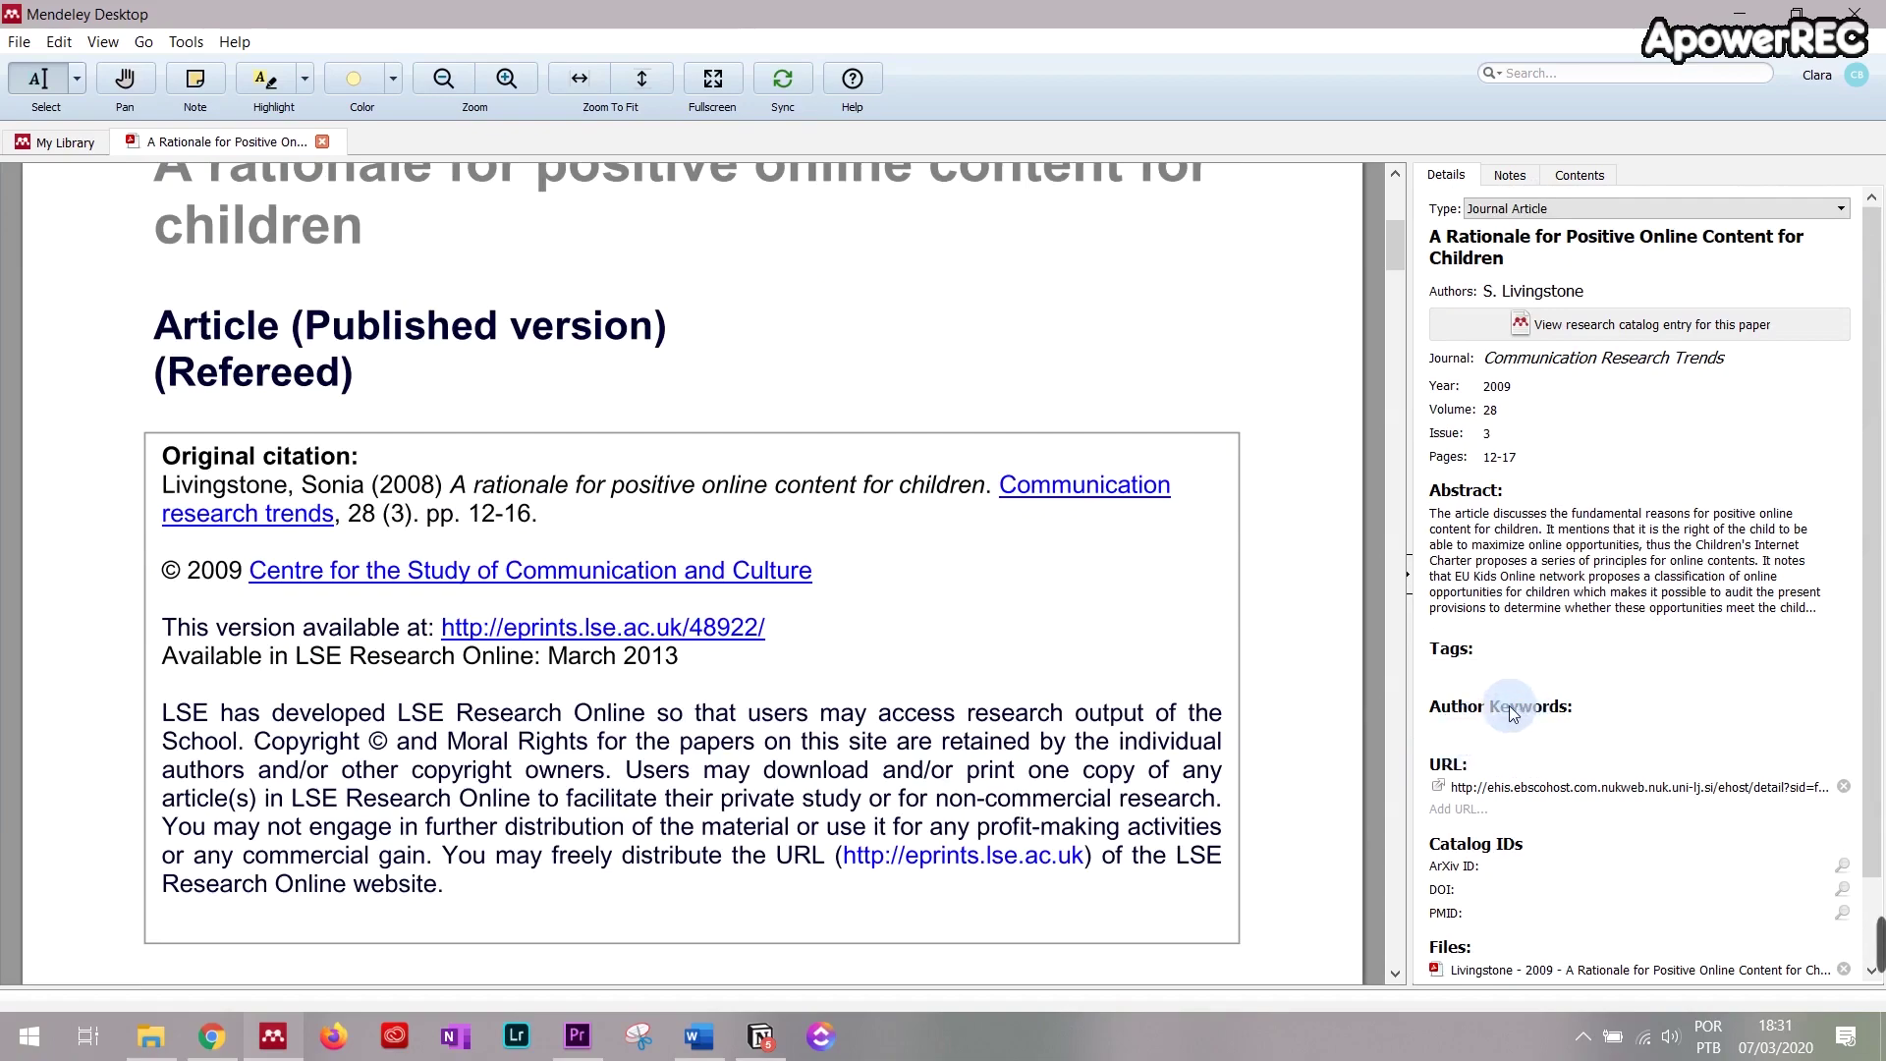
left_click_drag(1399, 240, 1404, 174)
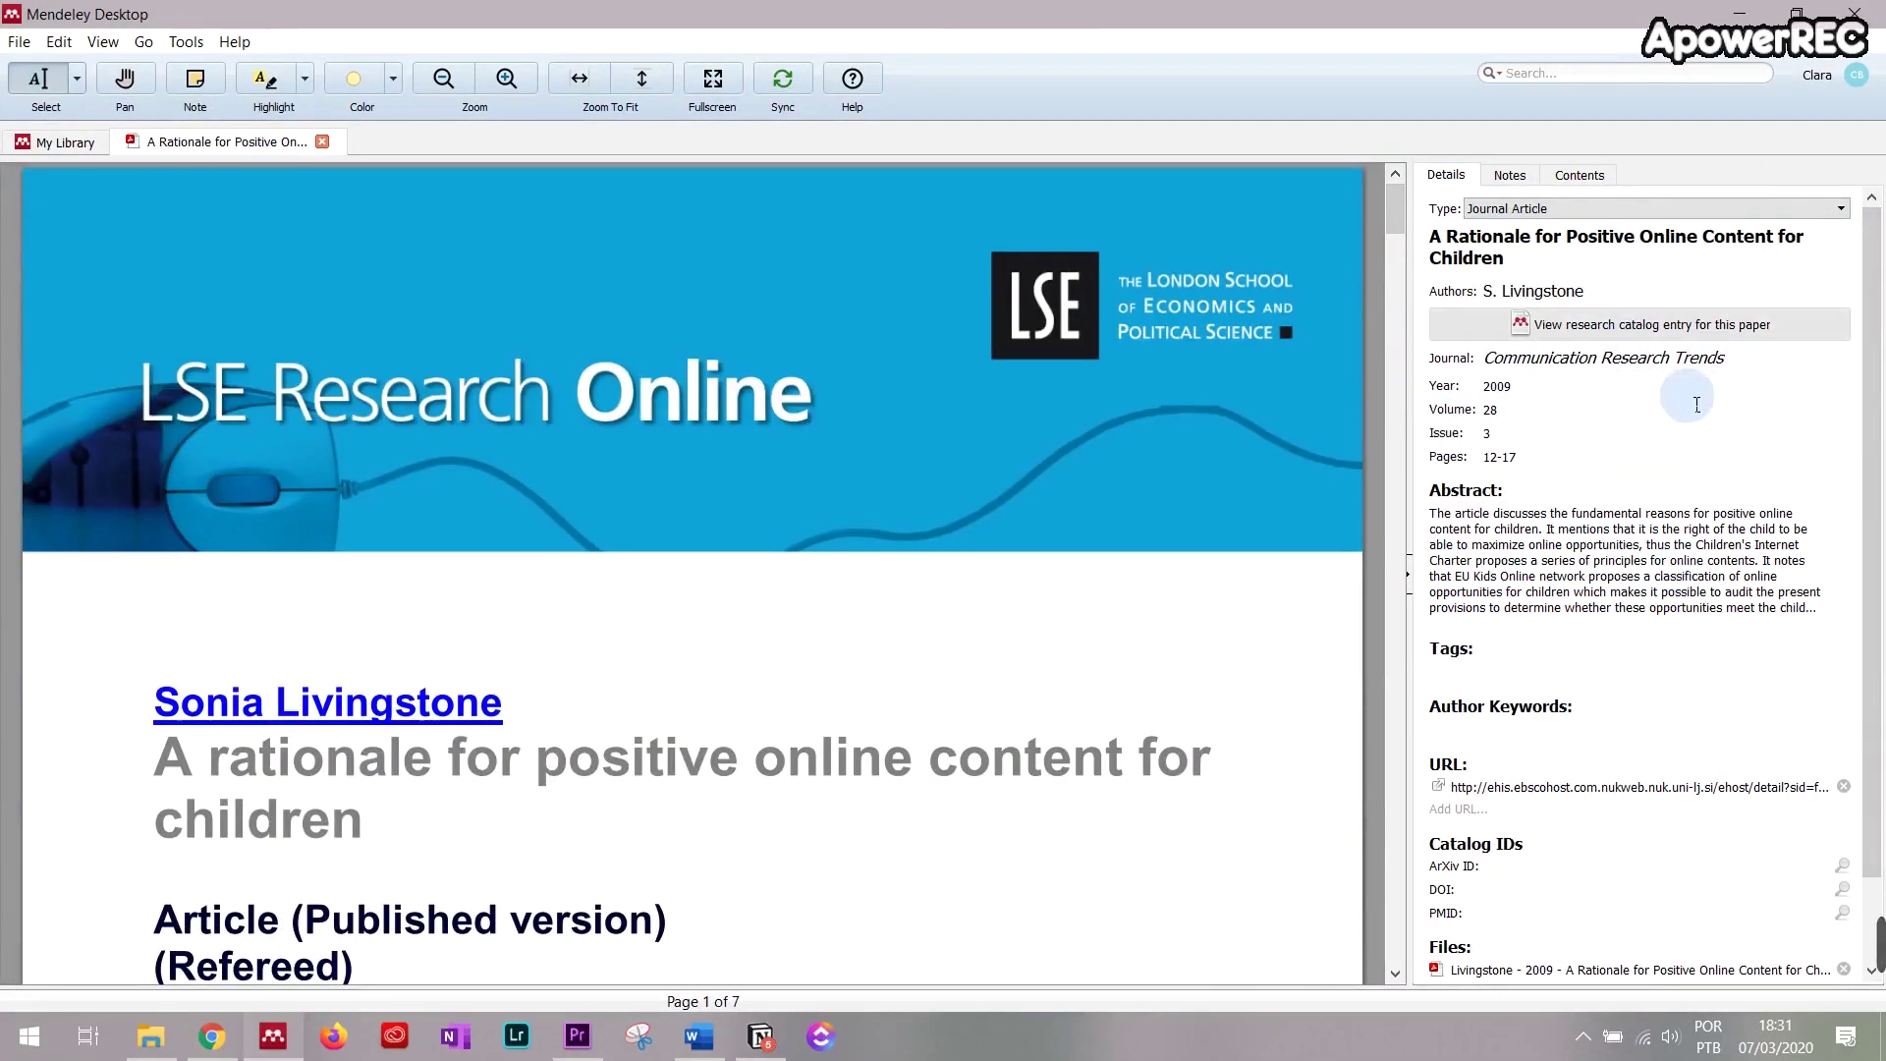
Step: Open the article "Children and Computers: New Technology— Old Concerns" from the Tecnologia folder of the library
left_click(68, 145)
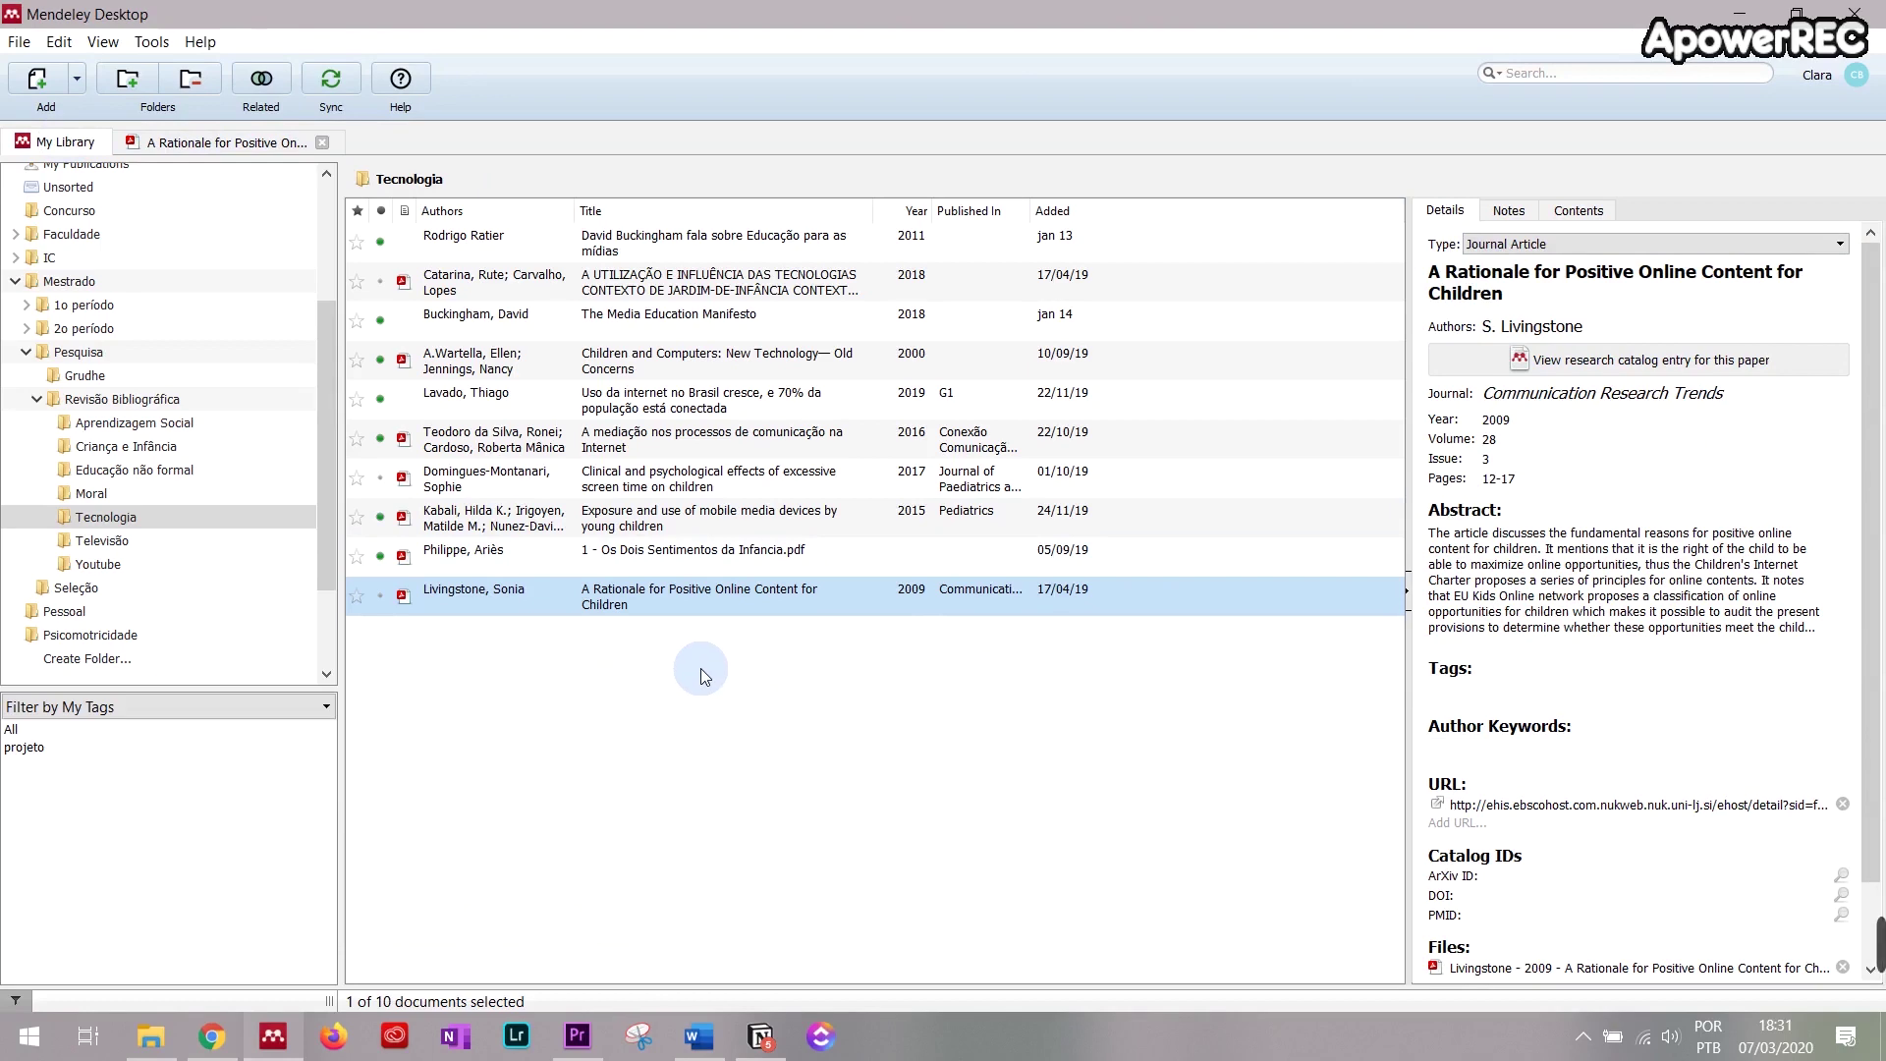
double_click(817, 359)
scroll(624, 539, "down", 3)
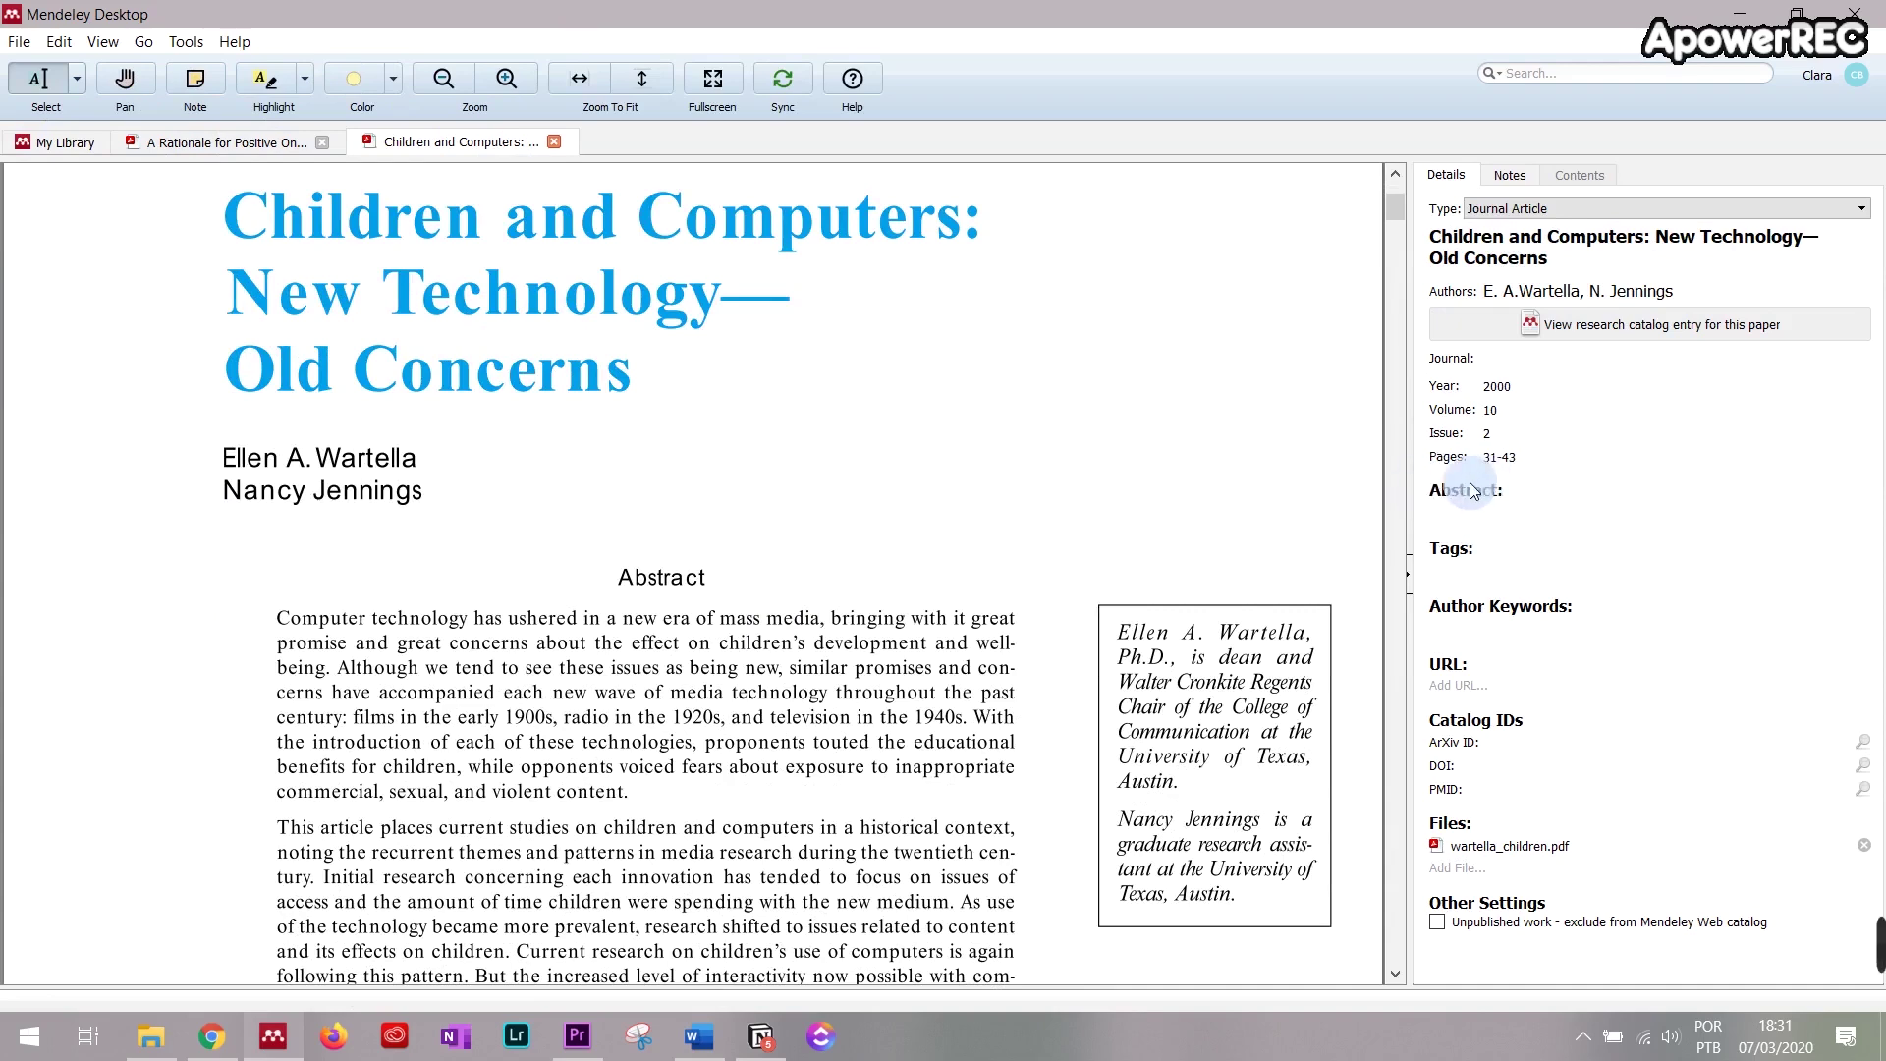
Step: Copy both abstract paragraphs from the article's first page into the Abstract field of its details
scroll(712, 592, "down", 3)
left_click_drag(280, 378, 725, 926)
key("ctrl+c")
left_click(1496, 516)
key("ctrl+v")
left_click(1154, 712)
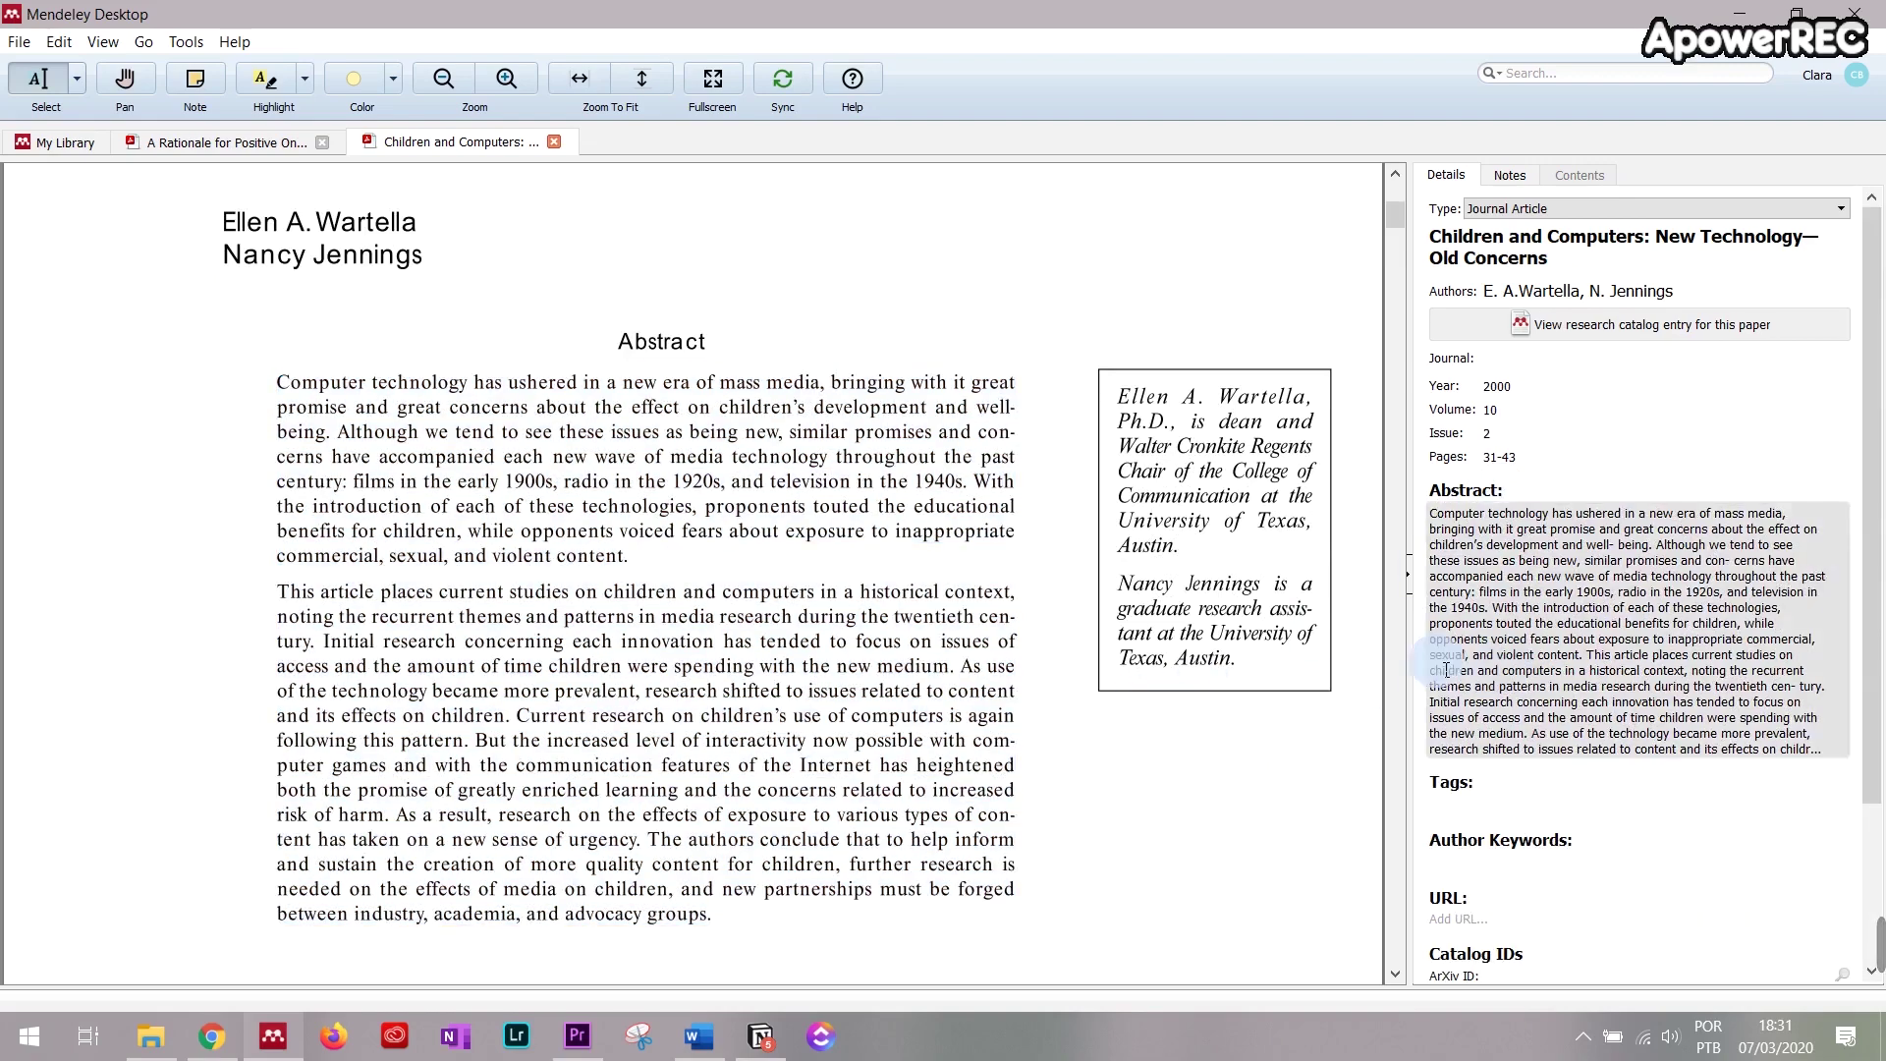
scroll(1144, 550, "down", 15)
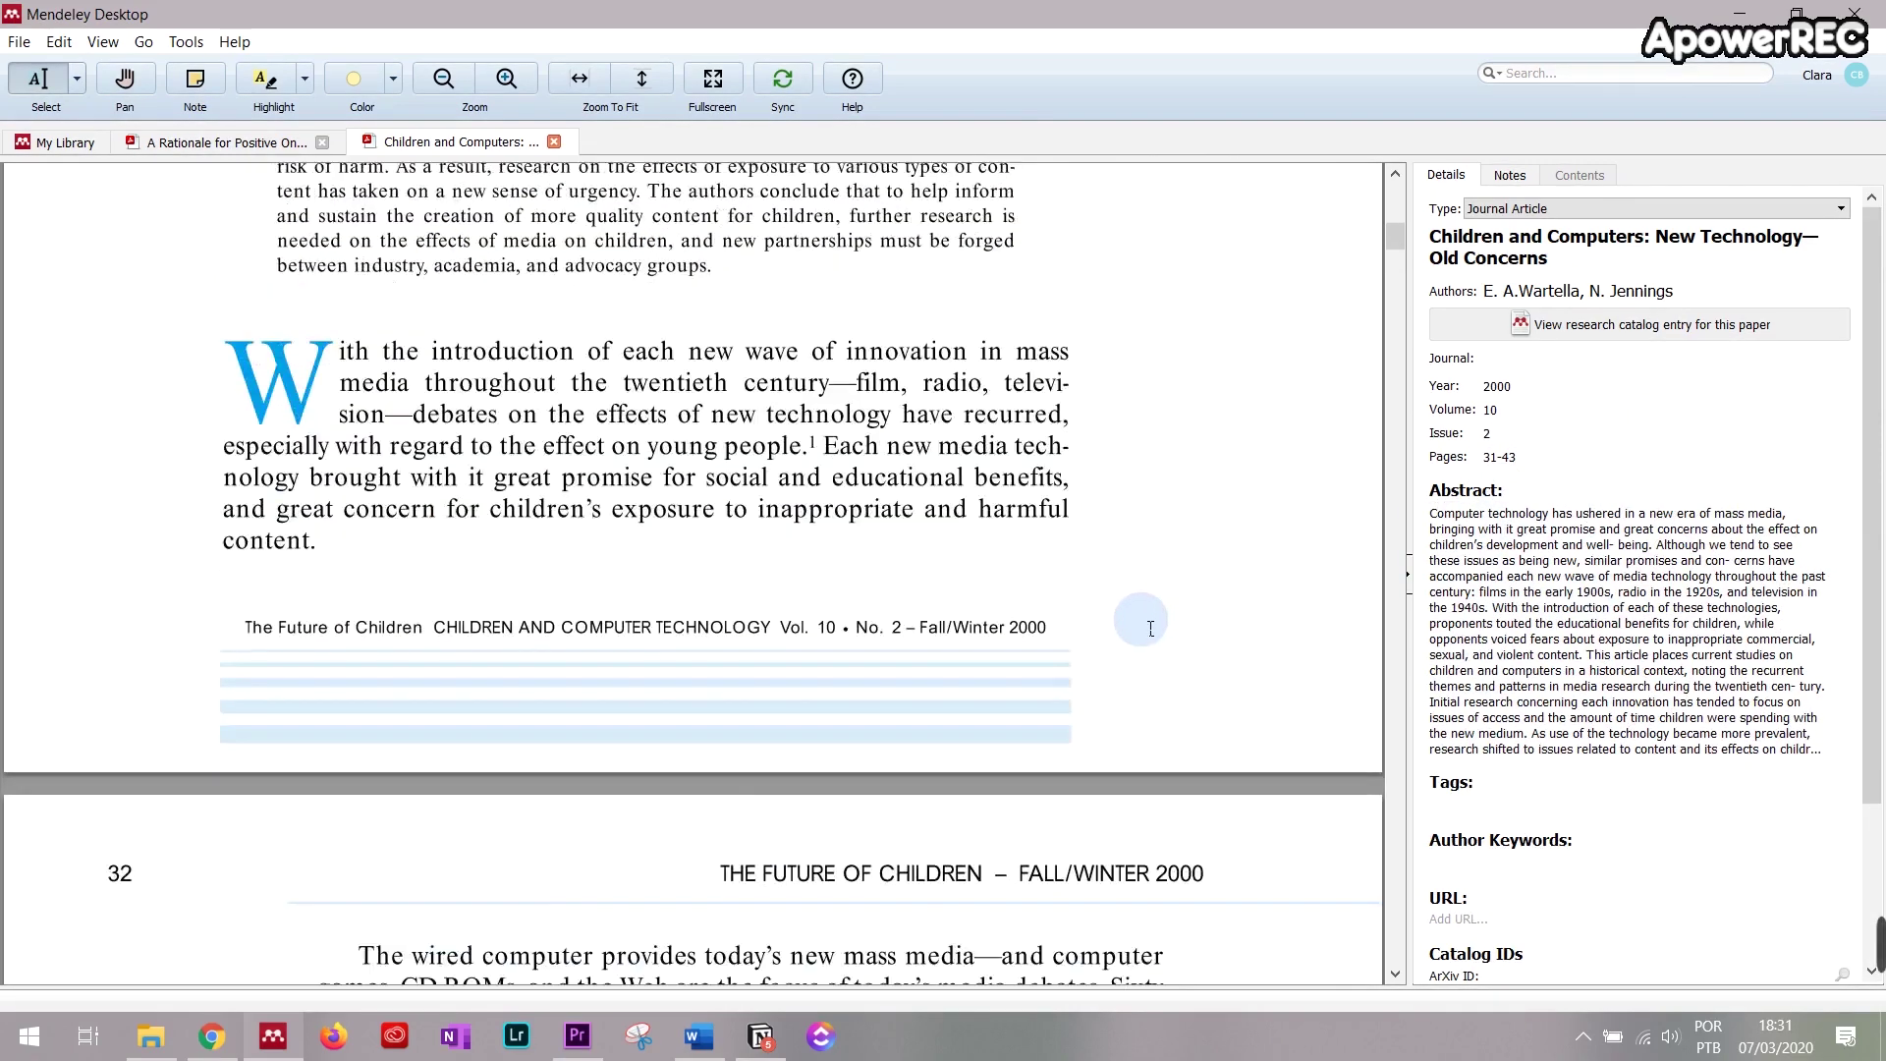
scroll(1163, 583, "down", 2)
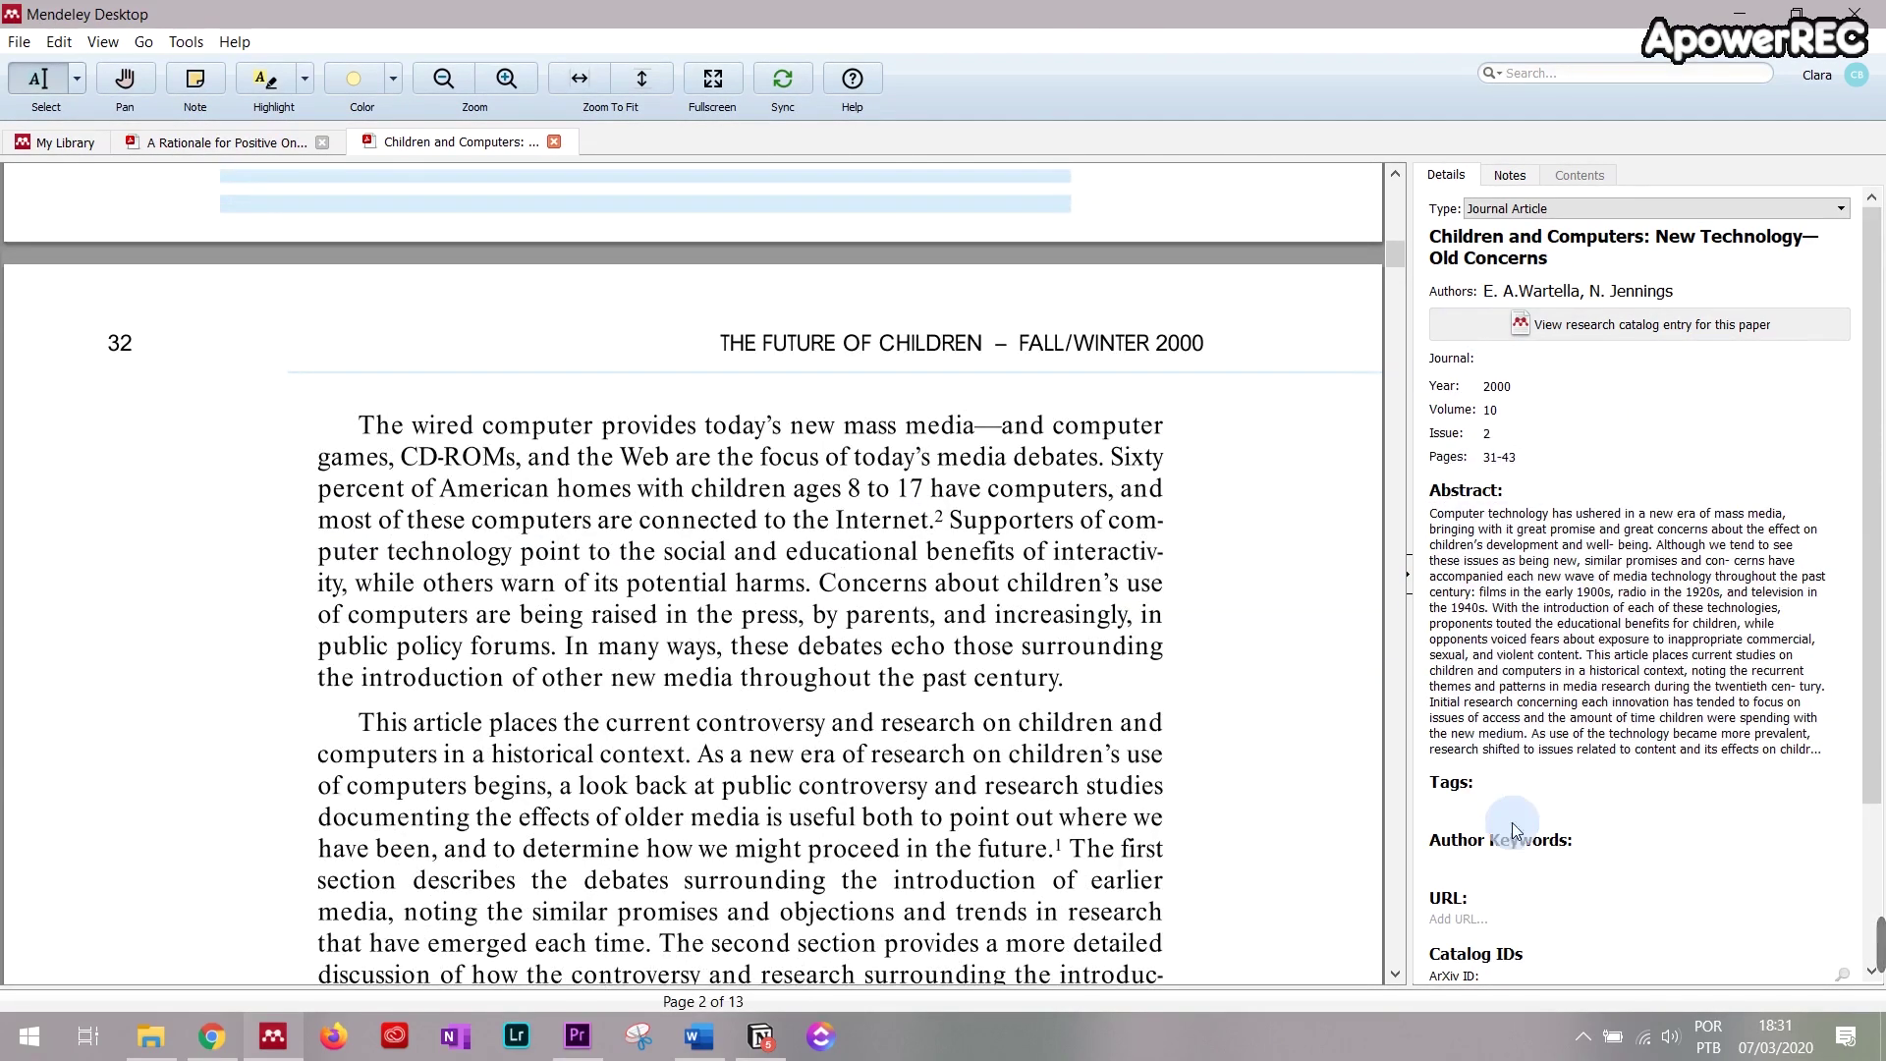
left_click_drag(1387, 265, 1399, 193)
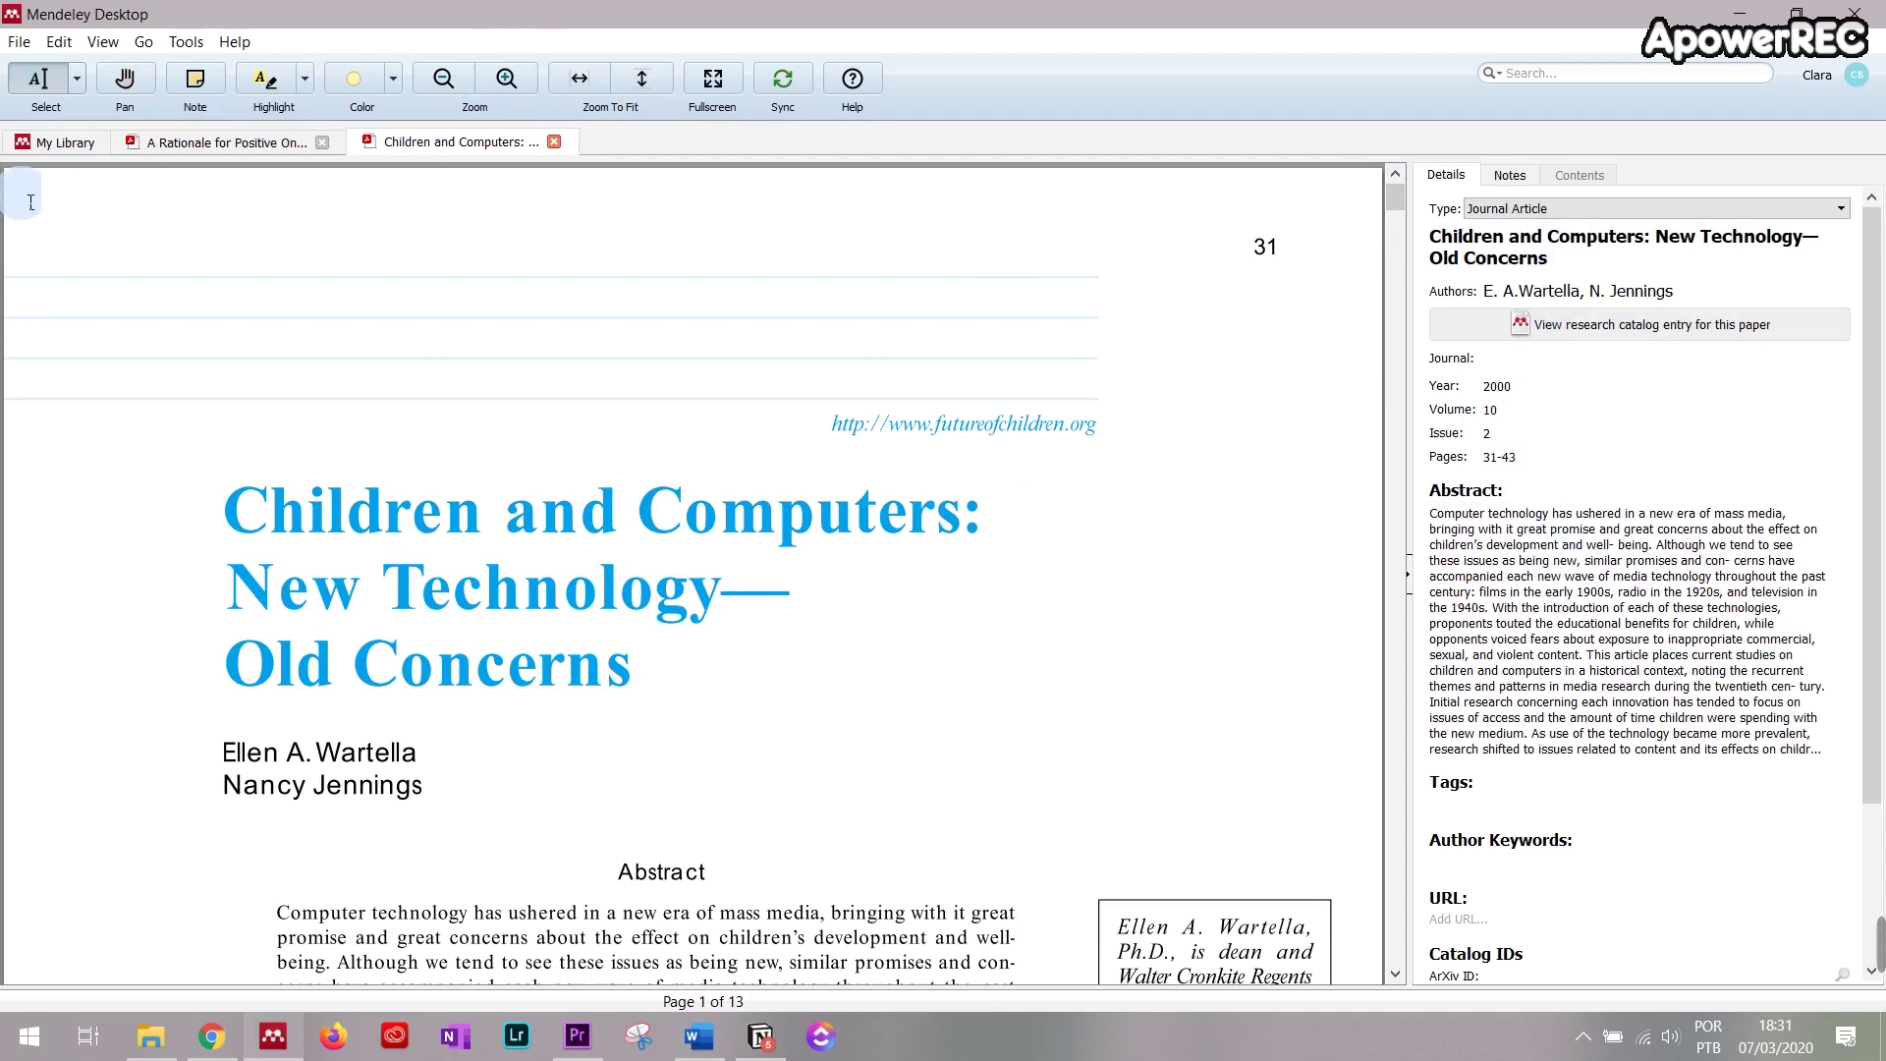
Step: Open the scanned document "1 - Os Dois Sentimentos da Infancia.pdf" from the library's Tecnologia folder
left_click(34, 153)
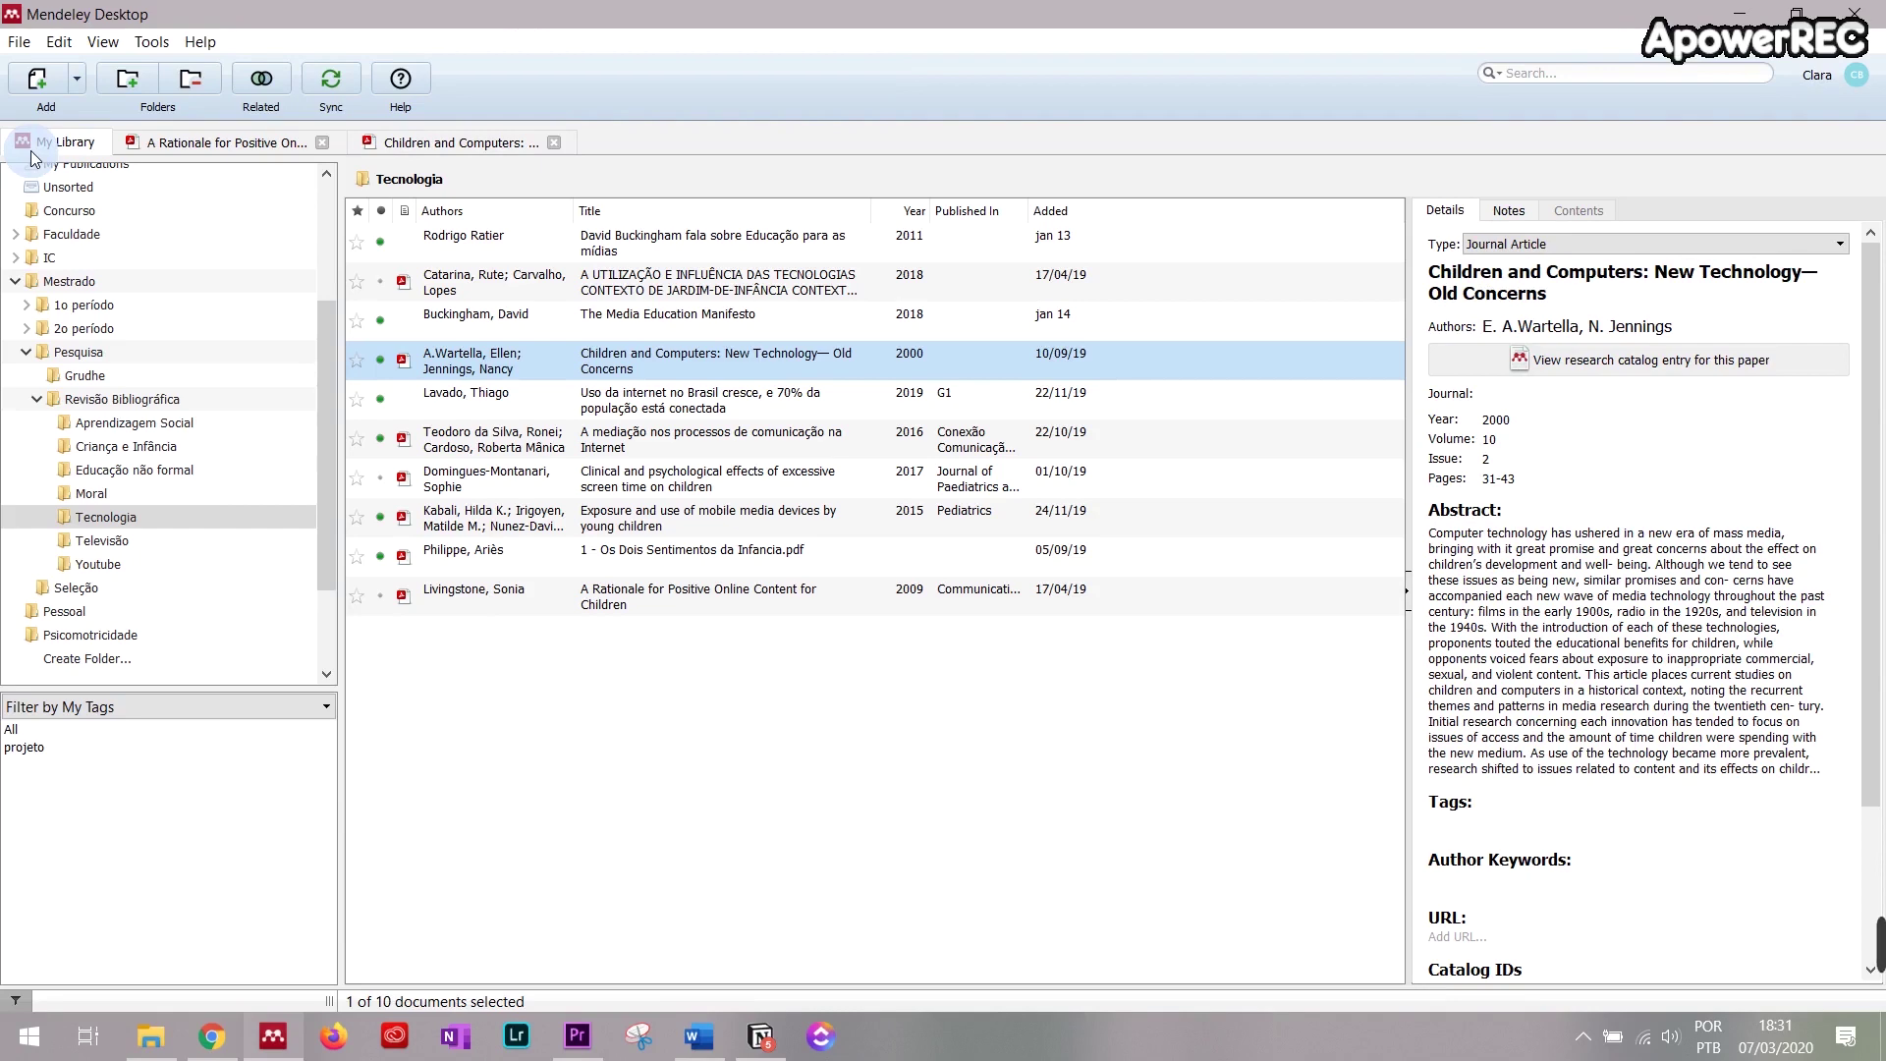
double_click(617, 563)
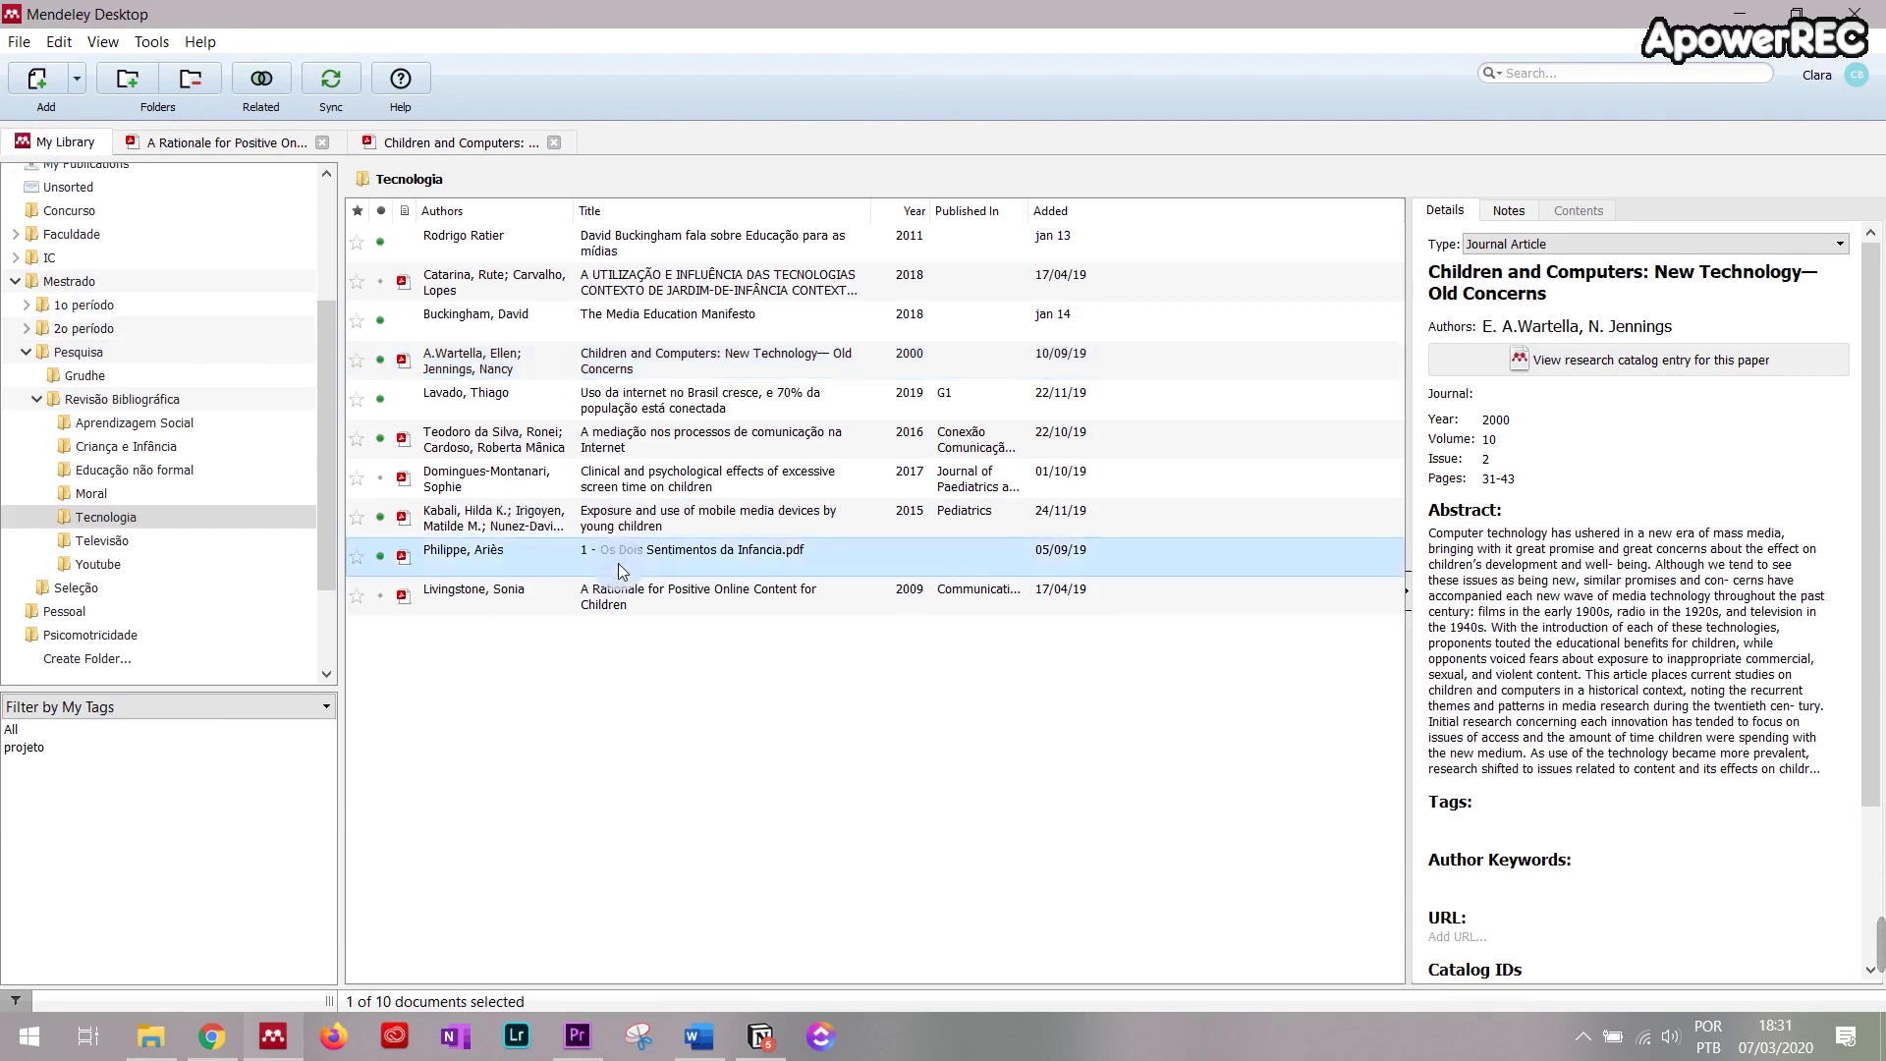
scroll(572, 294, "down", 2)
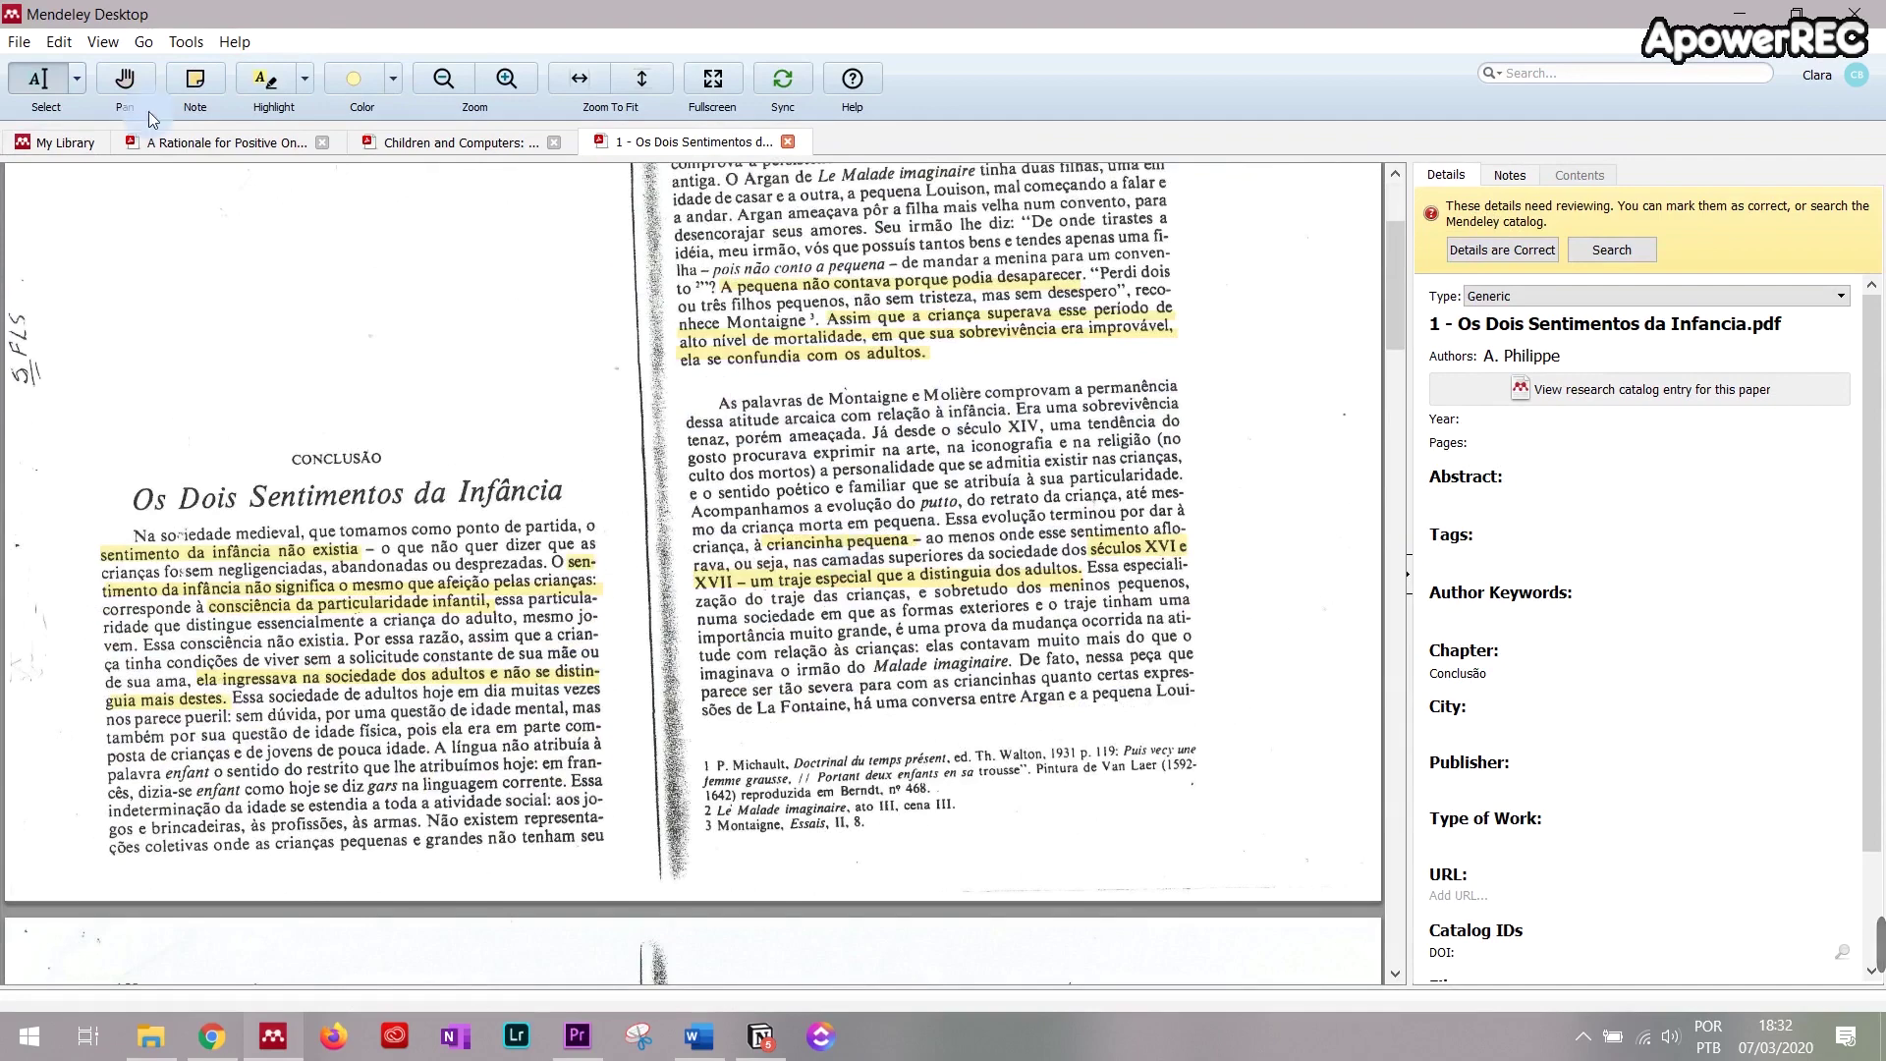
left_click(304, 78)
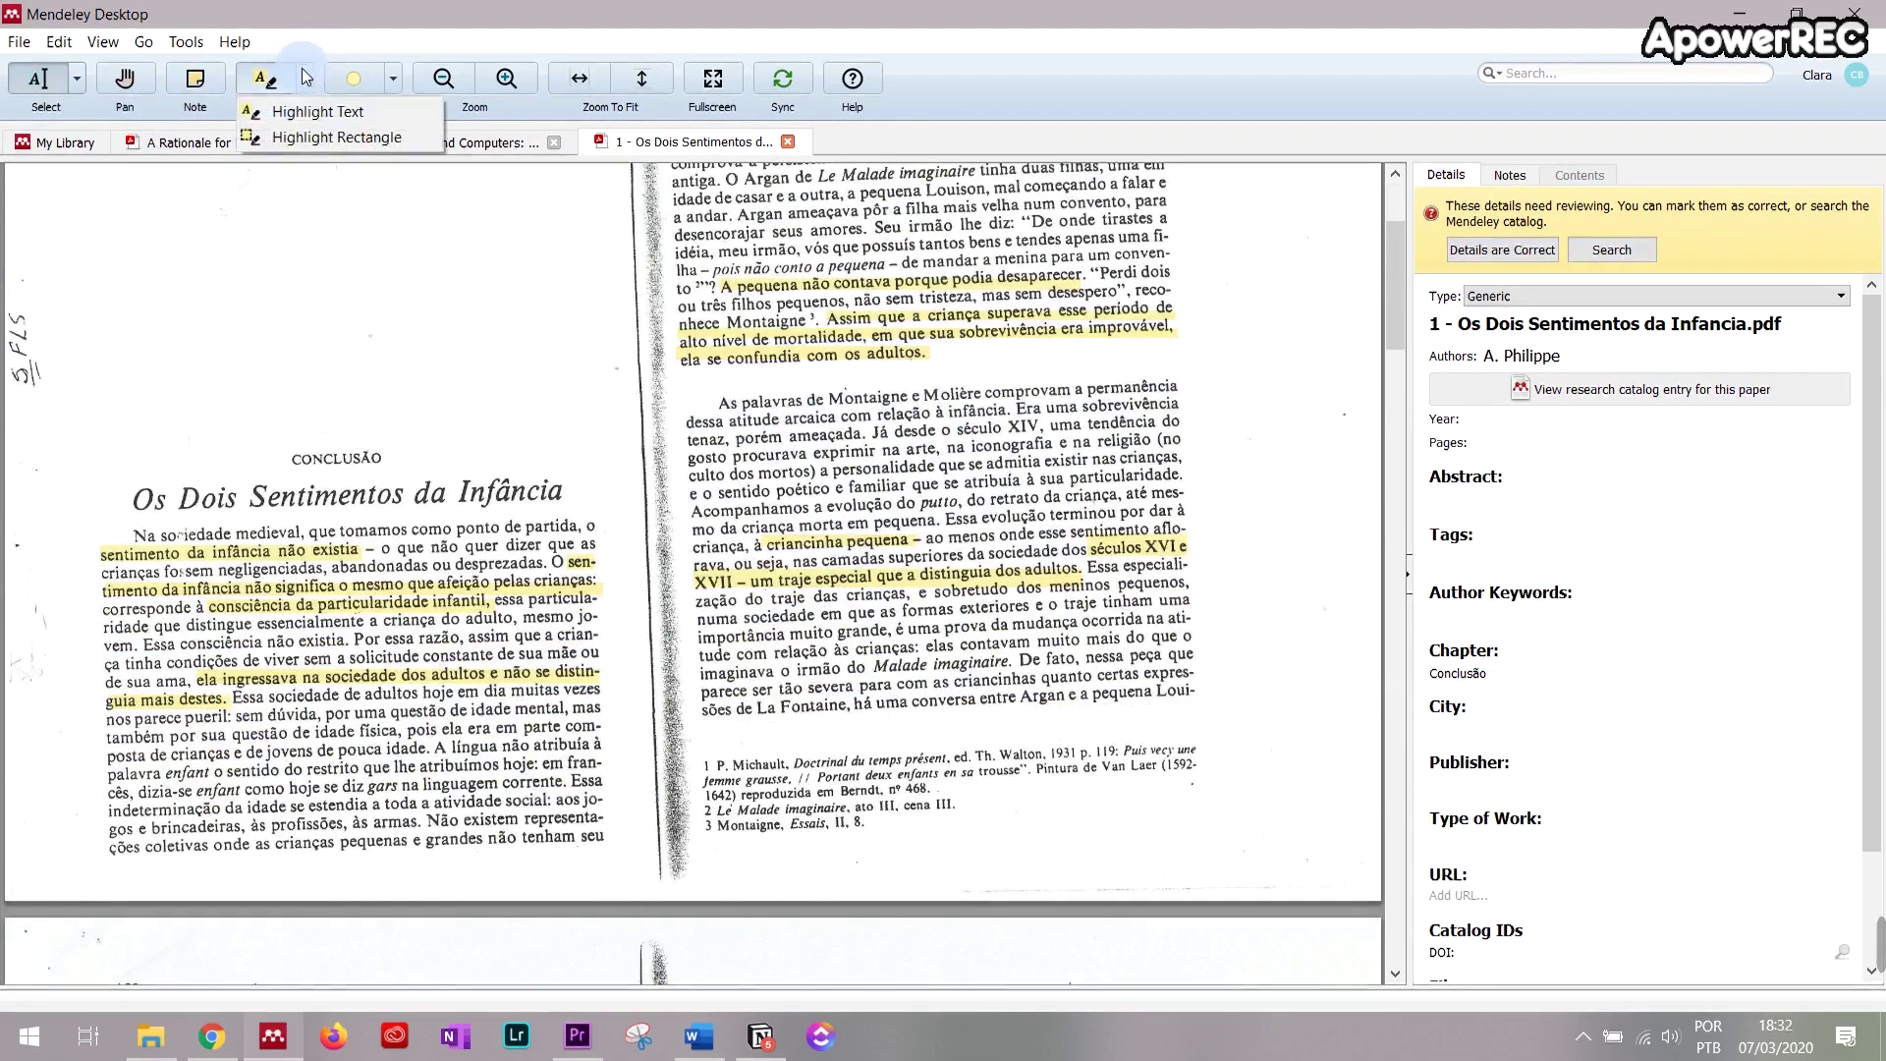
left_click(496, 425)
scroll(515, 429, "up", 3)
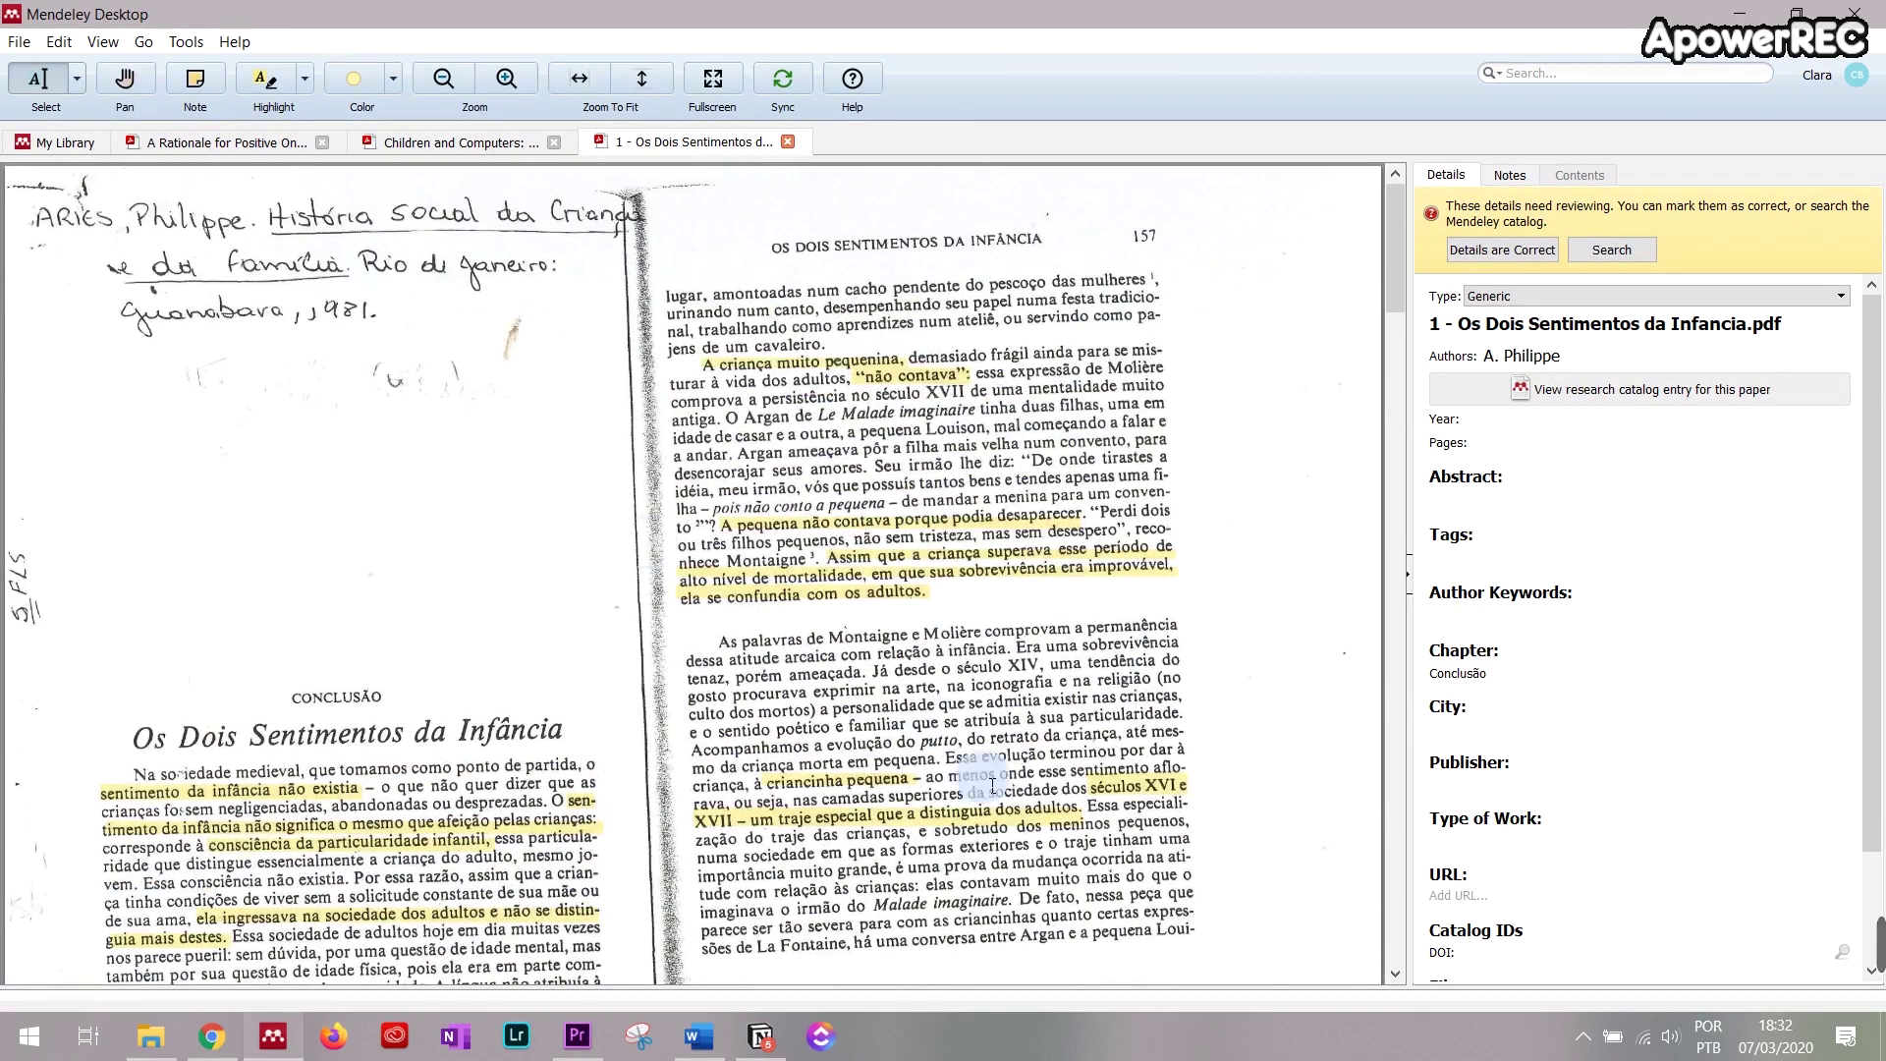
scroll(764, 616, "down", 3)
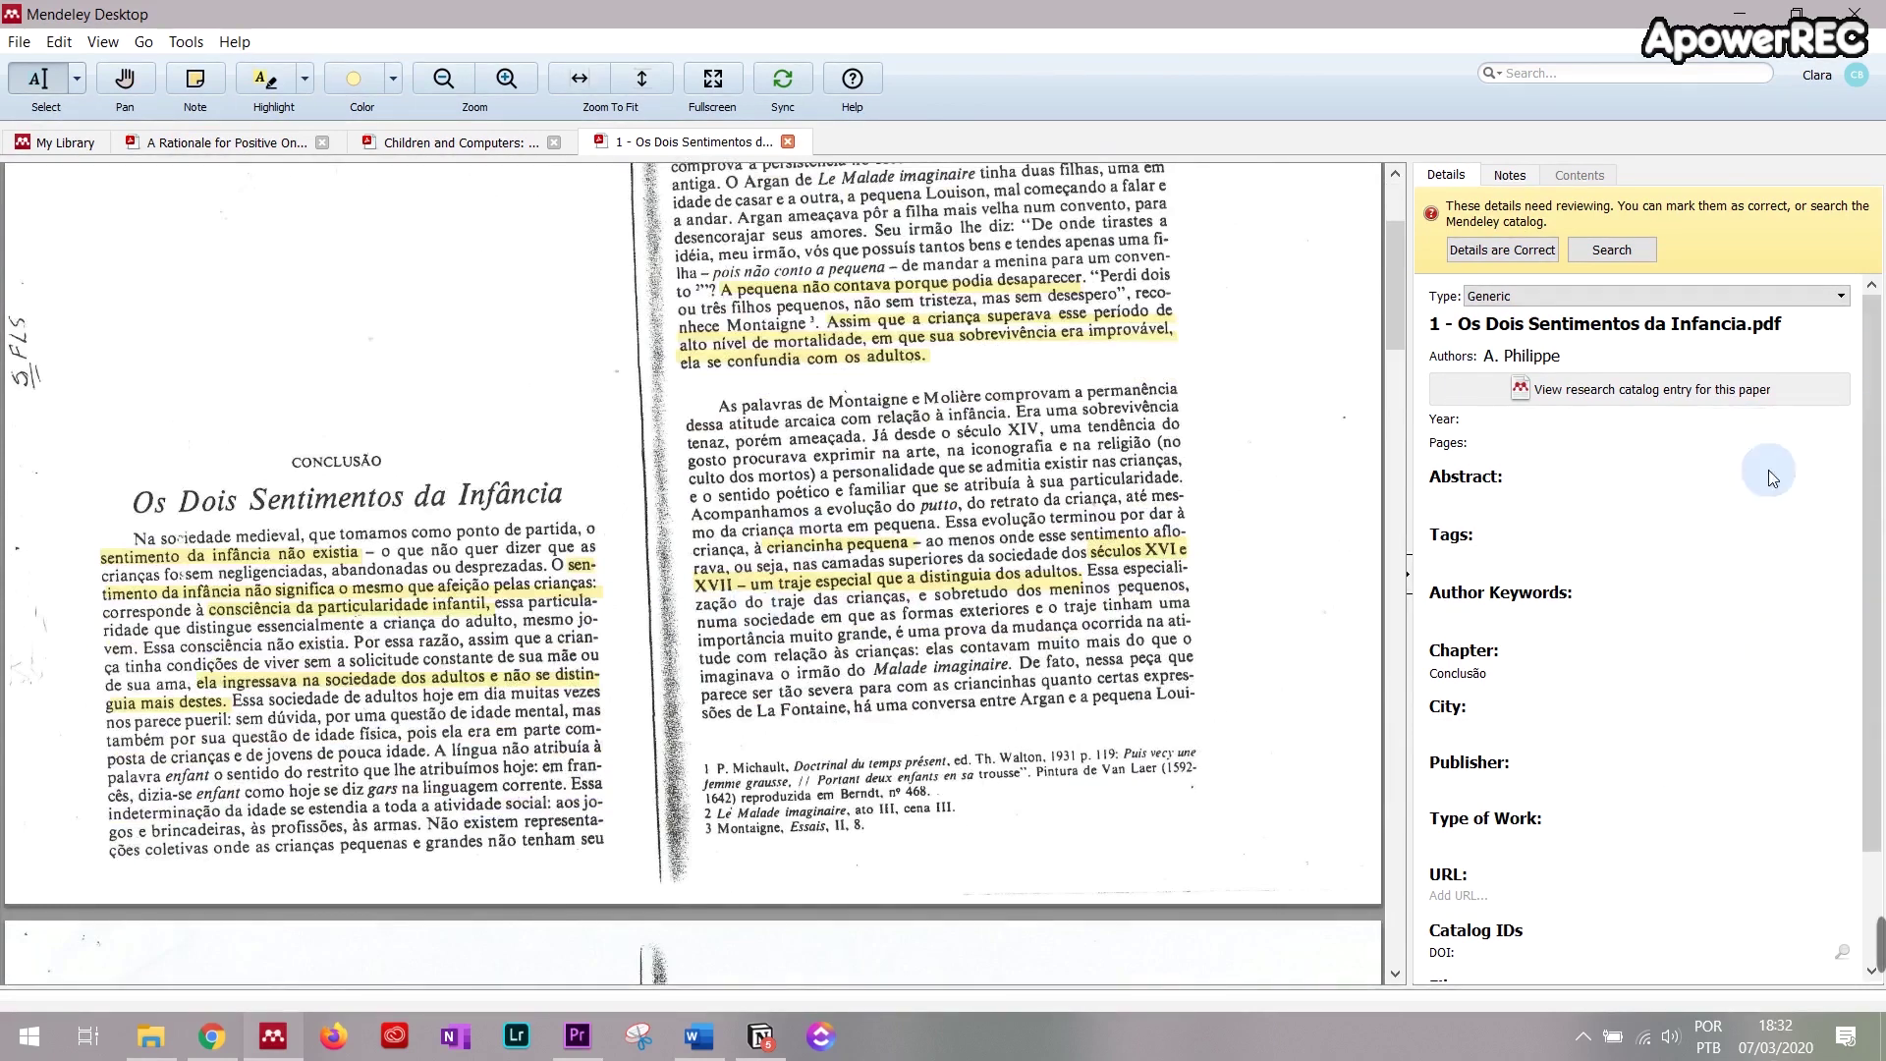
scroll(1017, 469, "up", 3)
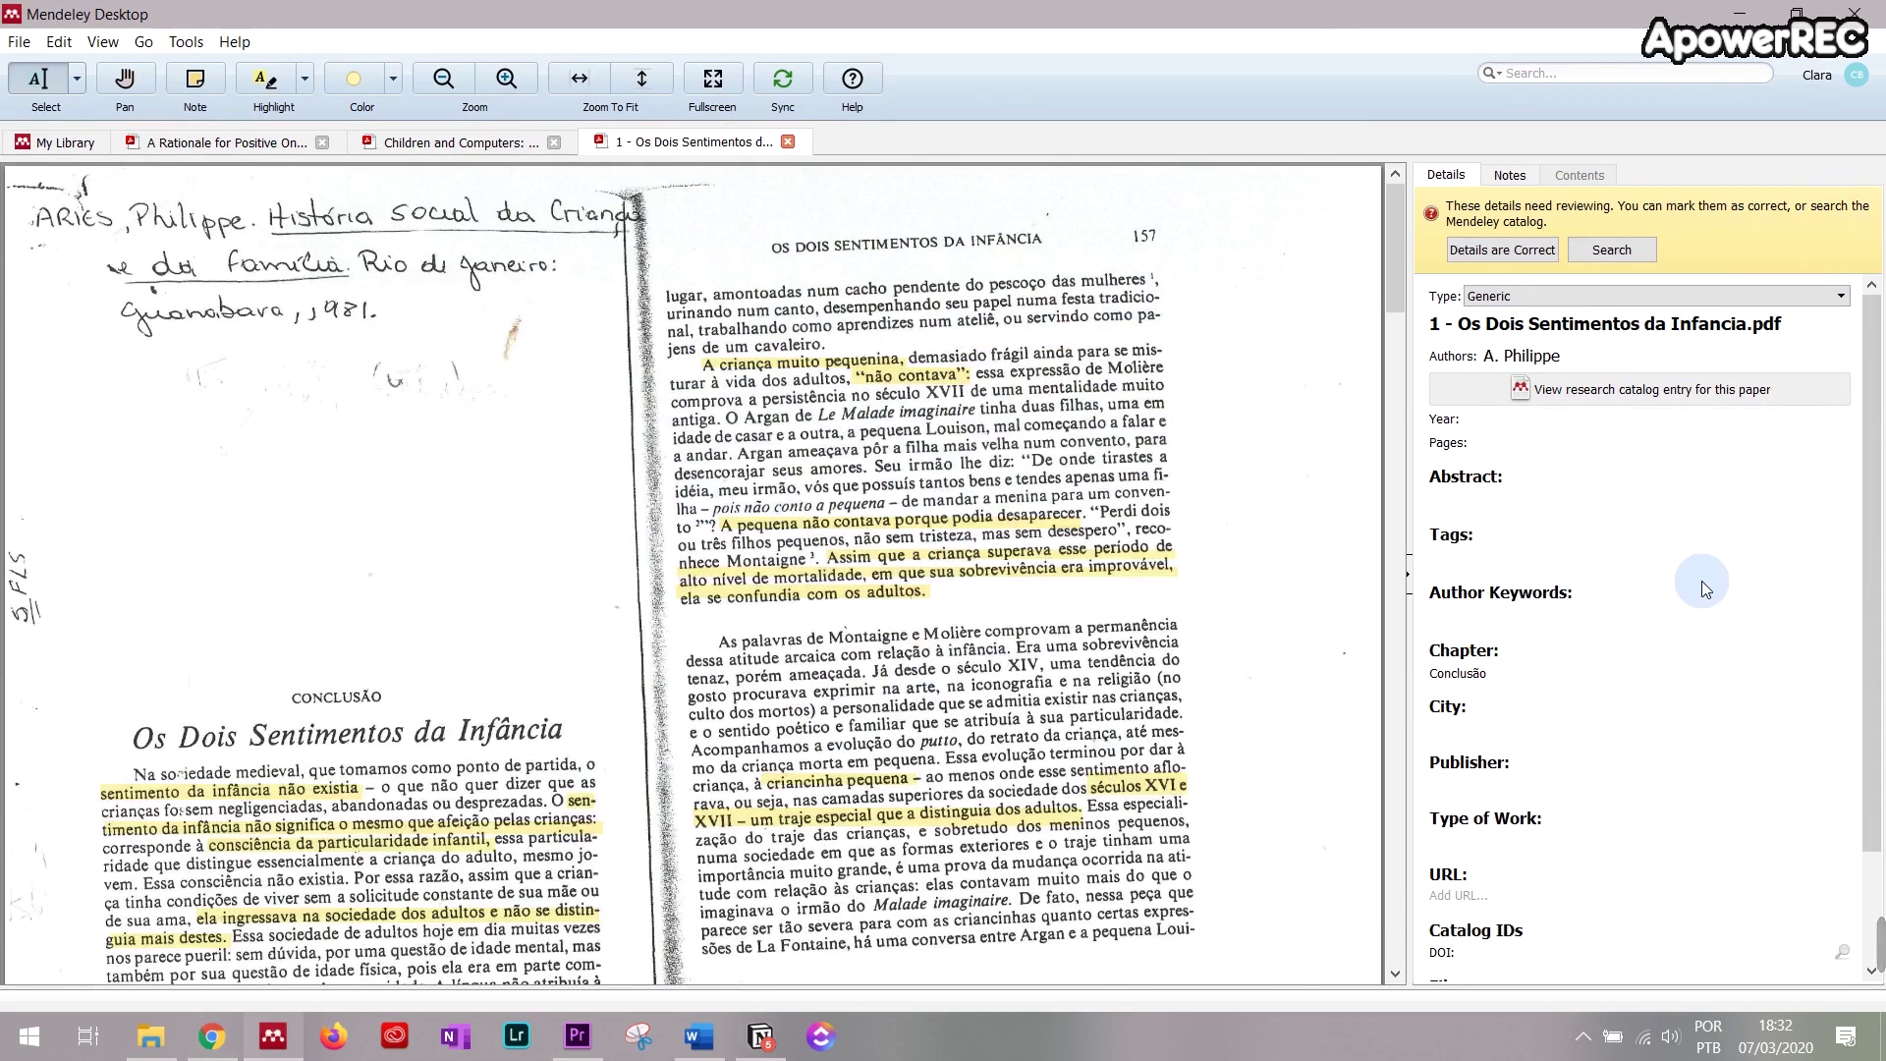
Step: Clean up the document's title by removing the number prefix and file extension so it reads "Os Dois Sentimentos da Infancia"
left_click(1475, 334)
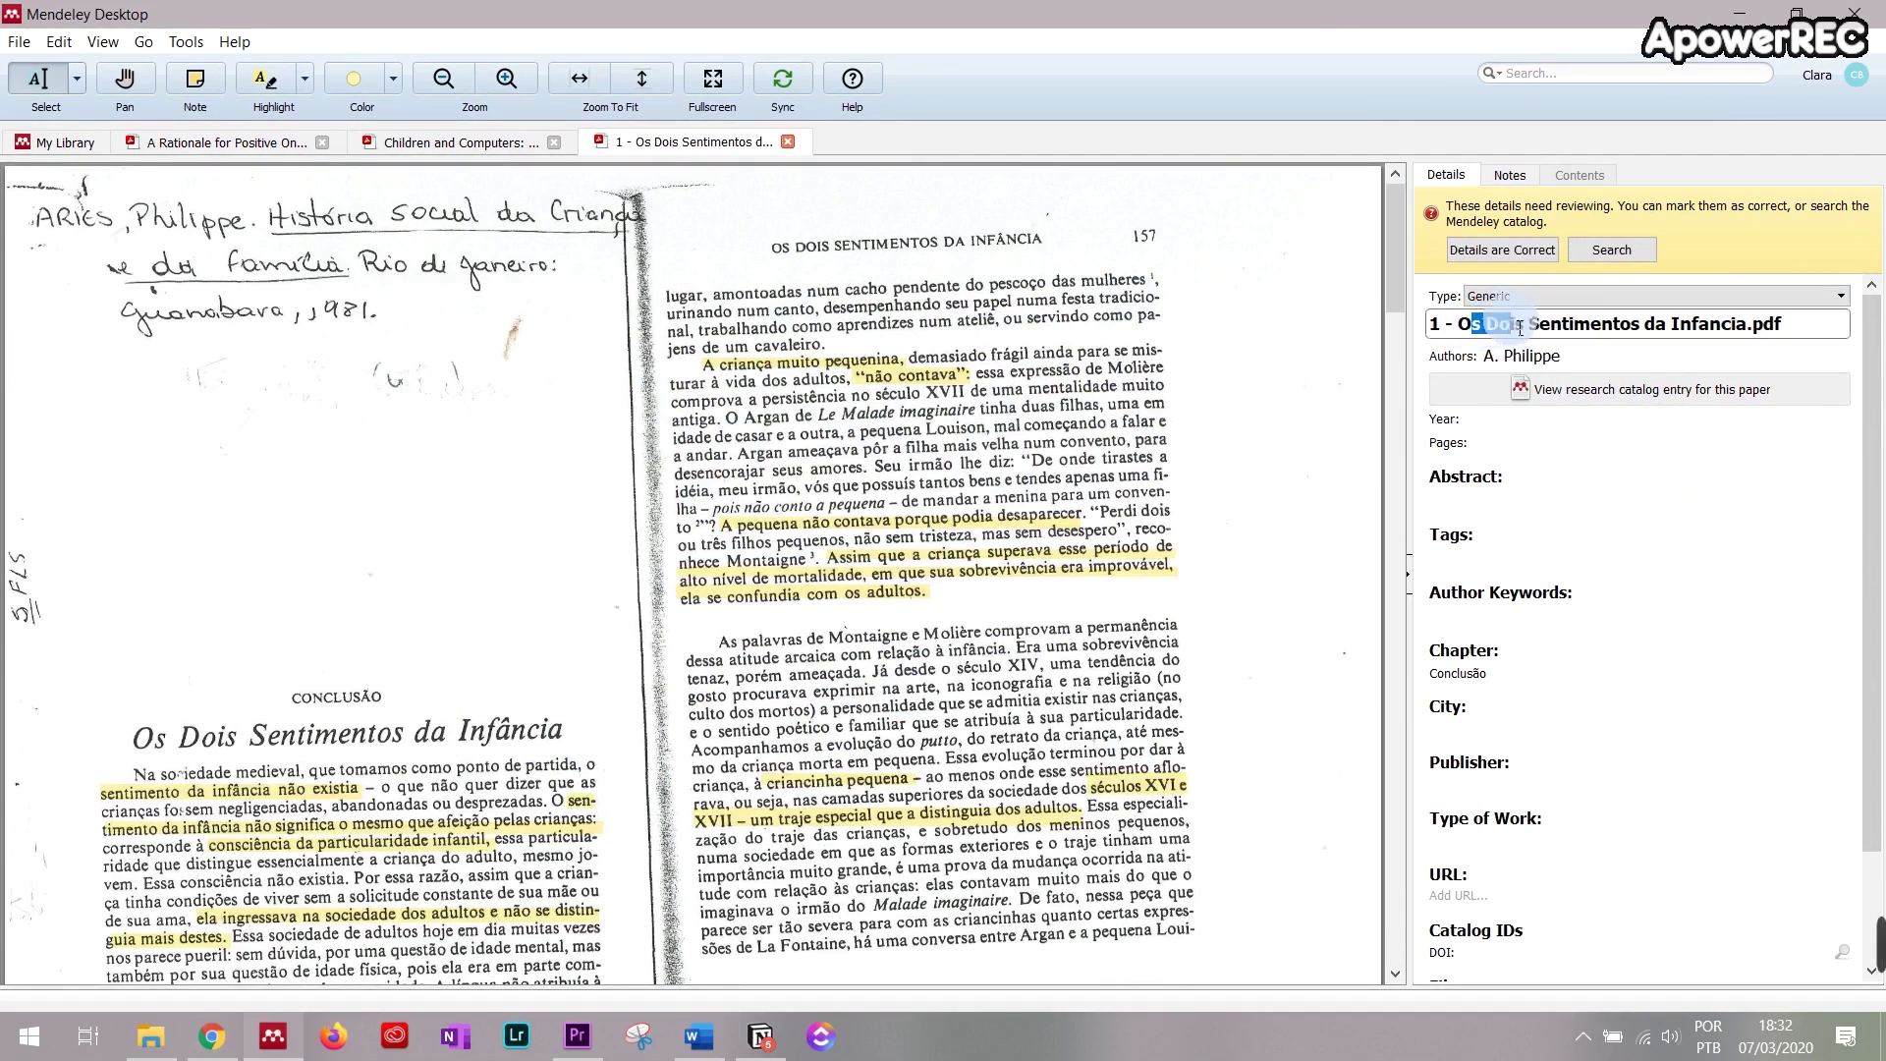
left_click_drag(1481, 331, 1432, 332)
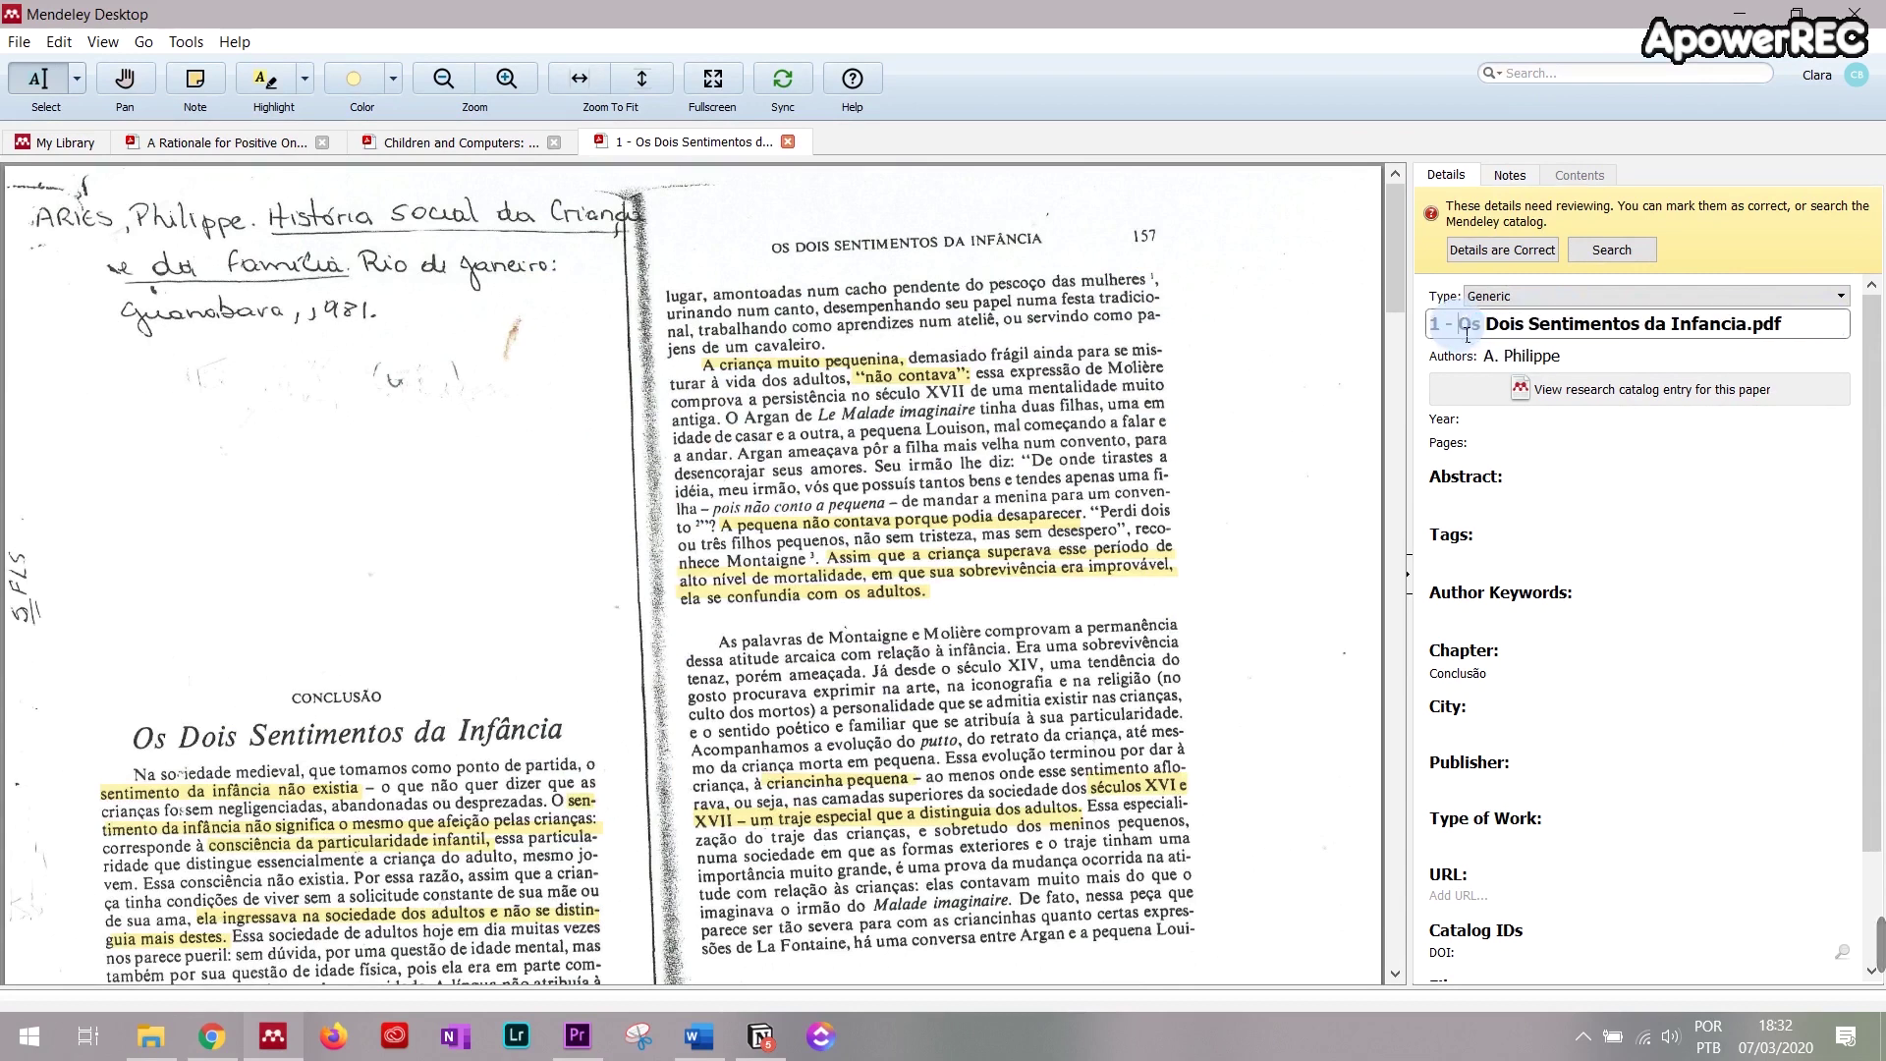
left_click(1461, 332)
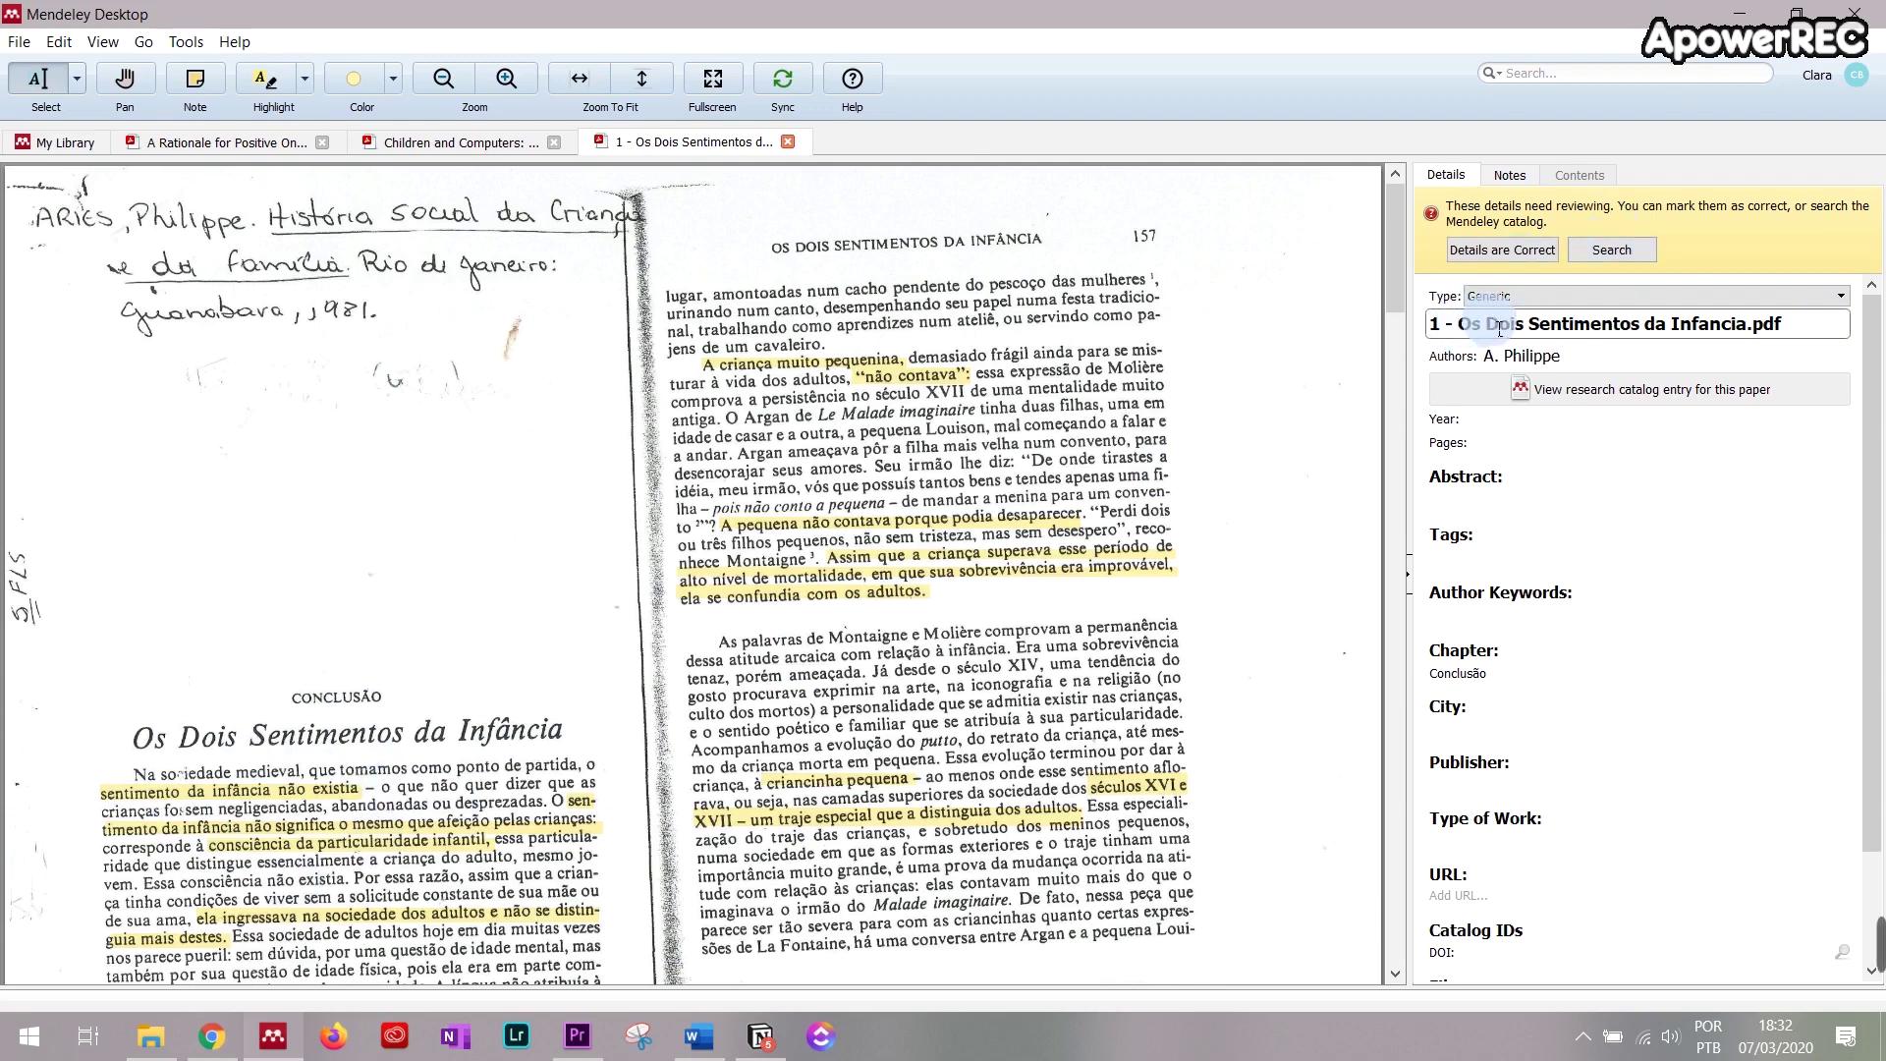
left_click(1466, 332)
left_click(1779, 335)
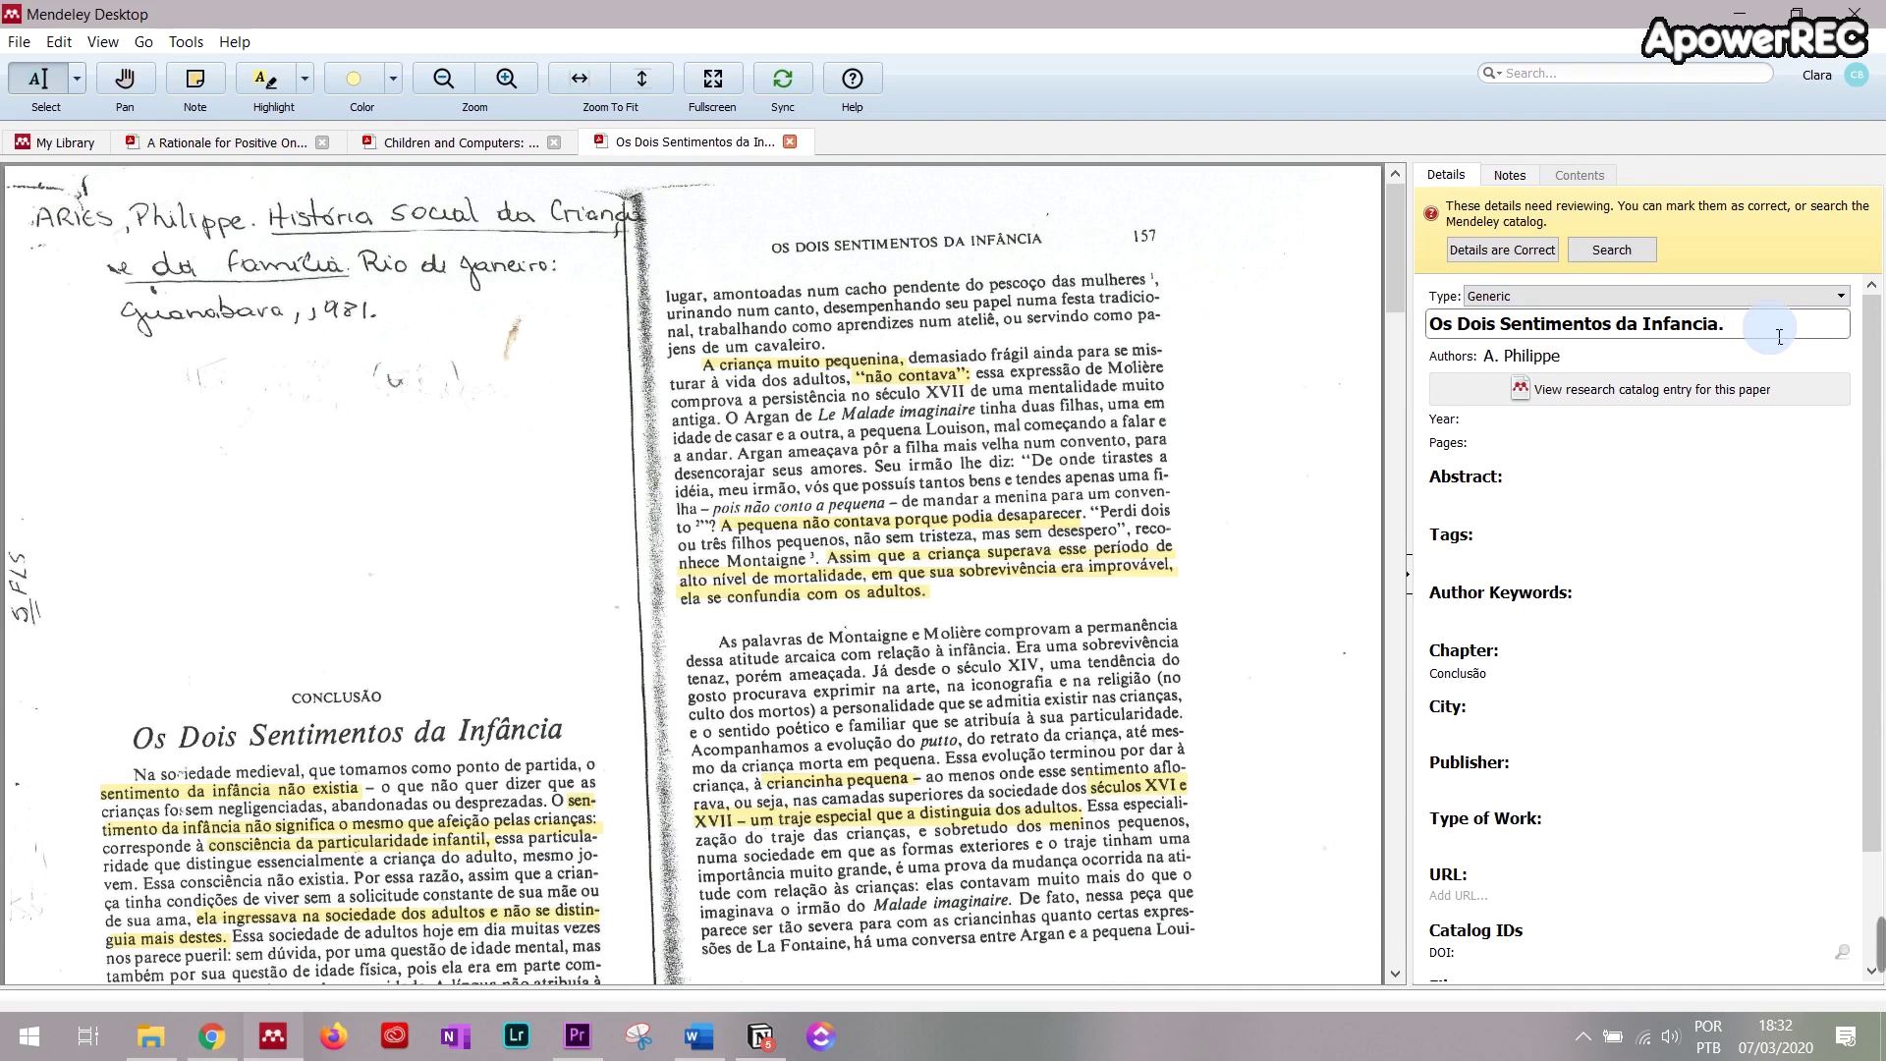
key("Tab")
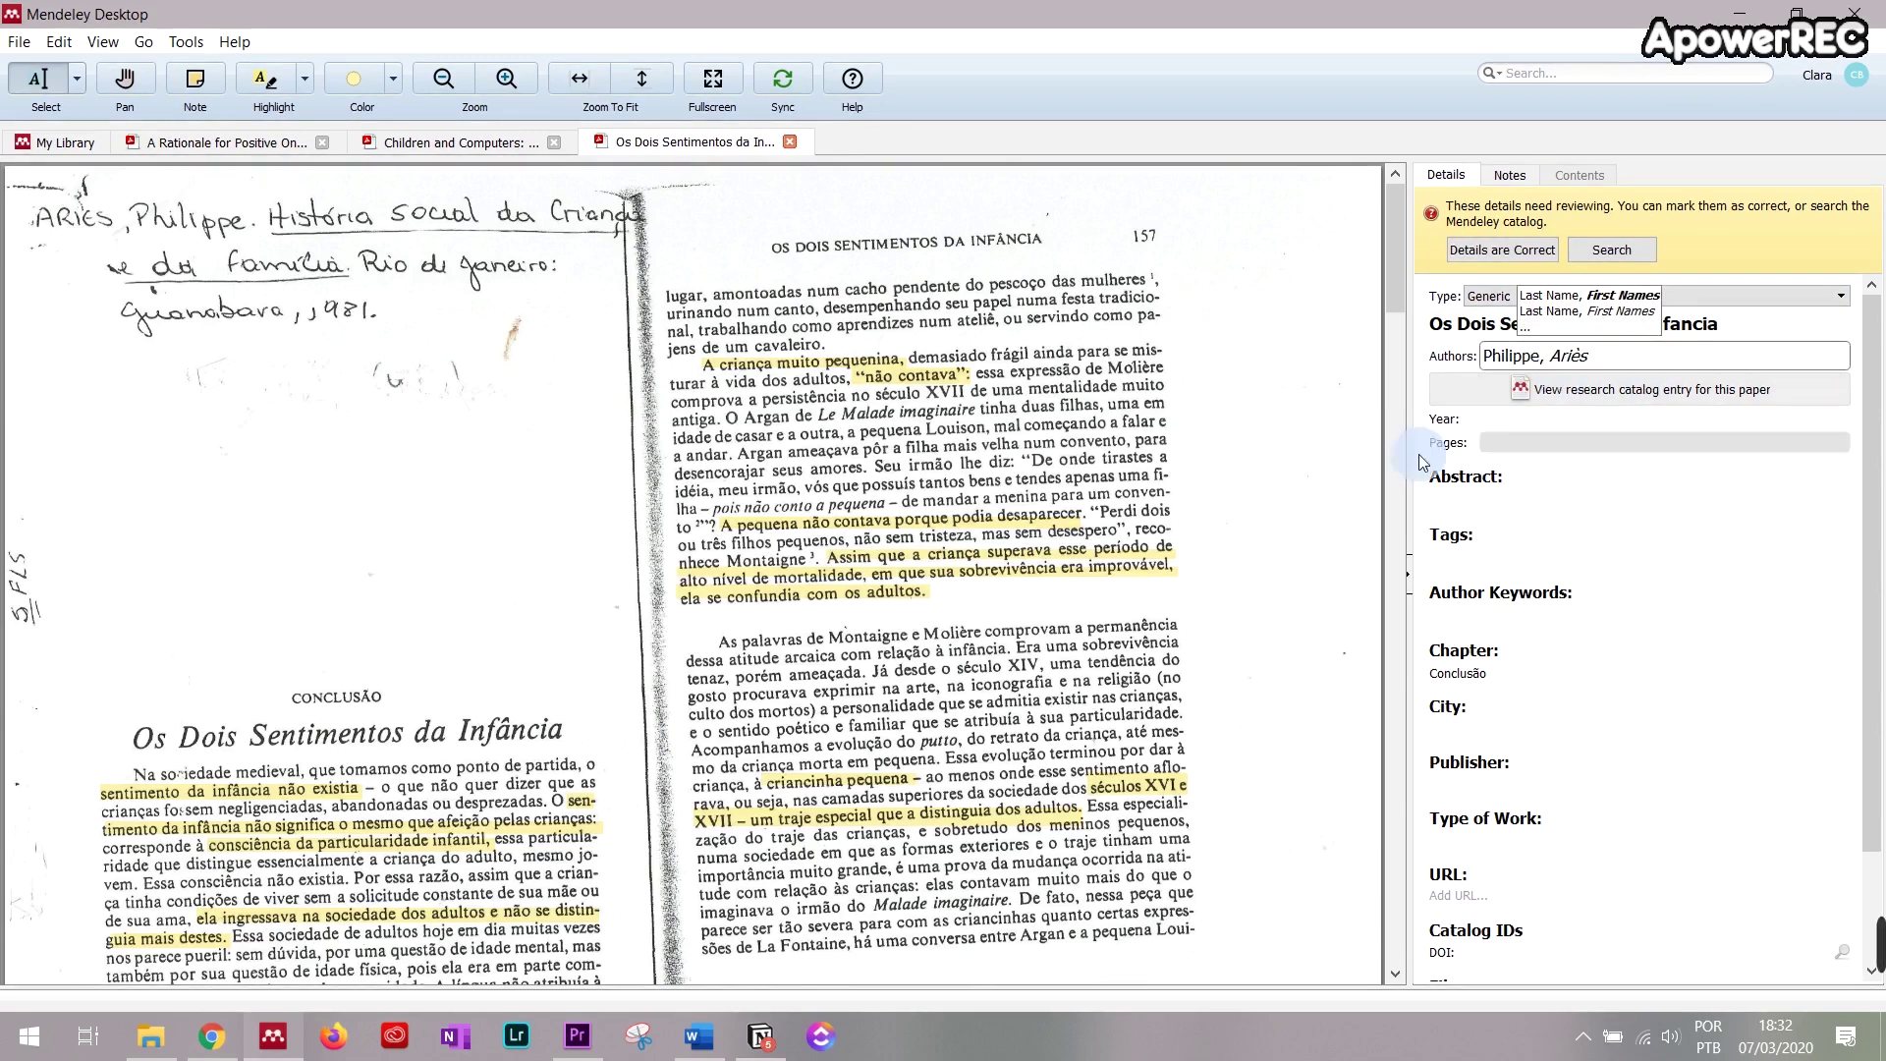
left_click(1240, 423)
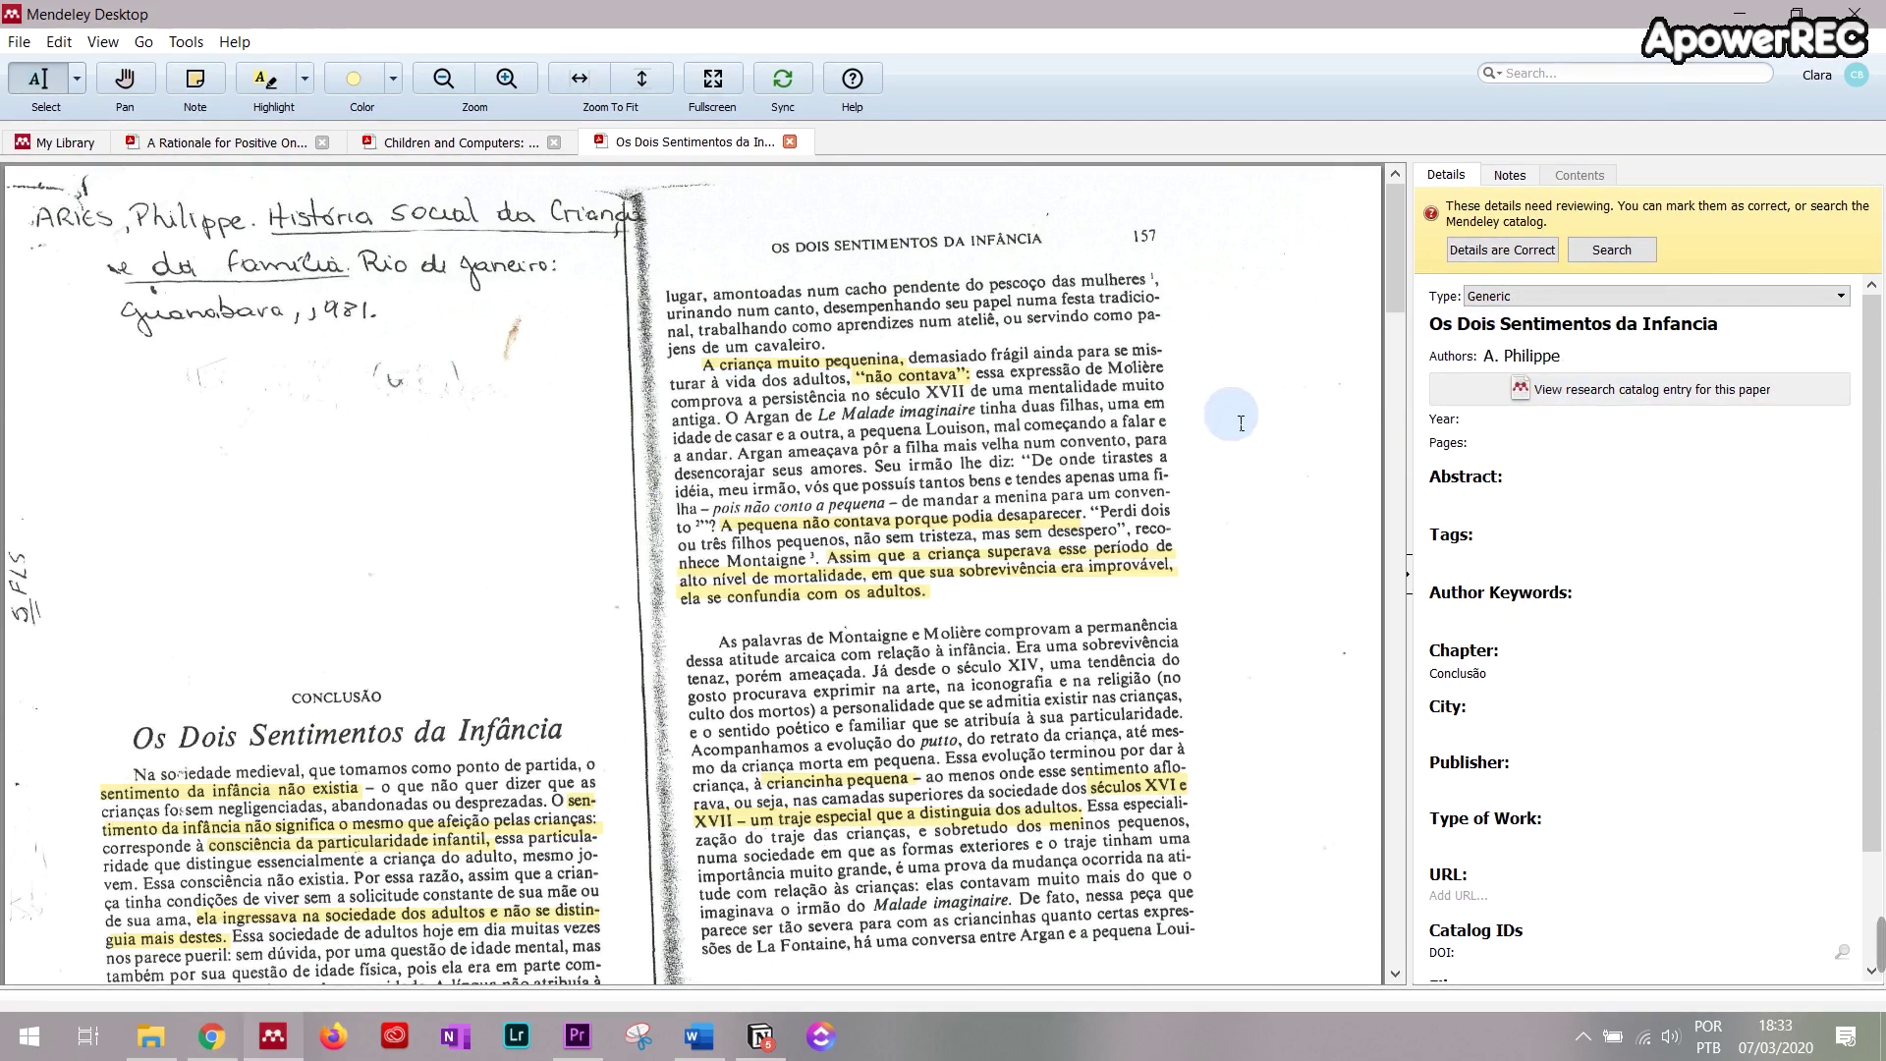
Step: Set the document's year to 1981 and its pages to 156-164, checking the scan for the page range
left_click(317, 349)
left_click(1508, 444)
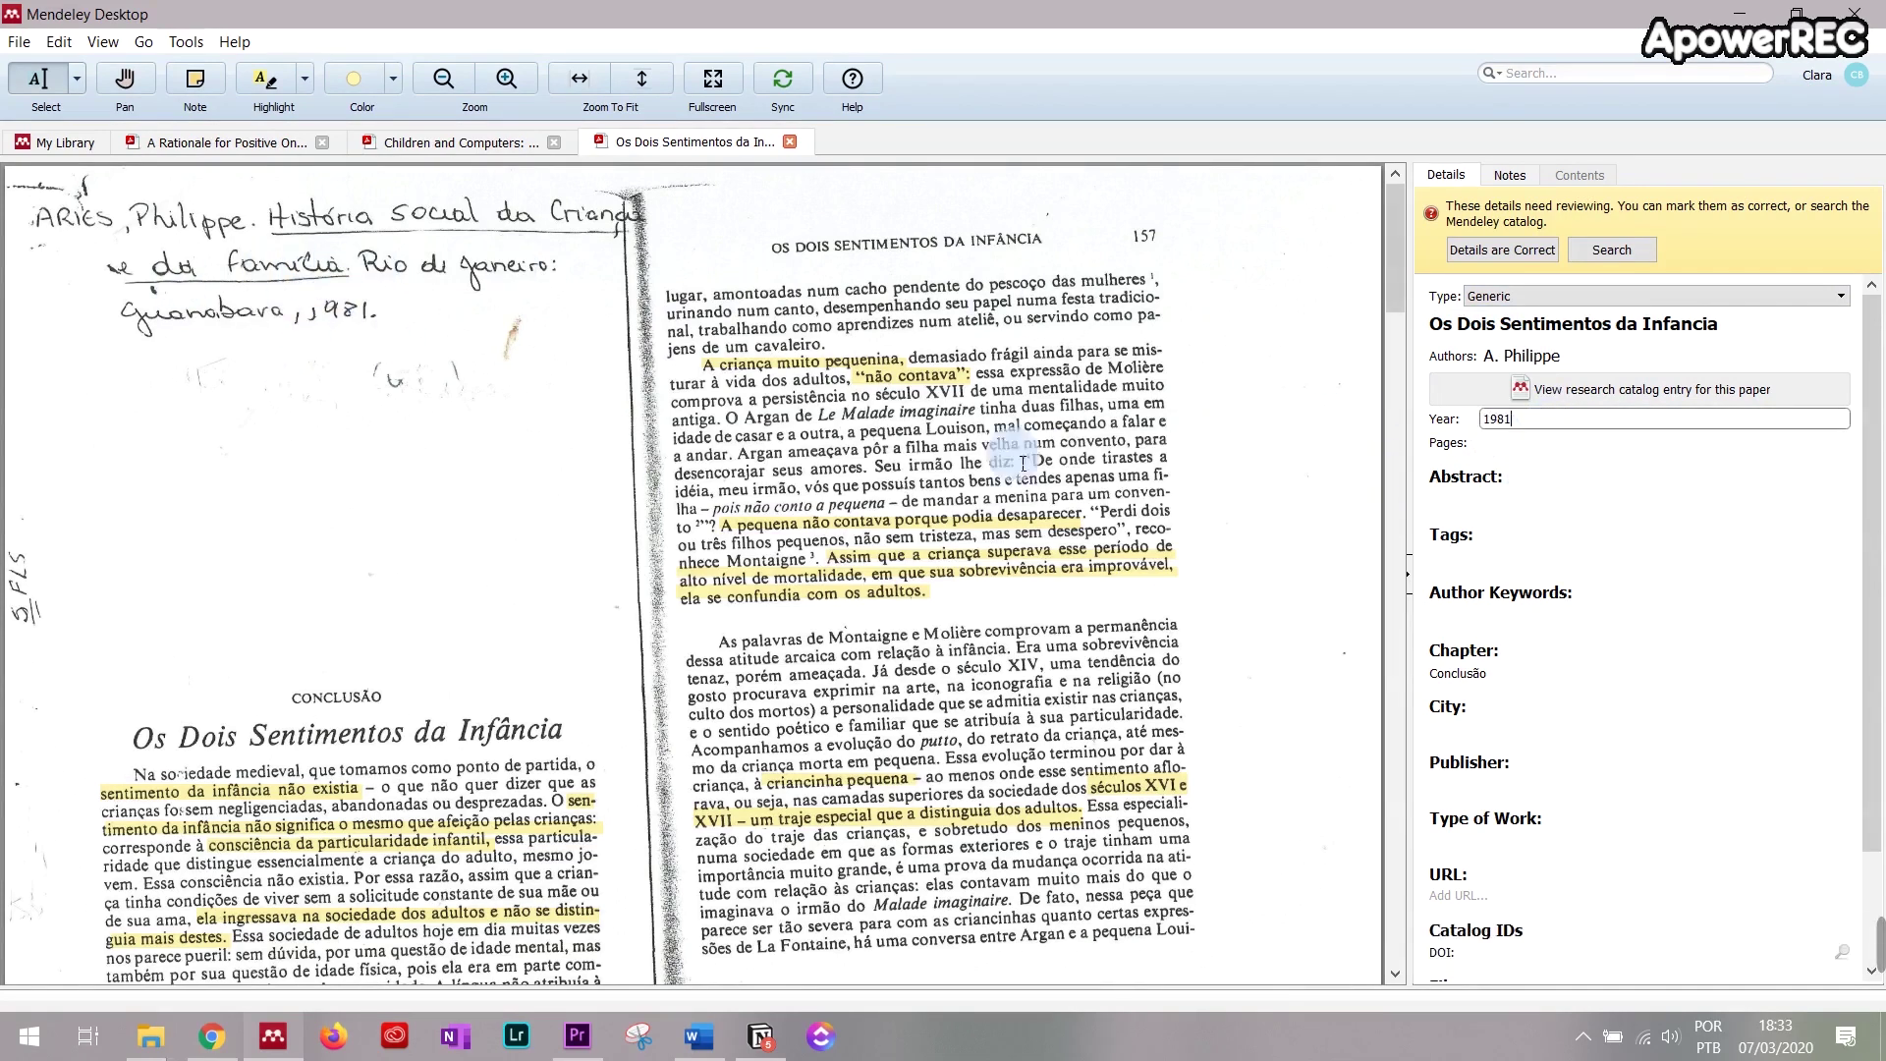
scroll(746, 432, "down", 5)
scroll(860, 481, "up", 5)
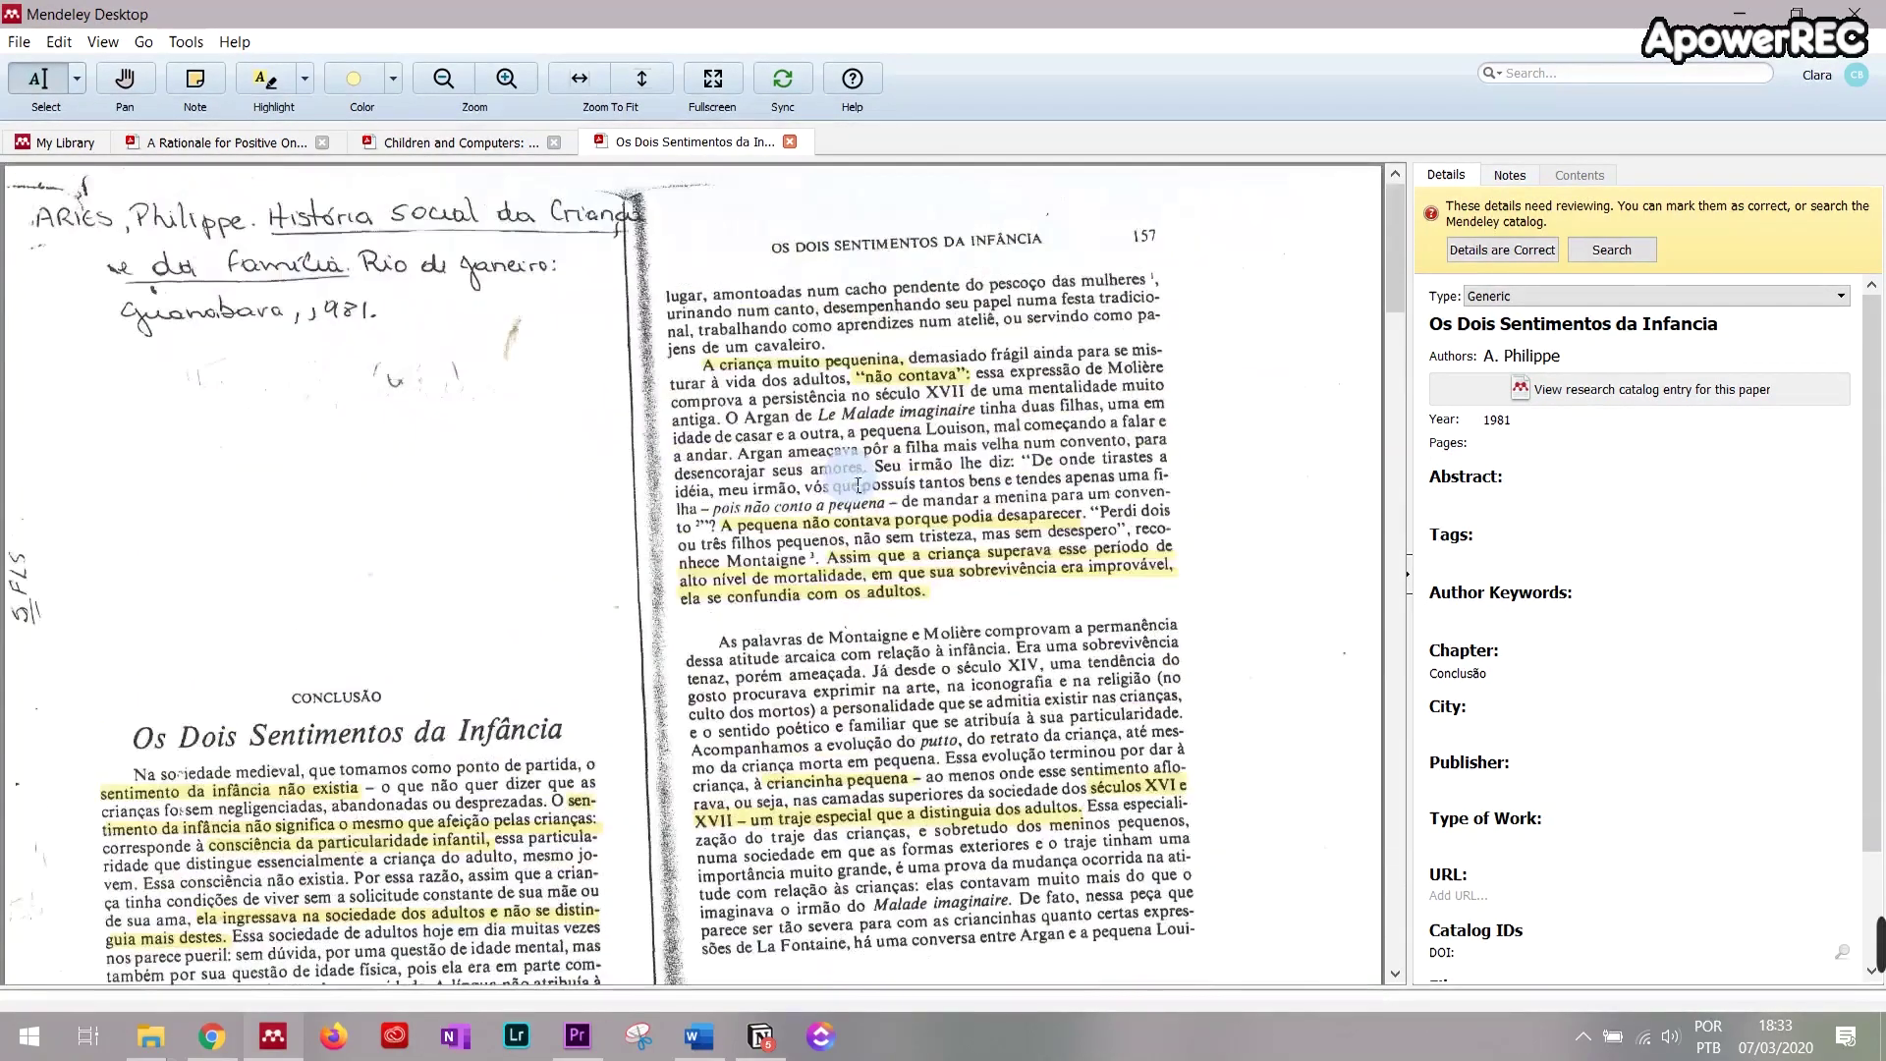
left_click(1508, 444)
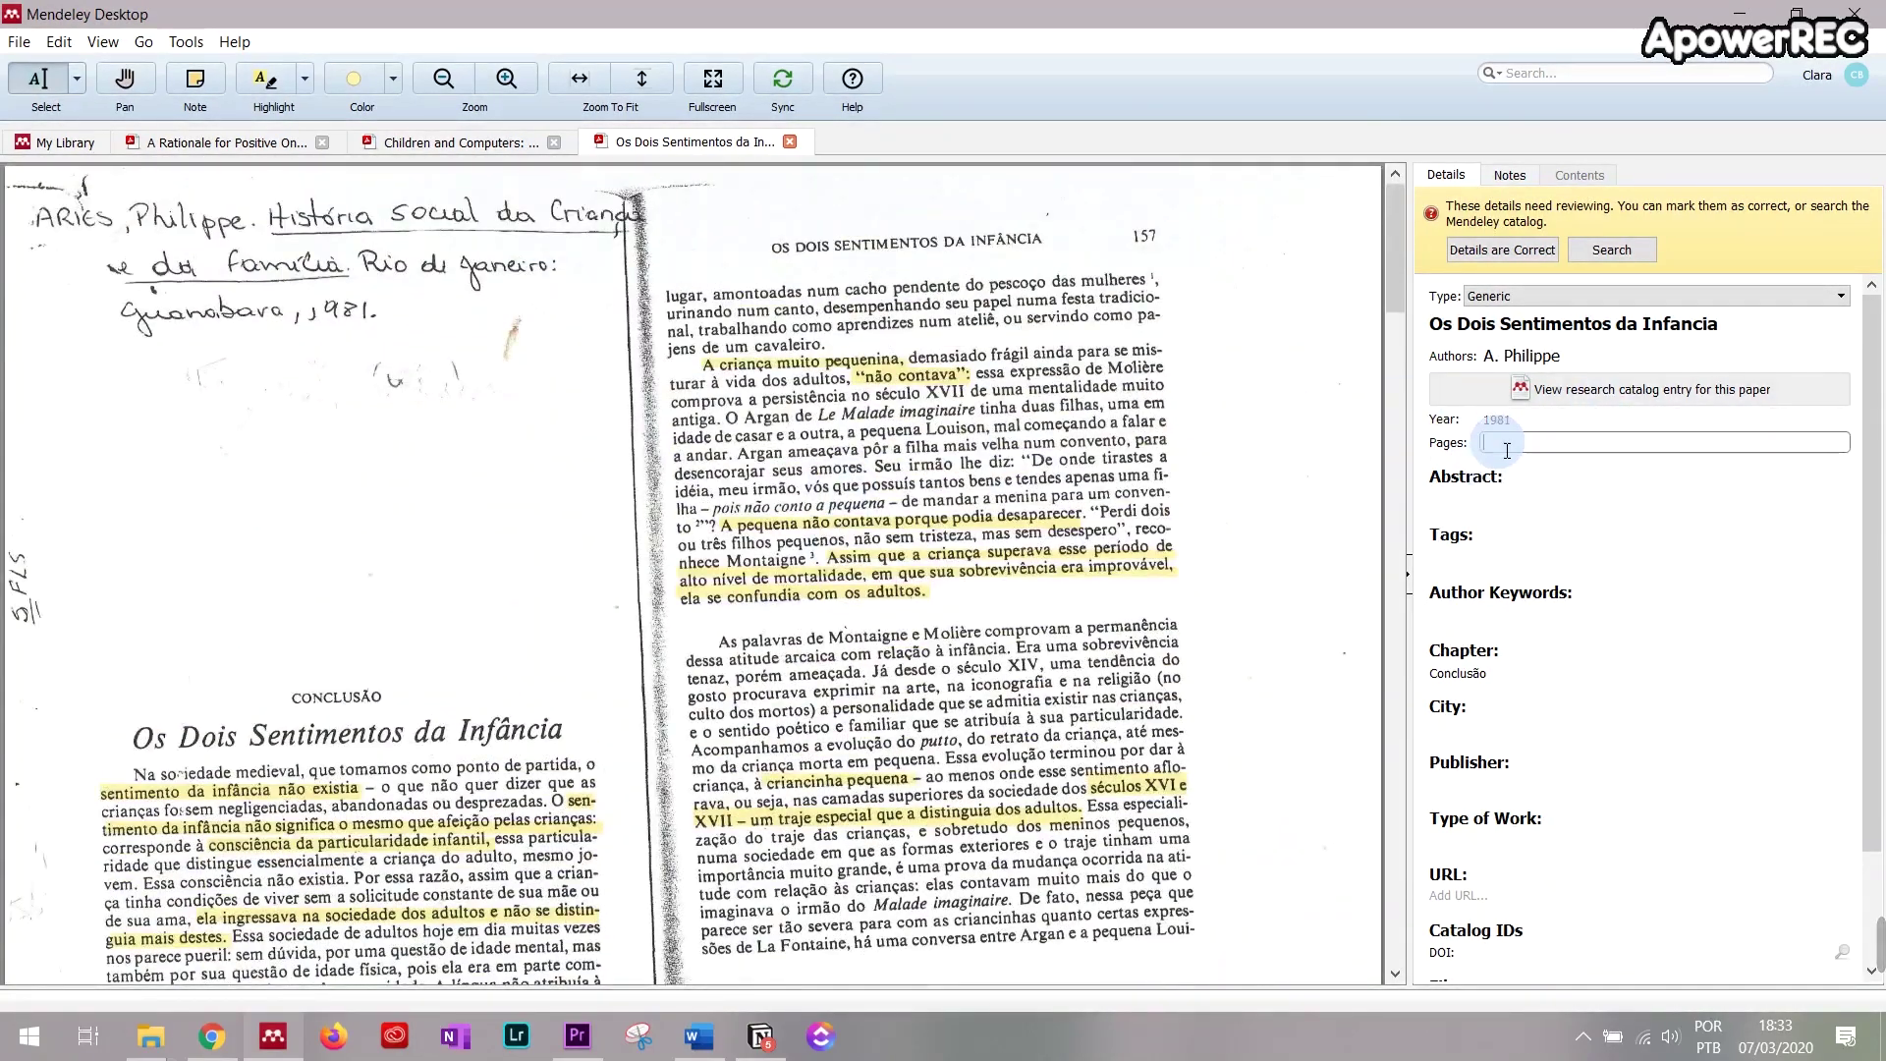
left_click(1196, 245)
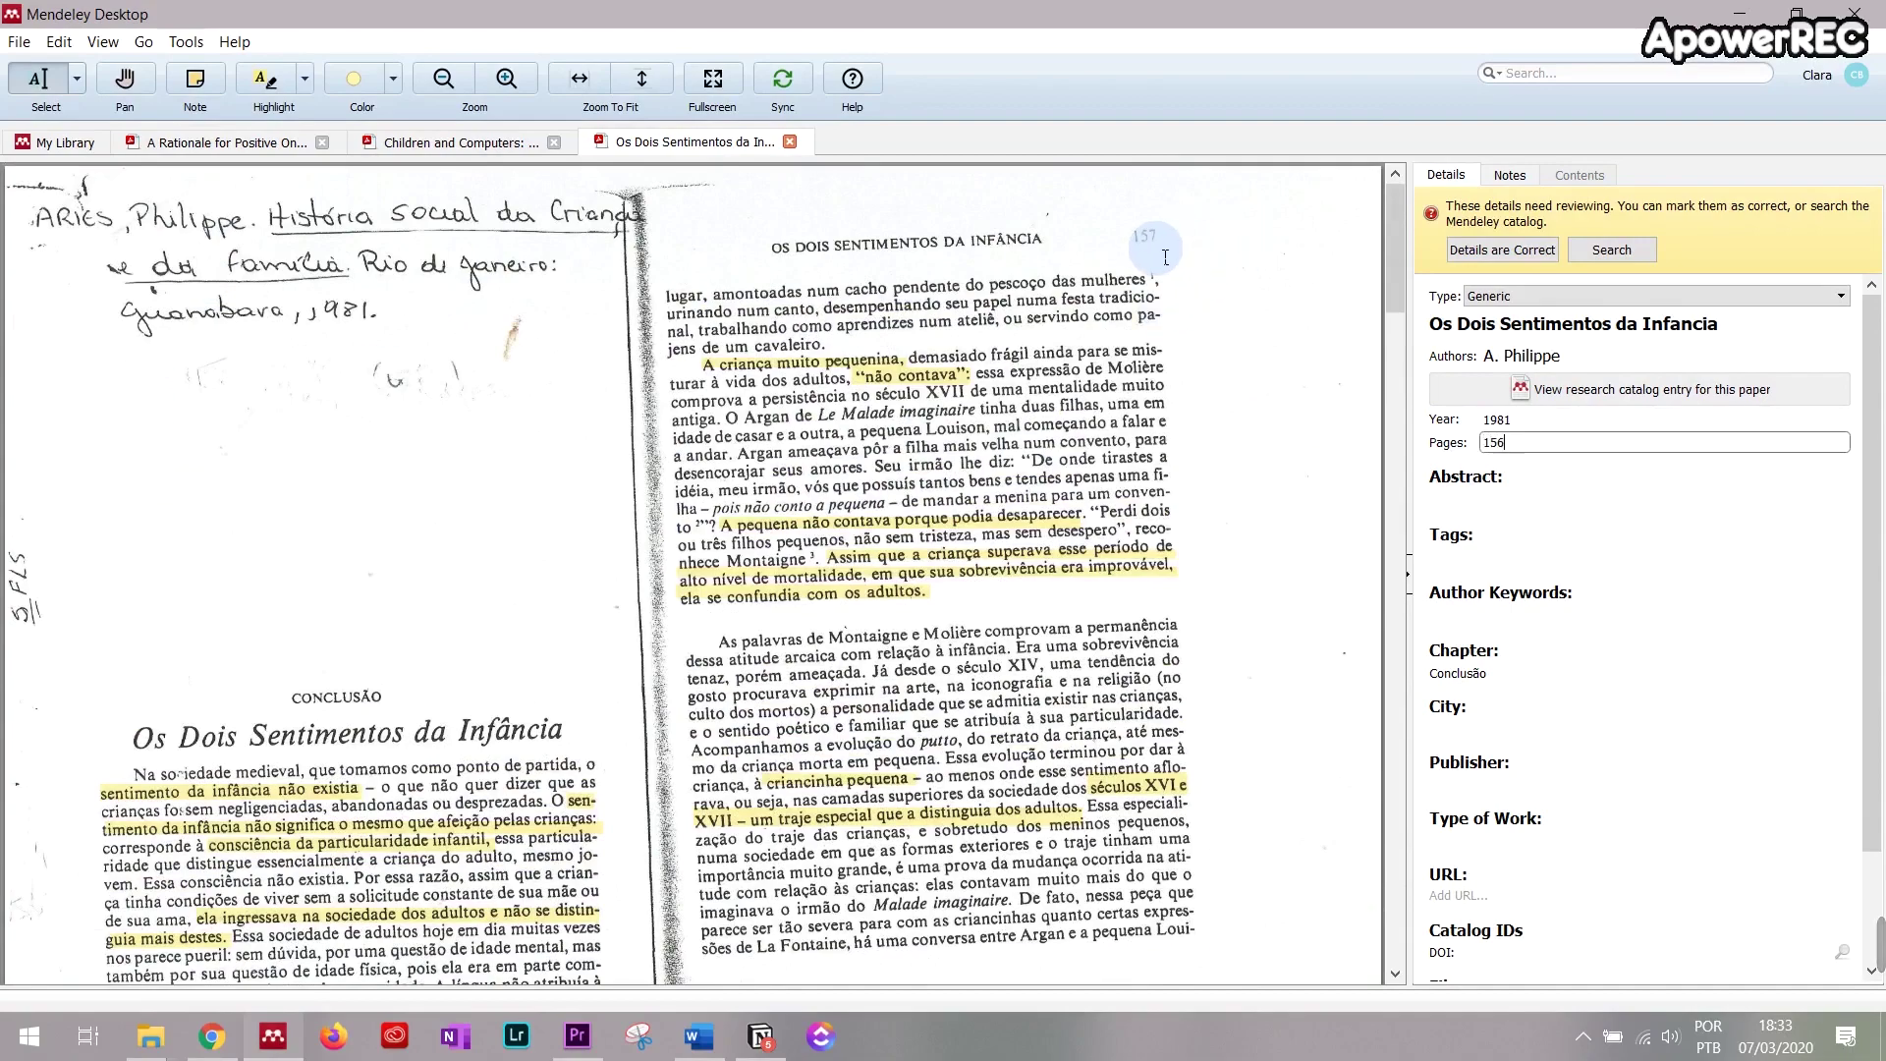
left_click_drag(1394, 245, 1348, 889)
scroll(1371, 811, "up", 5)
left_click_drag(1395, 786, 1394, 231)
left_click(1603, 397)
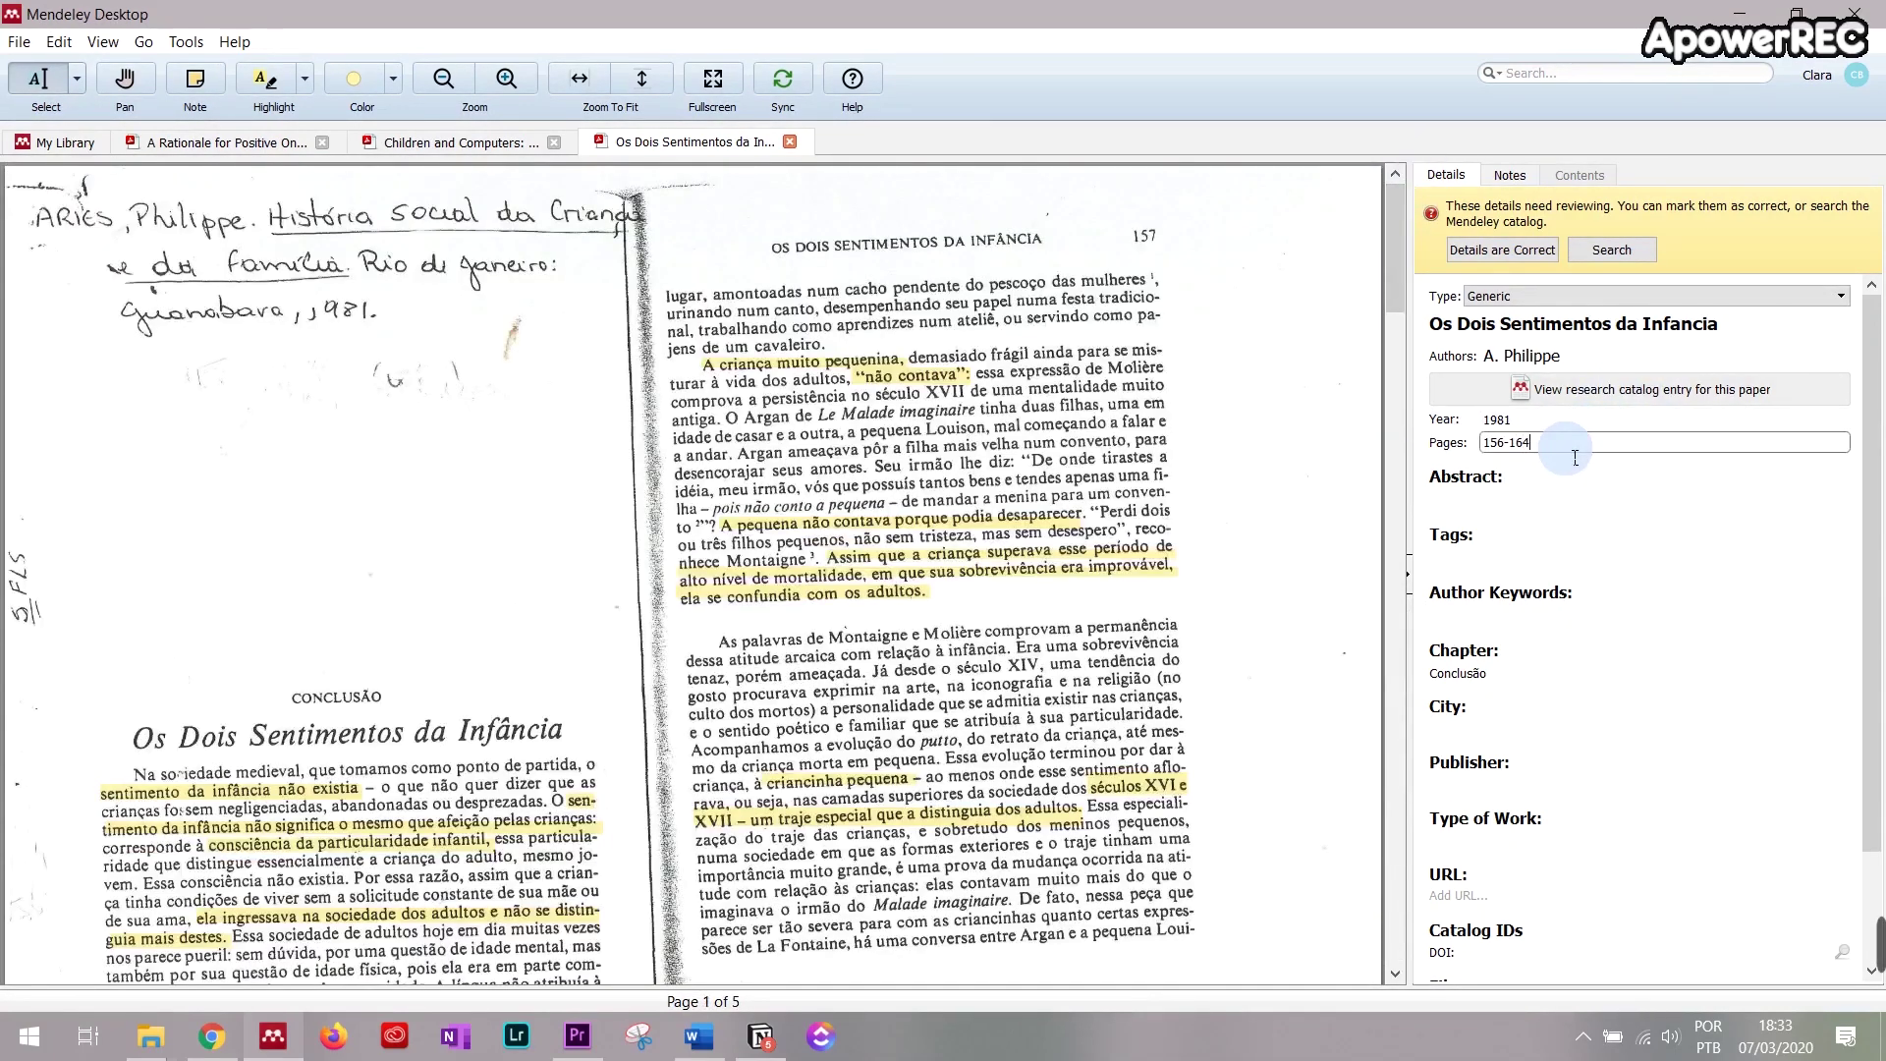
left_click(1311, 491)
left_click(1502, 557)
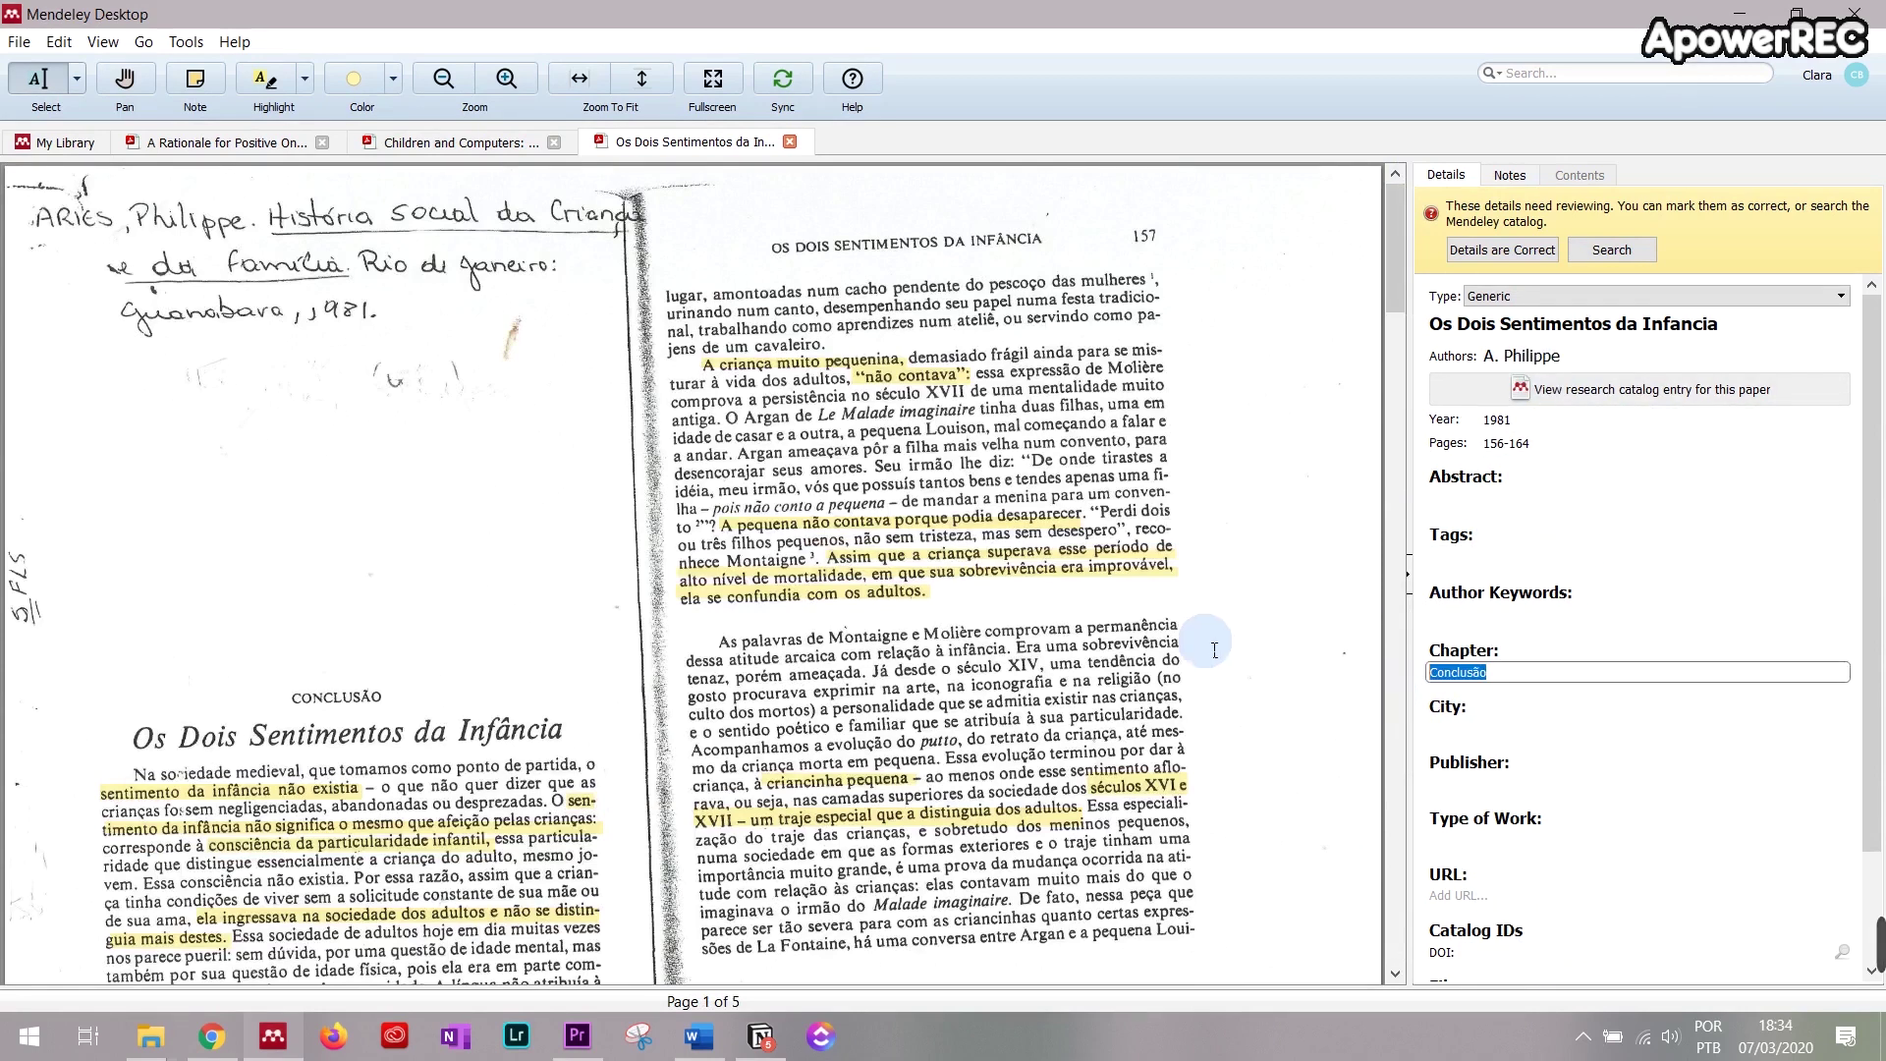
scroll(1633, 680, "down", 2)
scroll(1675, 741, "up", 2)
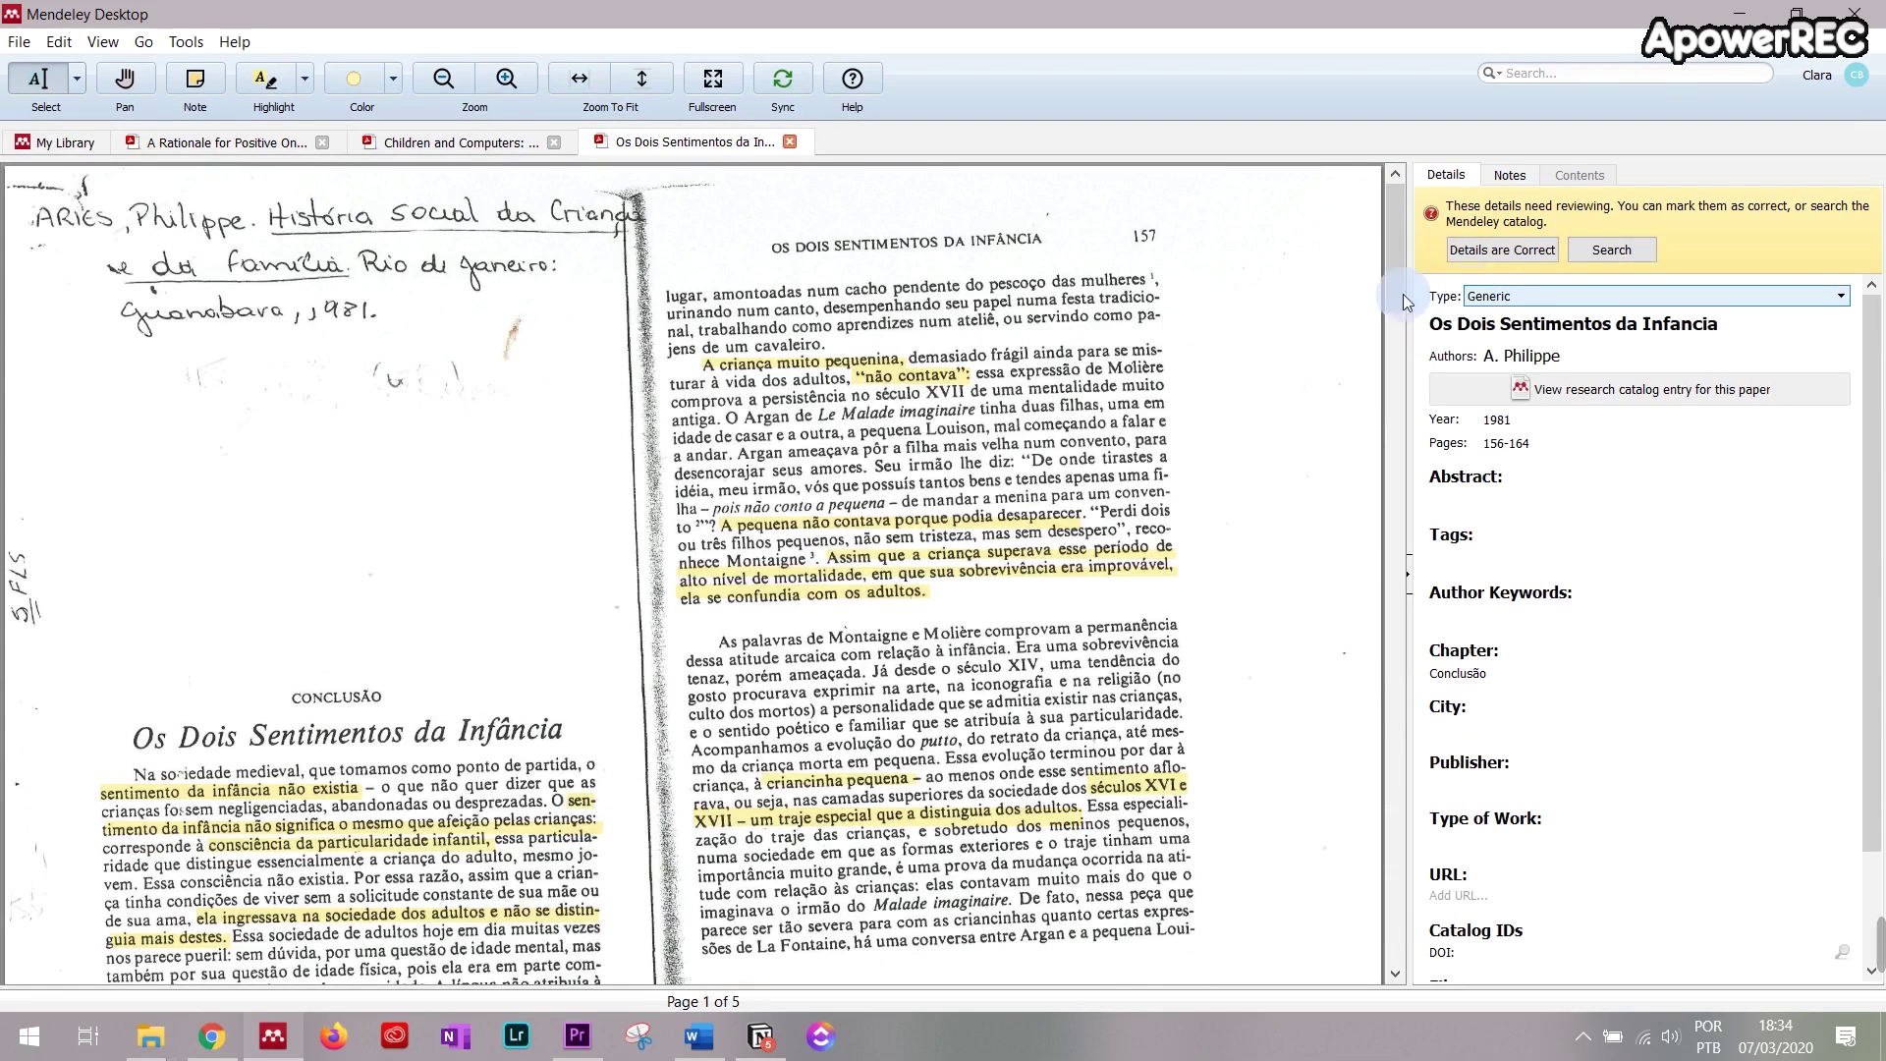
scroll(688, 687, "down", 2)
scroll(1081, 491, "up", 2)
Step: Set the document type of "Os Dois Sentimentos da Infancia" to Journal Article
left_click(1542, 293)
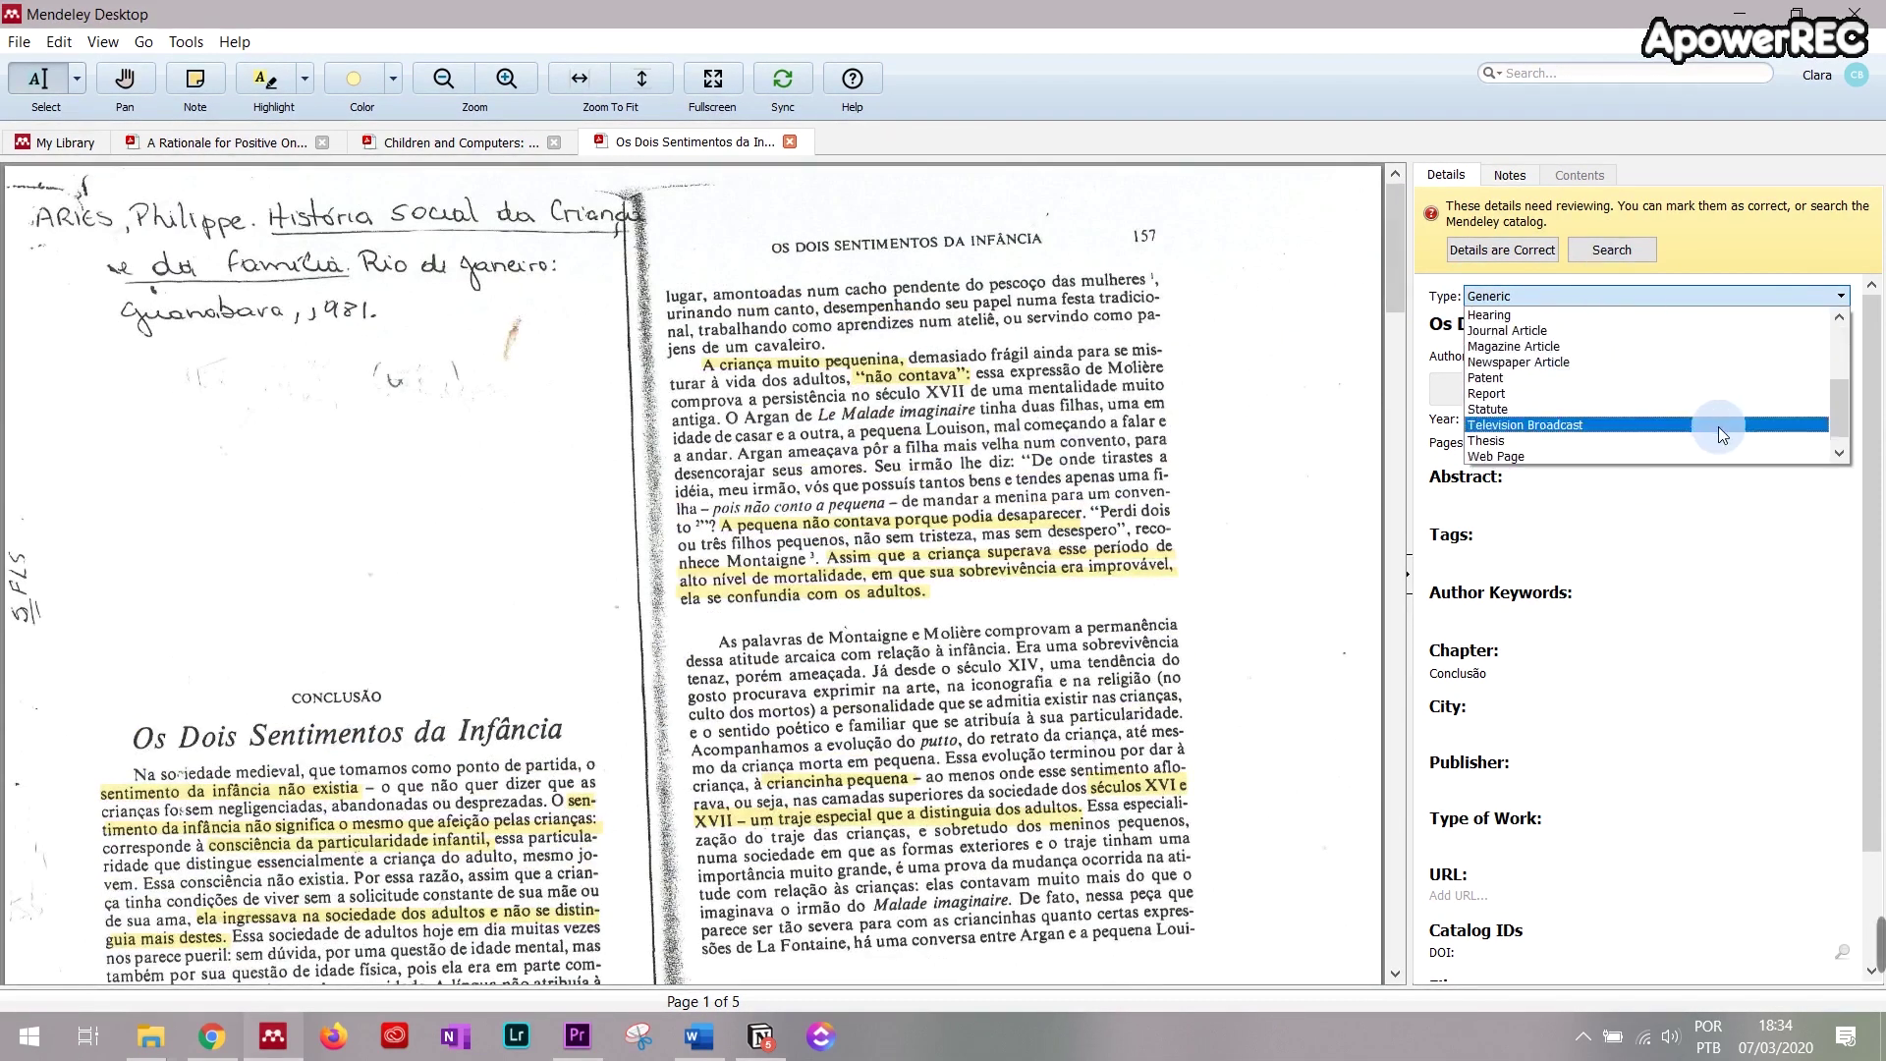
scroll(1719, 385, "down", 3)
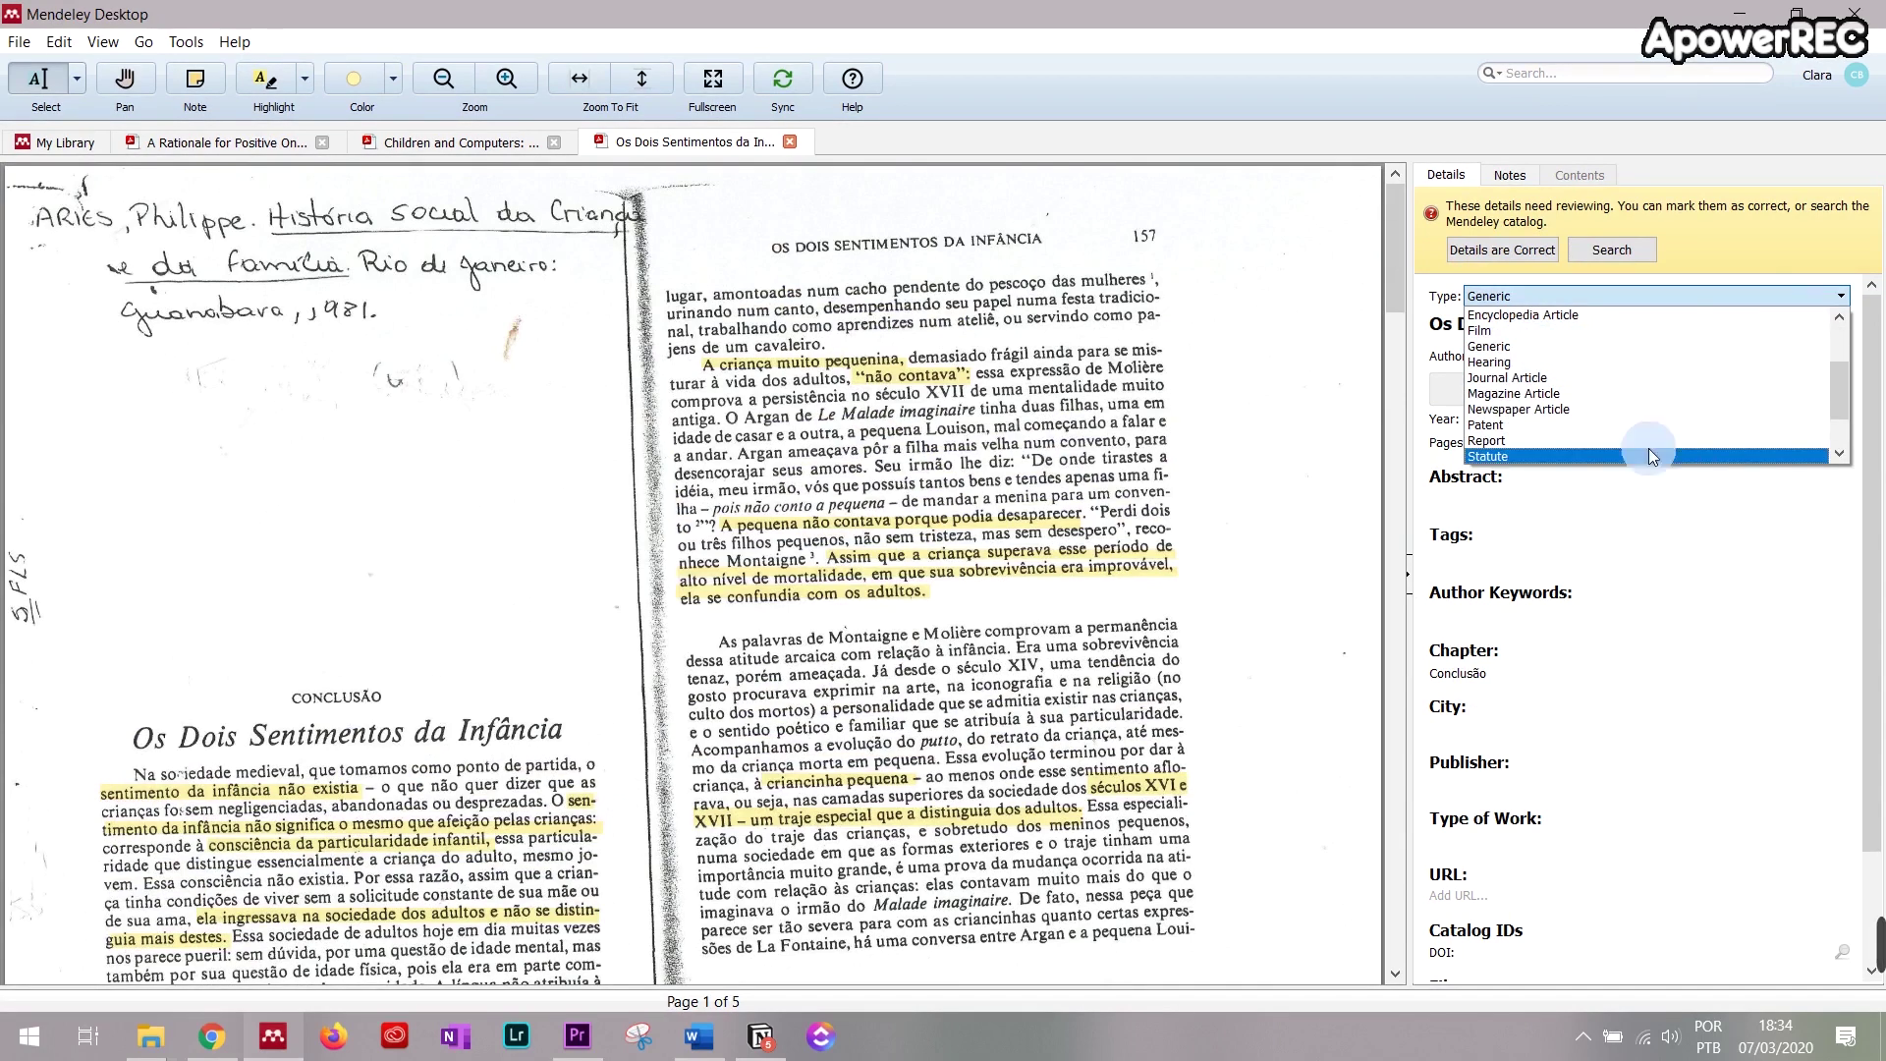
scroll(1671, 428, "up", 3)
scroll(1671, 428, "down", 3)
left_click(1595, 454)
left_click(1611, 294)
left_click(1601, 378)
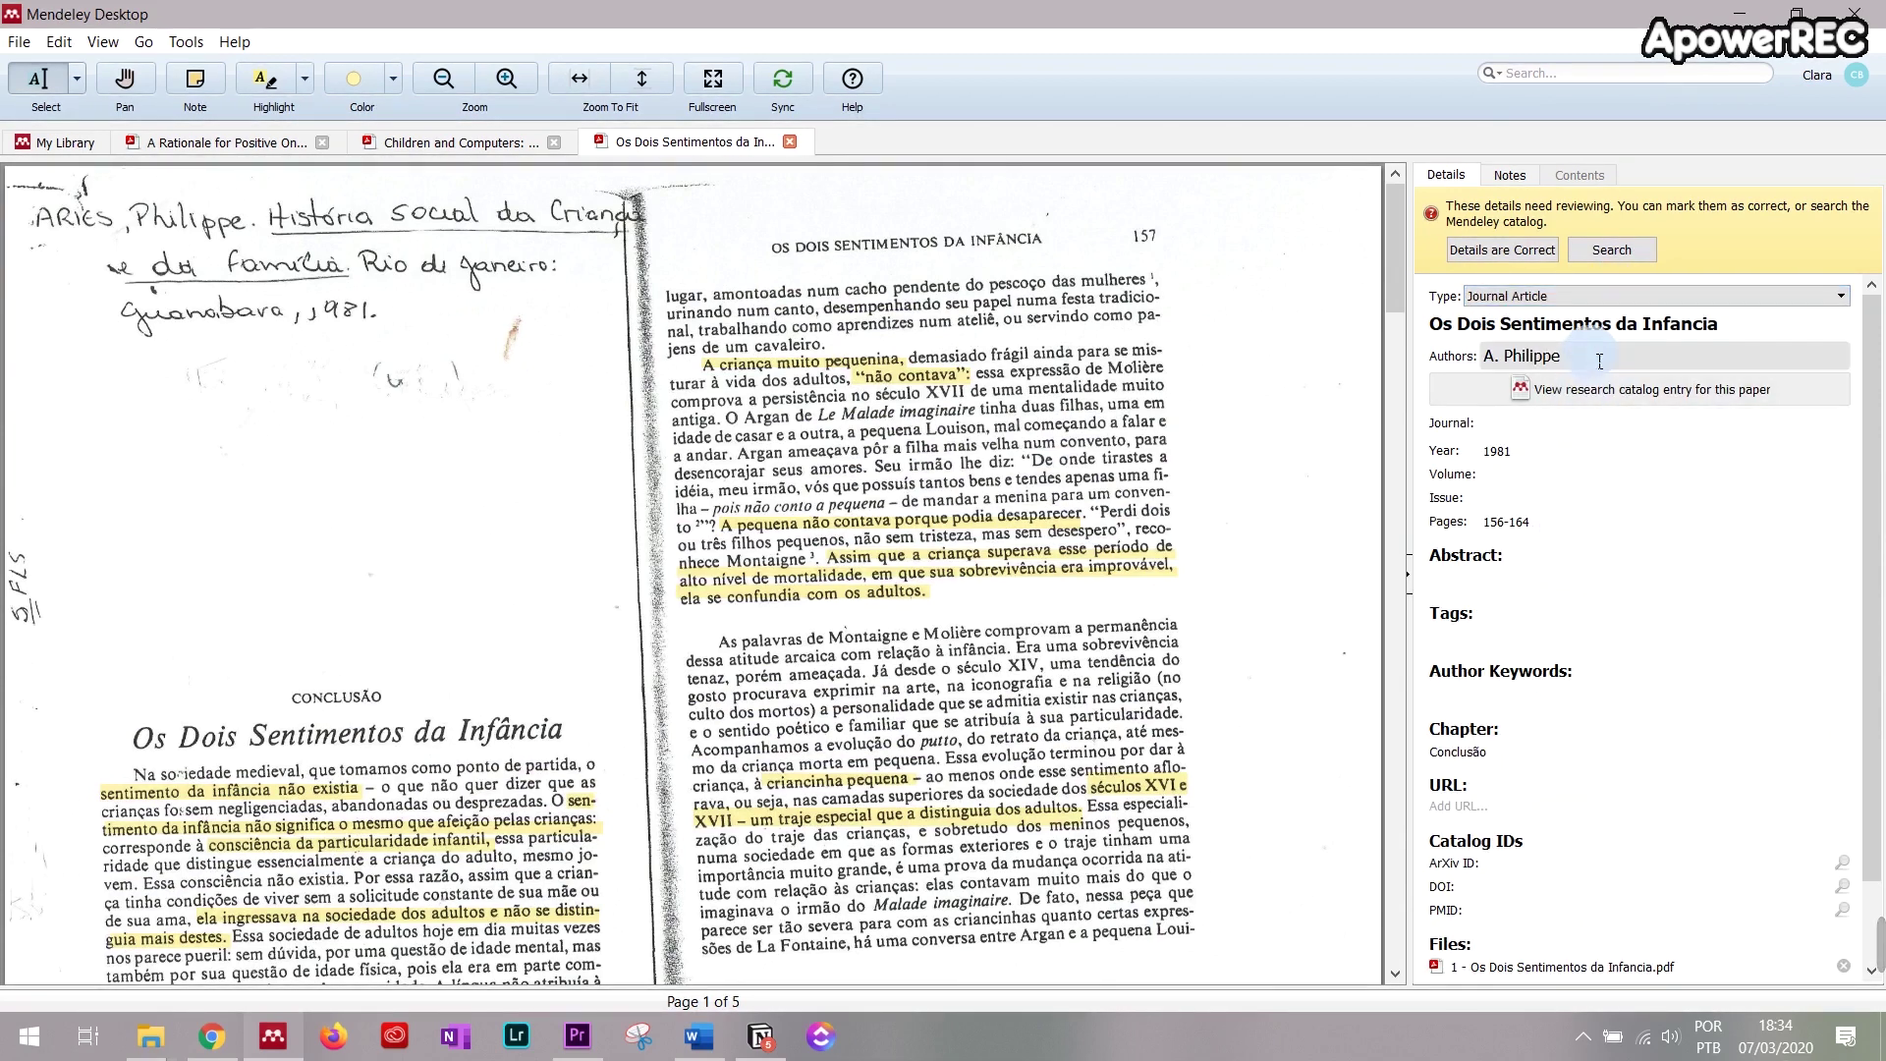
Step: Change the type of "Os Dois Sentimentos da Infancia" to Book Section and enter the book title "História Social da Criança e da Família"
left_click(1568, 291)
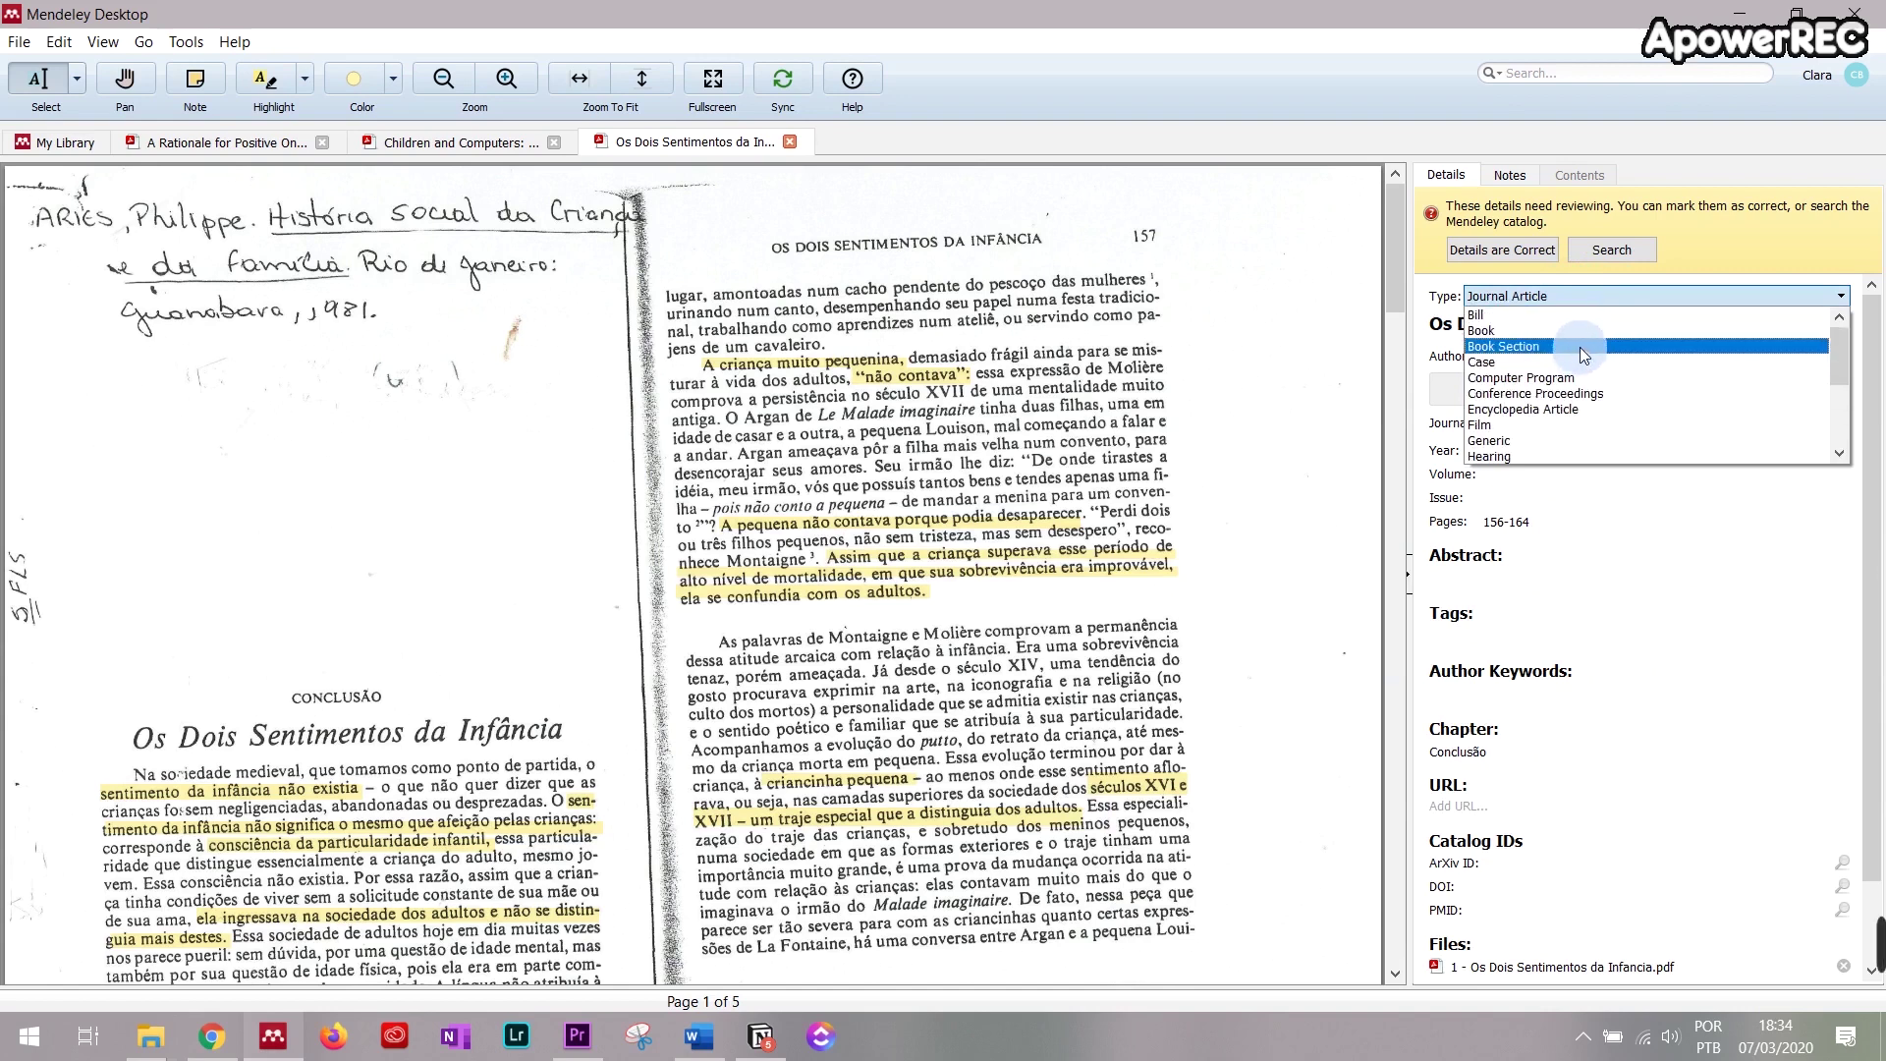
left_click(1529, 351)
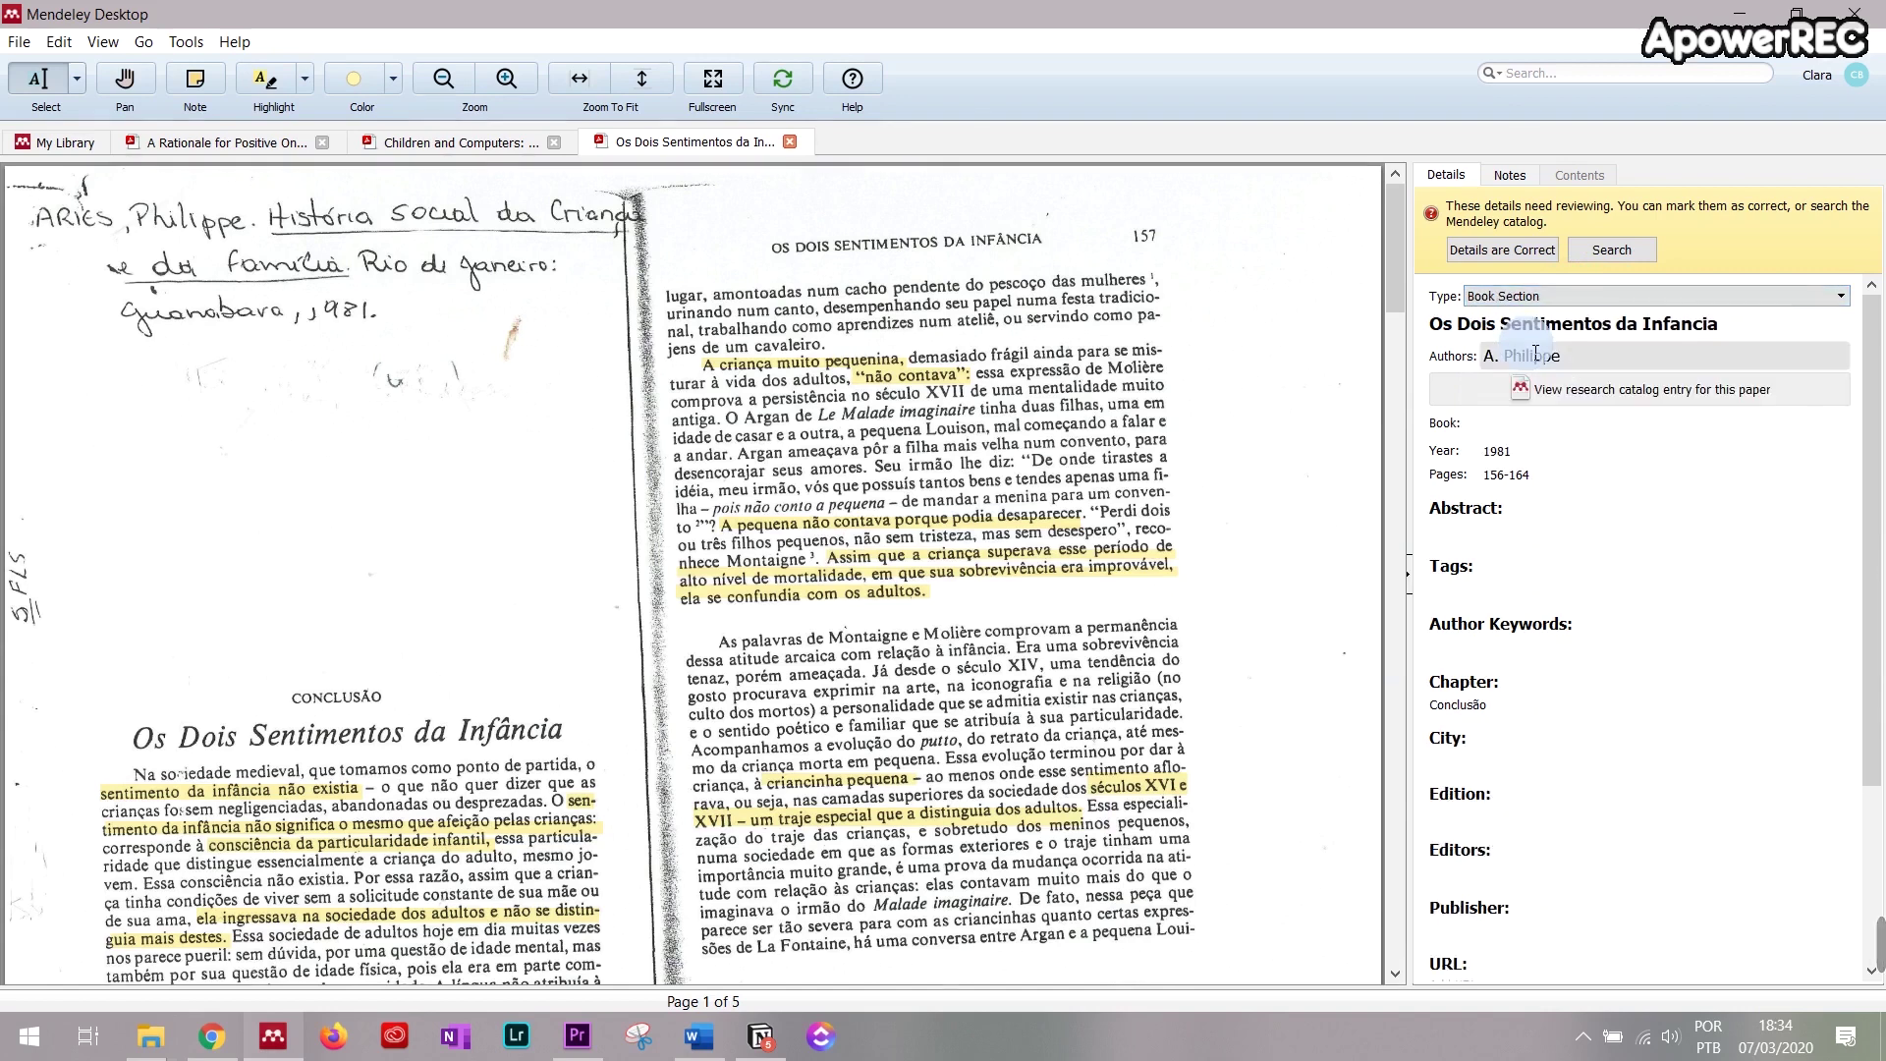
left_click(1500, 425)
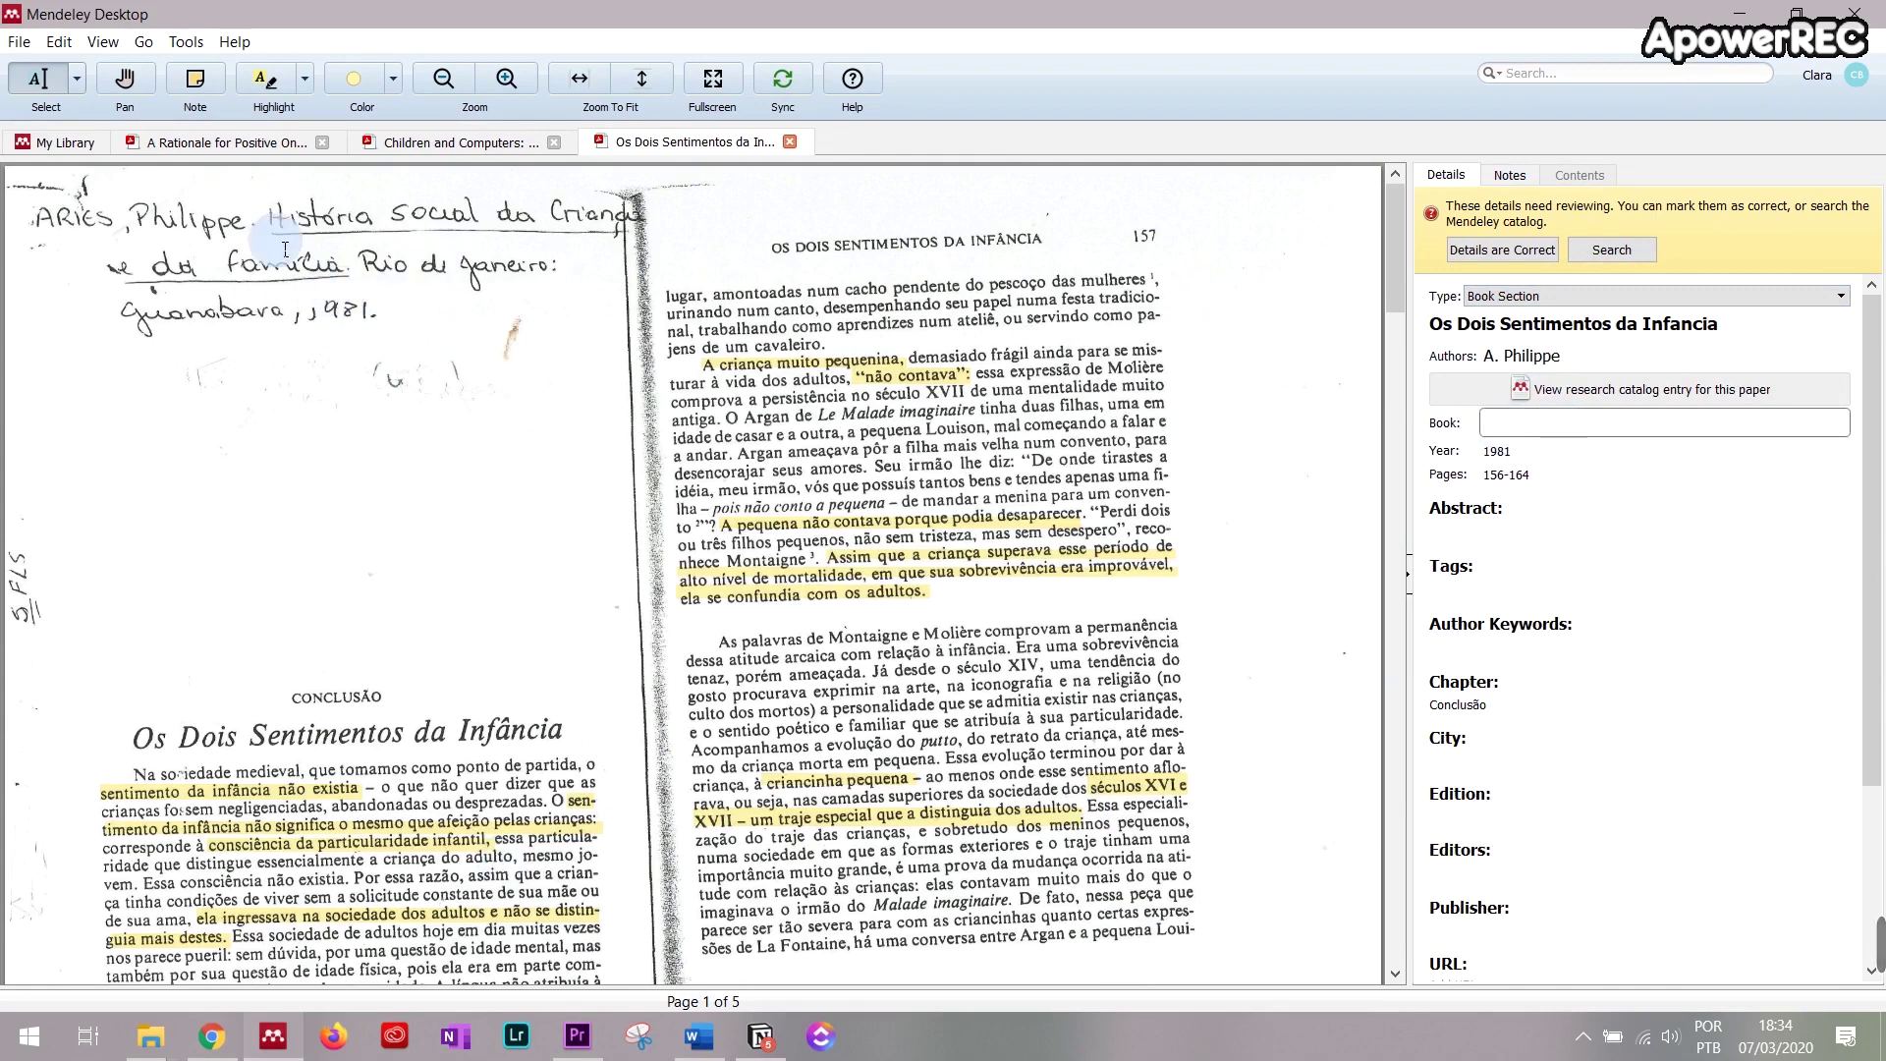
type("História Social da Criança e da Família")
key("Return")
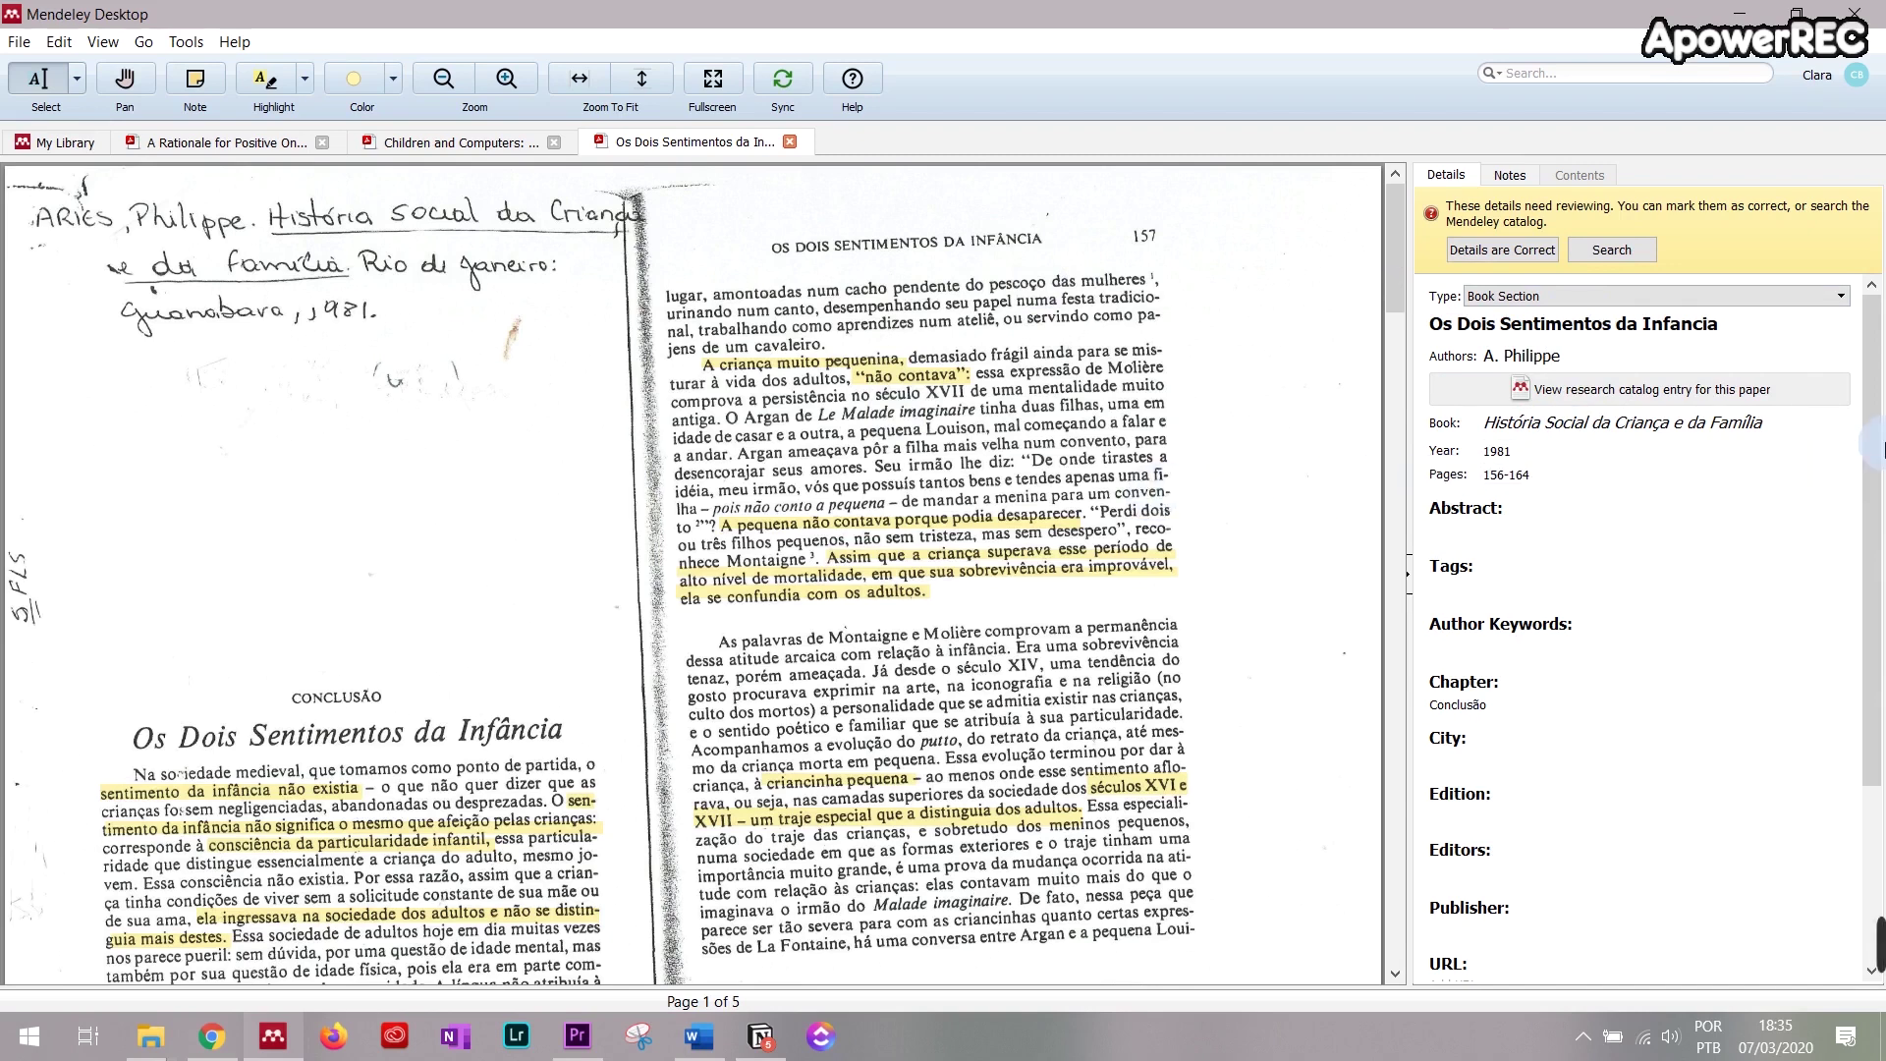
Step: In the library's Youtube folder, shorten the Meio e Mensagem web page reference's title to "Quem são os usuários do YouTube no Brasil?"
key("ctrl+Tab")
scroll(1757, 653, "up", 2)
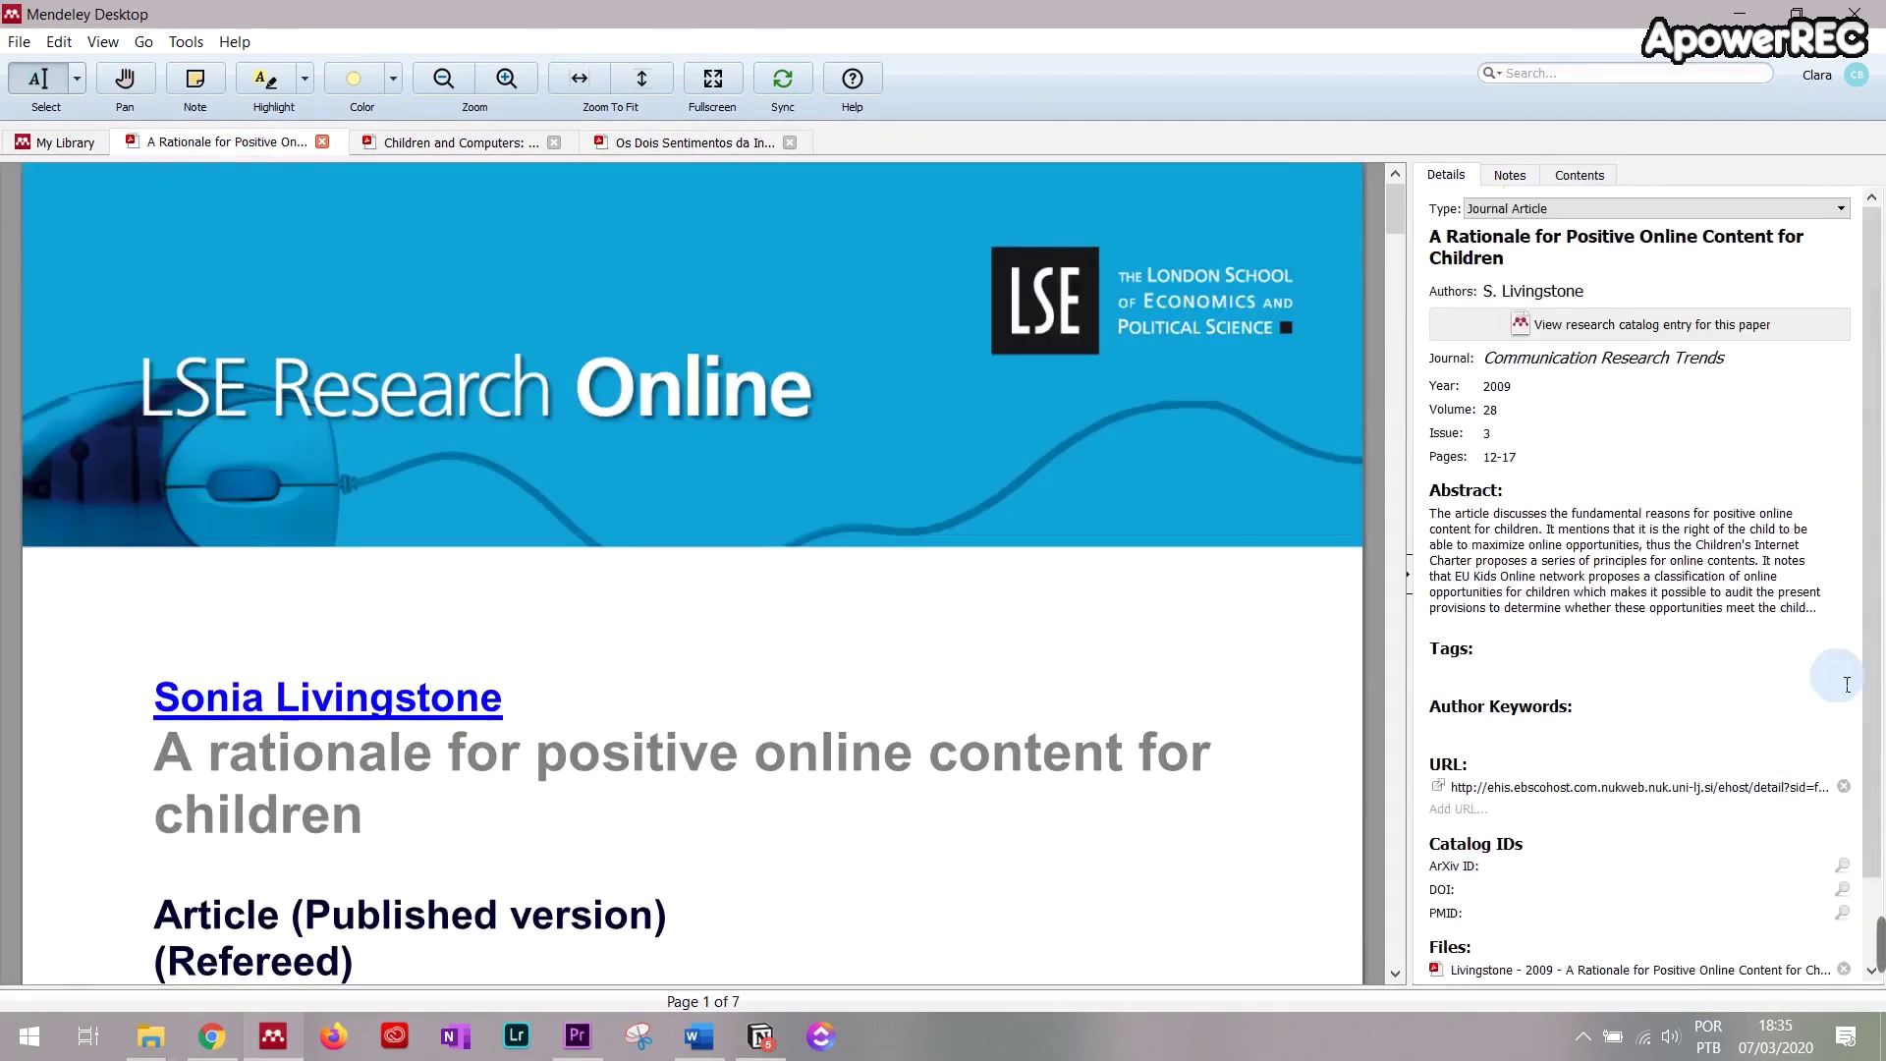
left_click(73, 136)
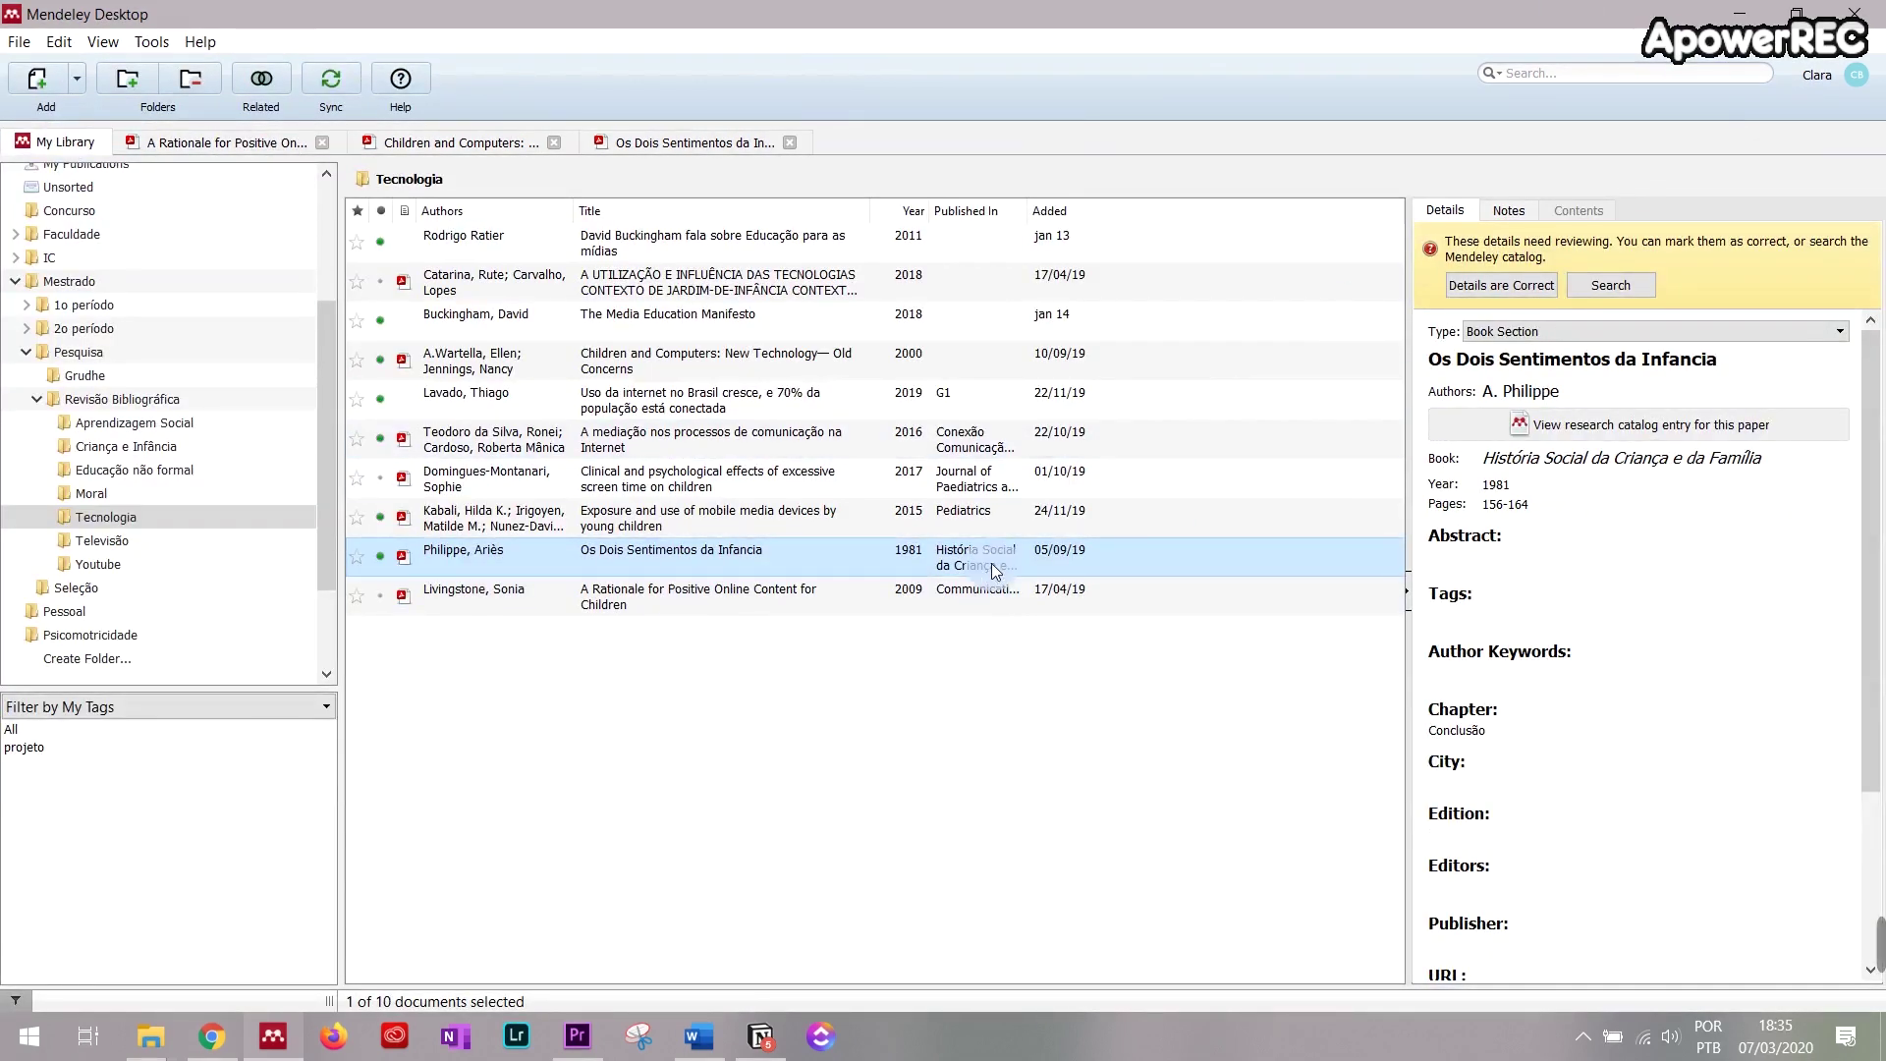
key("Down")
key("Down")
scroll(546, 972, "down", 2)
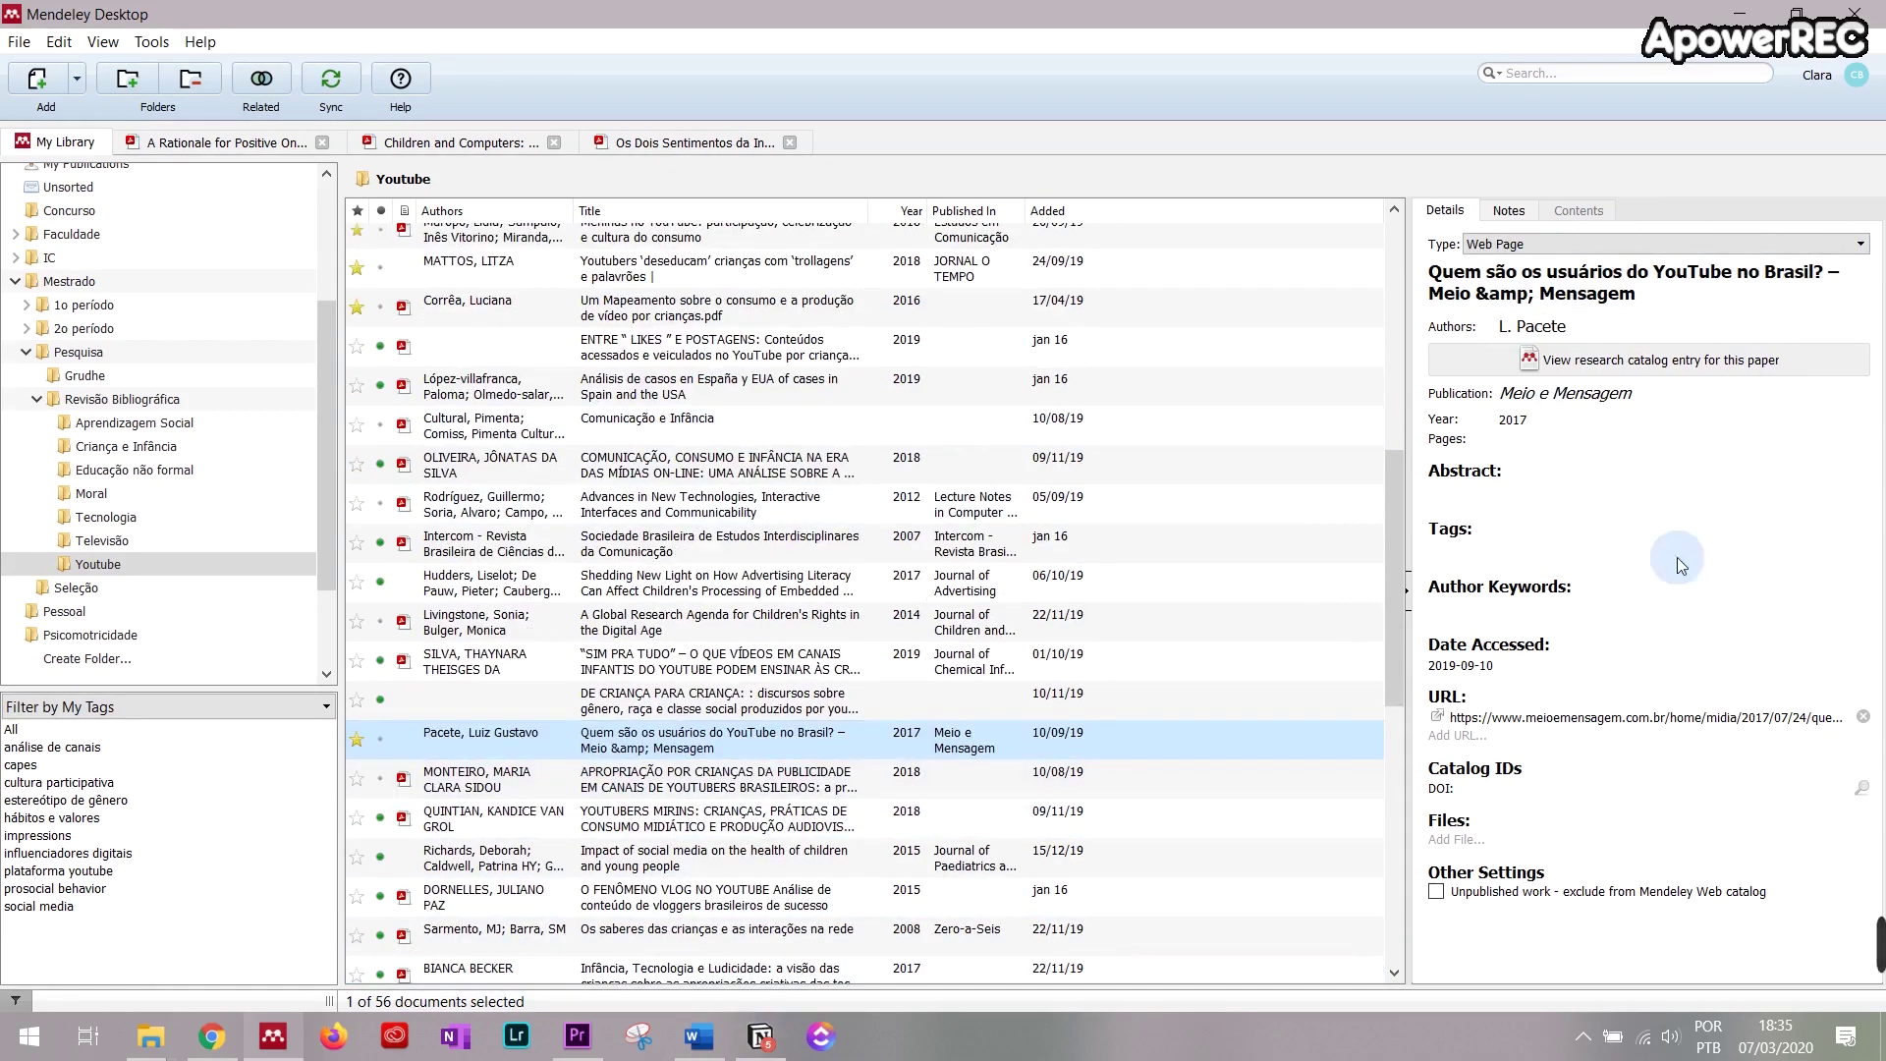
left_click(1543, 301)
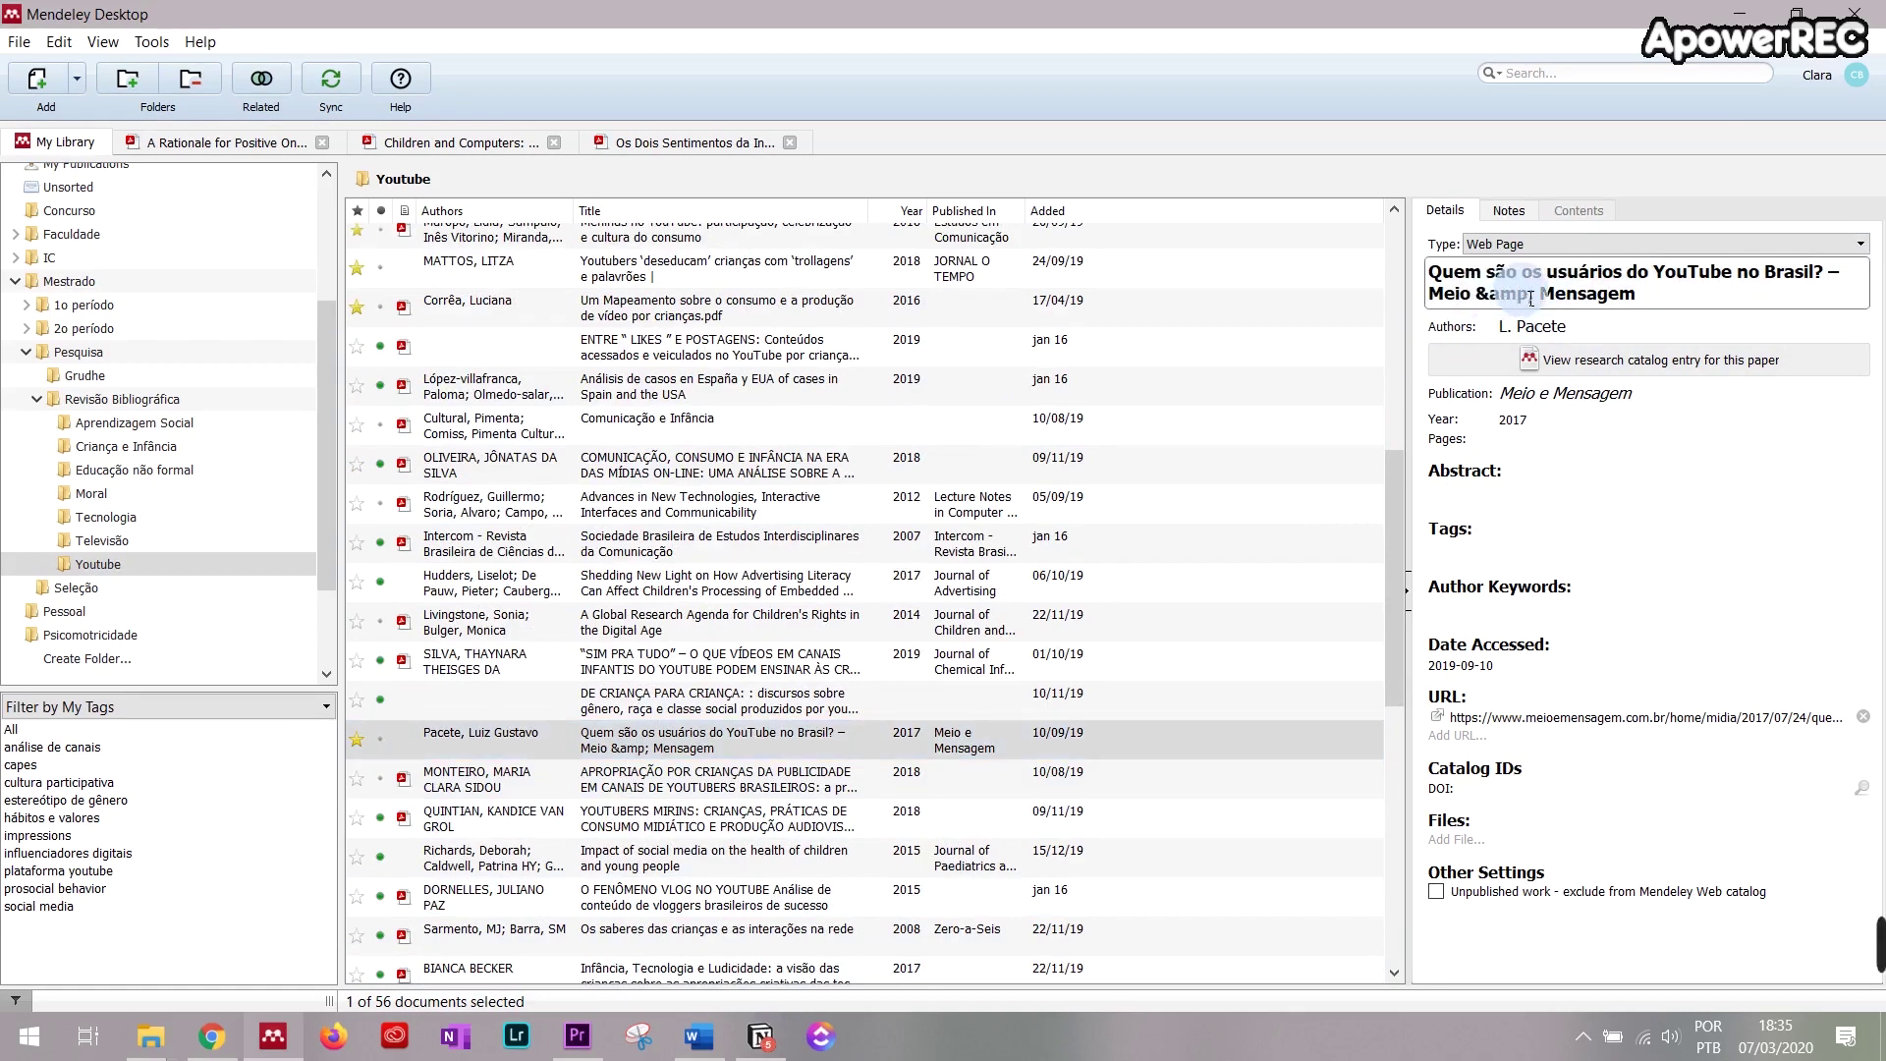
left_click_drag(1429, 294, 1660, 295)
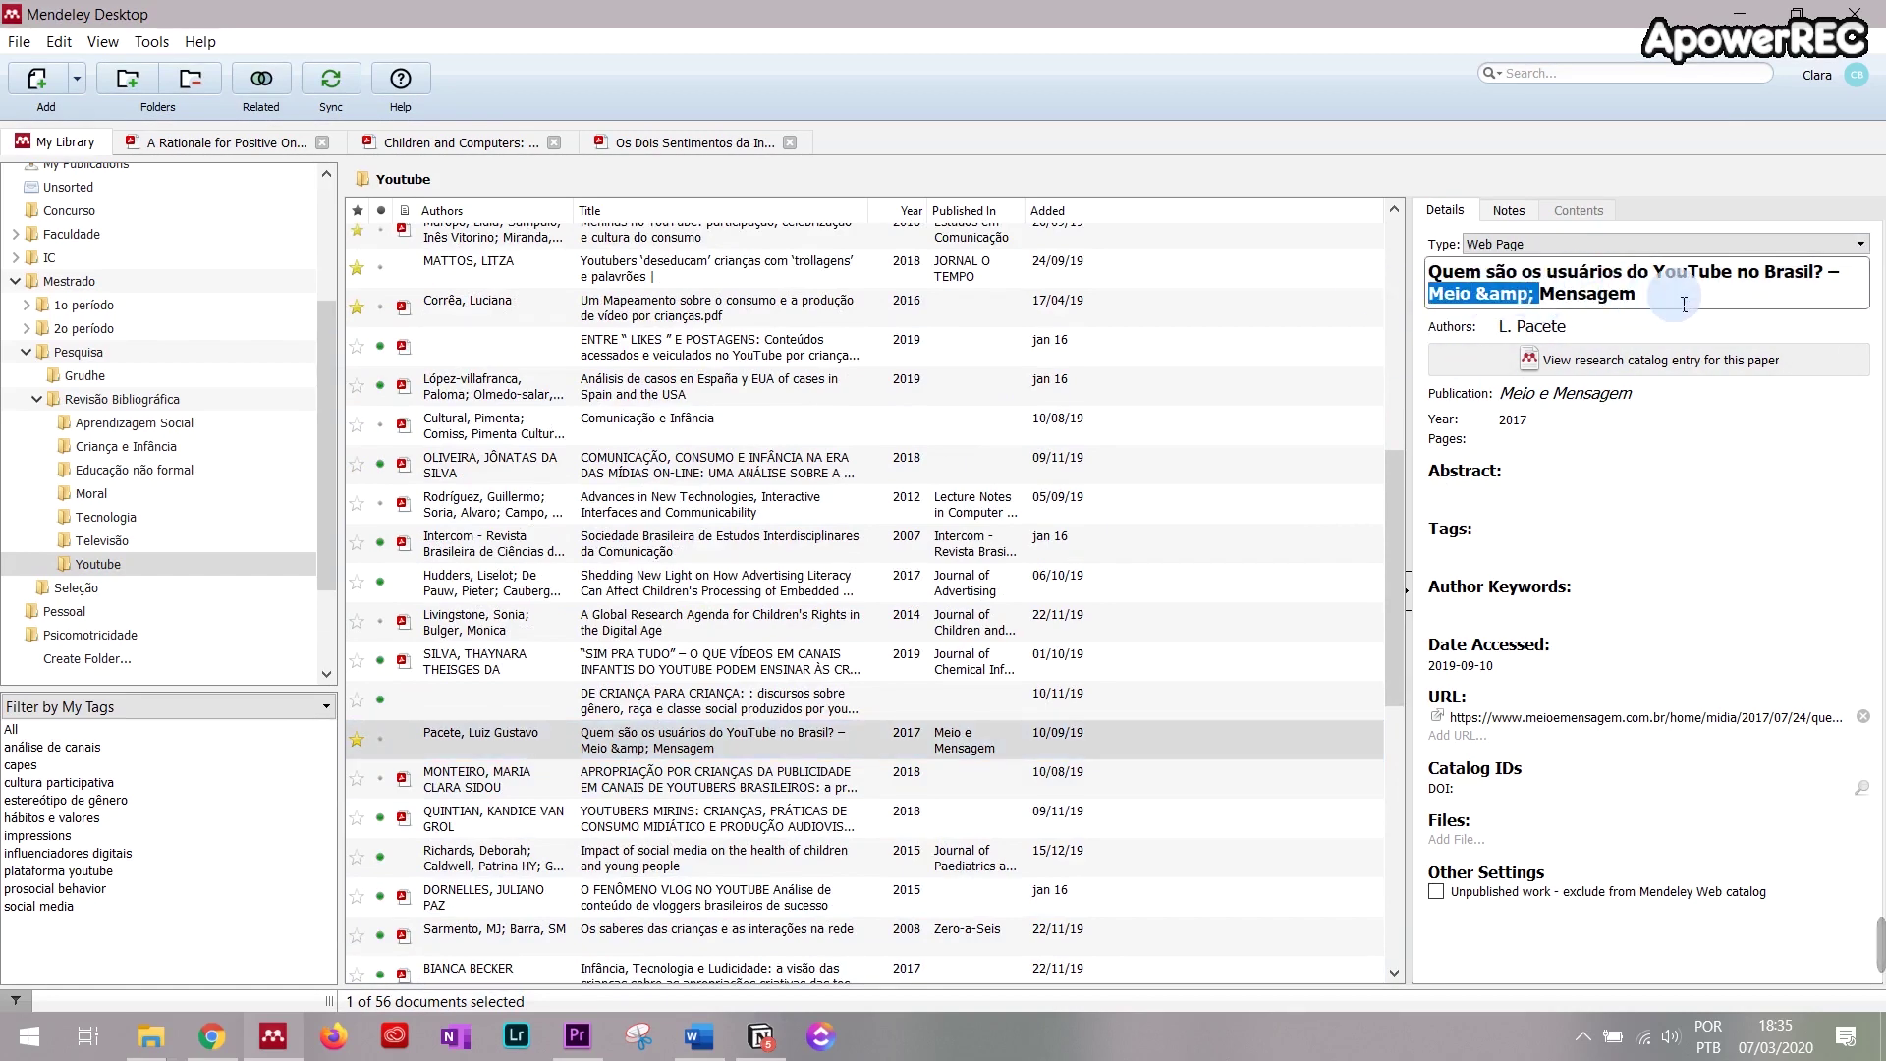
key("BackSpace")
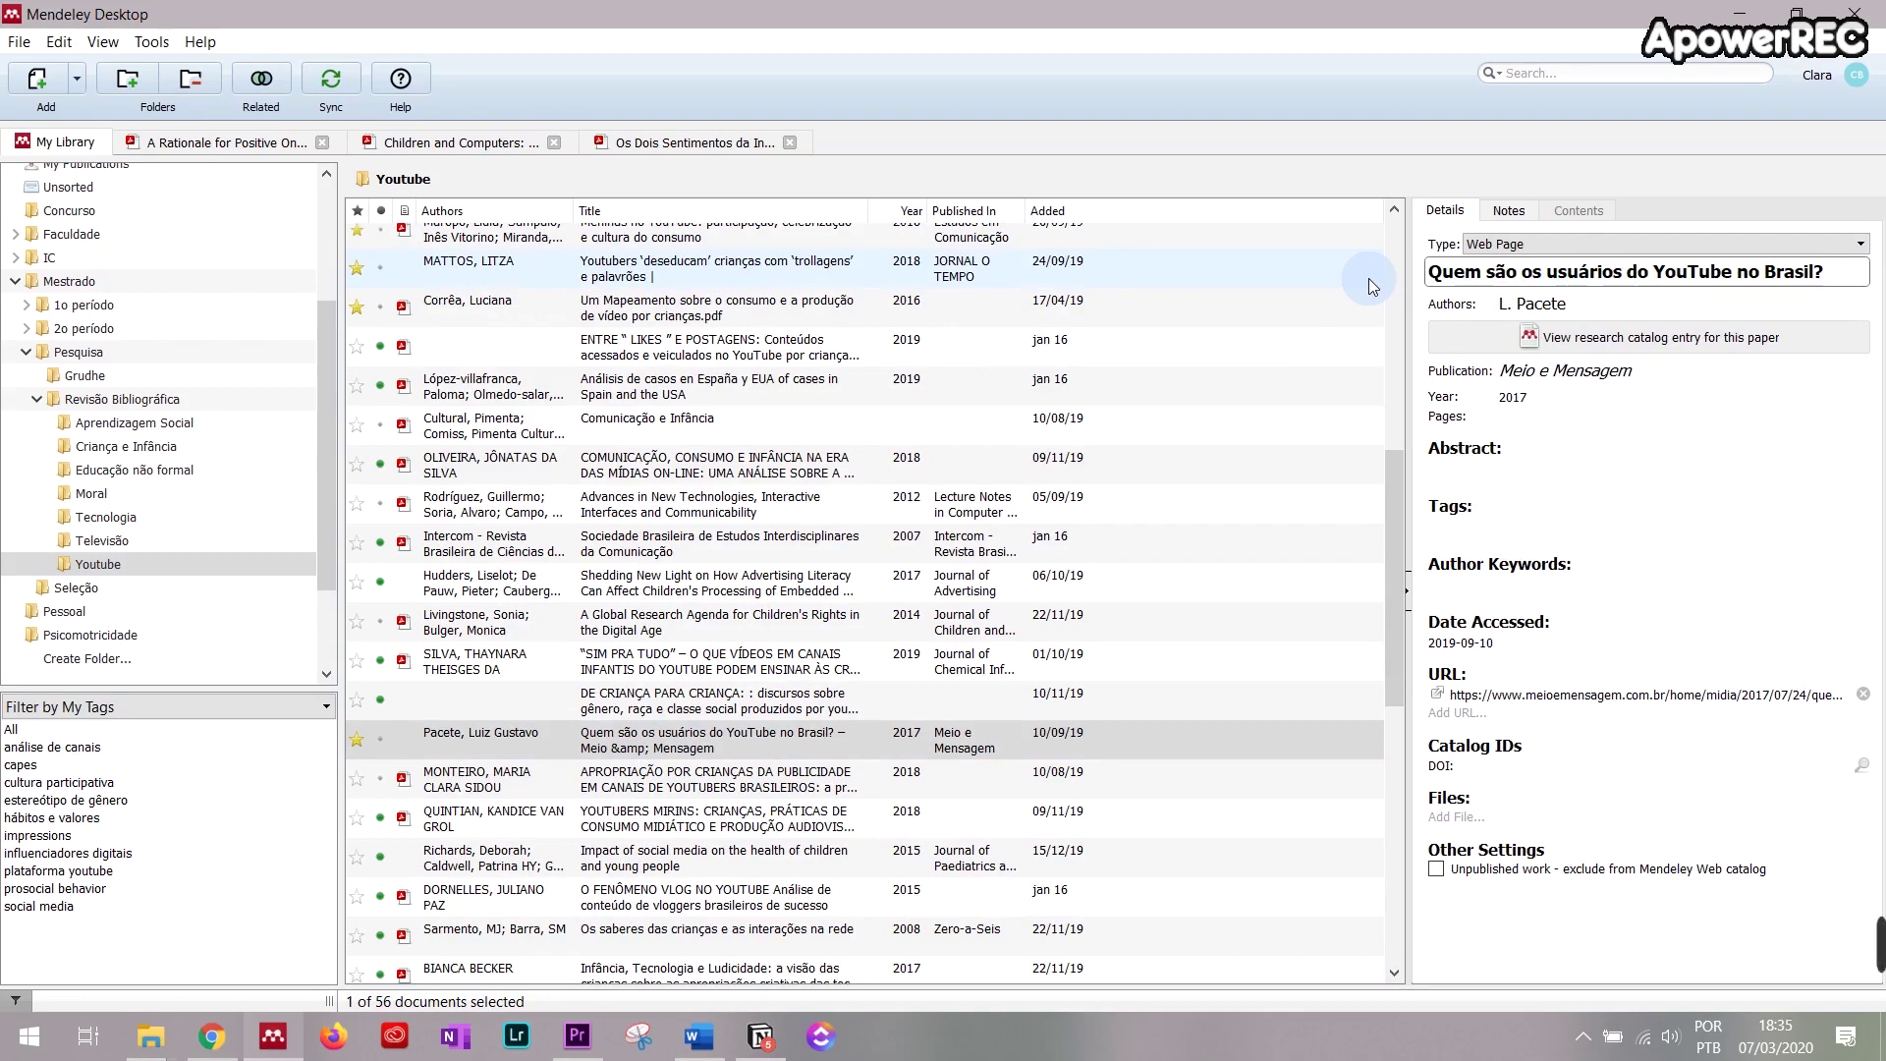
triple_click(1598, 279)
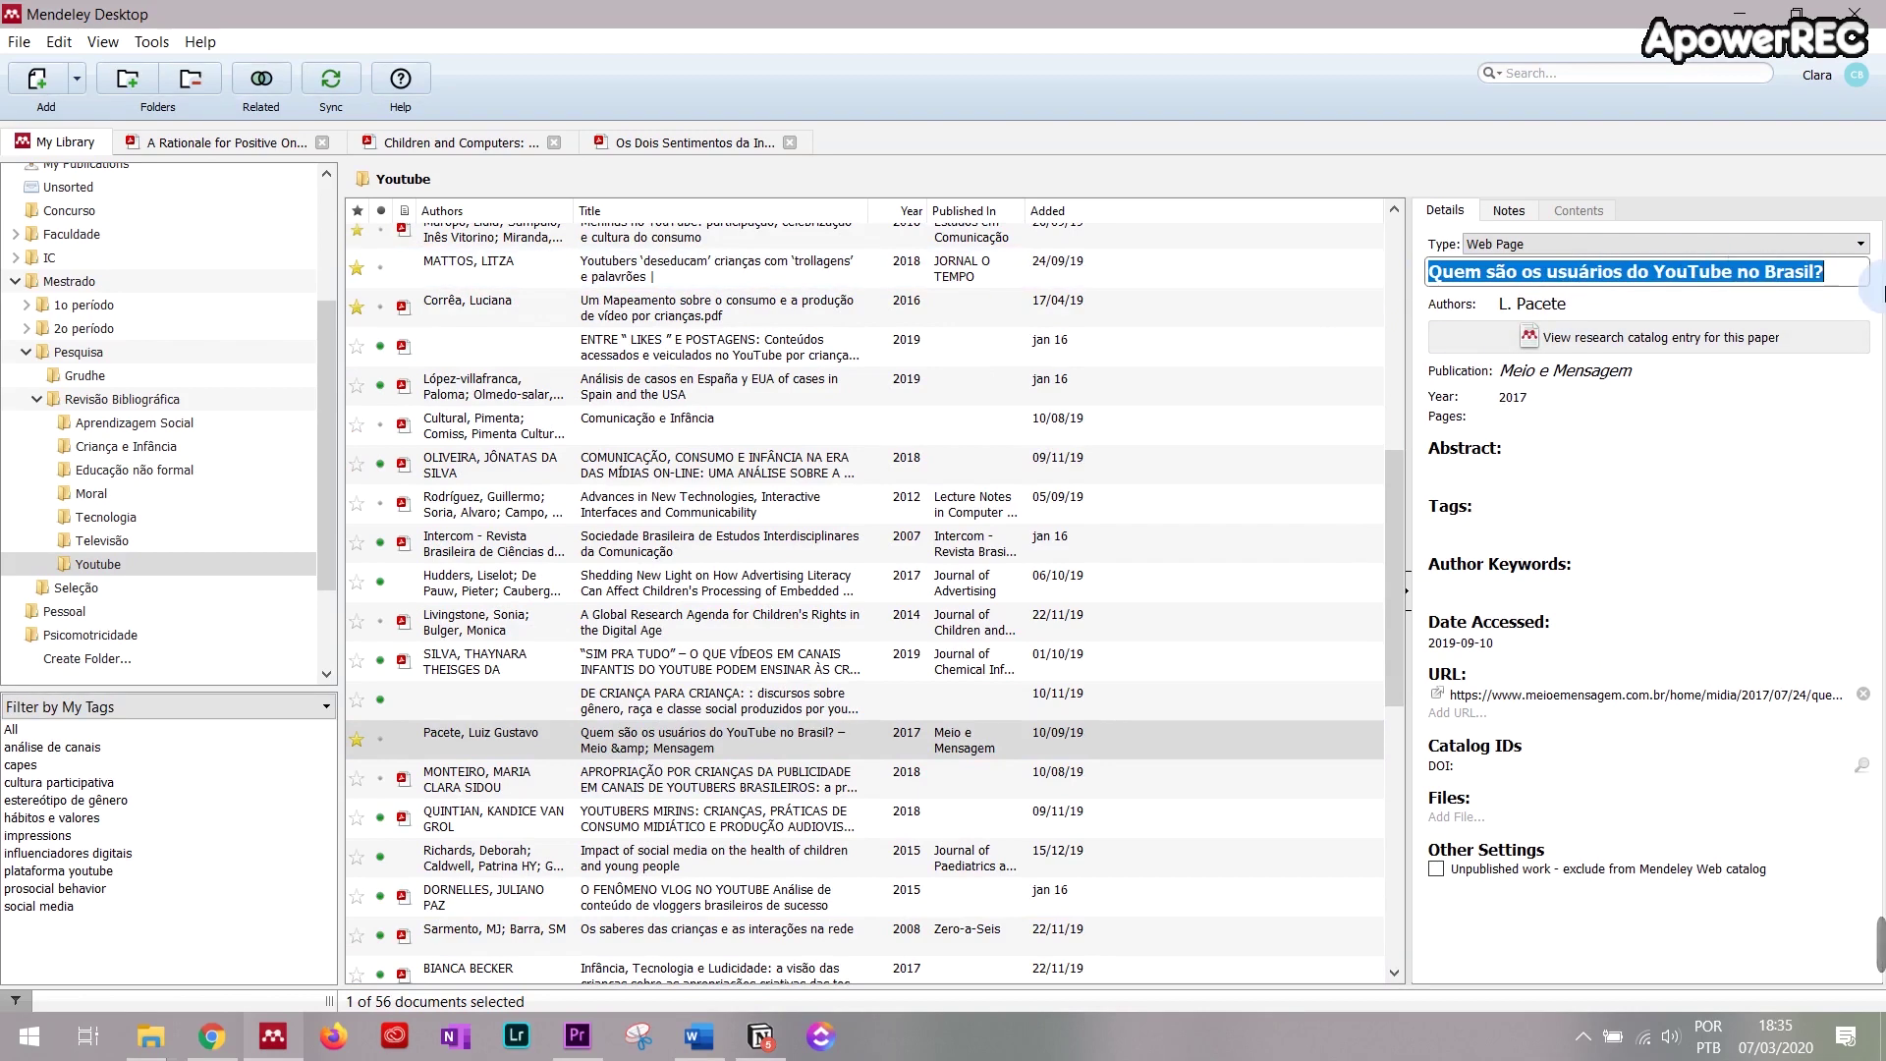
Step: Check the web page reference's publication, date accessed and URL, keeping Web Page as its document type
left_click(1670, 373)
triple_click(1669, 374)
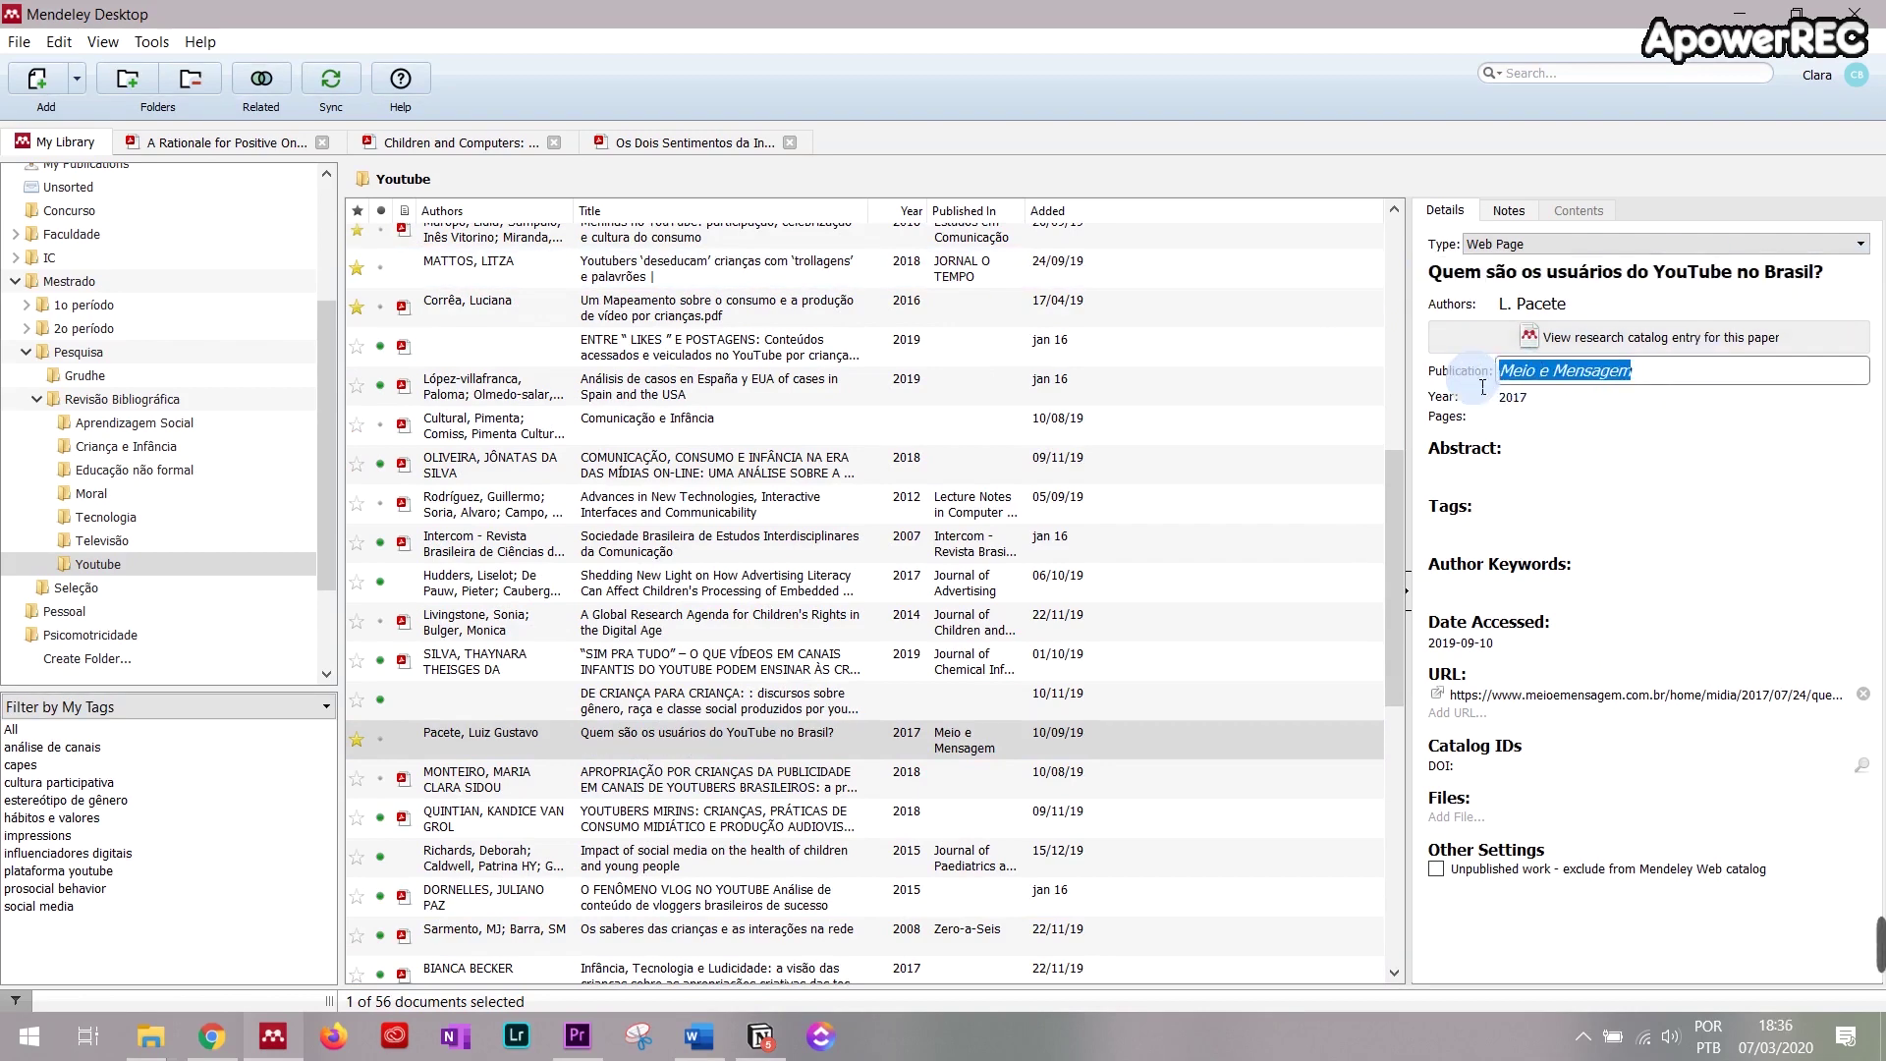
left_click(1689, 379)
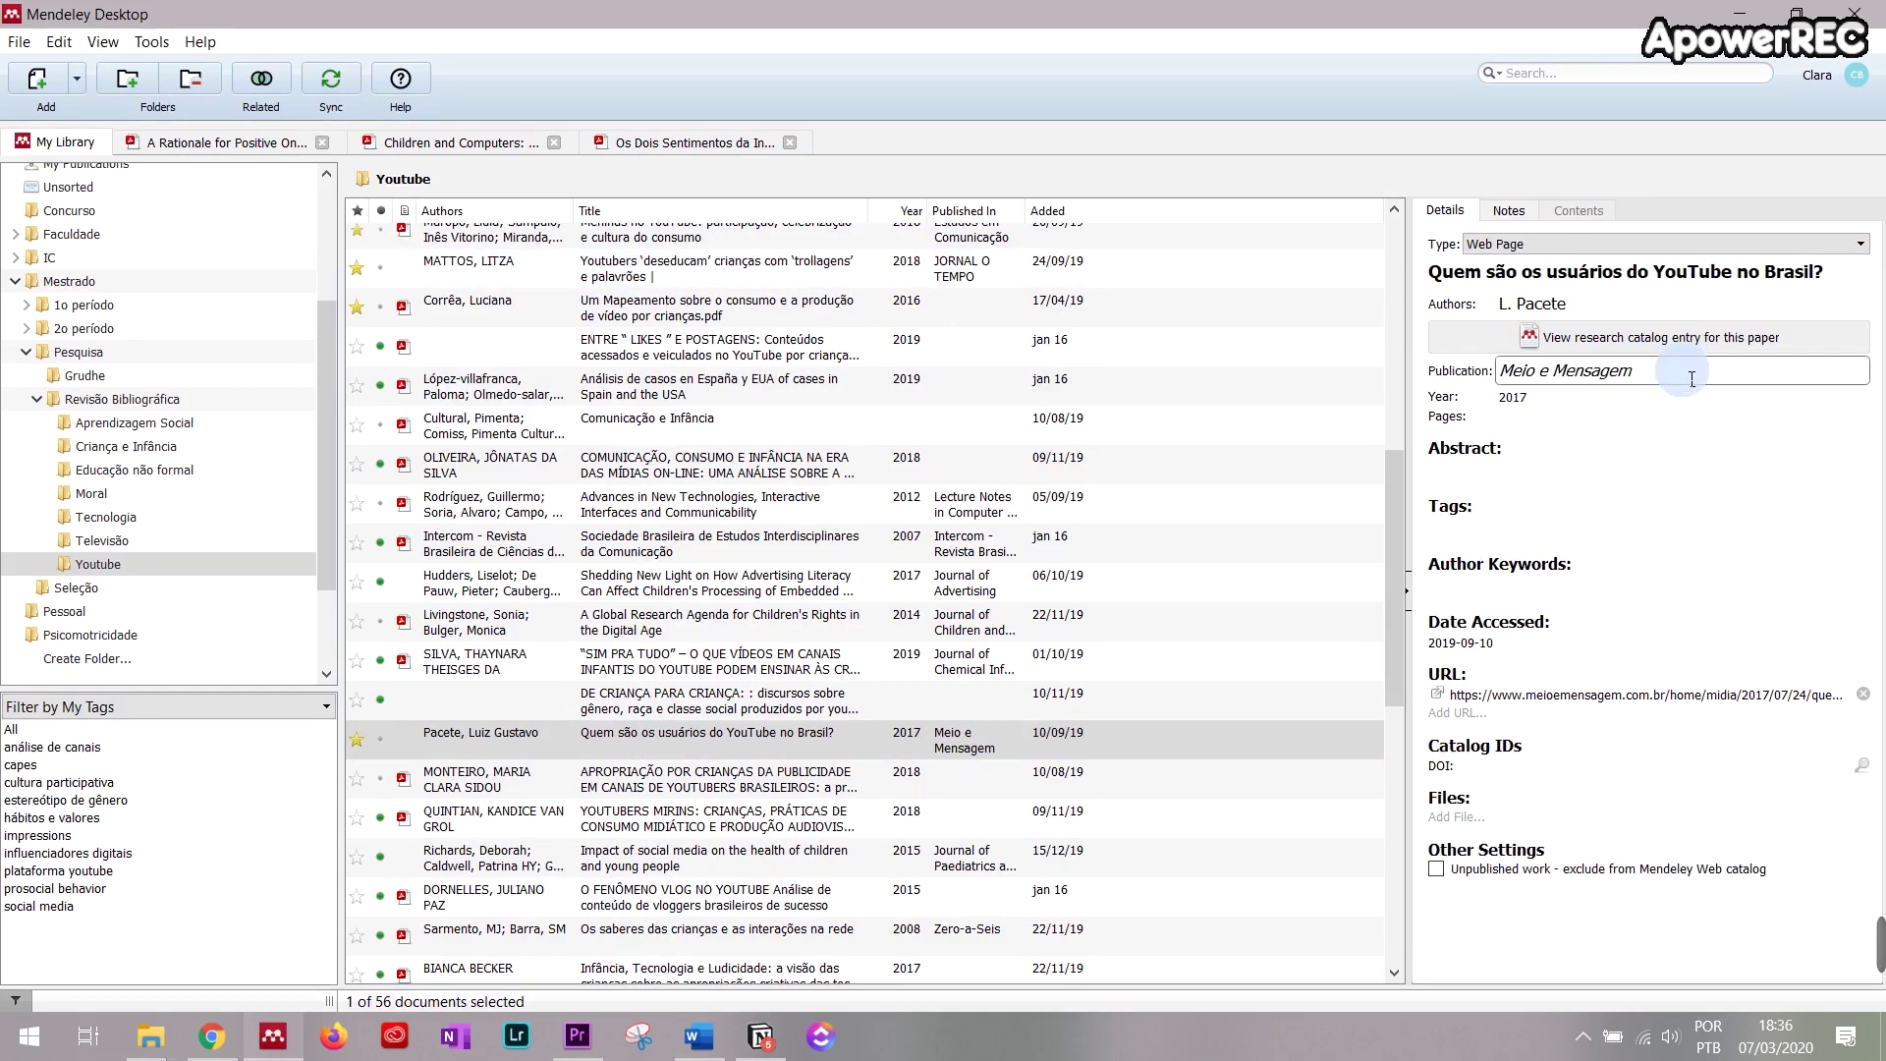
left_click(1562, 244)
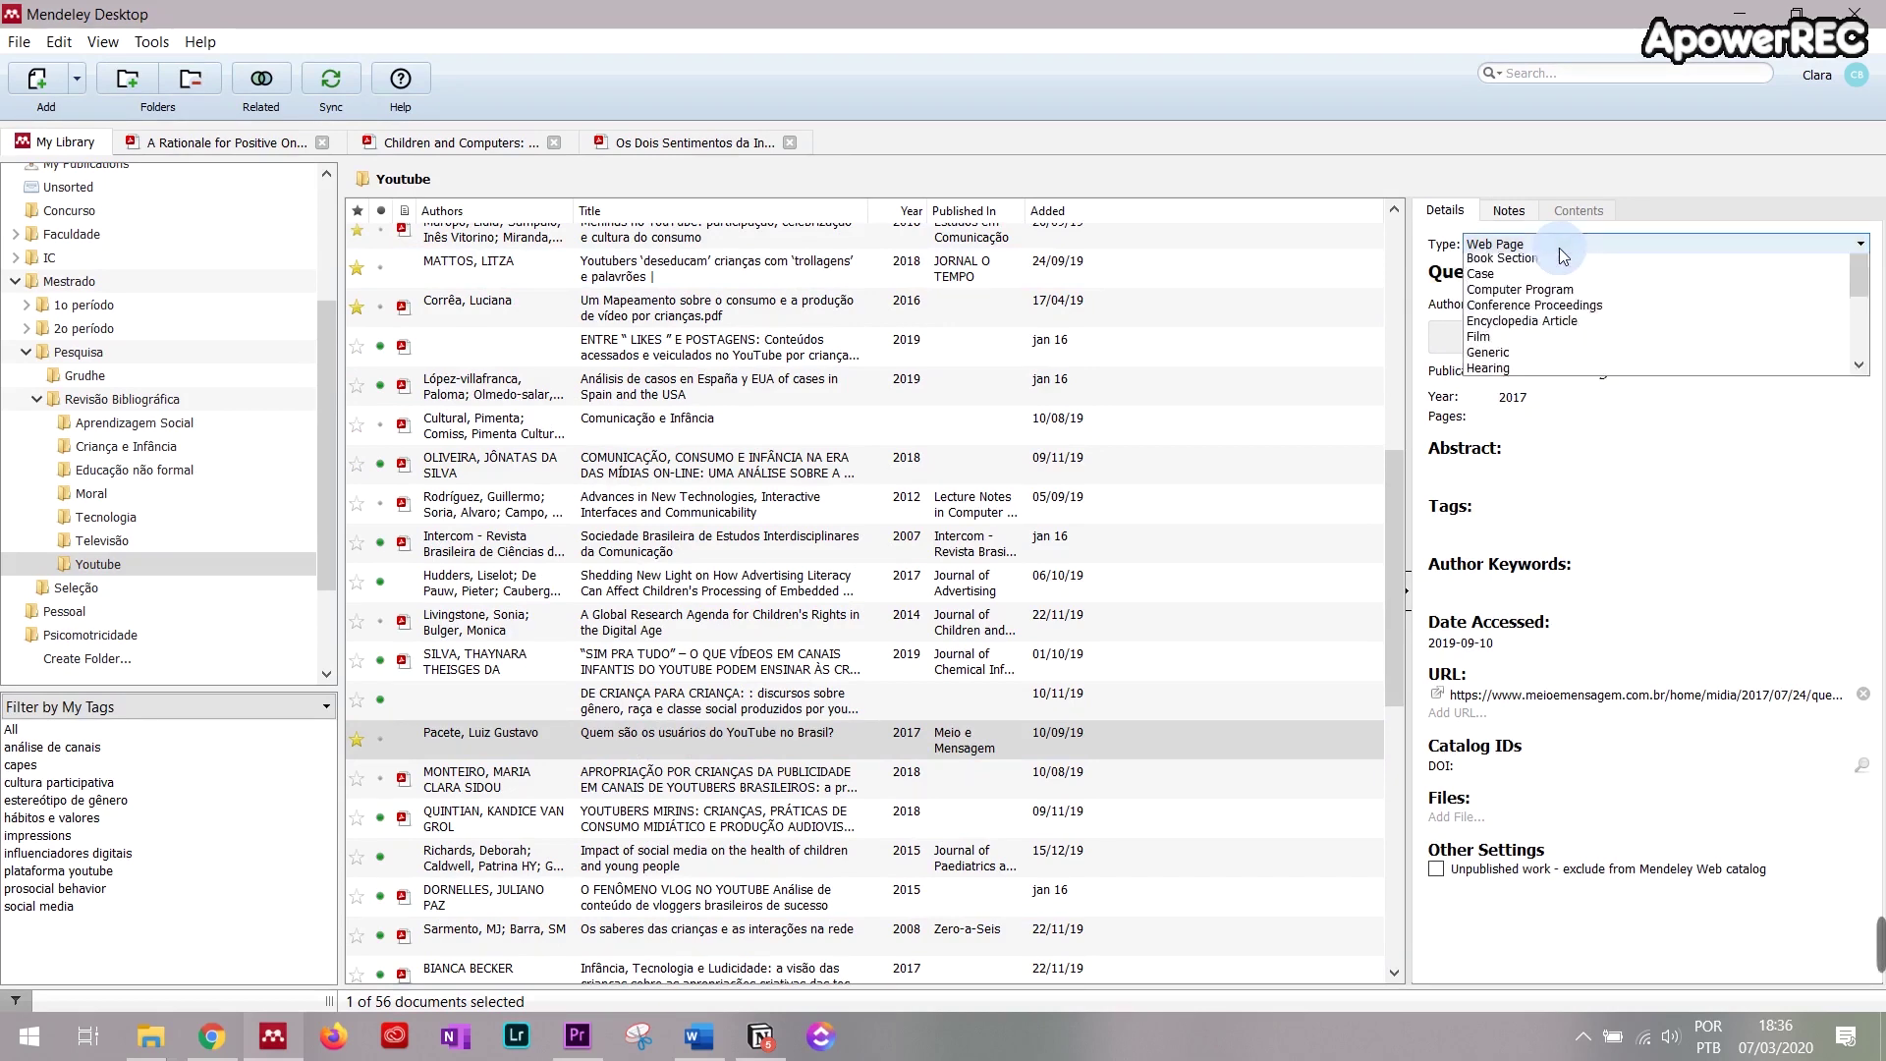
left_click(1522, 406)
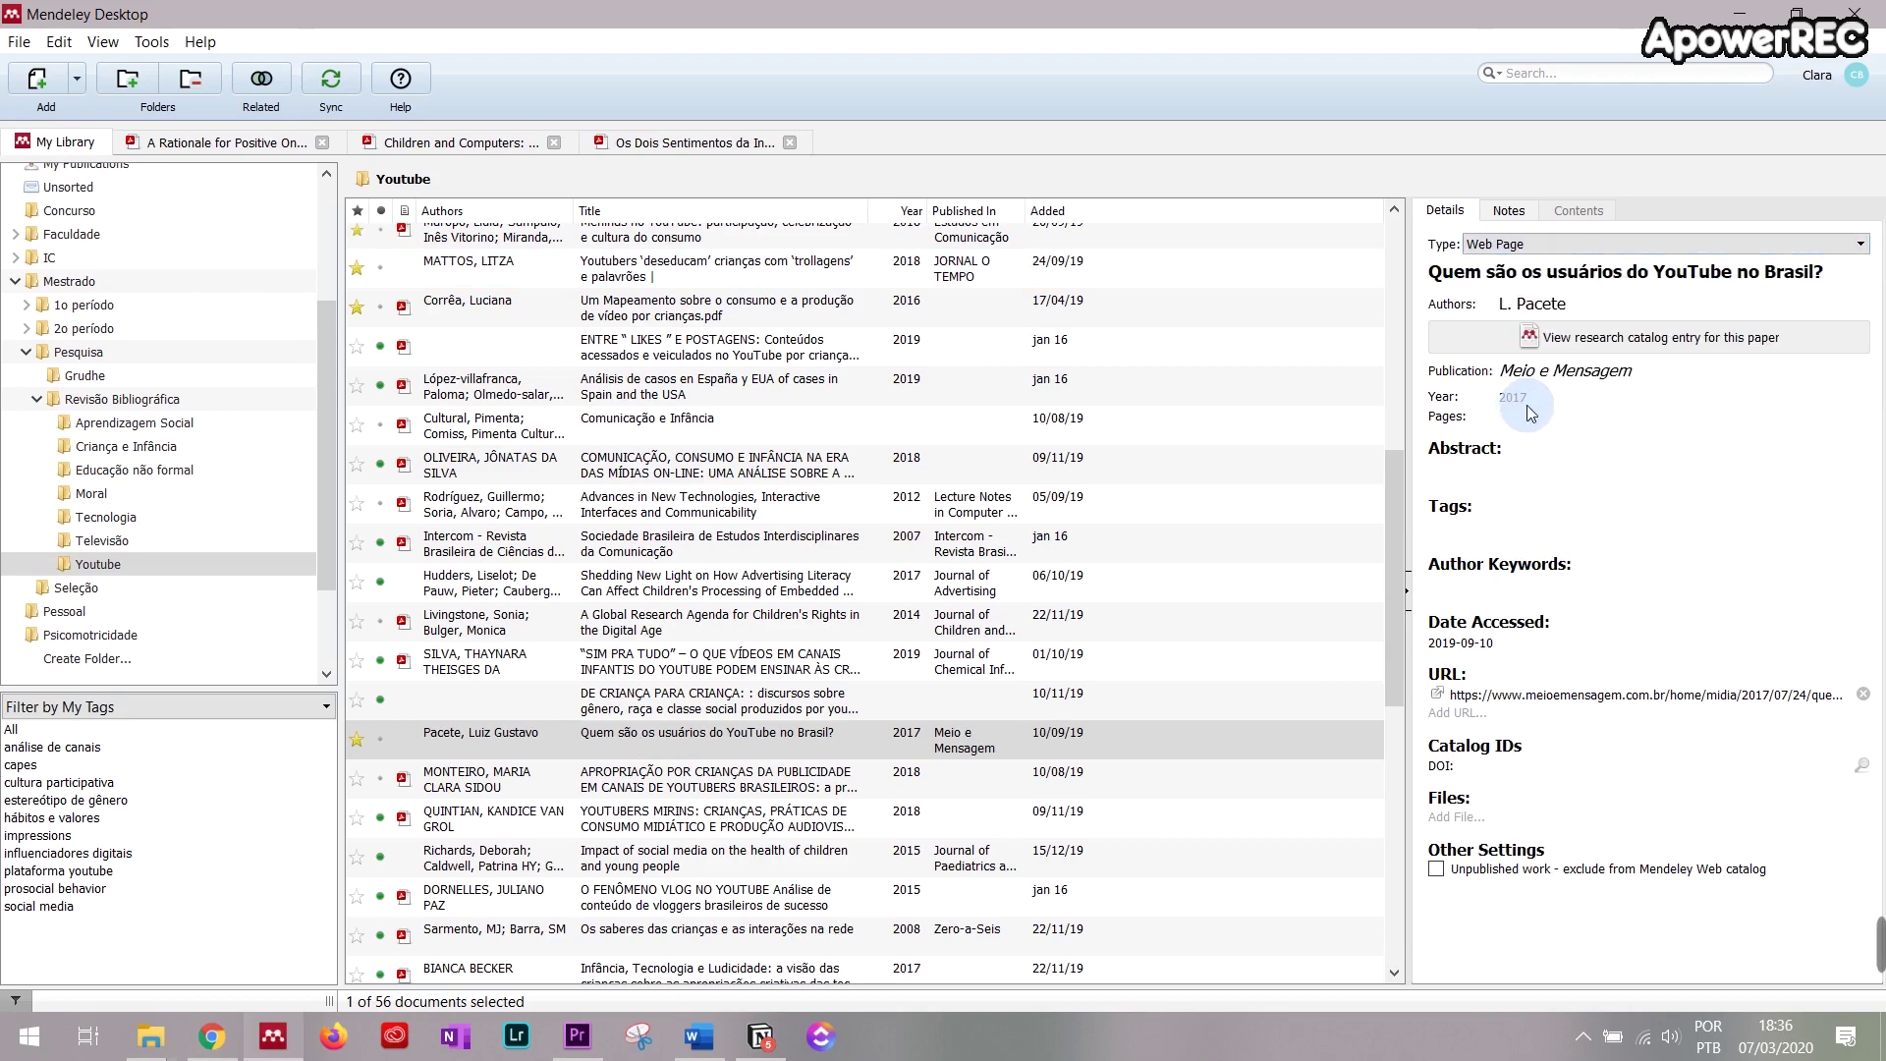
left_click(1540, 242)
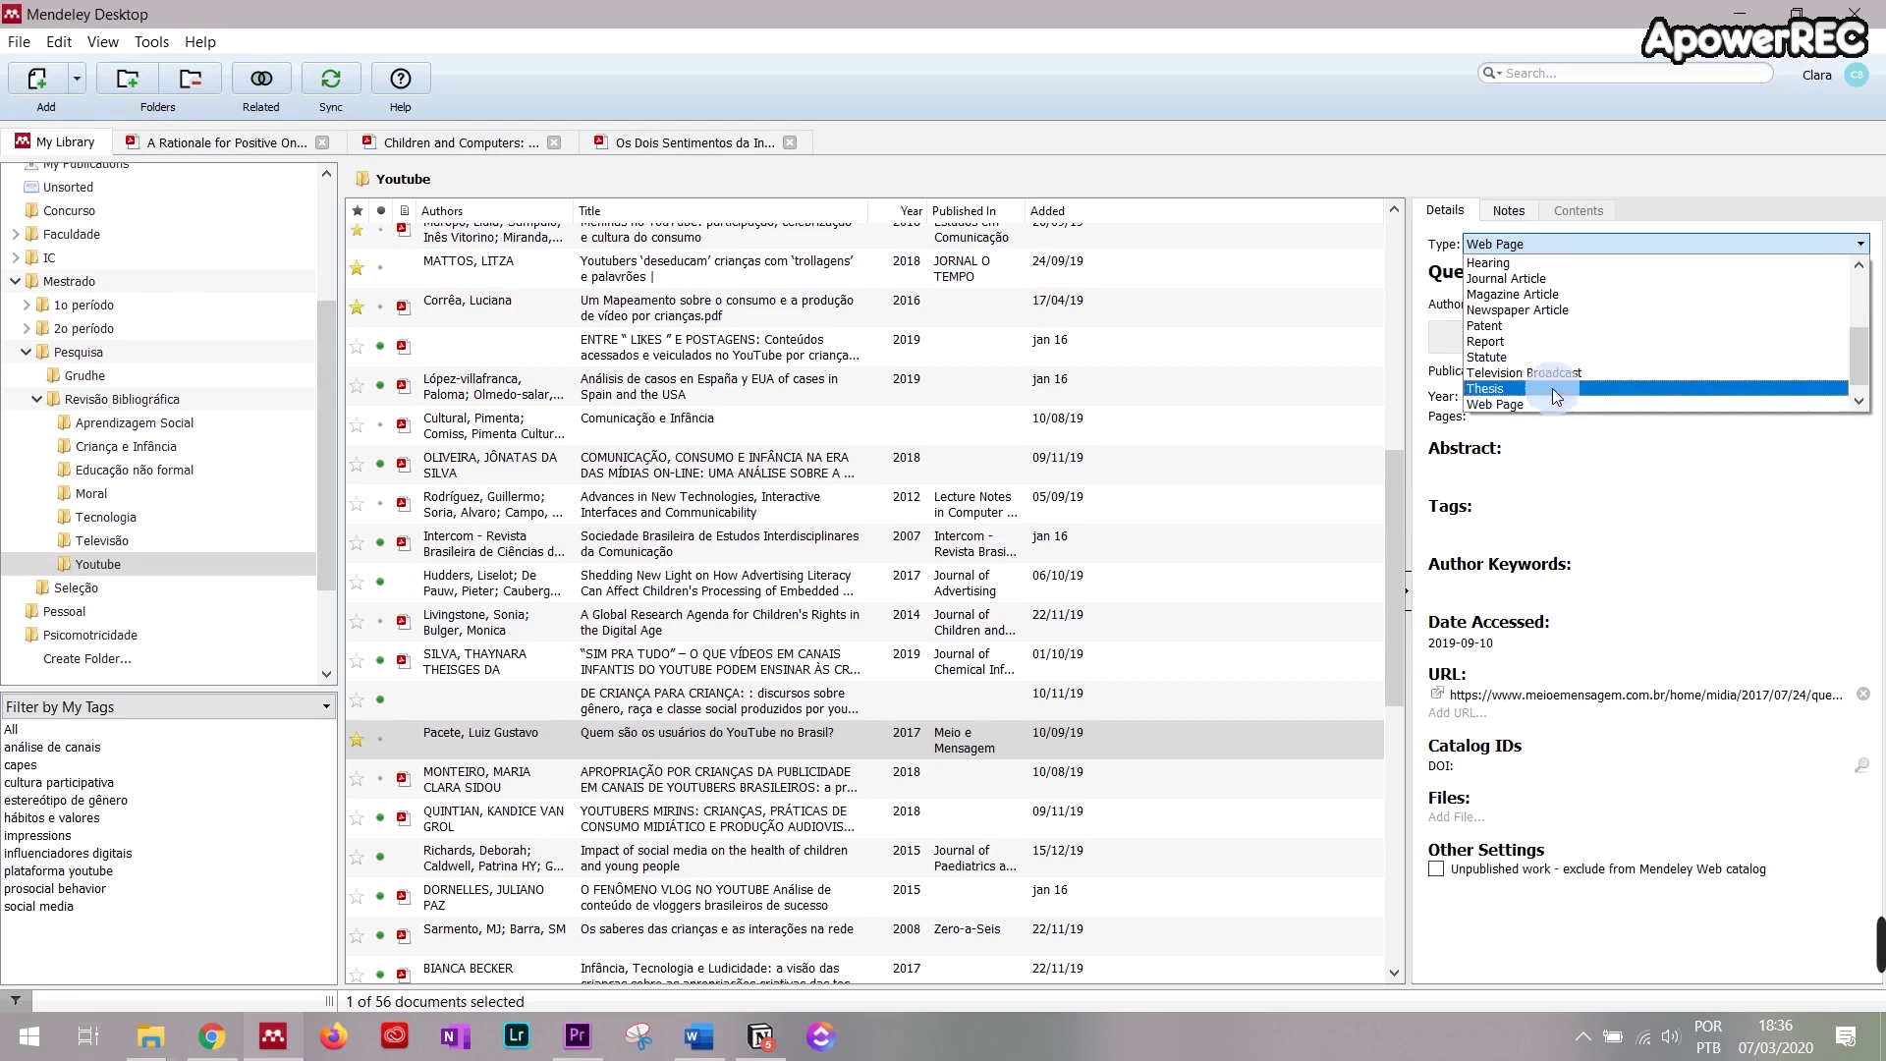
left_click(1494, 405)
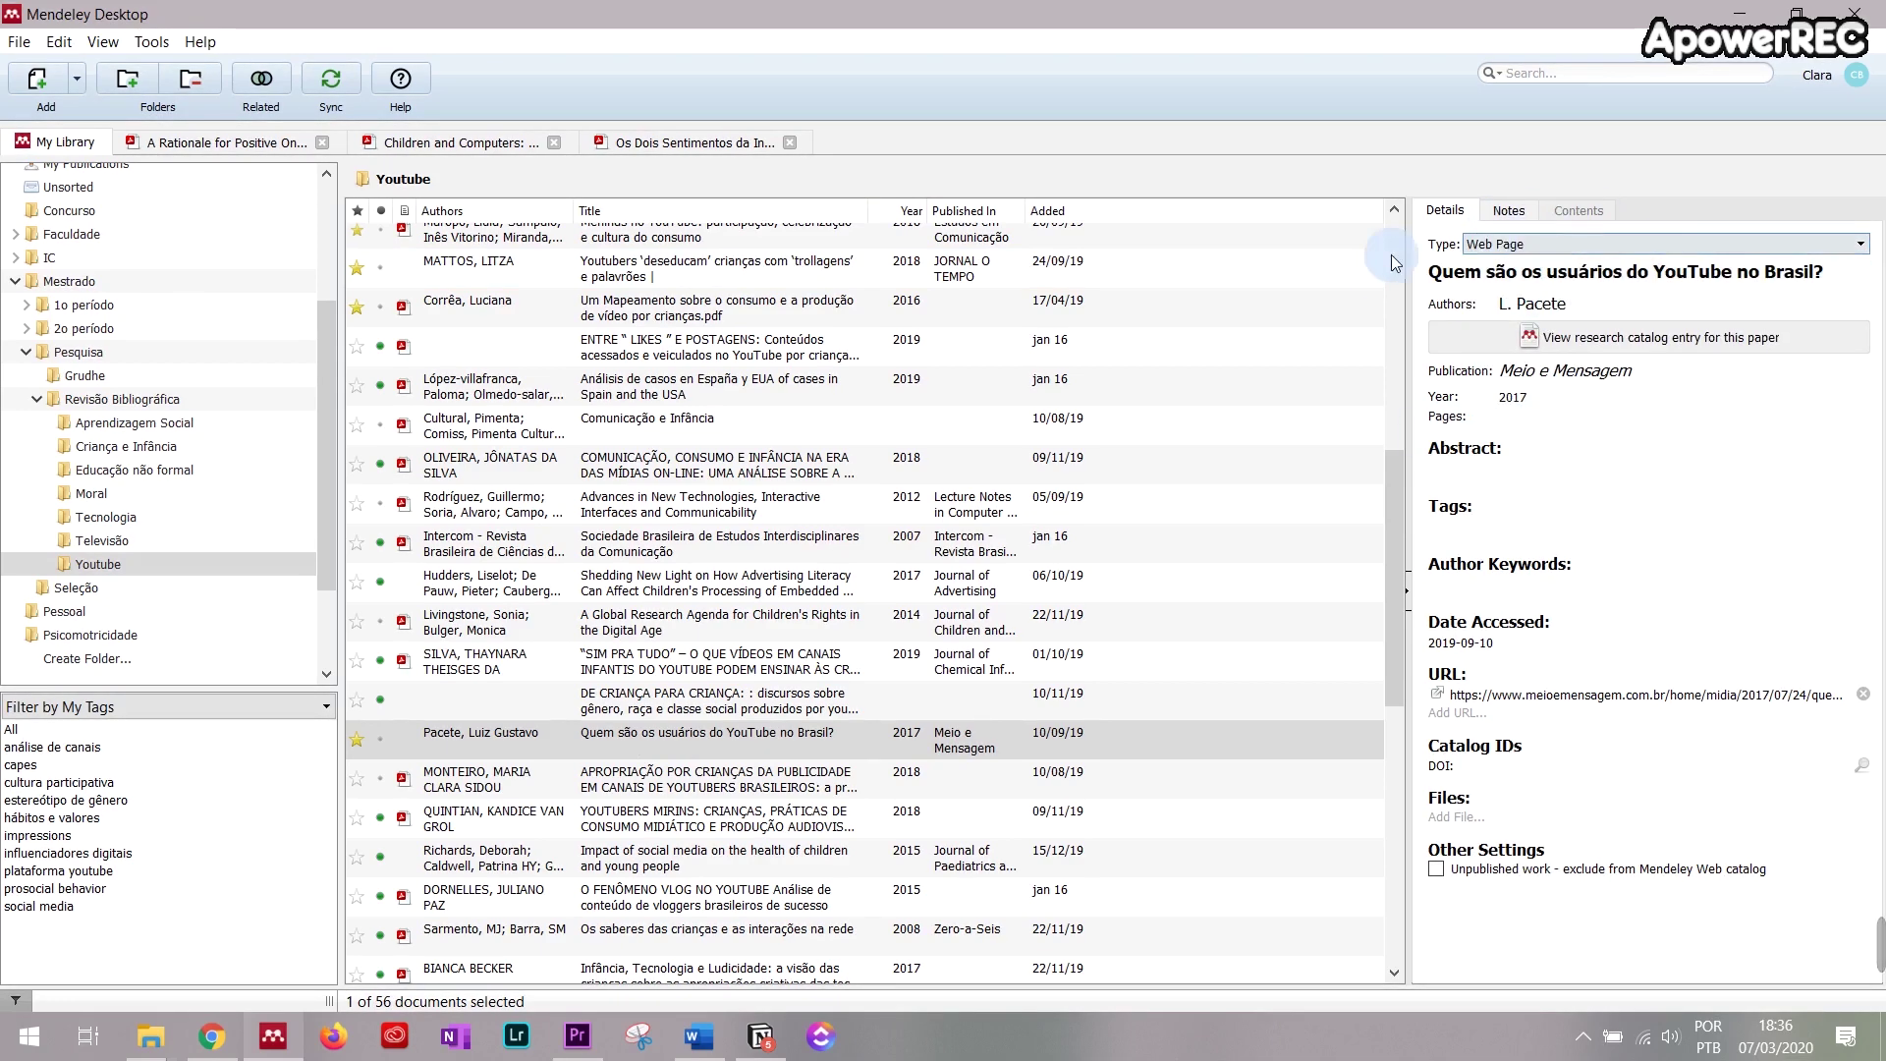
left_click(1490, 680)
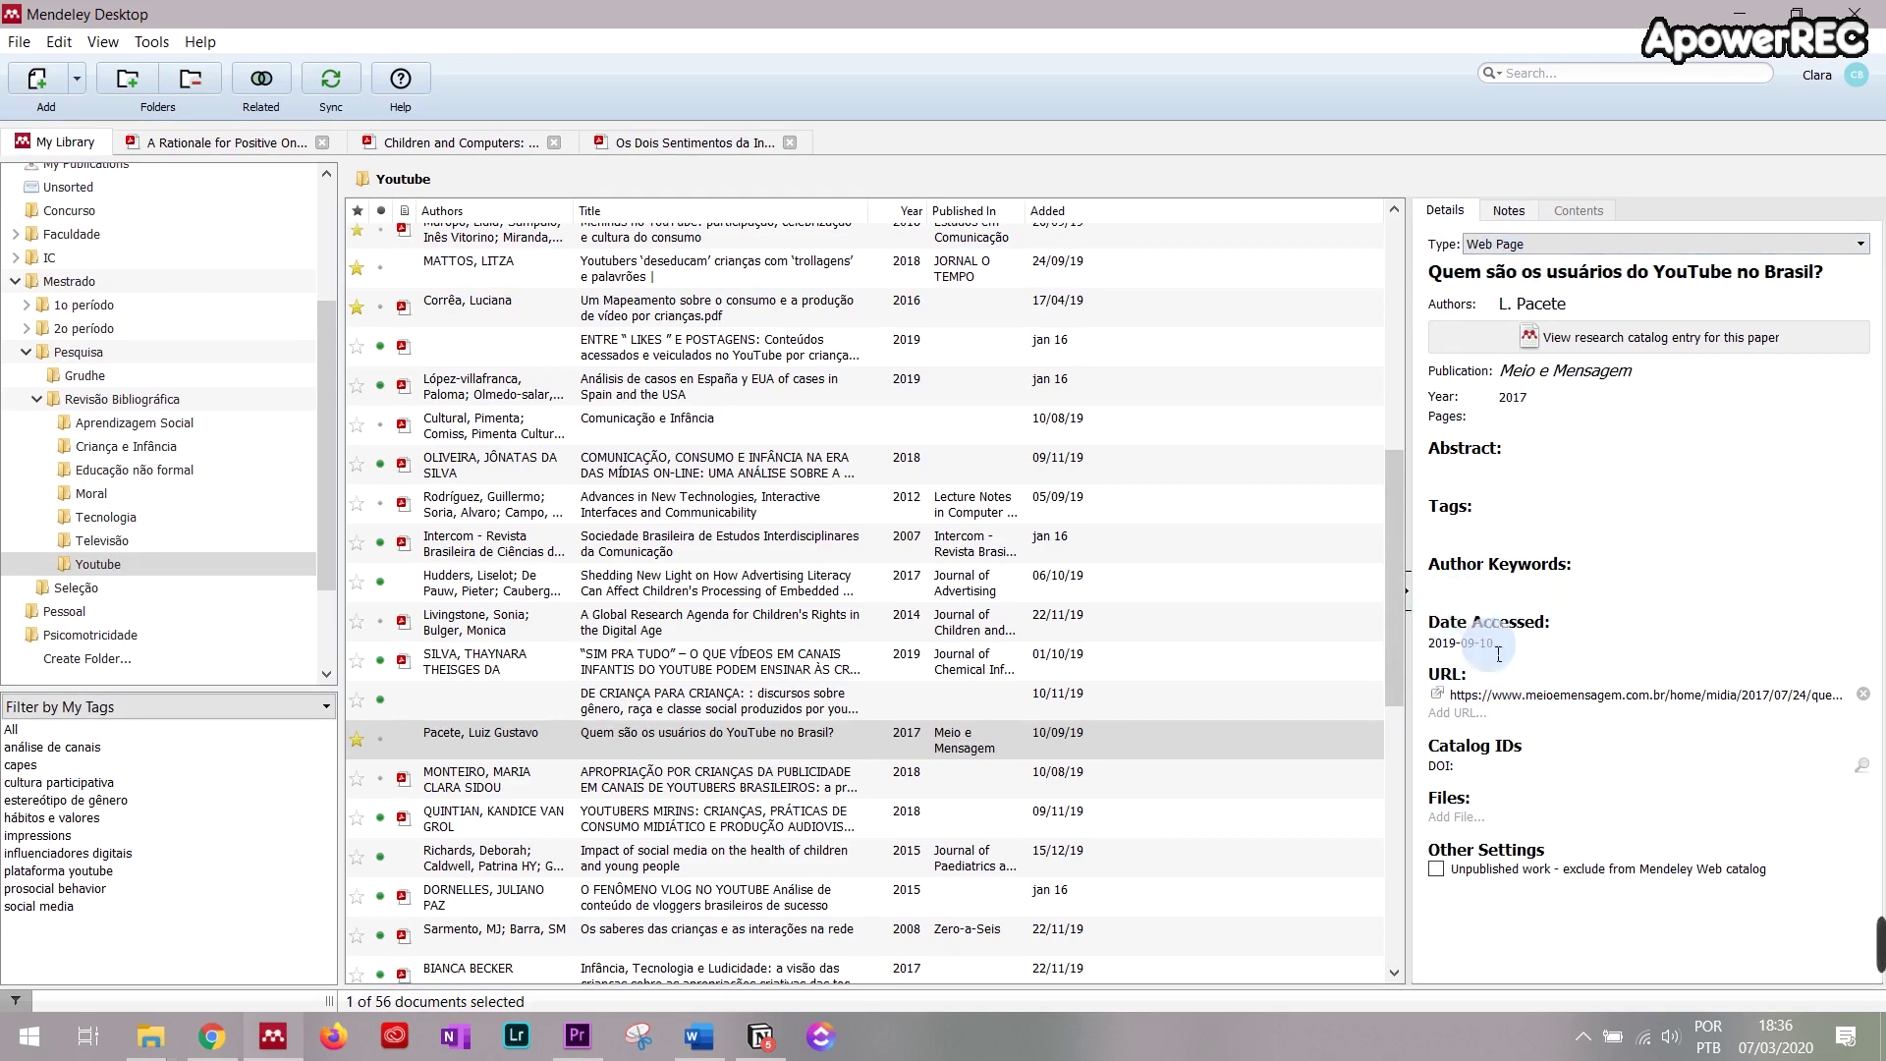
left_click(1483, 771)
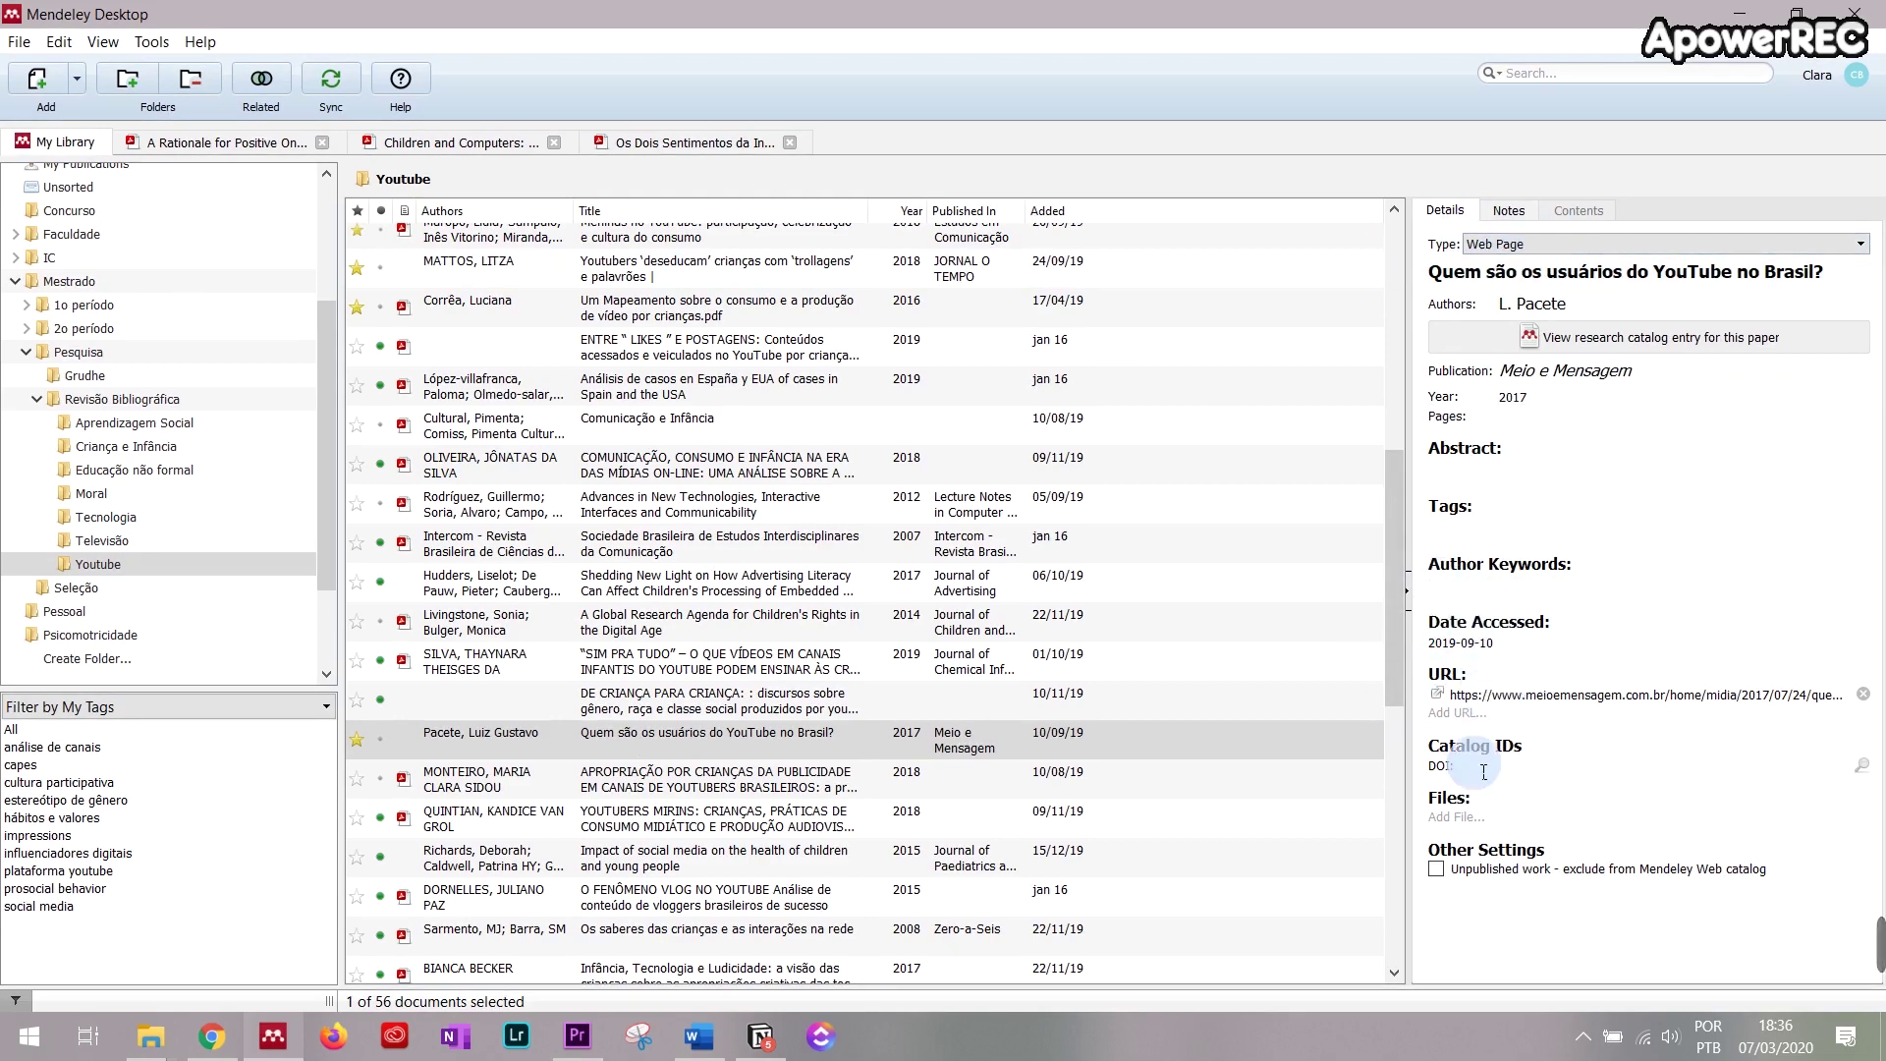
Step: Review the details of neighbouring Youtube references, including the tags and author keywords of "Advances in New Technologies, Interactive Interfaces and Communicability"
left_click(653, 582)
left_click(662, 542)
left_click(703, 471)
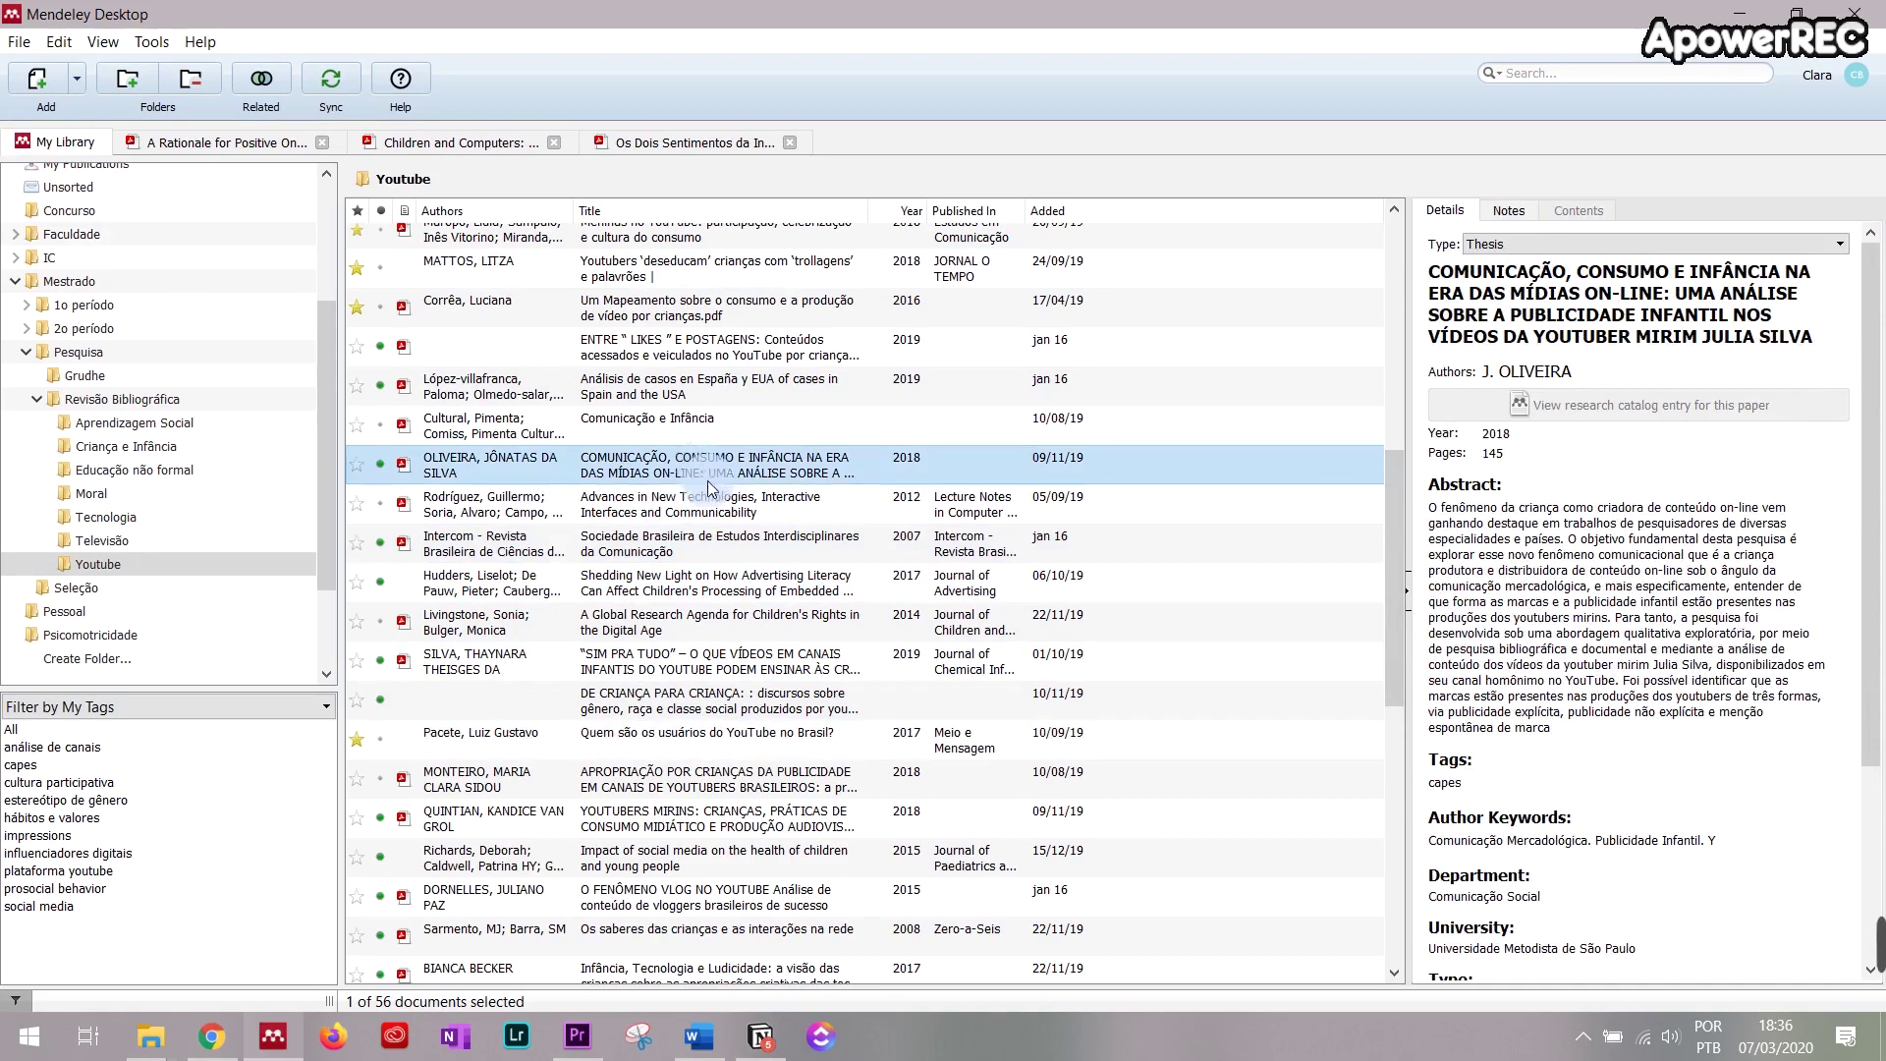
left_click(715, 499)
left_click(1493, 894)
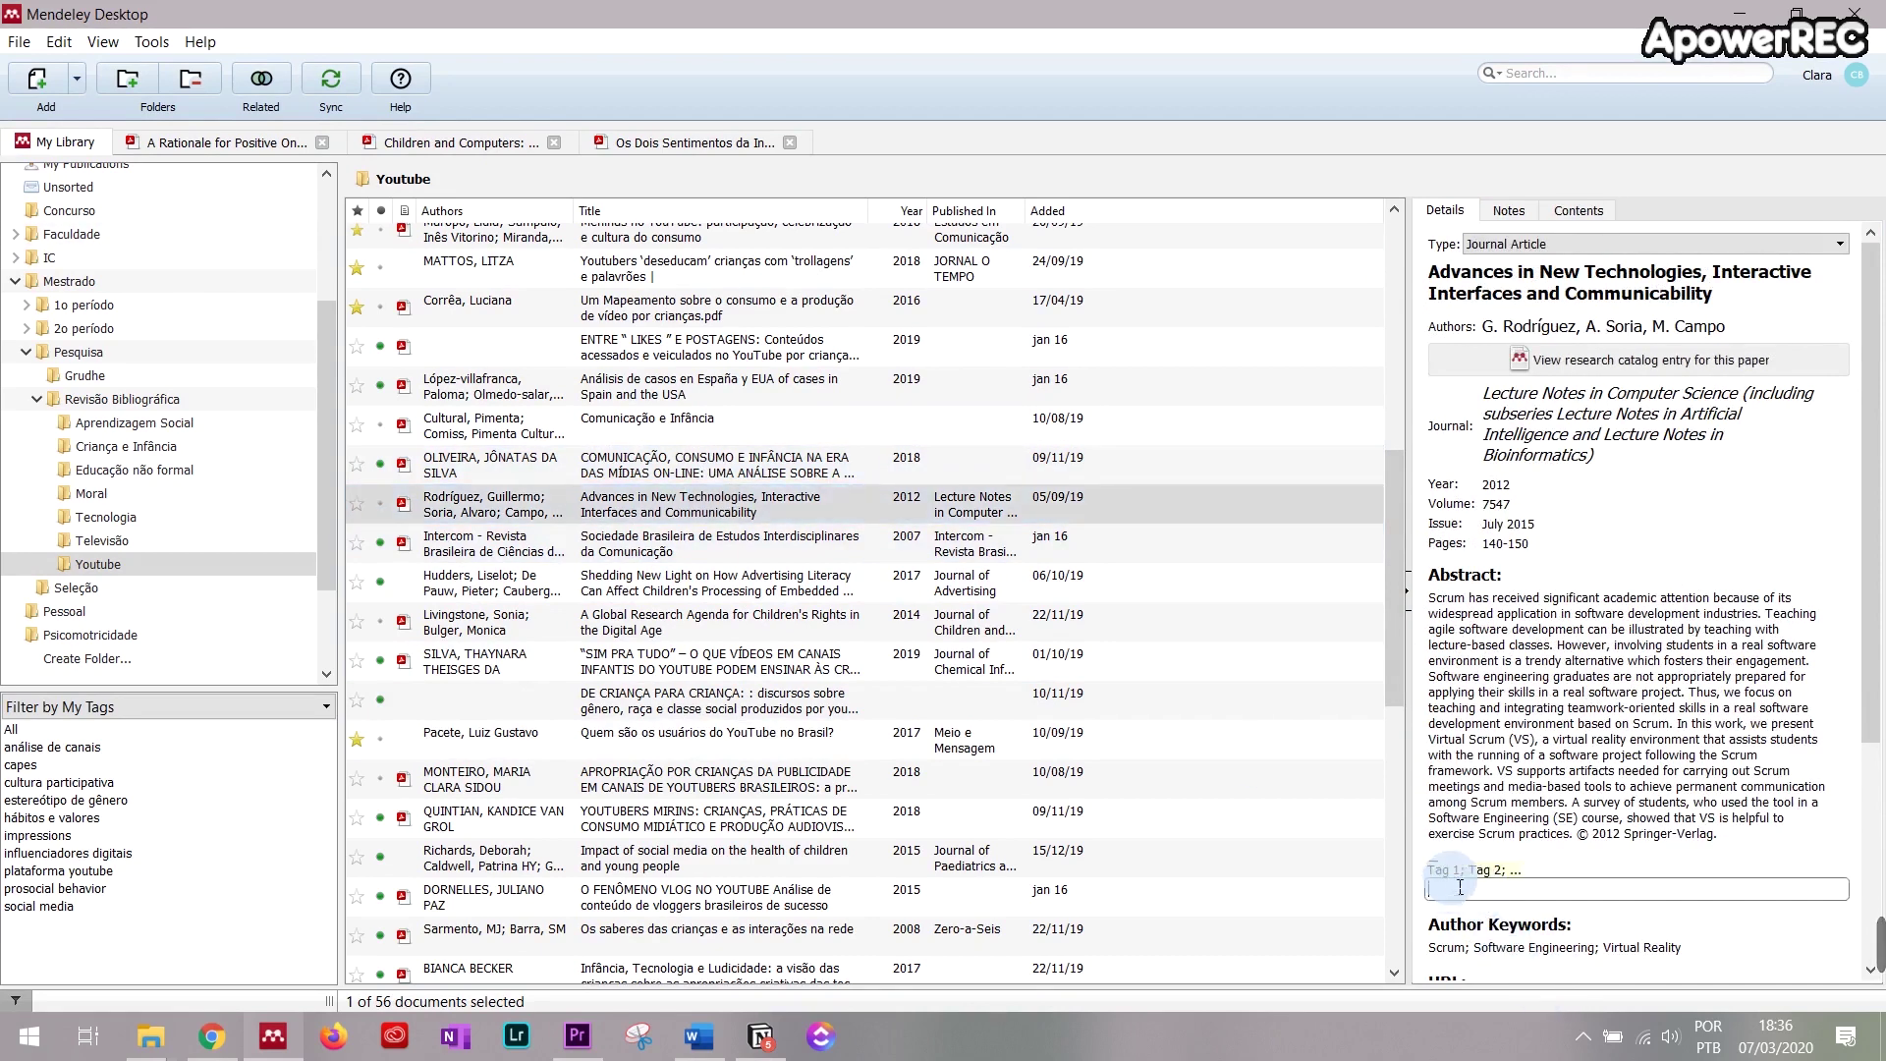
scroll(1572, 675, "down", 3)
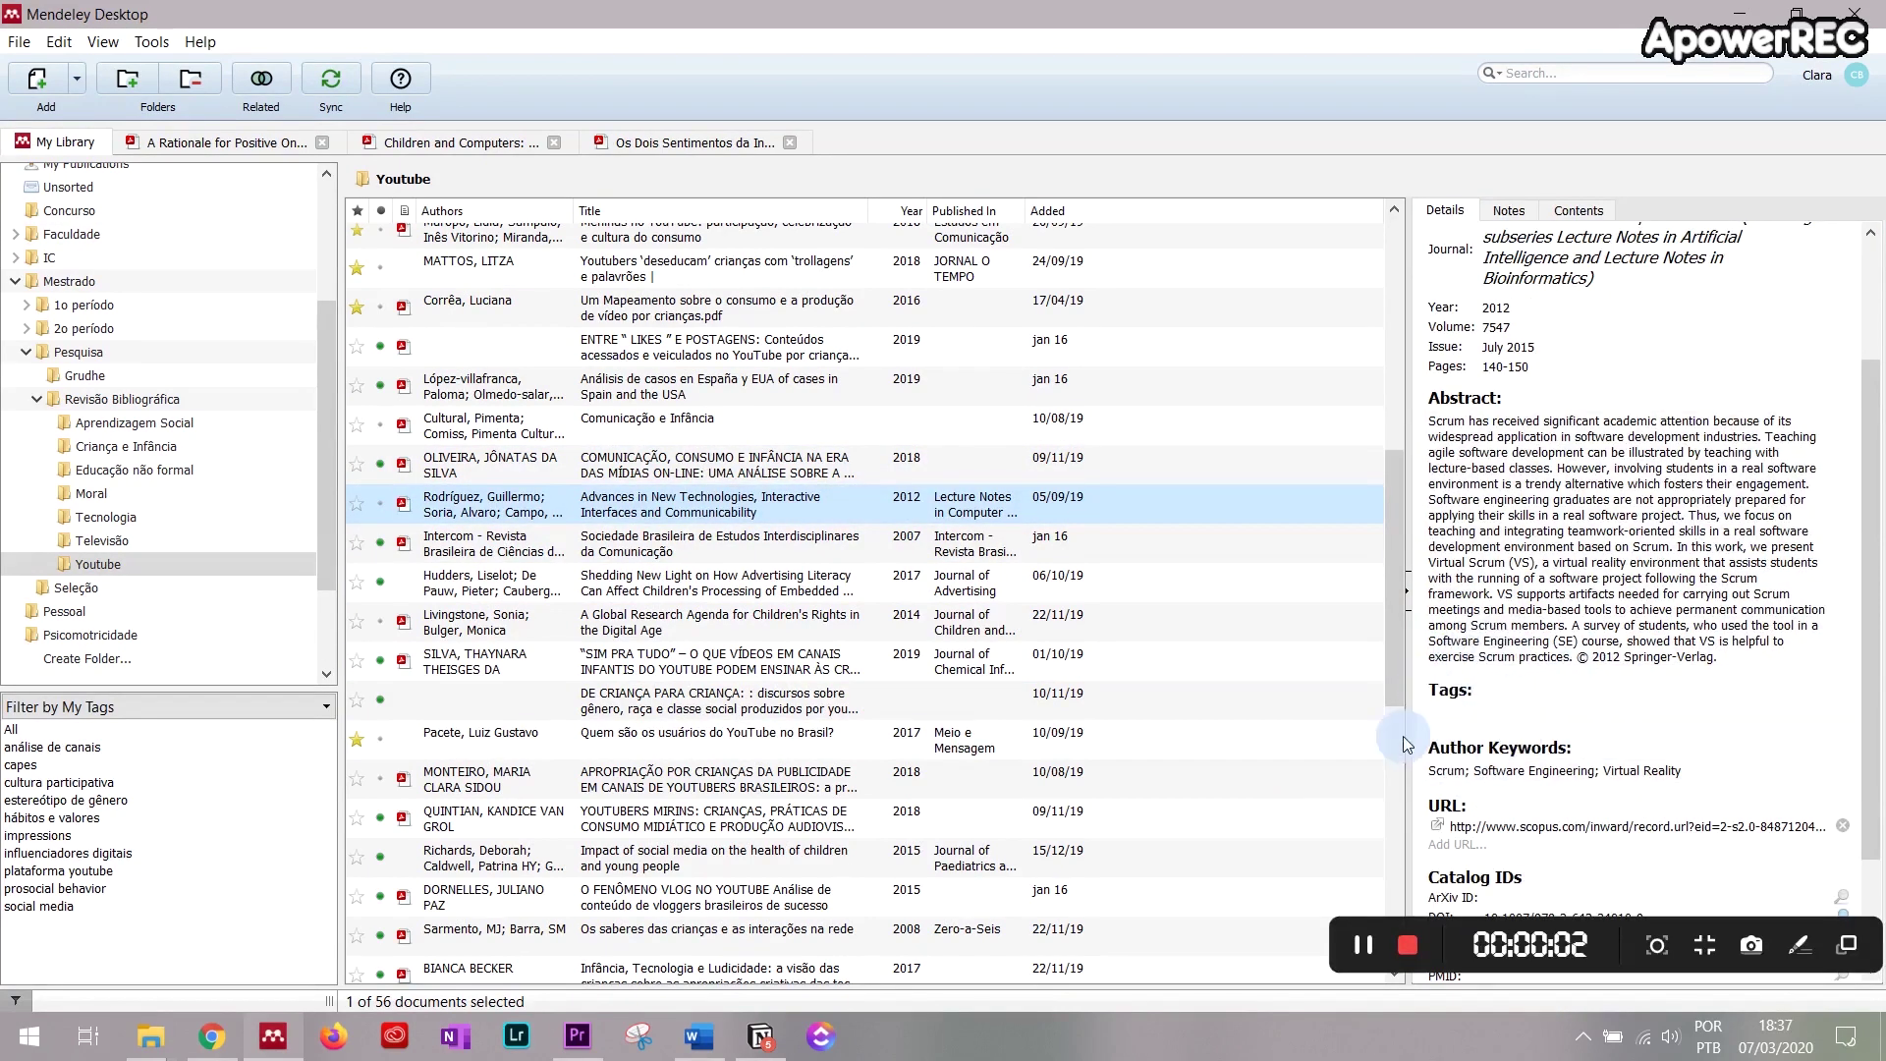
Step: Filter the Youtube folder by several tags in turn, including "influenciadores digitais", ending with "capes"
left_click(120, 872)
left_click(138, 853)
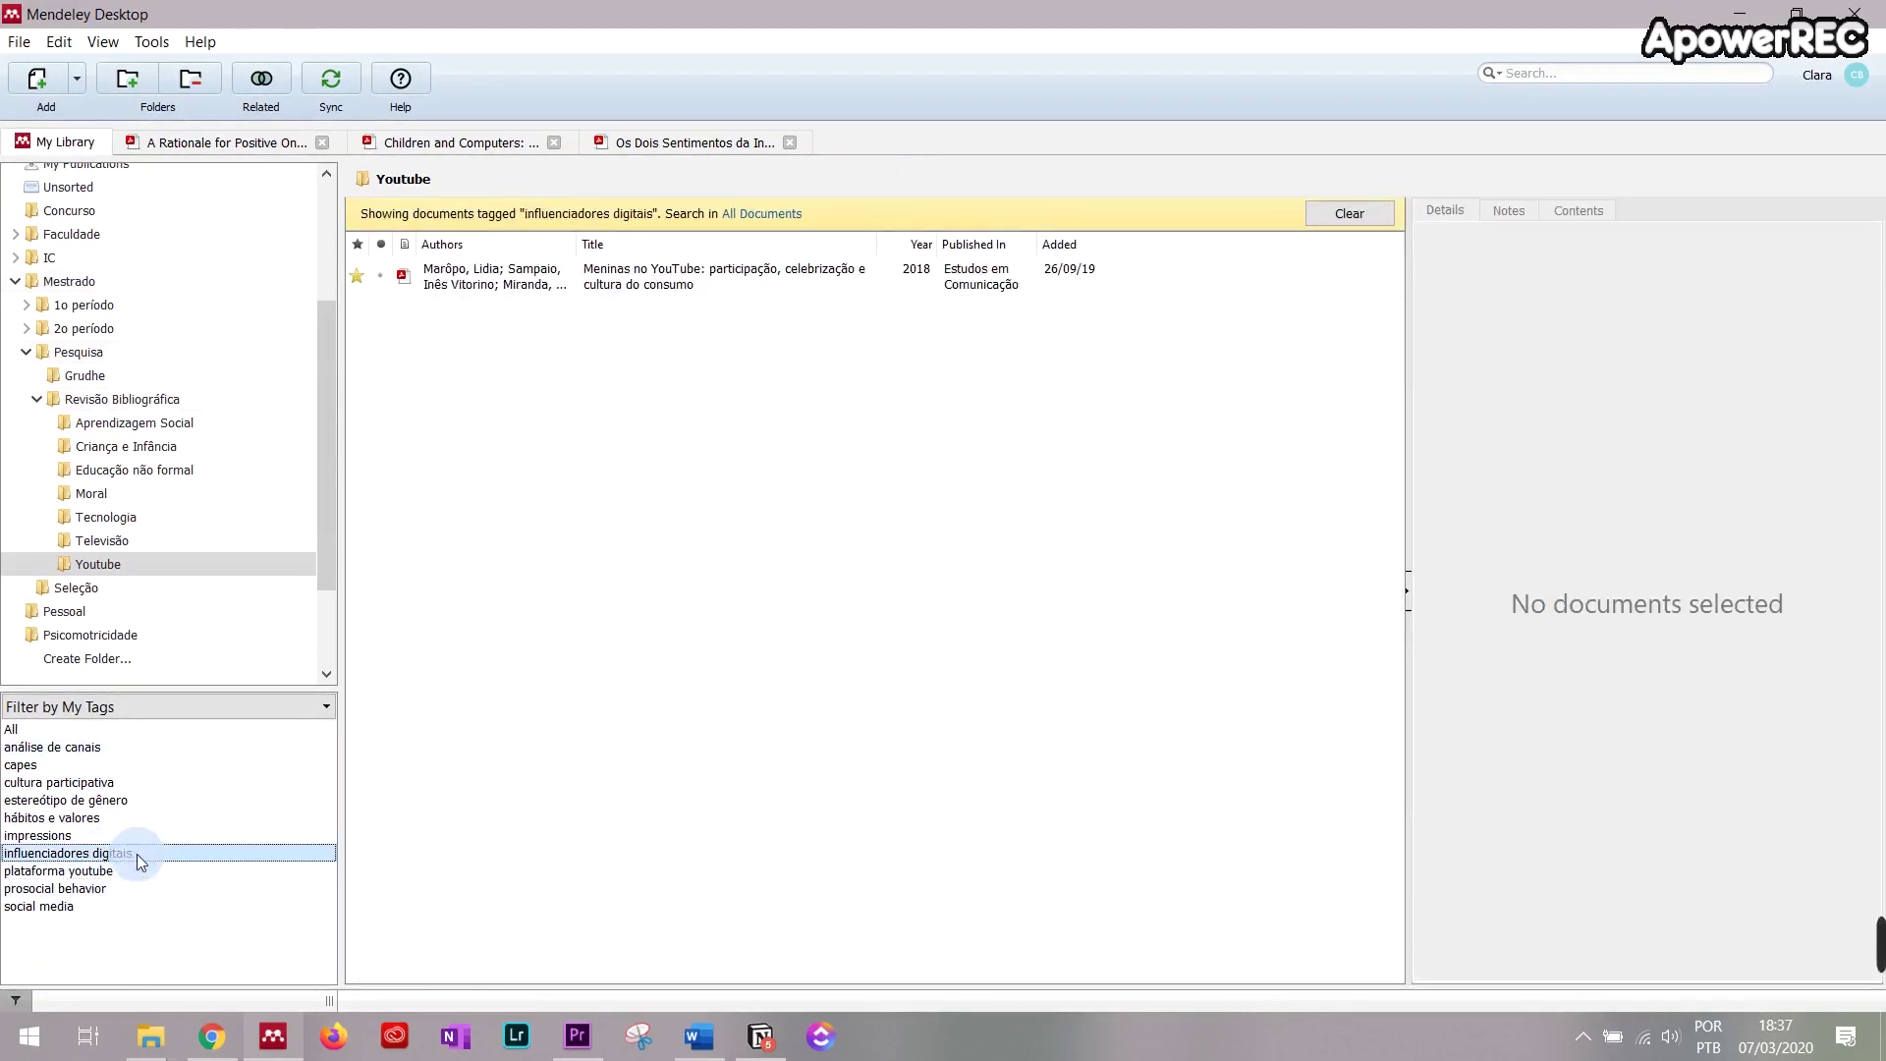
left_click(156, 833)
left_click(161, 800)
left_click(132, 767)
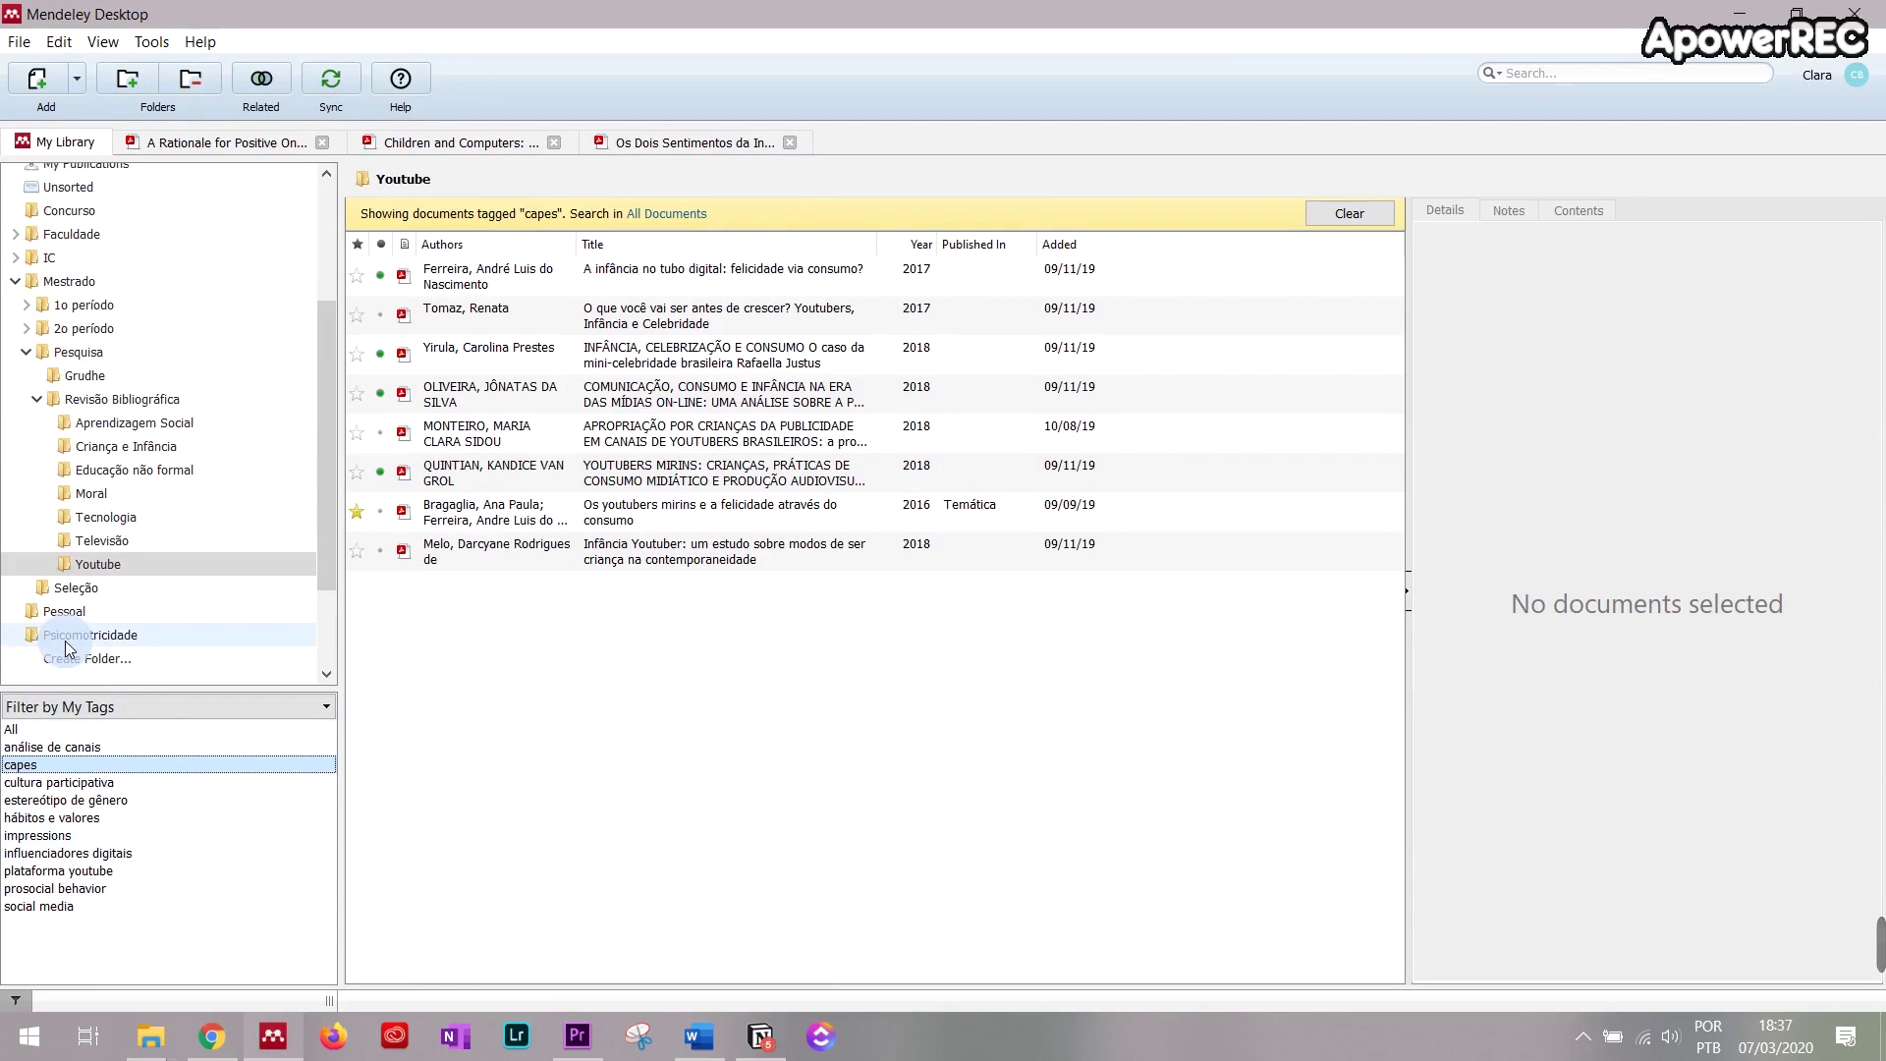
left_click(836, 215)
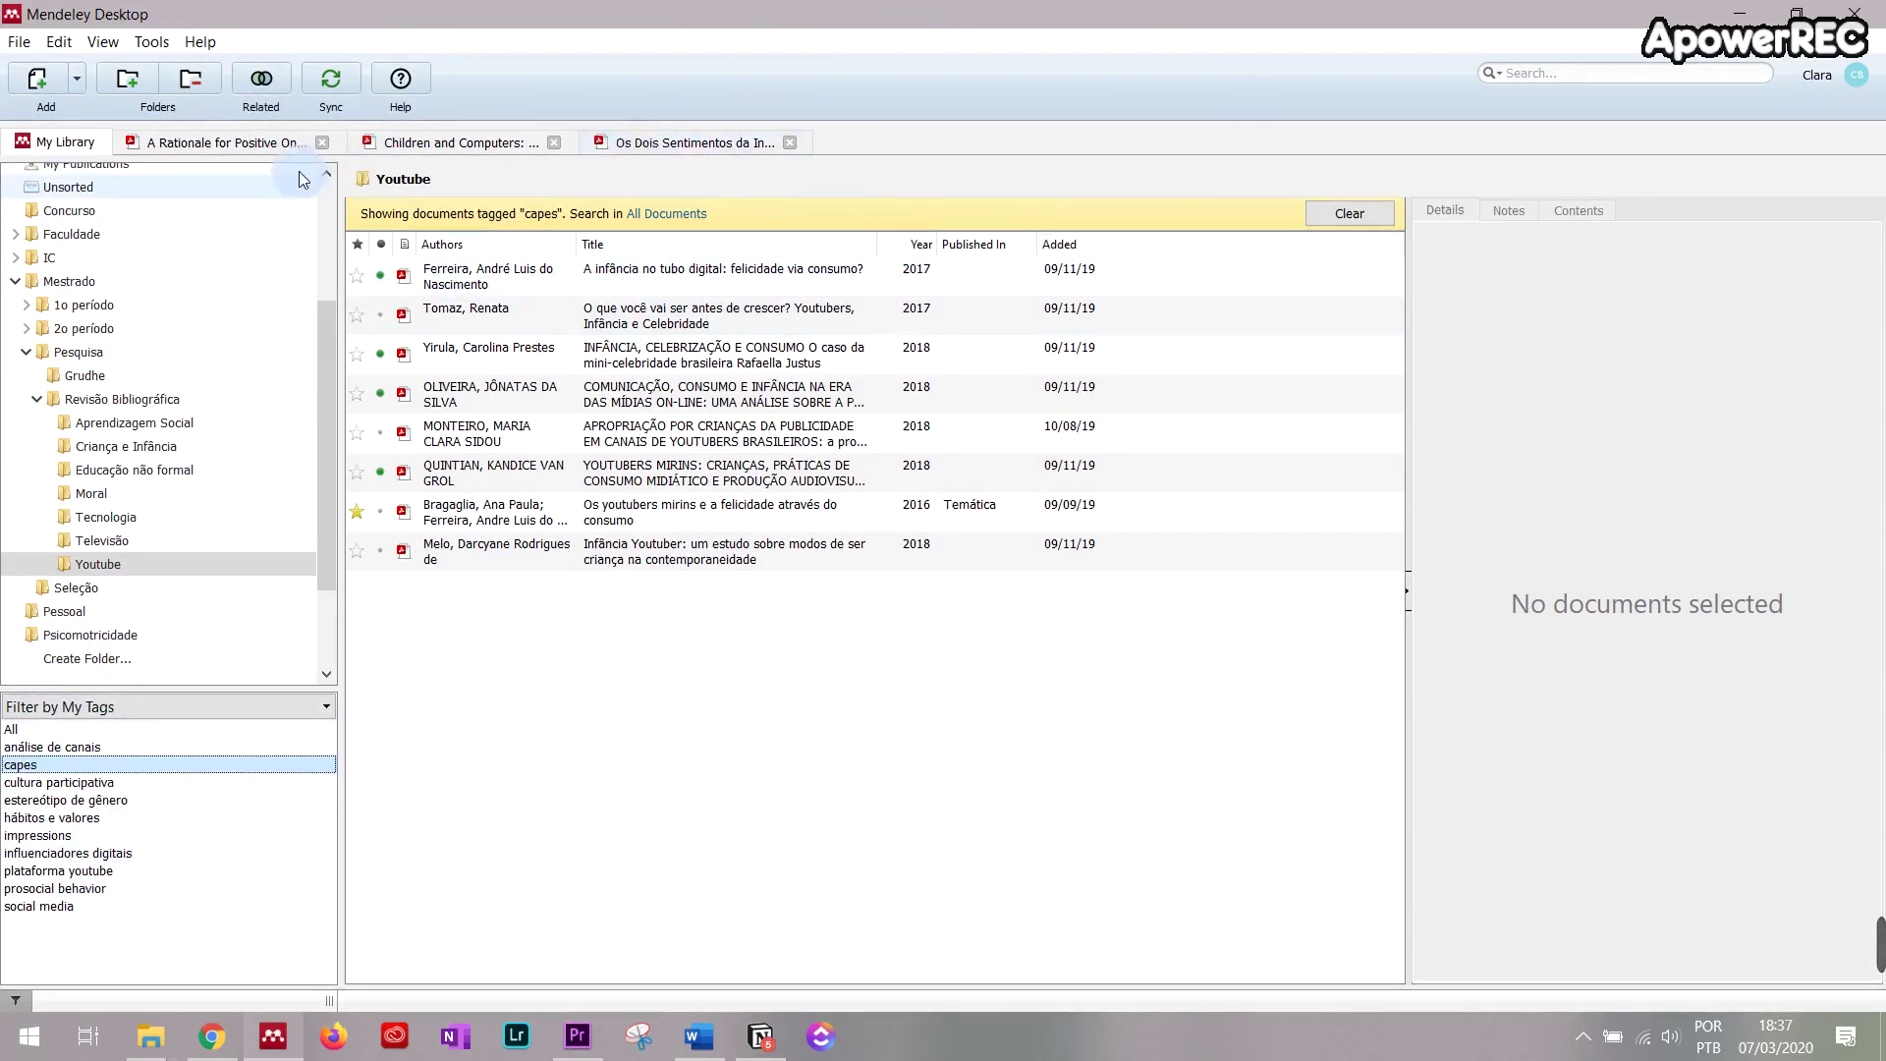
Step: Look through the three open PDF documents and return to the library list
left_click(712, 143)
left_click(472, 143)
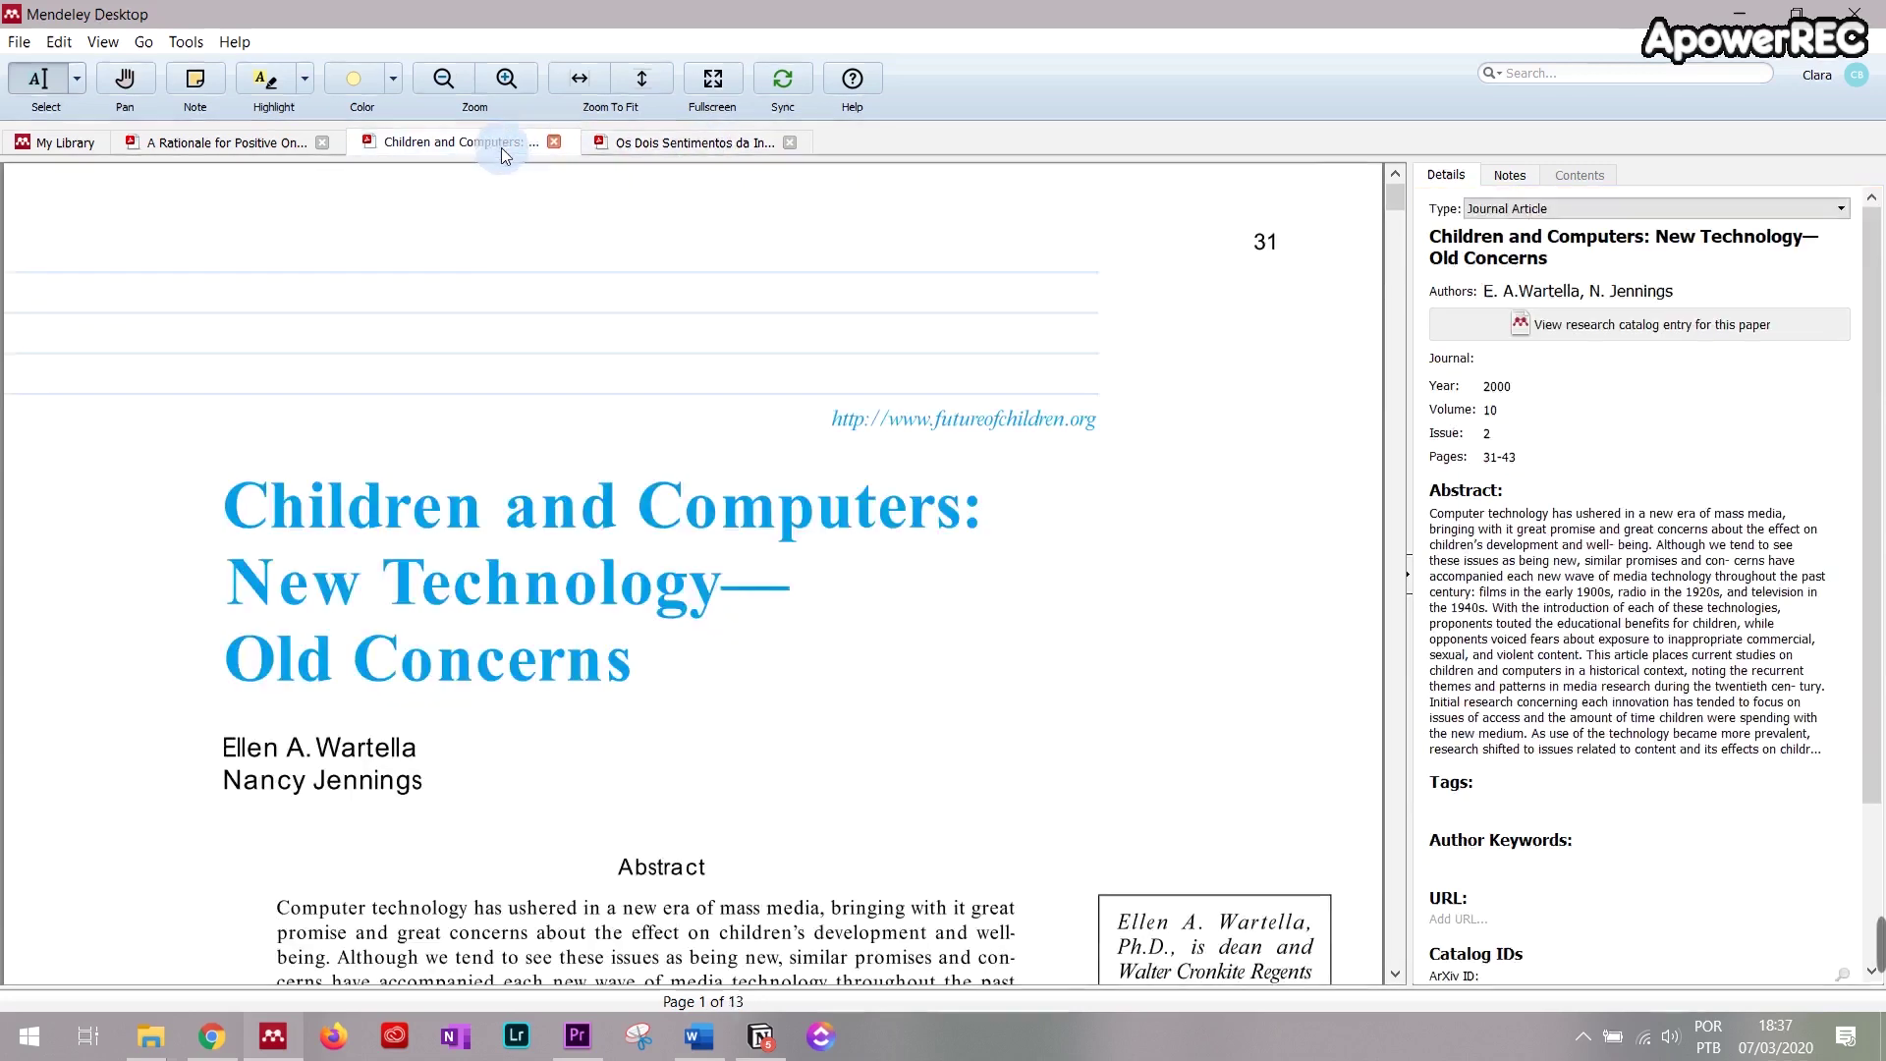
left_click(274, 142)
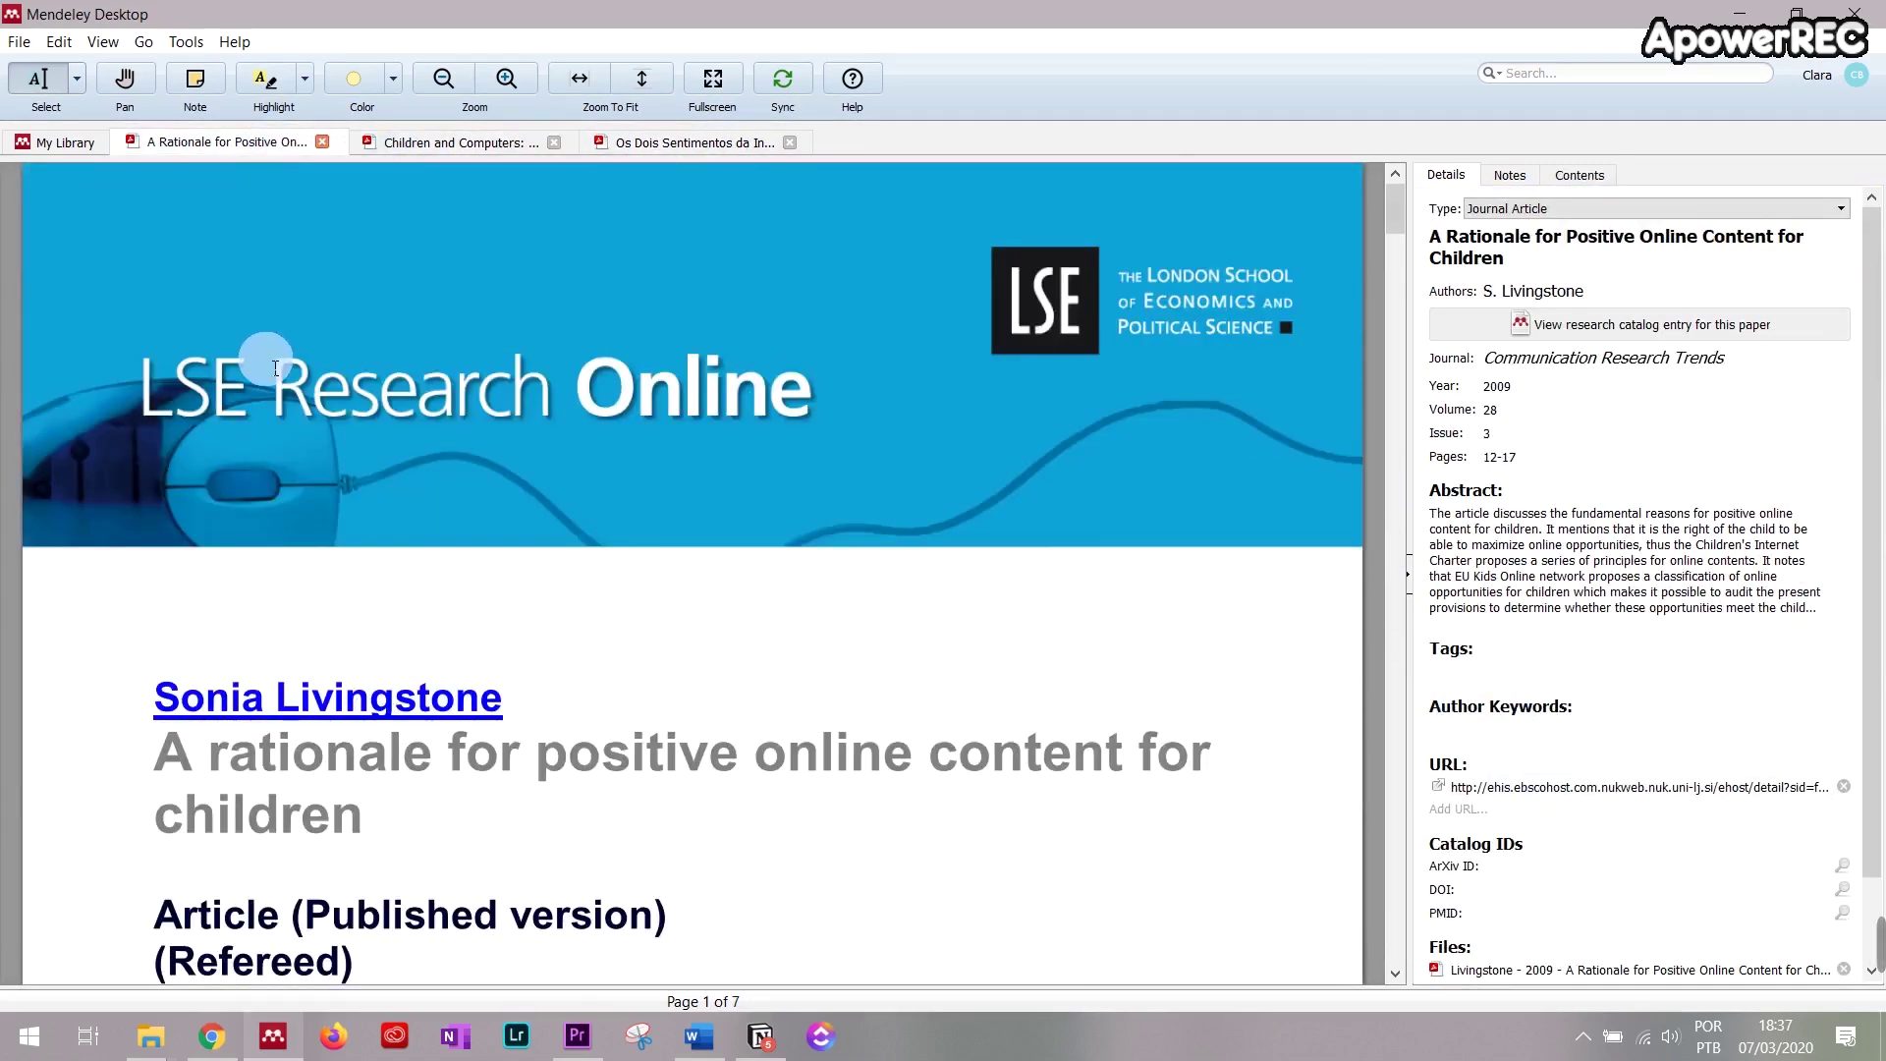
left_click(45, 143)
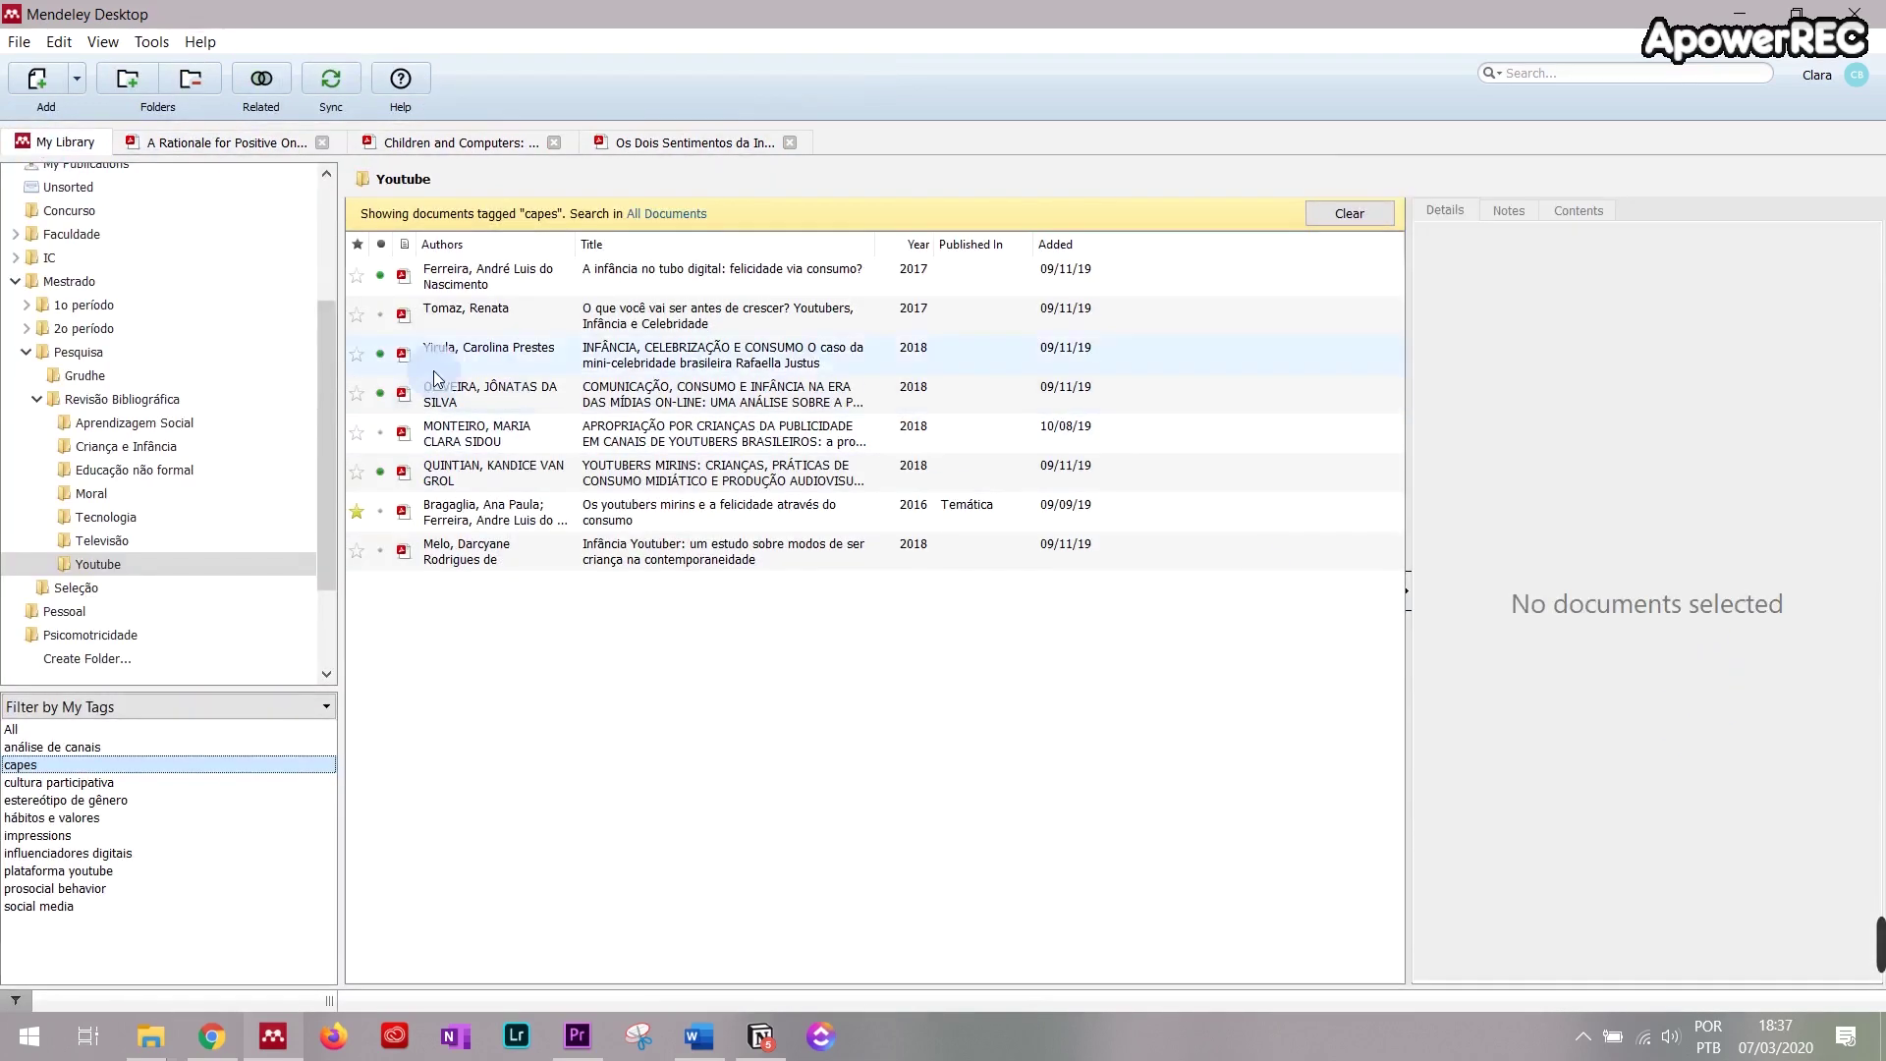
Step: Clear the tag filter in the Tecnologia folder and open the article "Clinical and psychological effects of excessive screen time on children"
left_click(167, 517)
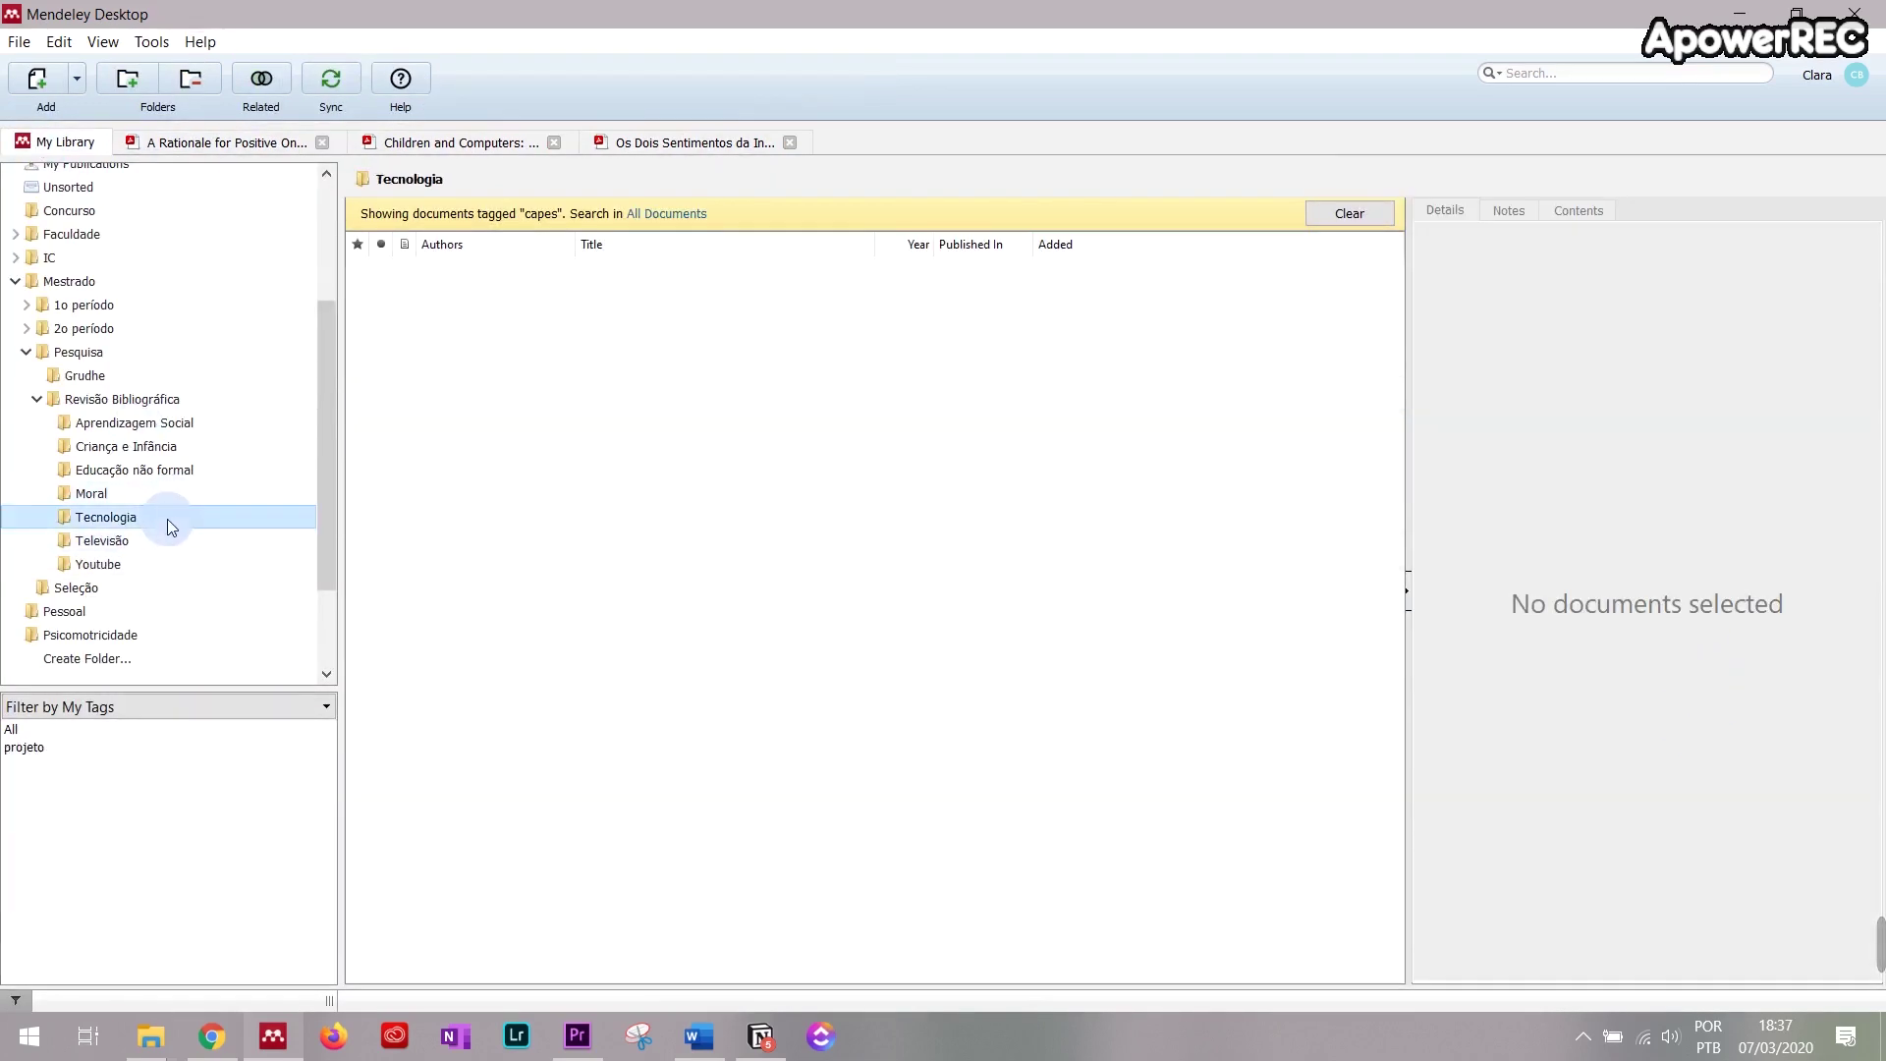
left_click(1335, 214)
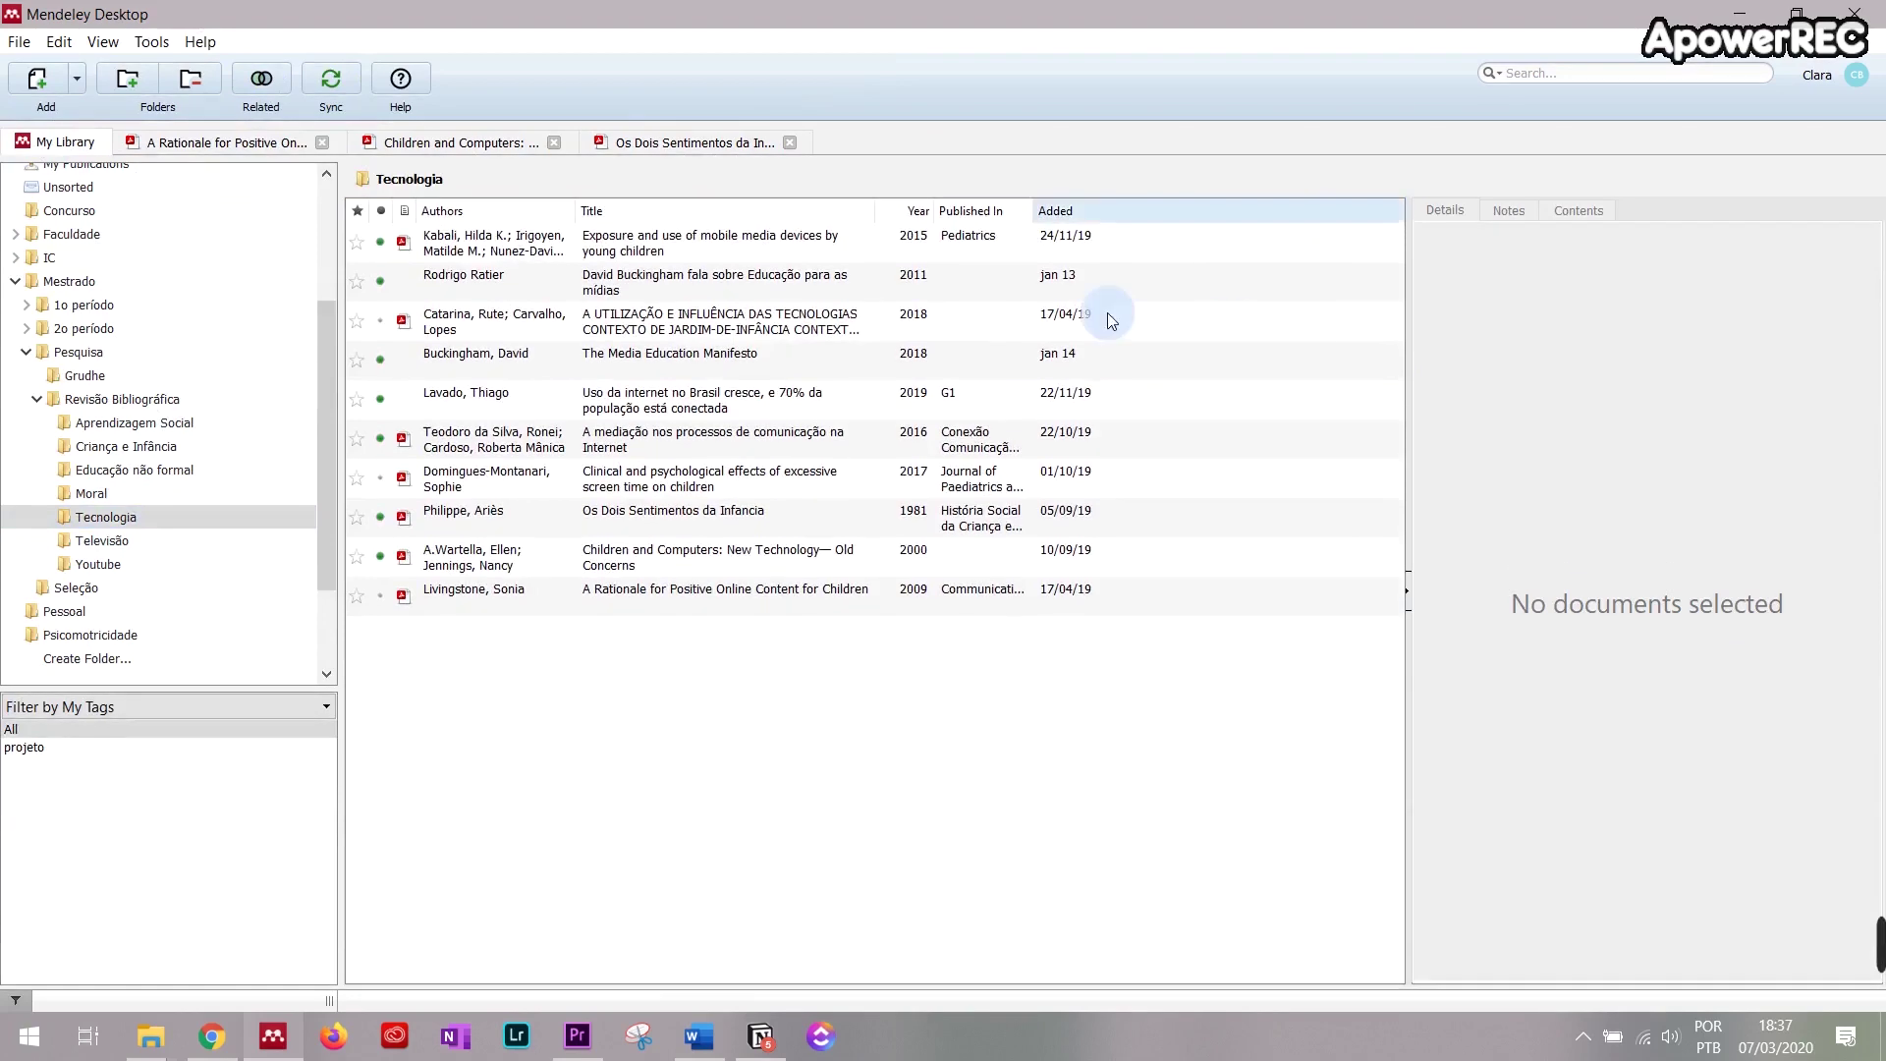
left_click(532, 486)
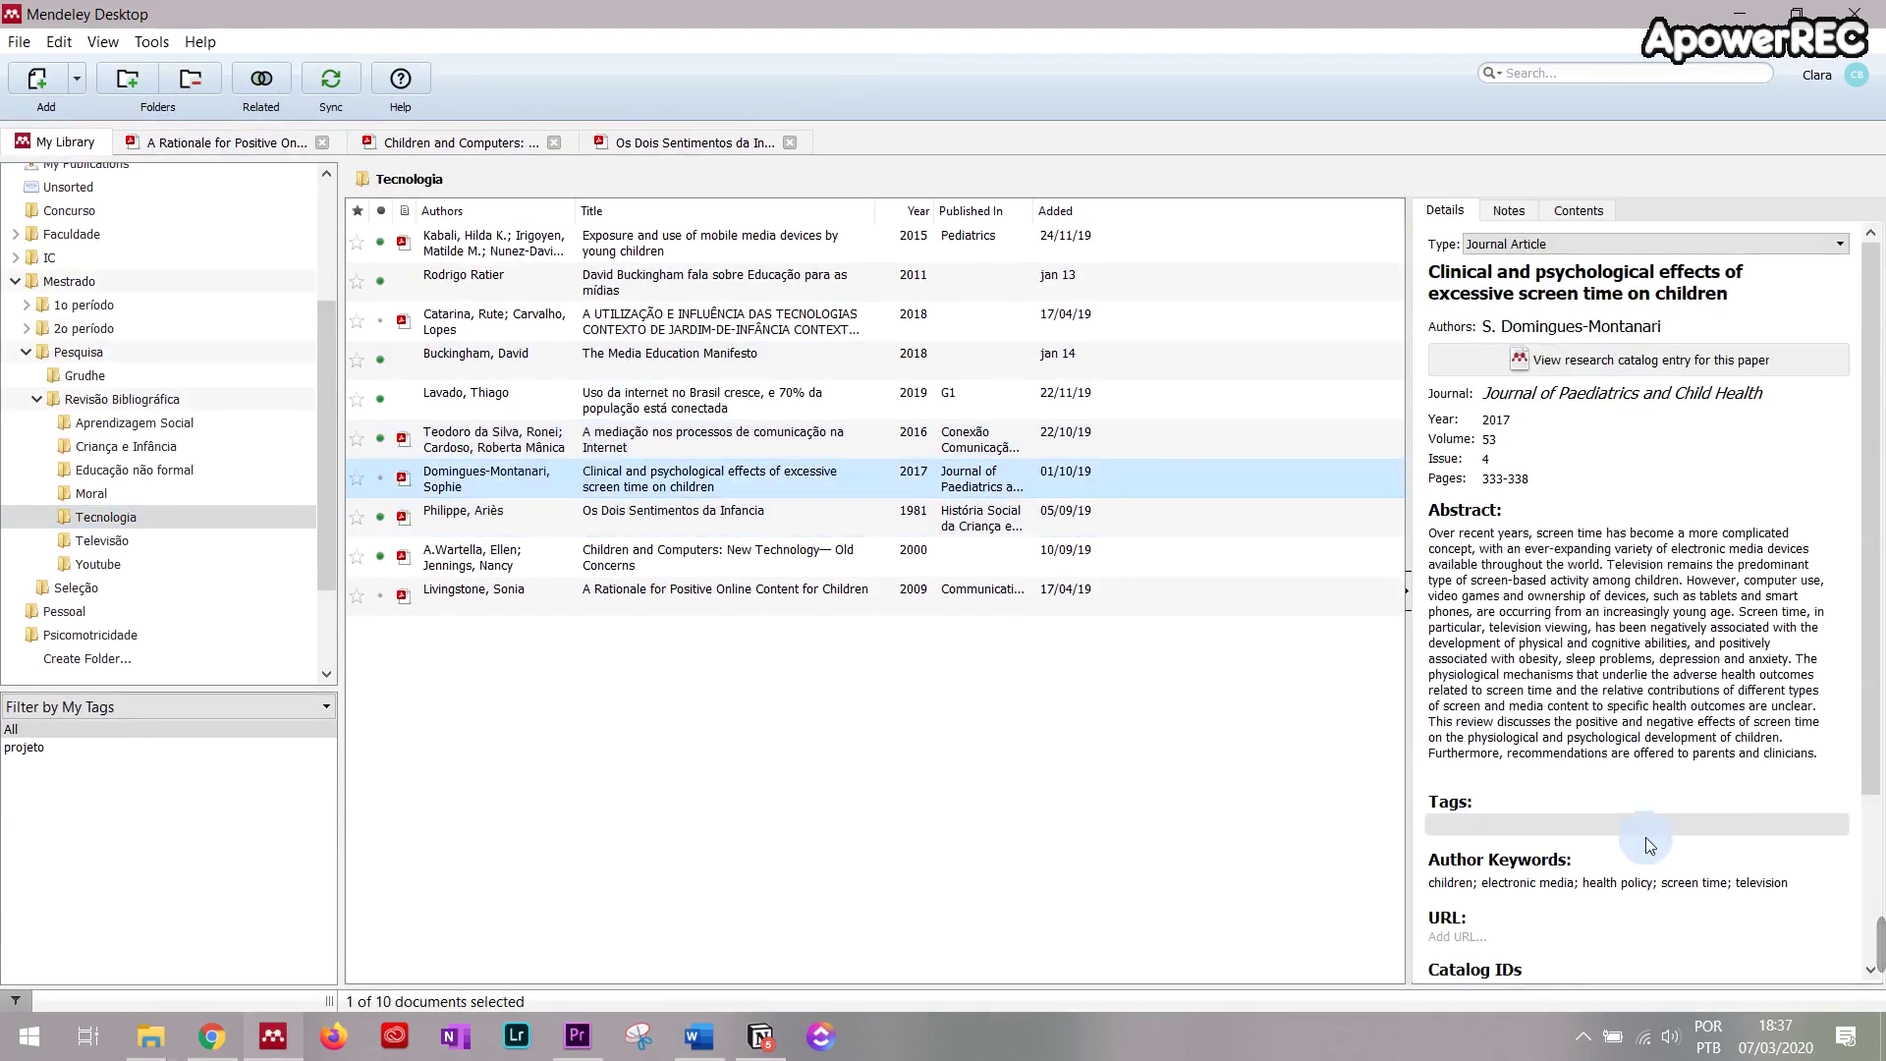
double_click(980, 475)
scroll(981, 481, "down", 3)
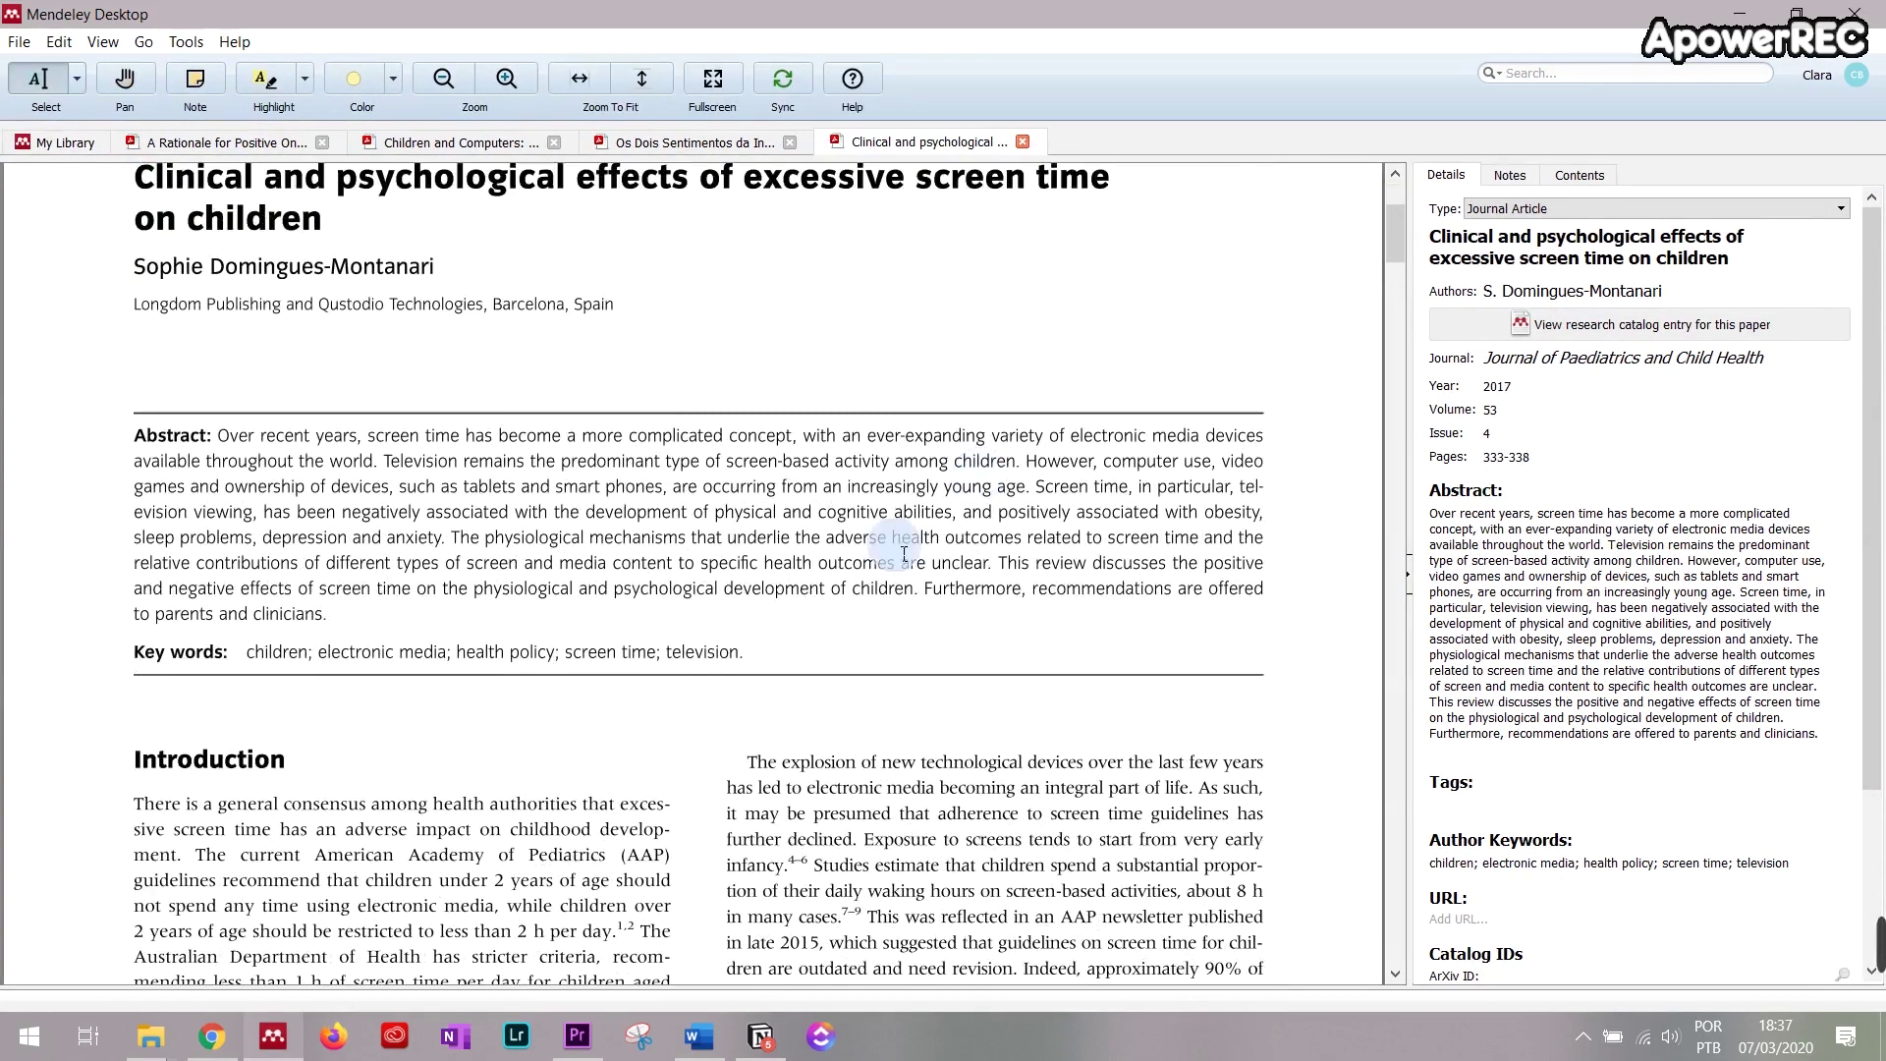
Step: Compare the key words printed in the article with its author keywords, and review its catalog IDs and abstract
left_click_drag(254, 658, 744, 657)
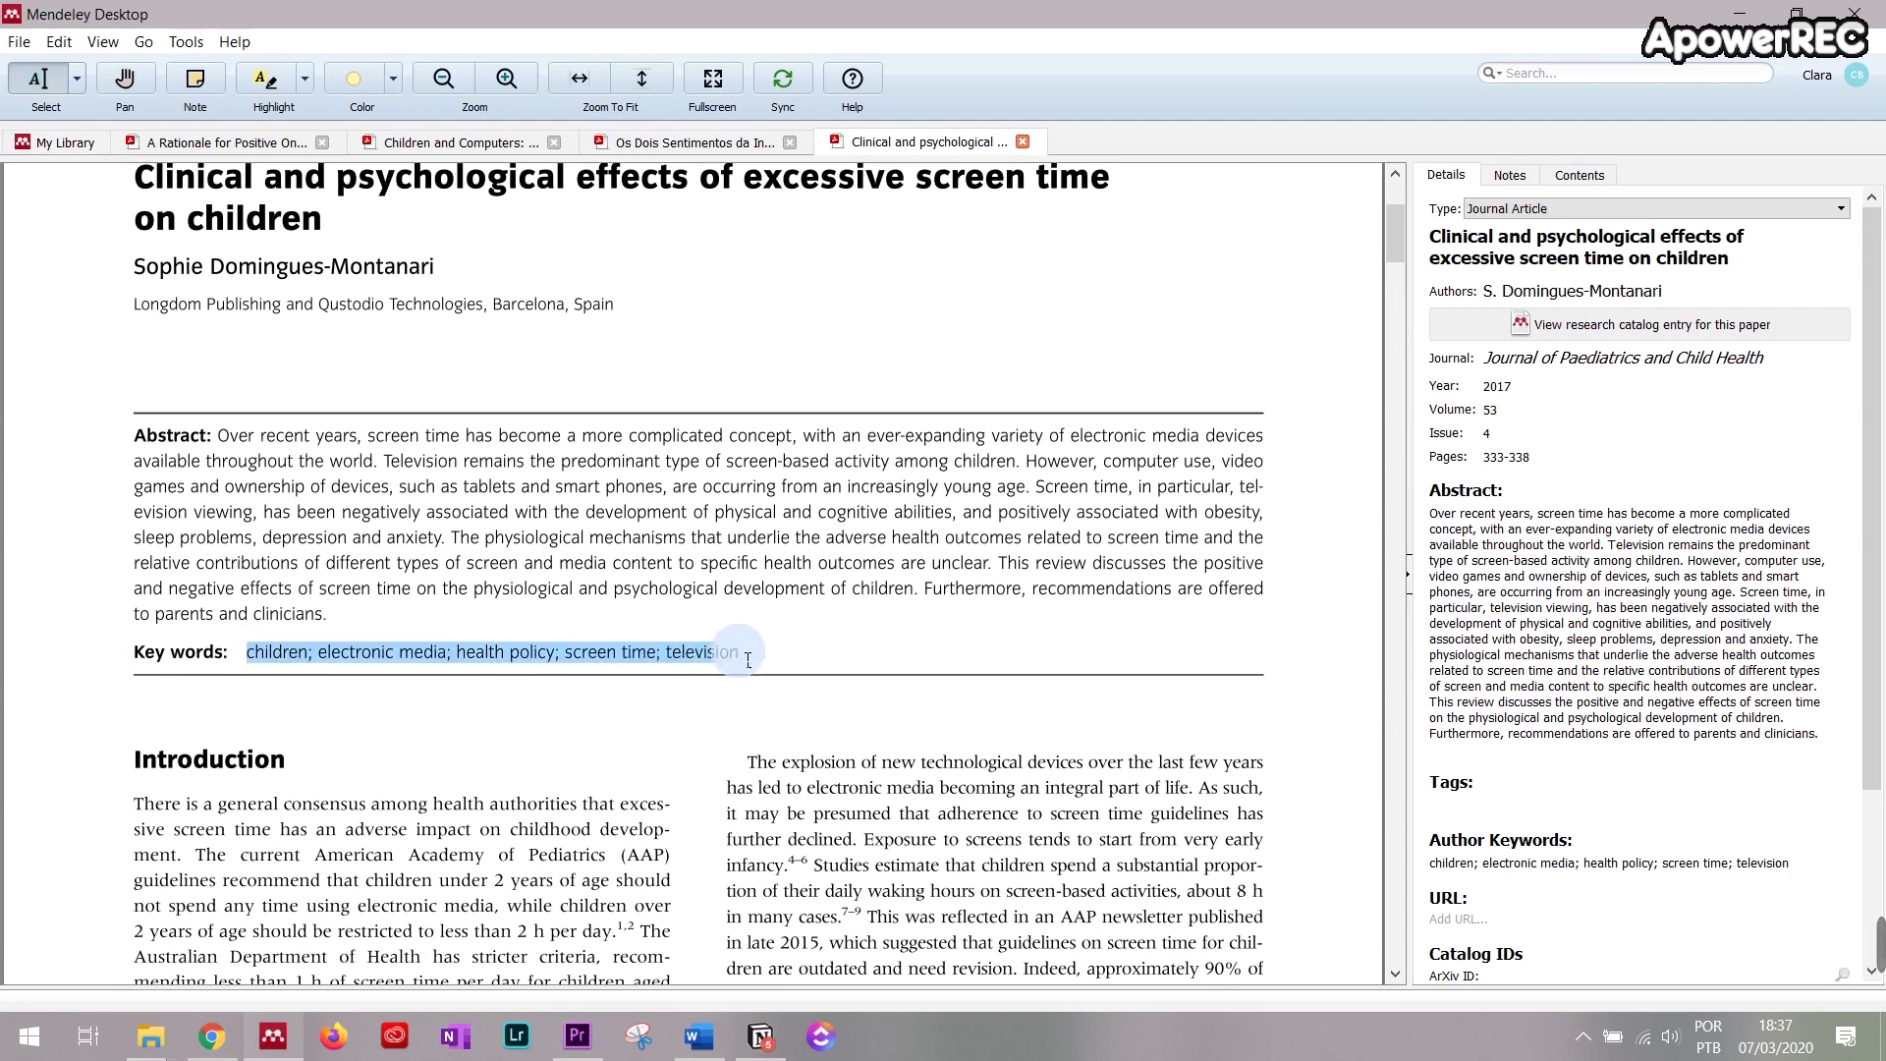
left_click(1611, 879)
scroll(1672, 843, "down", 2)
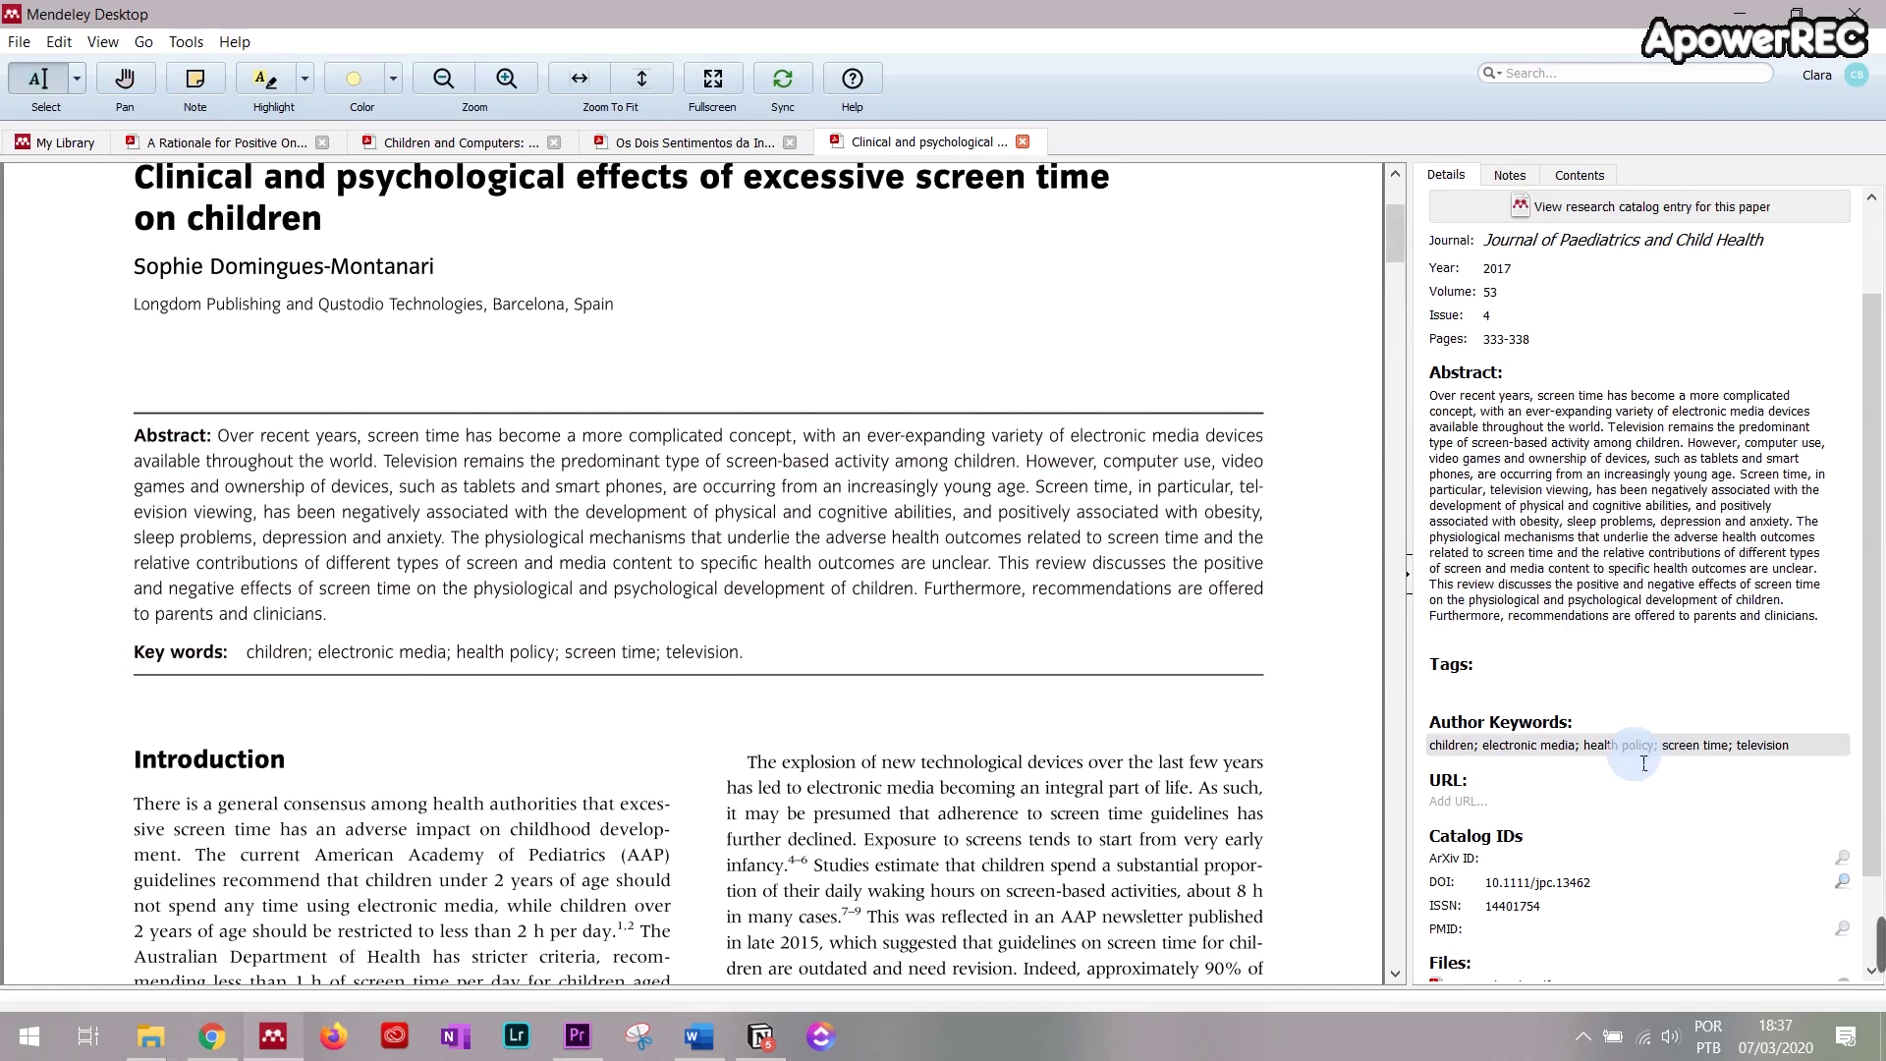
scroll(1645, 825, "up", 2)
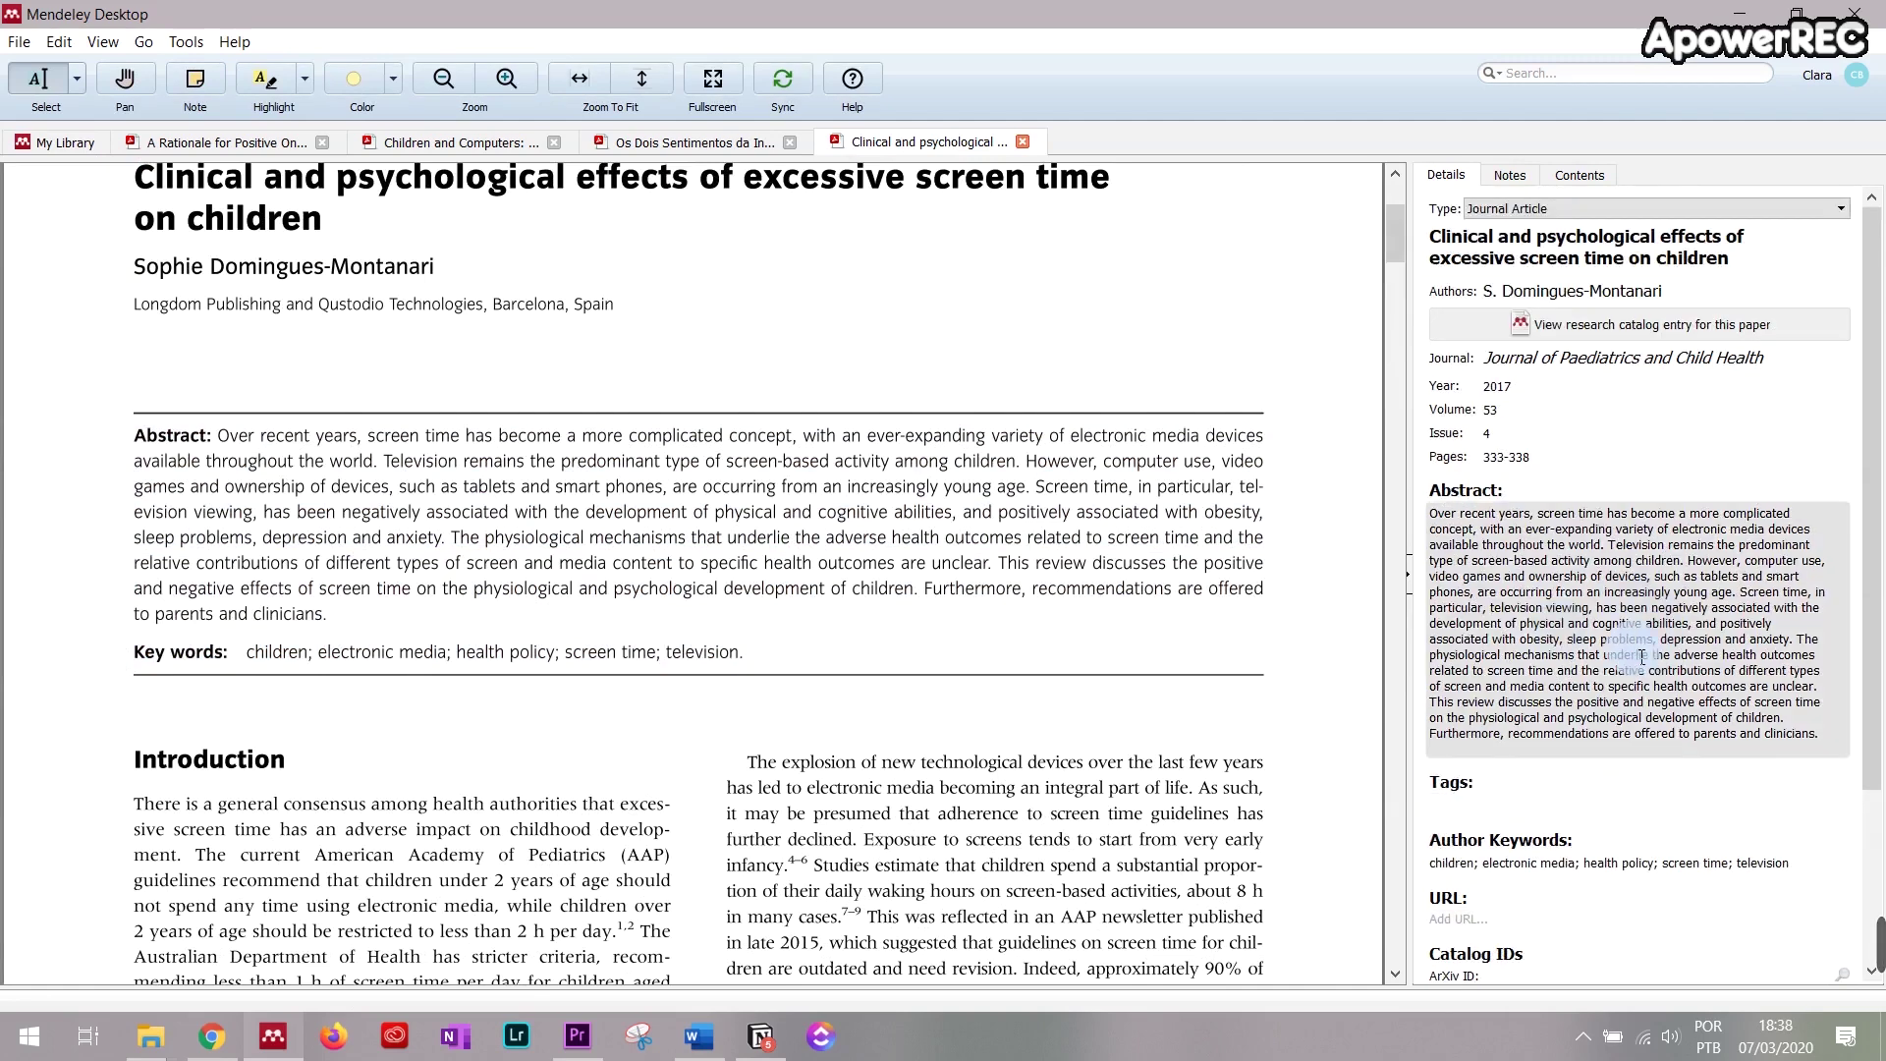
Step: Return from the open article to the Tecnologia folder's document list and clear the document selection
left_click(1561, 70)
left_click(1054, 203)
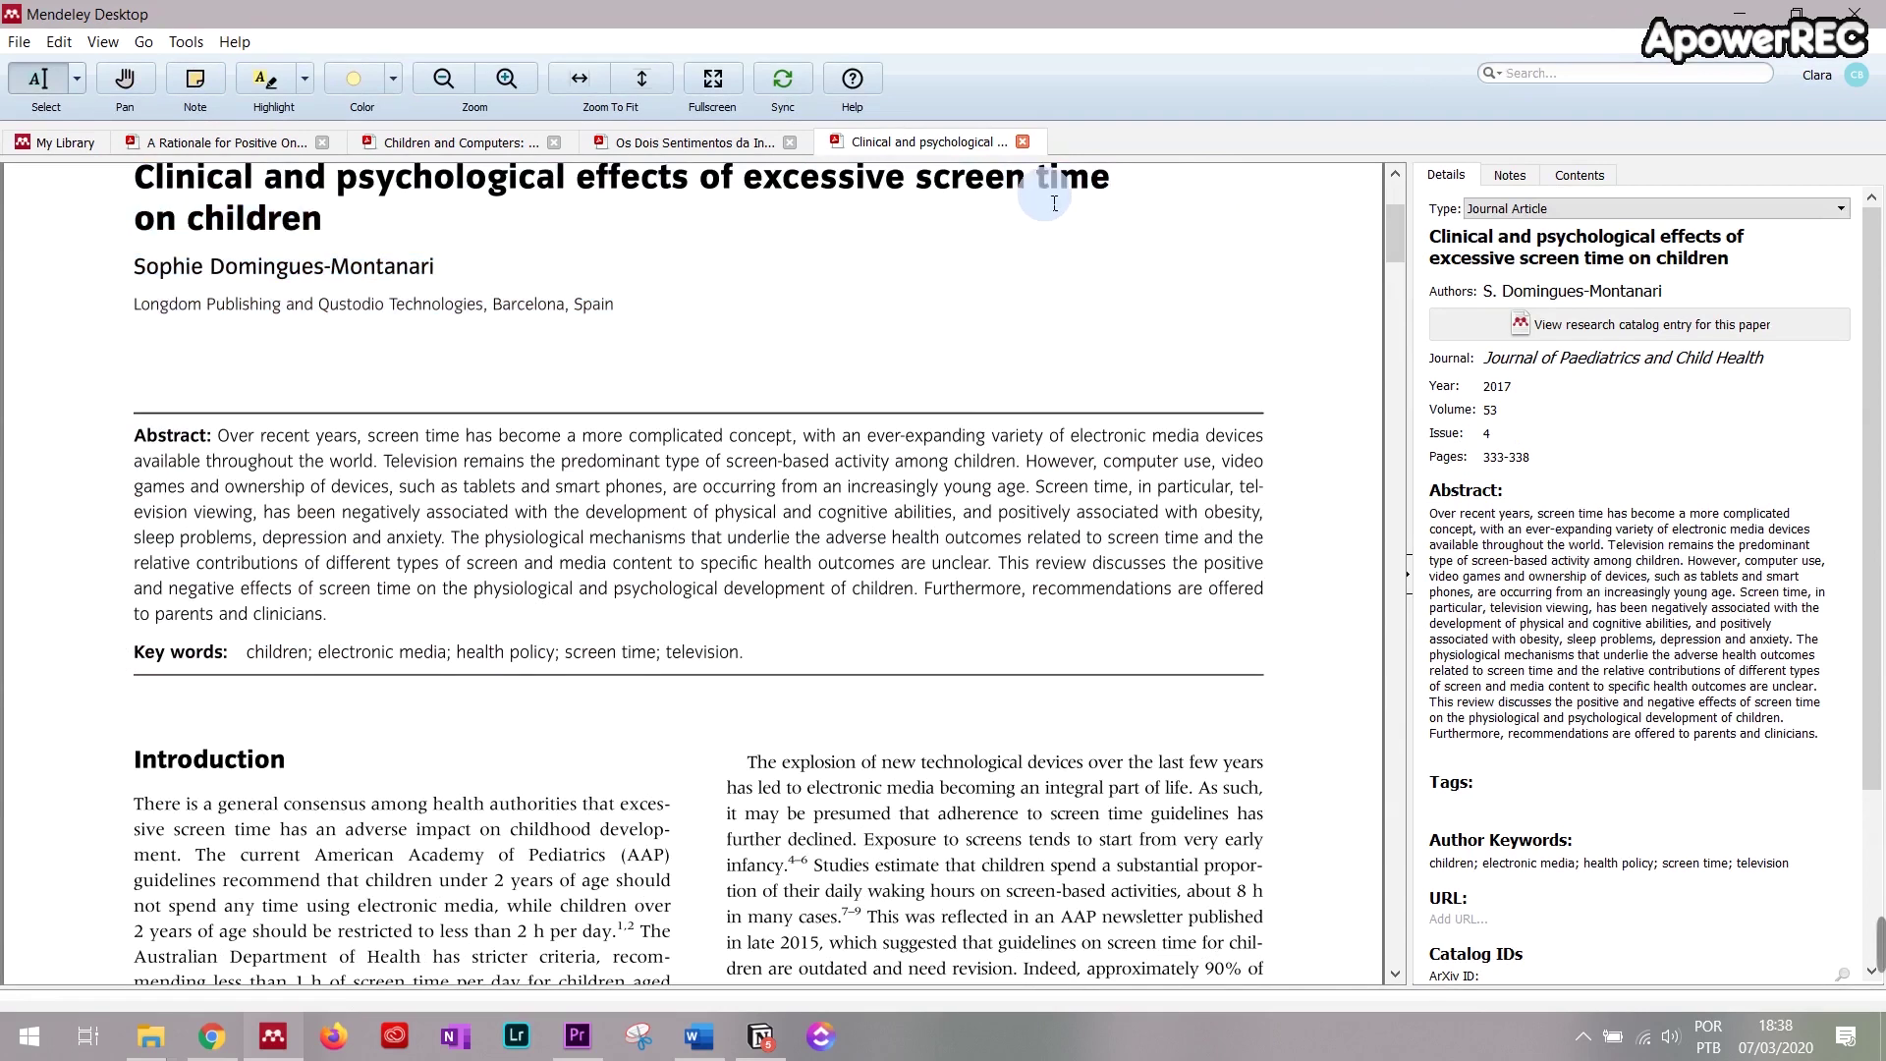
left_click(54, 144)
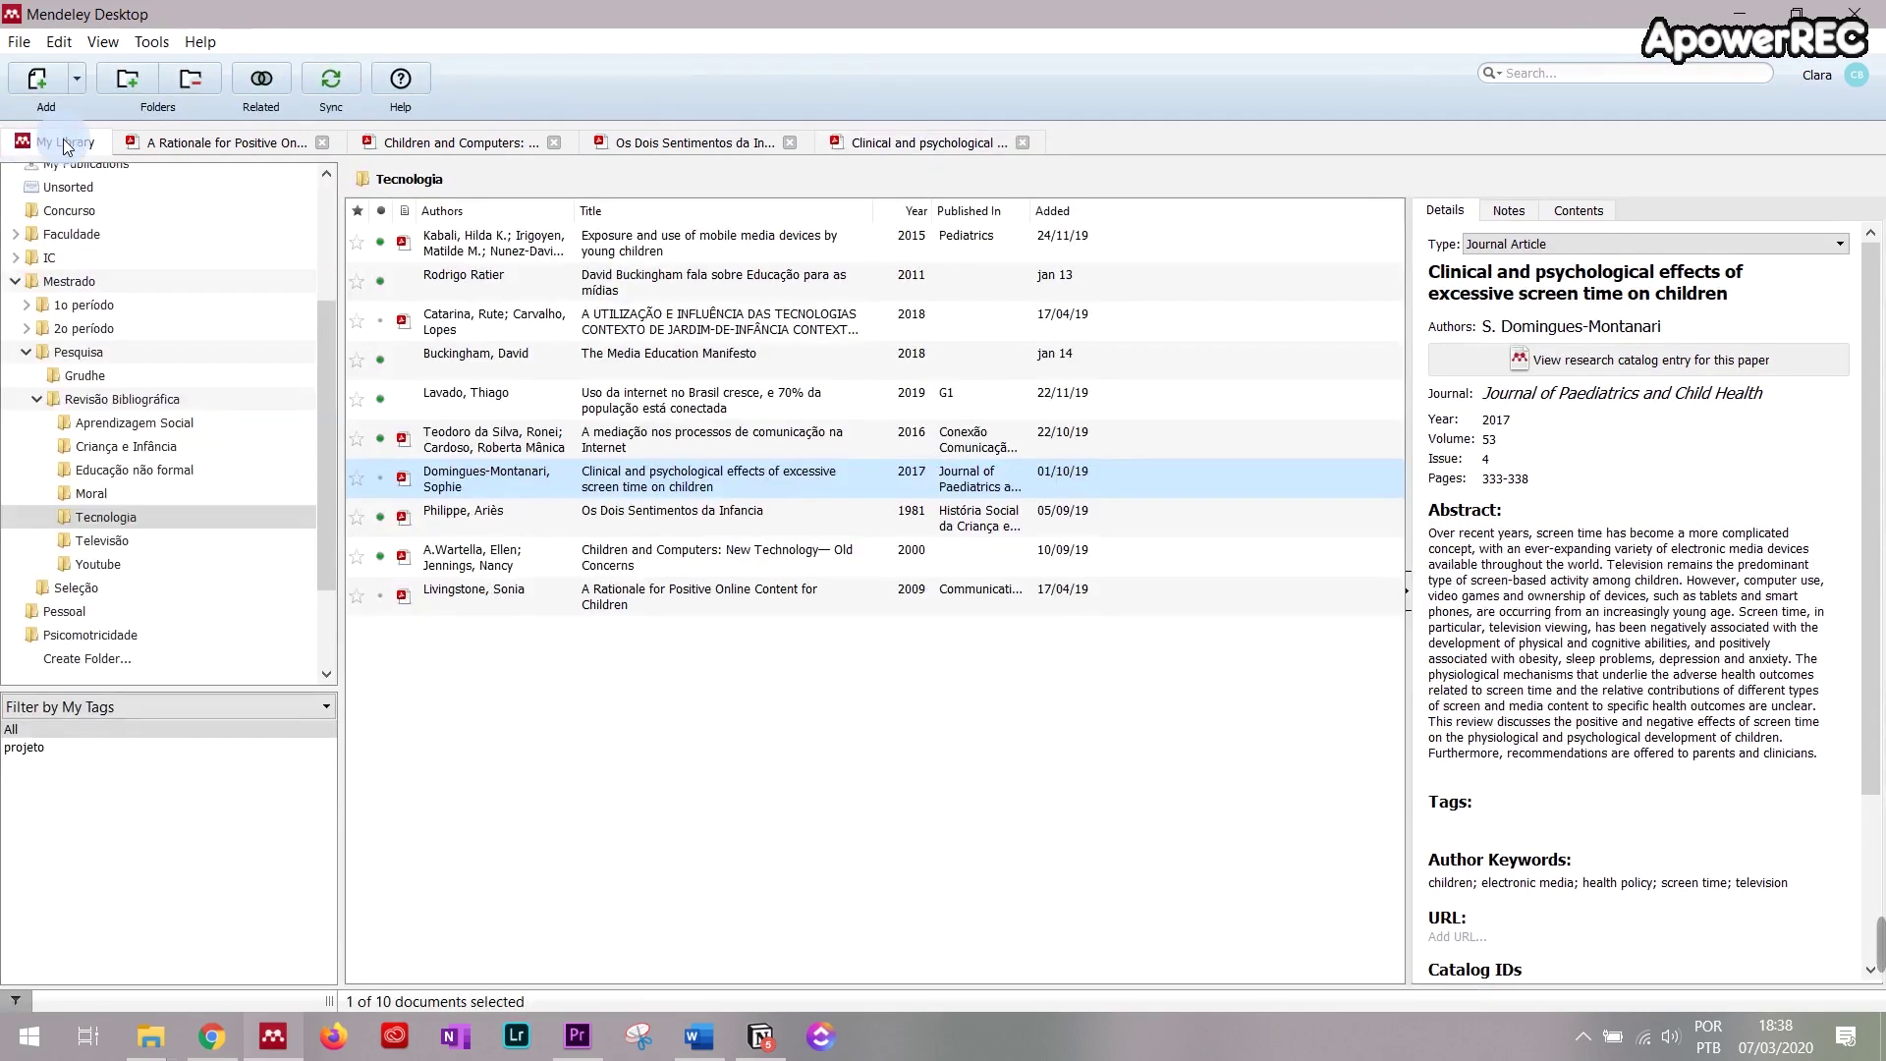
left_click(982, 783)
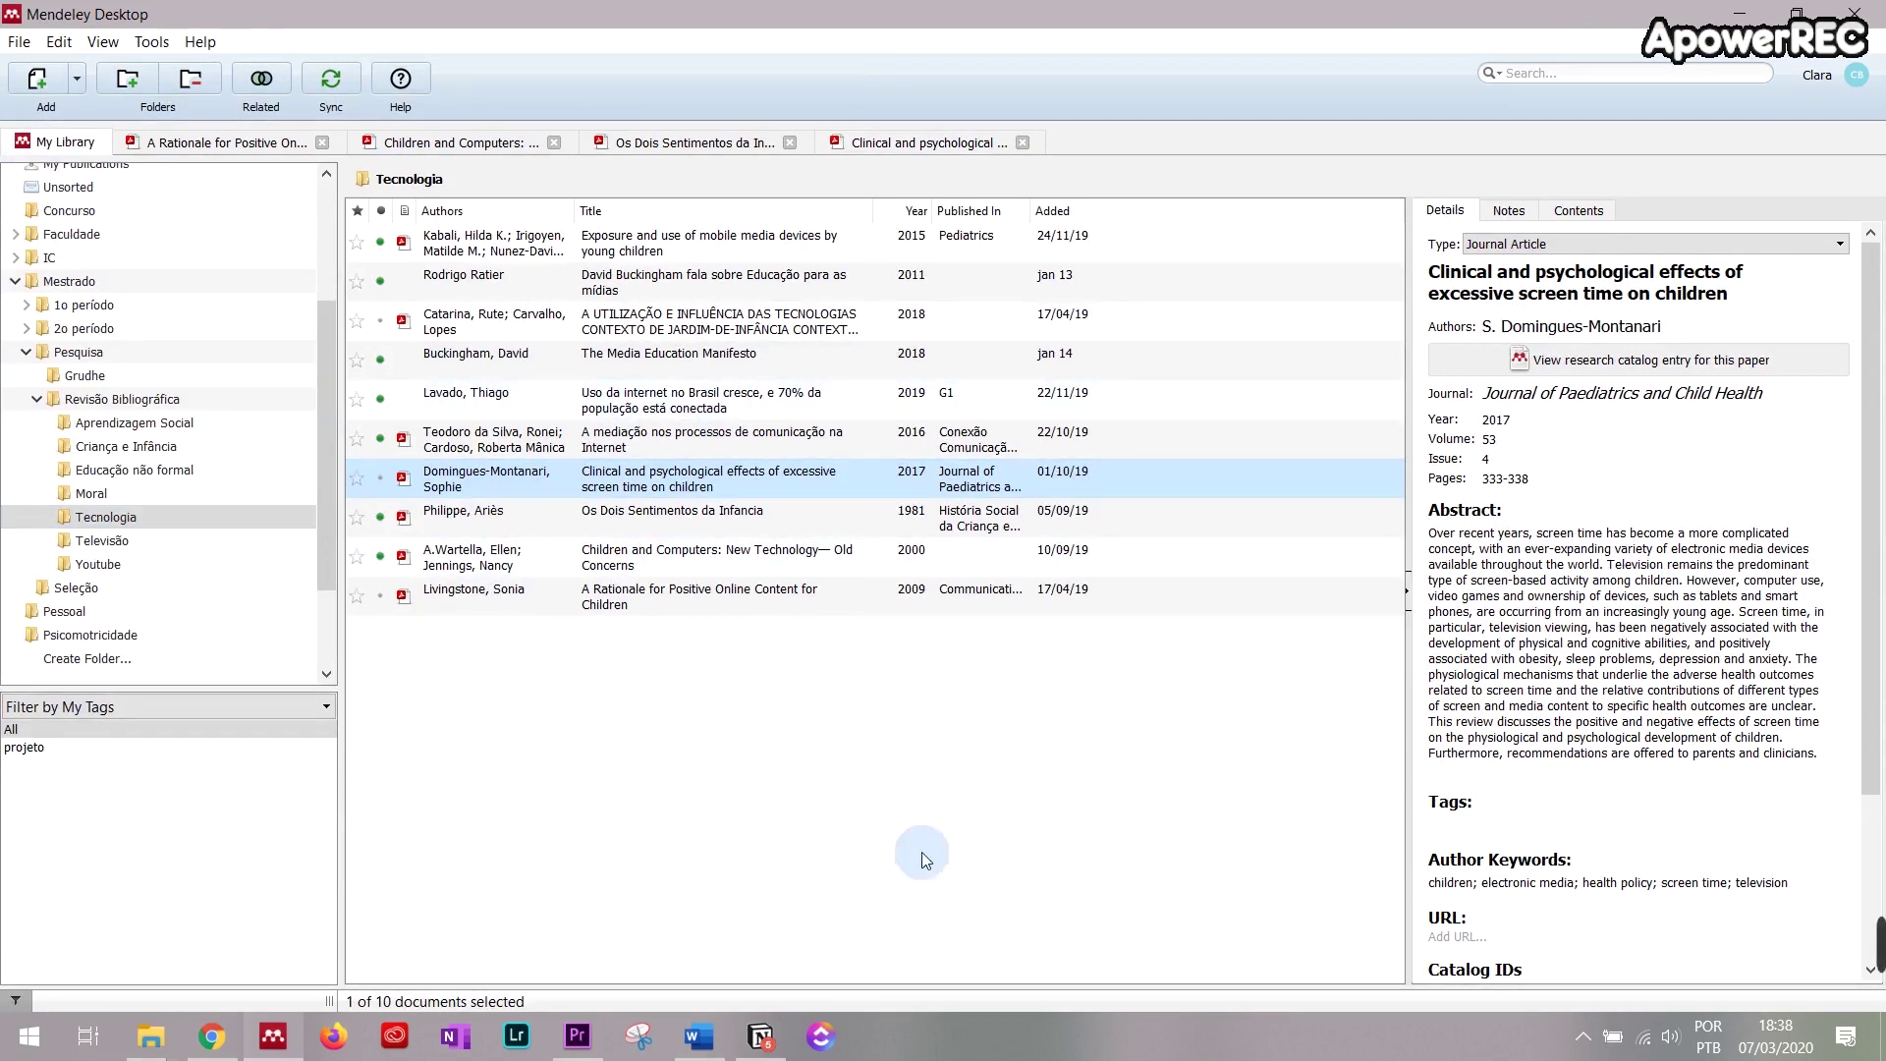
left_click(395, 185)
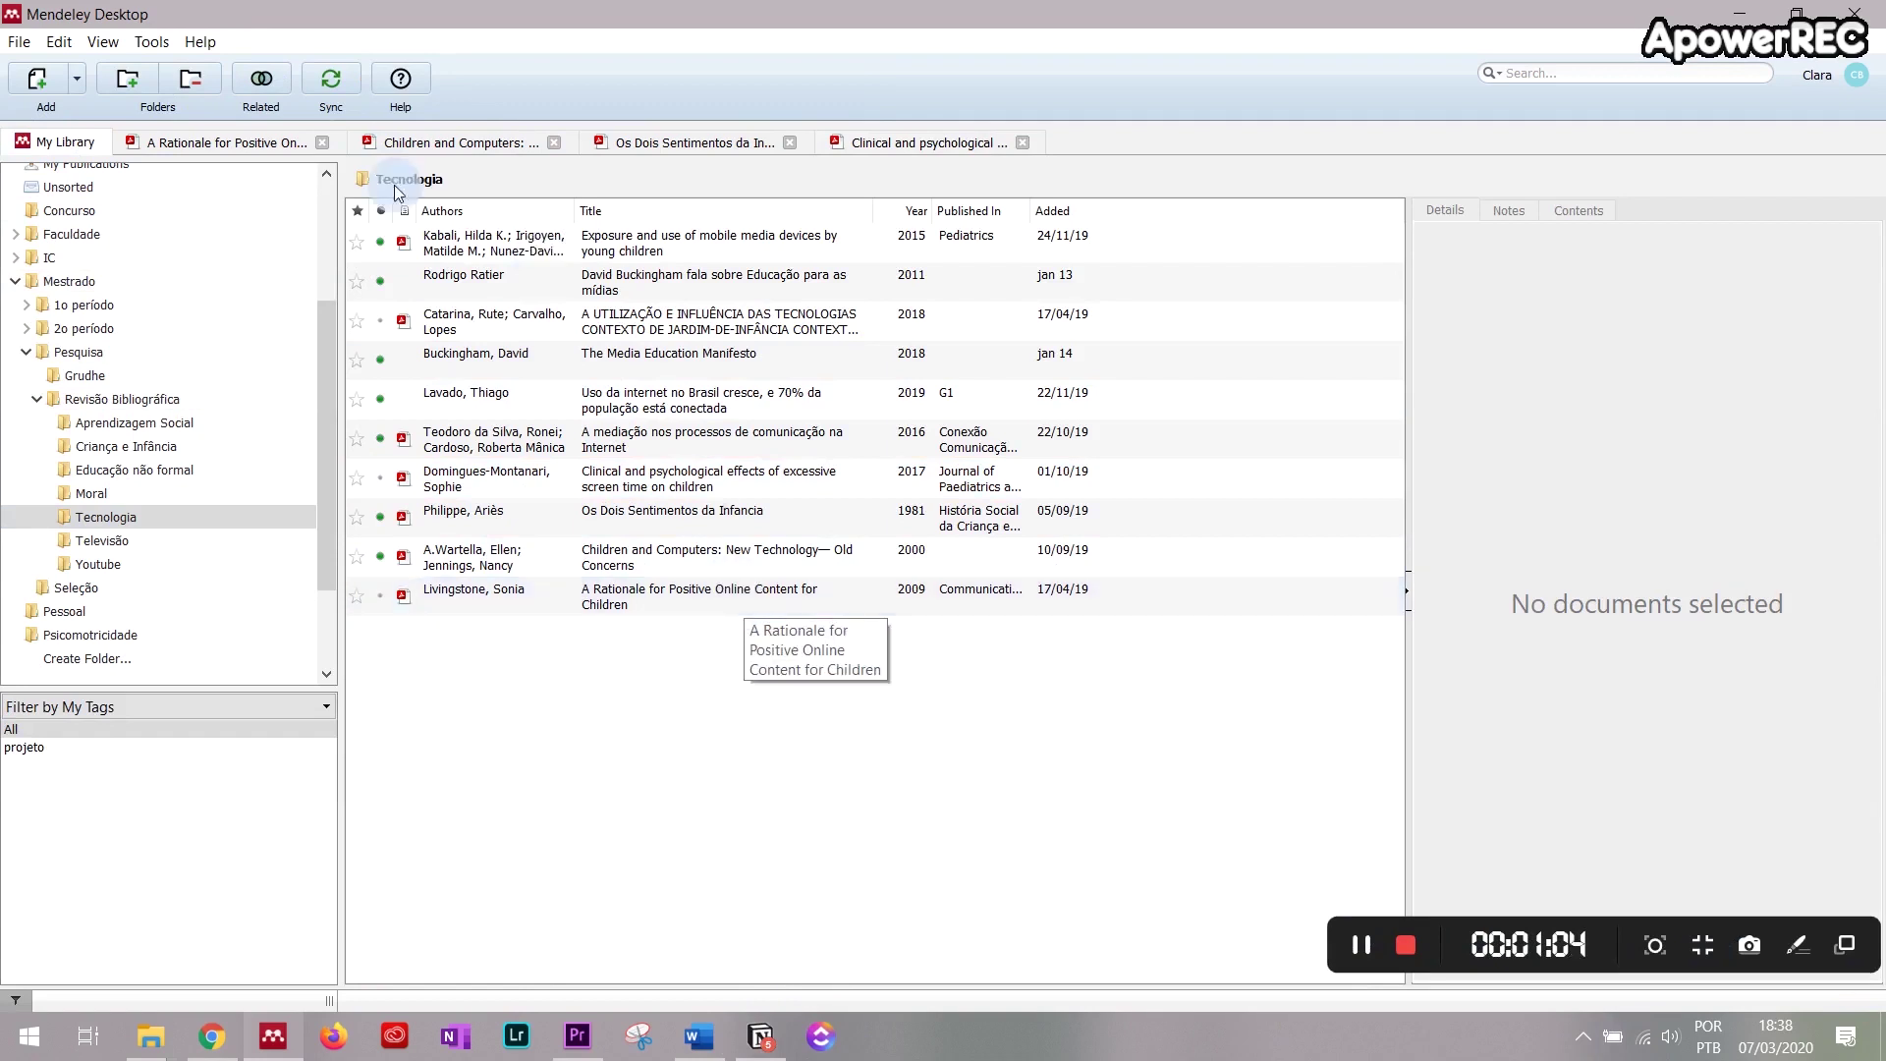
Step: Look at Mendeley's tool options for the MS Word plugin, and switch to Word to view the document's reference tools
left_click(155, 45)
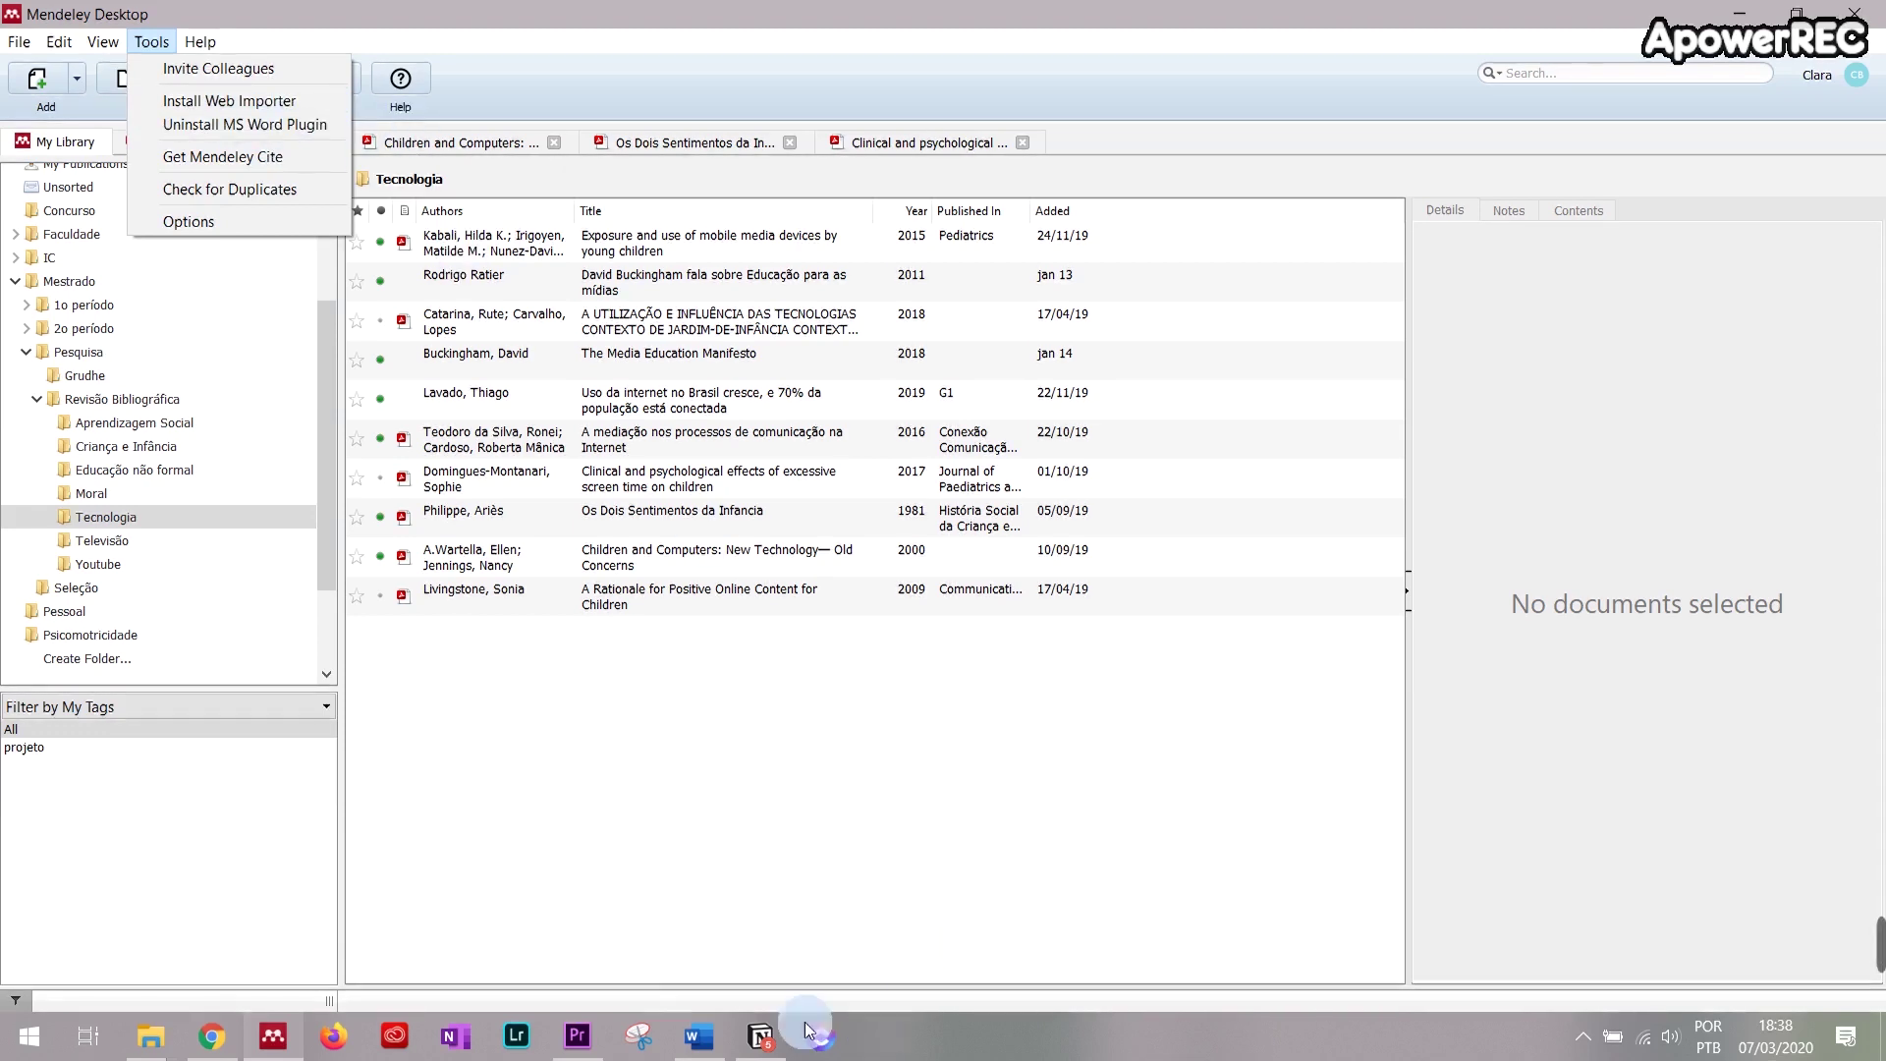
mouse_move(692, 1051)
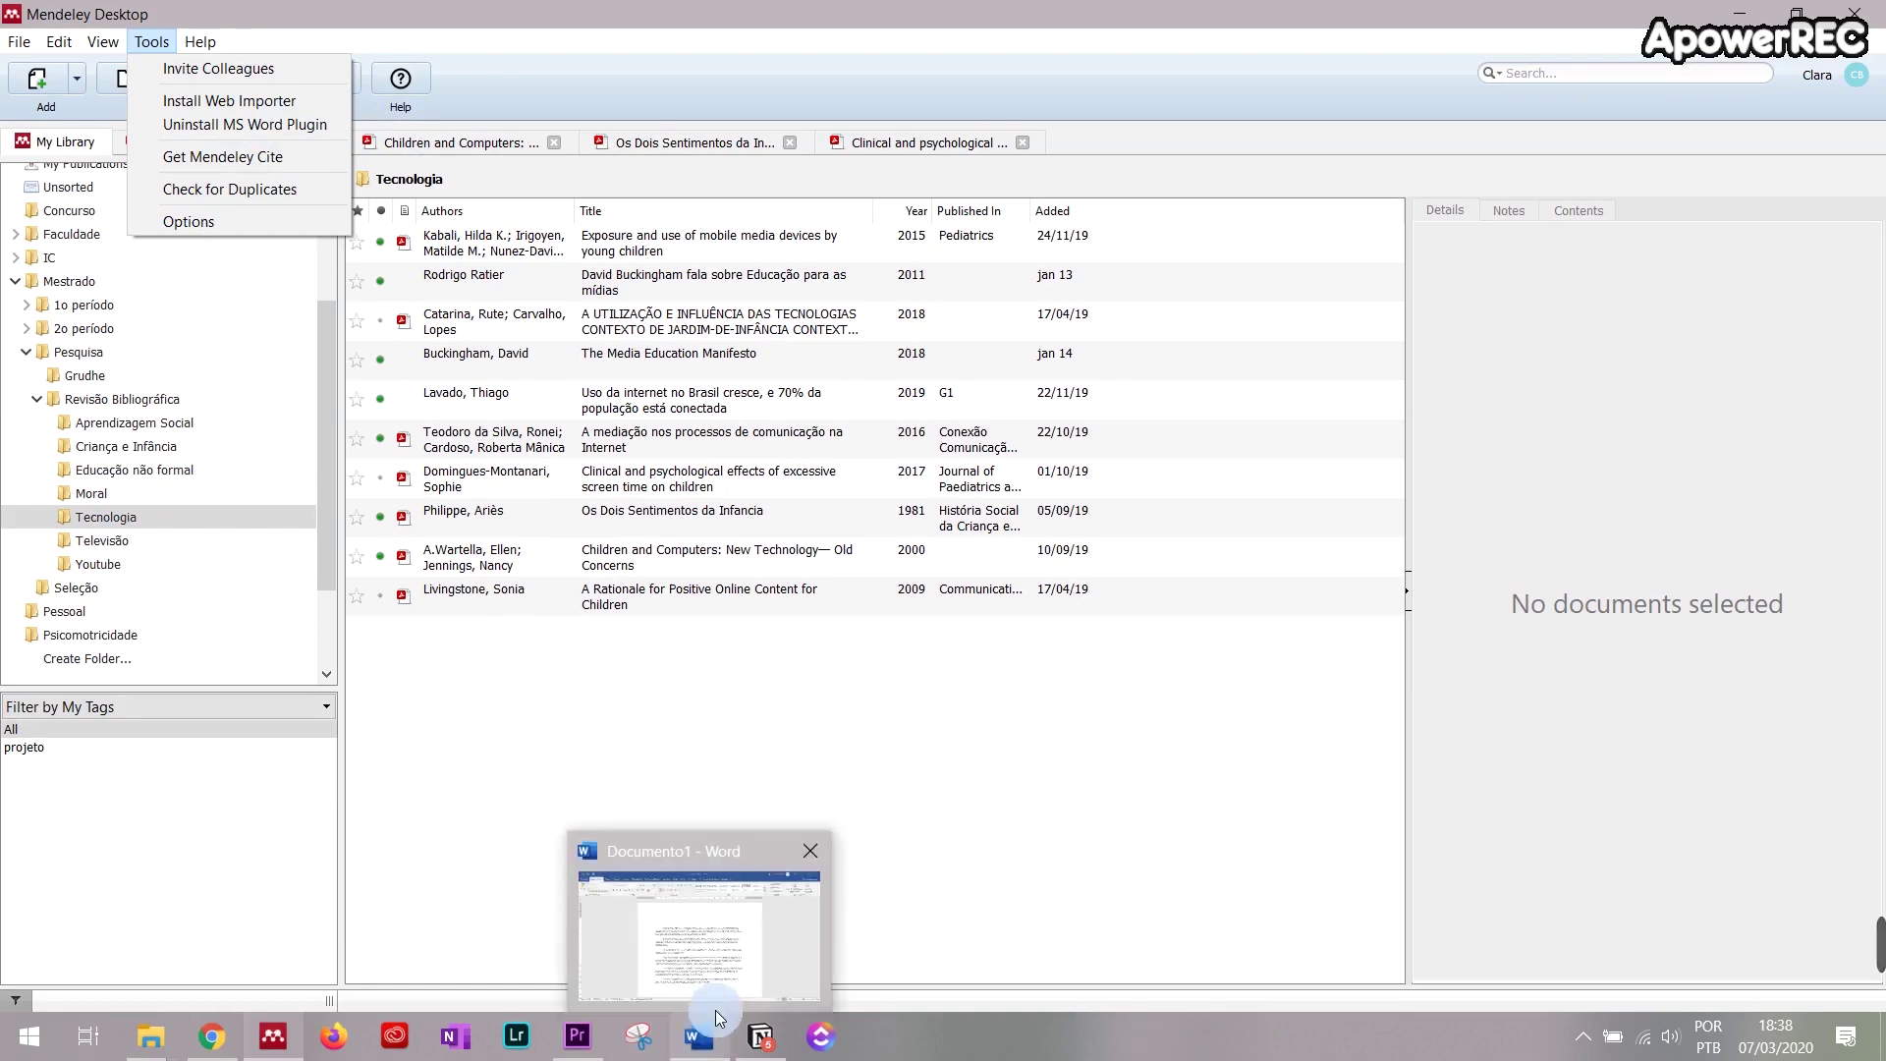
left_click(707, 1055)
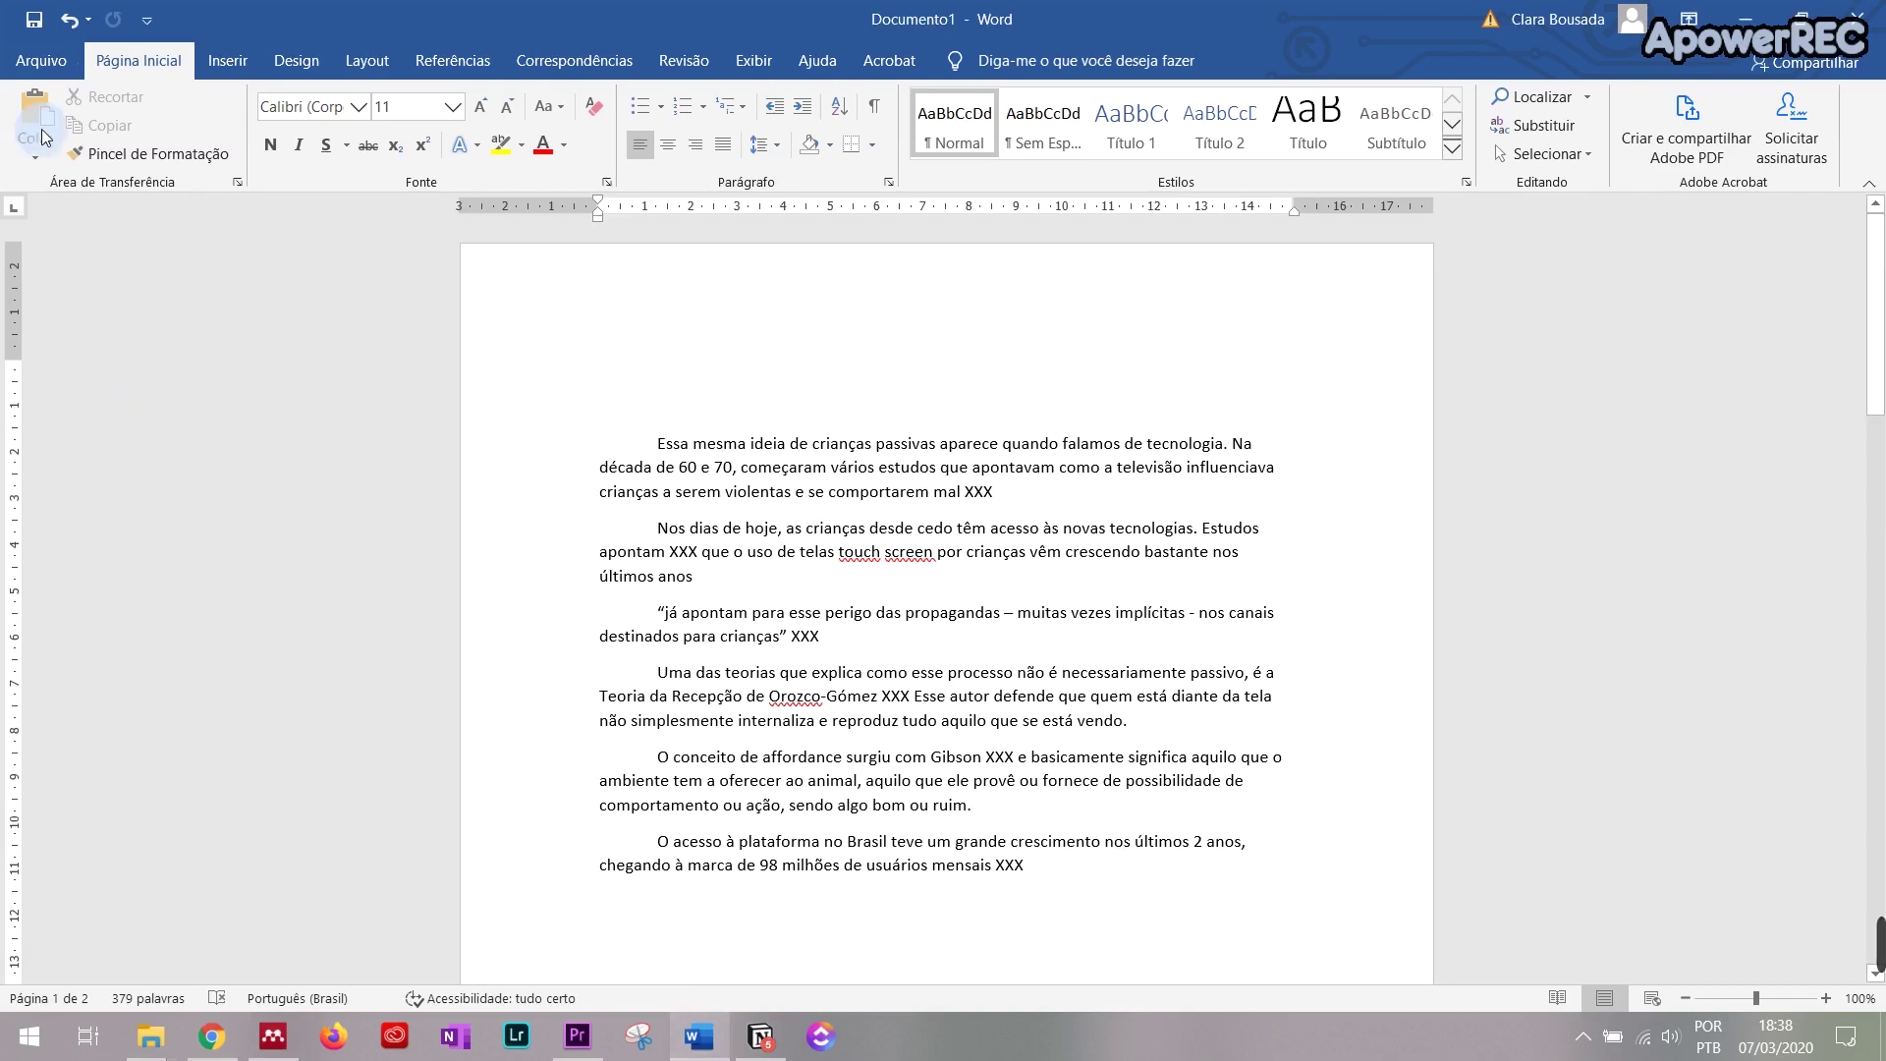
left_click(439, 67)
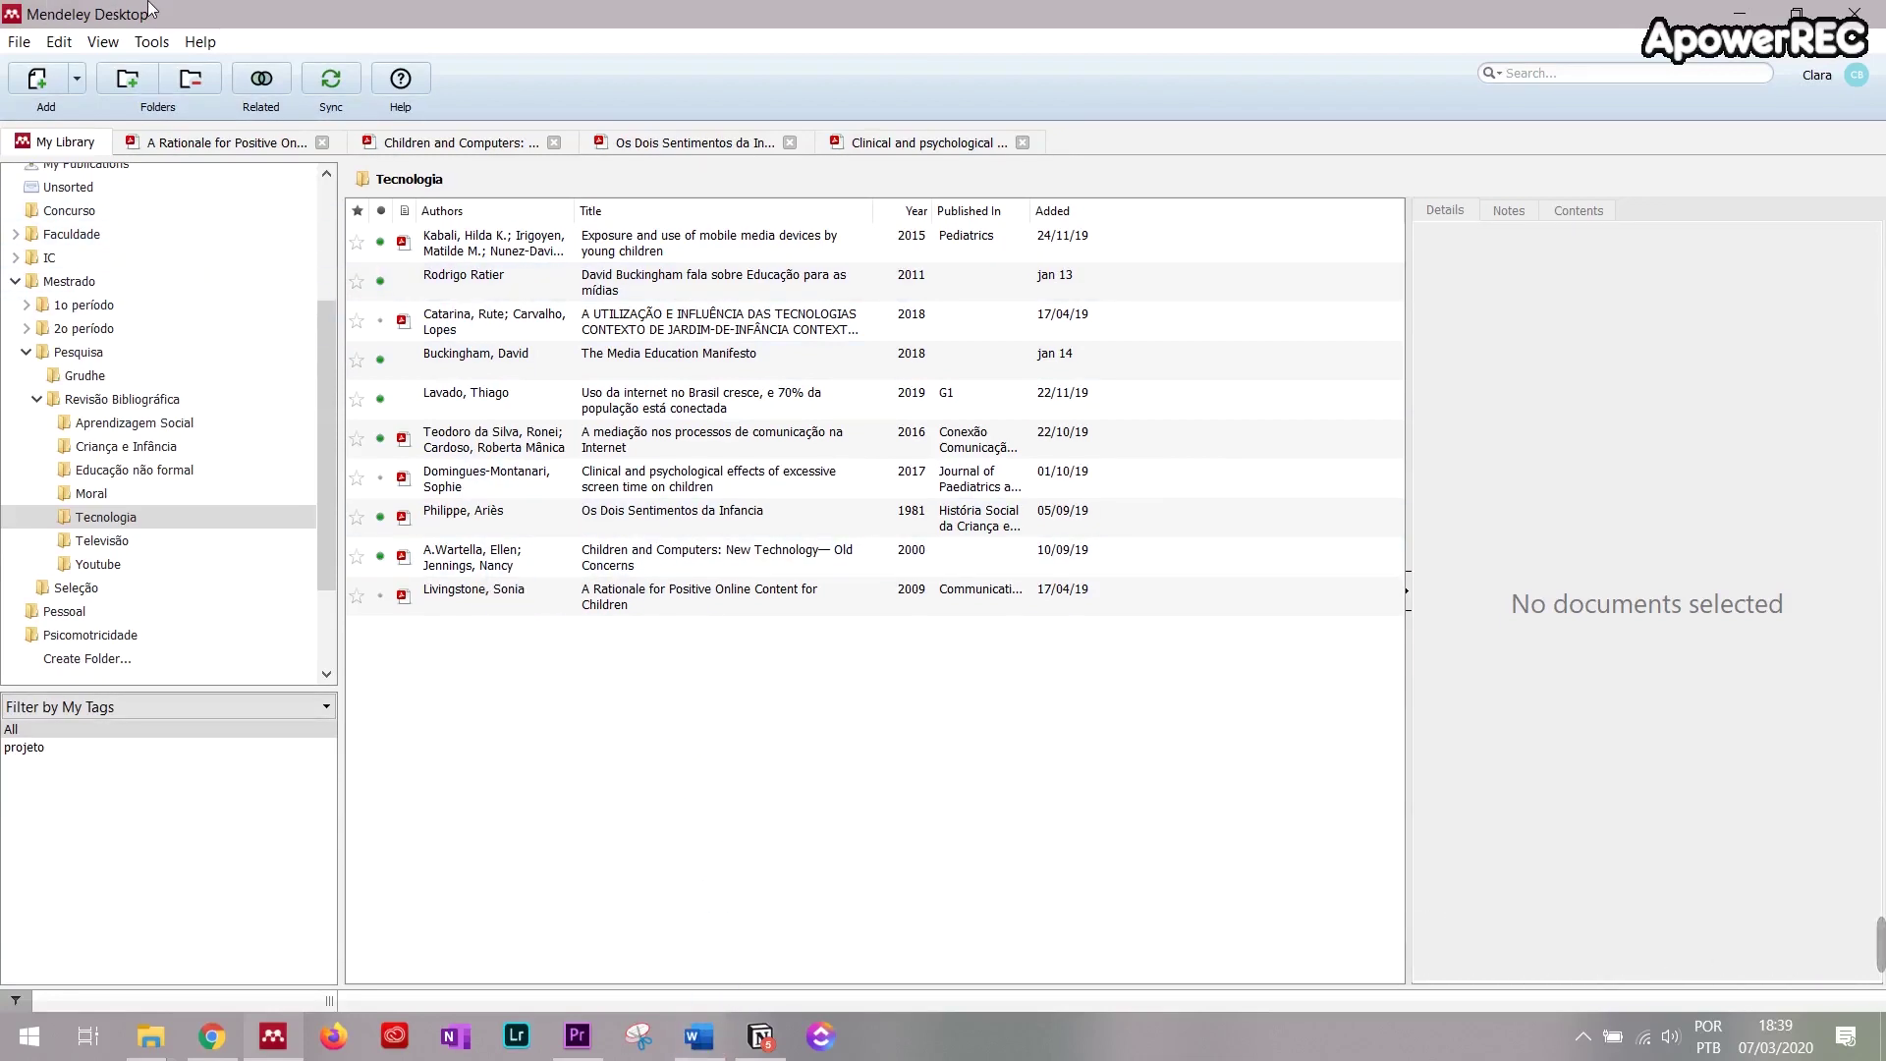
Step: Open the full citation style manager in Mendeley and look through the installed styles
left_click(100, 45)
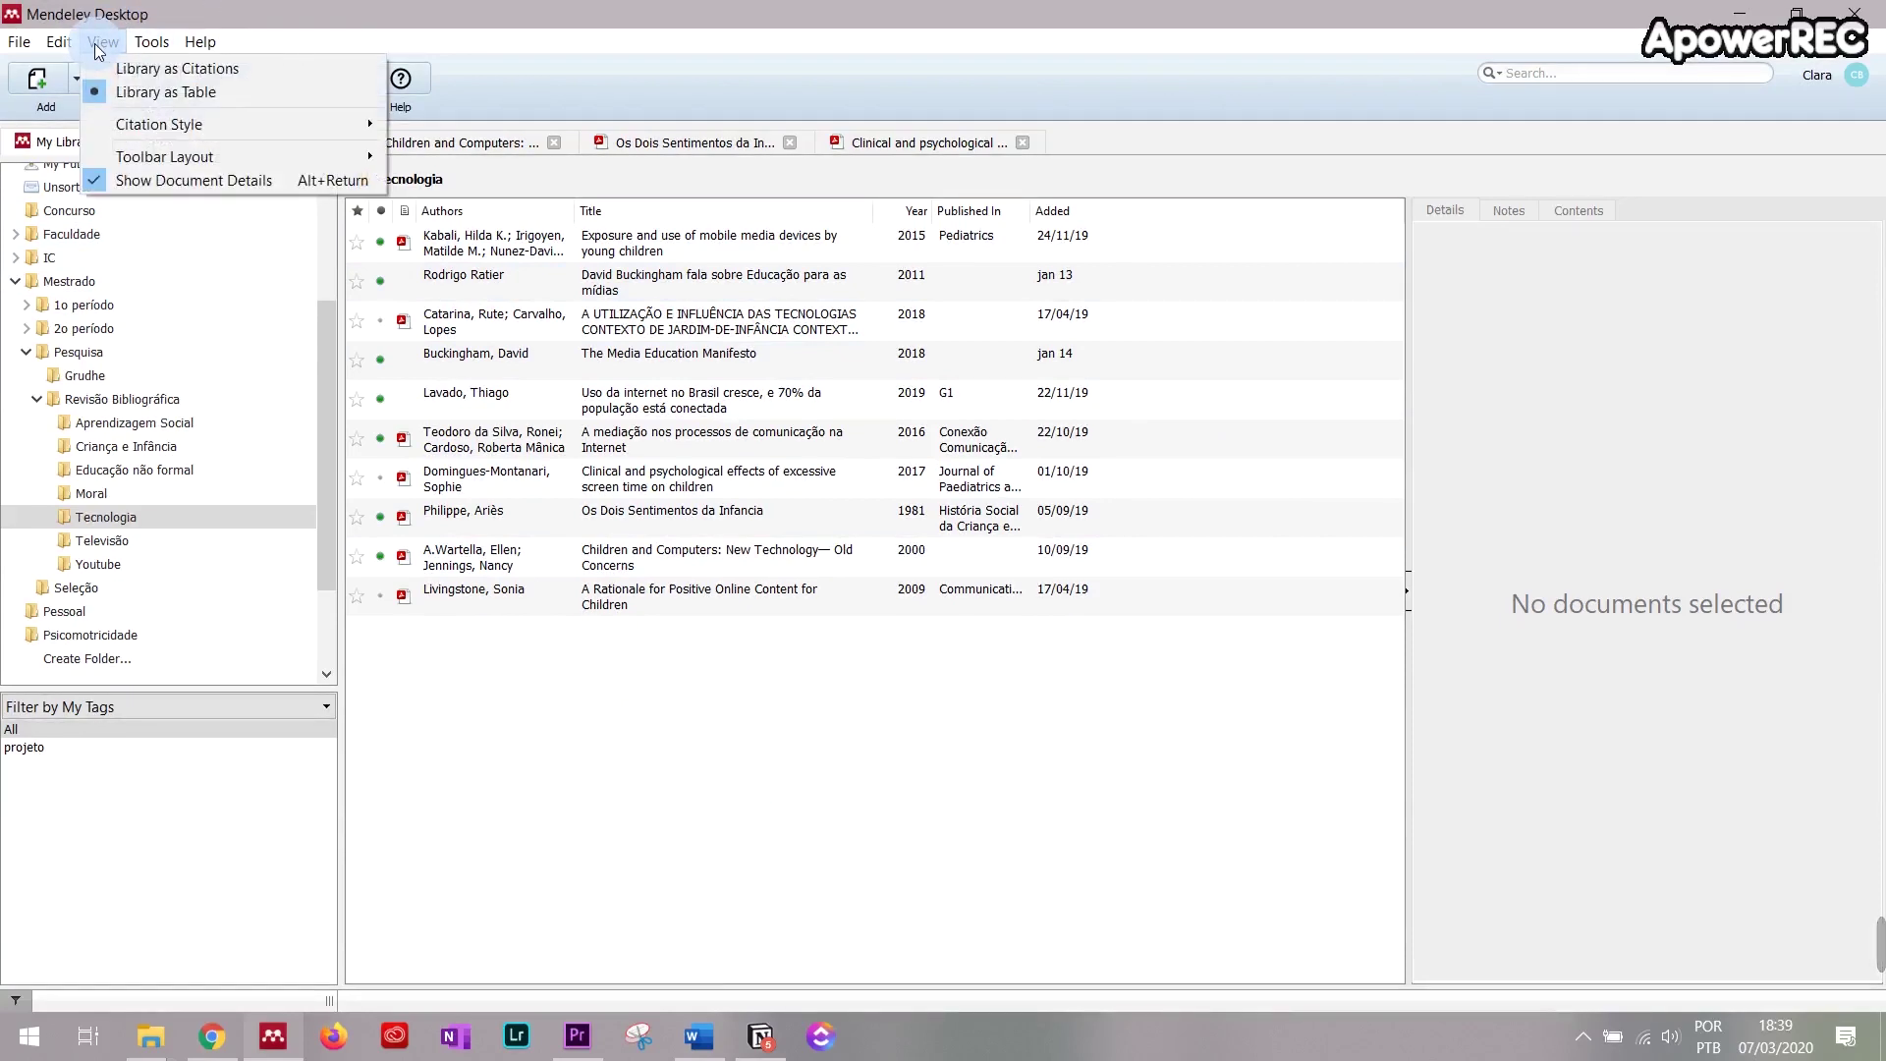
left_click(101, 45)
left_click(111, 45)
left_click(289, 122)
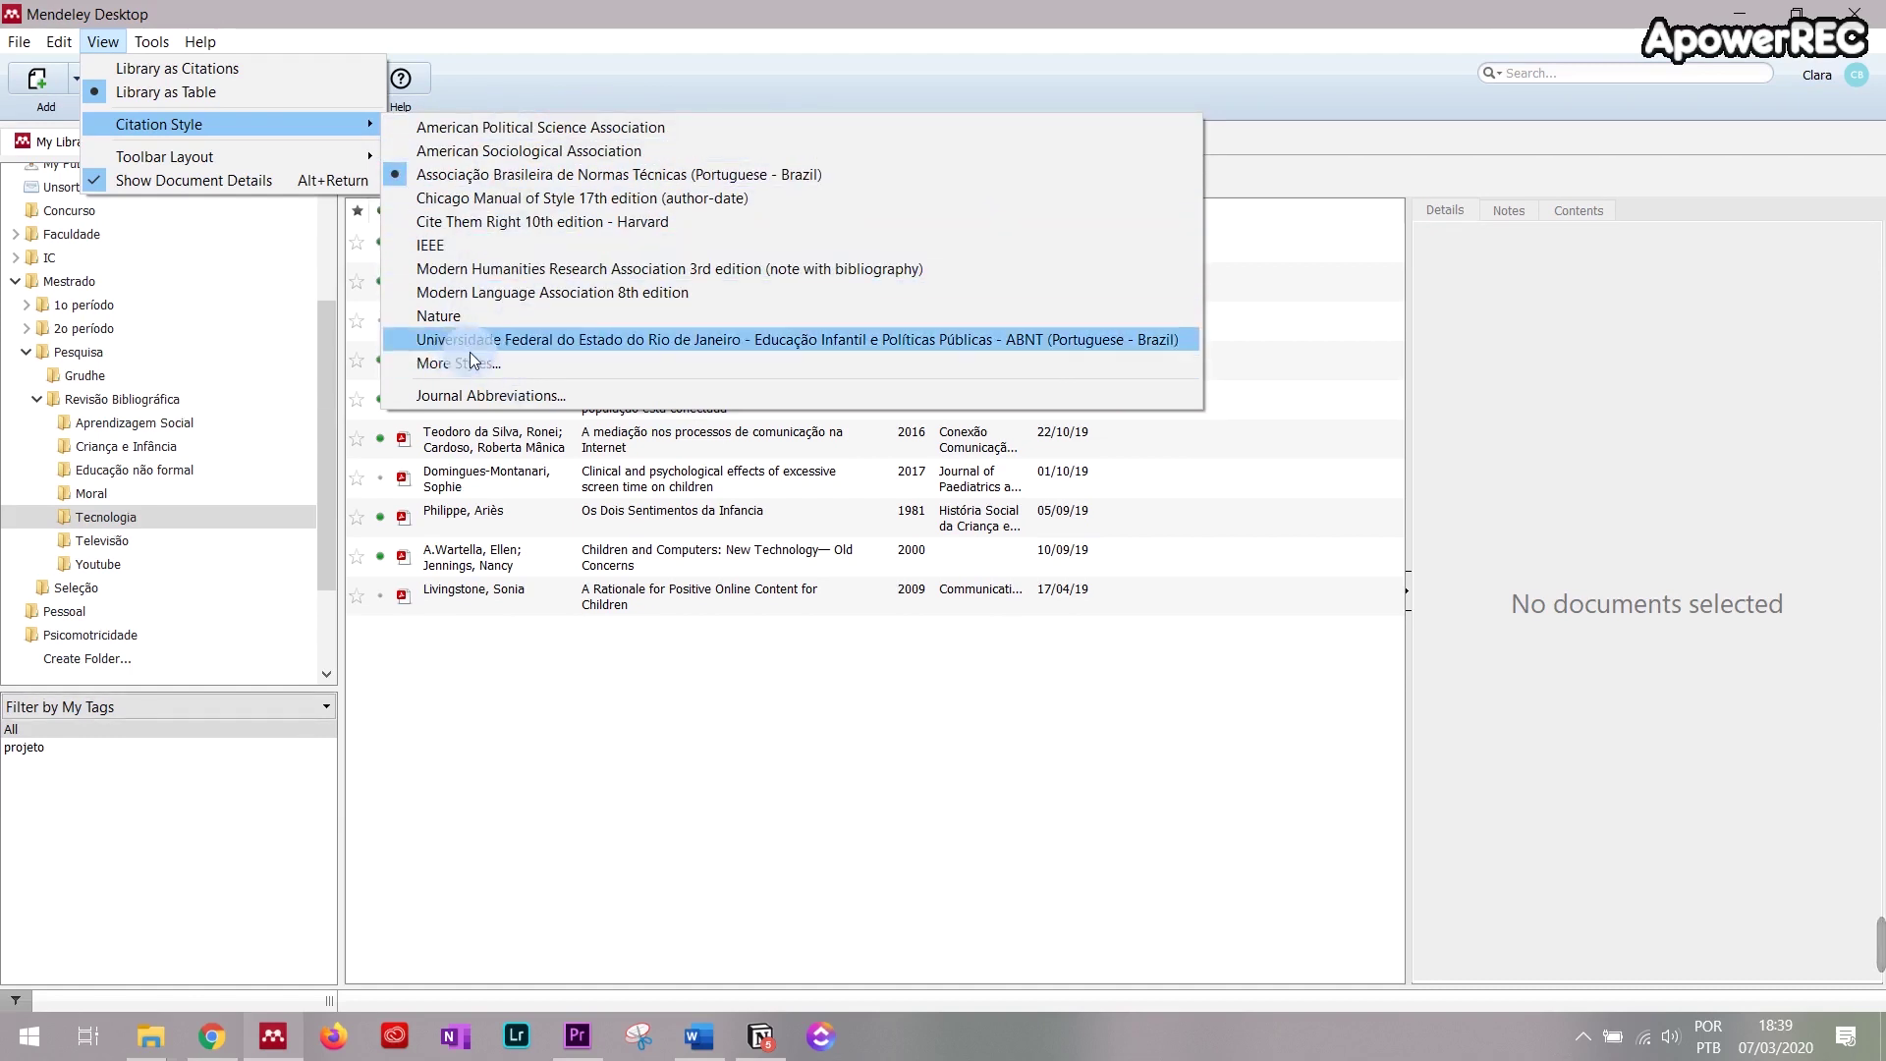
left_click(523, 367)
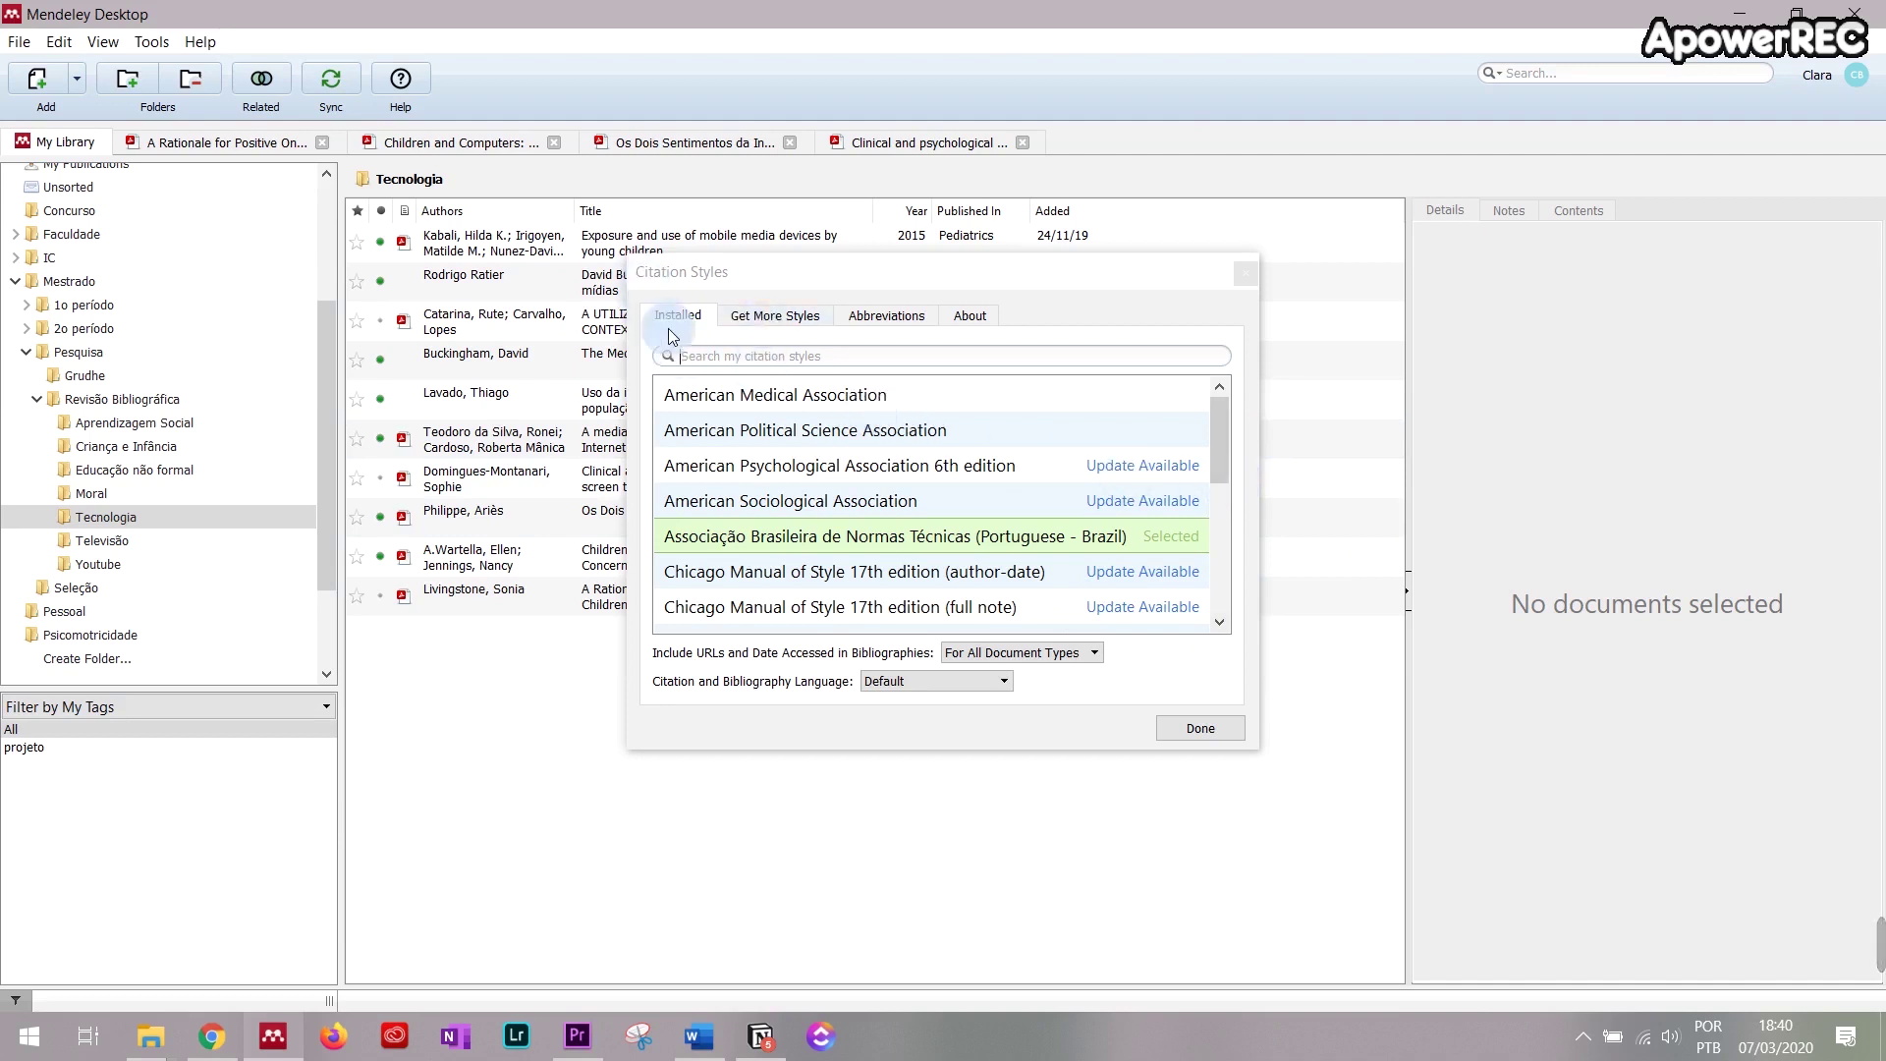
left_click(686, 282)
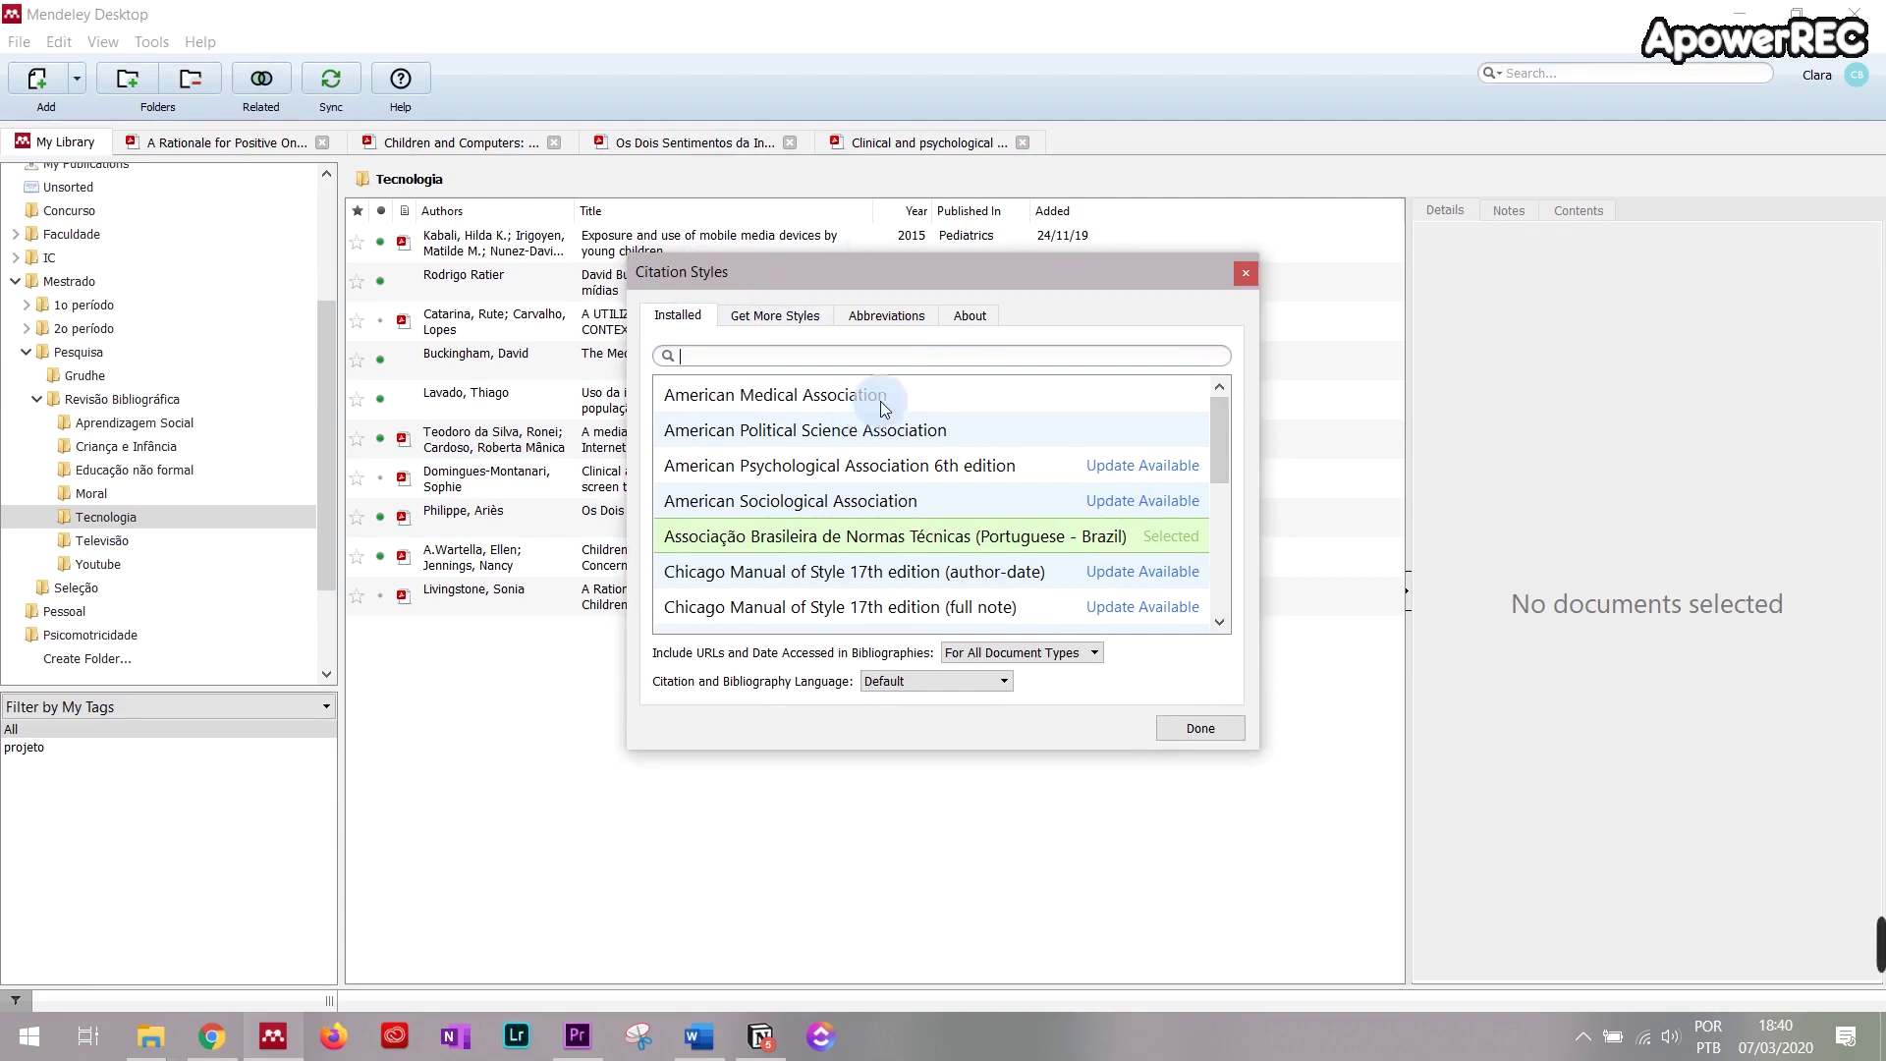
left_click(775, 319)
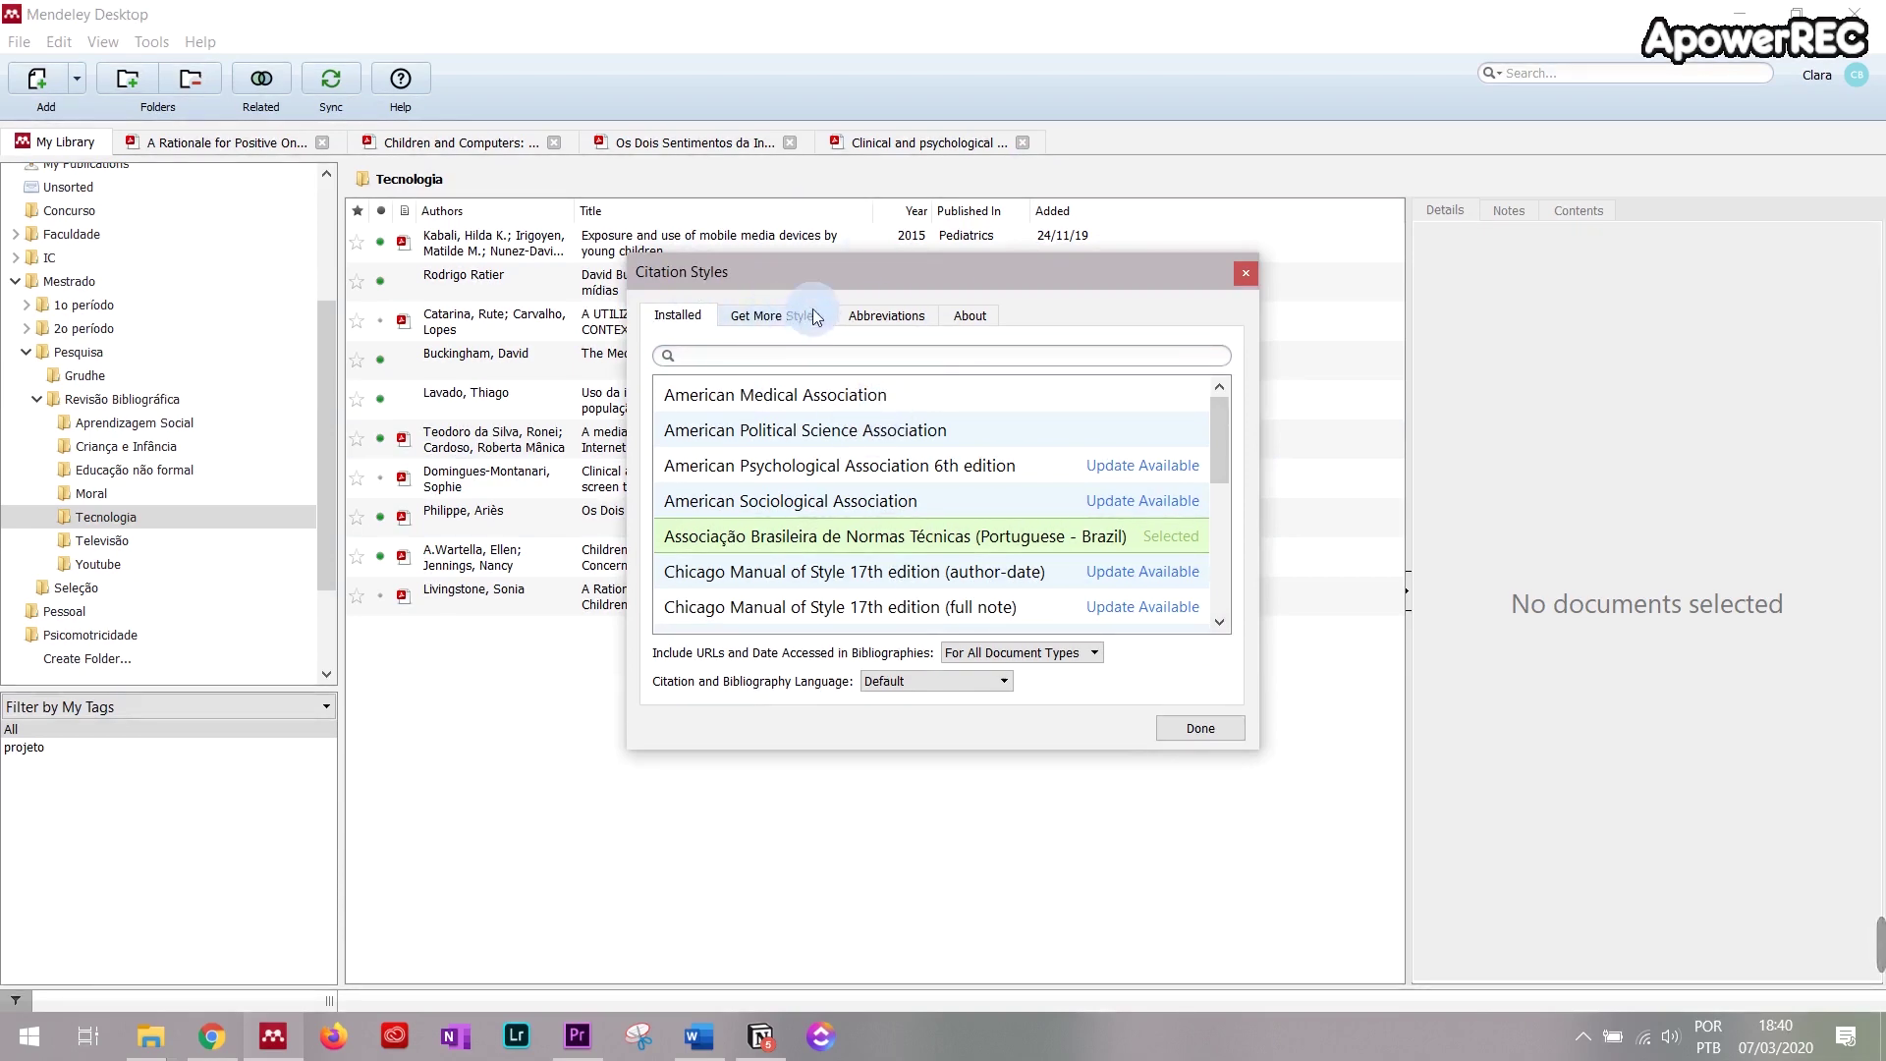
scroll(939, 526, "down", 3)
scroll(939, 526, "down", 2)
scroll(941, 530, "up", 5)
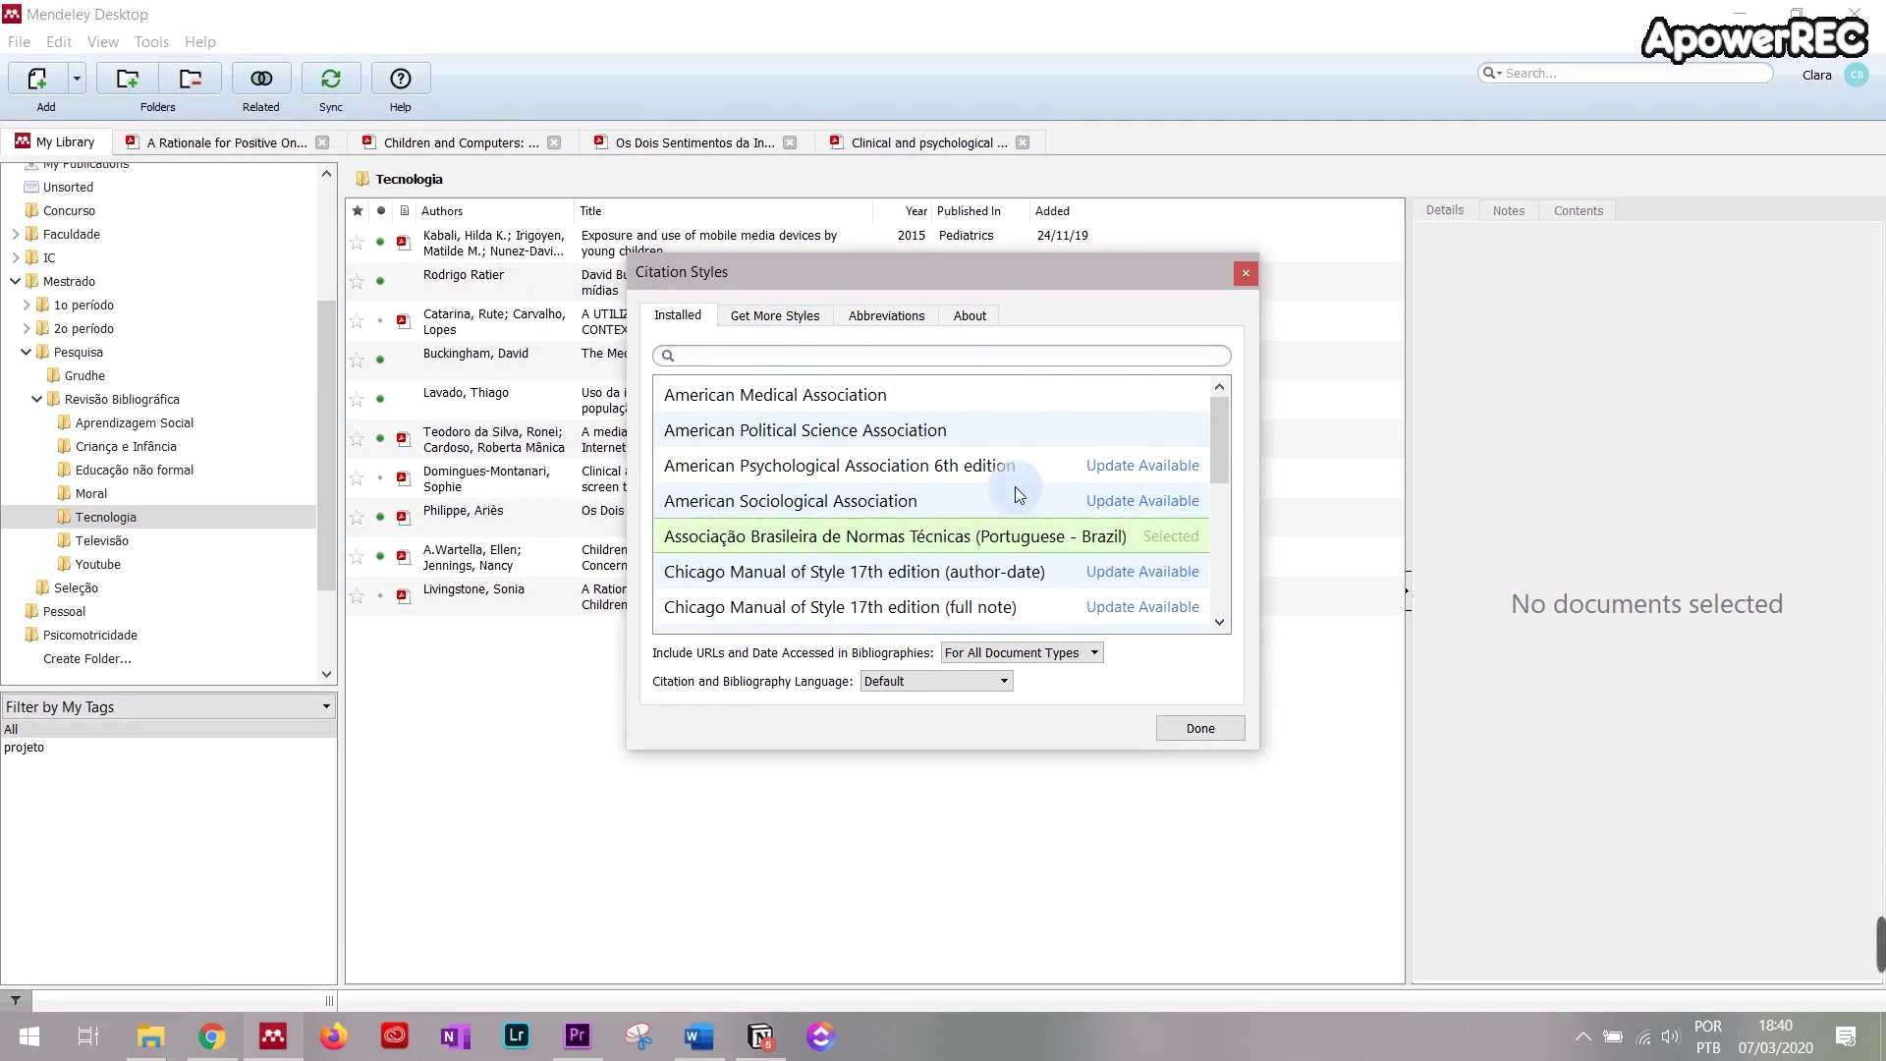
Step: Search the additional downloadable citation styles for "ABNT" and look through the matching styles
left_click(786, 318)
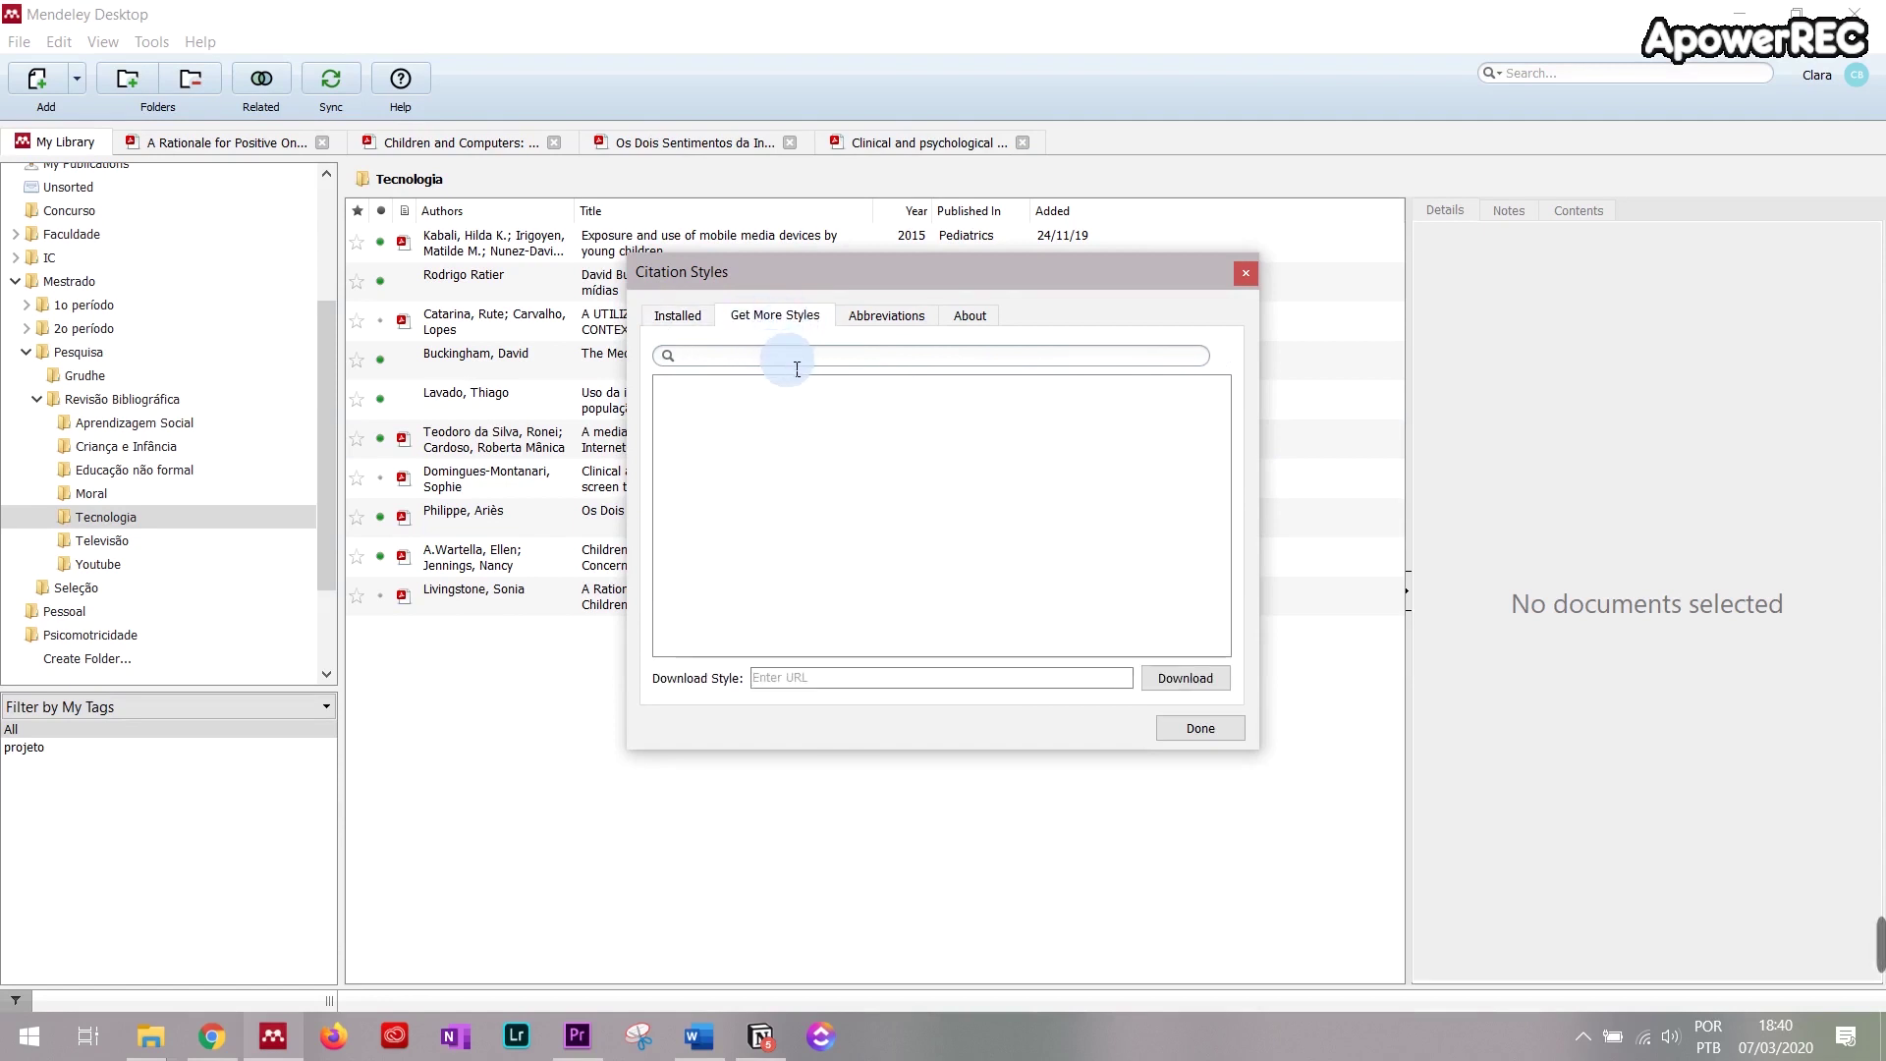
type("ABNT")
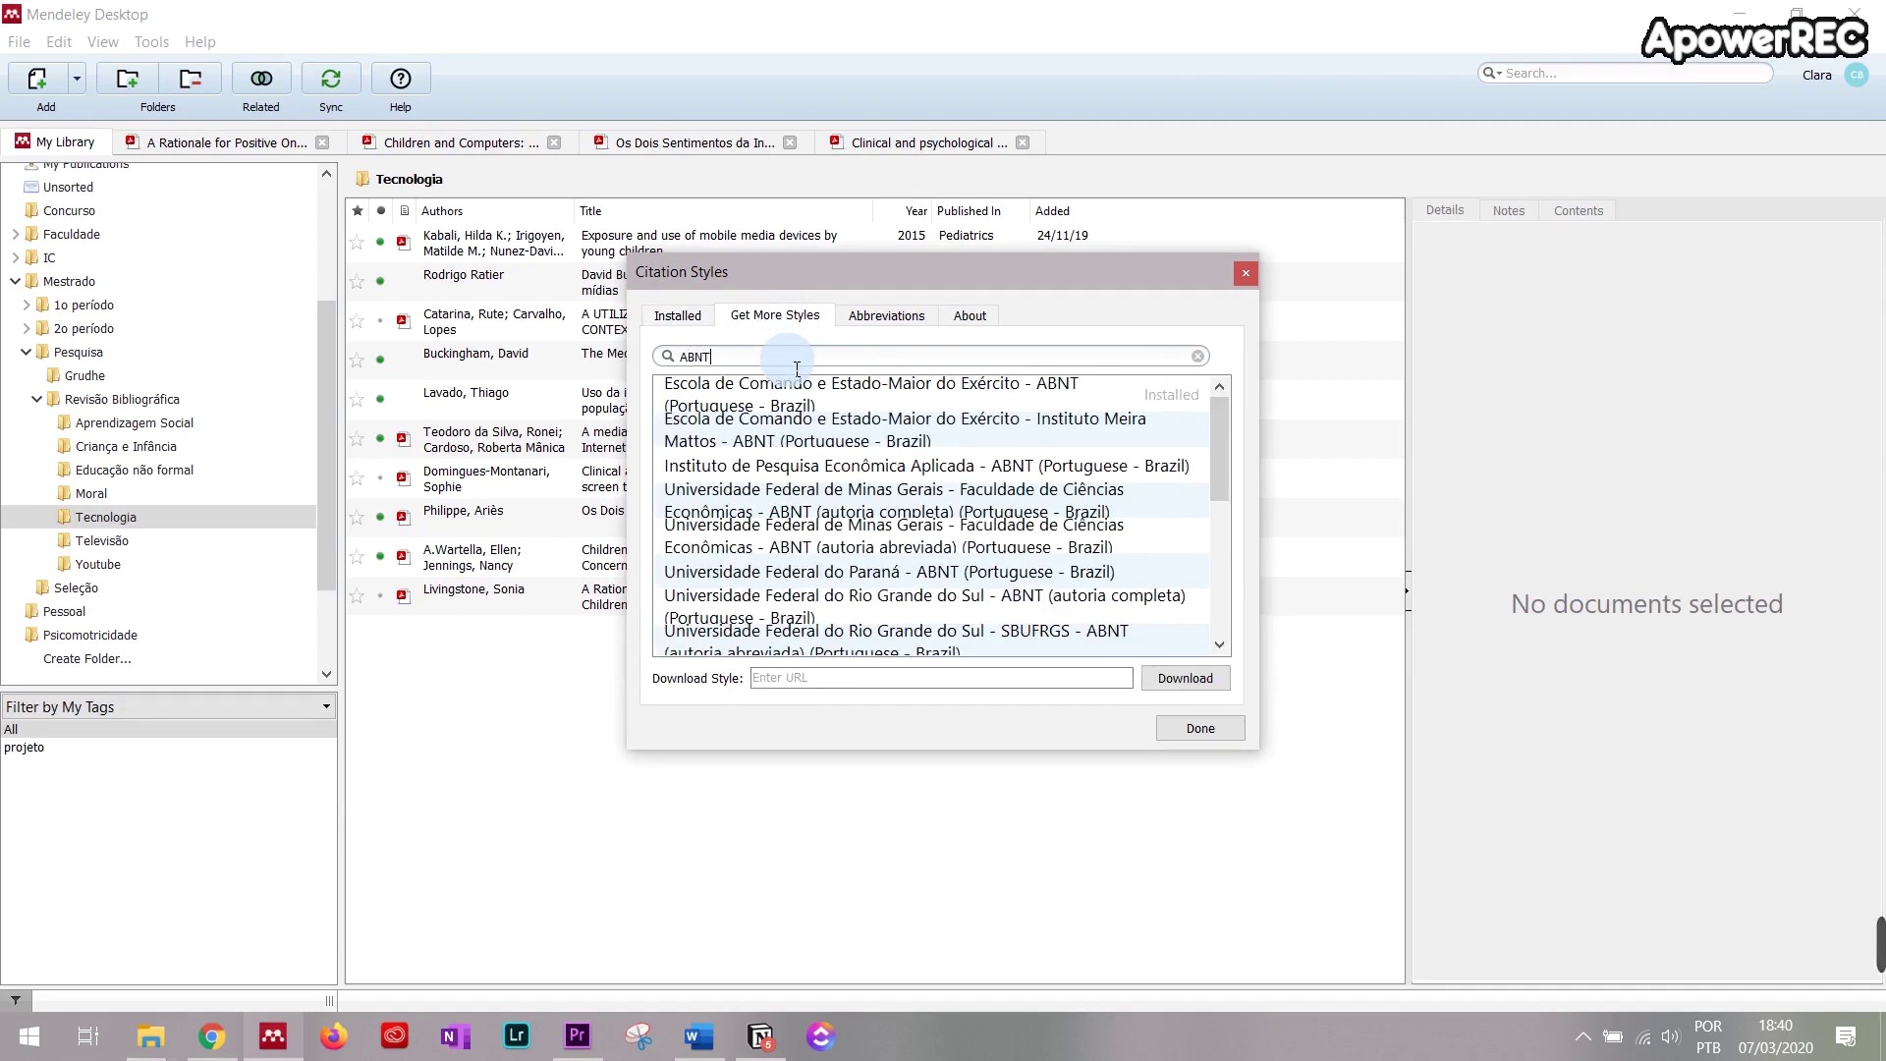
scroll(1134, 527, "down", 5)
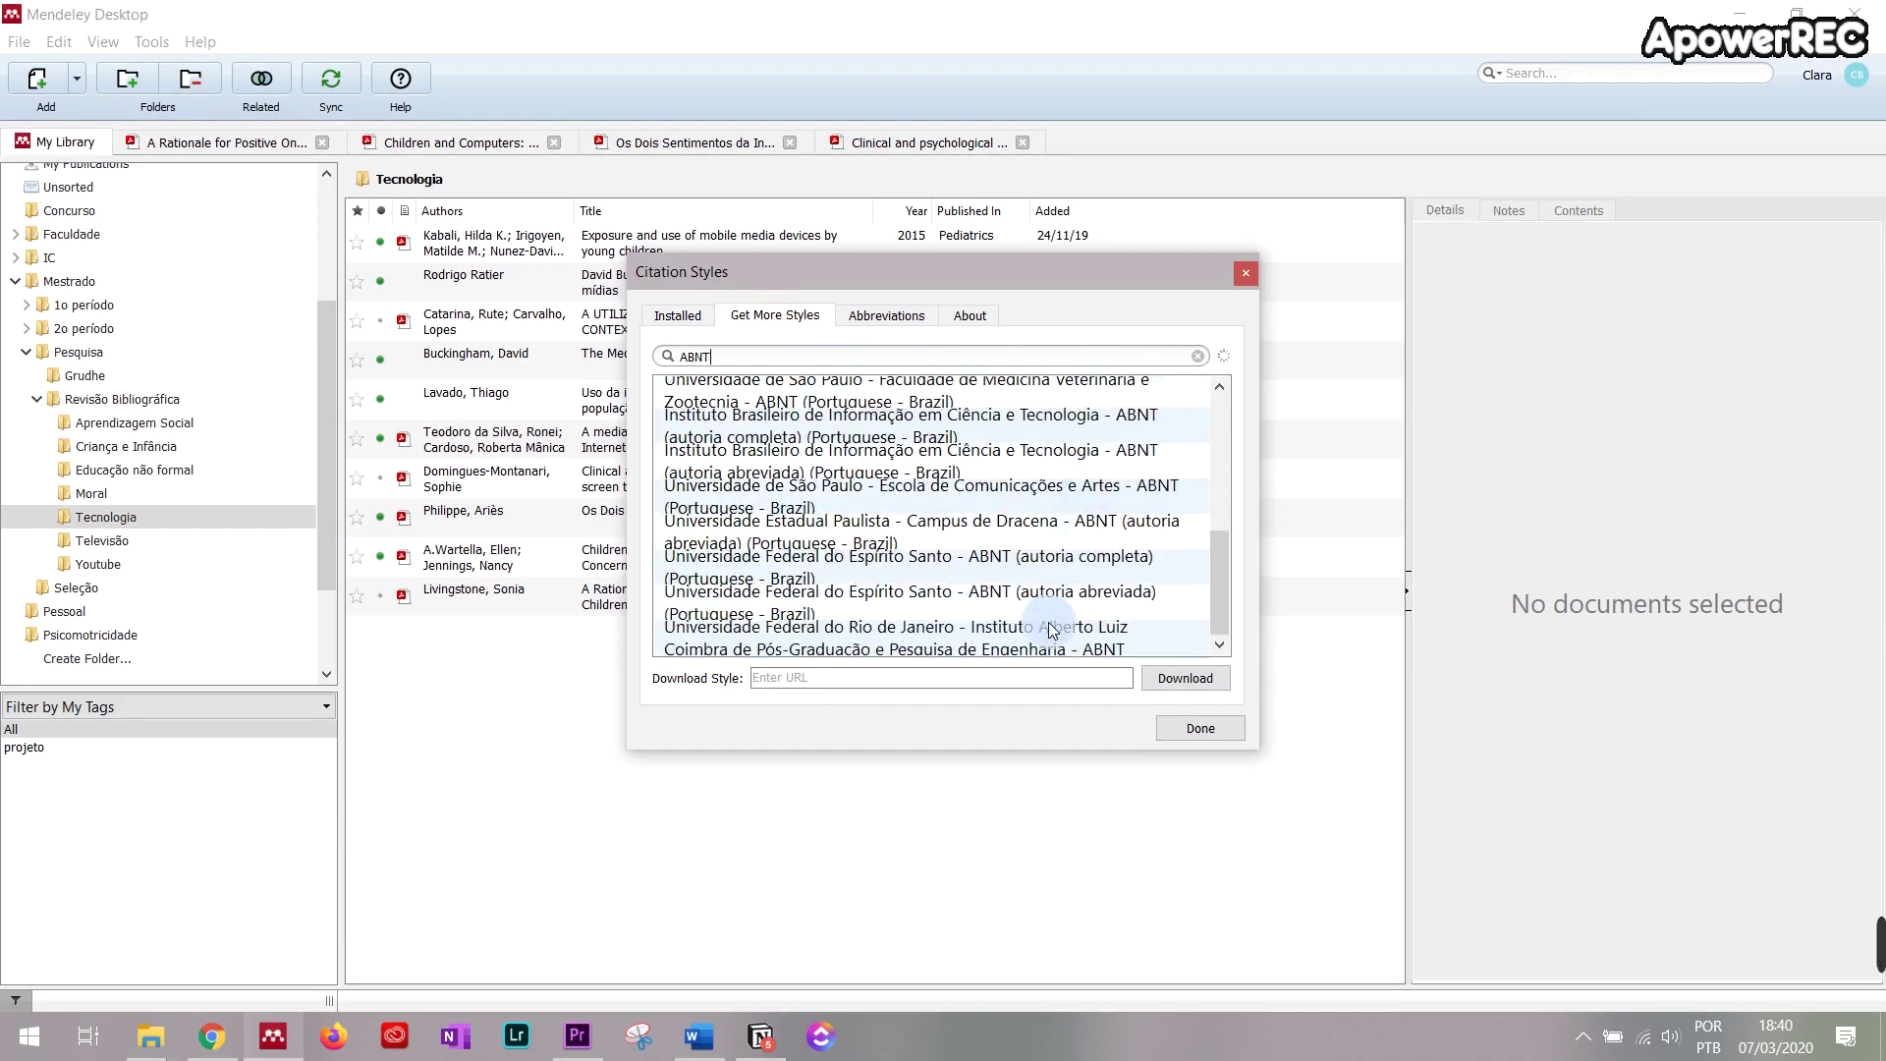
scroll(865, 580, "up", 5)
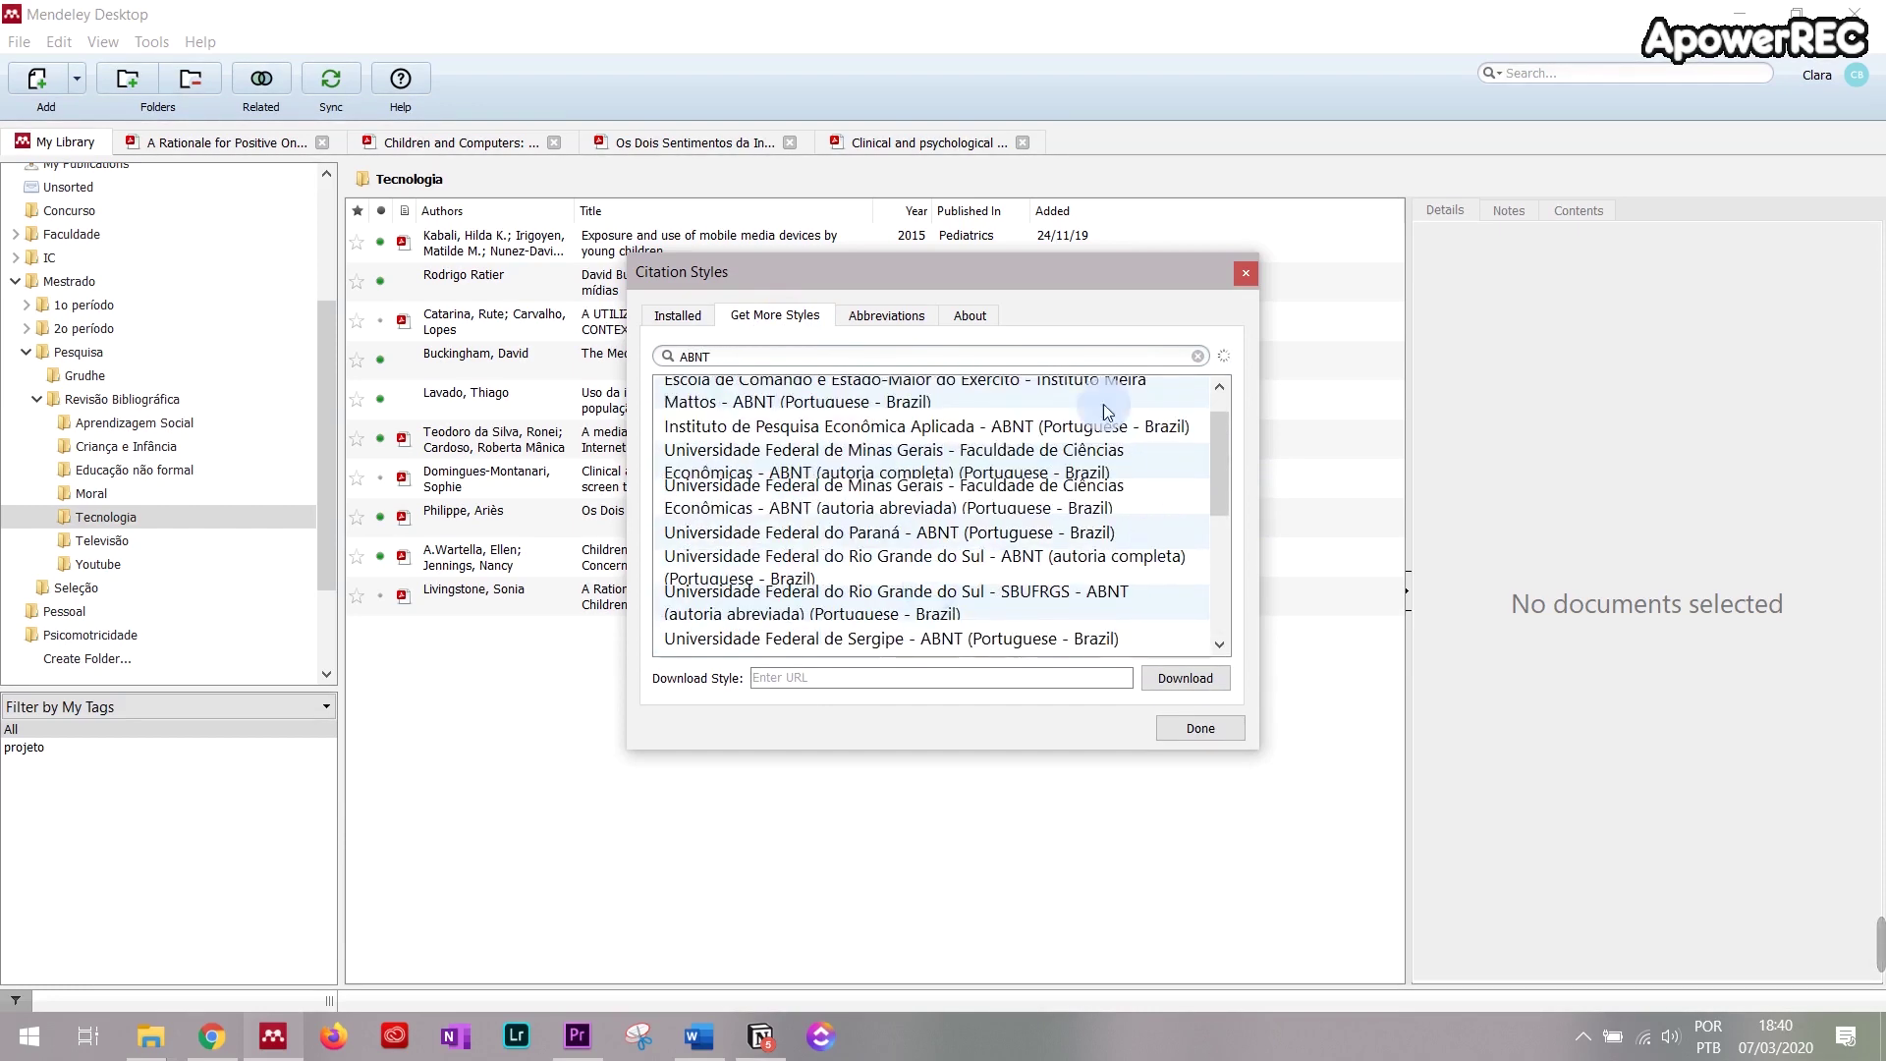
scroll(806, 491, "up", 2)
Step: Replace the style search text with "associação br"
double_click(727, 357)
key("BackSpace")
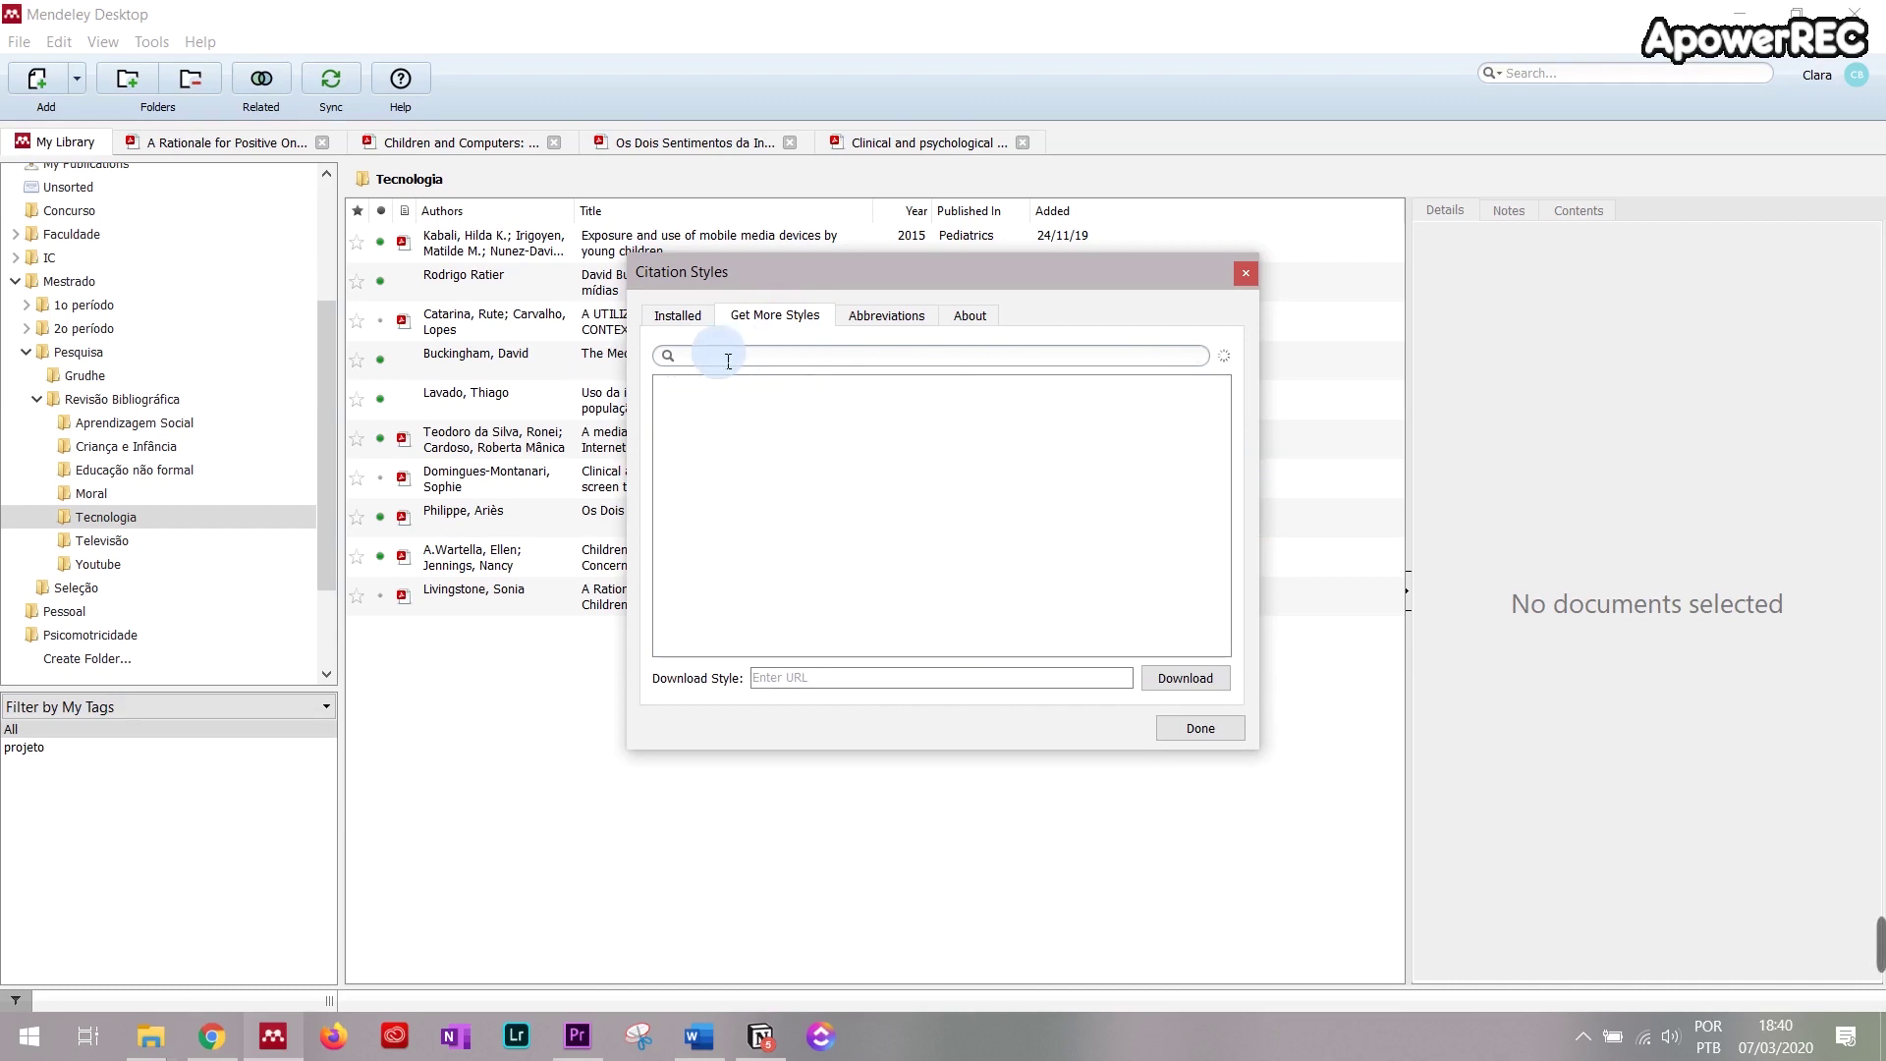
key("BackSpace")
type("sso")
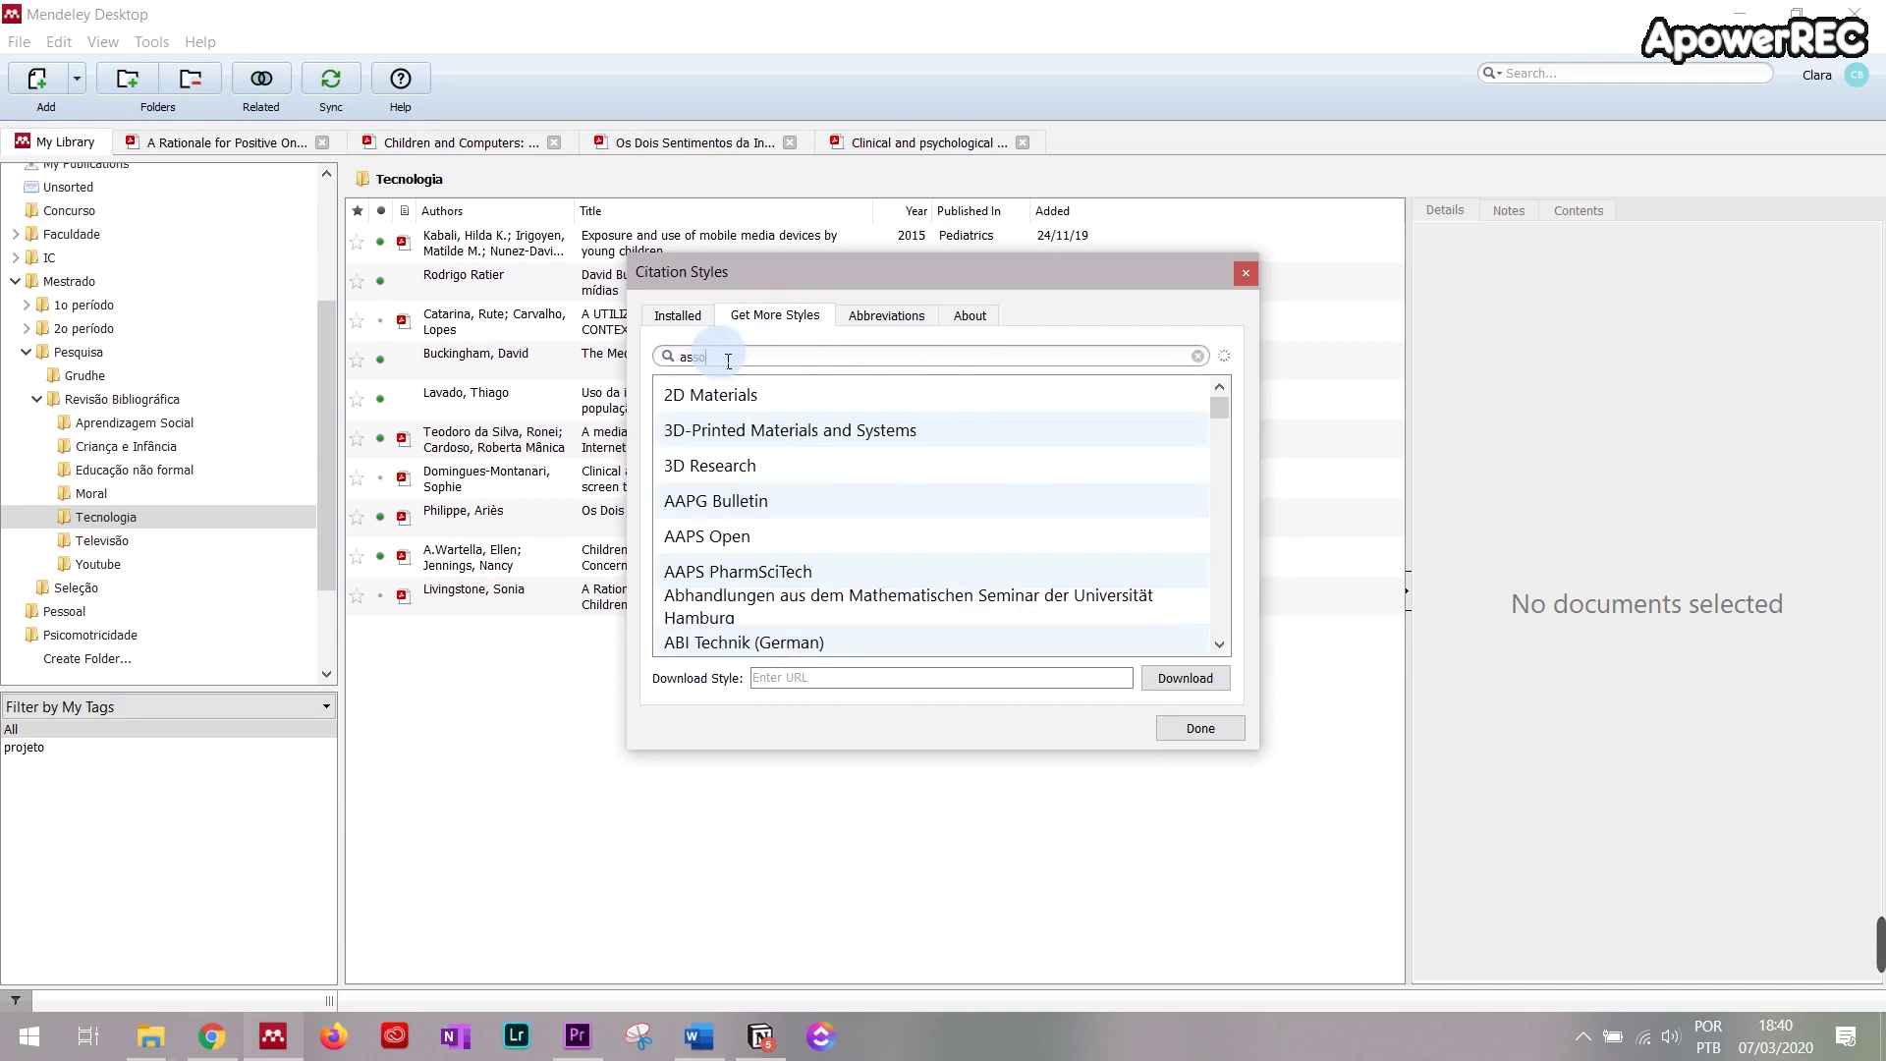
type("ciação v")
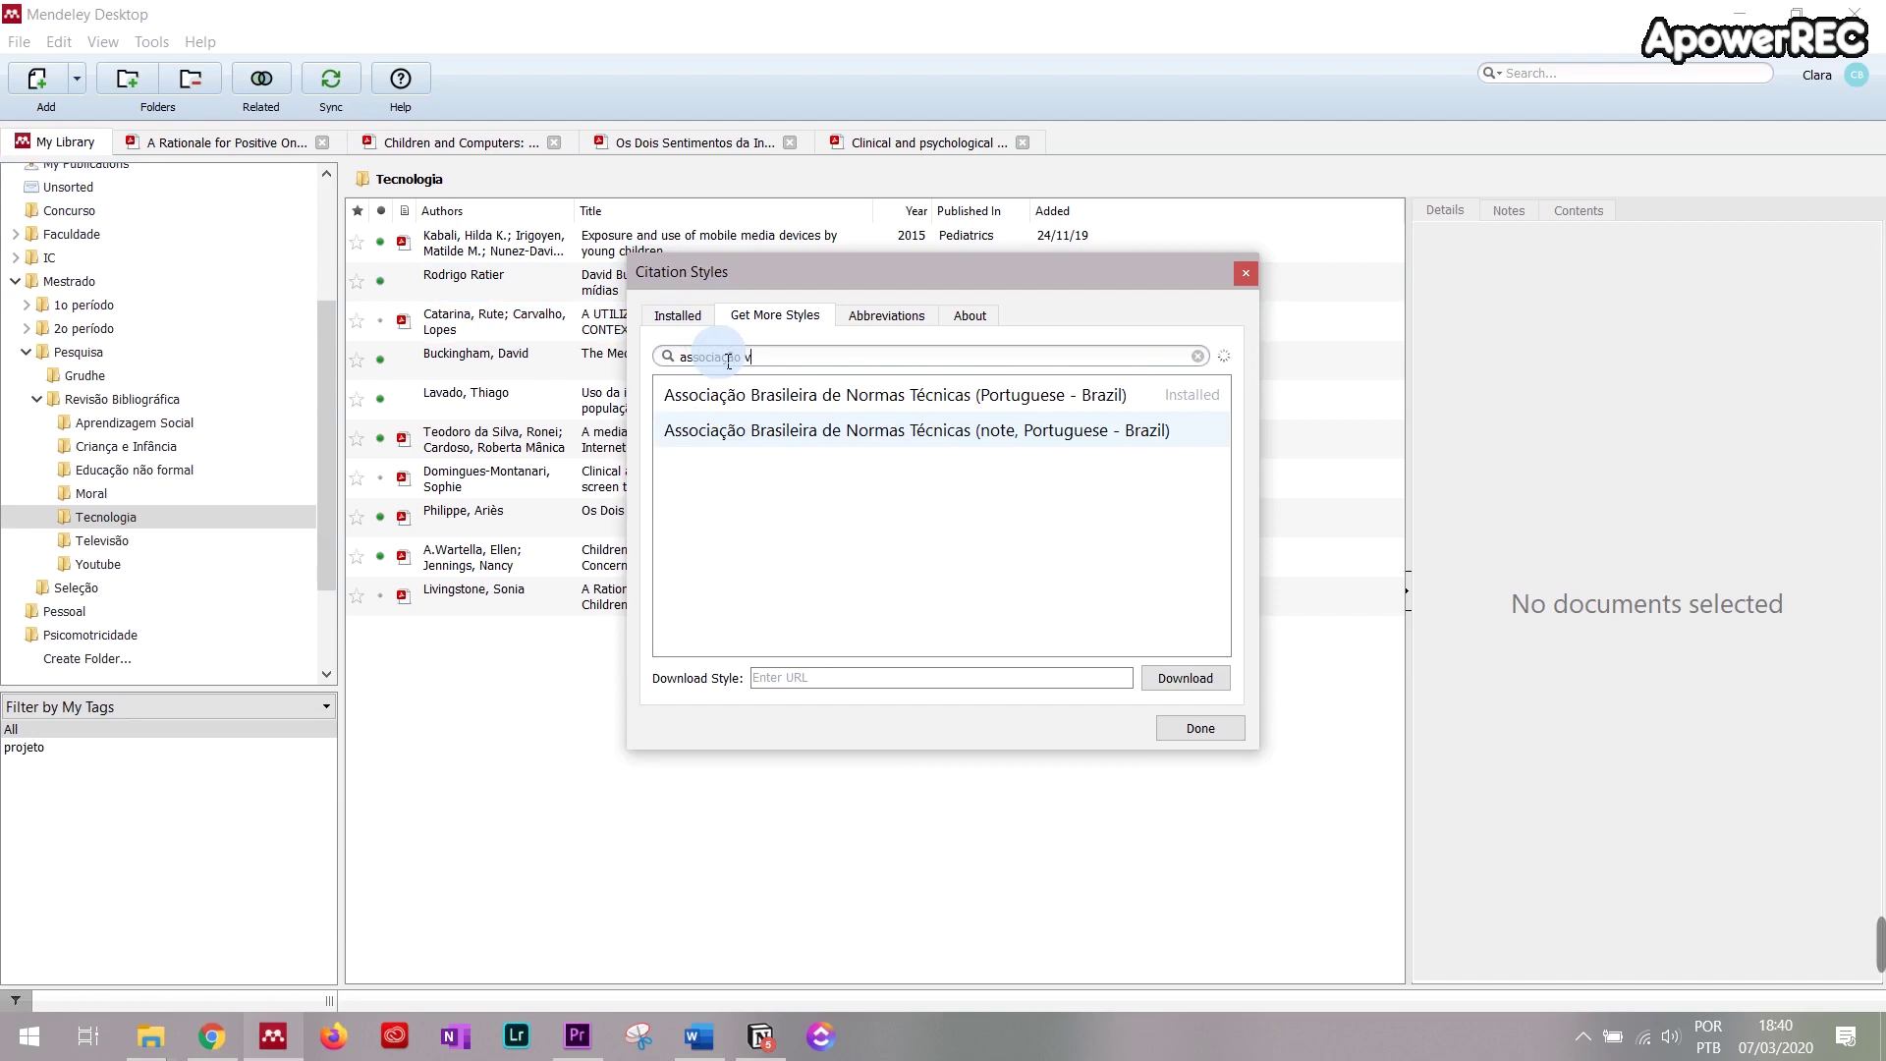
key("BackSpace")
type("br")
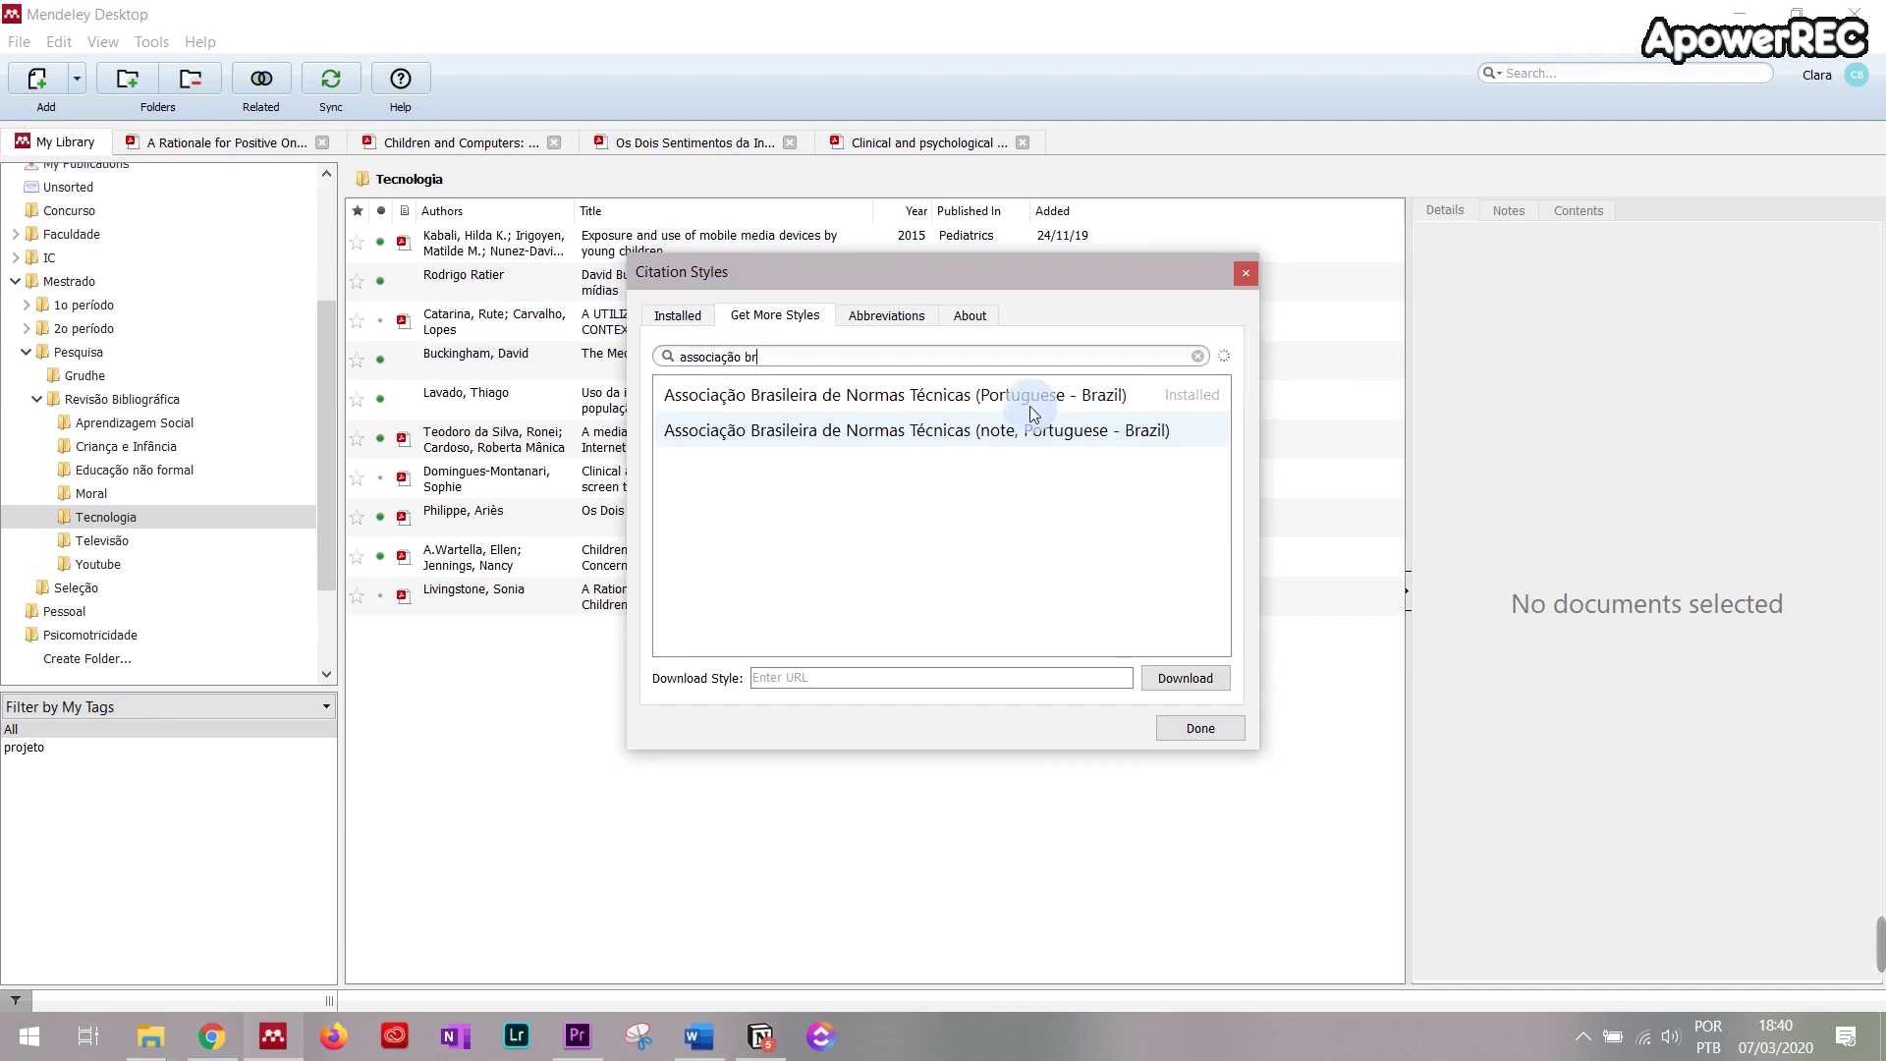
Step: Use the style Associação Brasileira de Normas Técnicas (Portuguese - Brazil), check it among the installed styles, and close the style manager
left_click(921, 407)
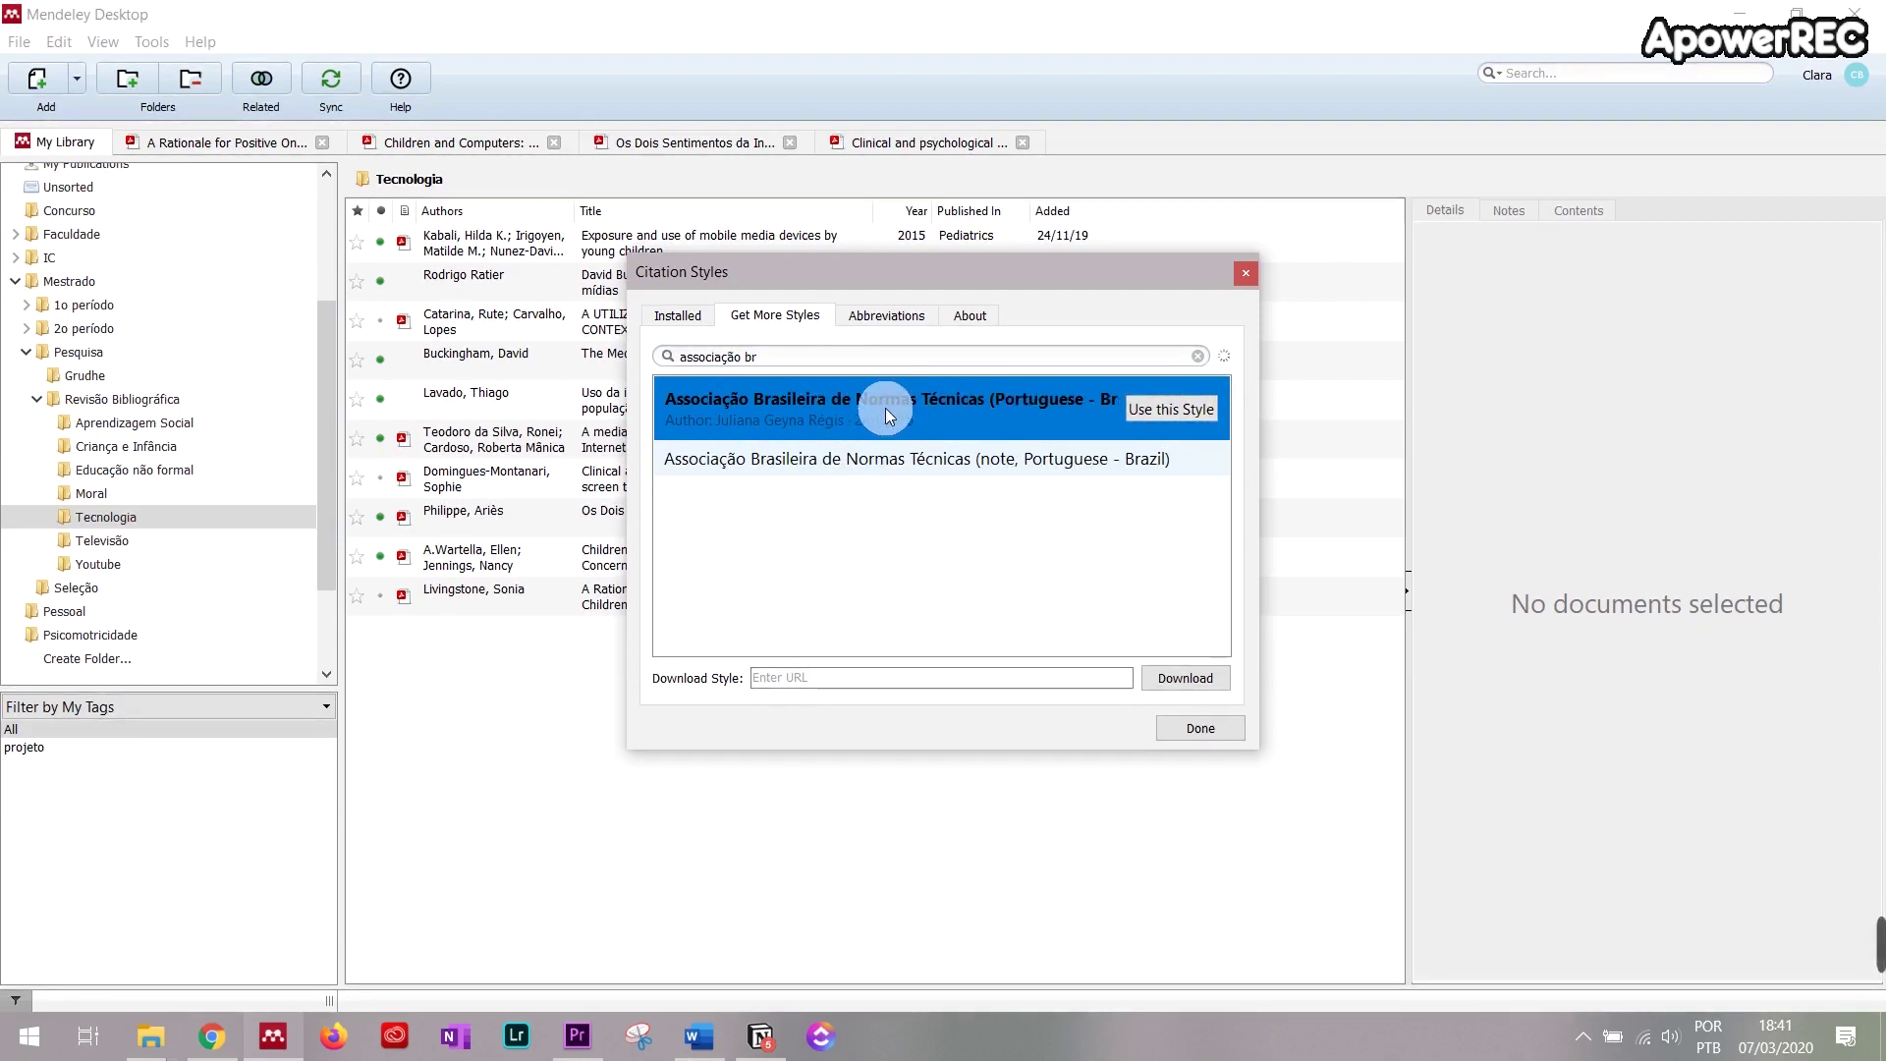
left_click(1169, 418)
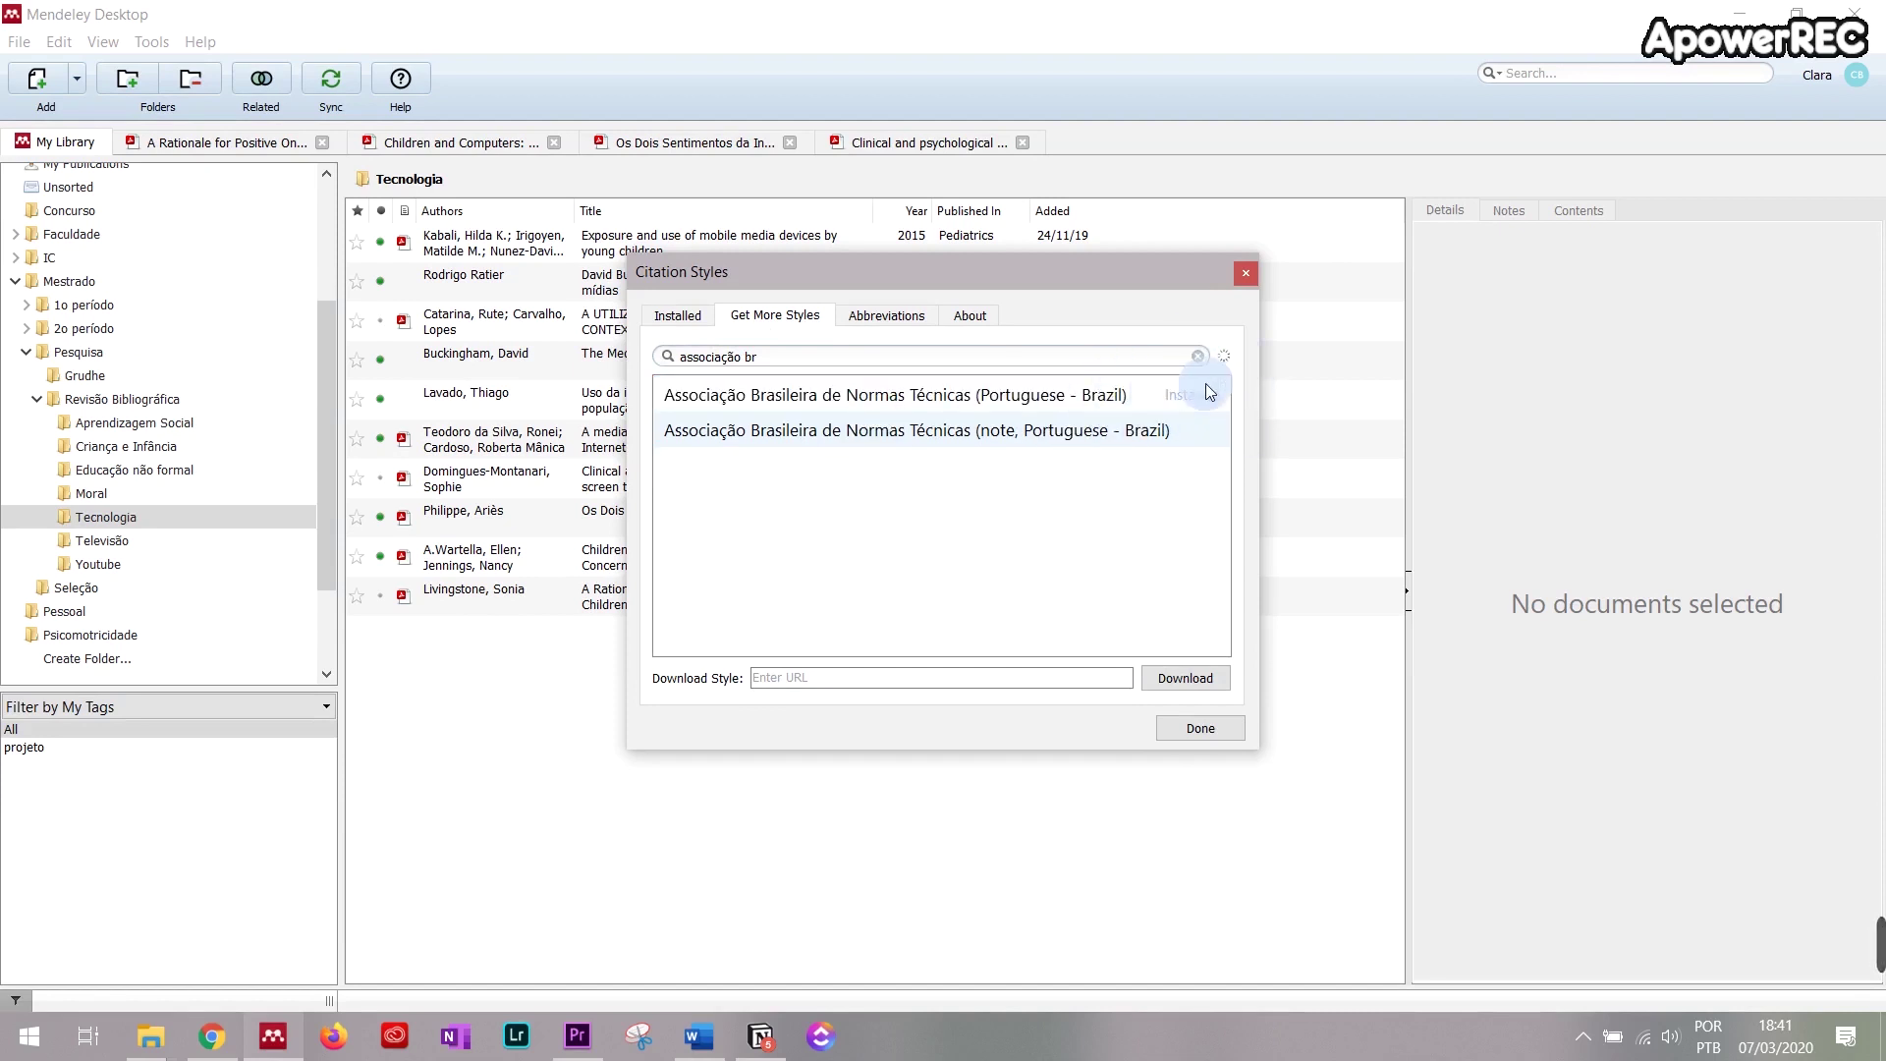
left_click(676, 315)
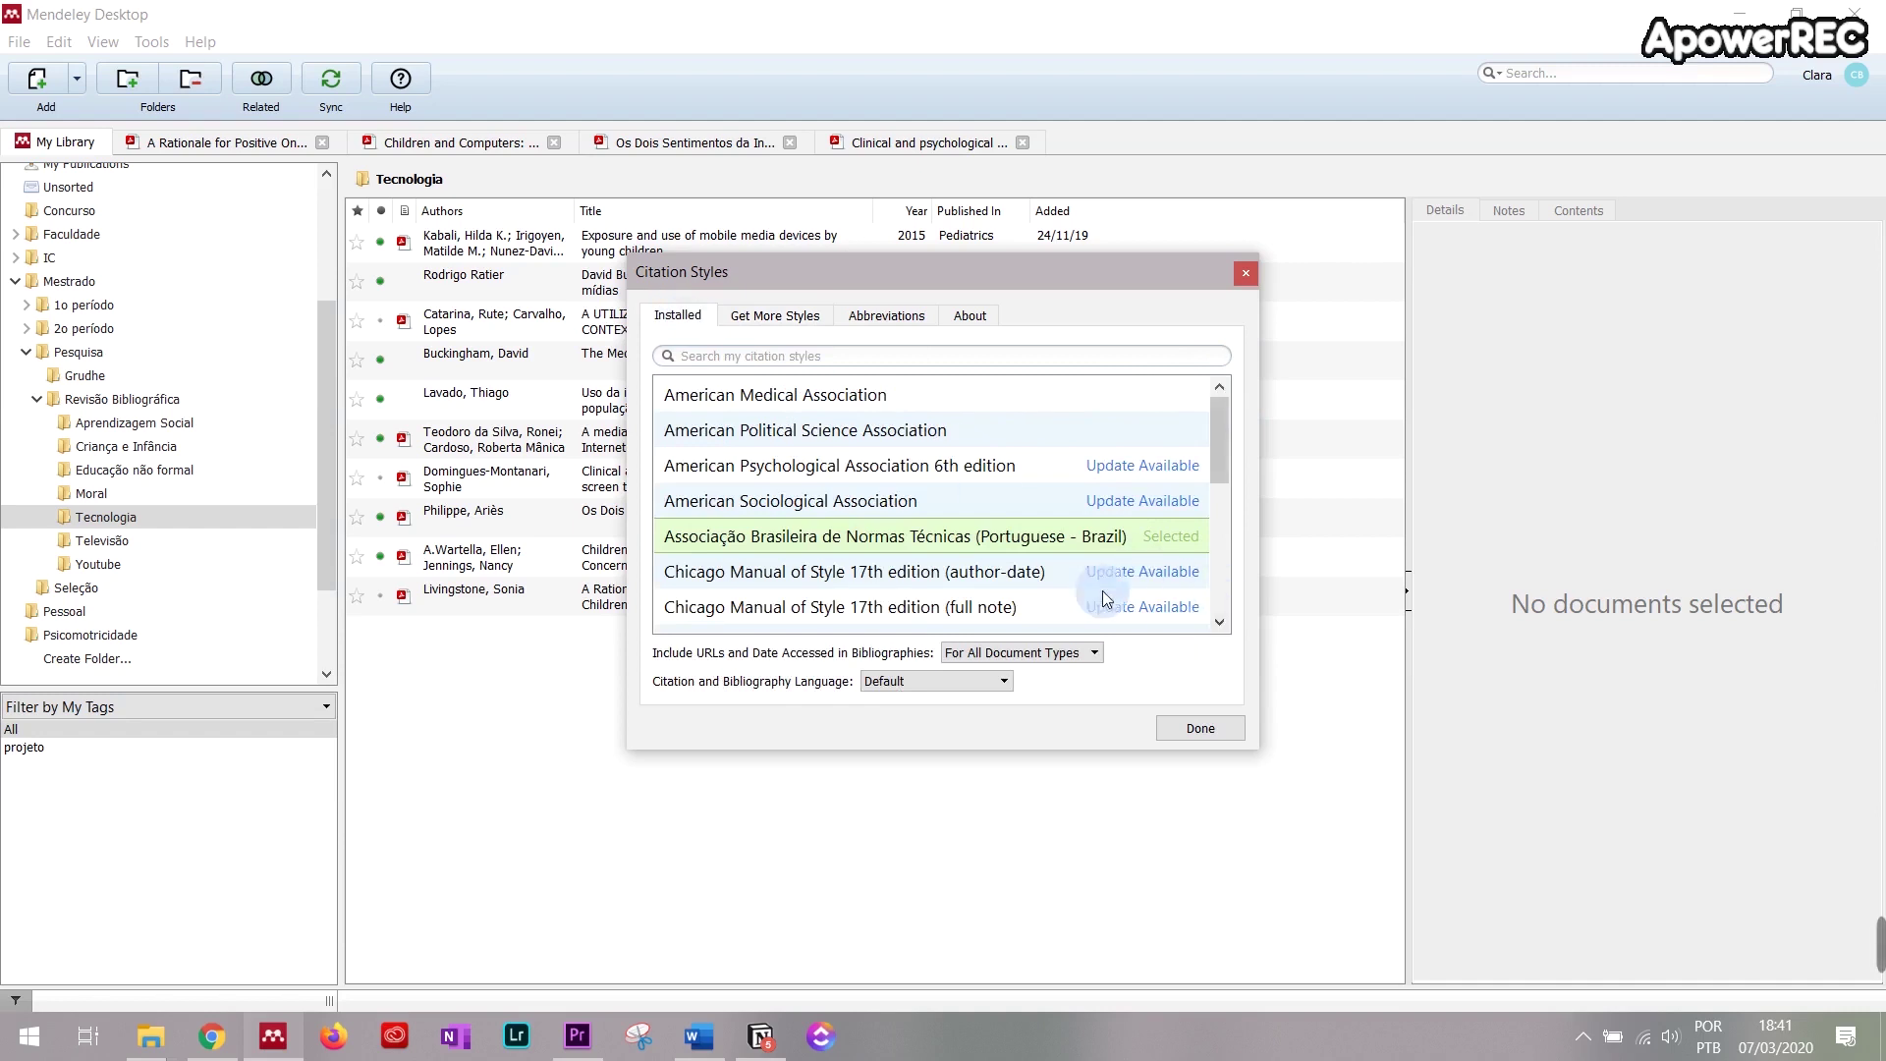
scroll(1104, 596, "down", 1)
left_click(1129, 434)
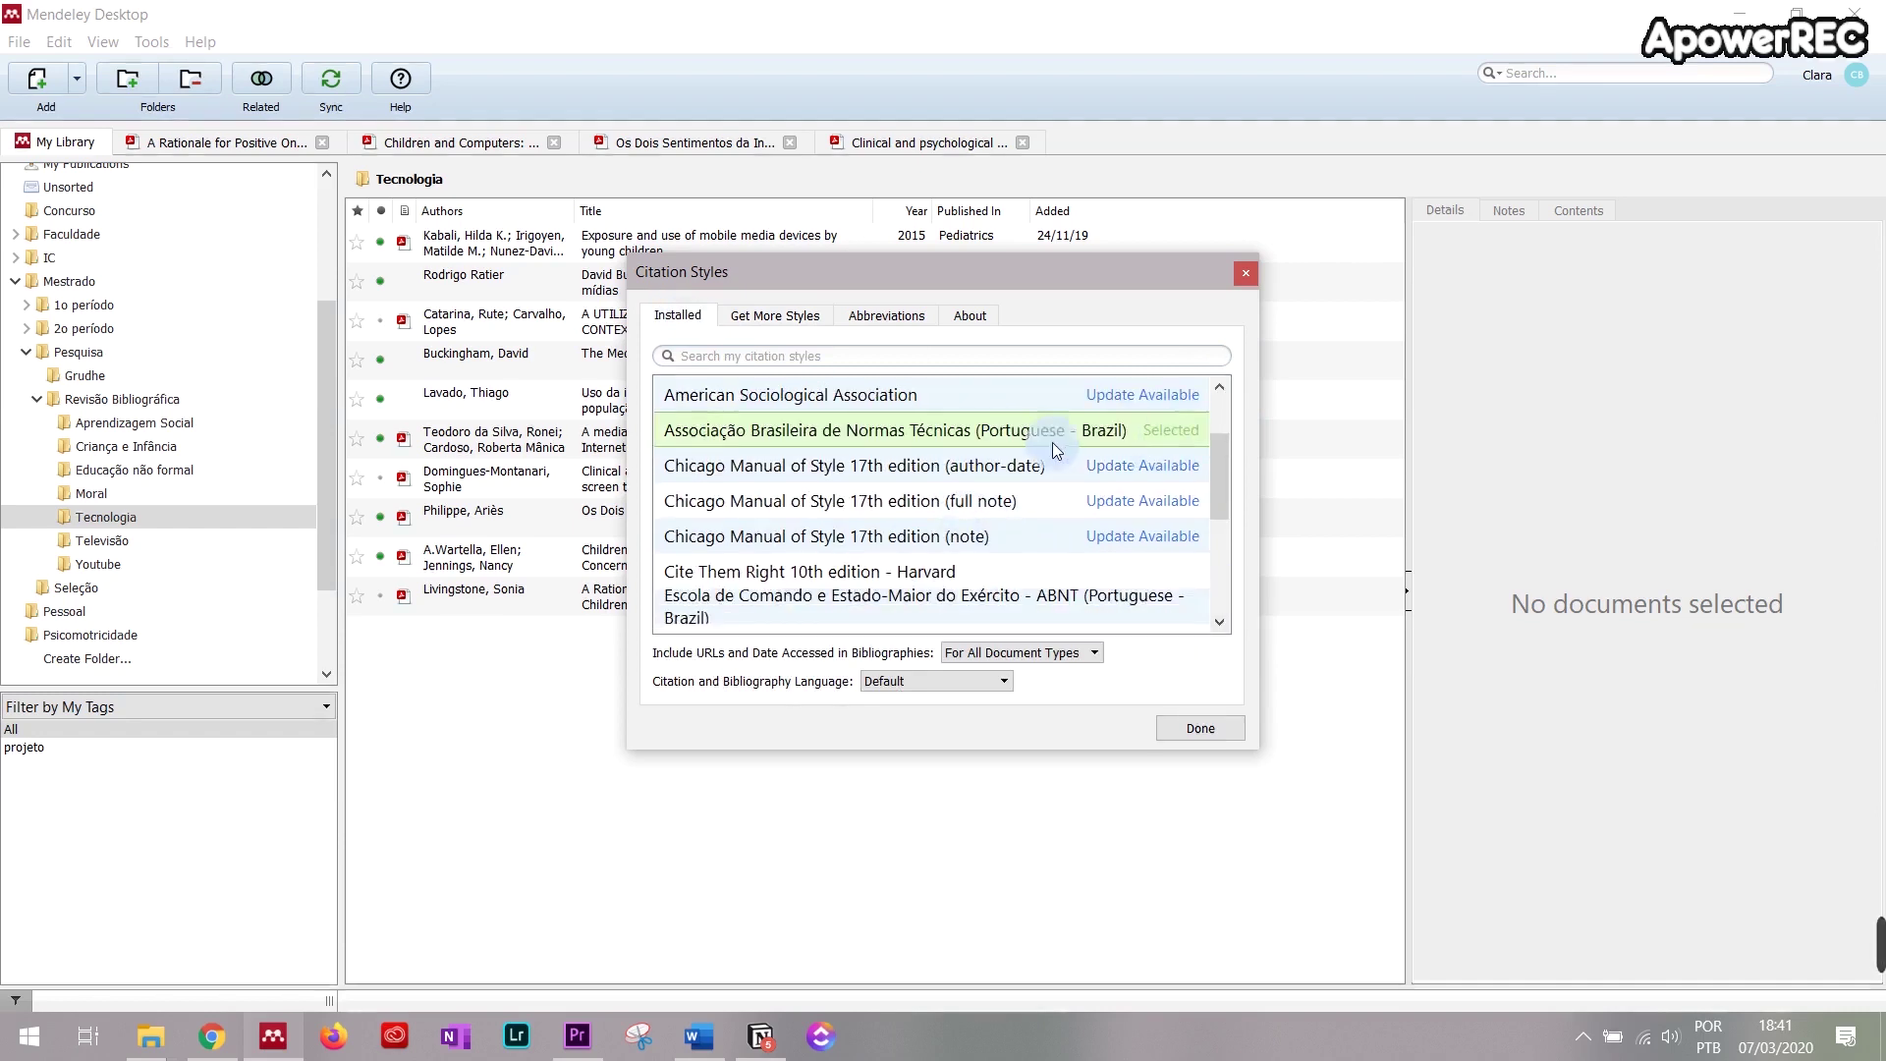
left_click(1174, 731)
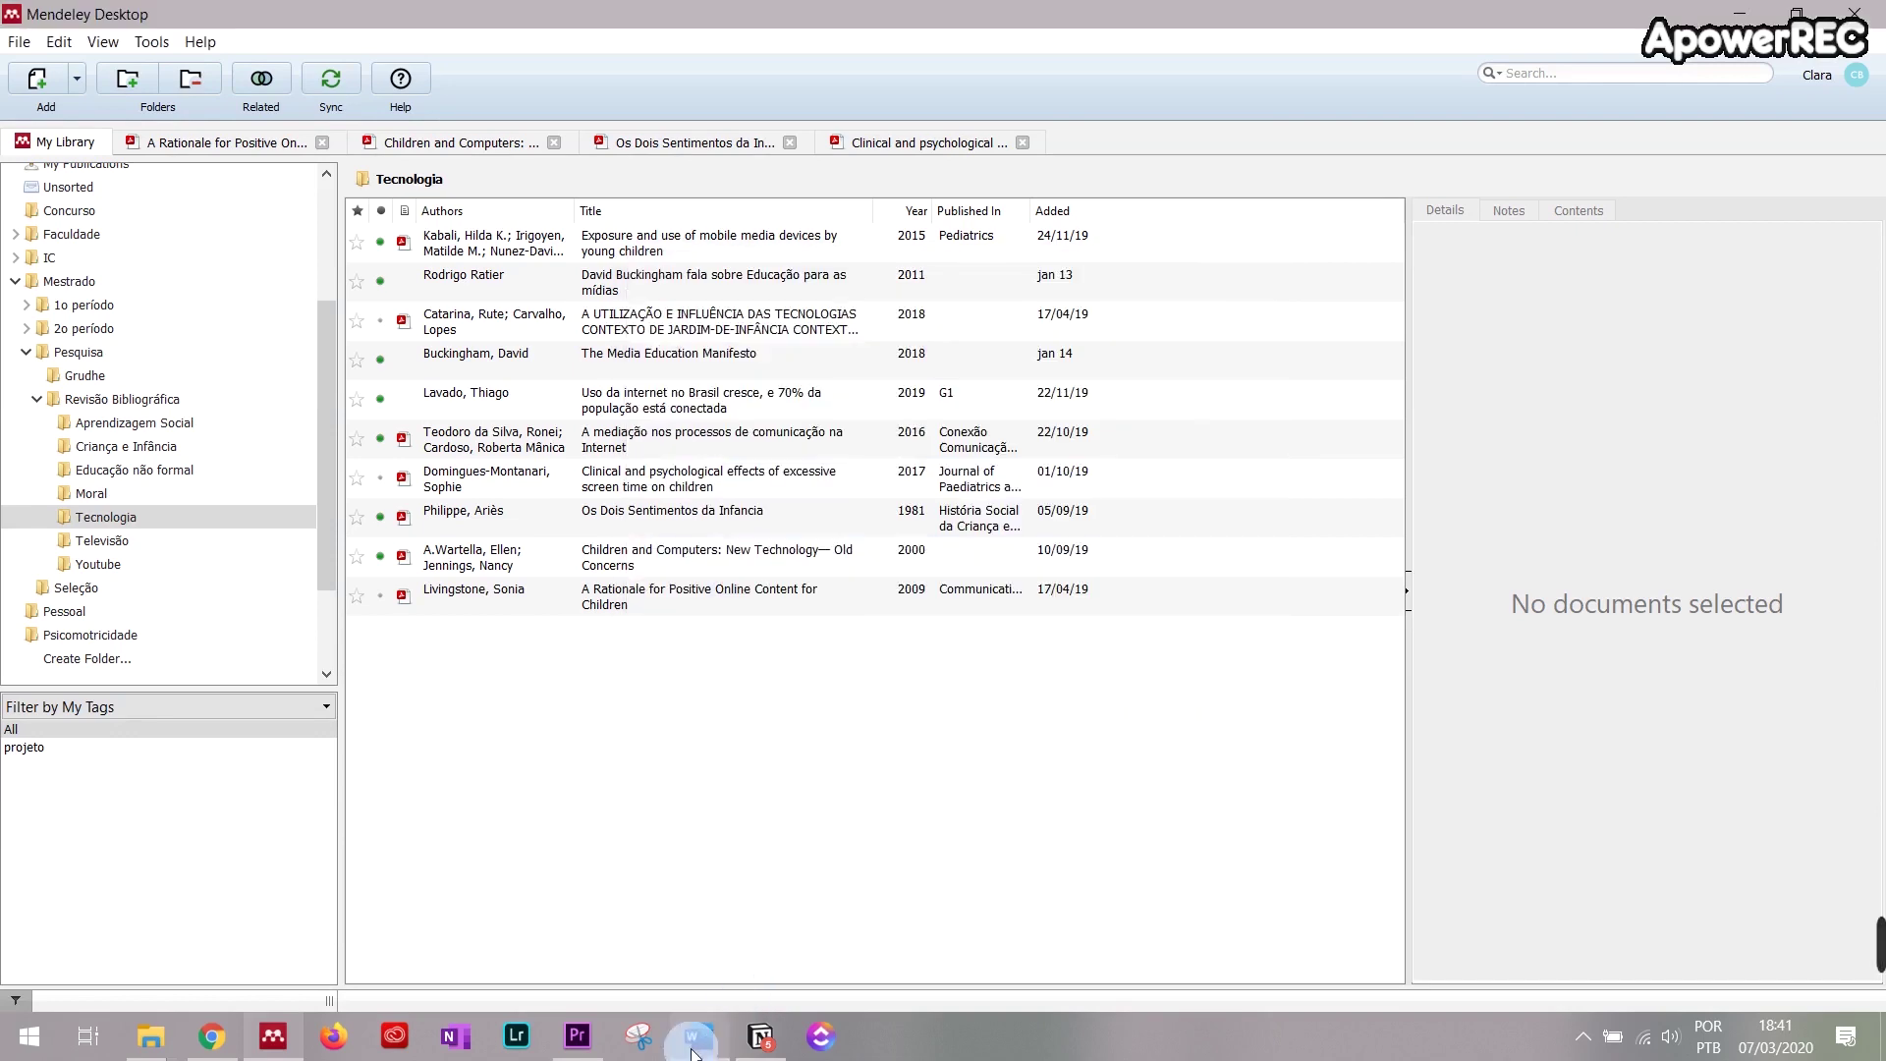
Step: Switch to the Word document and set the Mendeley citation style to Associação Brasileira de Normas Técnicas (Portuguese - Brazil)
left_click(695, 1039)
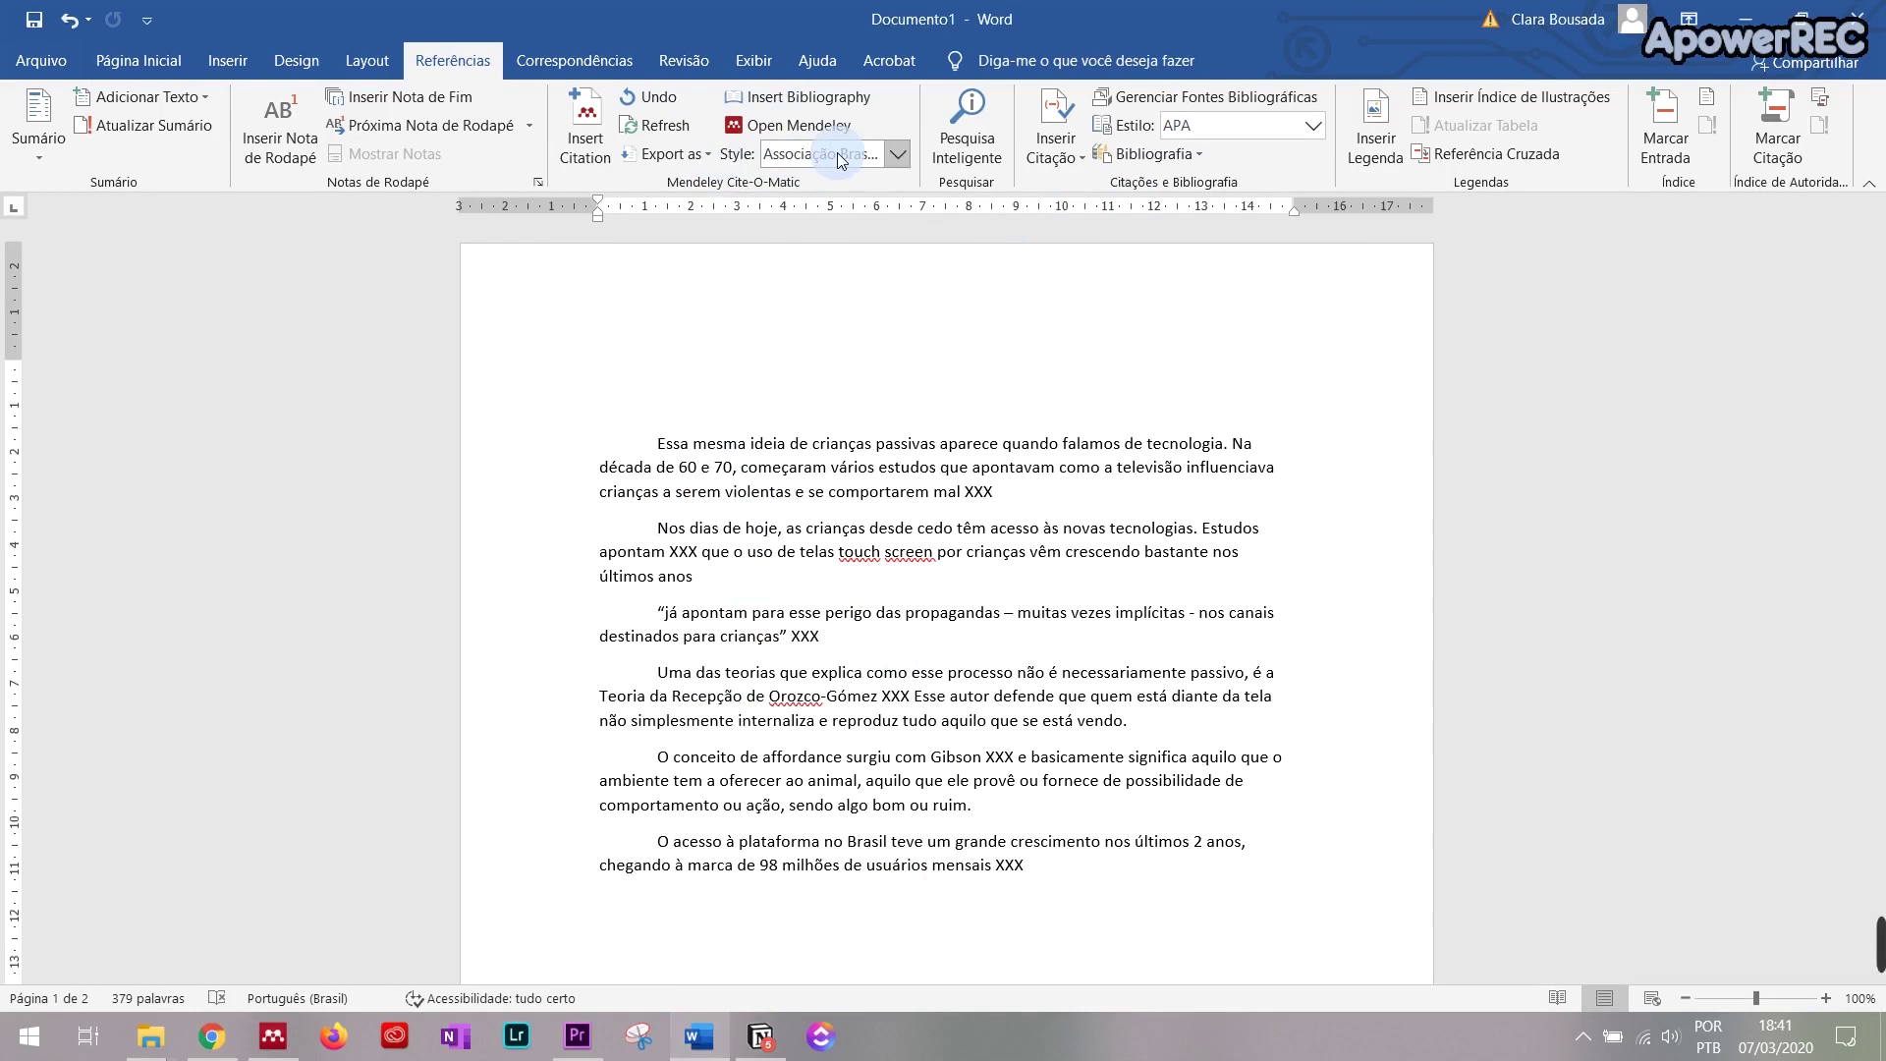
left_click(897, 155)
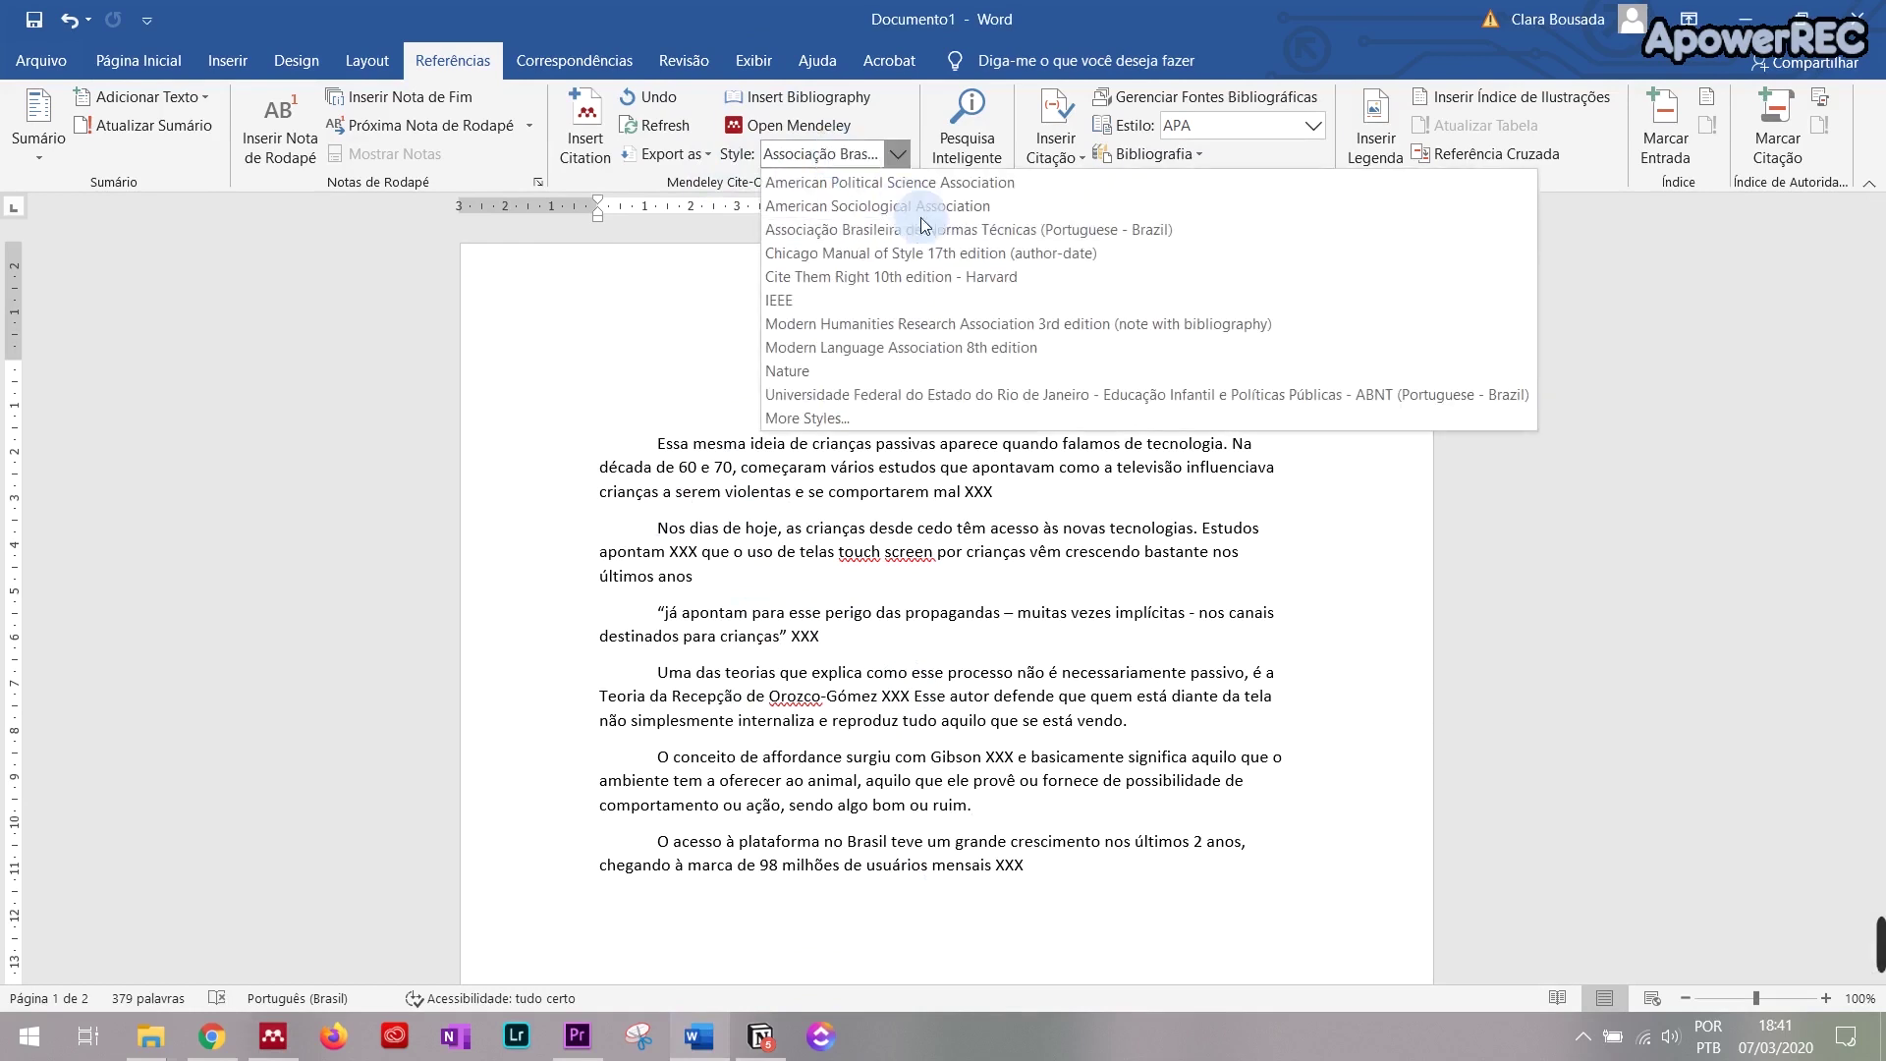
left_click(1030, 232)
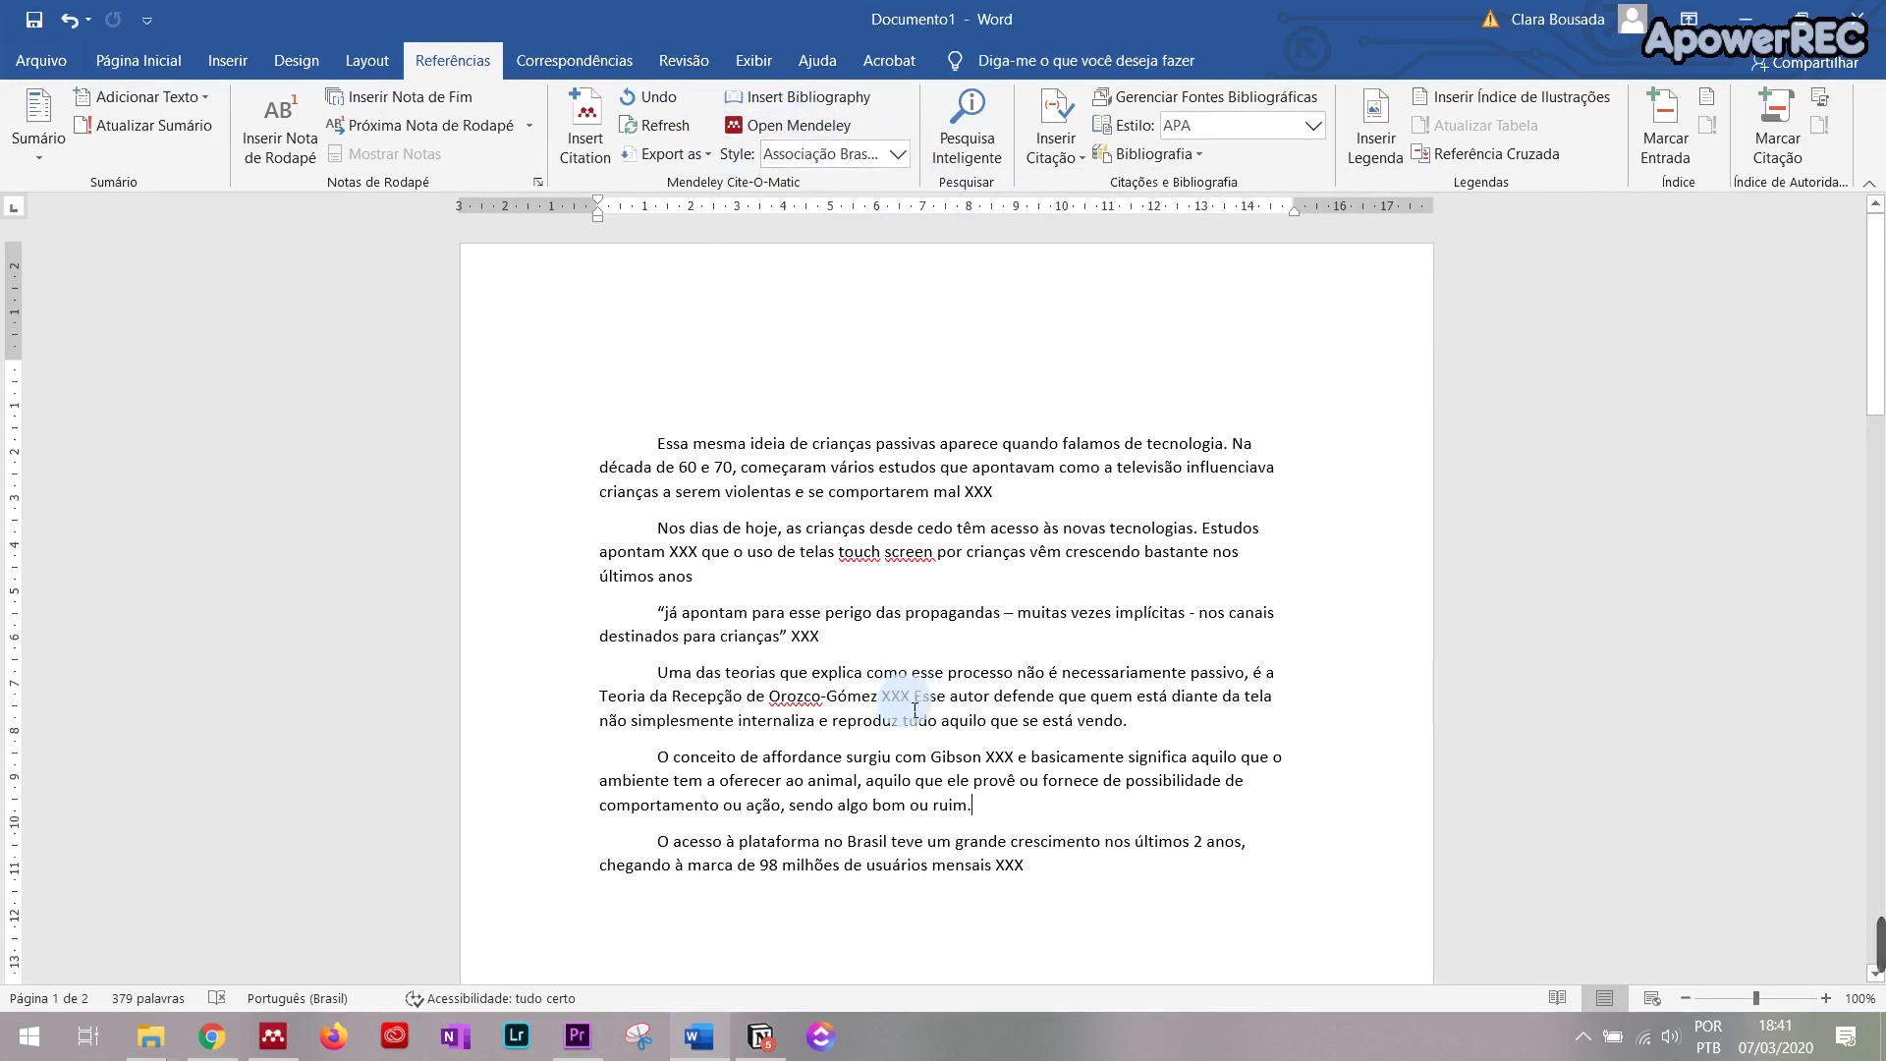
Step: Try out some filler text on a new line above the first paragraph and clear it
left_click(671, 392)
key("Return")
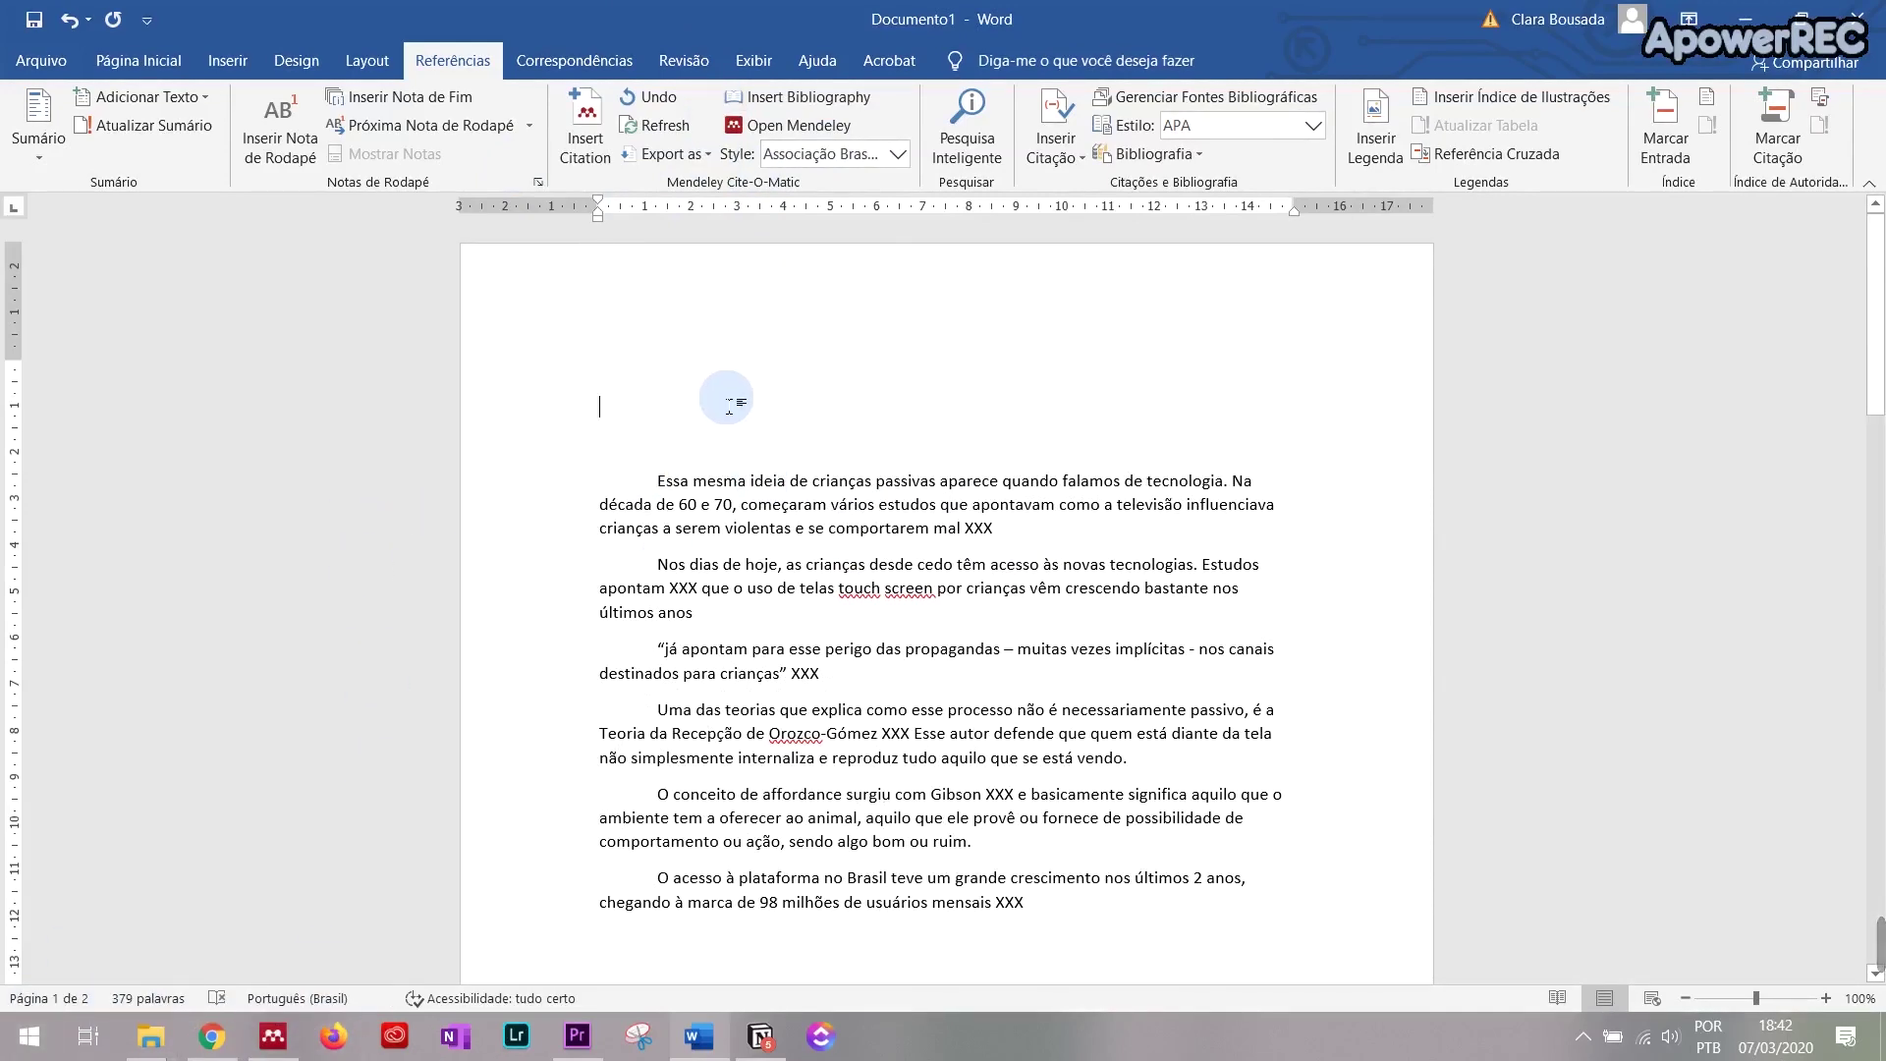
type("Ern gvoerkngoerk")
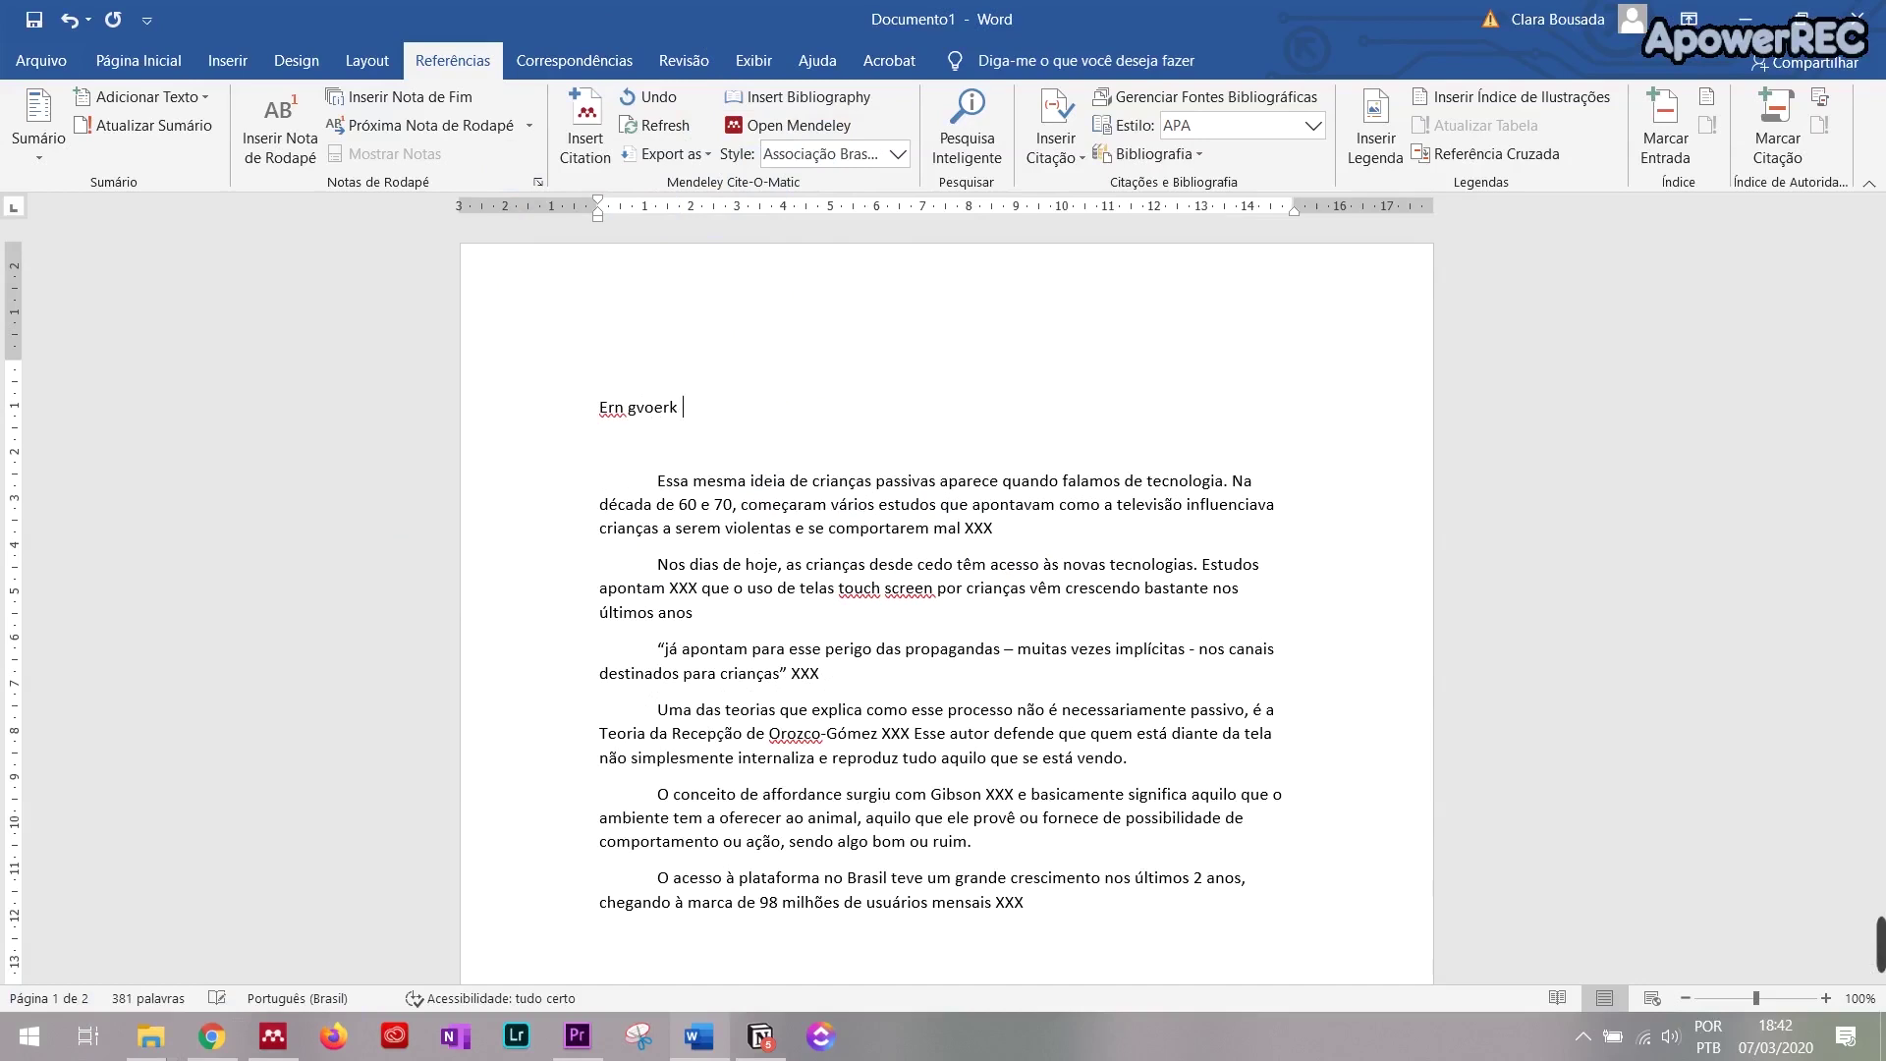
key("BackSpace")
key("BackSpace")
key("BackSpace")
key("BackSpace")
key("BackSpace")
key("BackSpace")
key("BackSpace")
key("BackSpace")
key("BackSpace")
key("BackSpace")
key("BackSpace")
key("BackSpace")
key("BackSpace")
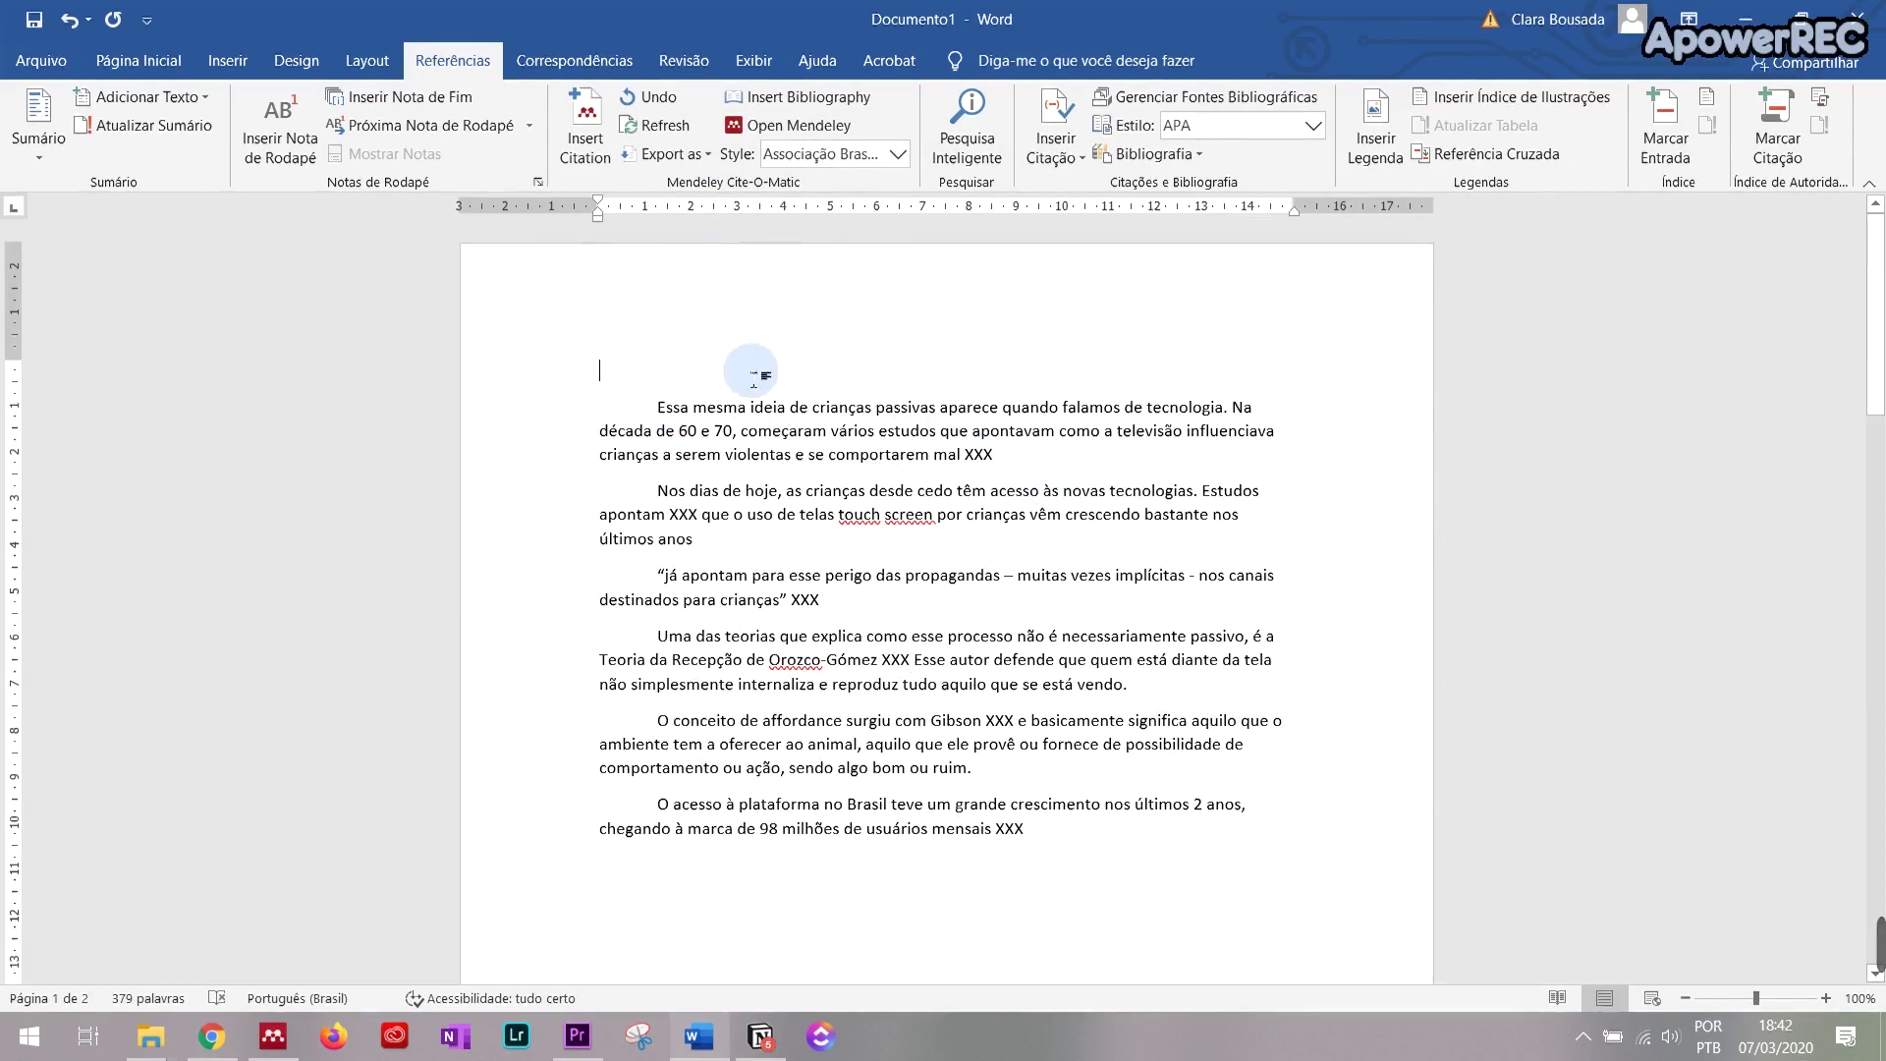
left_click_drag(739, 430, 932, 454)
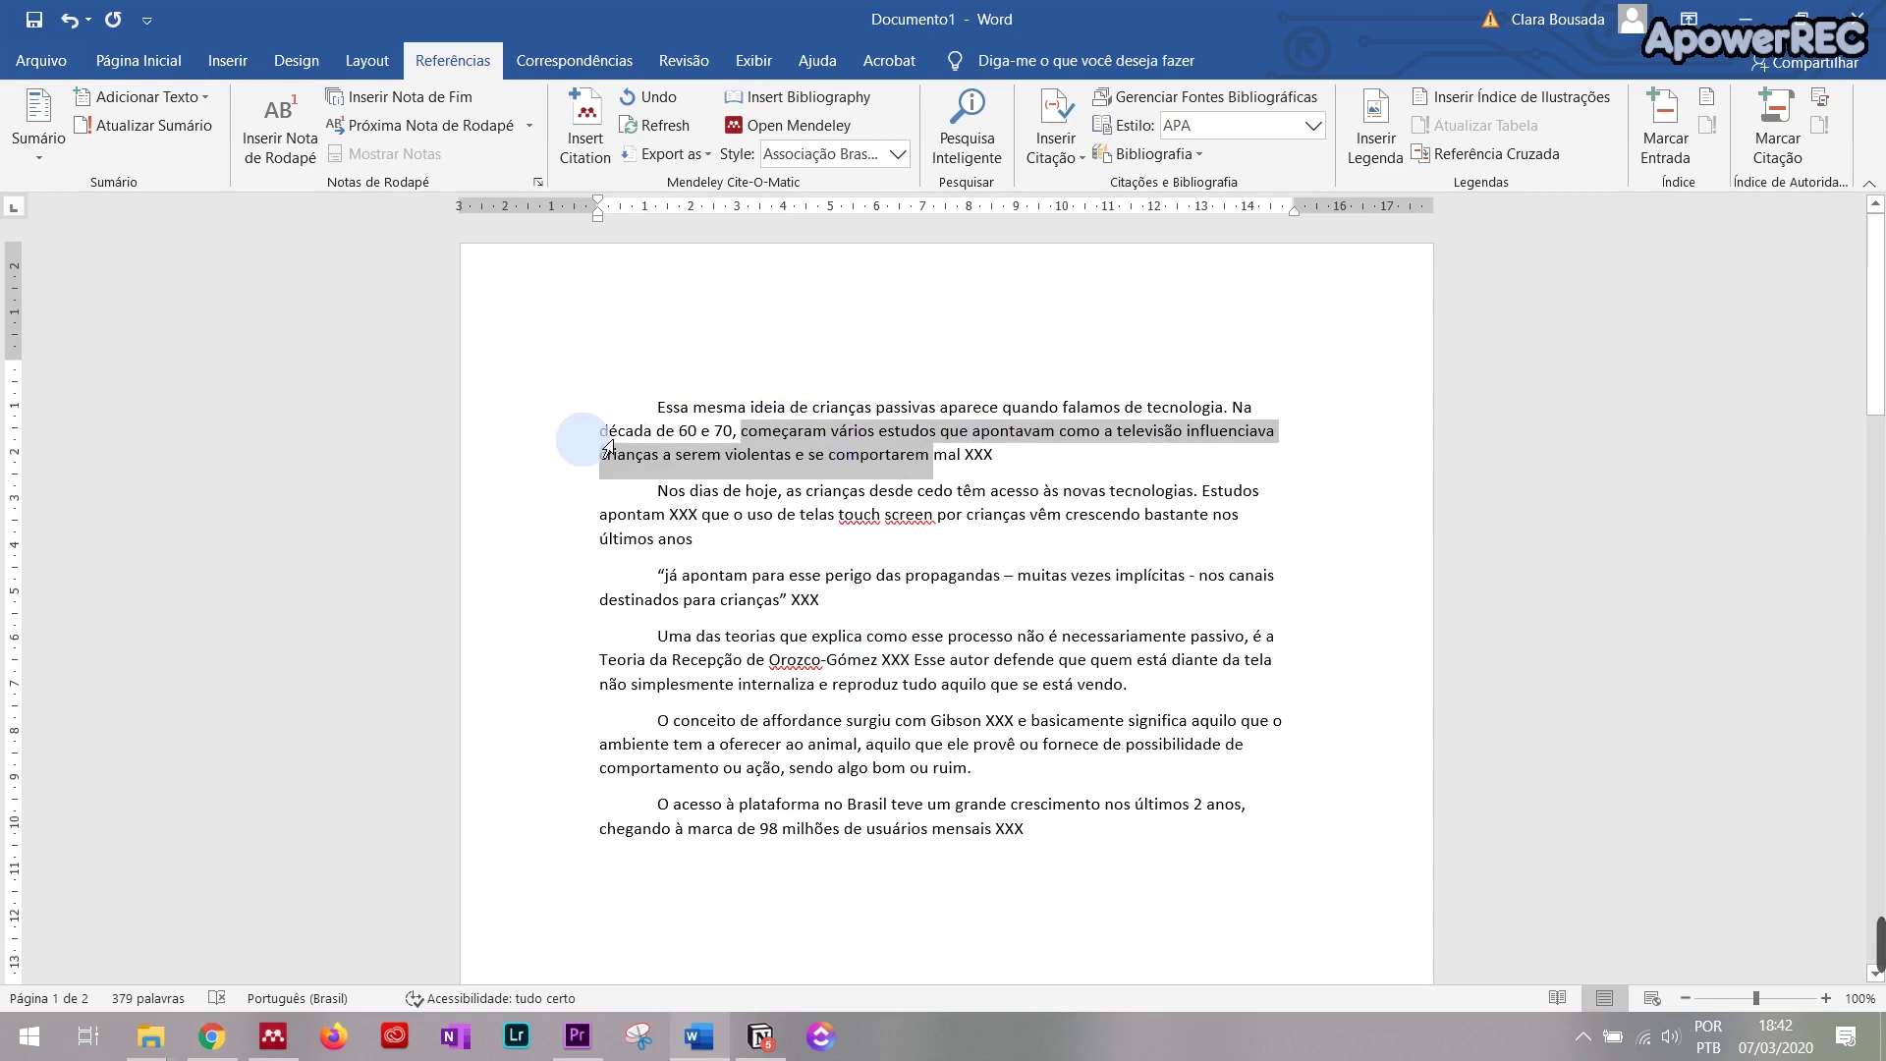
left_click(707, 454)
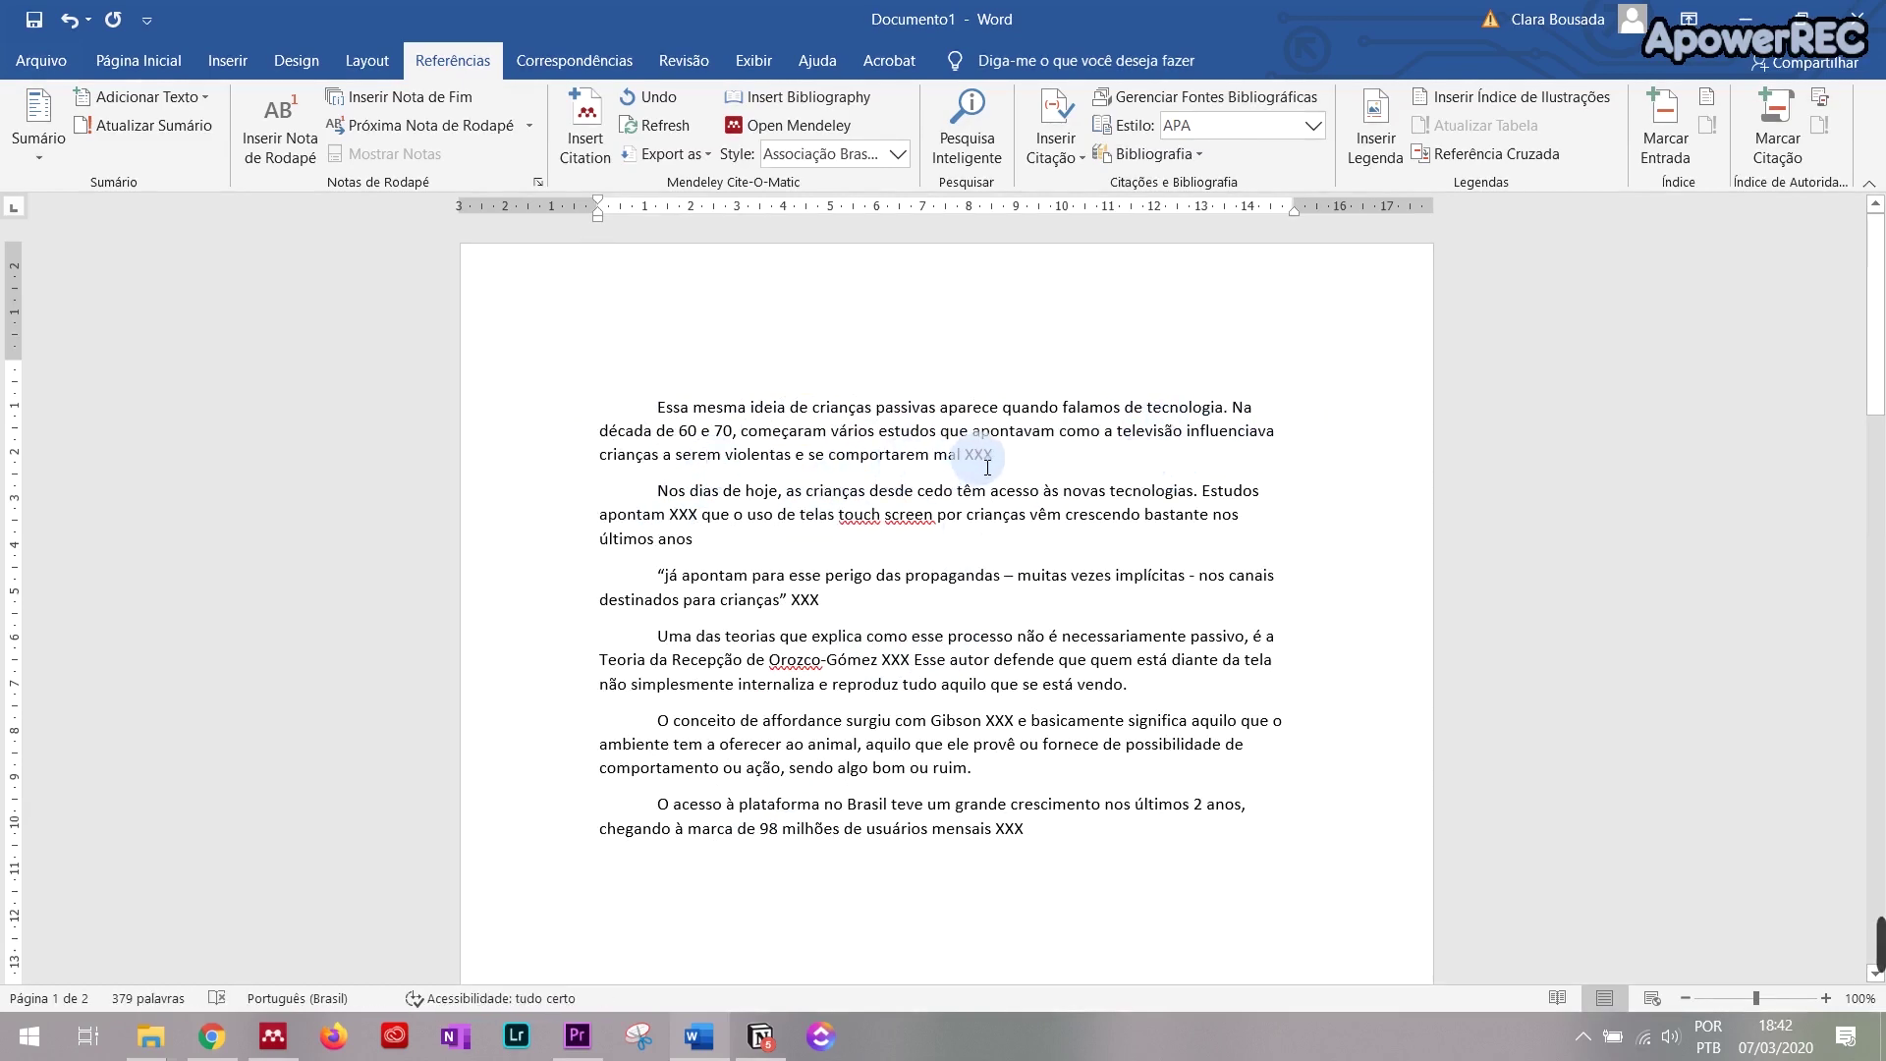
Step: Delete the XXX placeholder at the end of the first paragraph
left_click_drag(974, 470, 943, 432)
left_click(1041, 462)
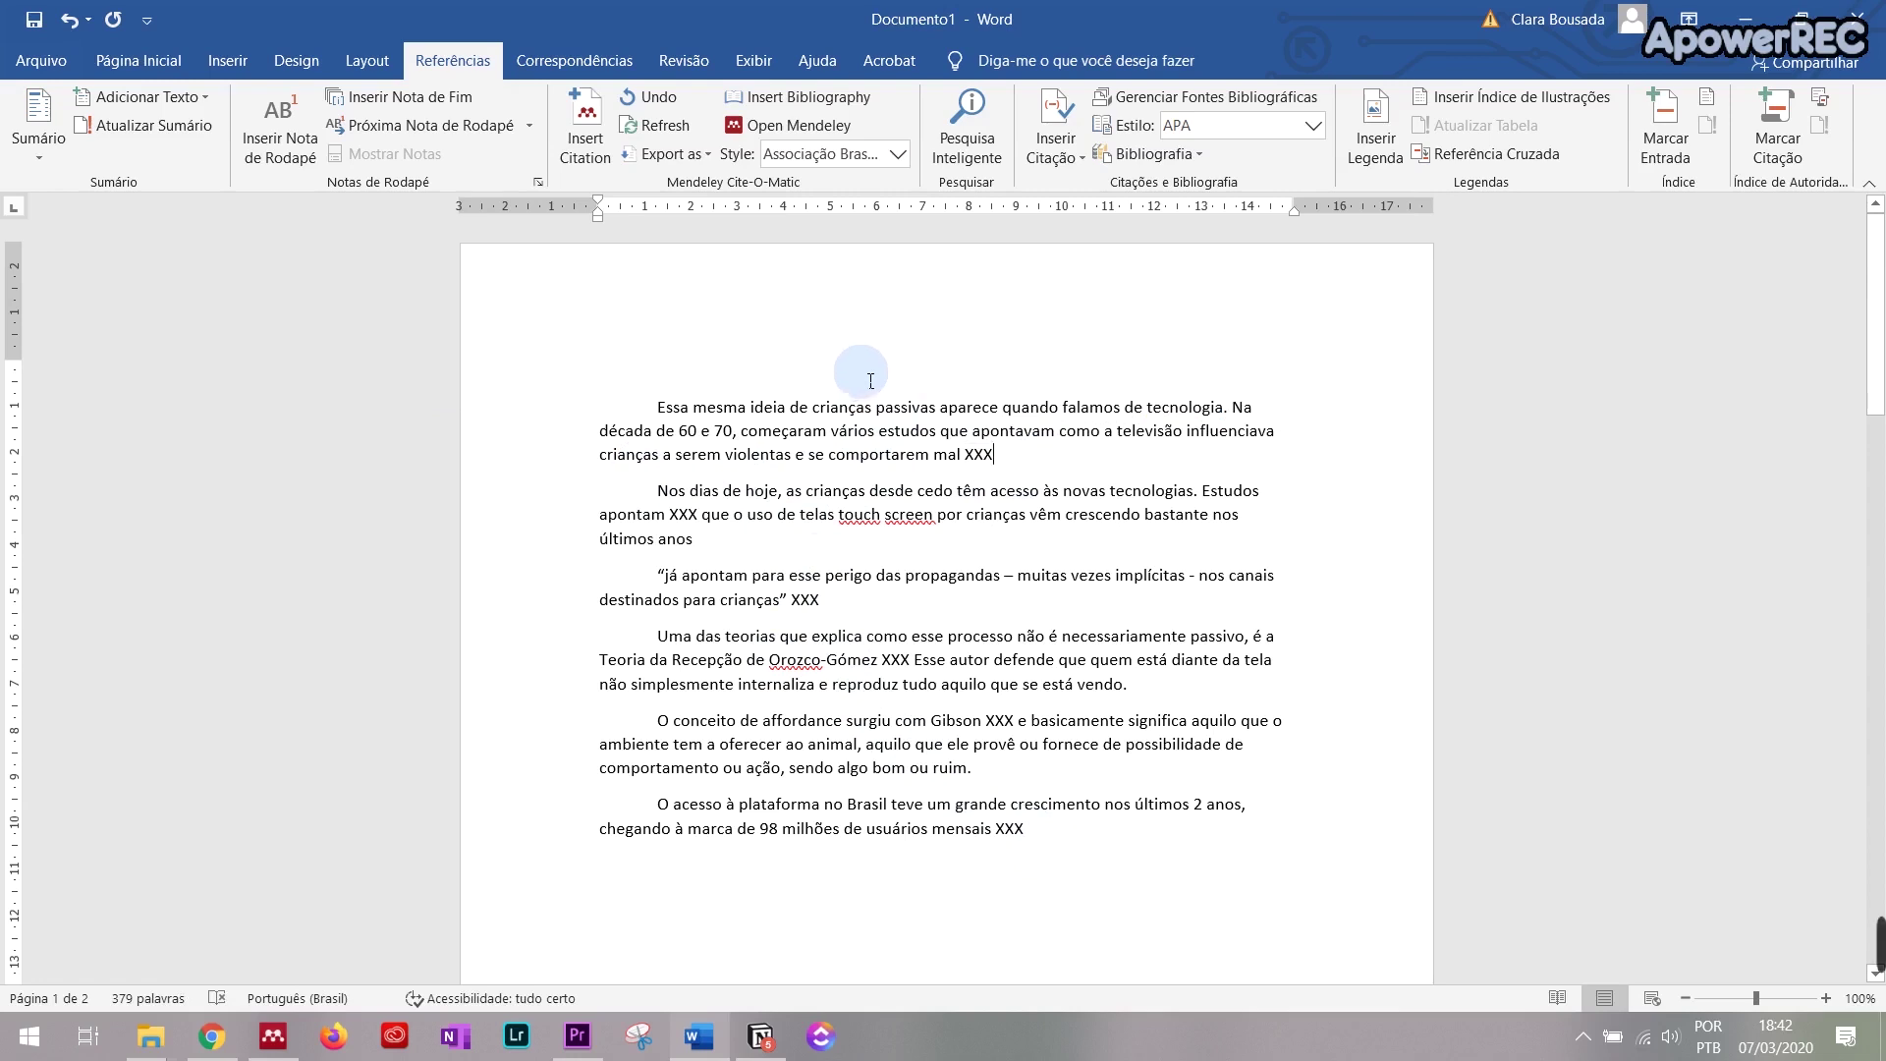
double_click(992, 457)
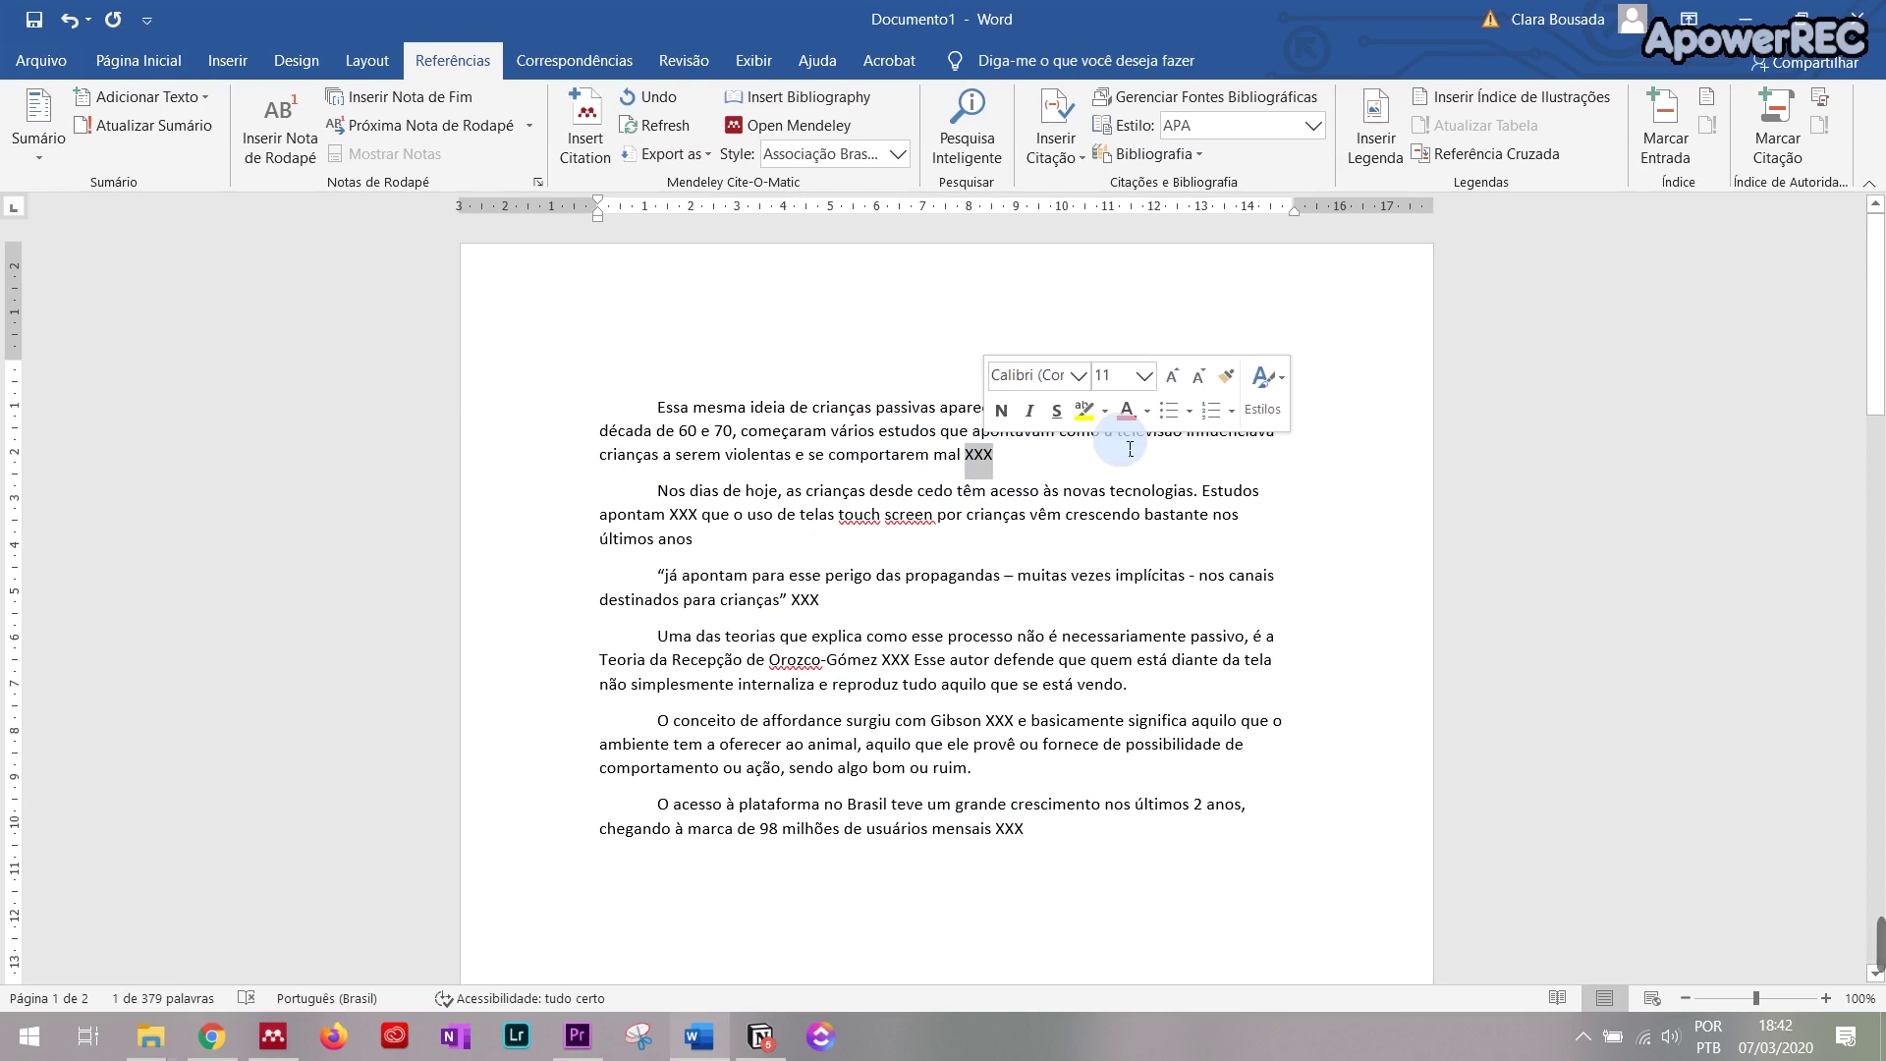
key("BackSpace")
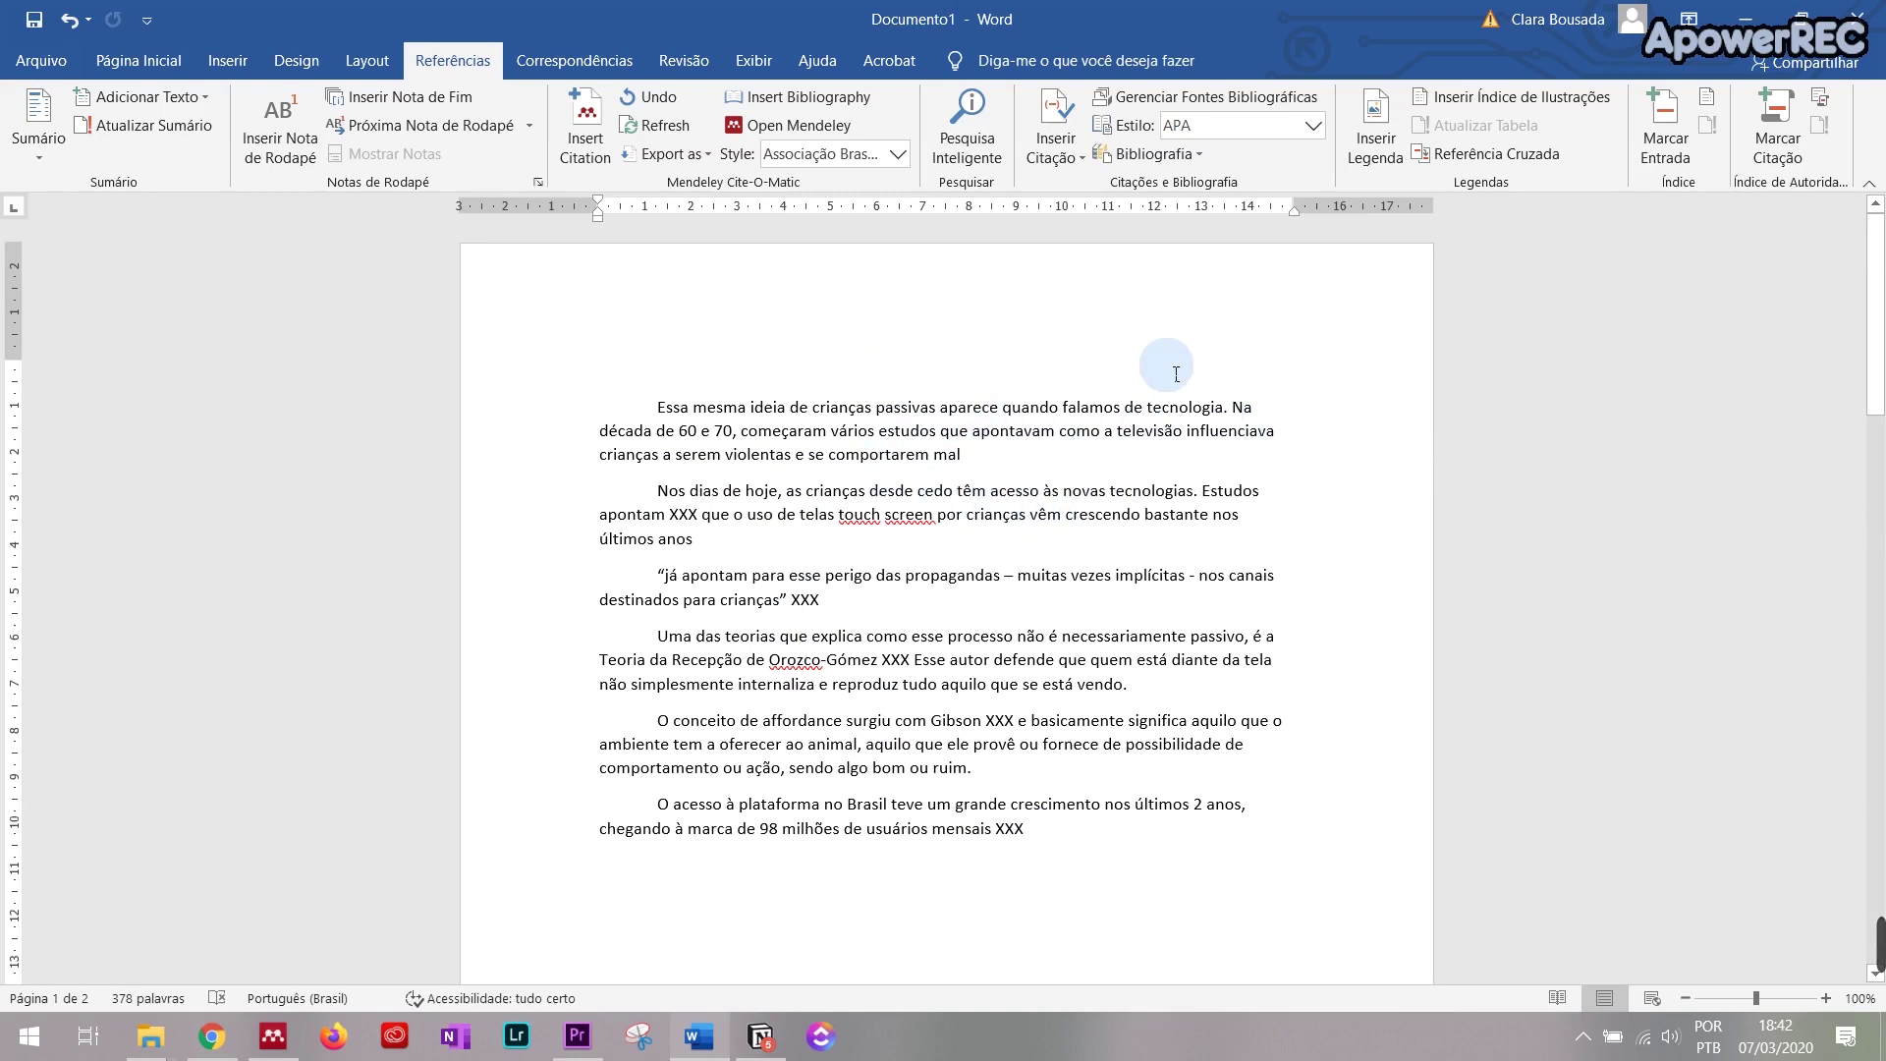
Step: Try out a hand-typed author-date citation with the year 2000 at the end of the first paragraph and clear it
type("(")
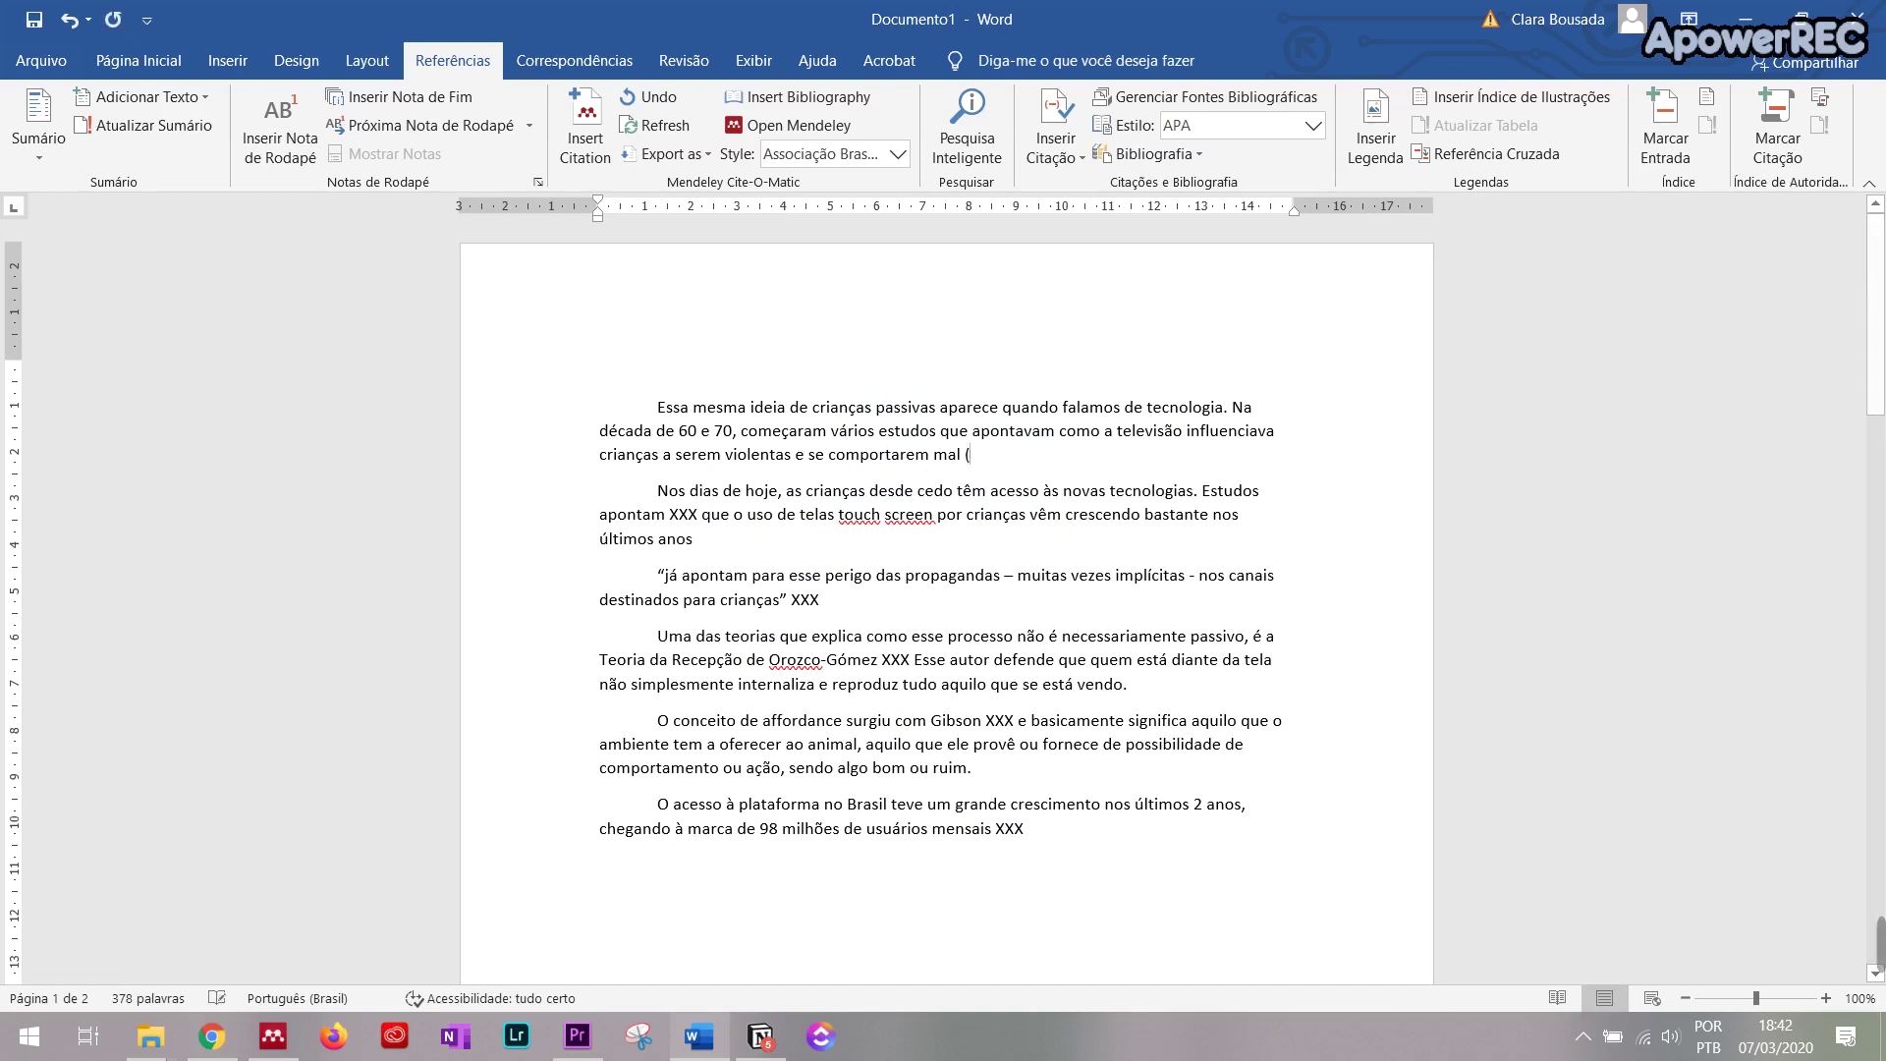
type("Silve")
key("BackSpace")
key("BackSpace")
key("BackSpace")
key("BackSpace")
type("ILVE")
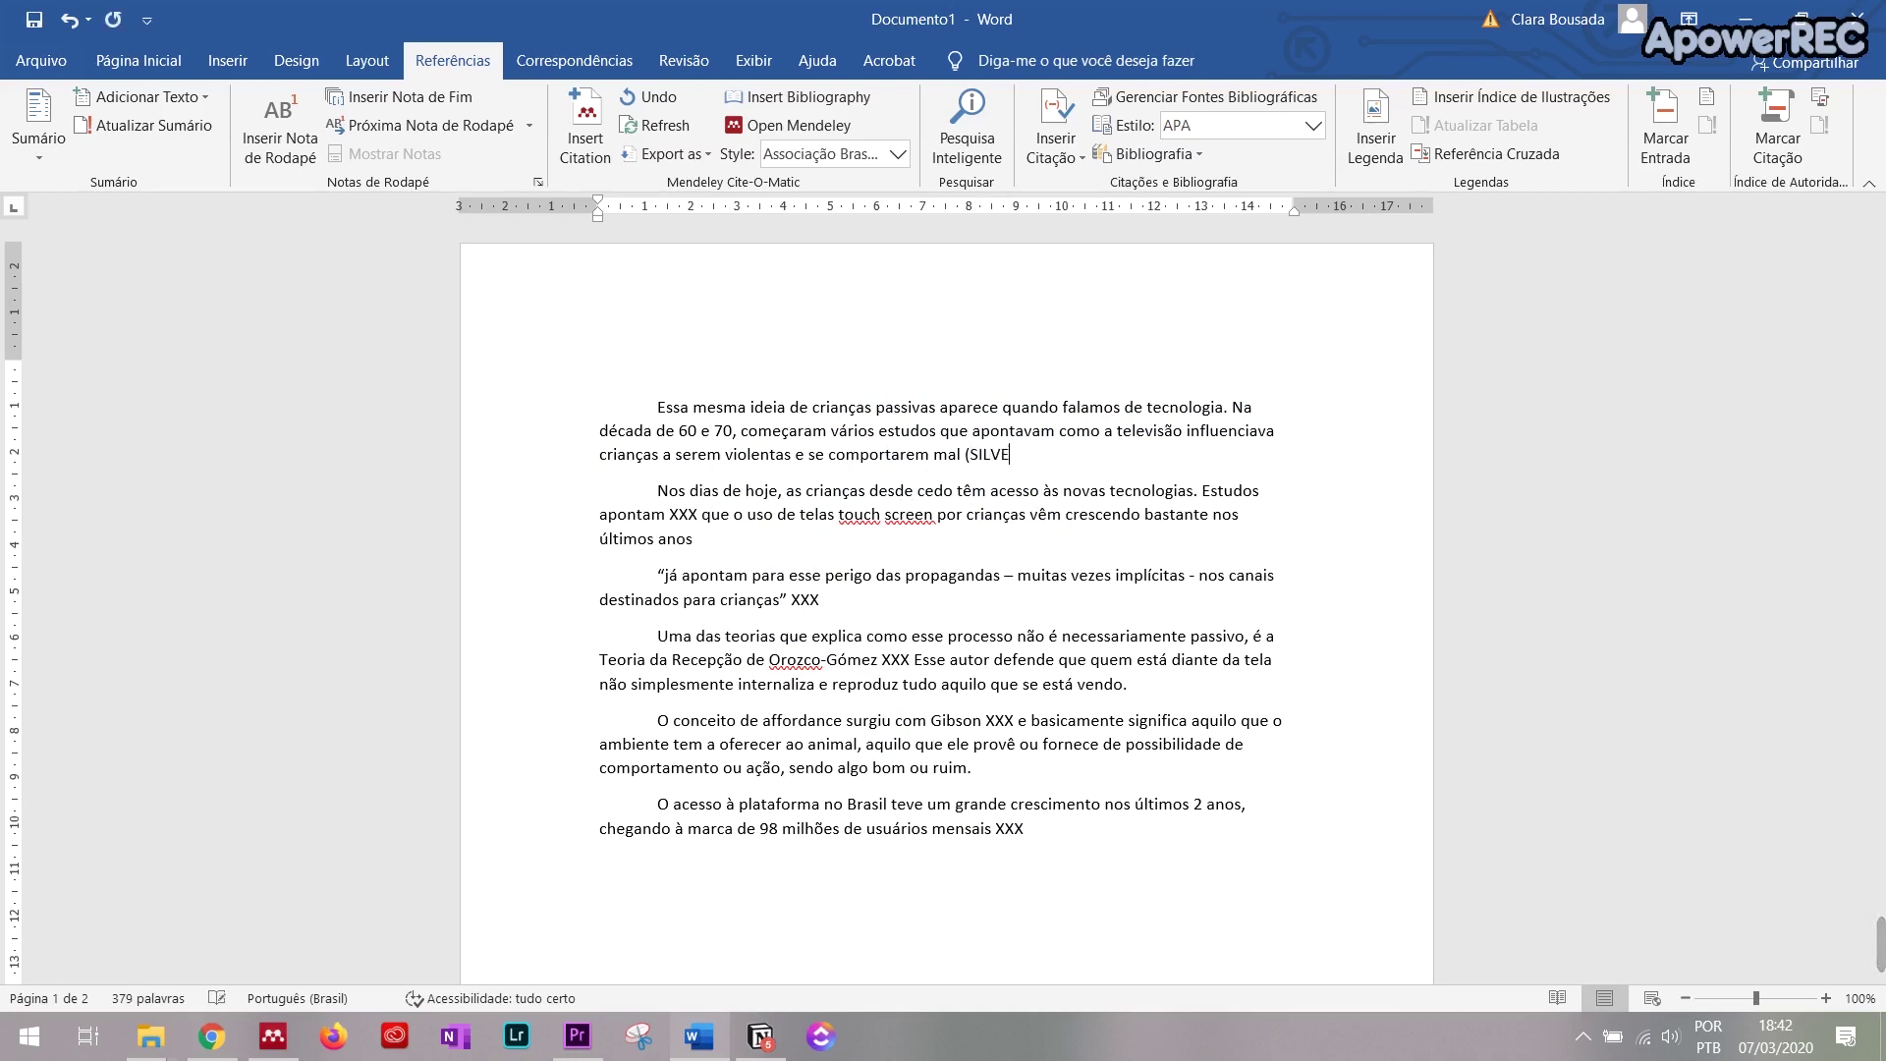
type("IRA, 2000)")
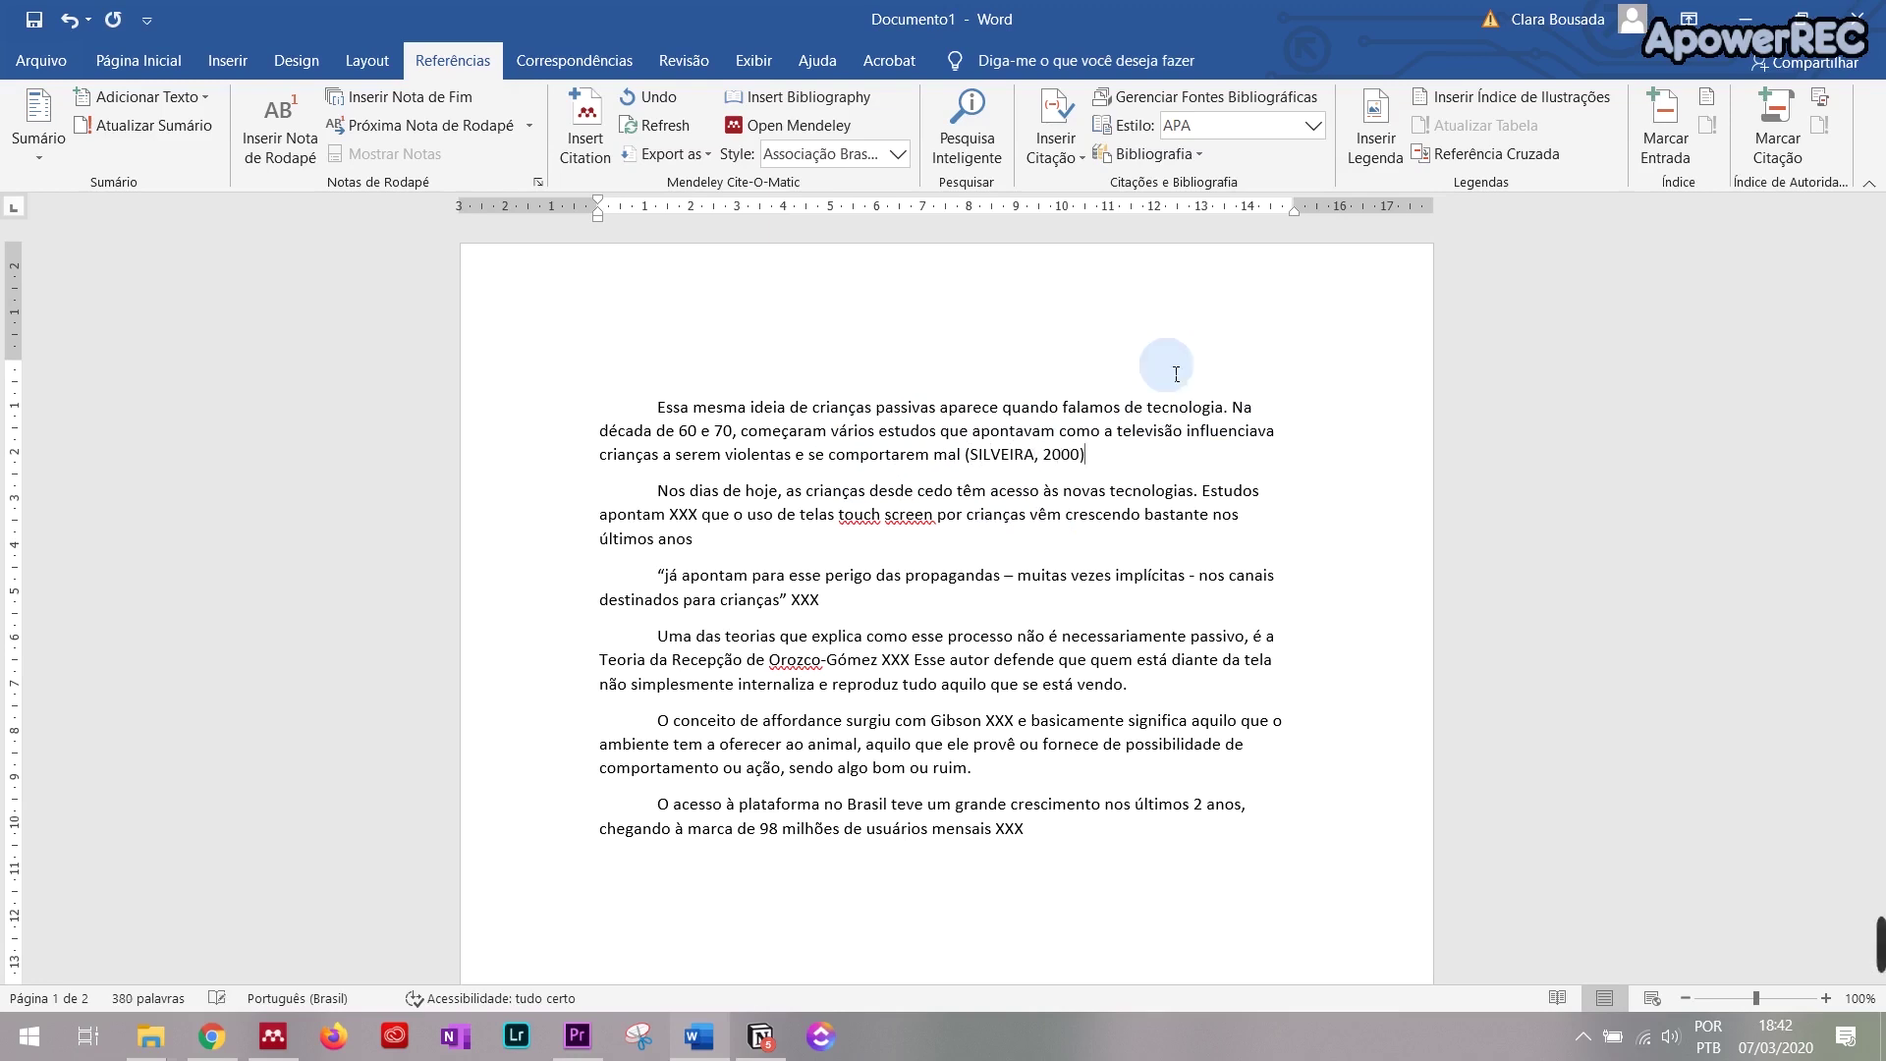
left_click_drag(1113, 462, 951, 457)
key("BackSpace")
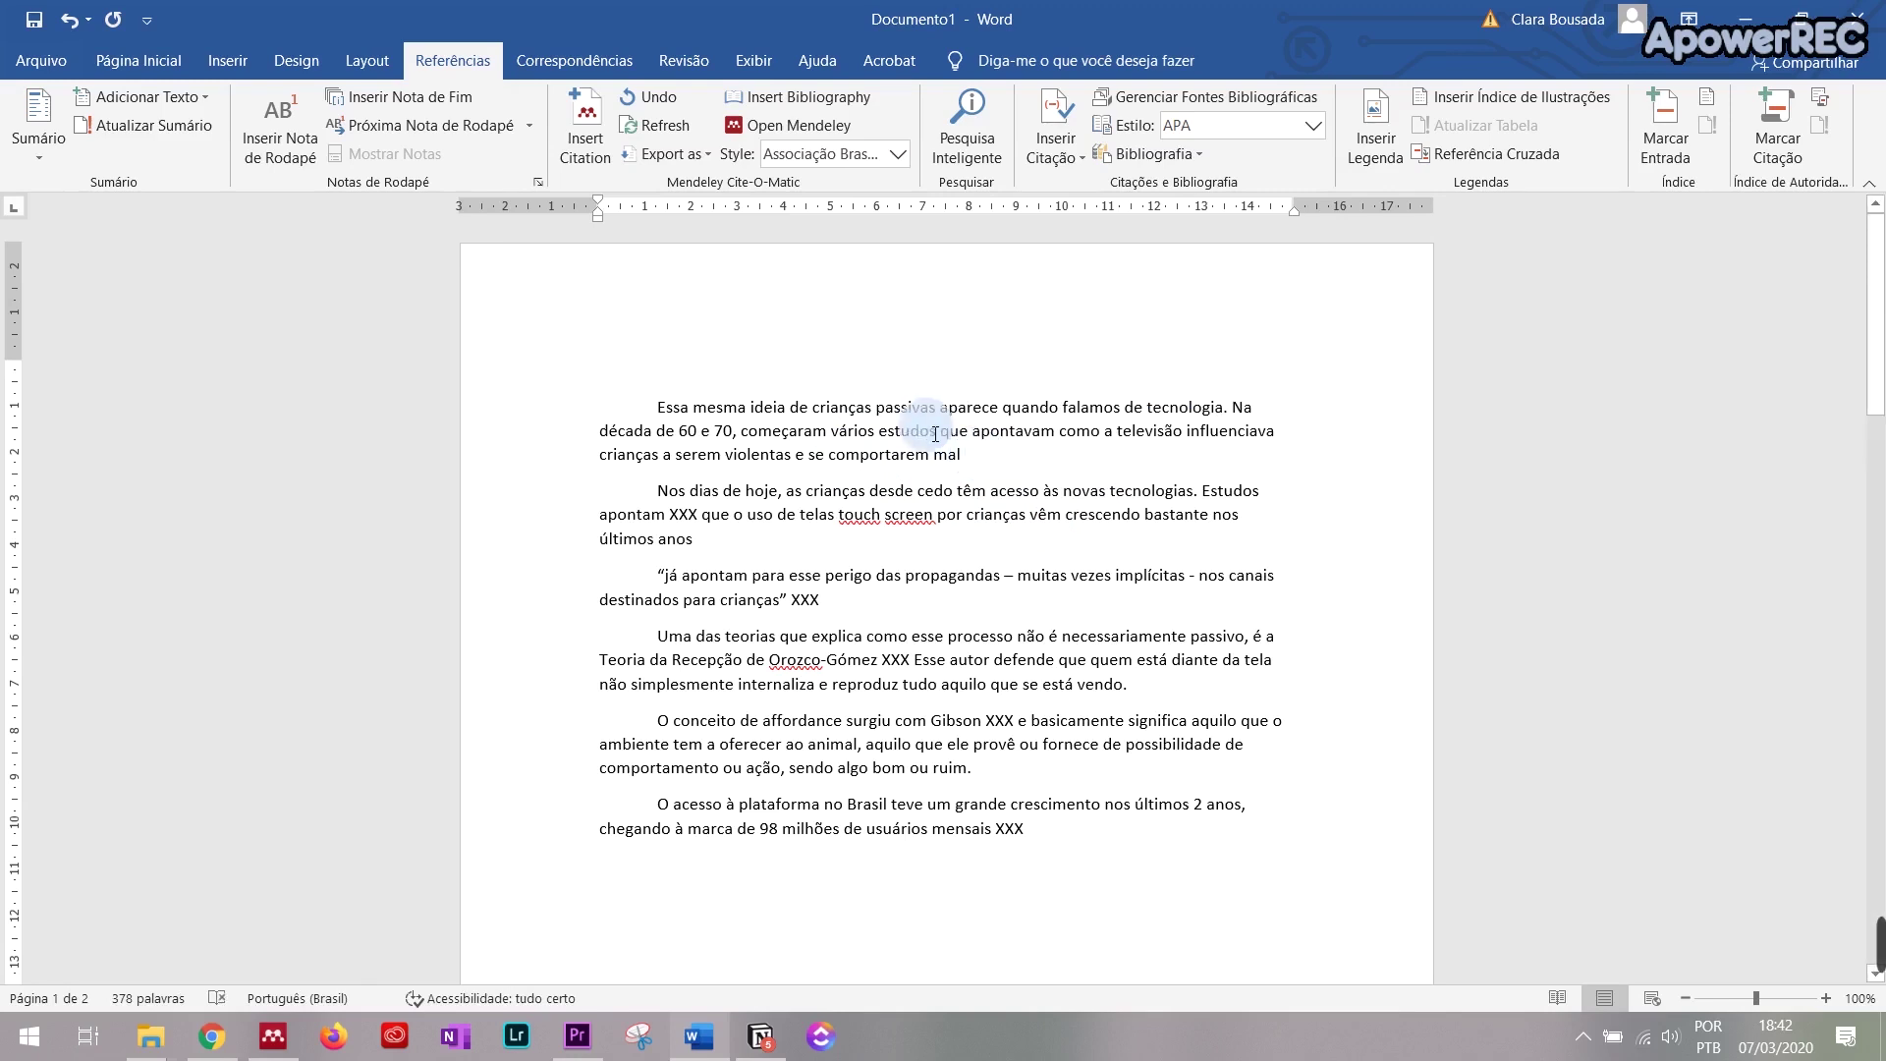
Step: Start a Mendeley citation at the end of the first paragraph and pick the 1999 reference "A Criança e a Violência na Televisão nos EUA"
left_click(589, 133)
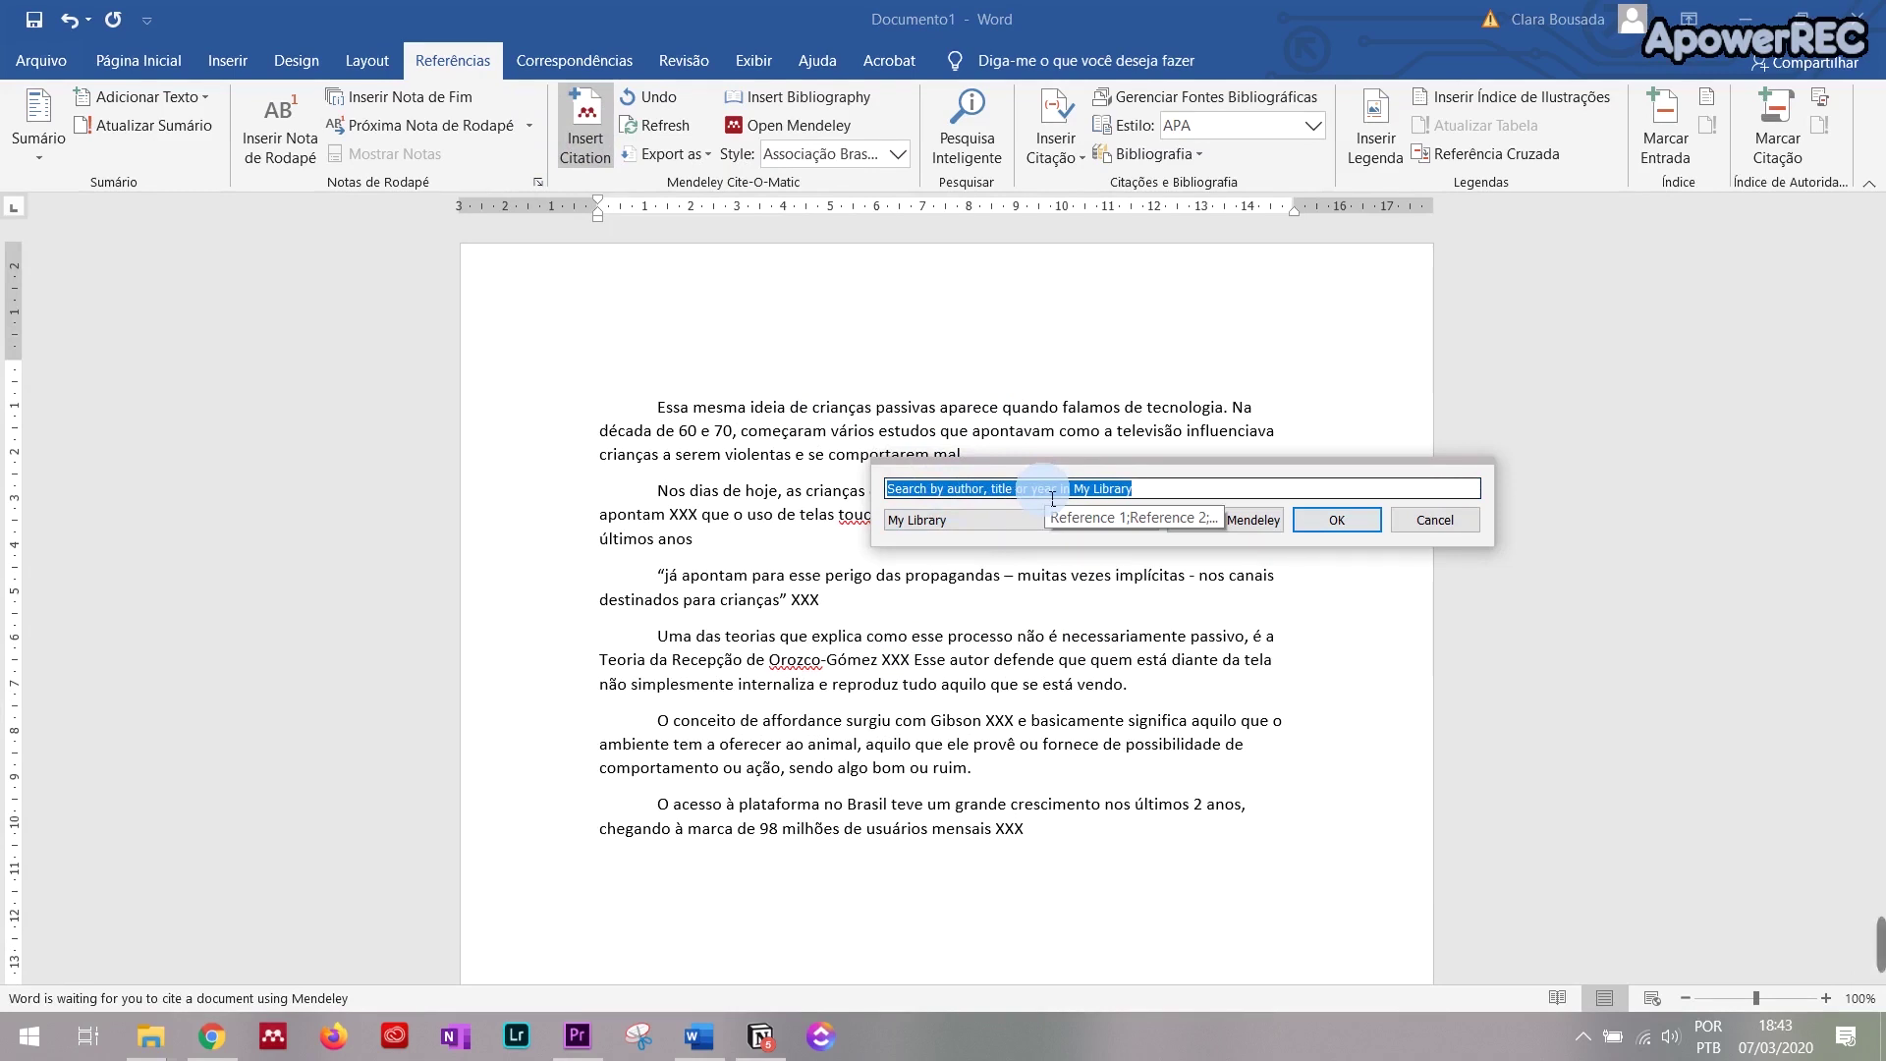
type("wart")
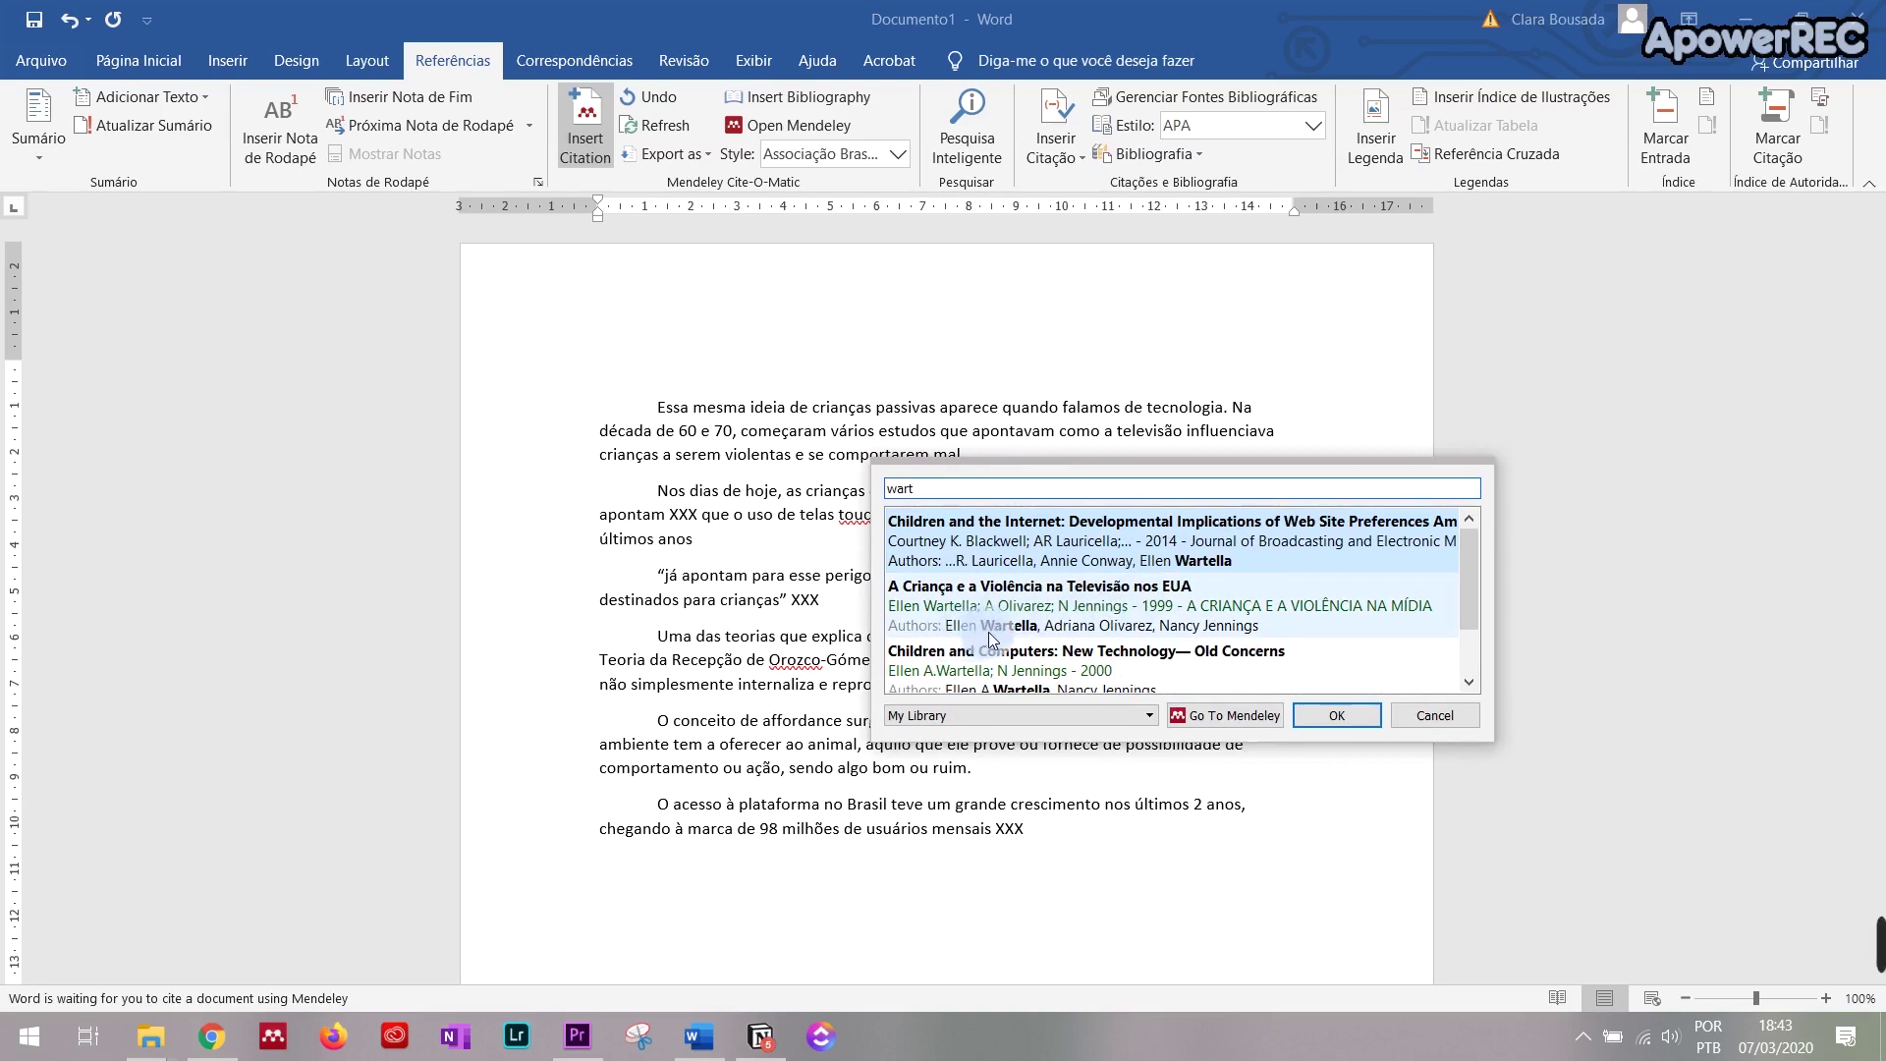
left_click(1258, 615)
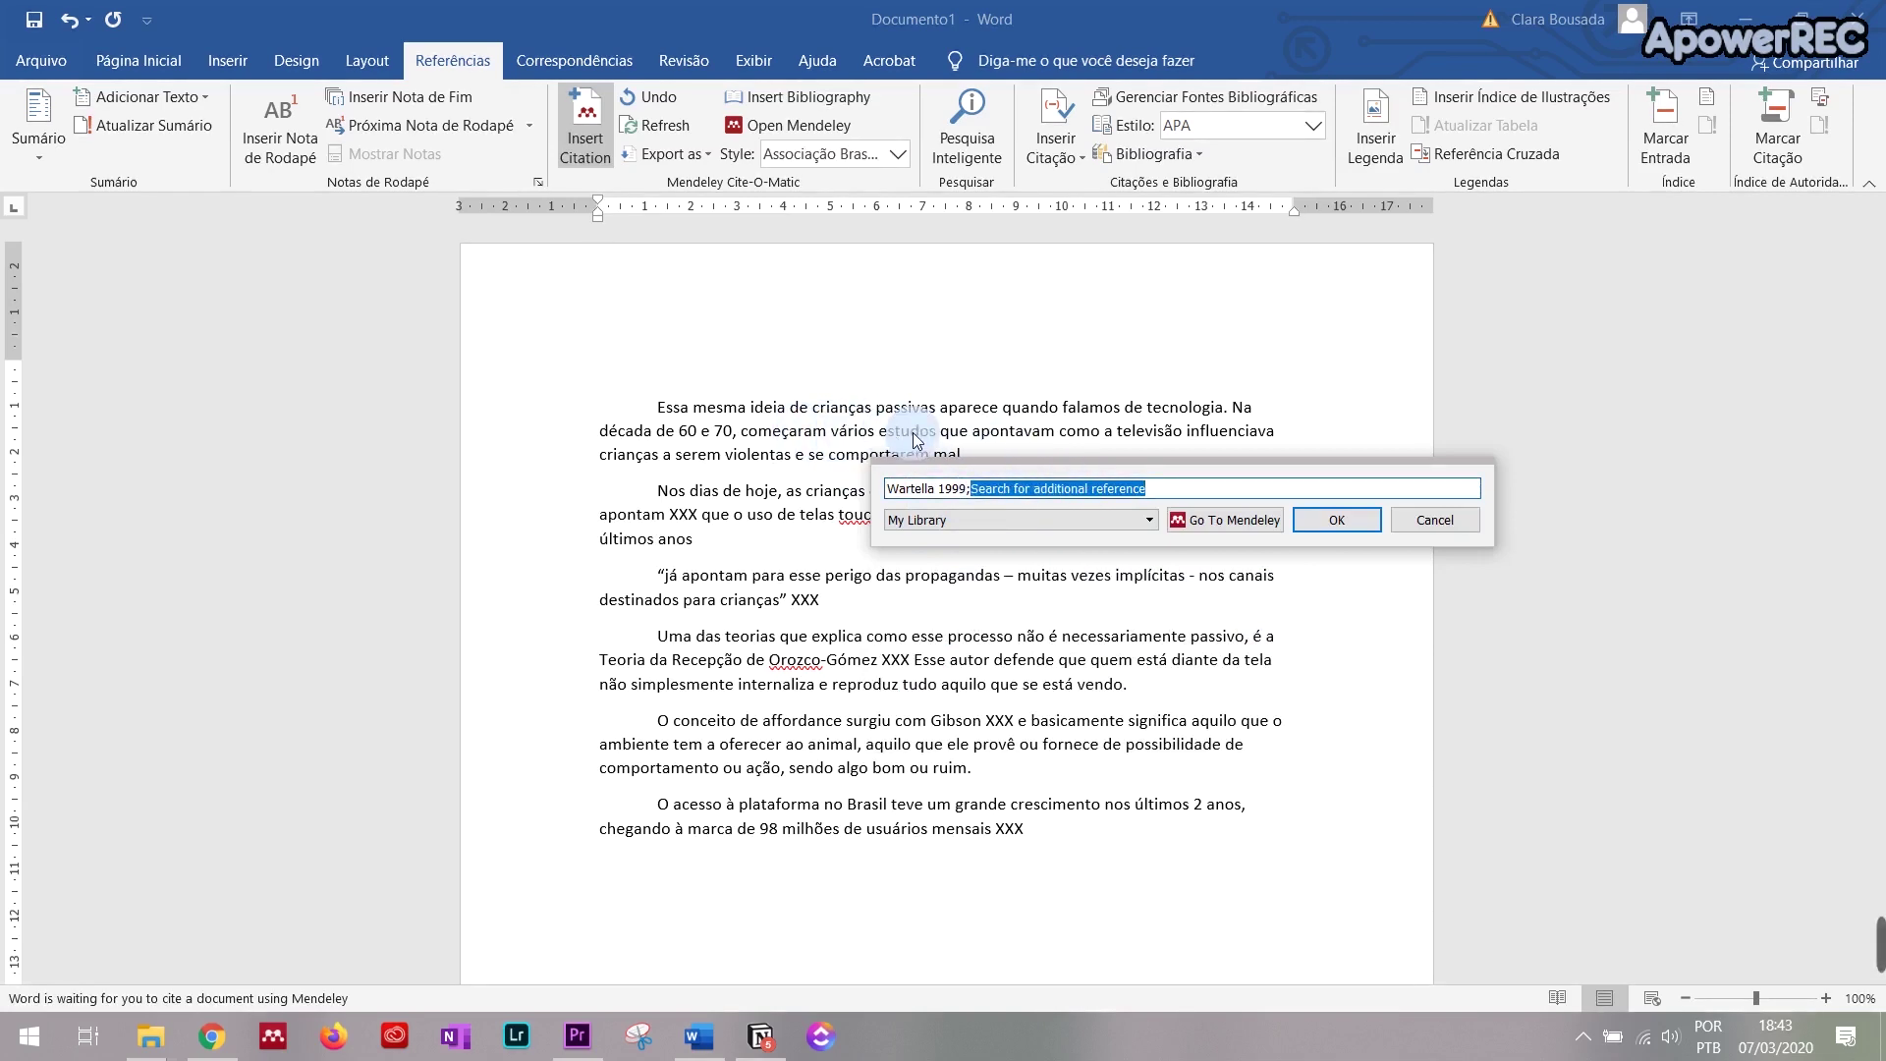
Step: Try adding a second reference to the citation by searching for "piaget", and remove it again
type("p")
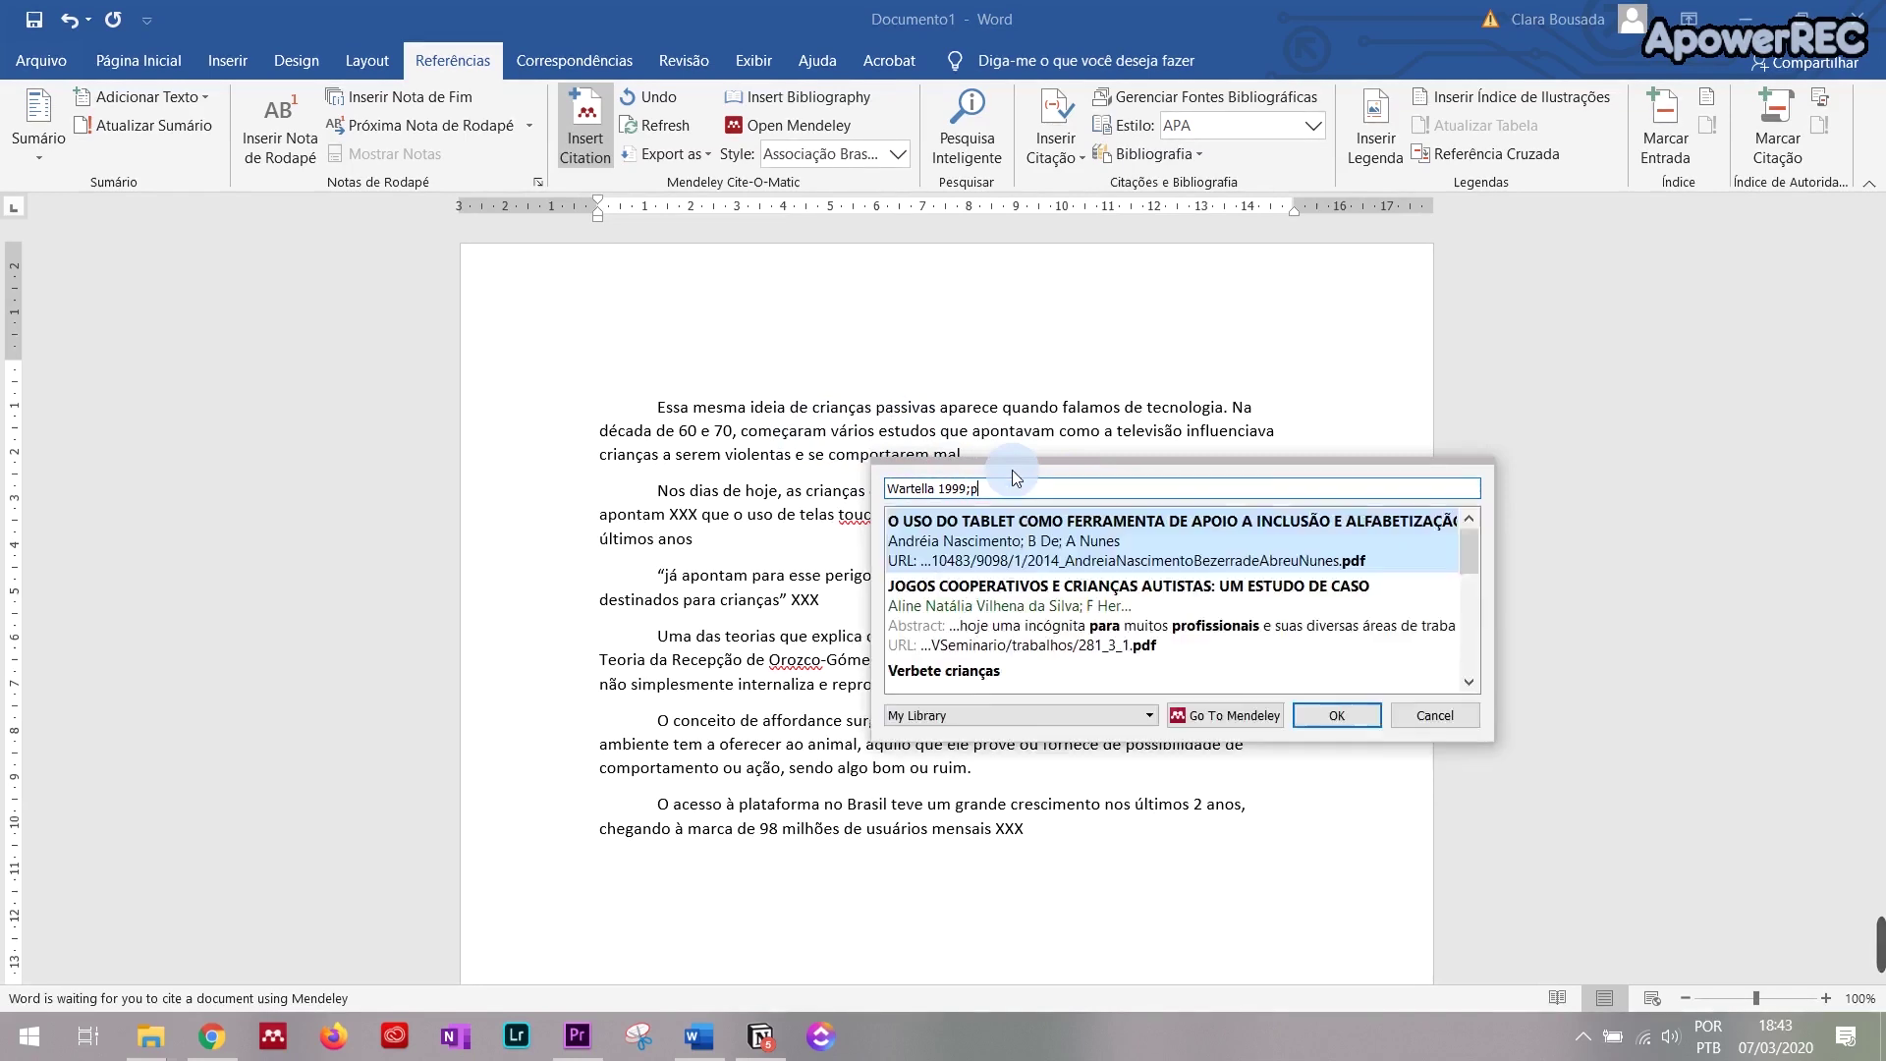
type("iaget")
key("Return")
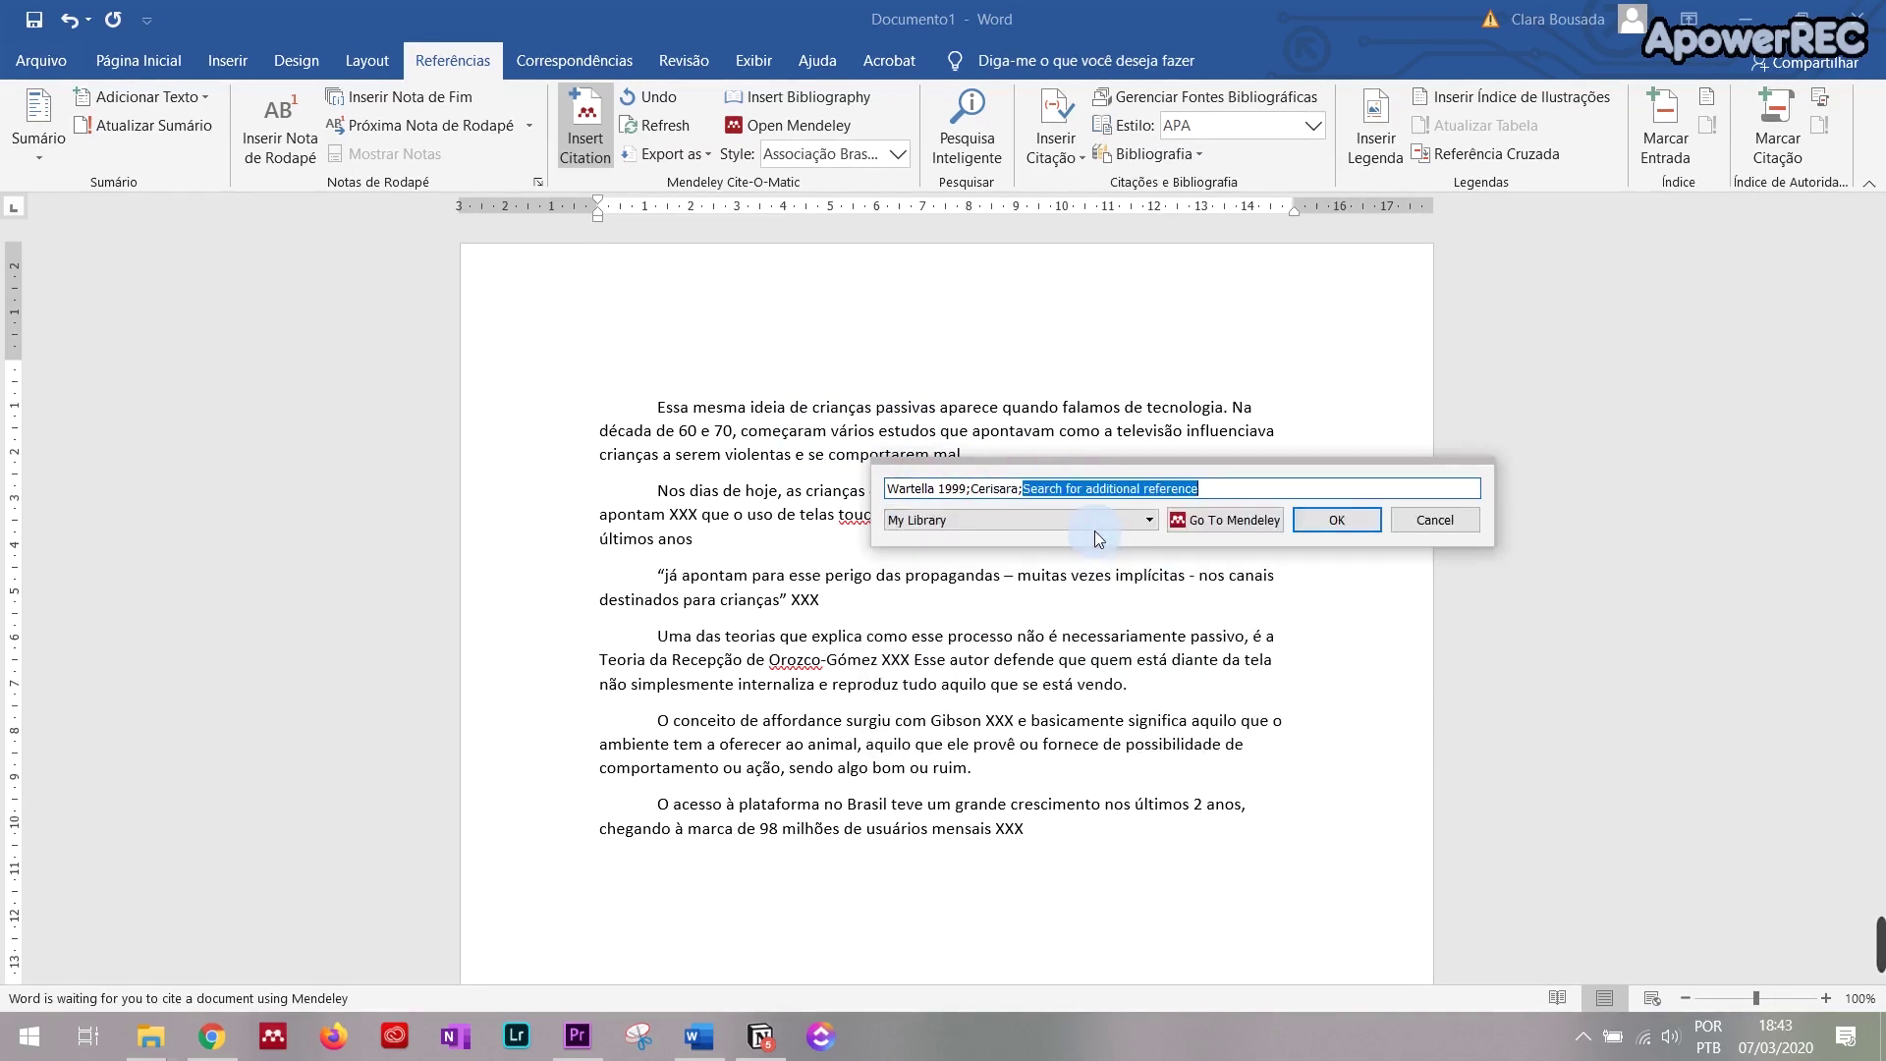
key("BackSpace")
key("BackSpace")
key("BackSpace")
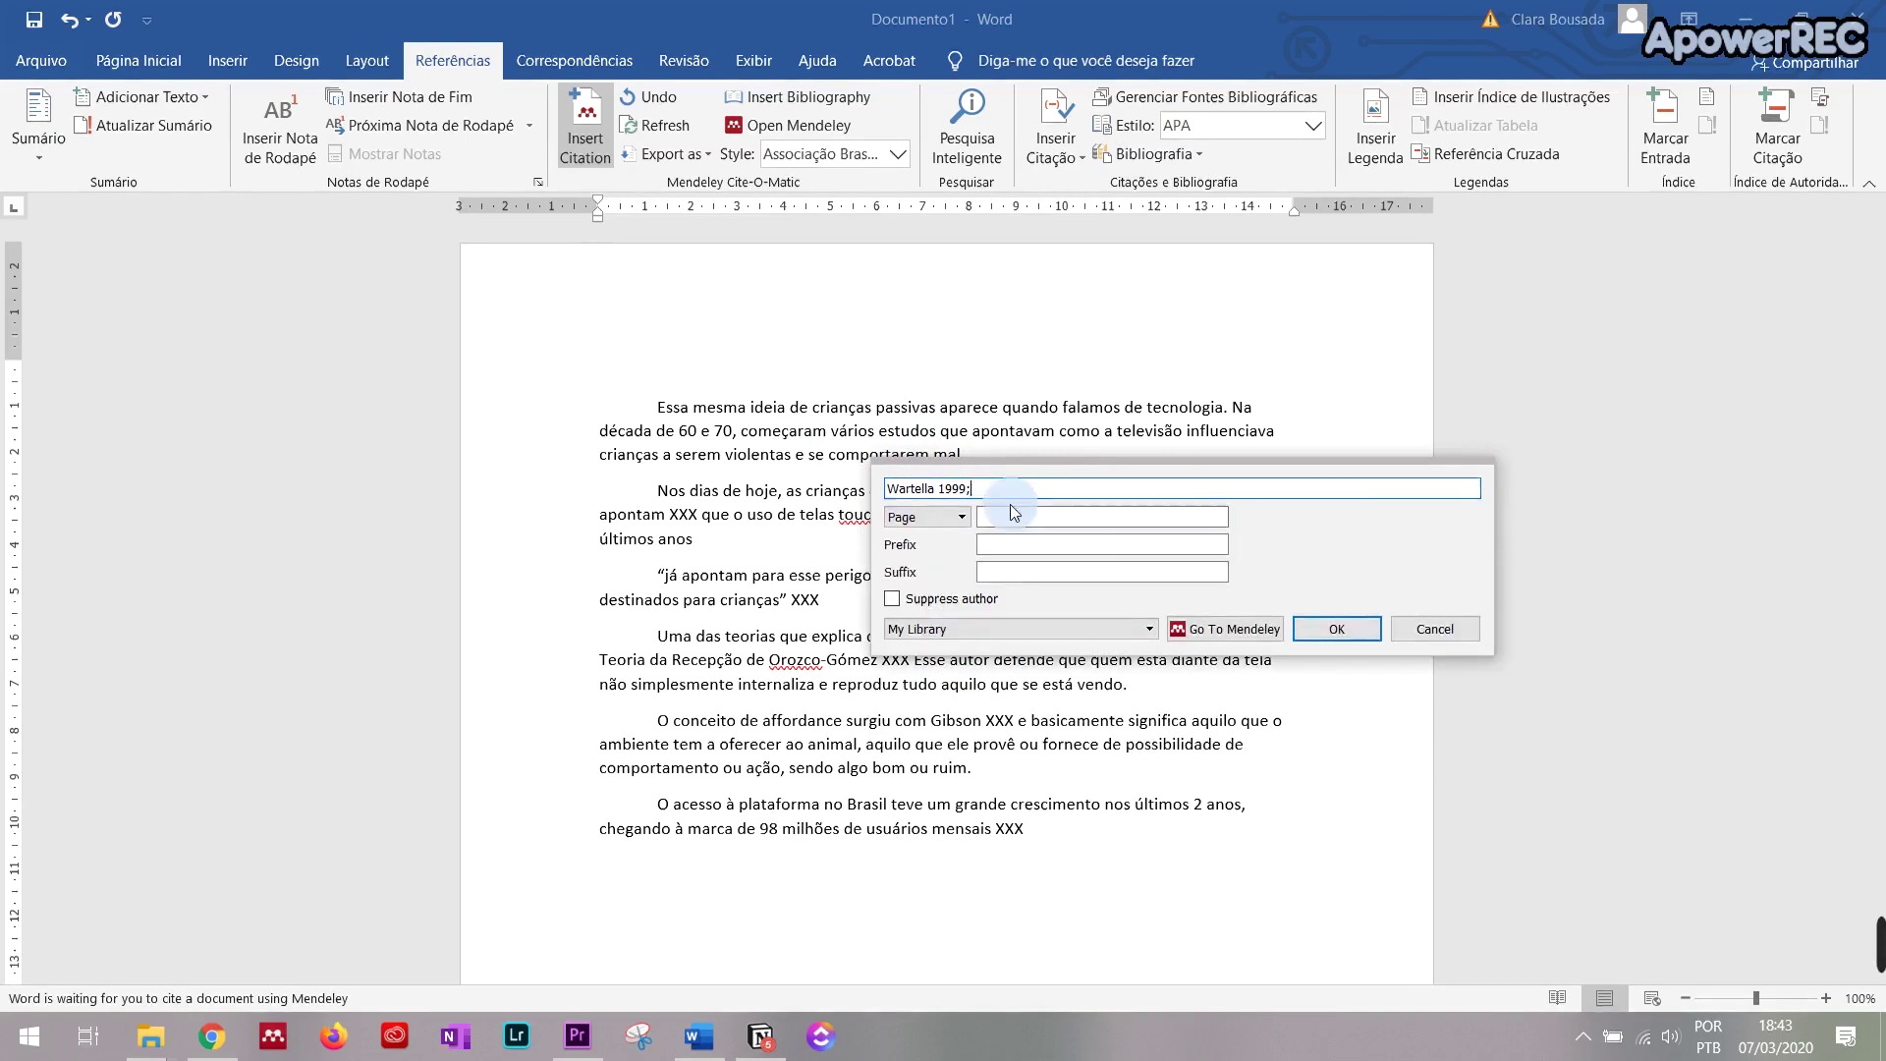
Step: Insert the citation with only the 1999 reference into the first paragraph and check it as a citation field
left_click(1415, 638)
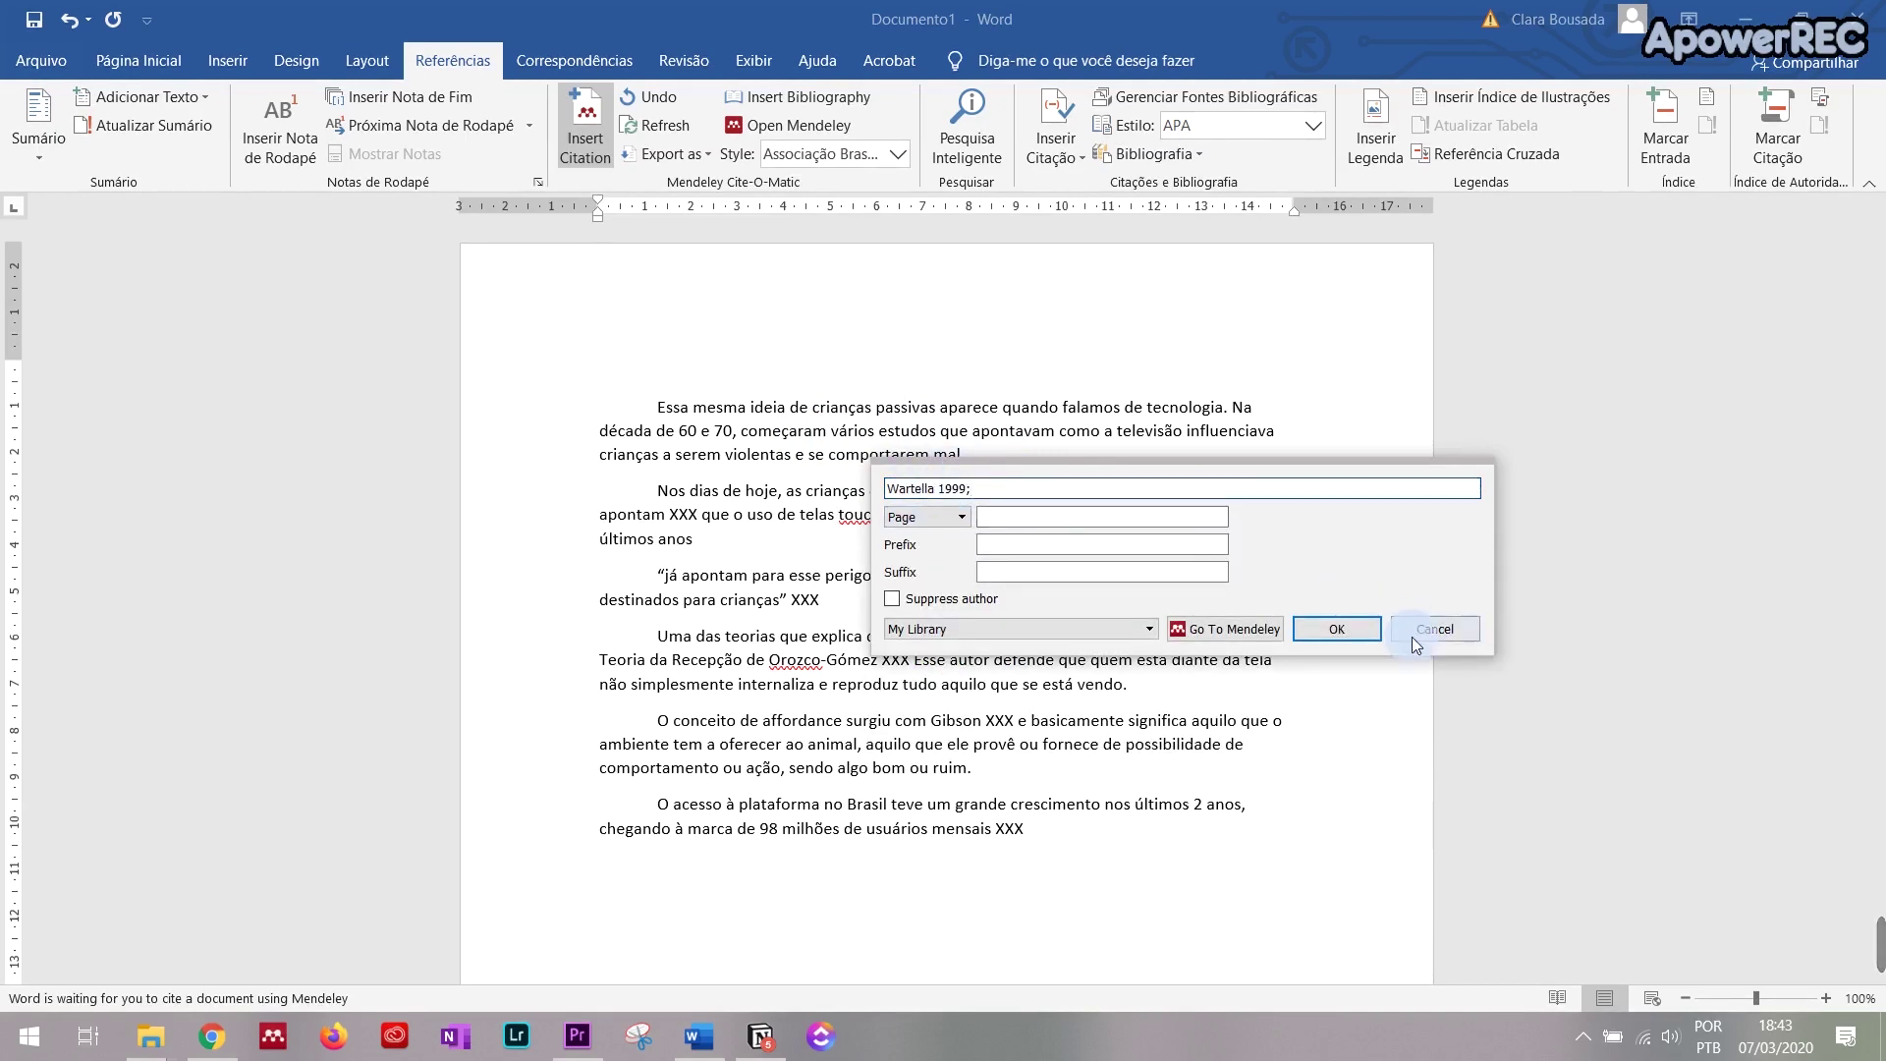
left_click(1336, 626)
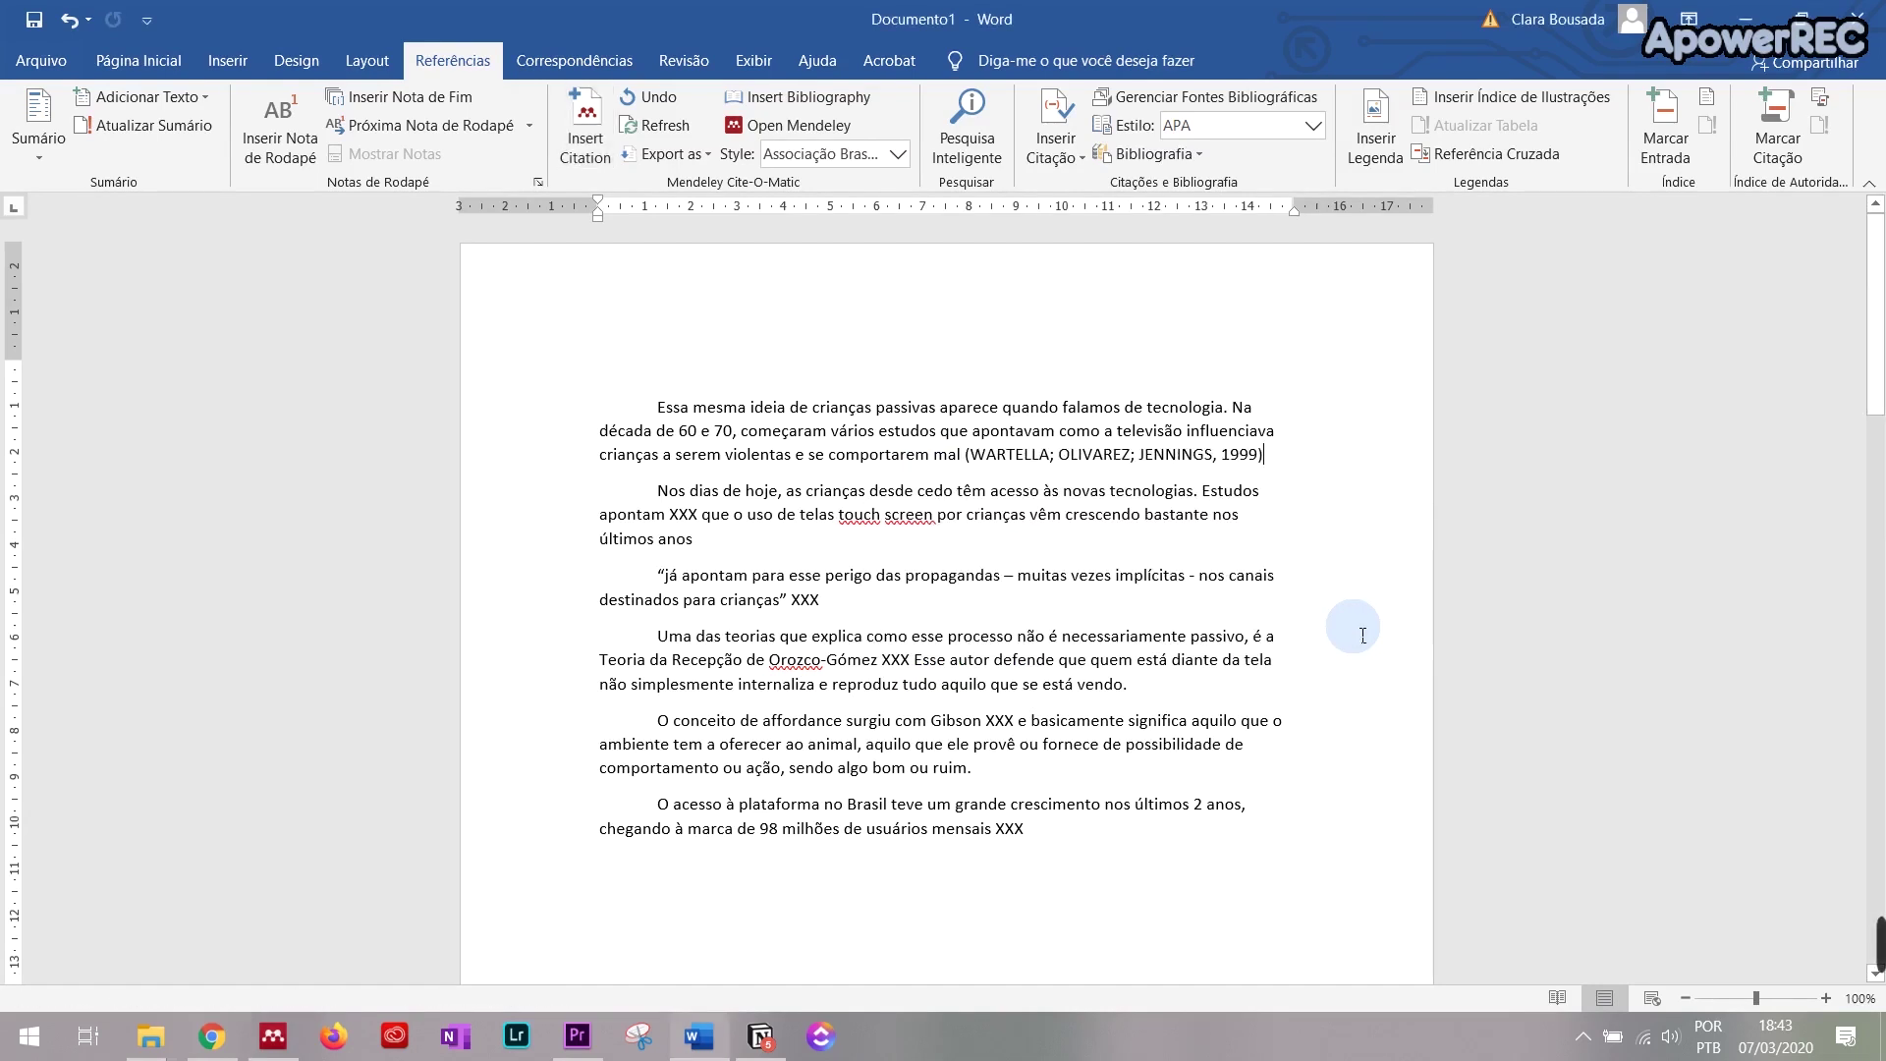
left_click(1191, 457)
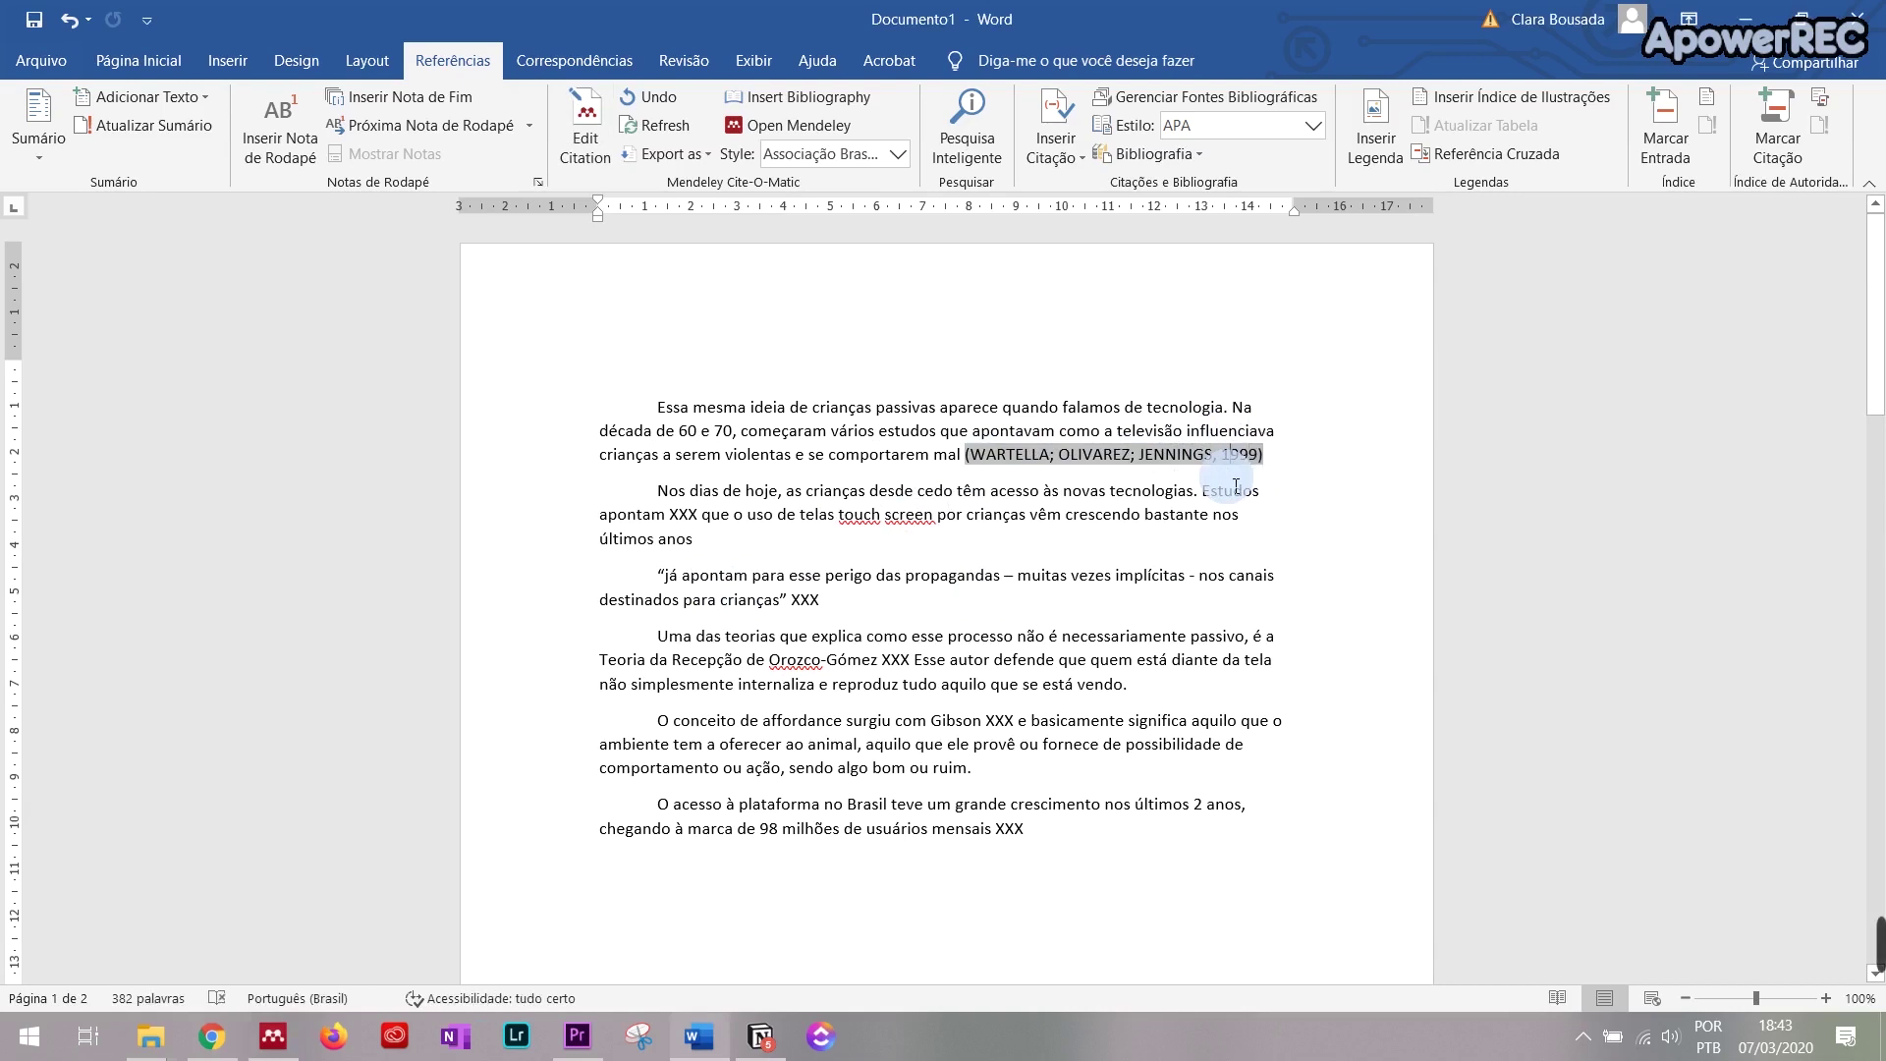
left_click(1203, 541)
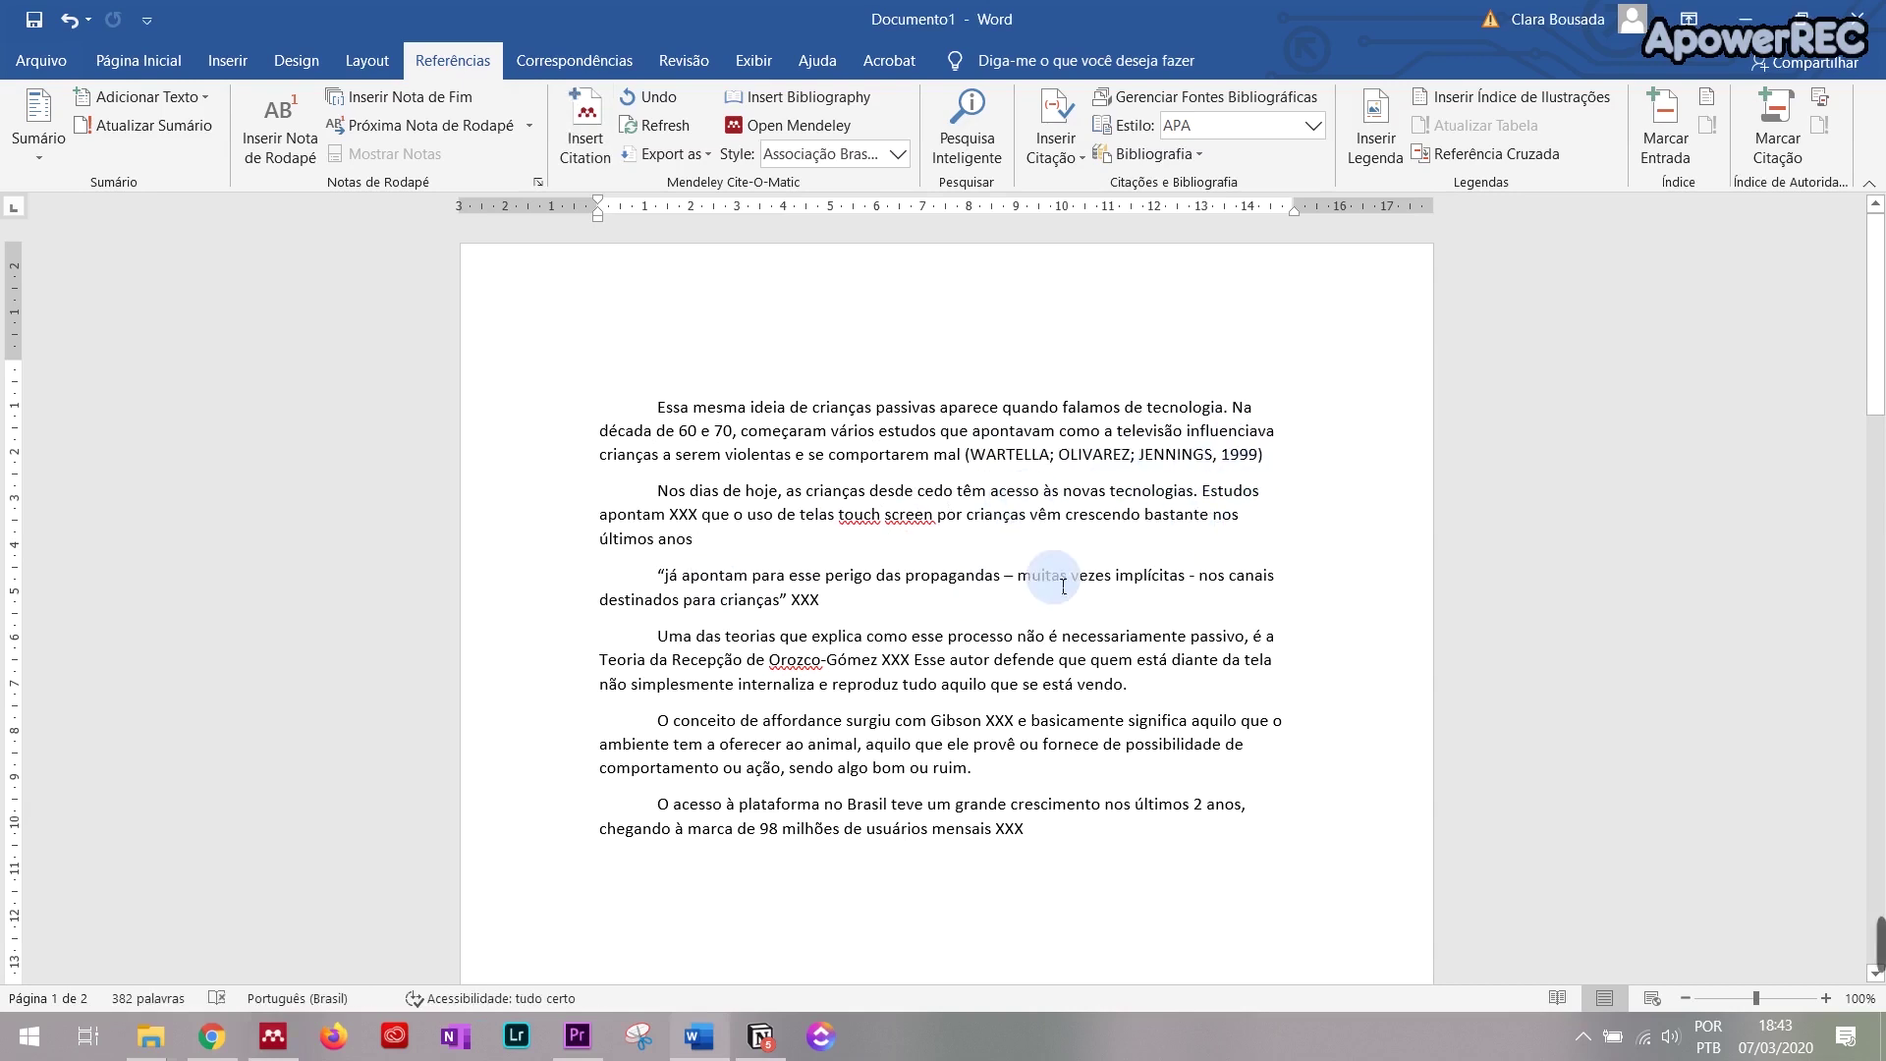
Step: Replace the XXX placeholder in the second paragraph with a Mendeley citation of "Exposure and use of mobile media devices by young children" (2015)
double_click(683, 514)
key("BackSpace")
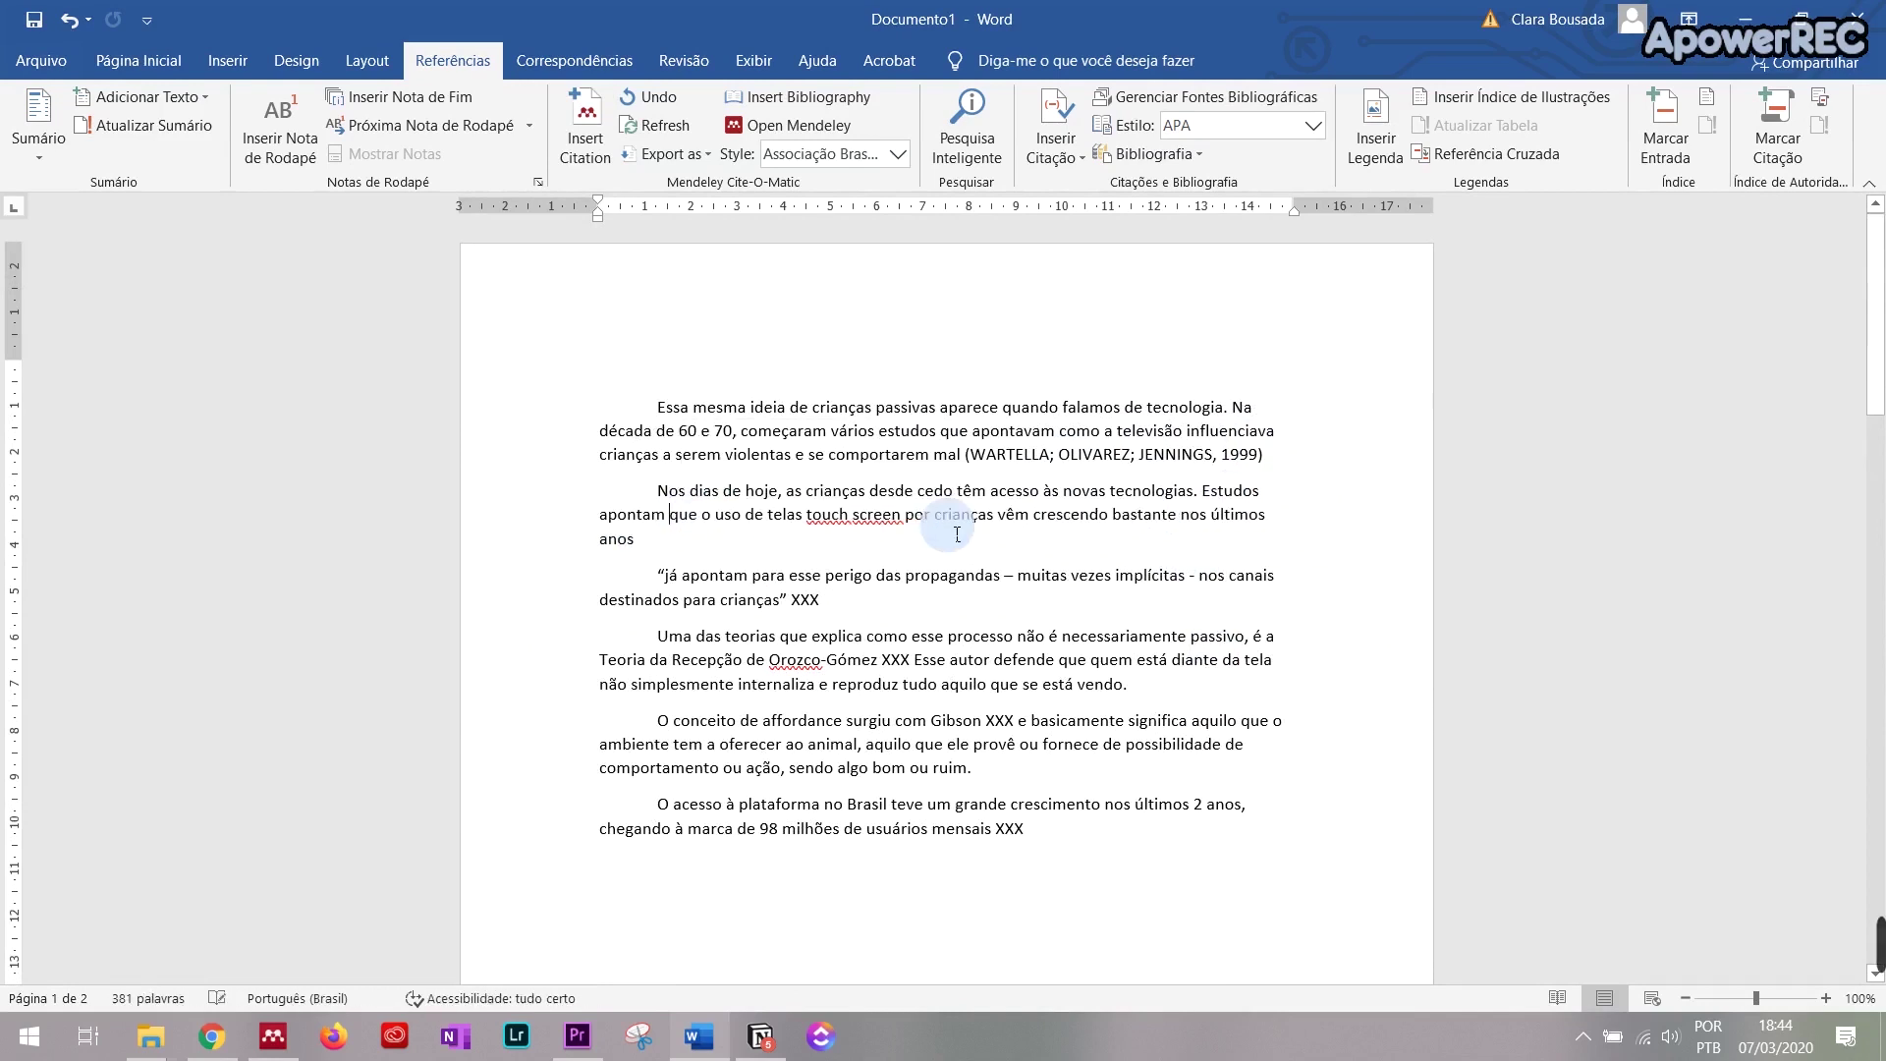
left_click(587, 133)
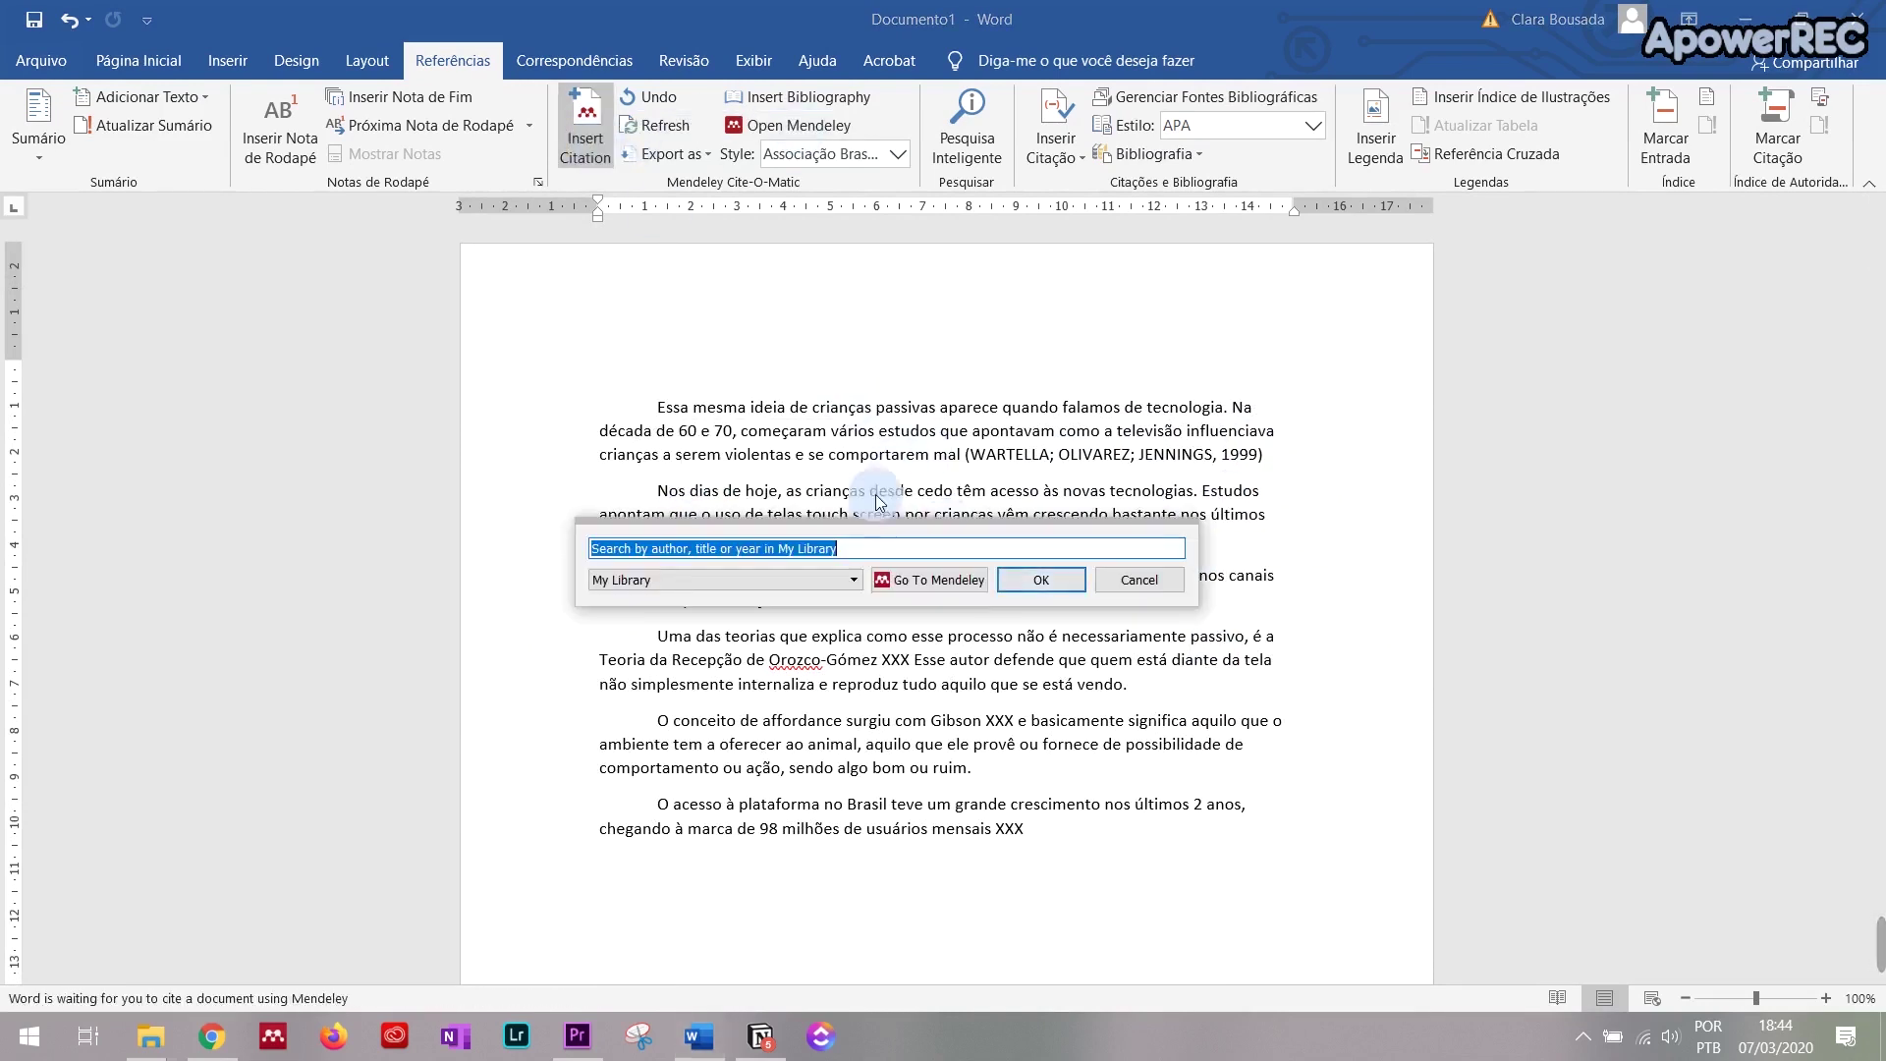
type("kabal")
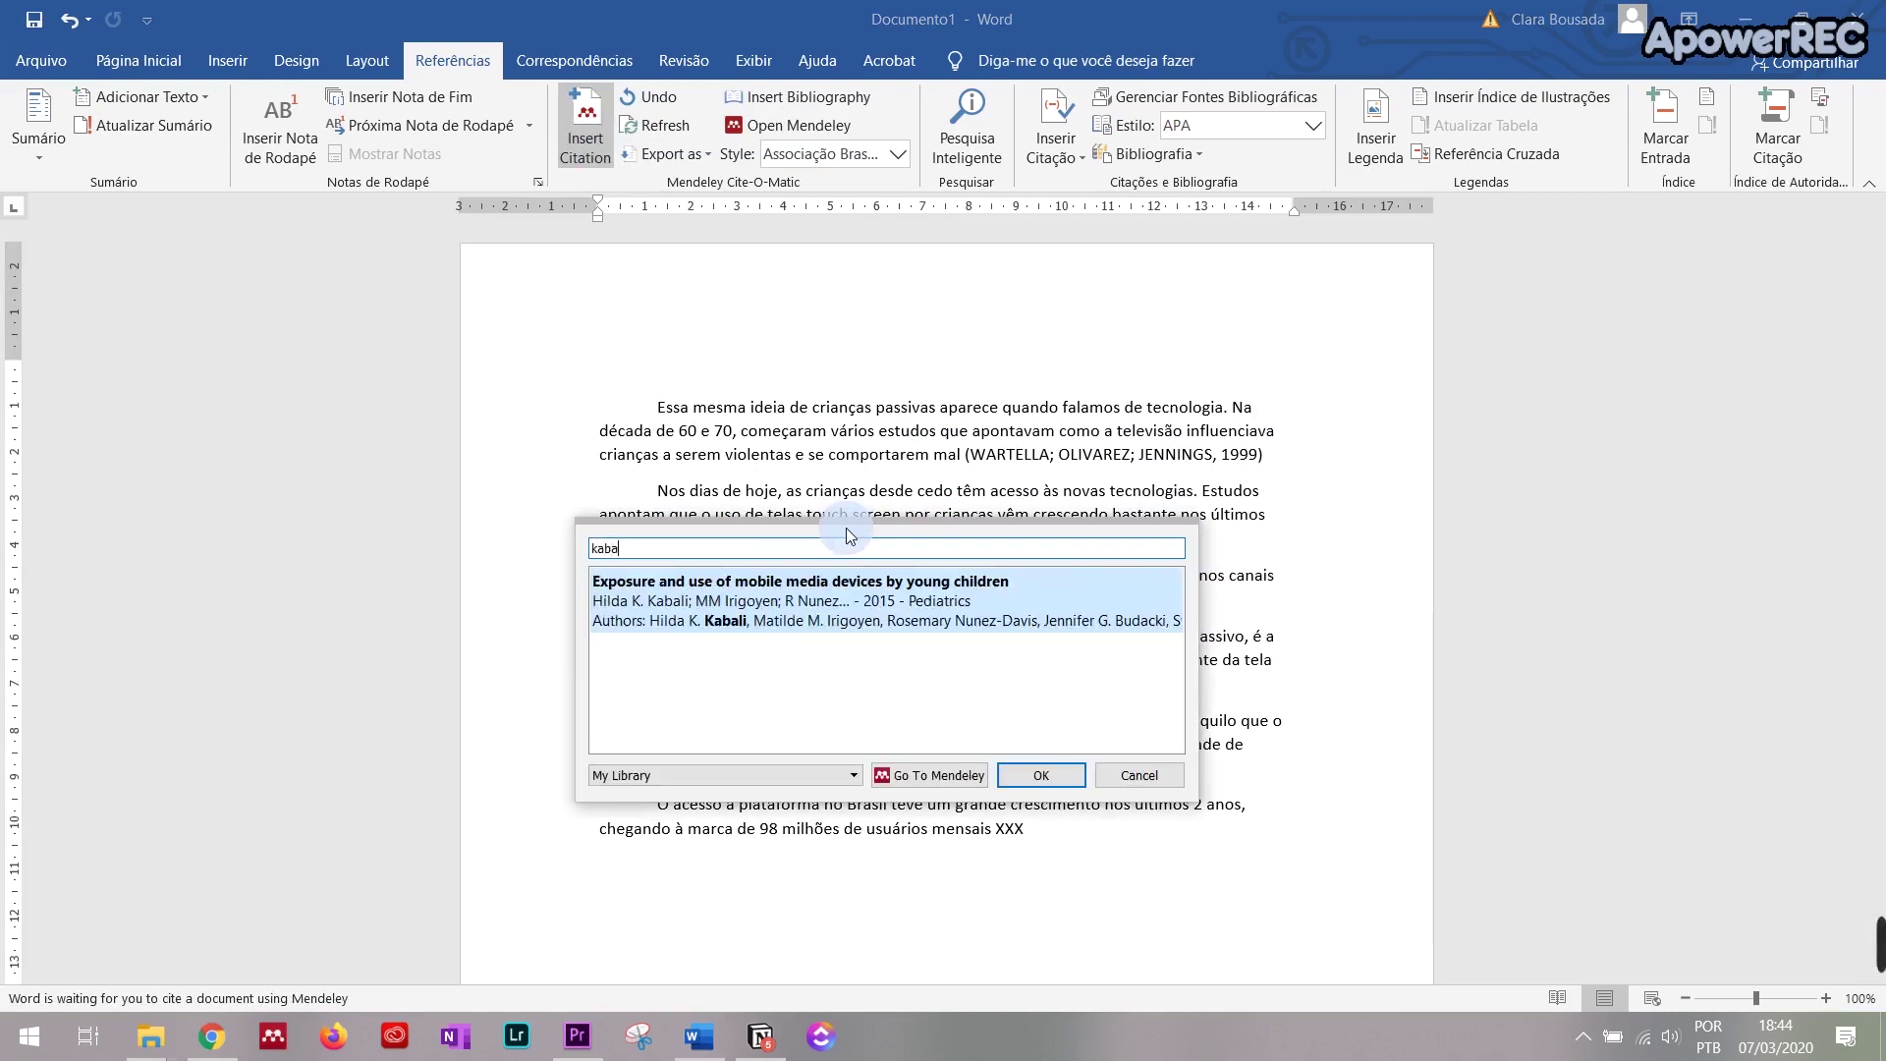
left_click(835, 597)
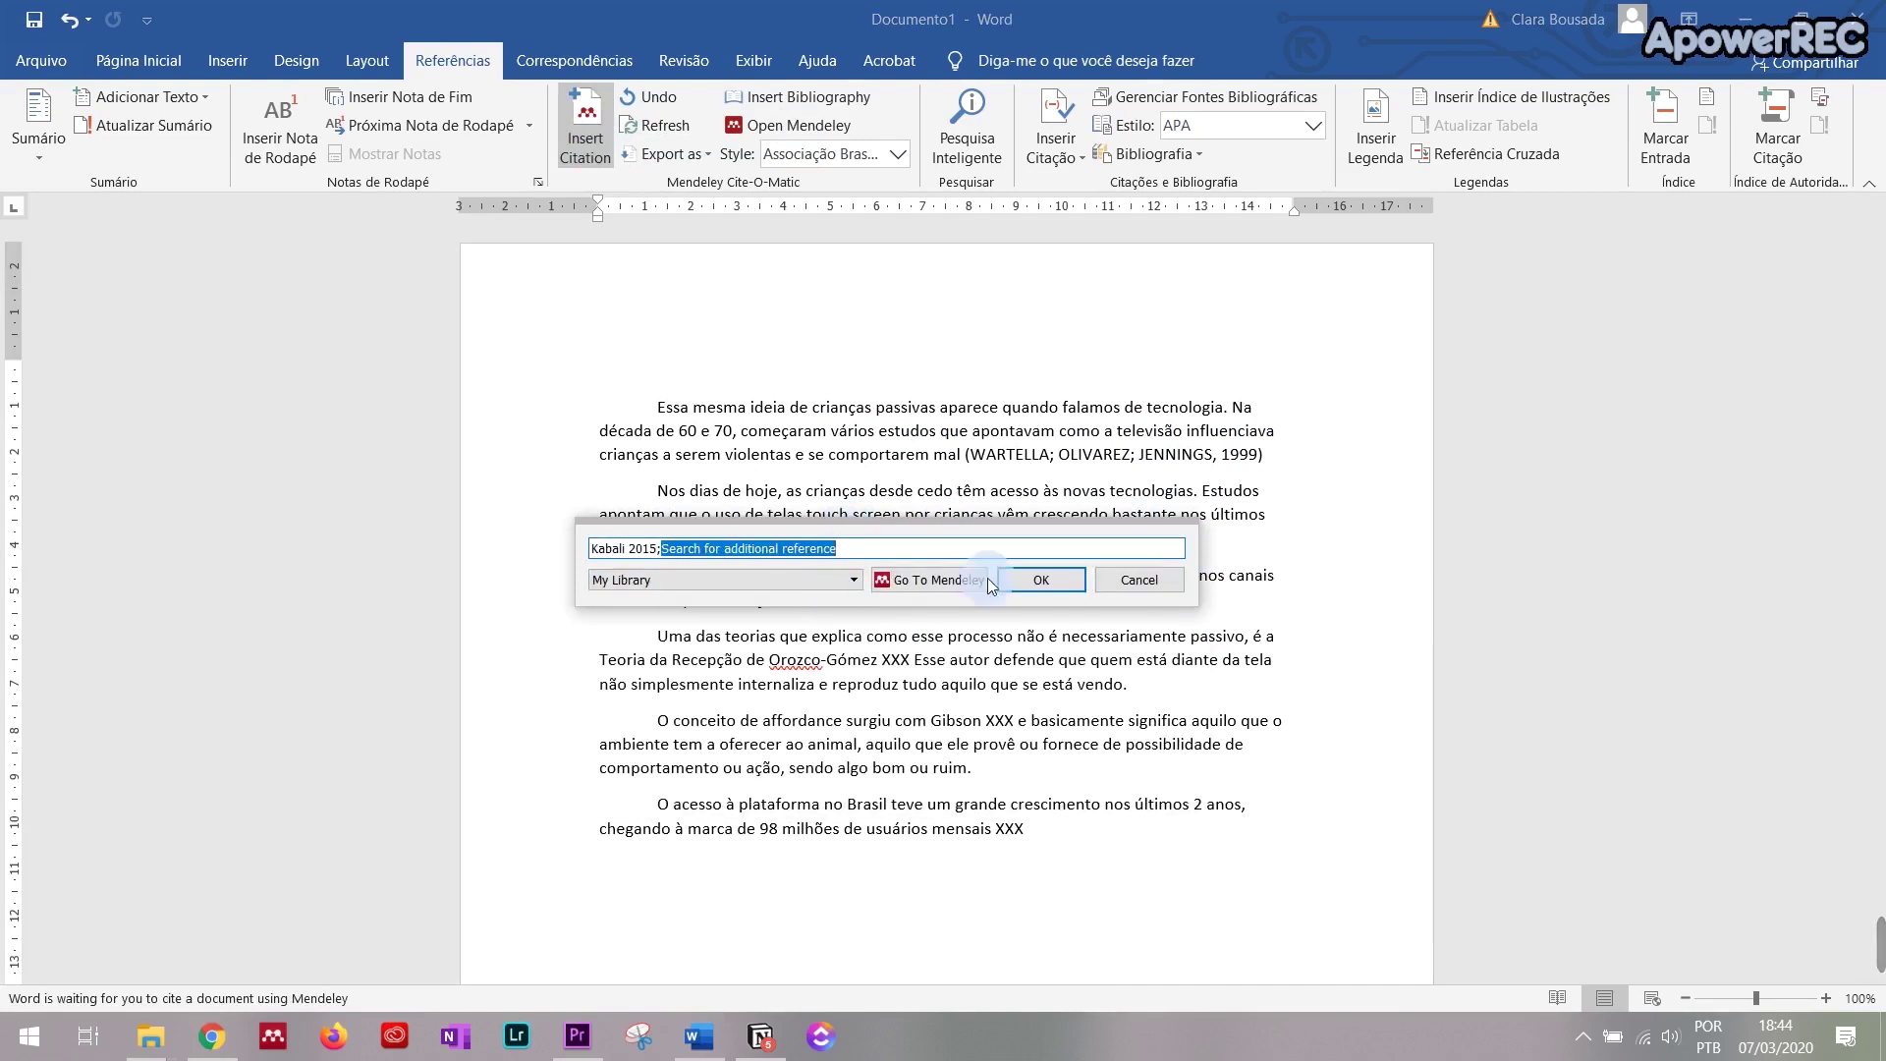
left_click(1063, 580)
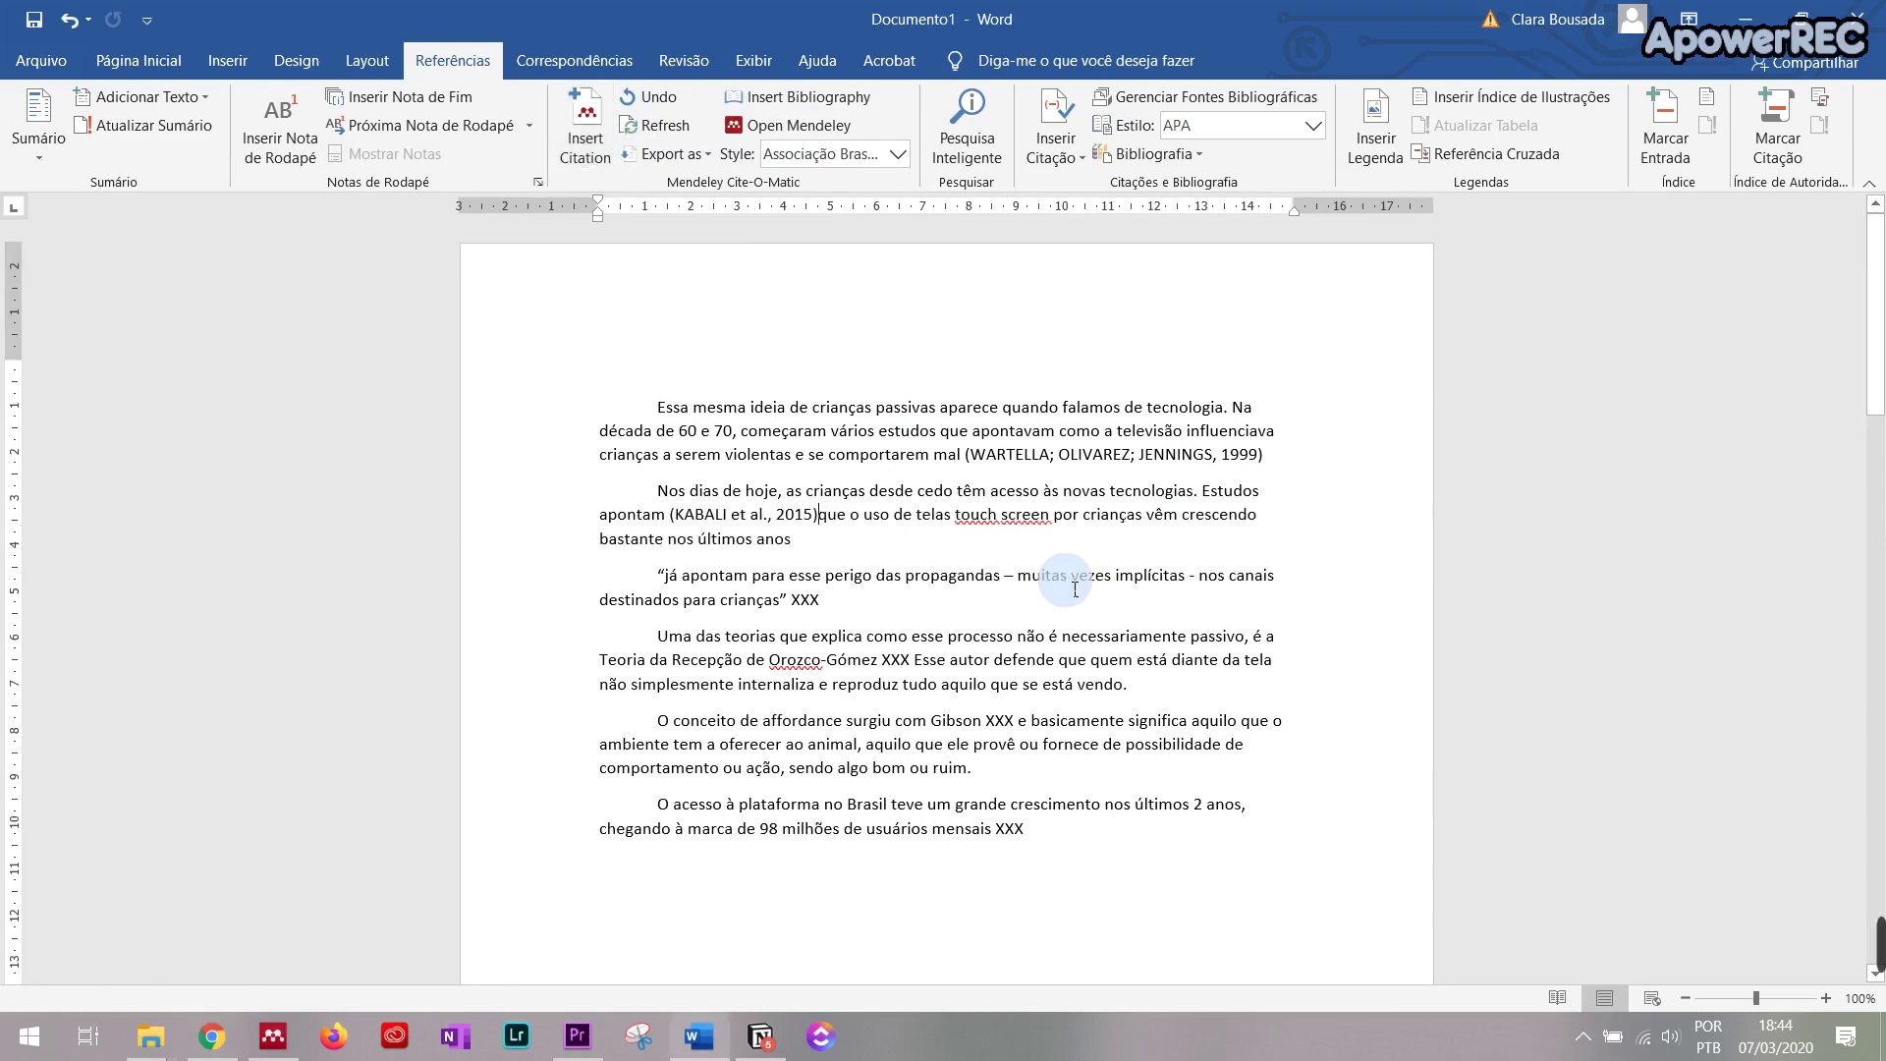
Step: Add a space between the 2015 citation and the word "que" in the second paragraph, and check the citation field
left_click(756, 561)
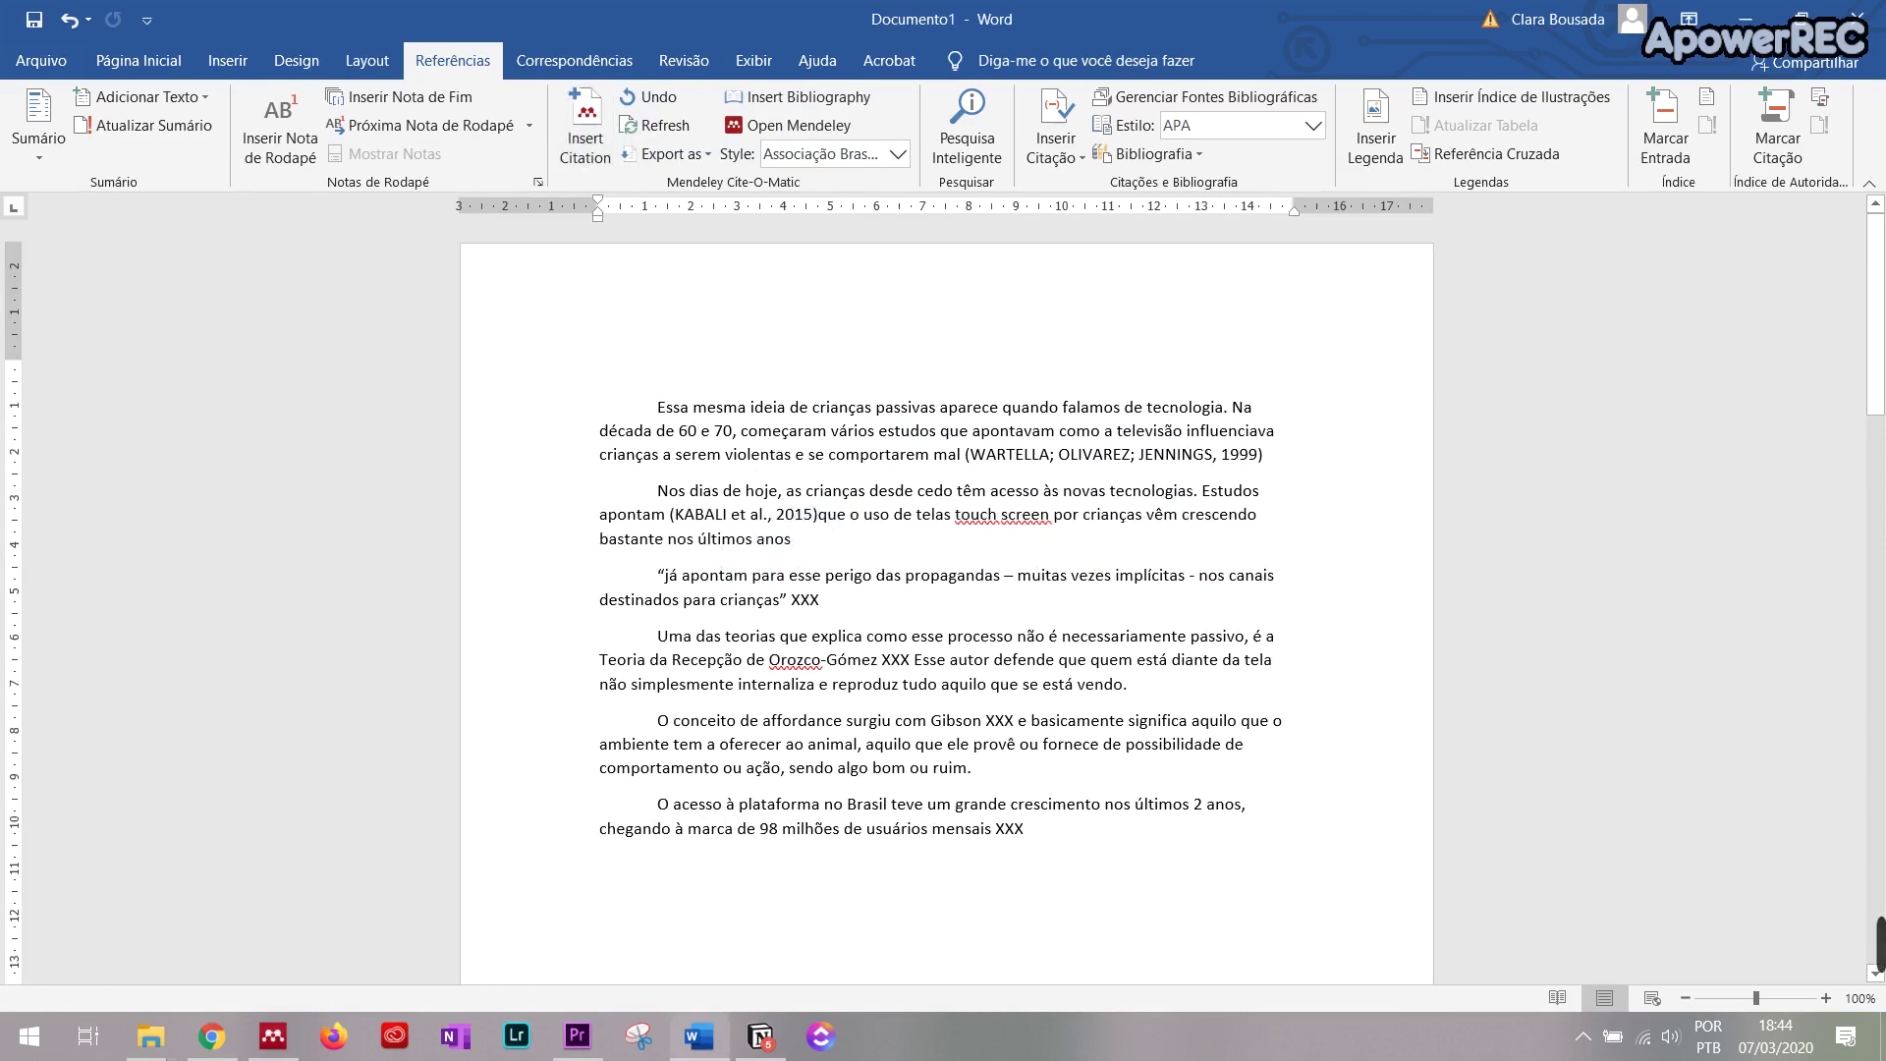
left_click(688, 524)
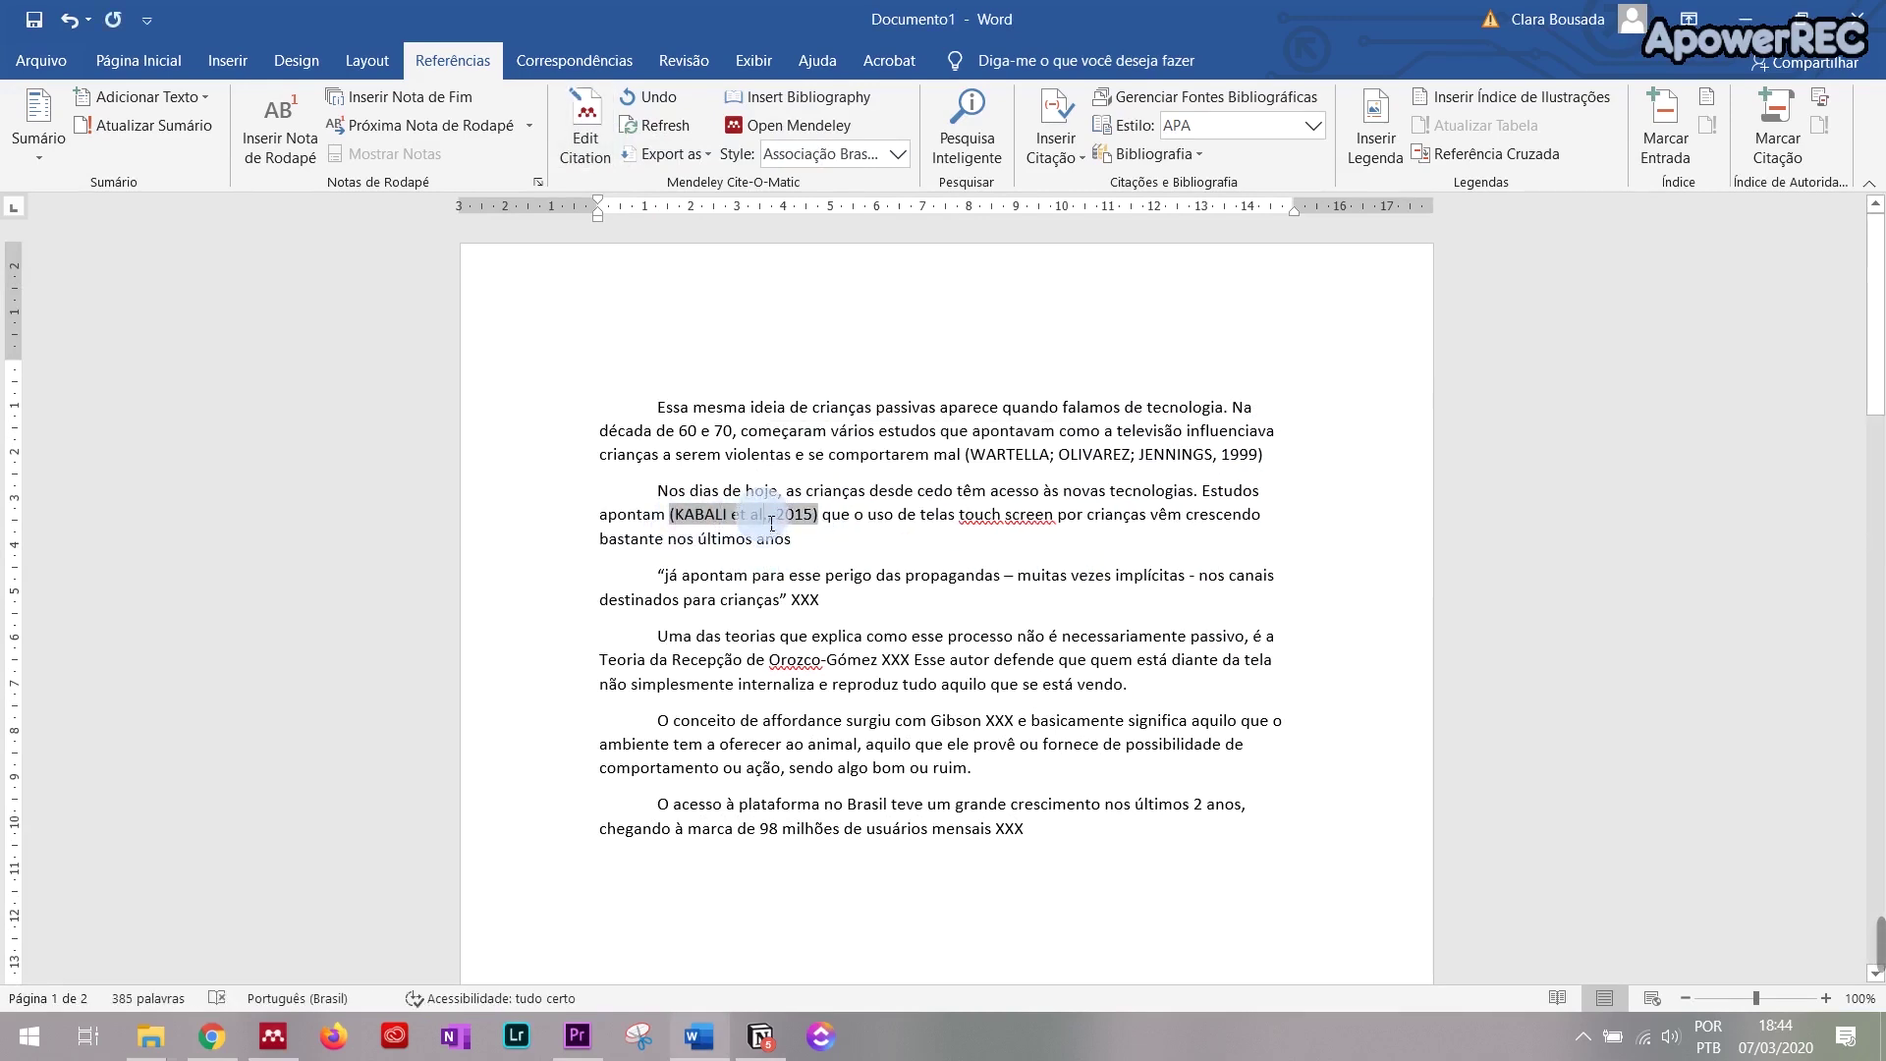
double_click(744, 520)
left_click(850, 514)
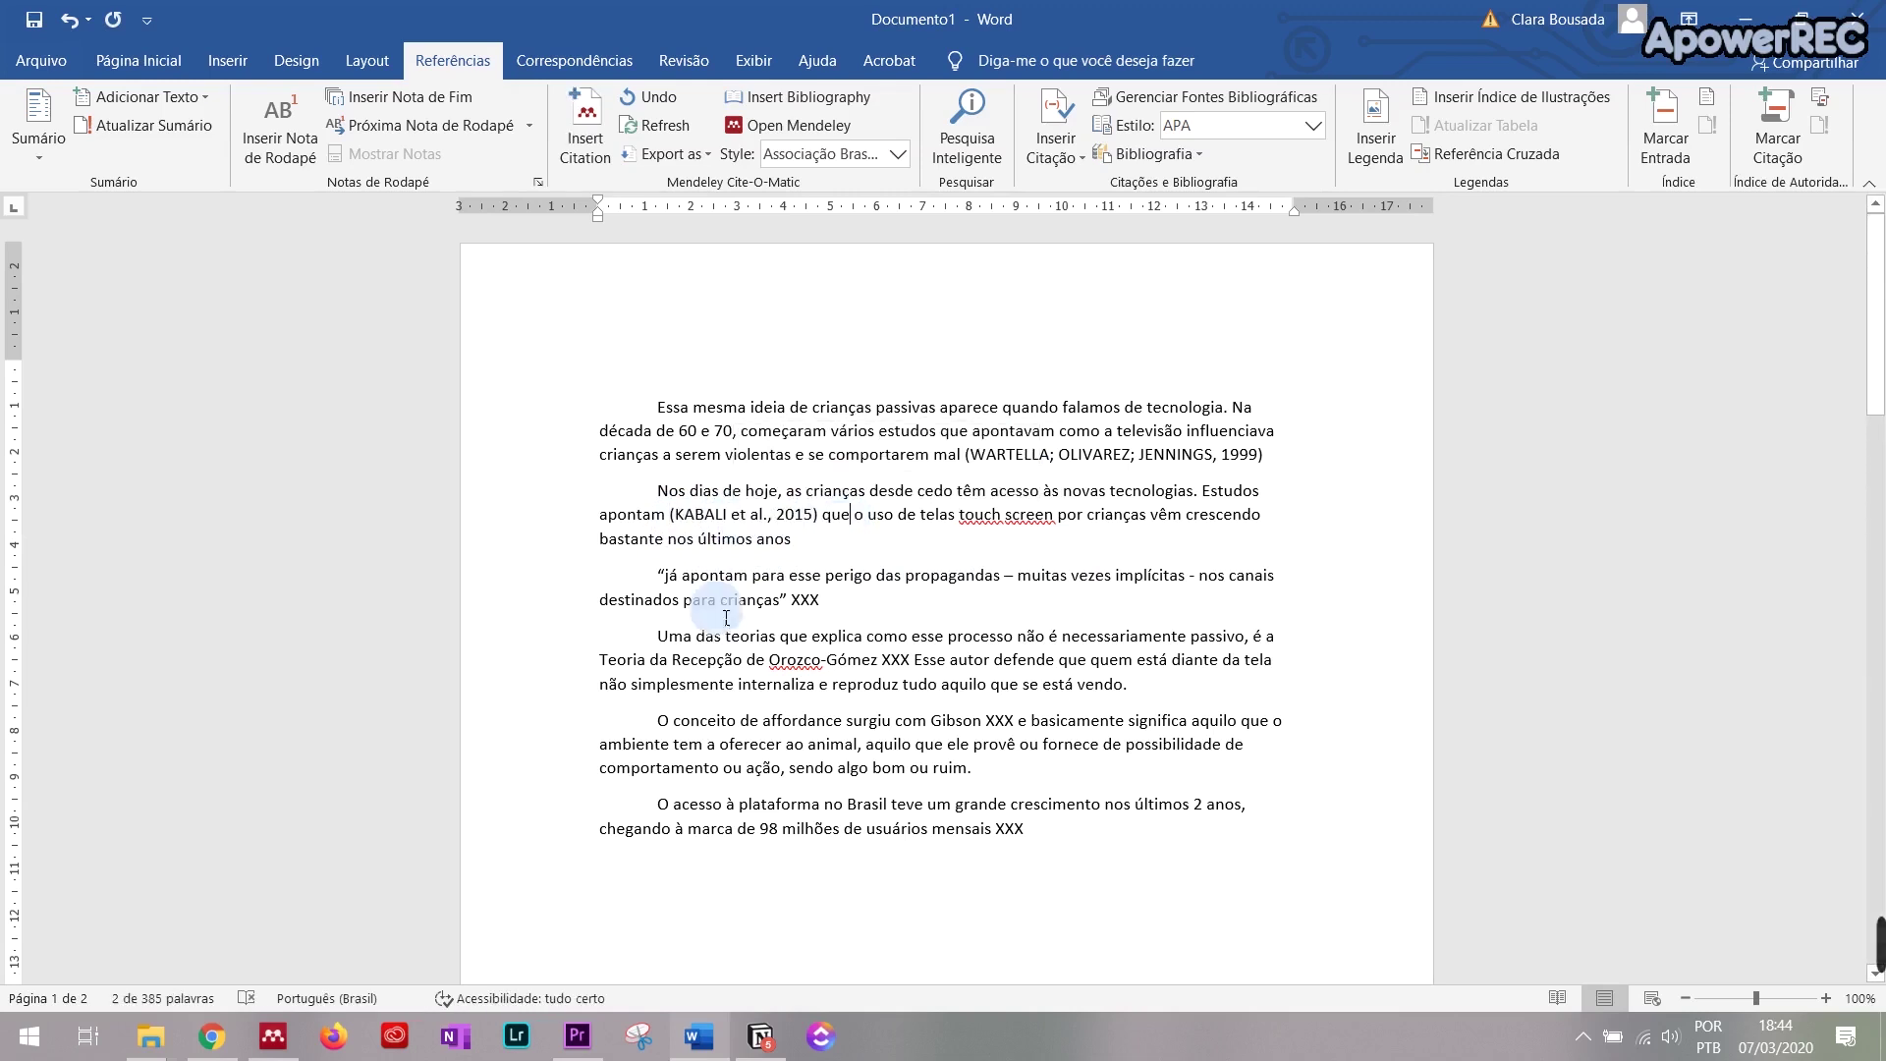
left_click(822, 513)
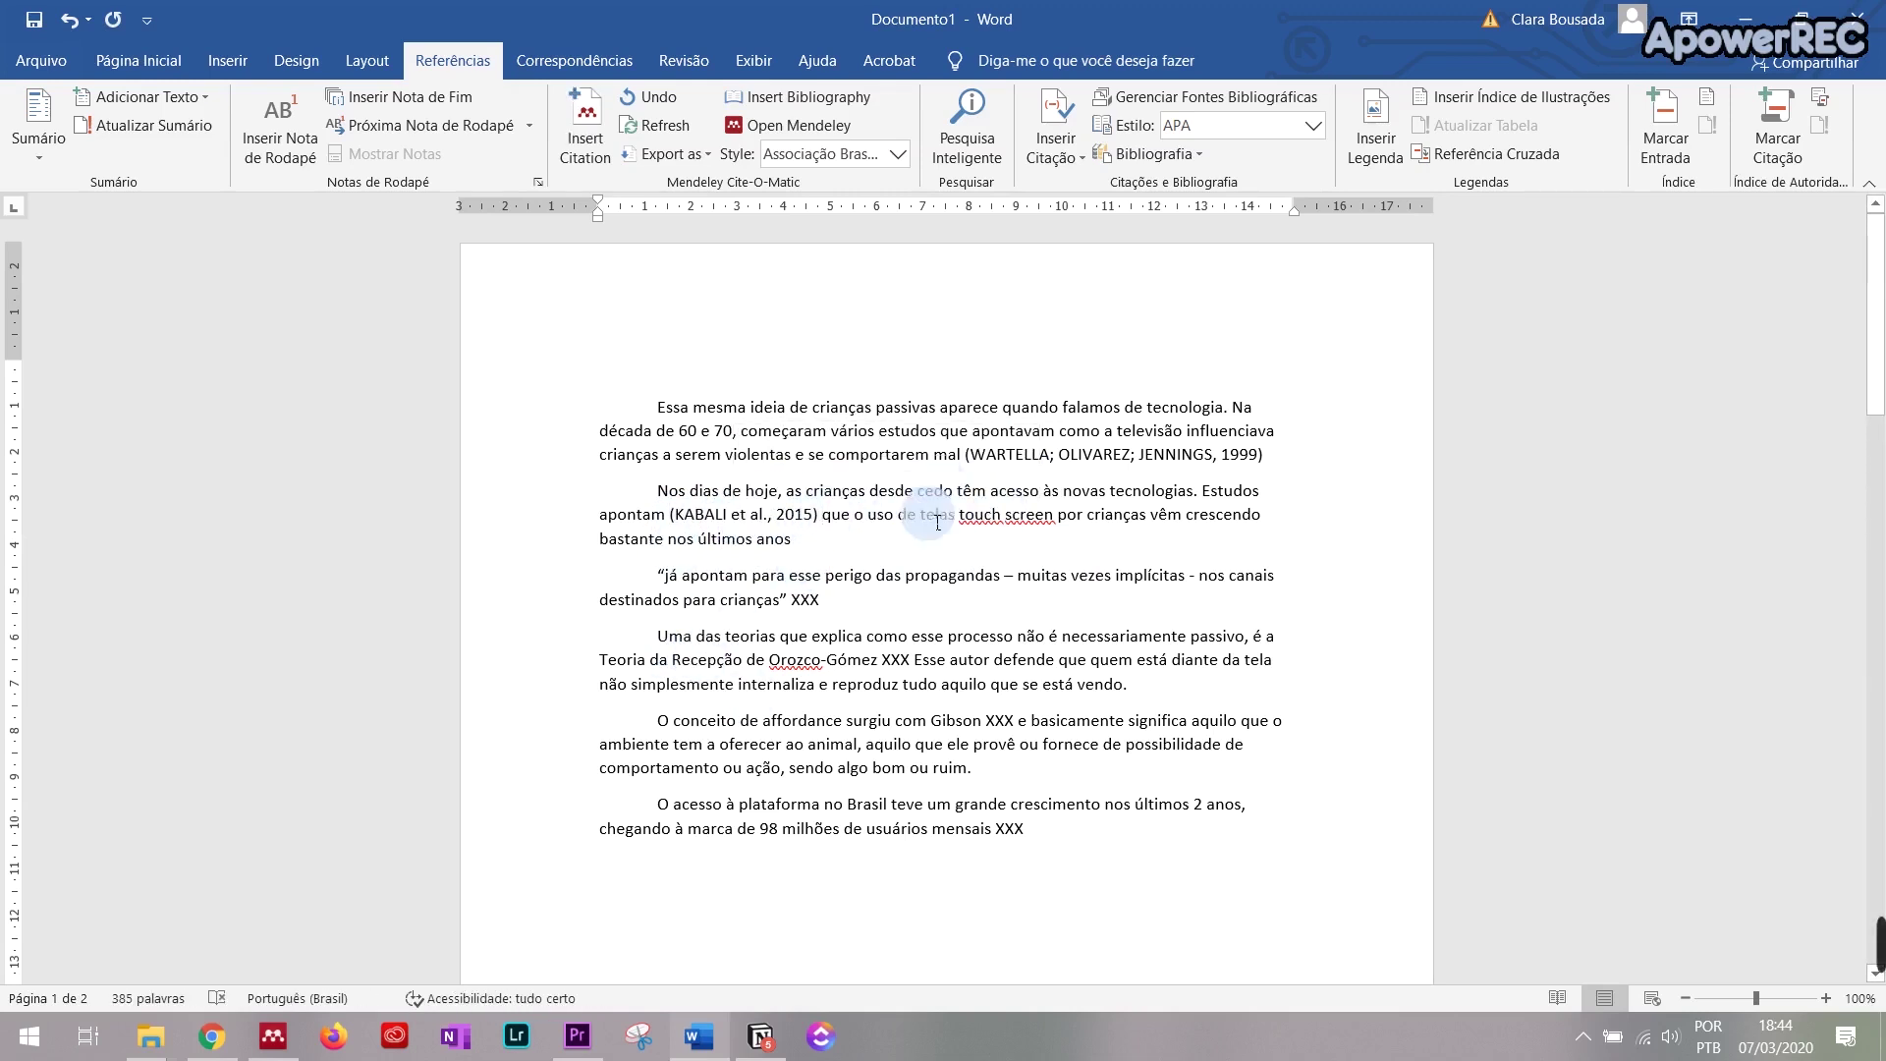
Step: Cite "Children and Computers: New Technology— Old Concerns" (2000) at the end of the second paragraph, choosing it from the Tecnologia folder in Mendeley Desktop
left_click(923, 550)
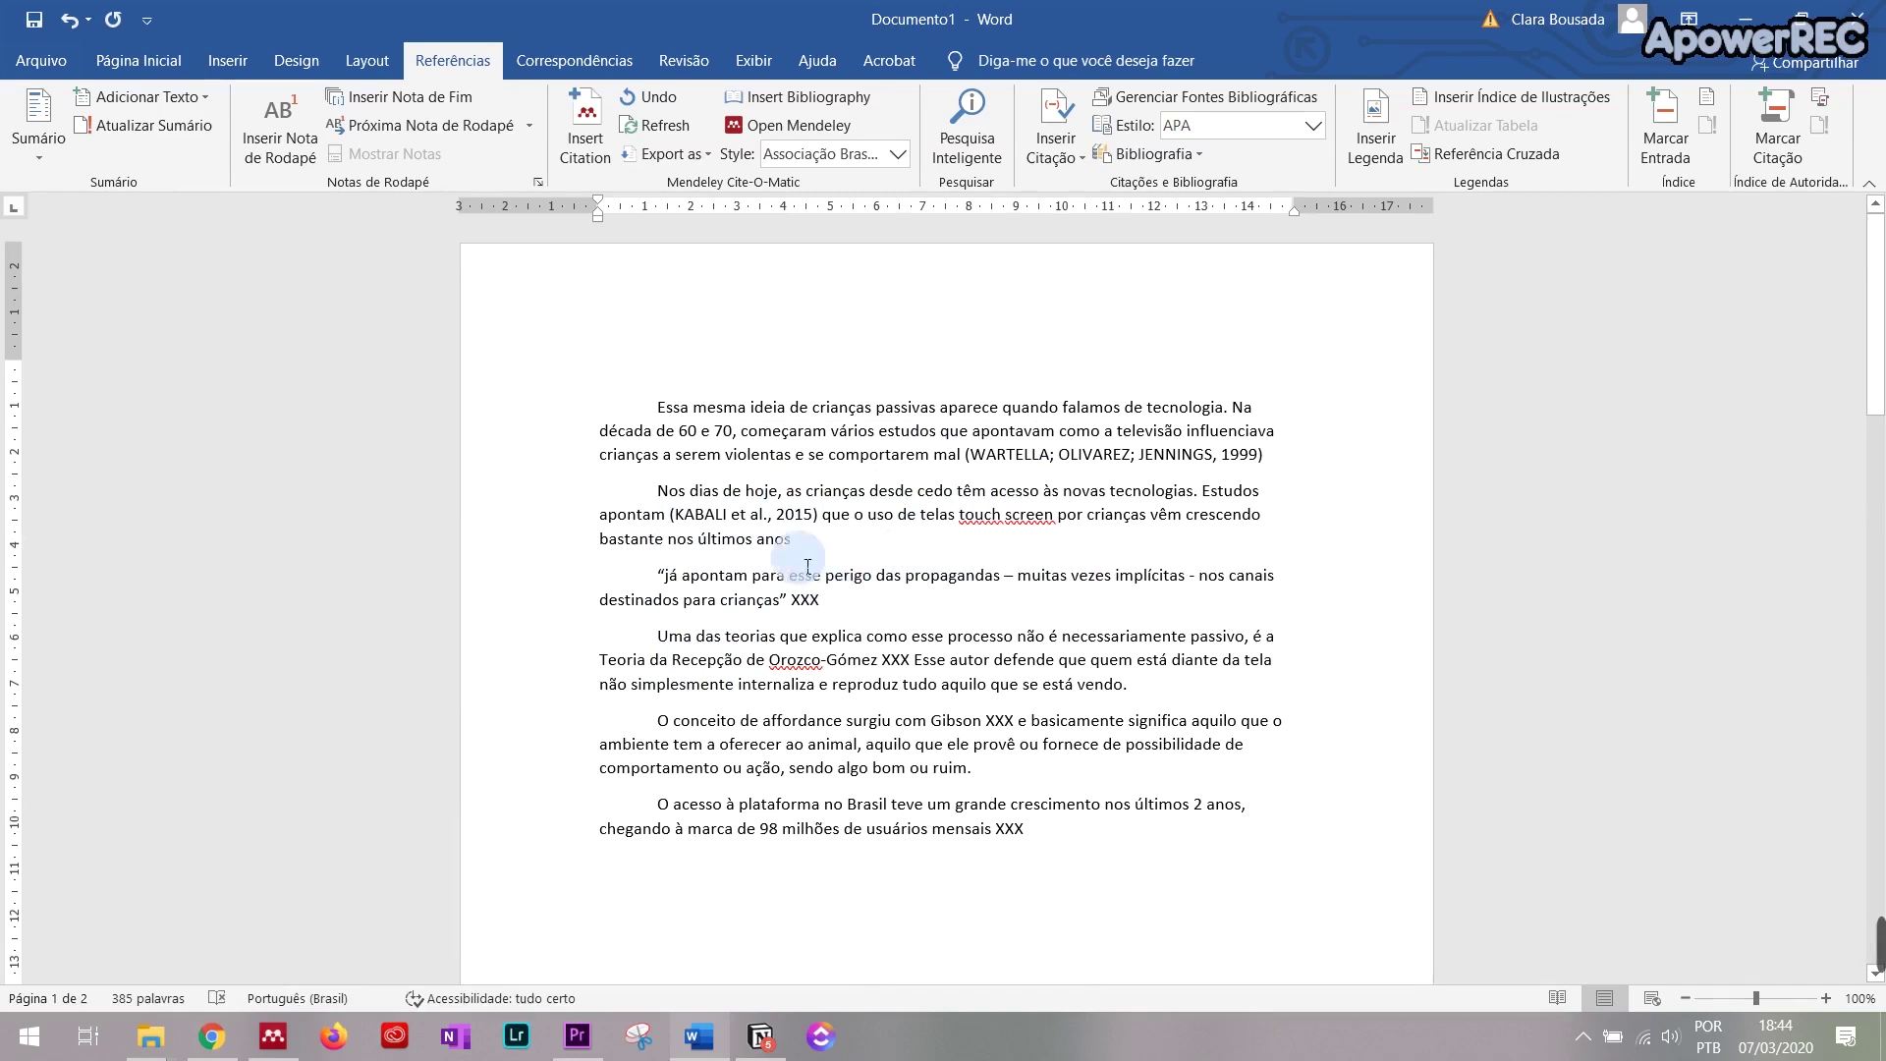
left_click(586, 127)
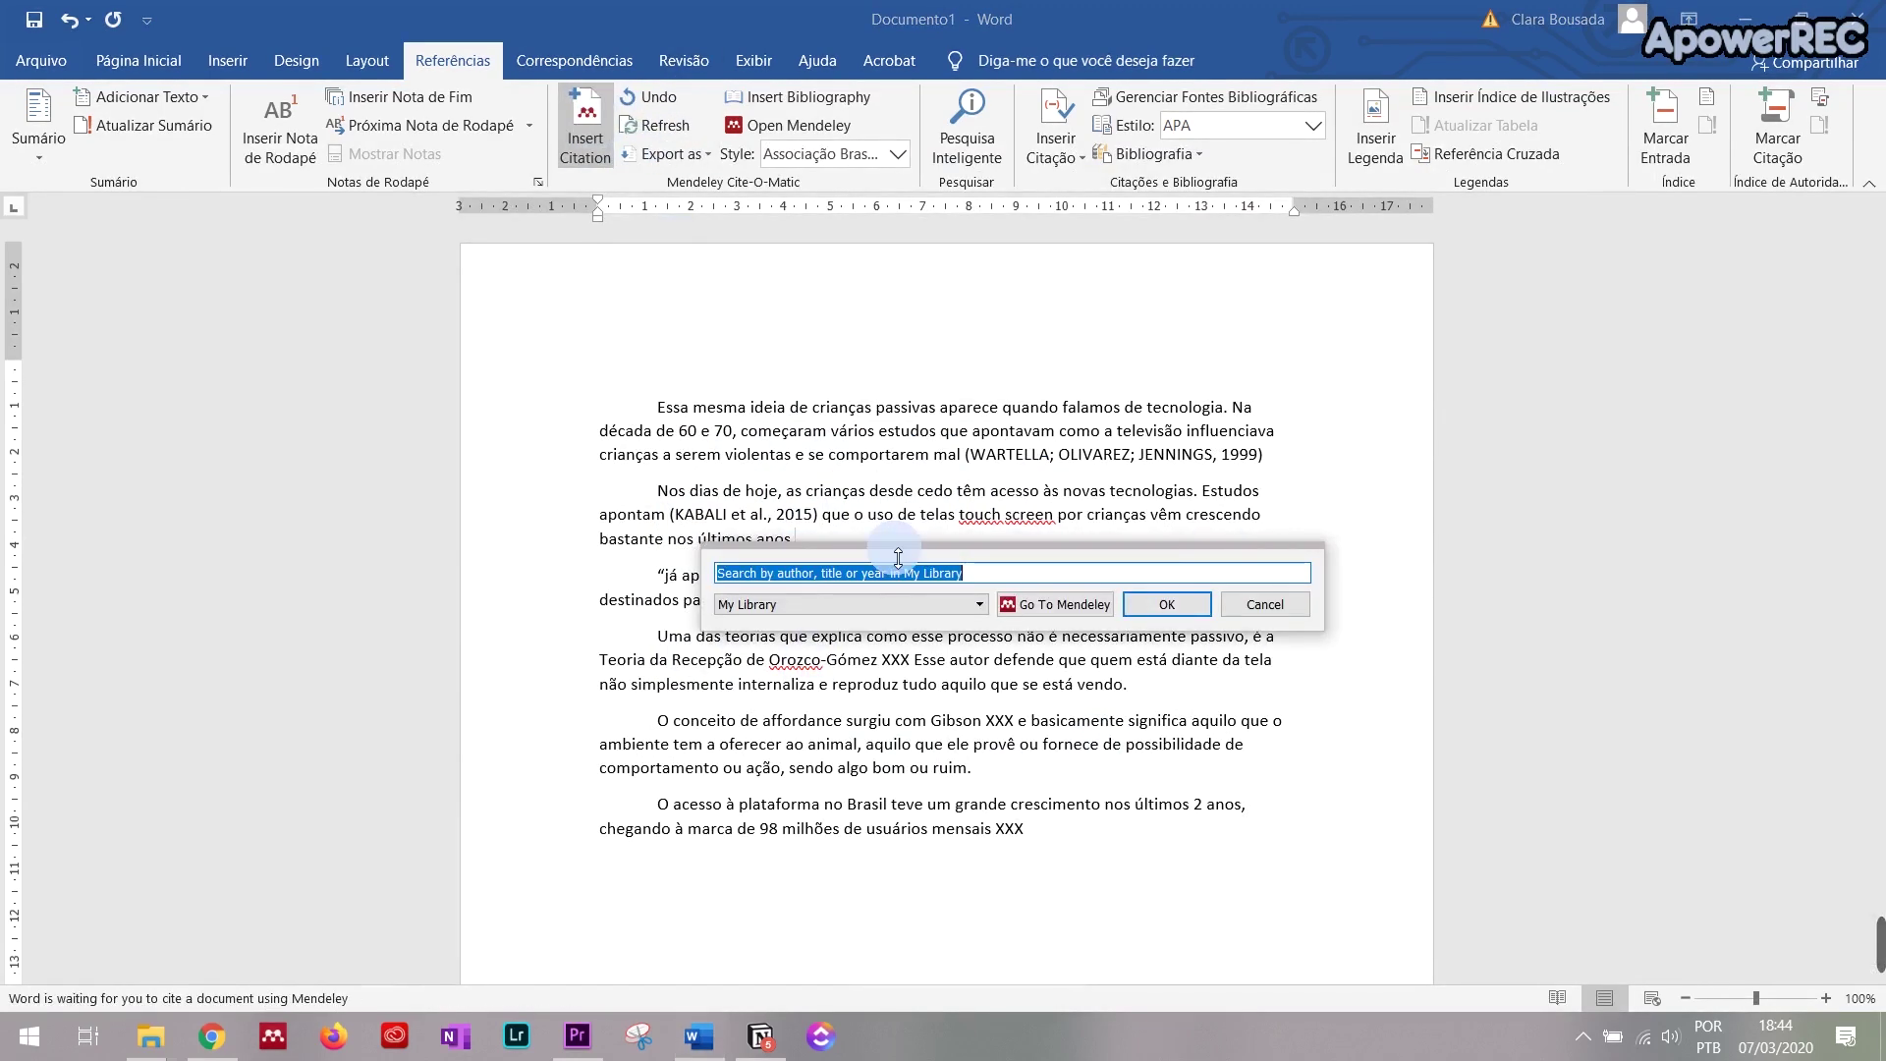
type("jfnsd")
key("BackSpace")
key("BackSpace")
left_click(1057, 605)
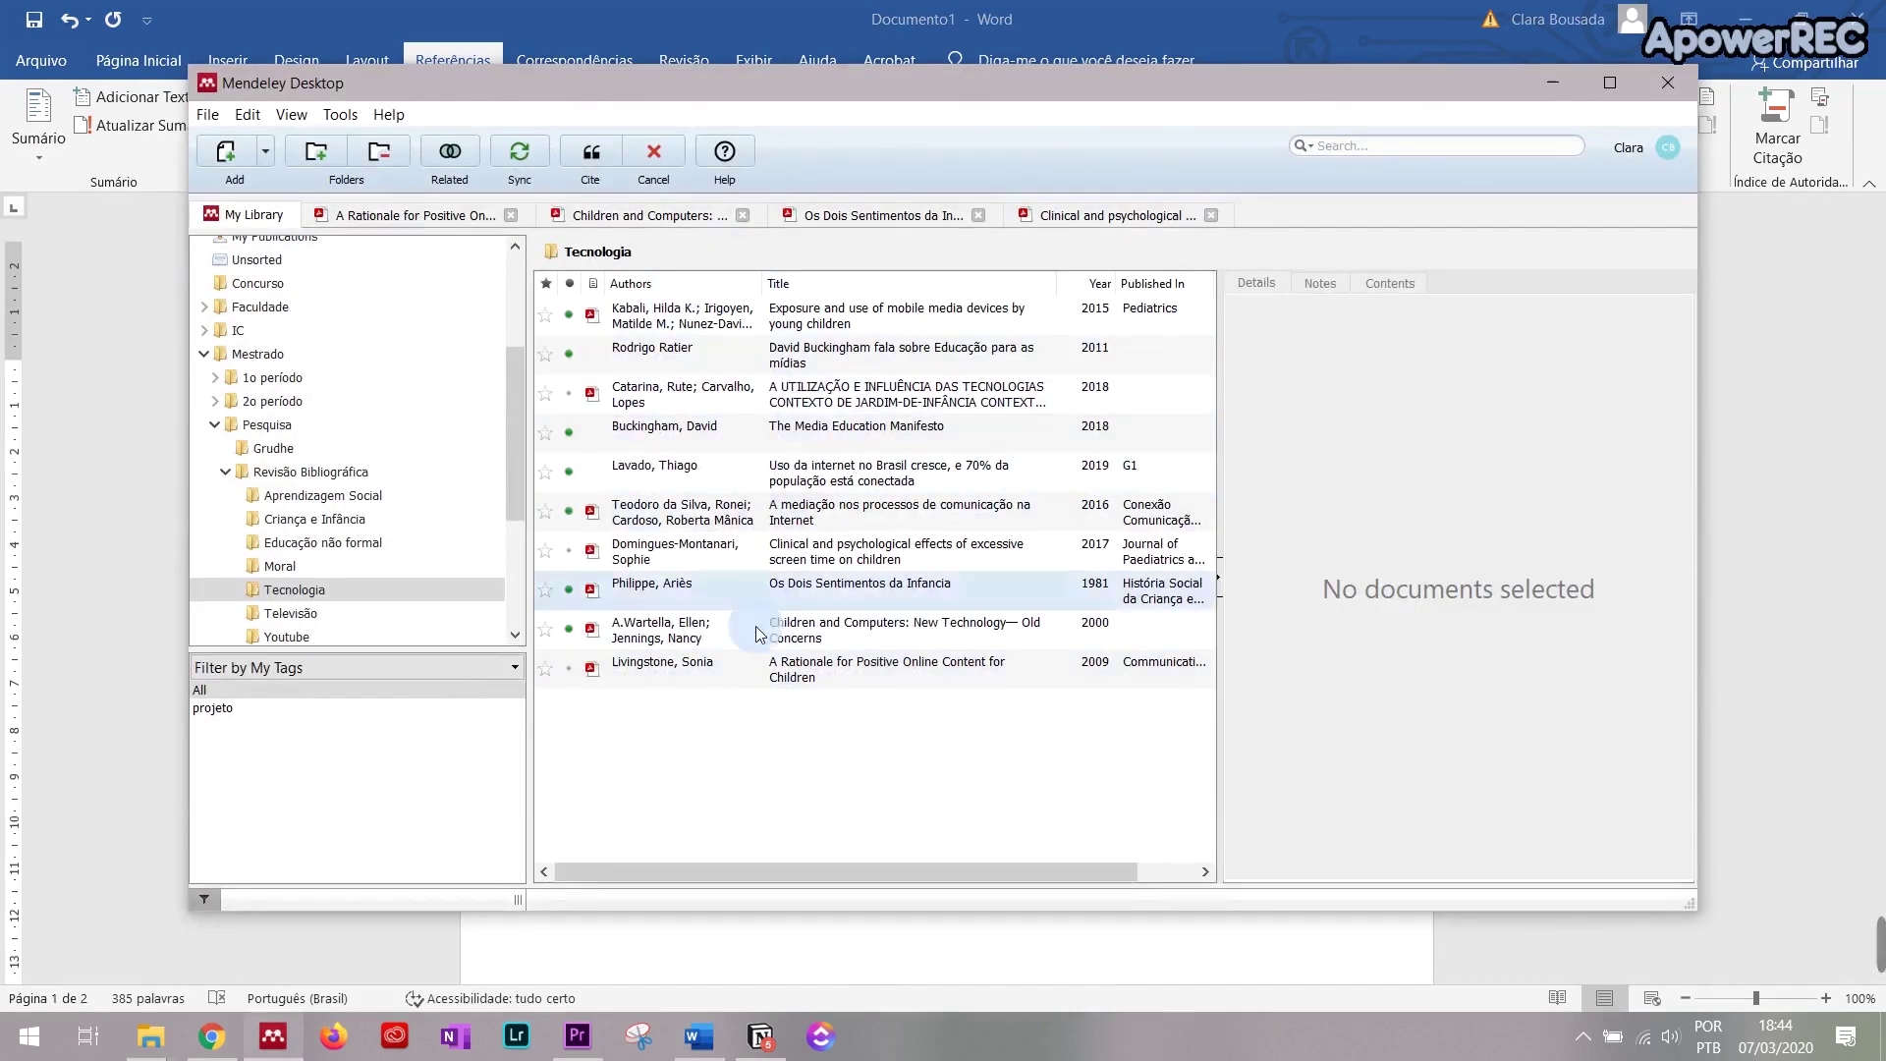
left_click(849, 632)
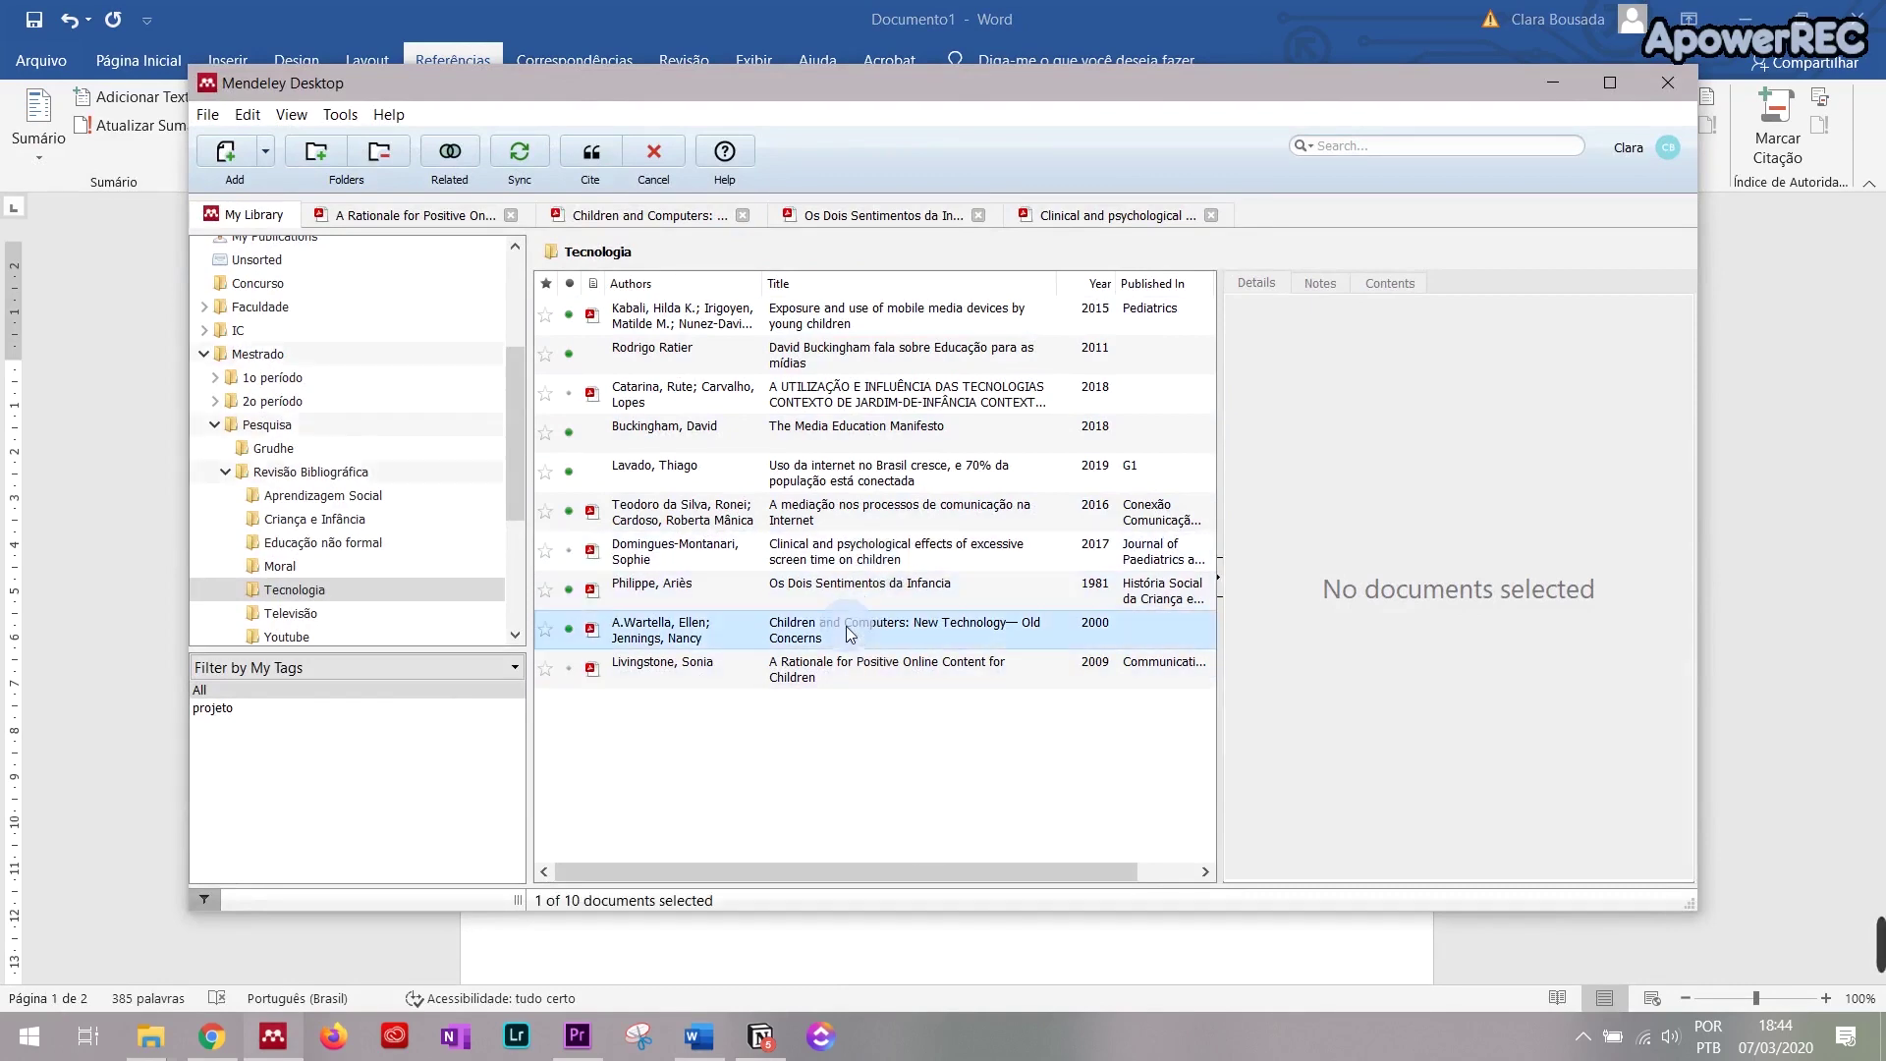
left_click(601, 150)
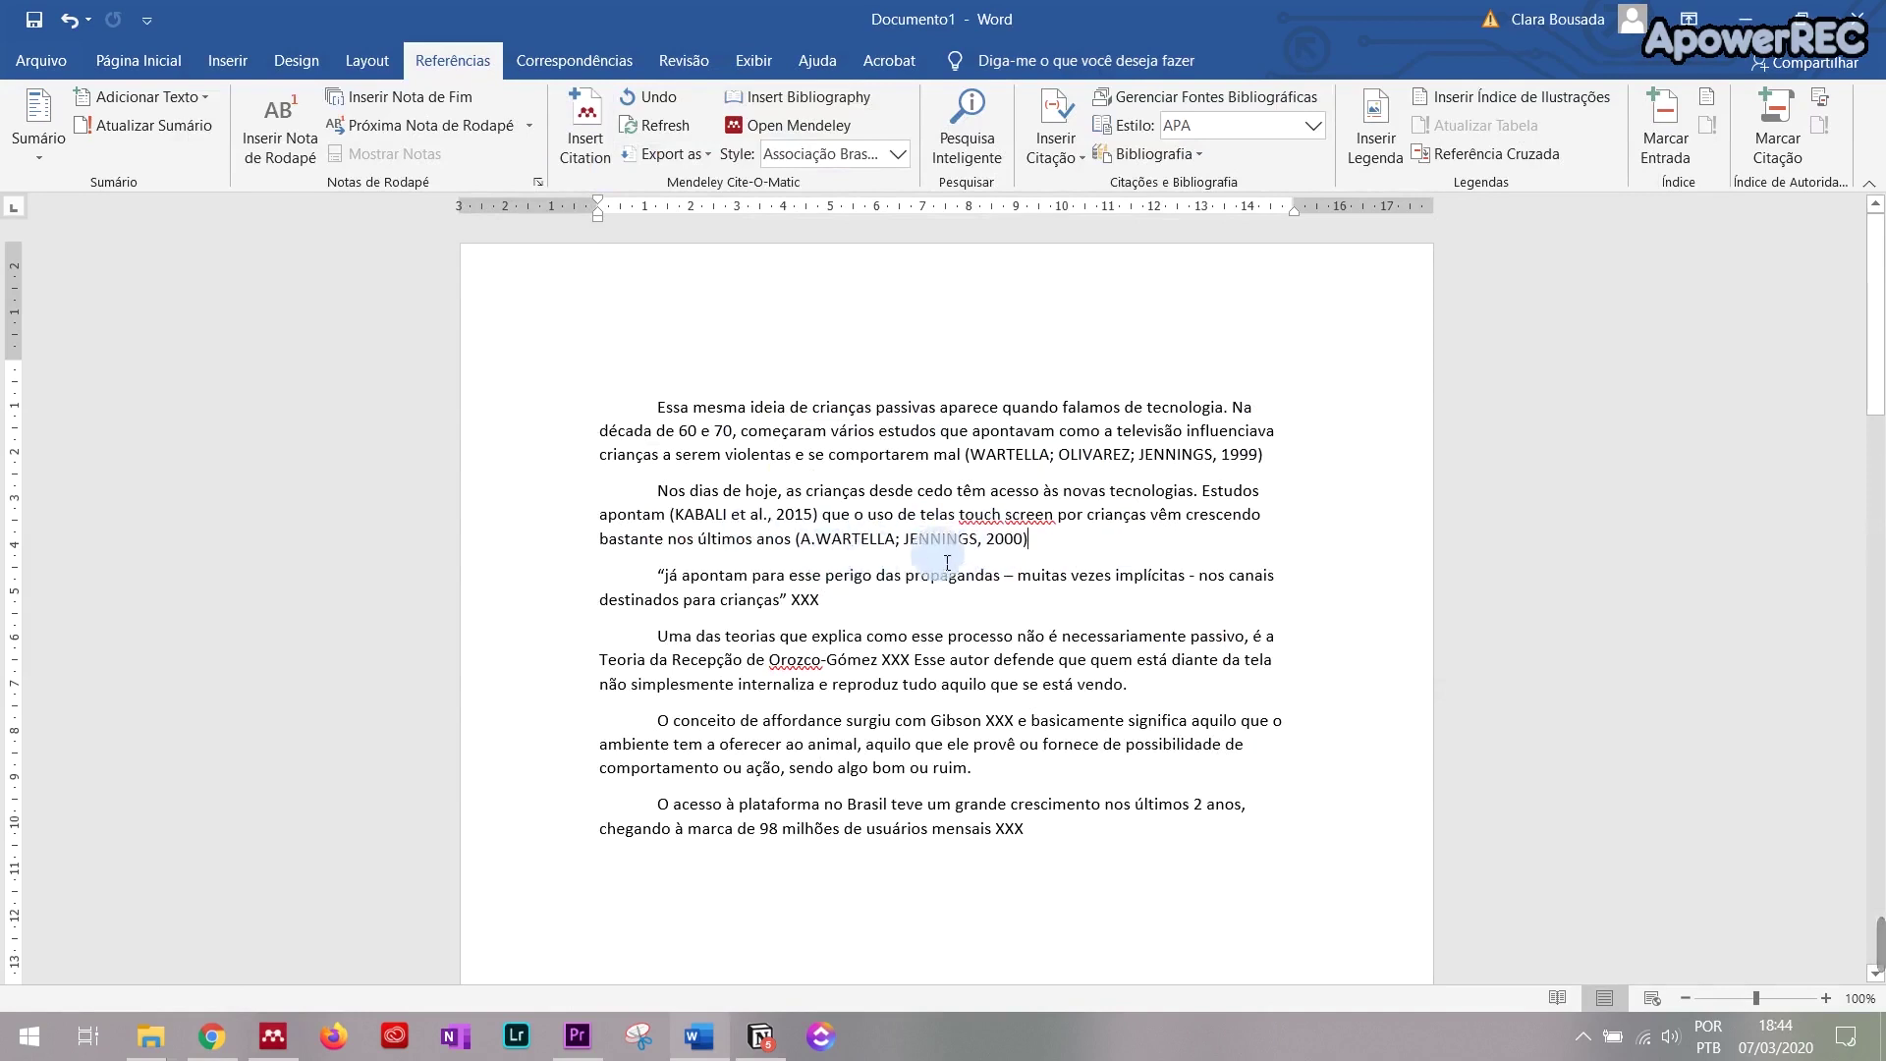
Step: Examine how the author names are written in the citations of the first two paragraphs
left_click(1087, 570)
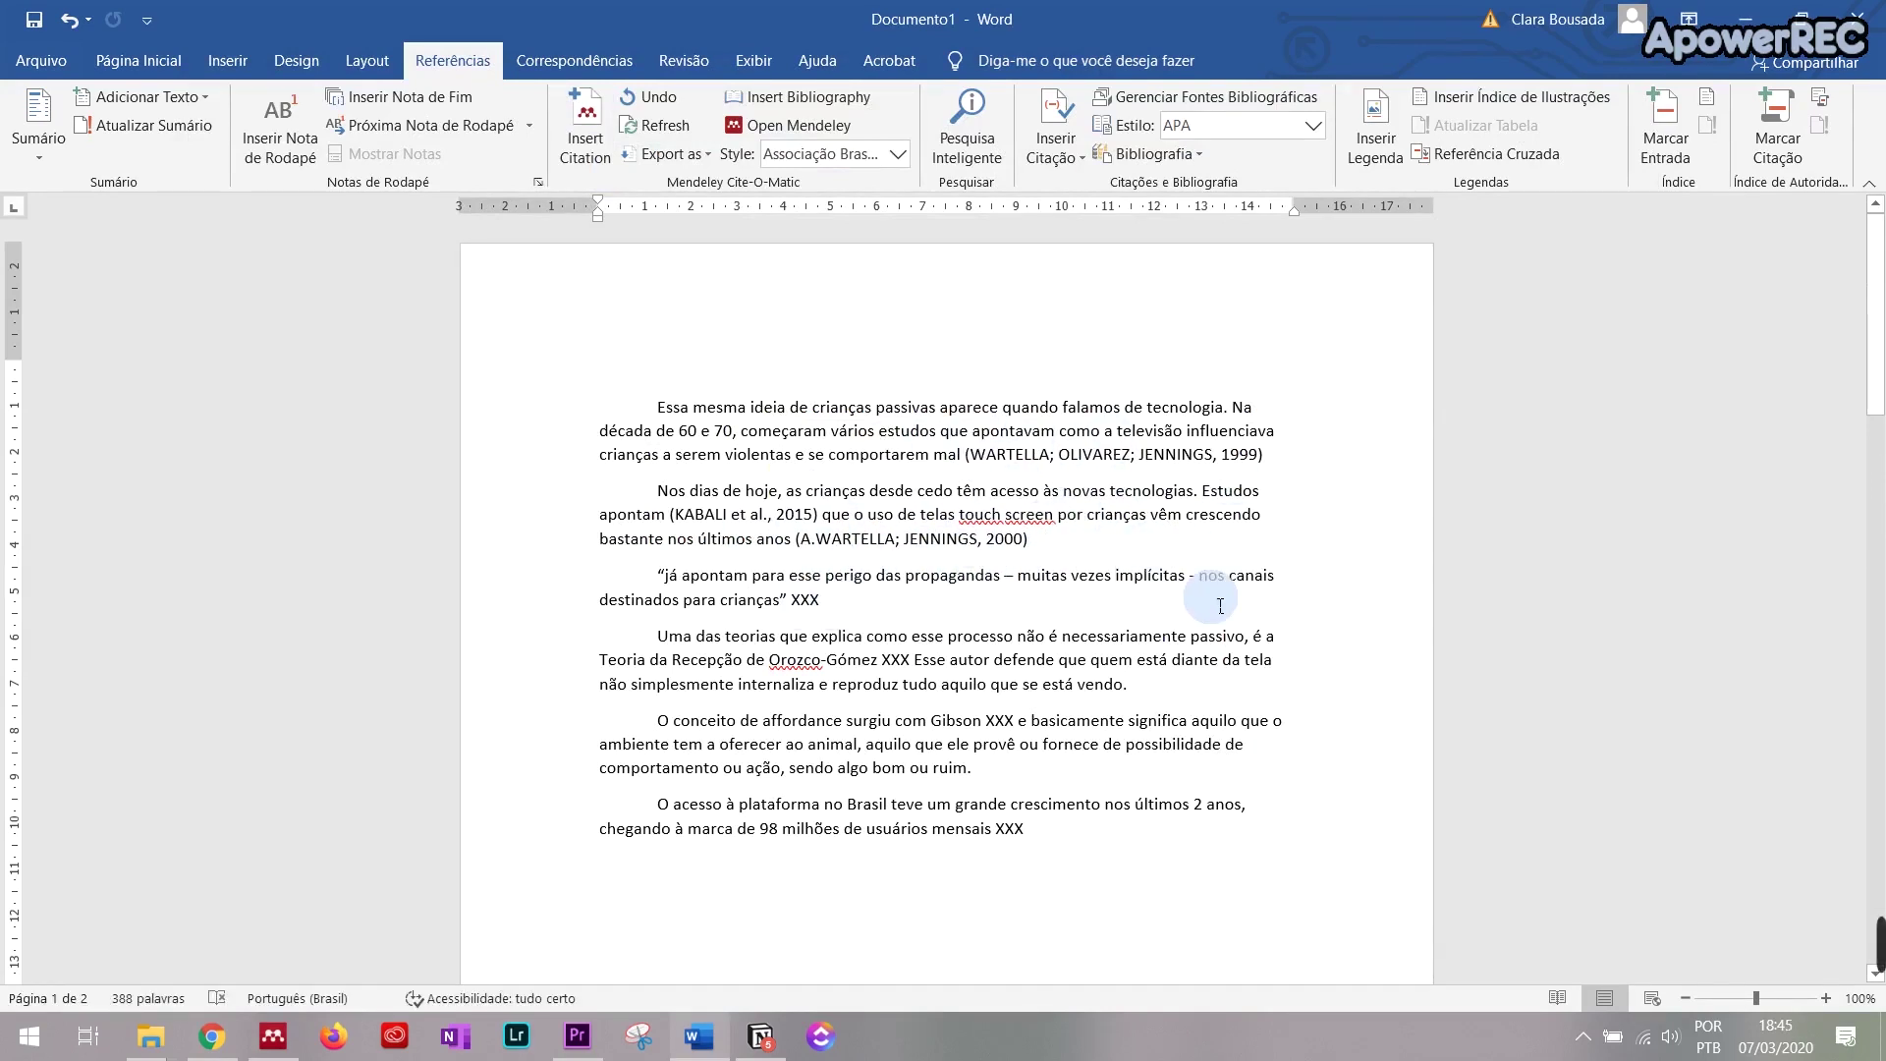
left_click_drag(813, 541, 893, 556)
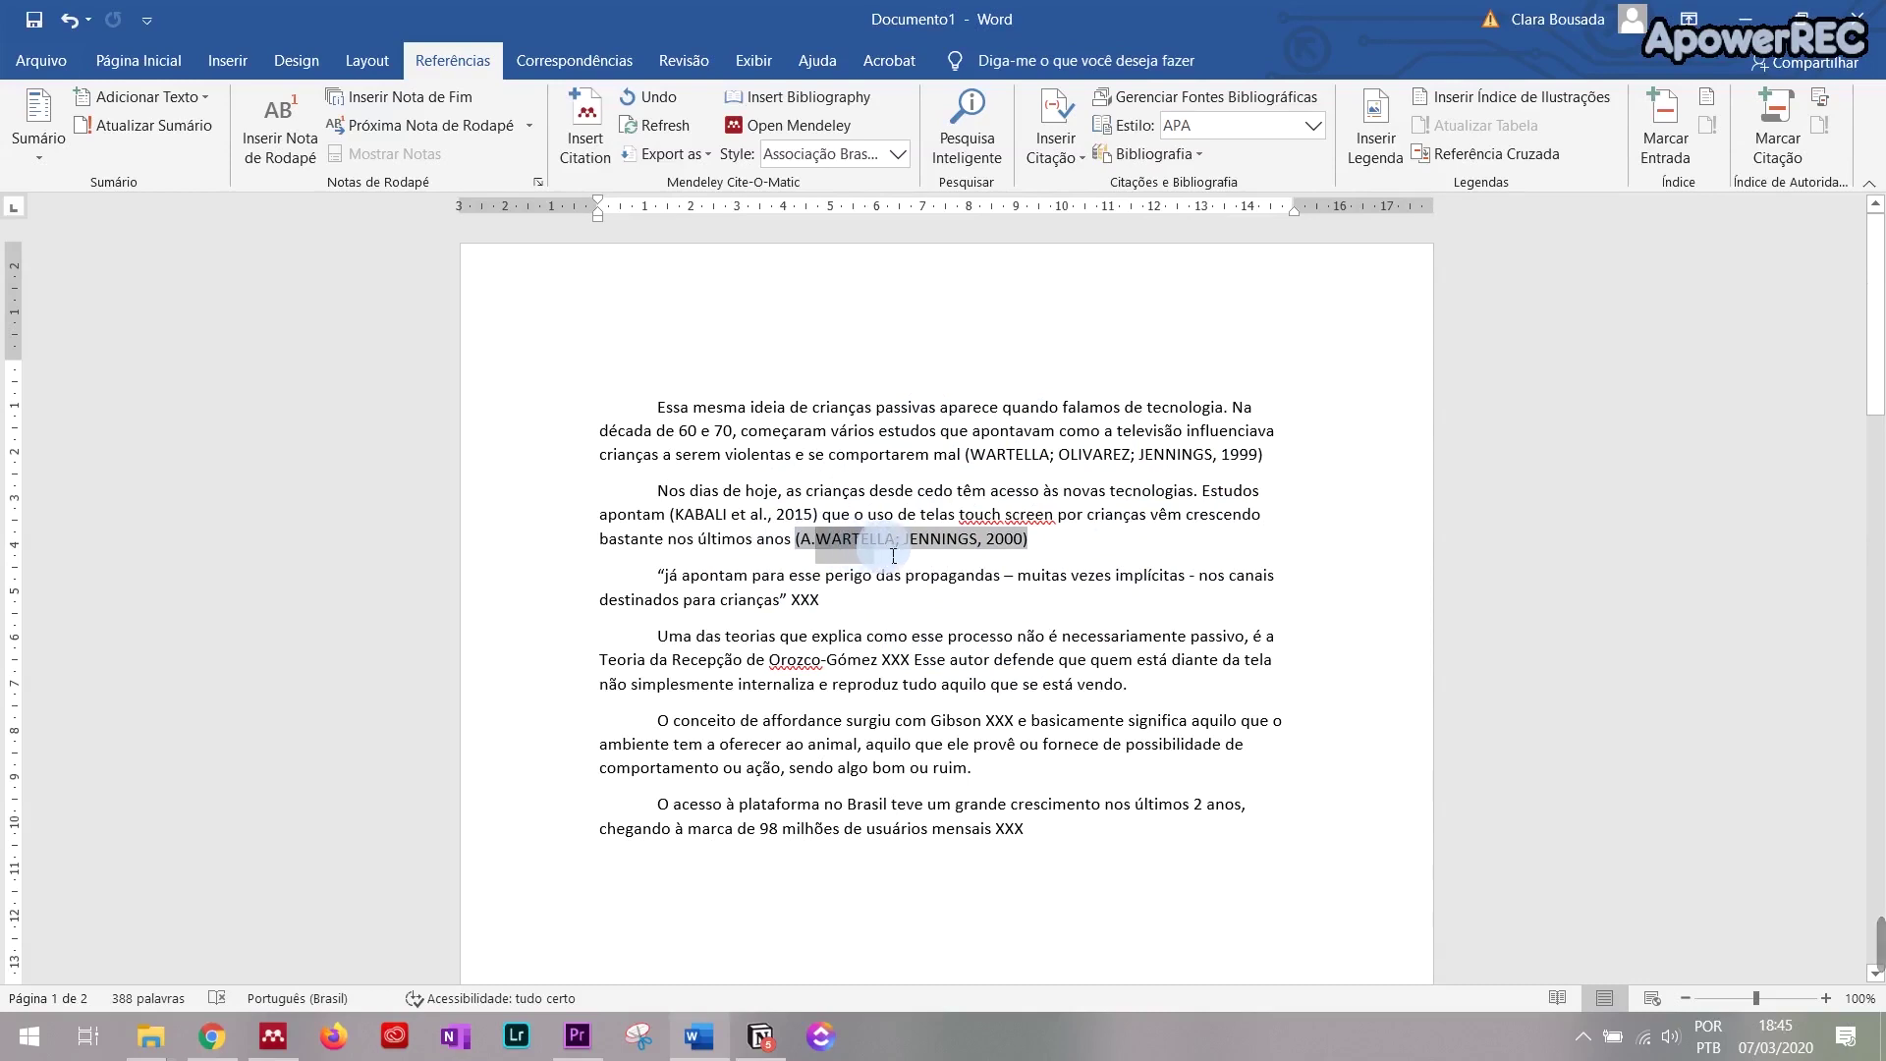
left_click(855, 431)
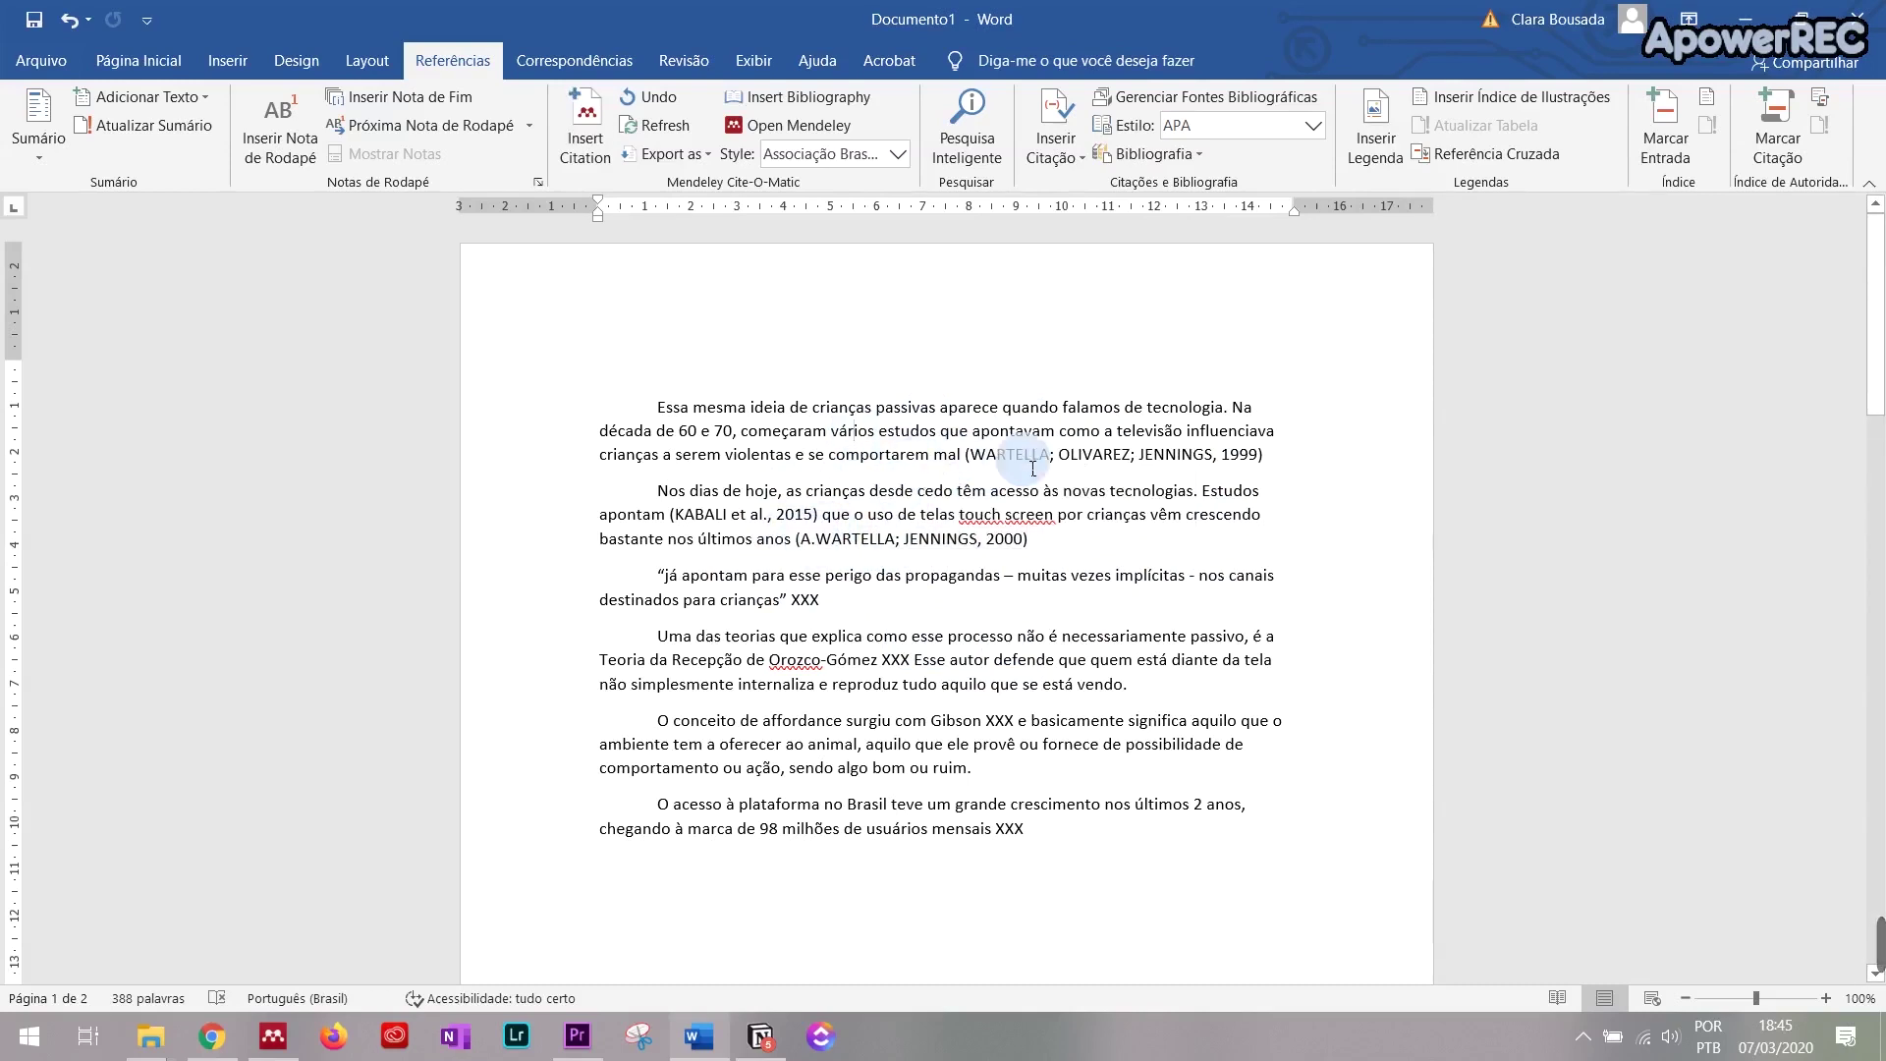
mouse_move(799, 539)
left_mouse_down()
mouse_move(898, 567)
mouse_move(702, 483)
left_mouse_up()
left_click(778, 522)
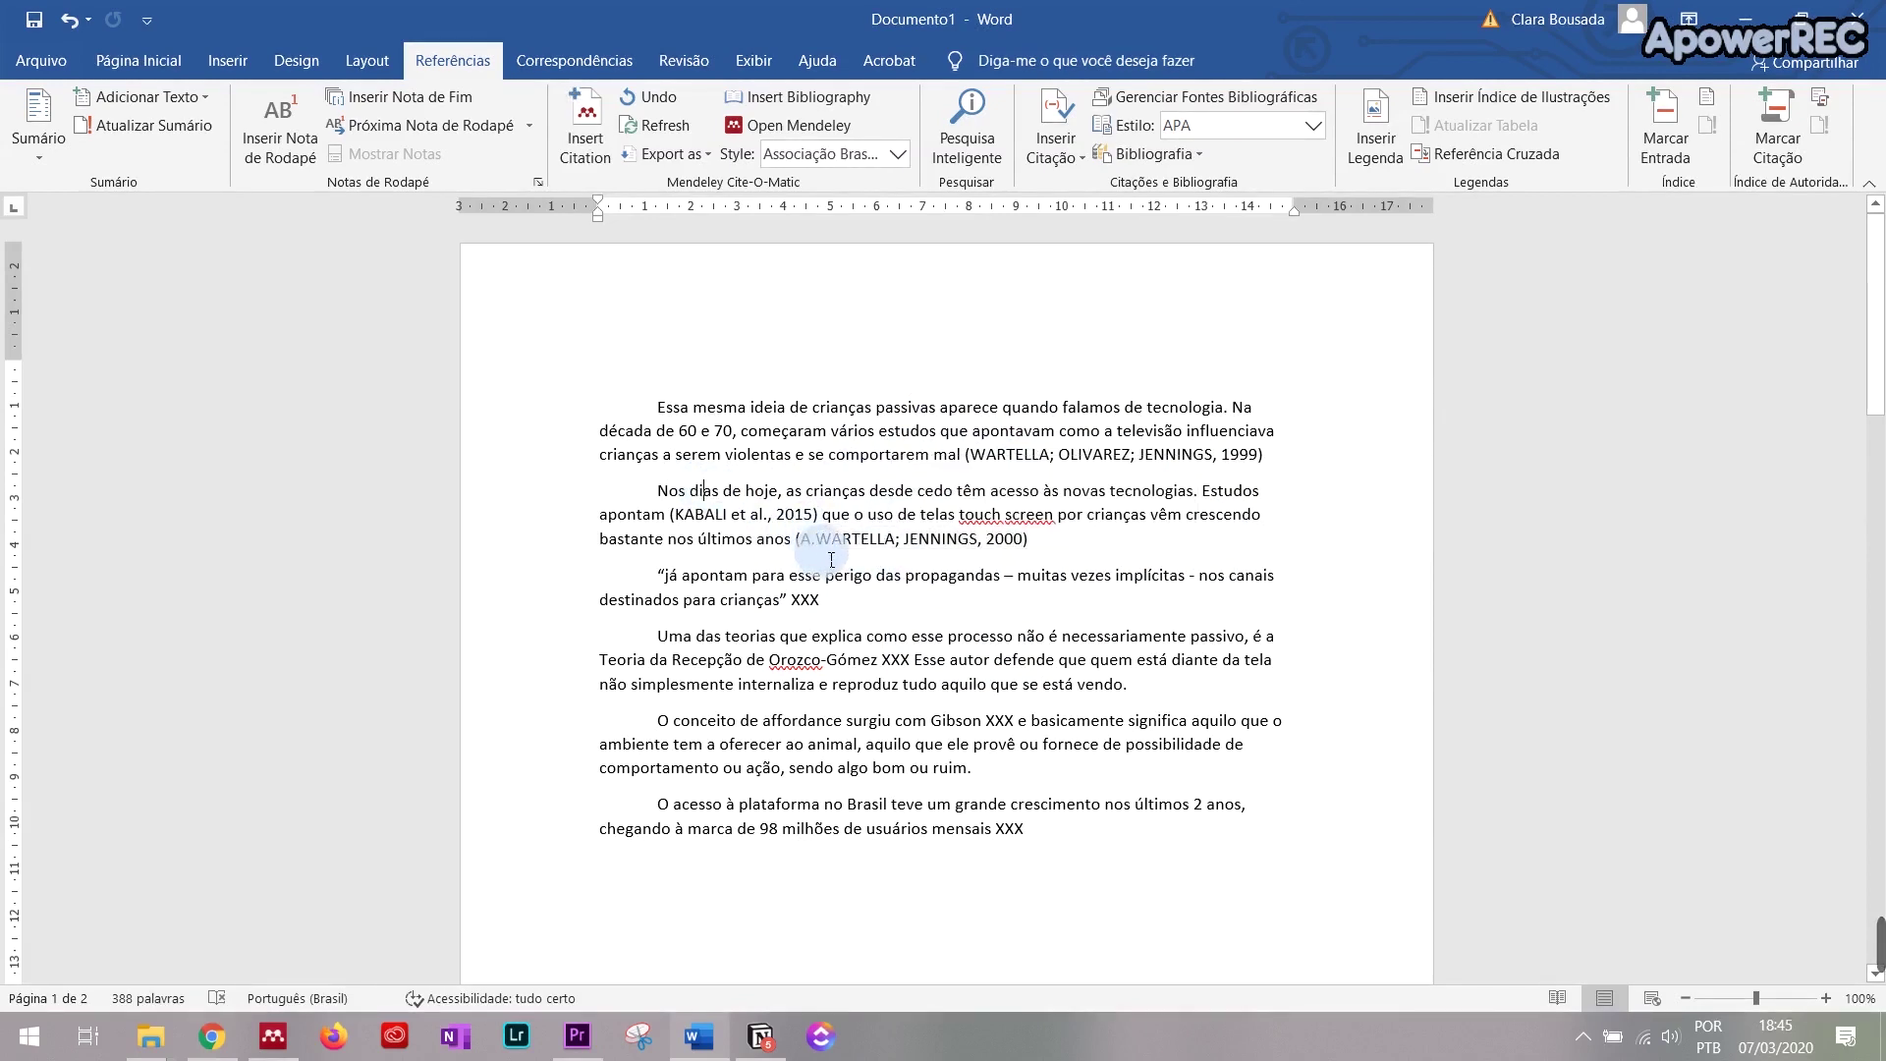
Step: Try to remove the "A." prefix by hand from the 2000 citation in the second paragraph, and discard the manual edit
left_click(822, 546)
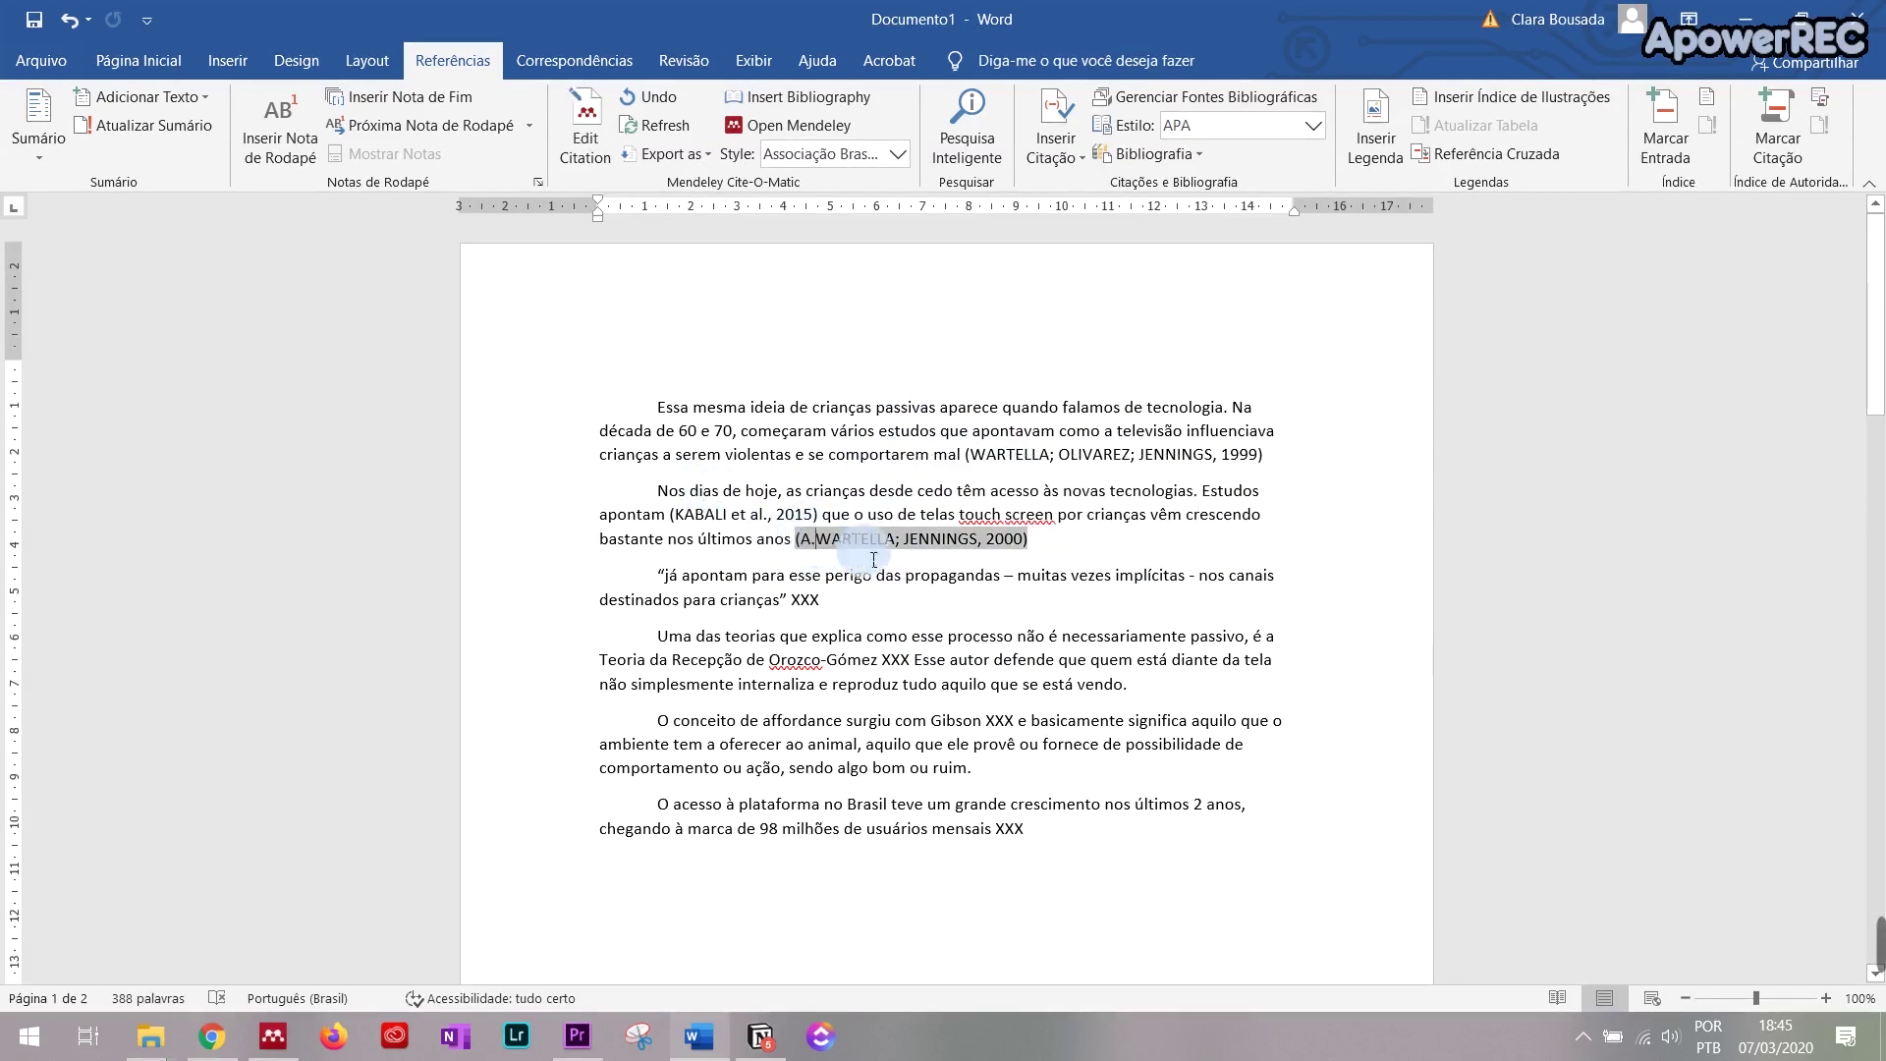
key("ctrl+z")
left_click(952, 528)
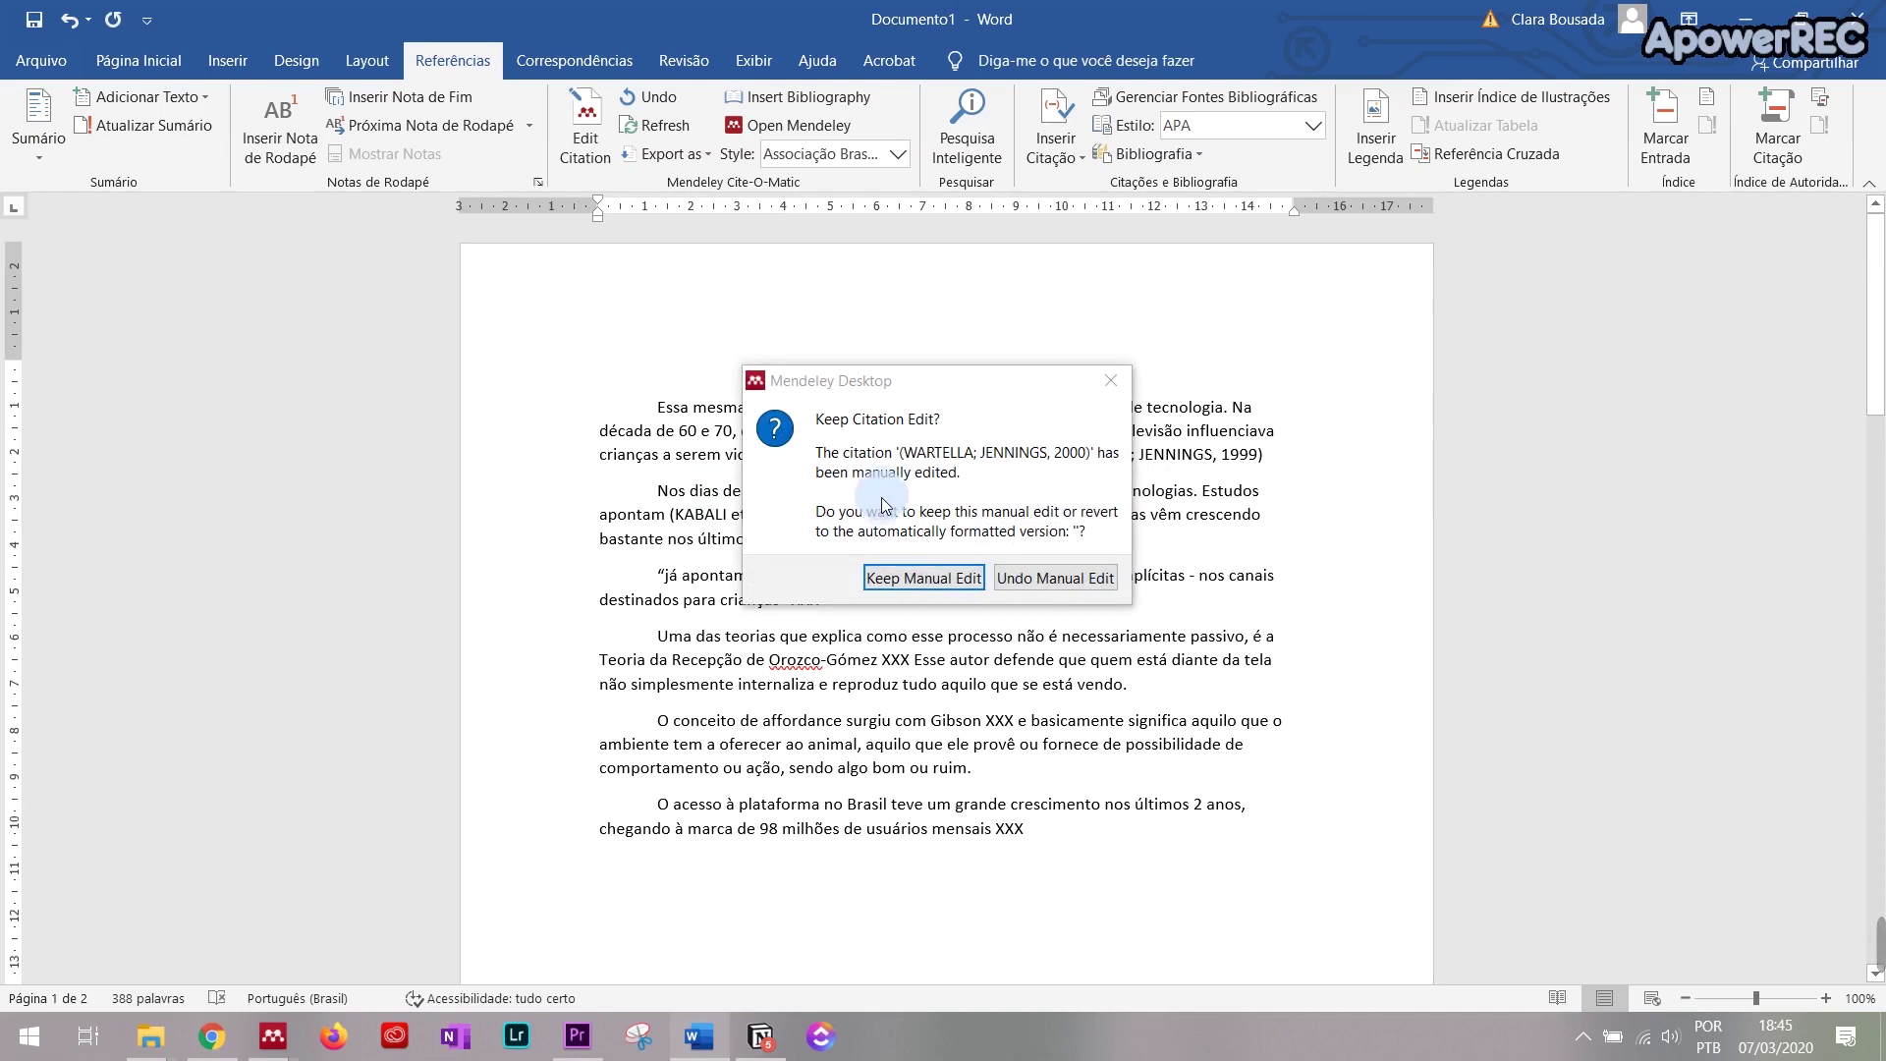
left_click(1086, 577)
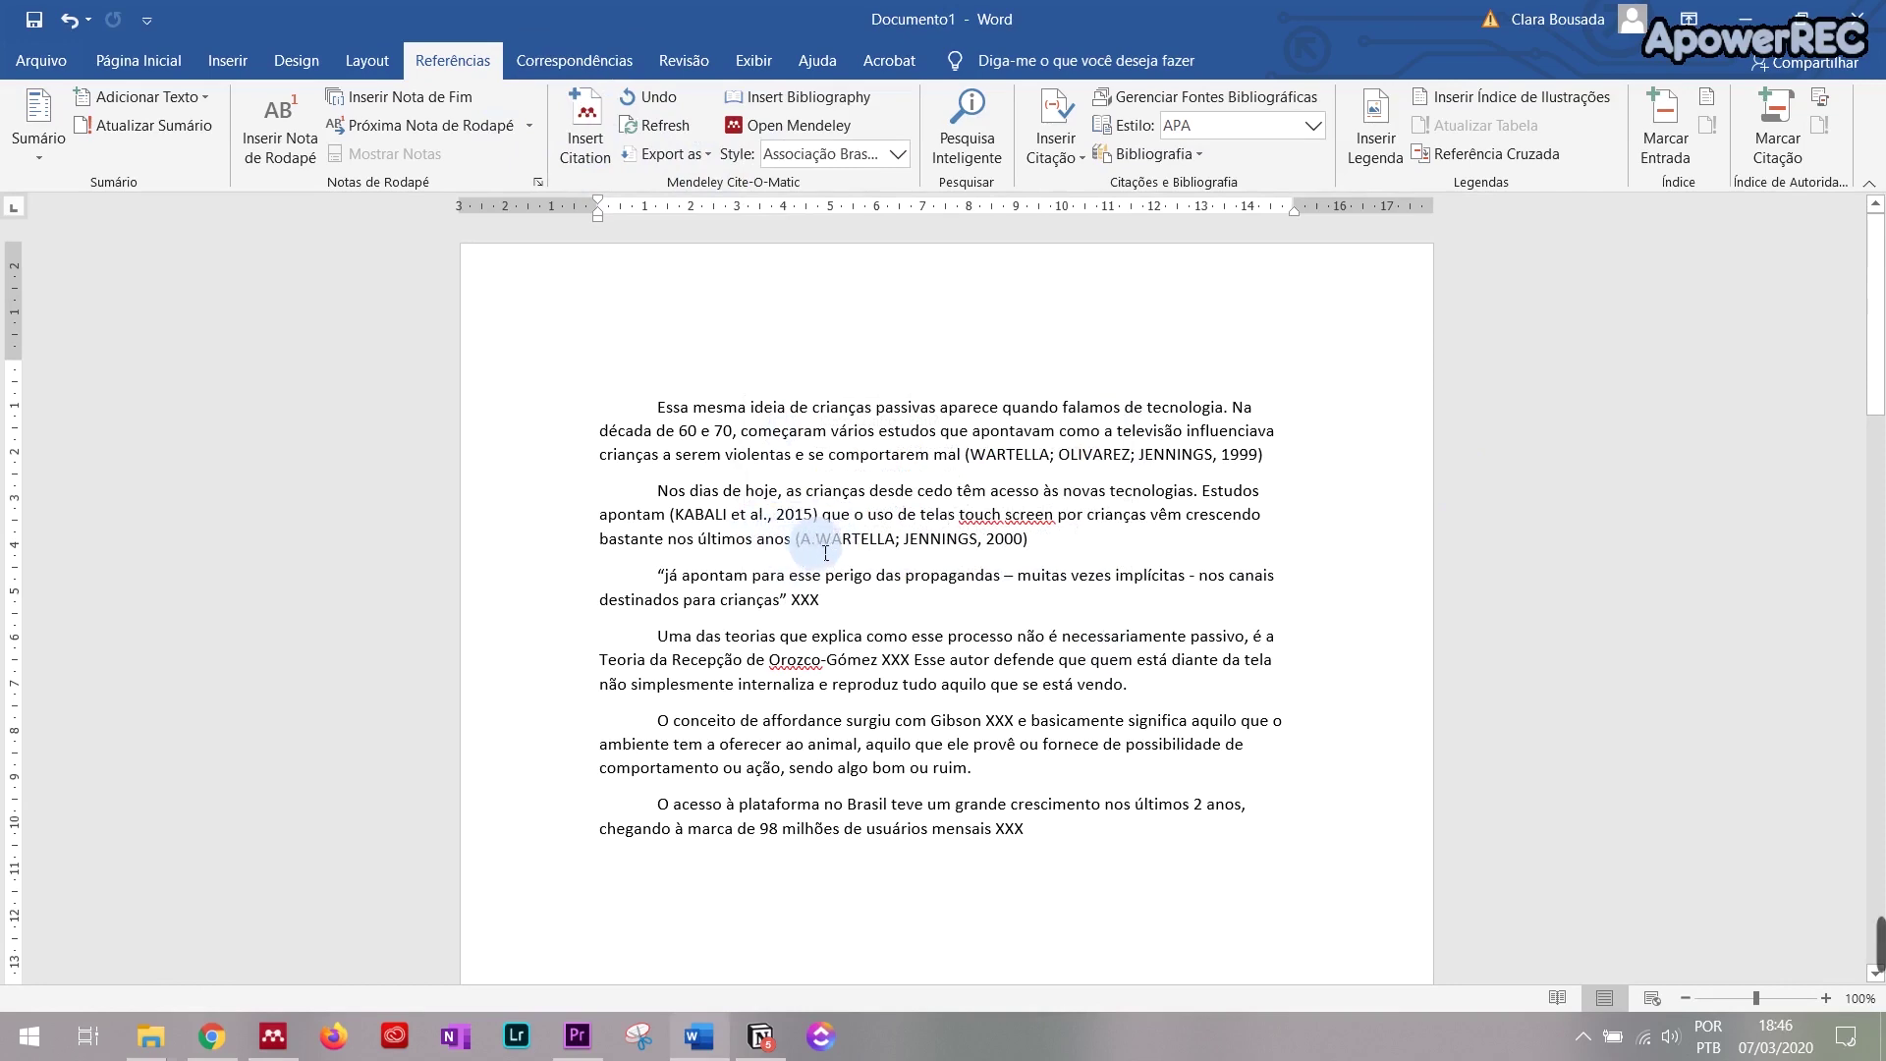
Step: Remove "A." from the first author's surname of "Children and Computers: New Technology— Old Concerns" in Mendeley Desktop, and refresh the citations in Word
left_click(273, 1036)
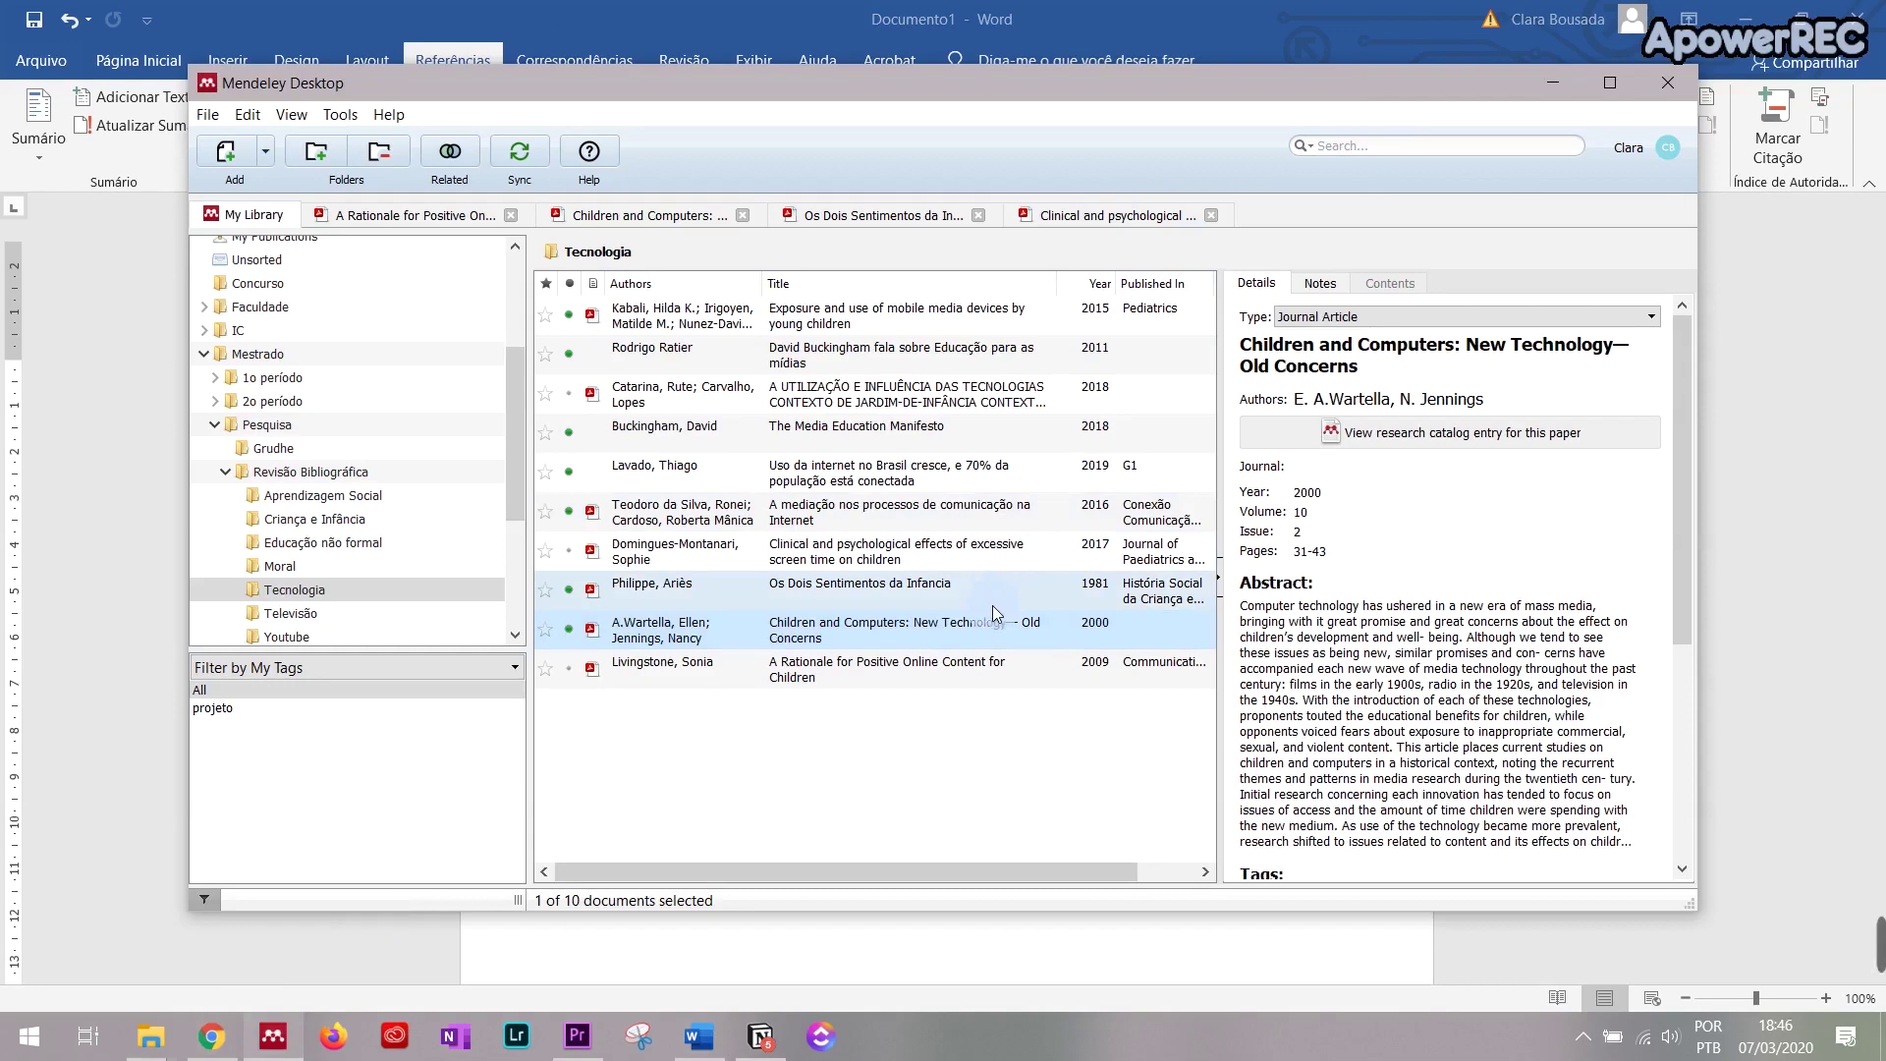
left_click(1343, 403)
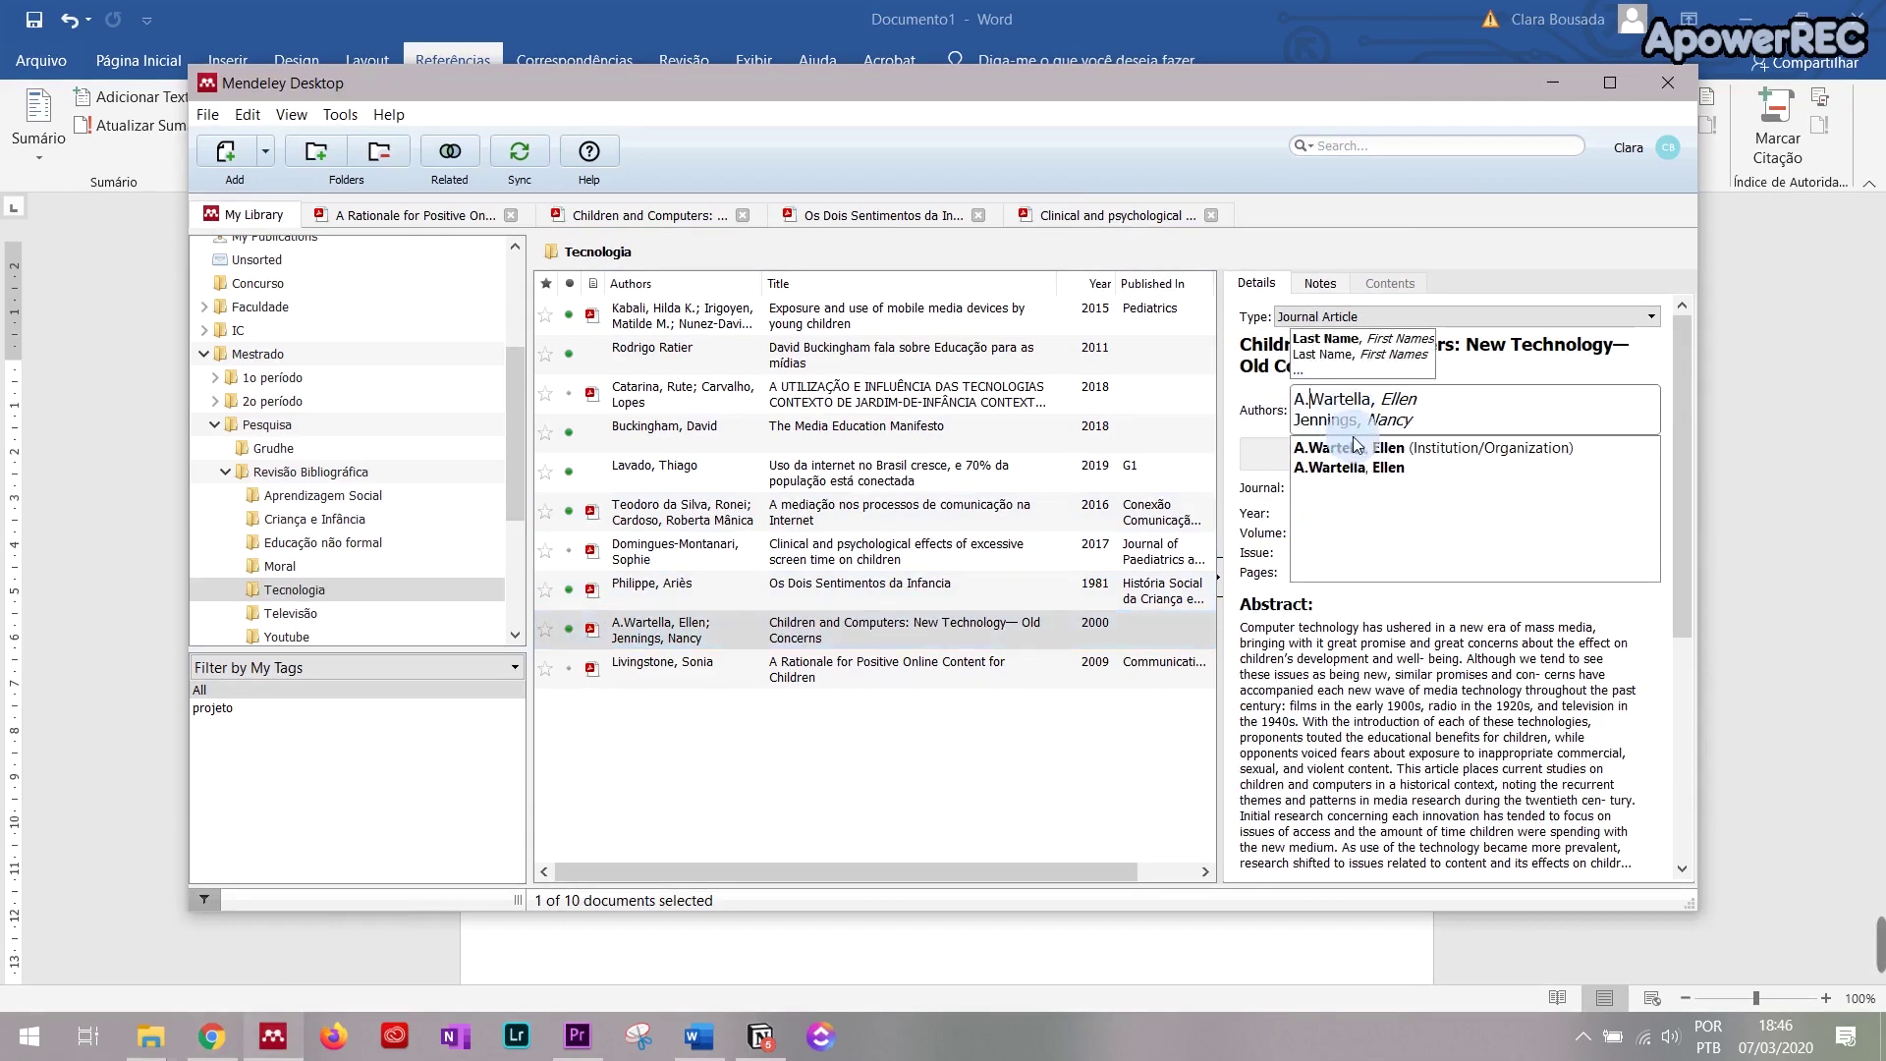
key("BackSpace")
key("BackSpace")
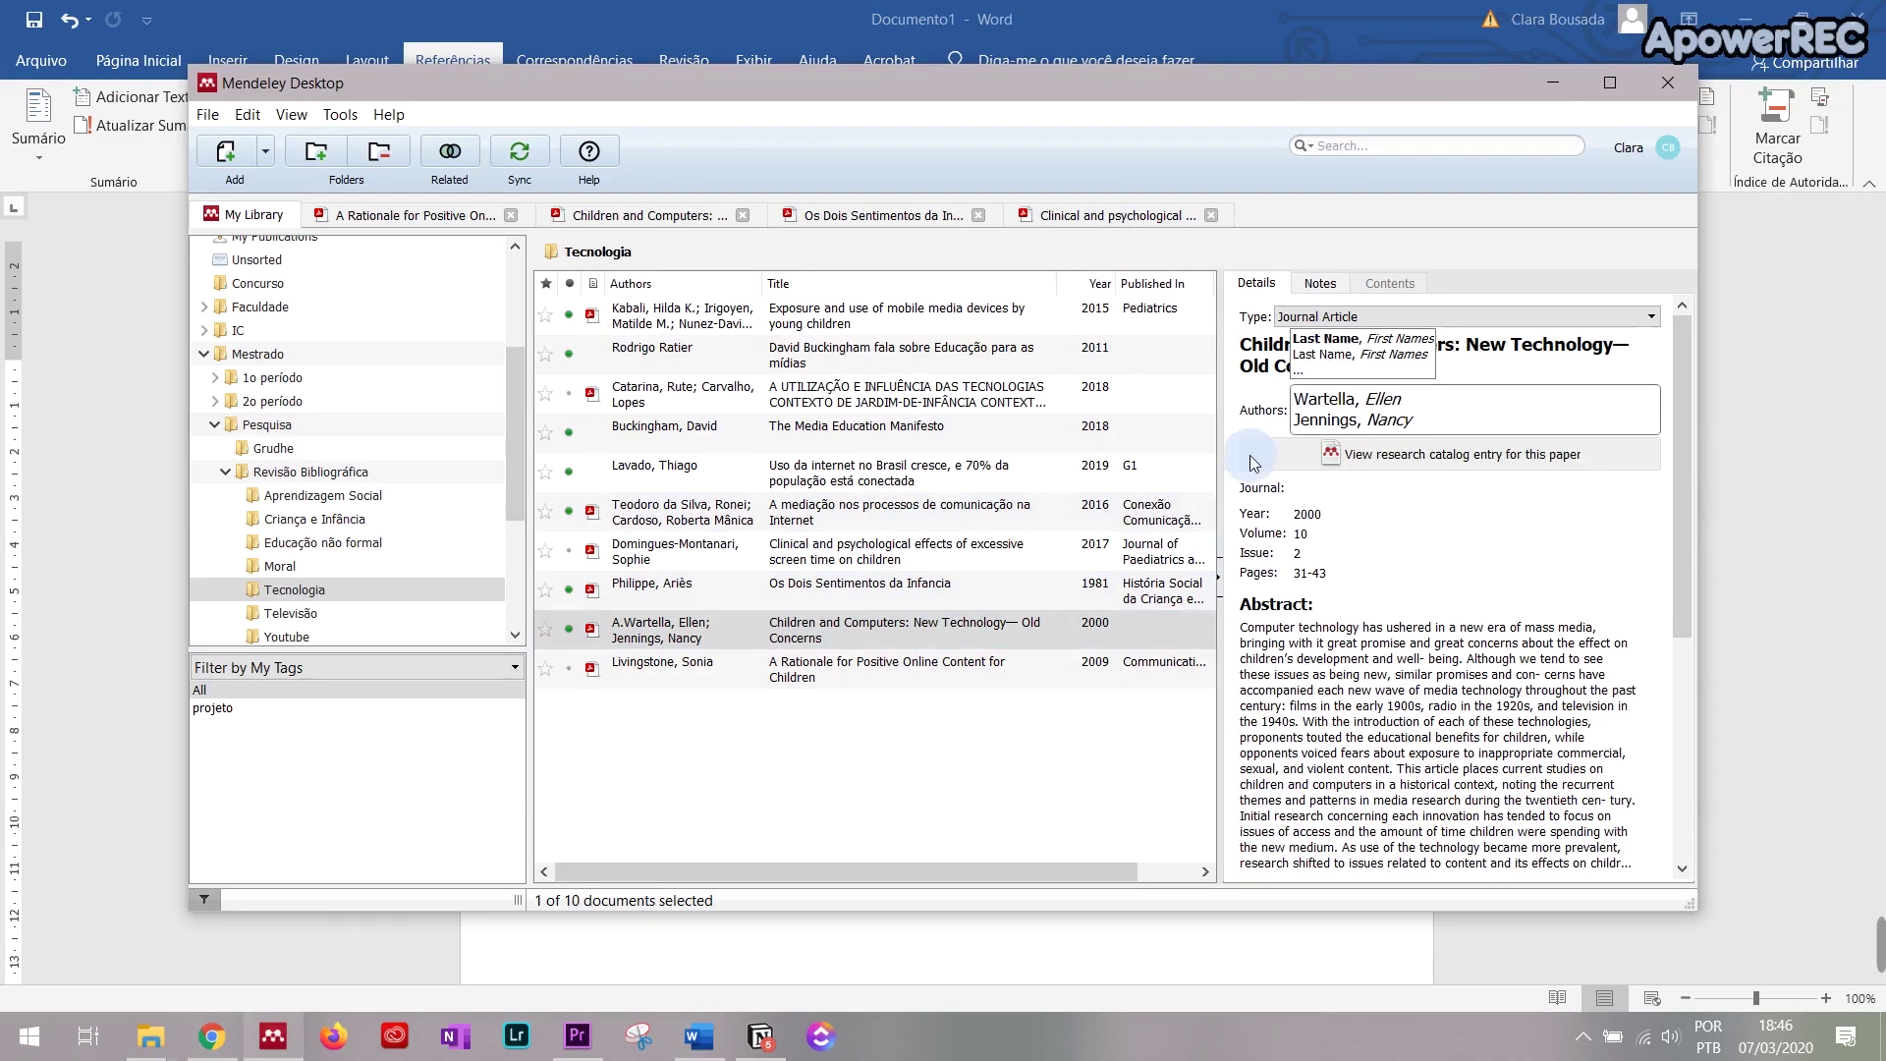
left_click(1018, 760)
left_click(78, 589)
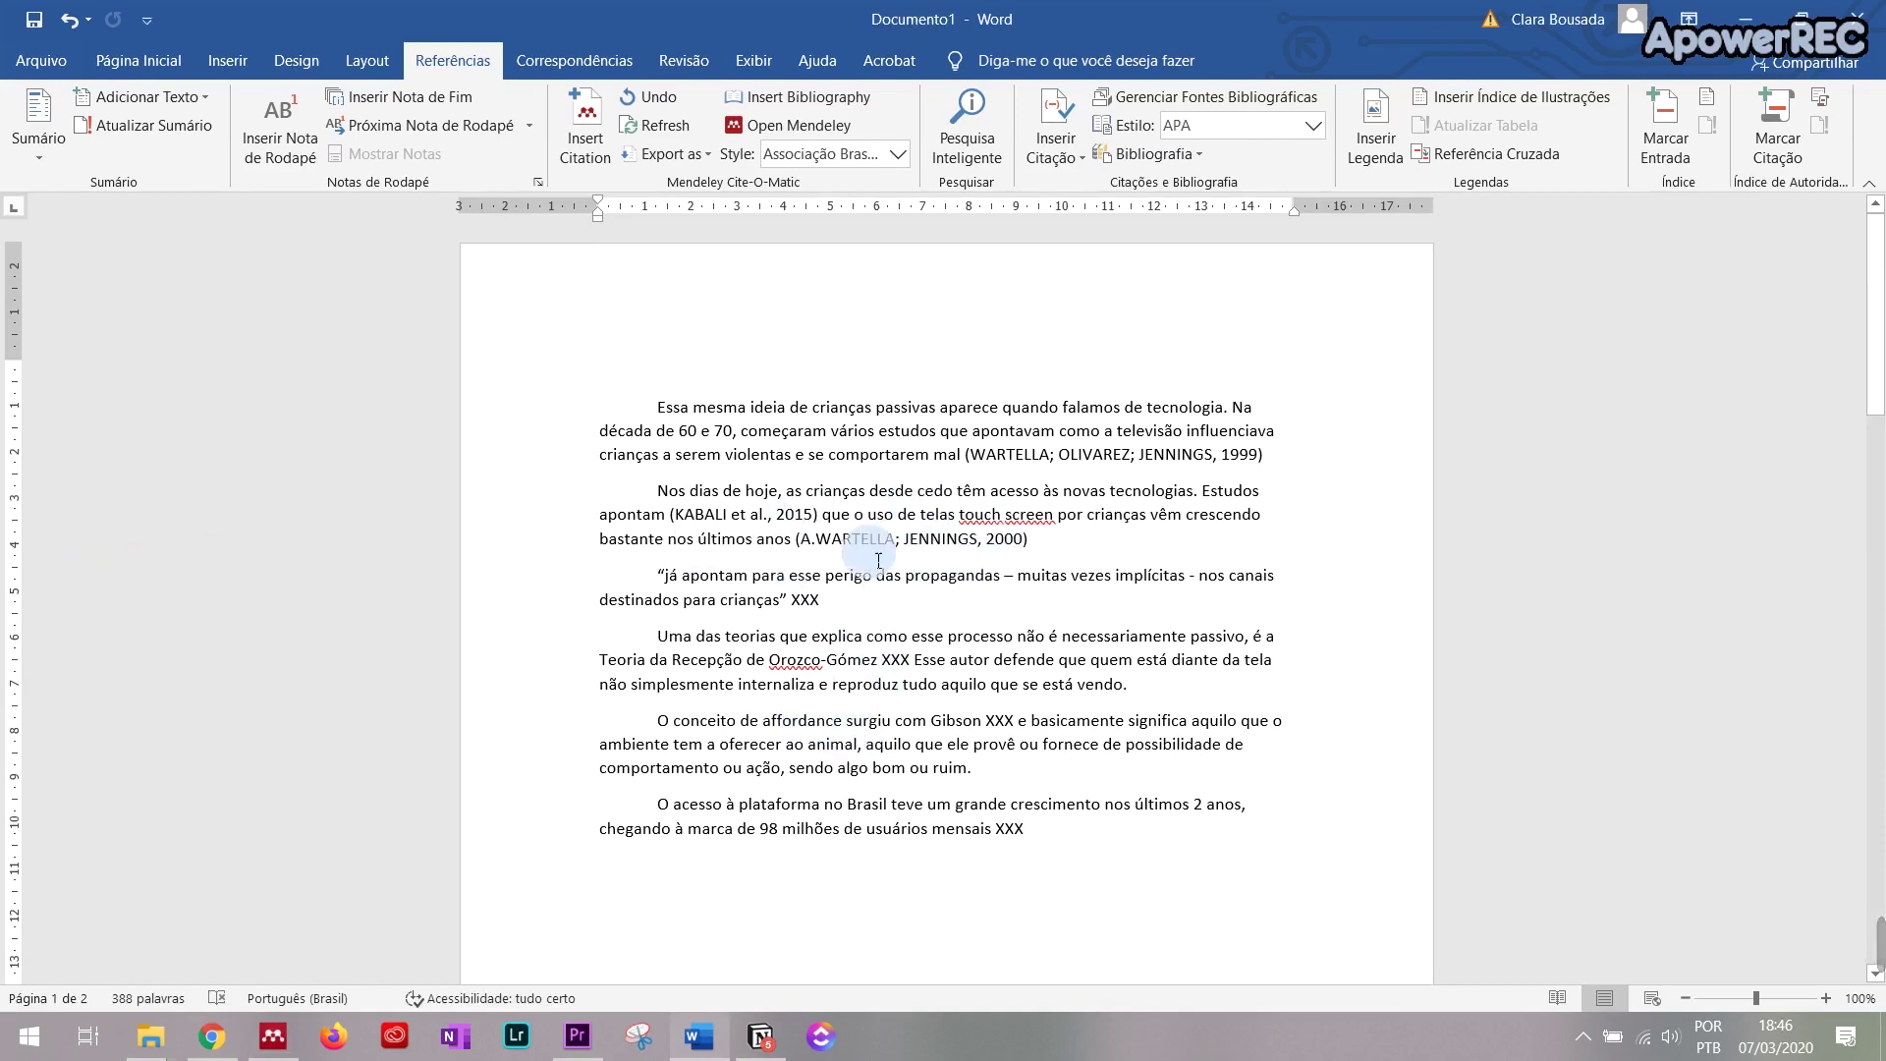
left_click(665, 130)
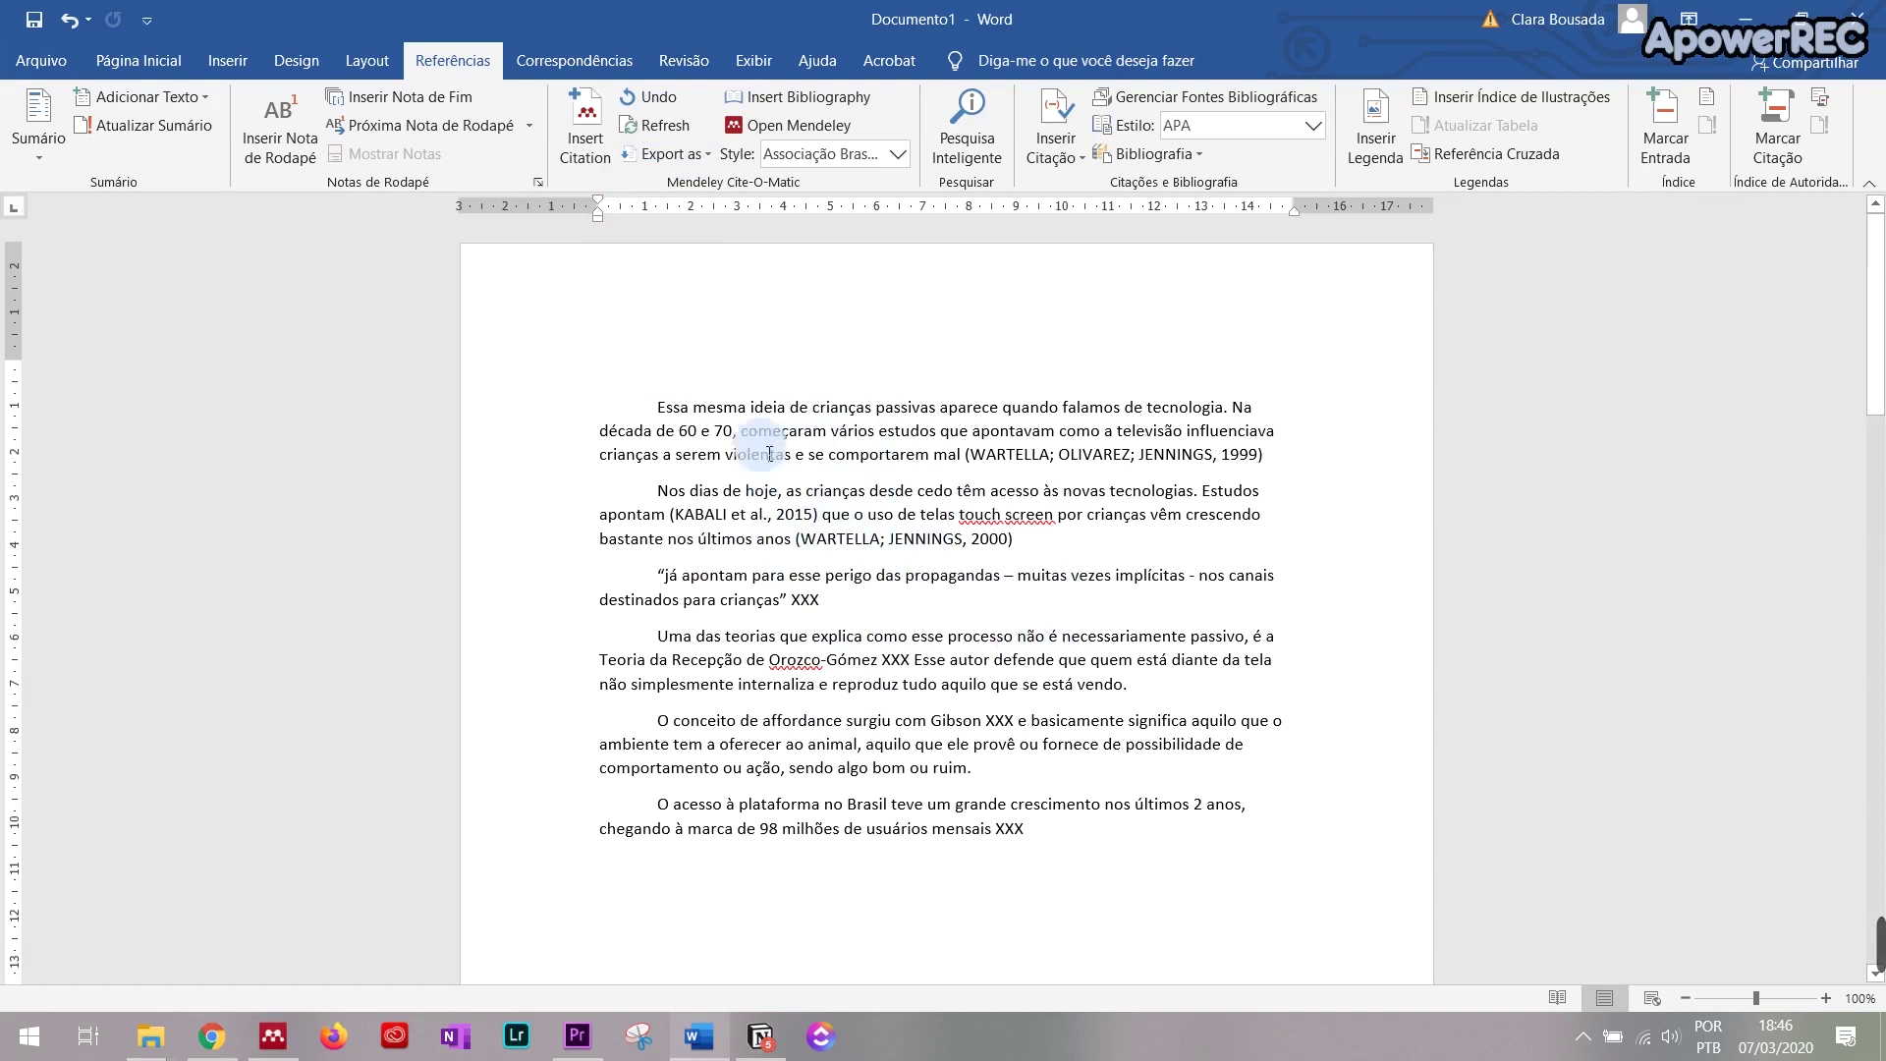
Step: Compare the 2000 citation in the second paragraph with the article's author entry in Mendeley Desktop
left_click(915, 538)
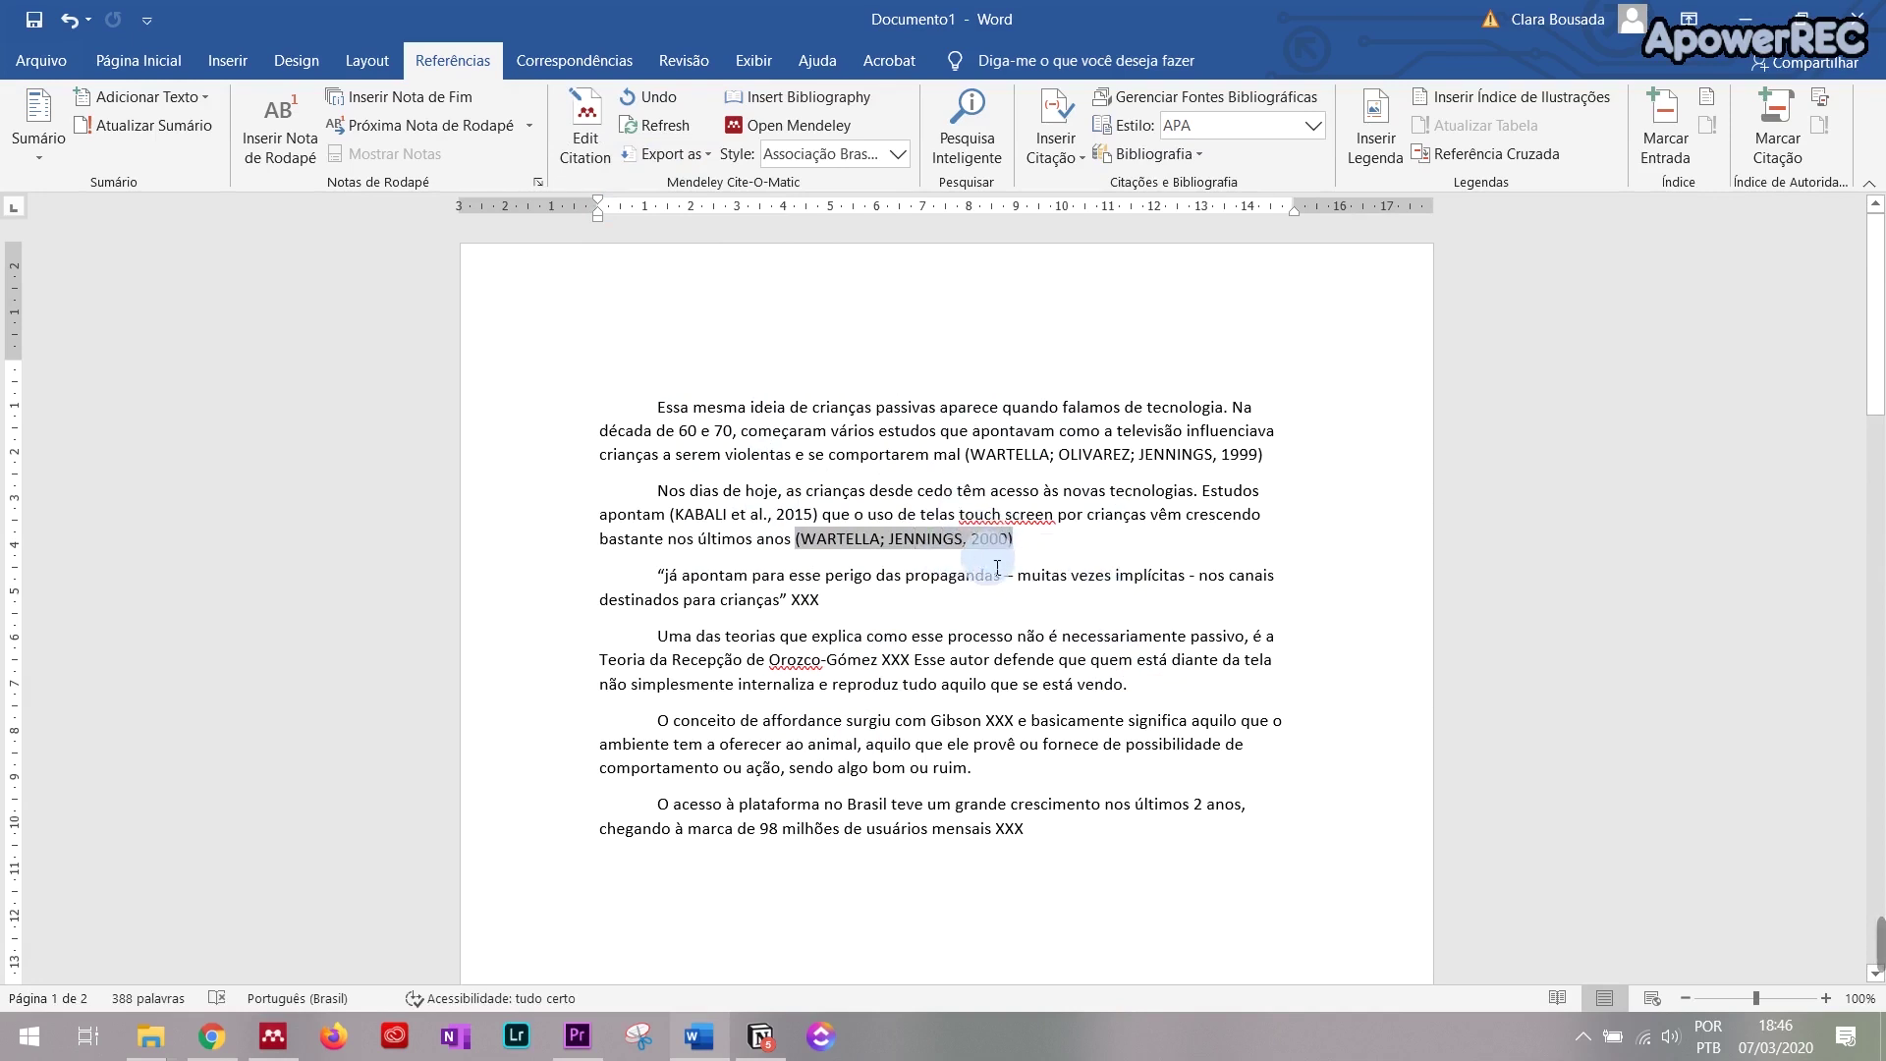
left_click(273, 1036)
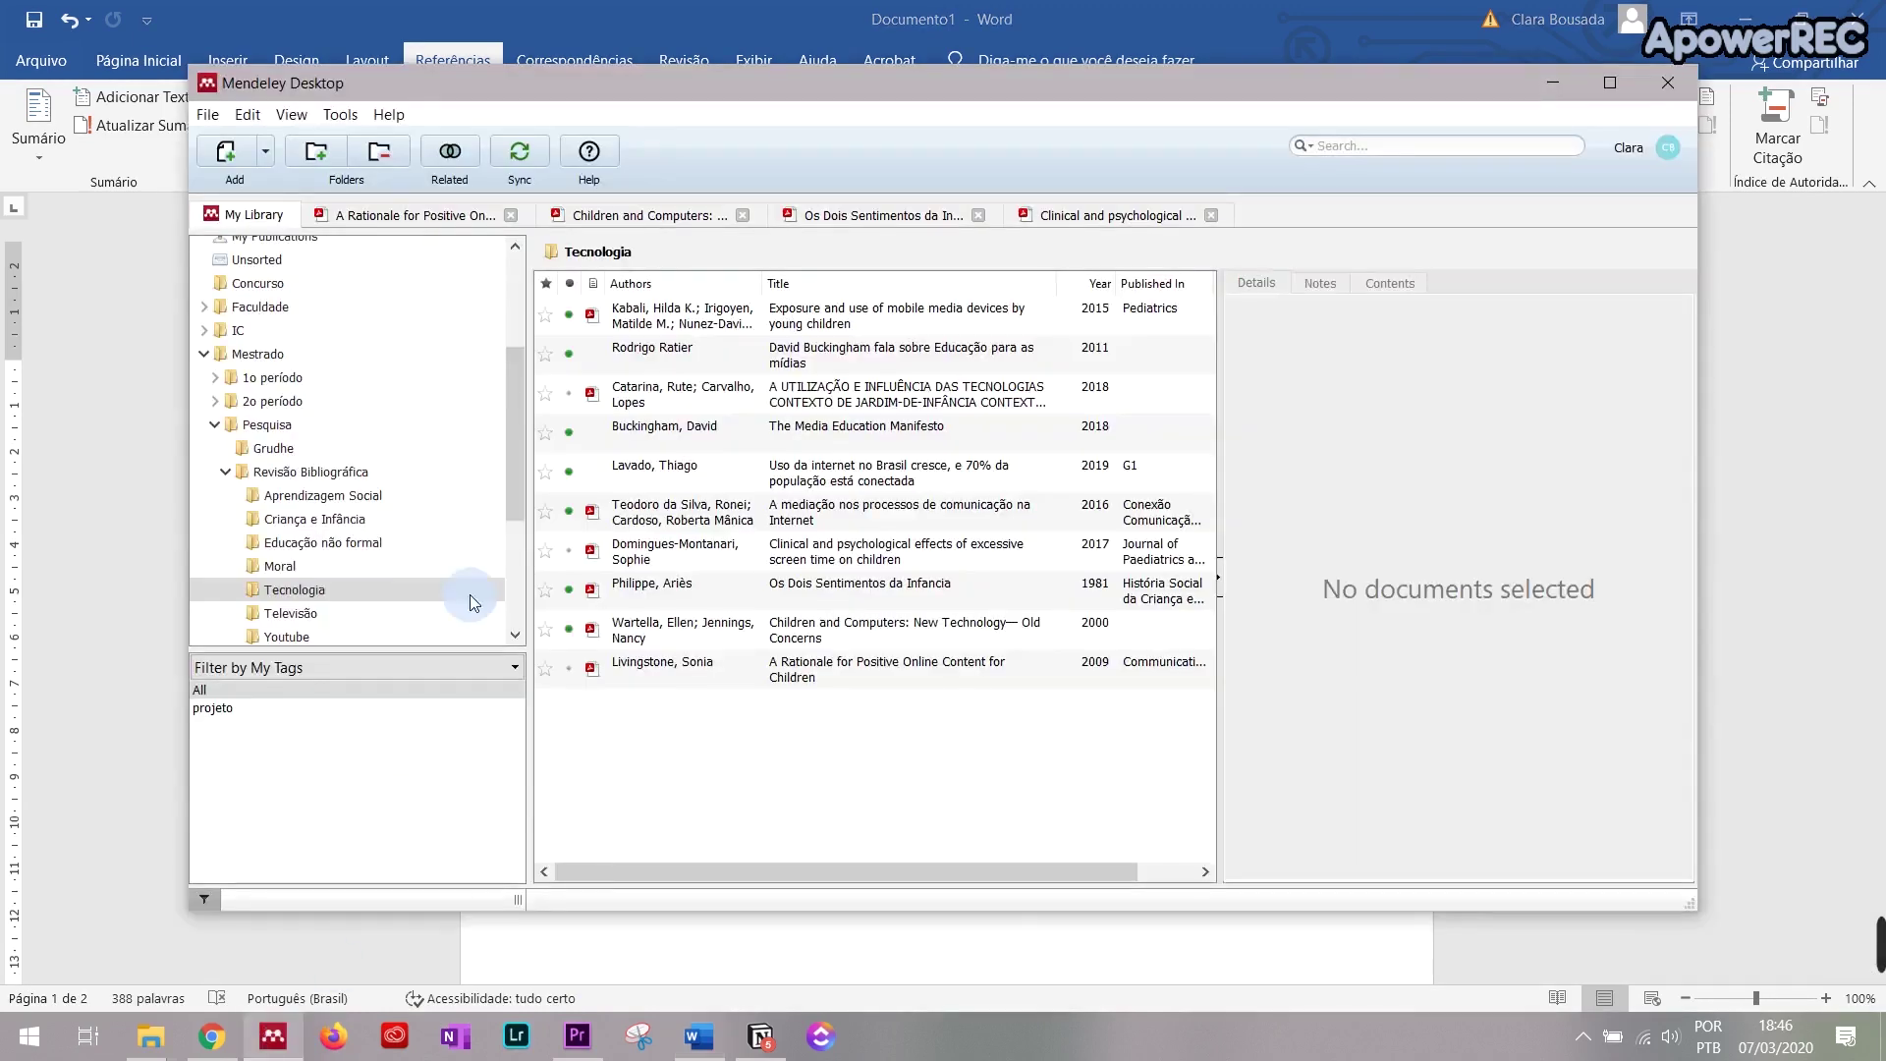
left_click(699, 409)
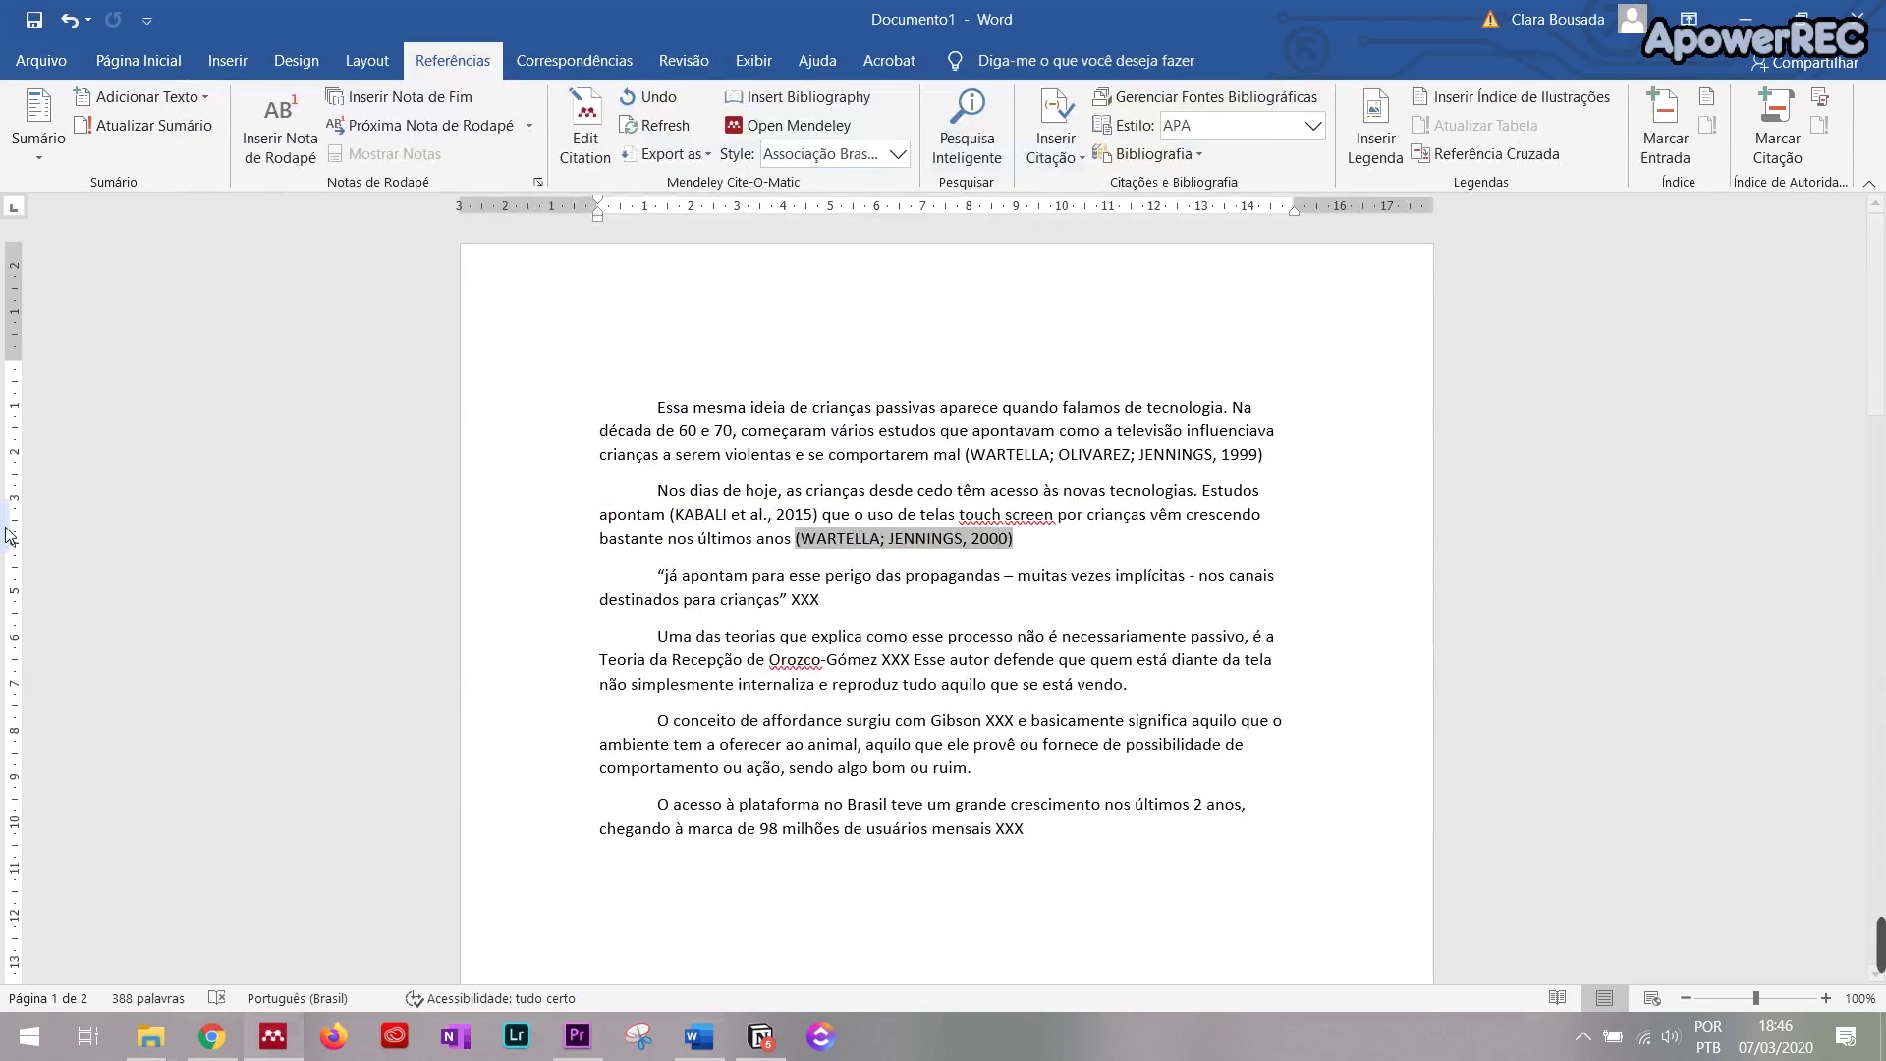
key("alt+Tab")
left_click(688, 121)
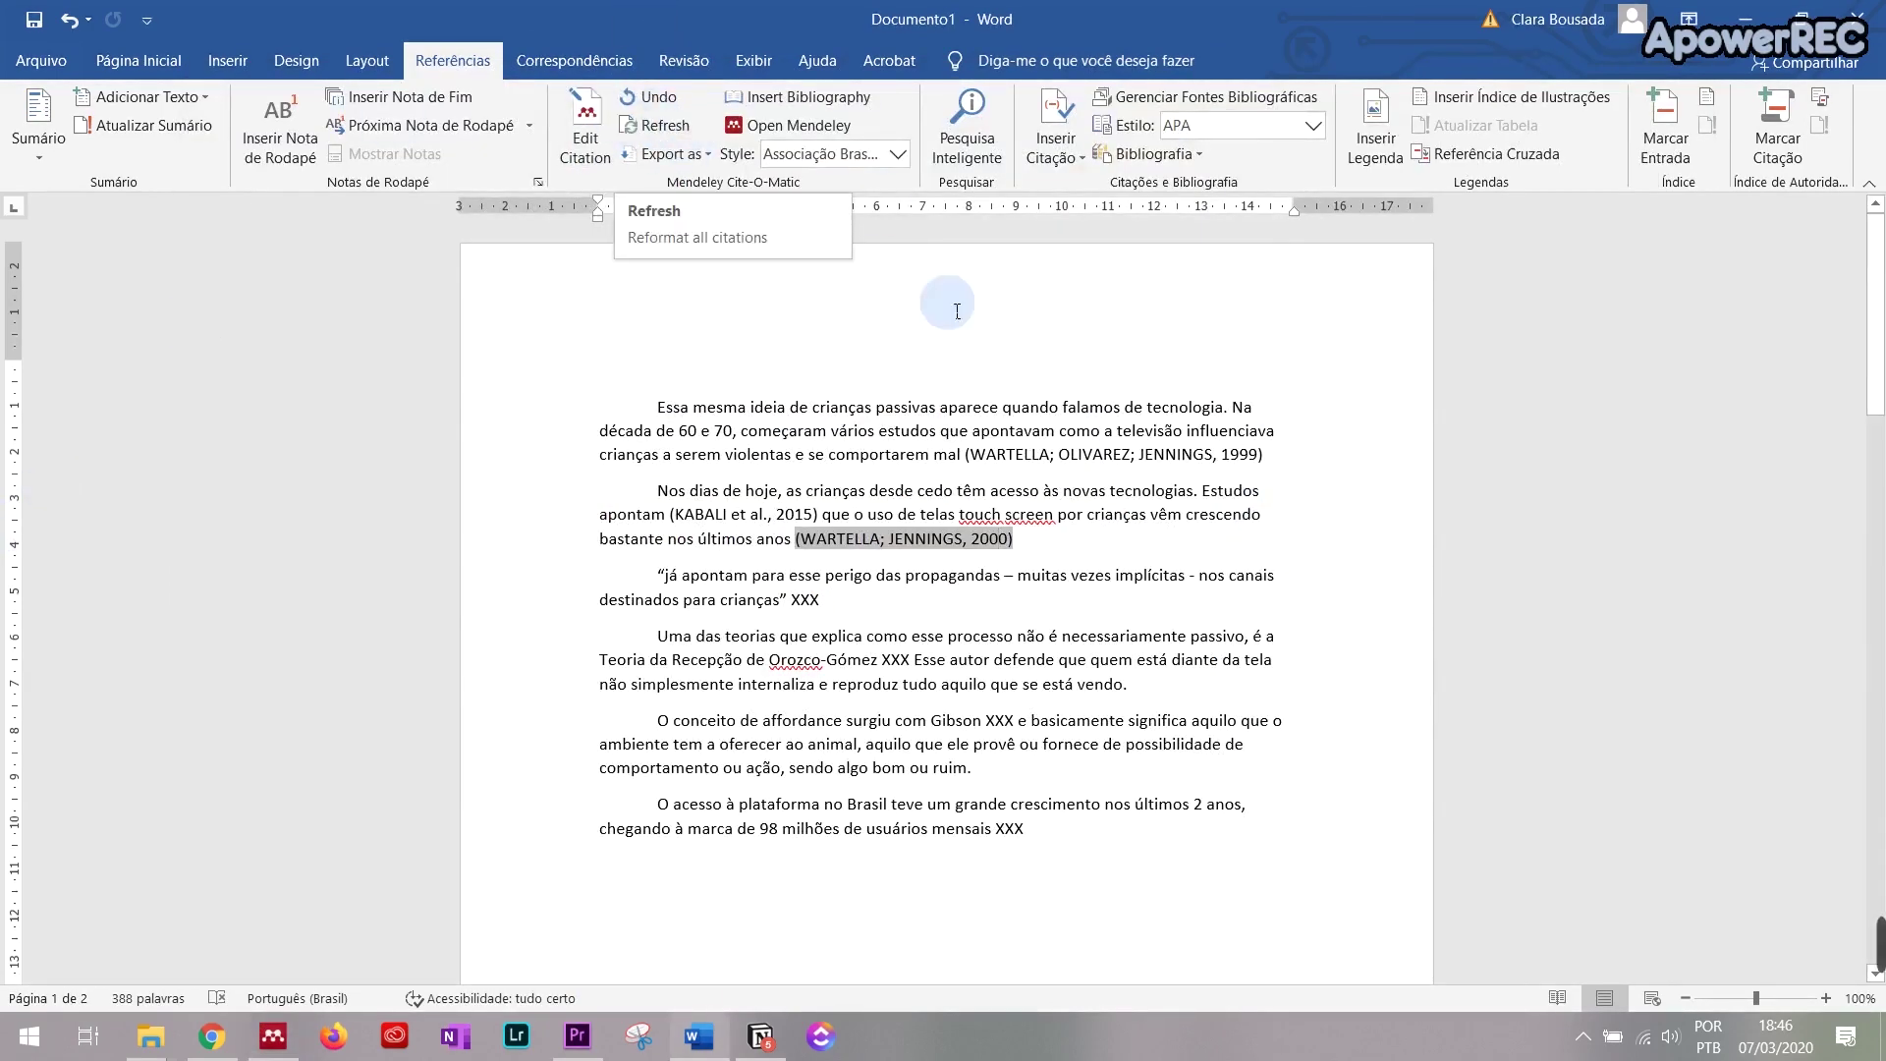
left_click(1432, 790)
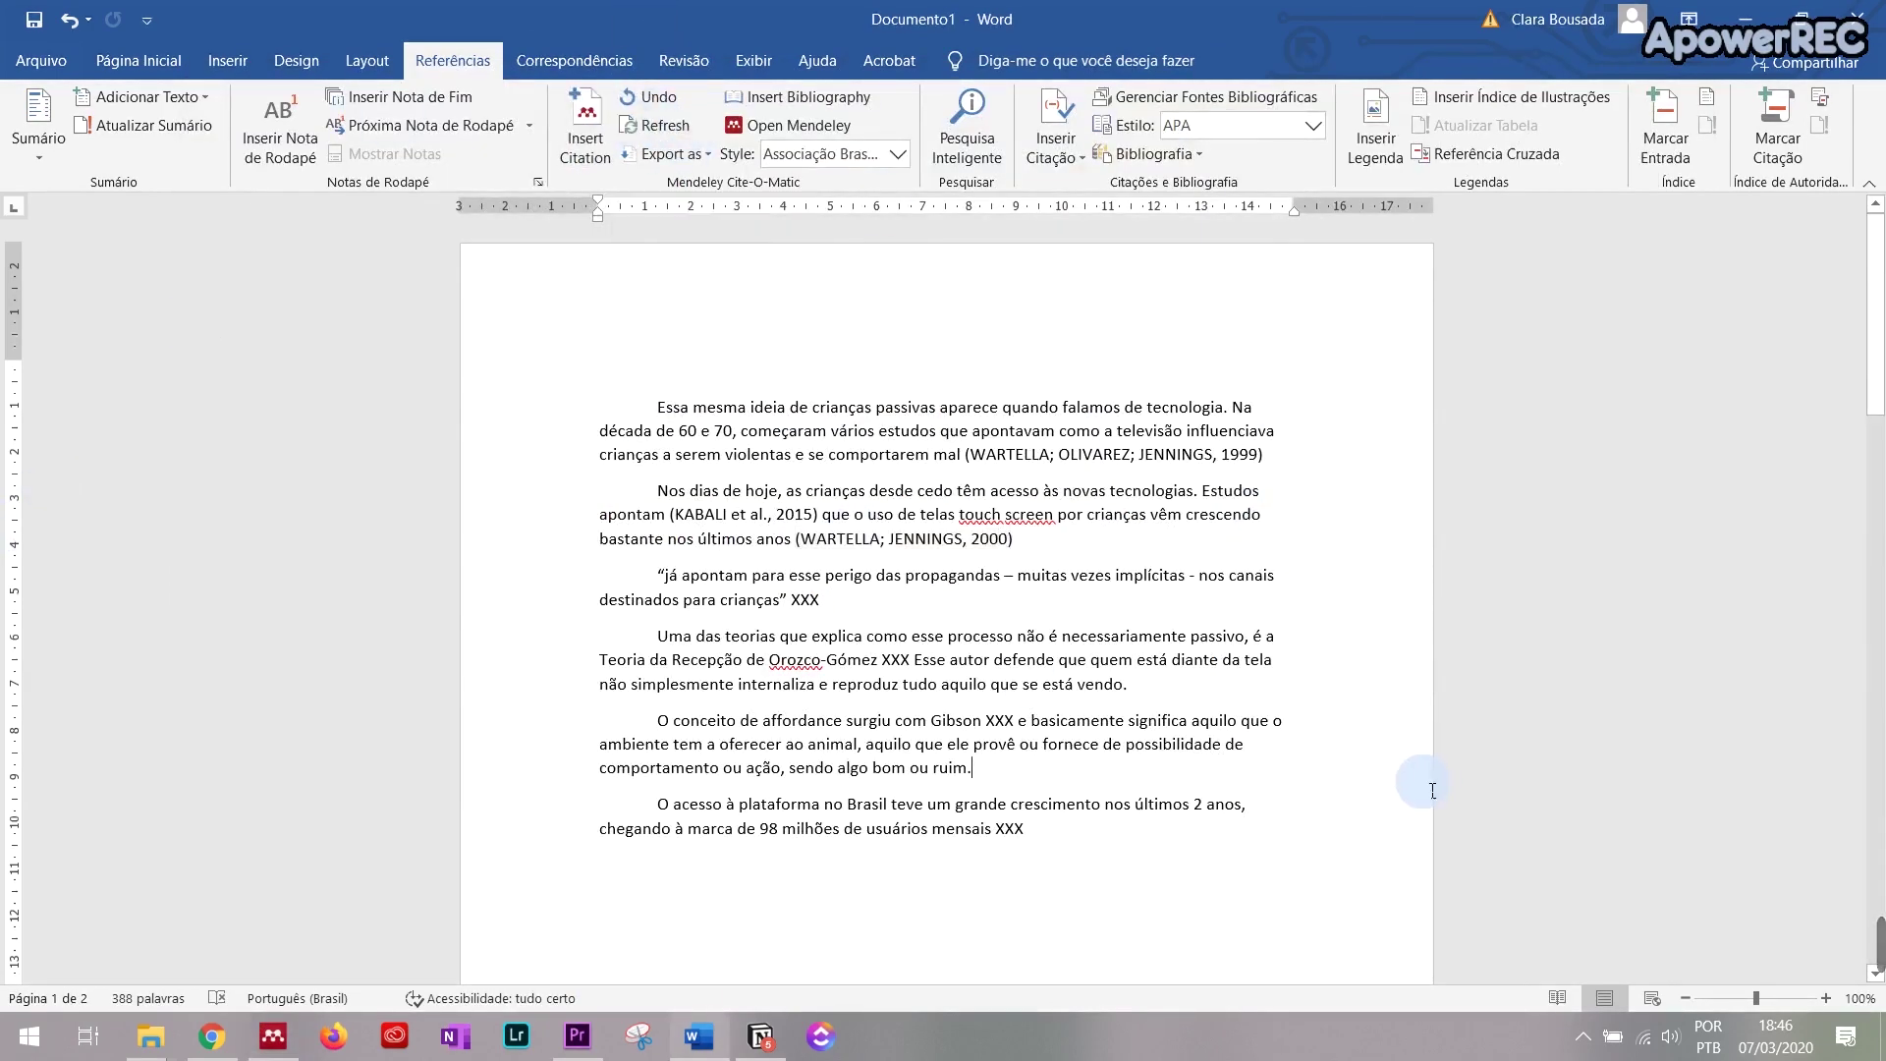
Step: Set off the quotation in the third paragraph with an empty line above and below it
key("ctrl+z")
left_click_drag(668, 621, 801, 656)
key("Right")
left_click(677, 619)
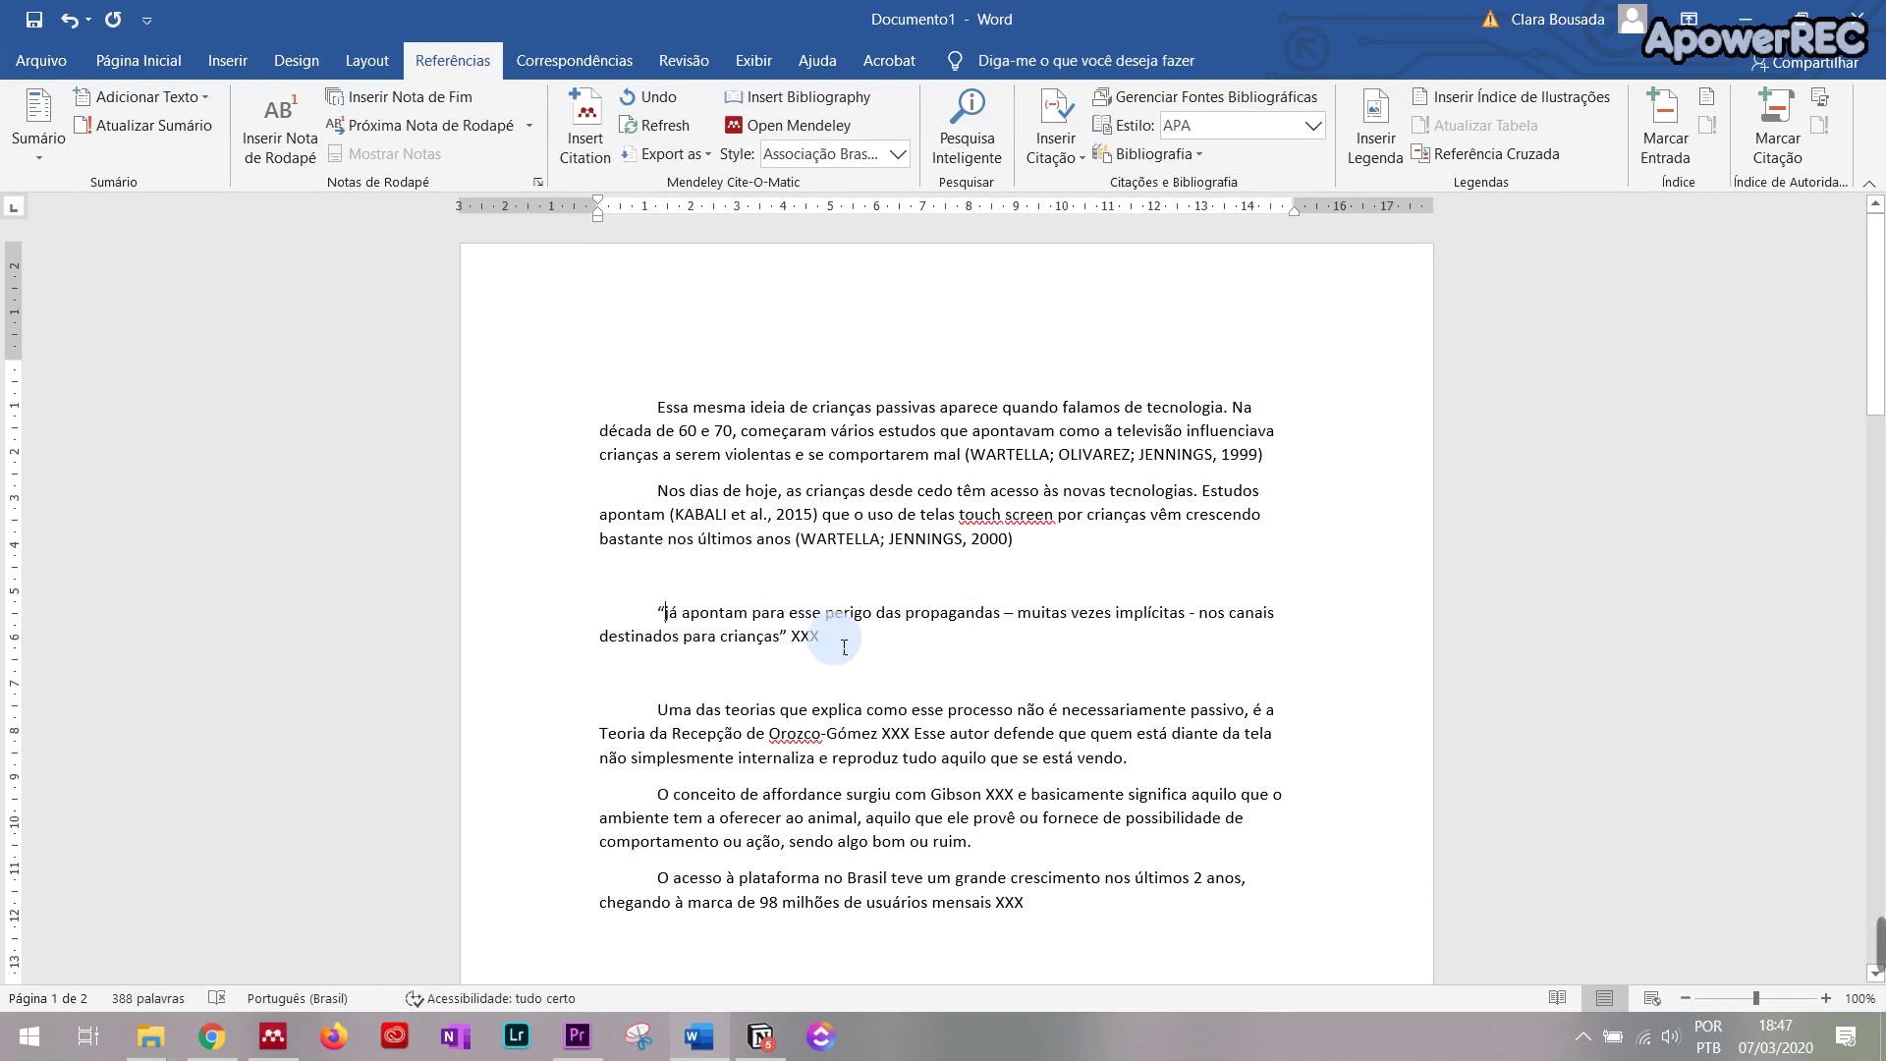
Step: Delete the XXX placeholder after the quotation and choose "Youtubers Mirins: Crianças, Práticas De Consumo Midiático" (2018) as its Mendeley reference
double_click(805, 636)
key("BackSpace")
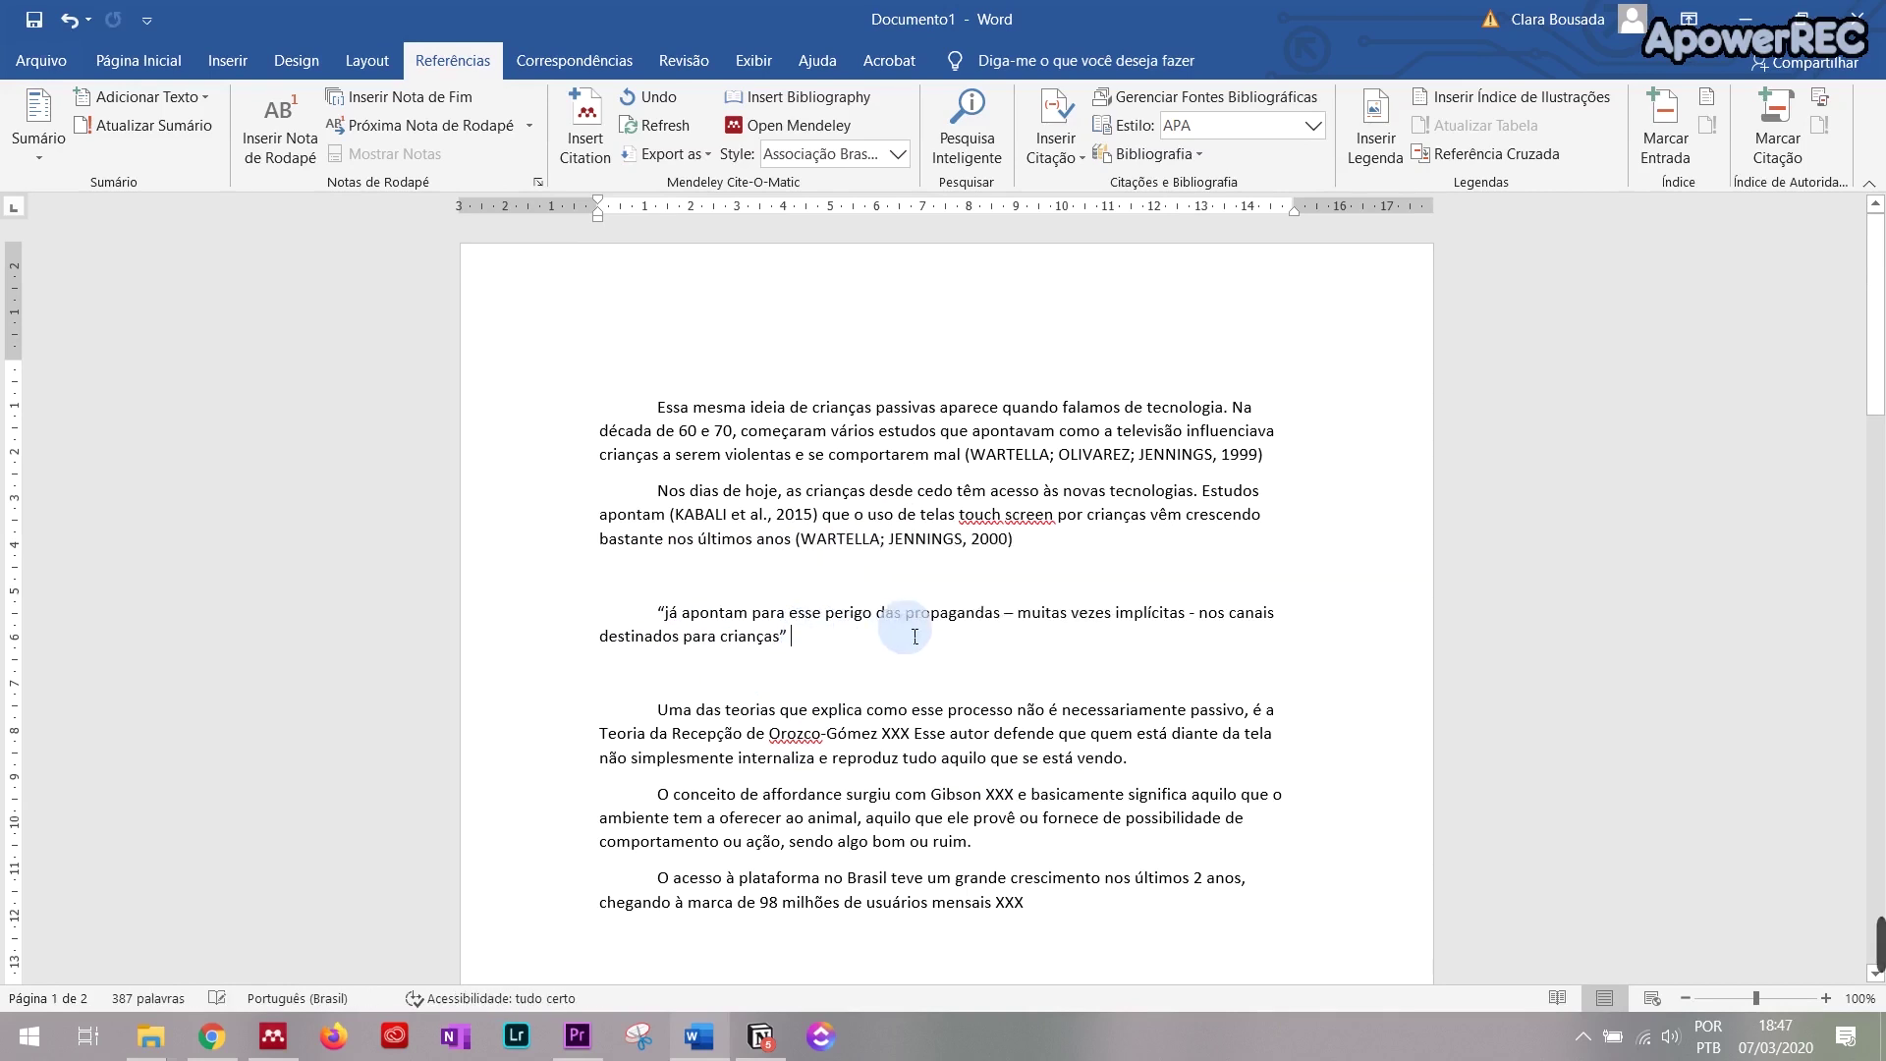
left_click(573, 144)
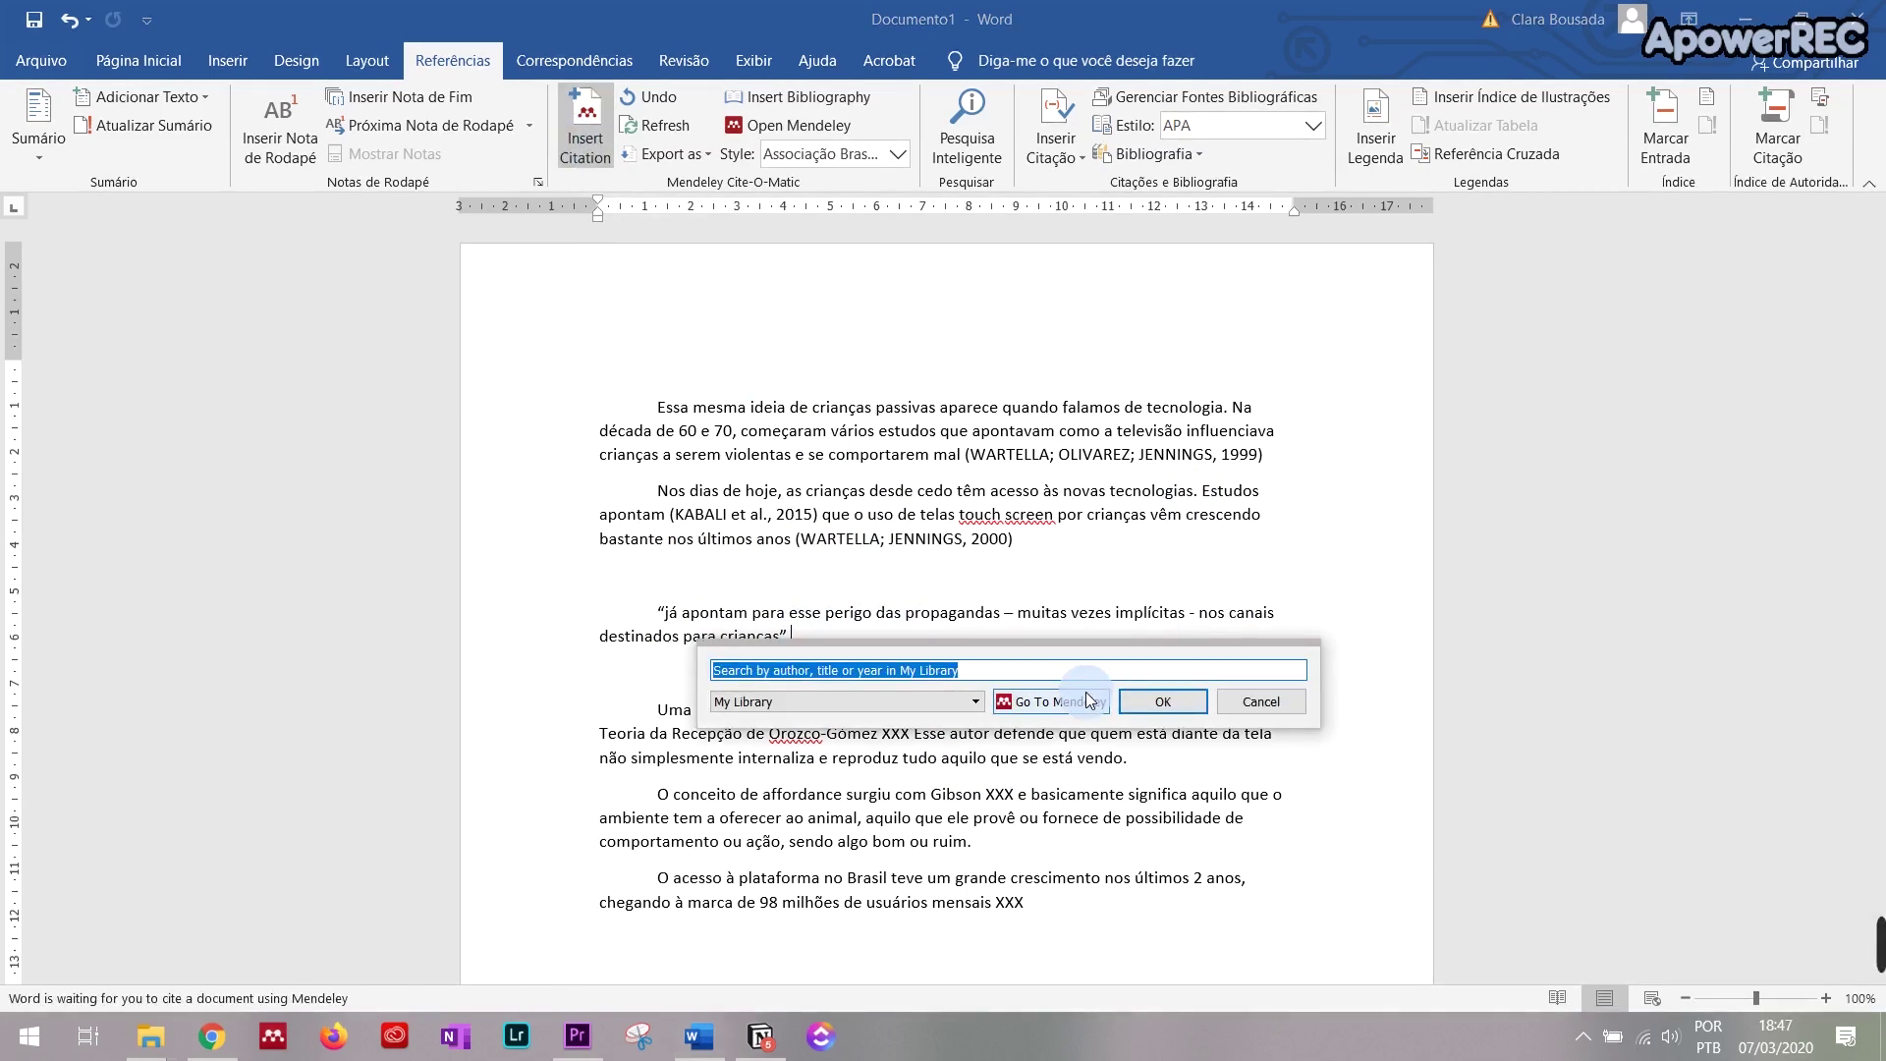
type("livin")
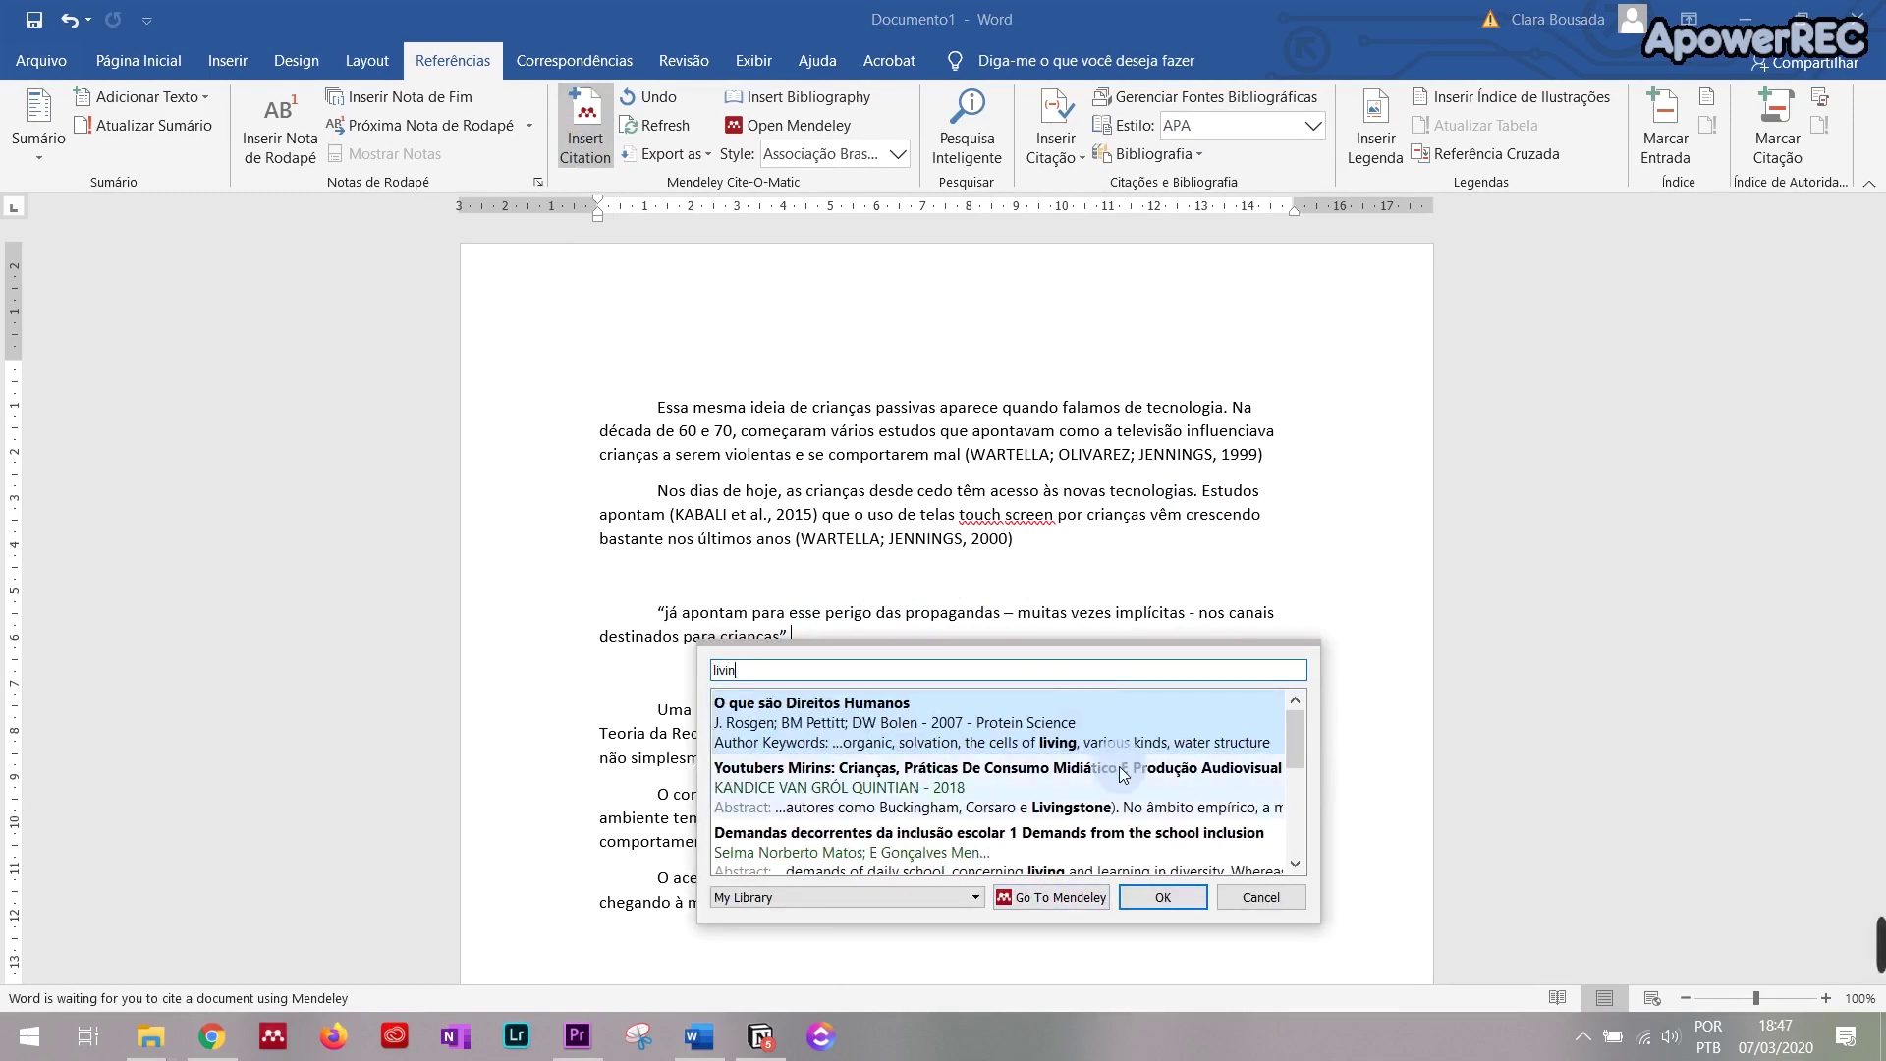
left_click(1035, 776)
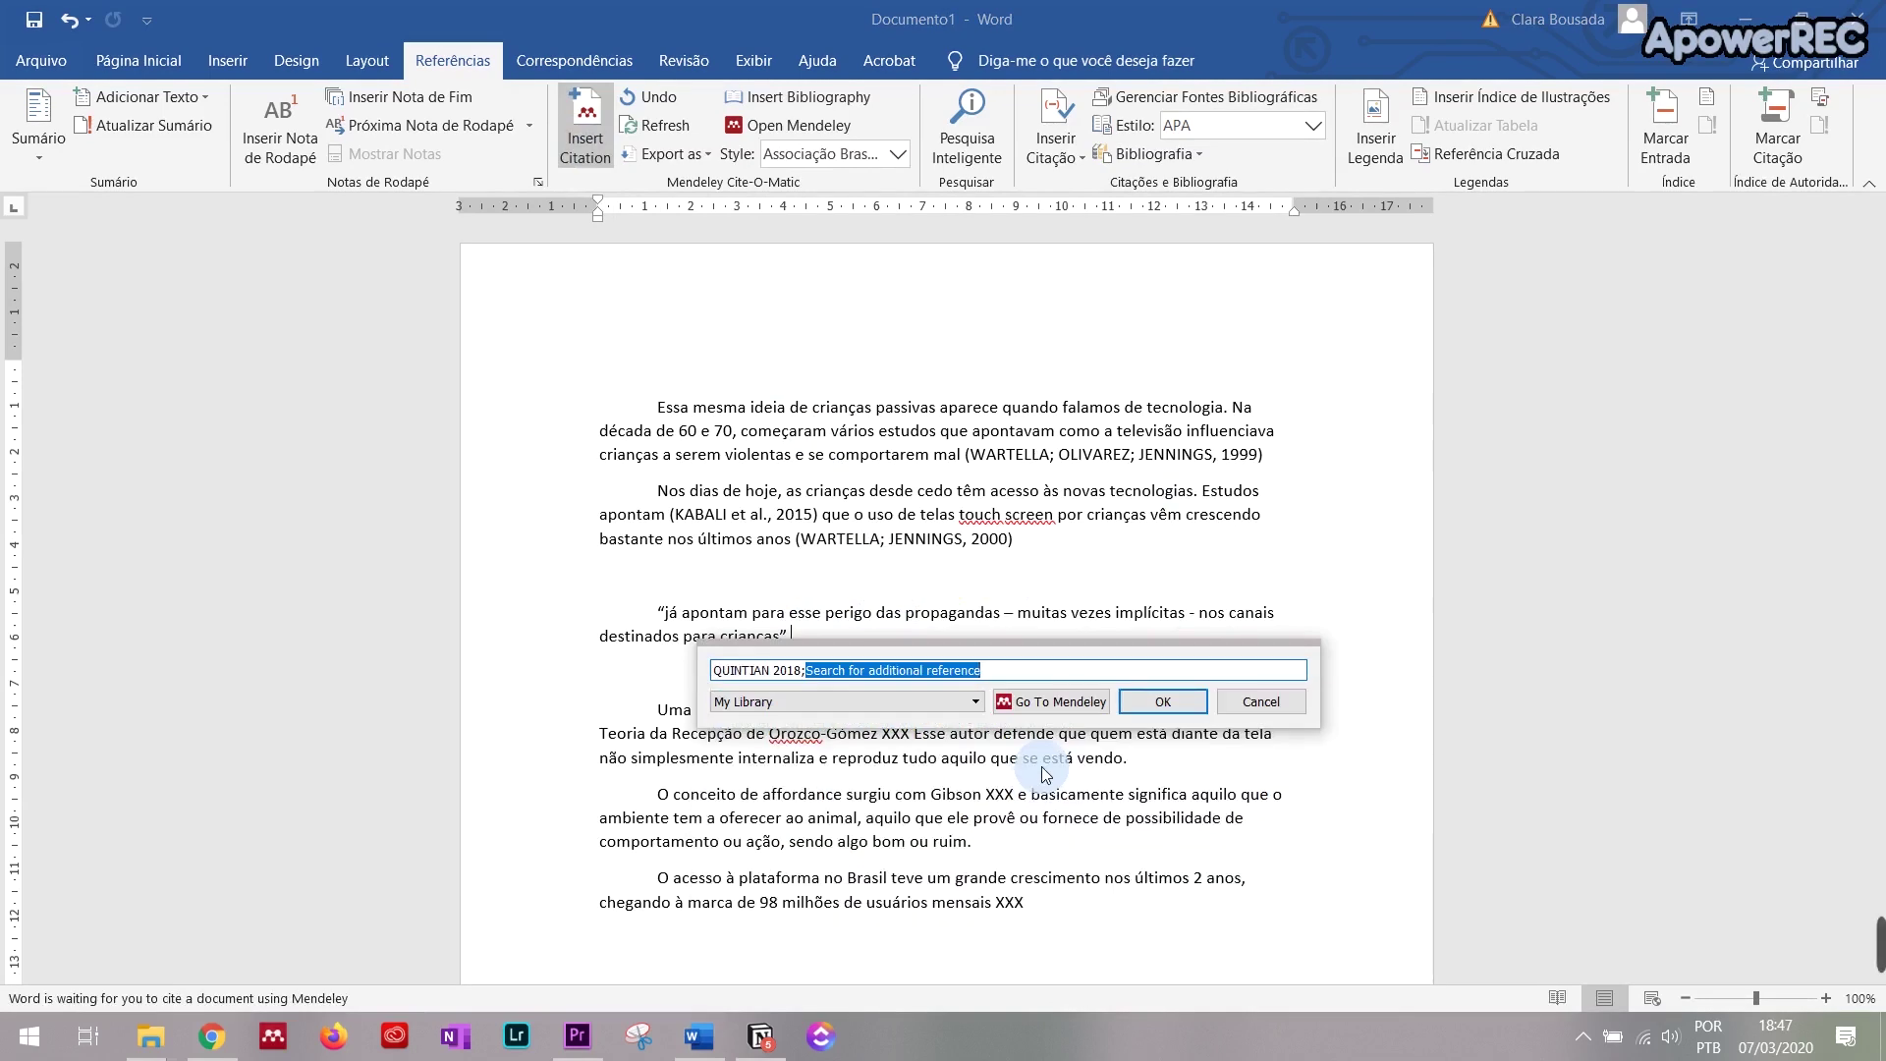
left_click(1169, 707)
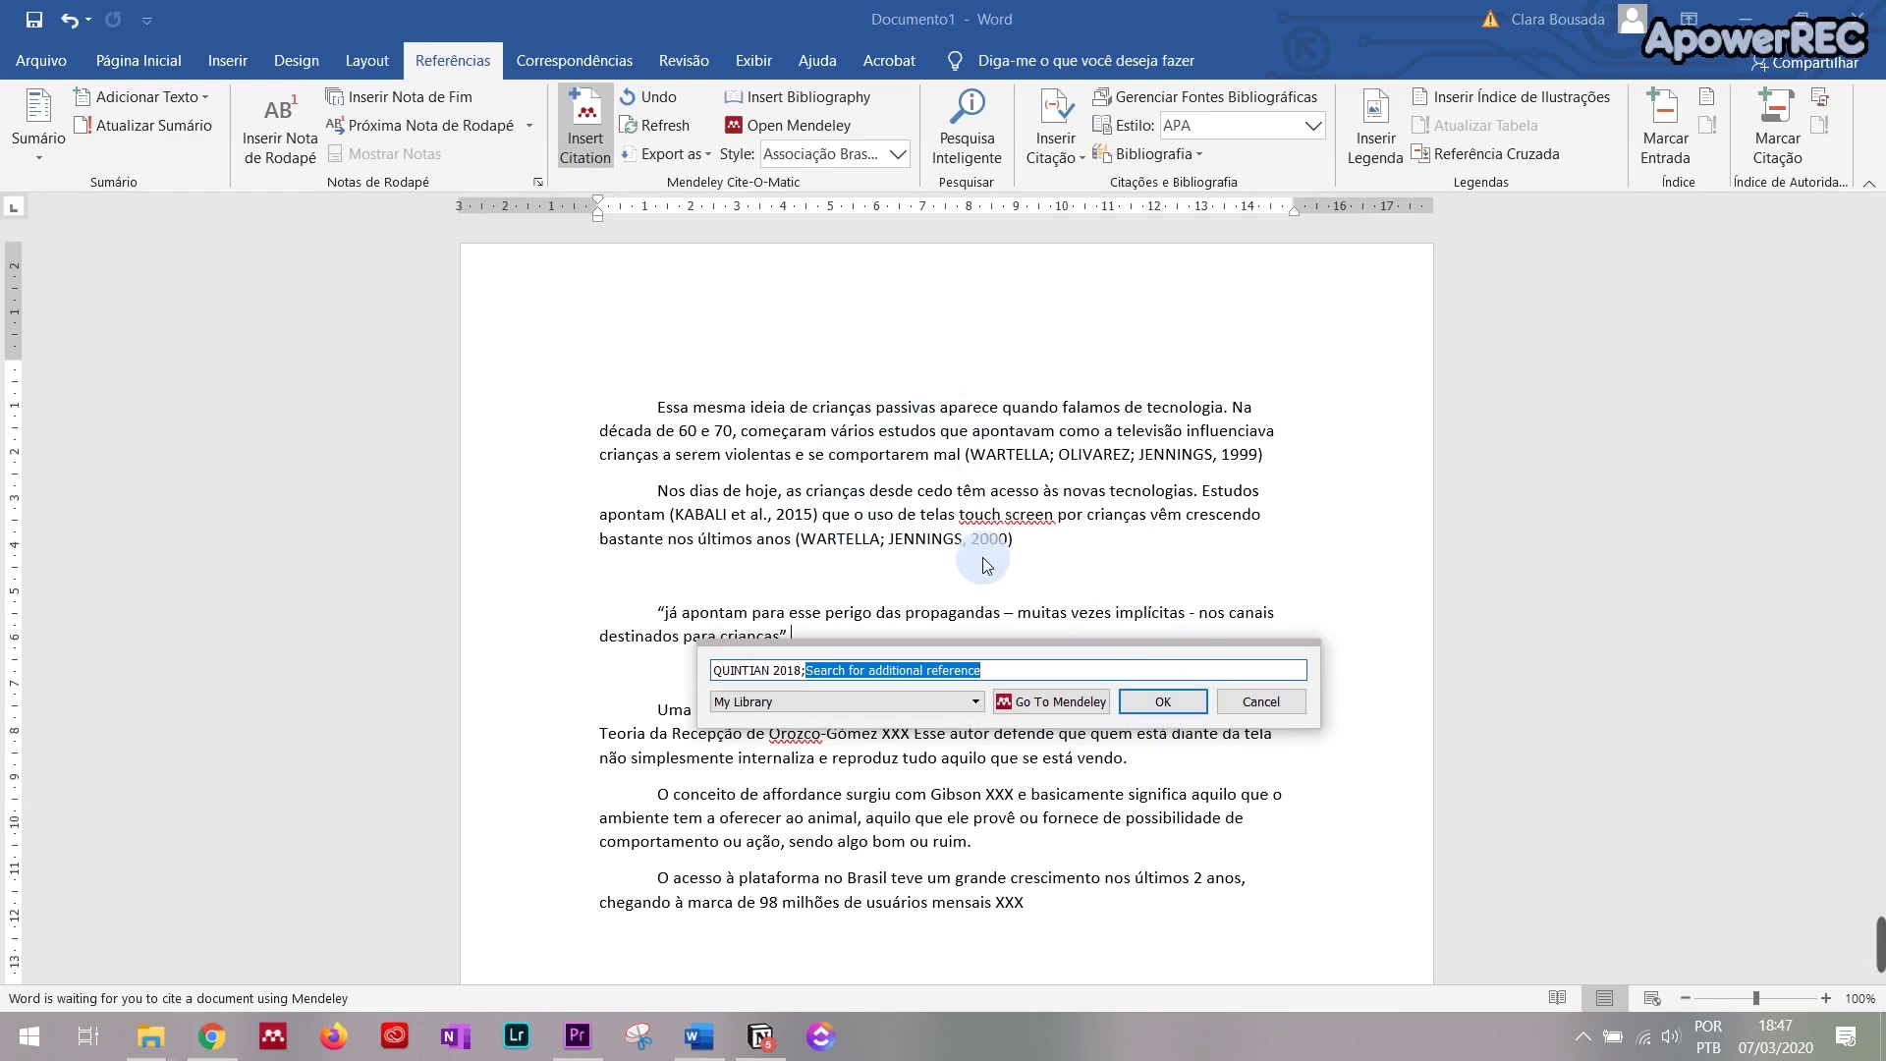
Step: Specify page 17 for the chosen 2018 reference and insert the citation after the quotation
left_click(737, 671)
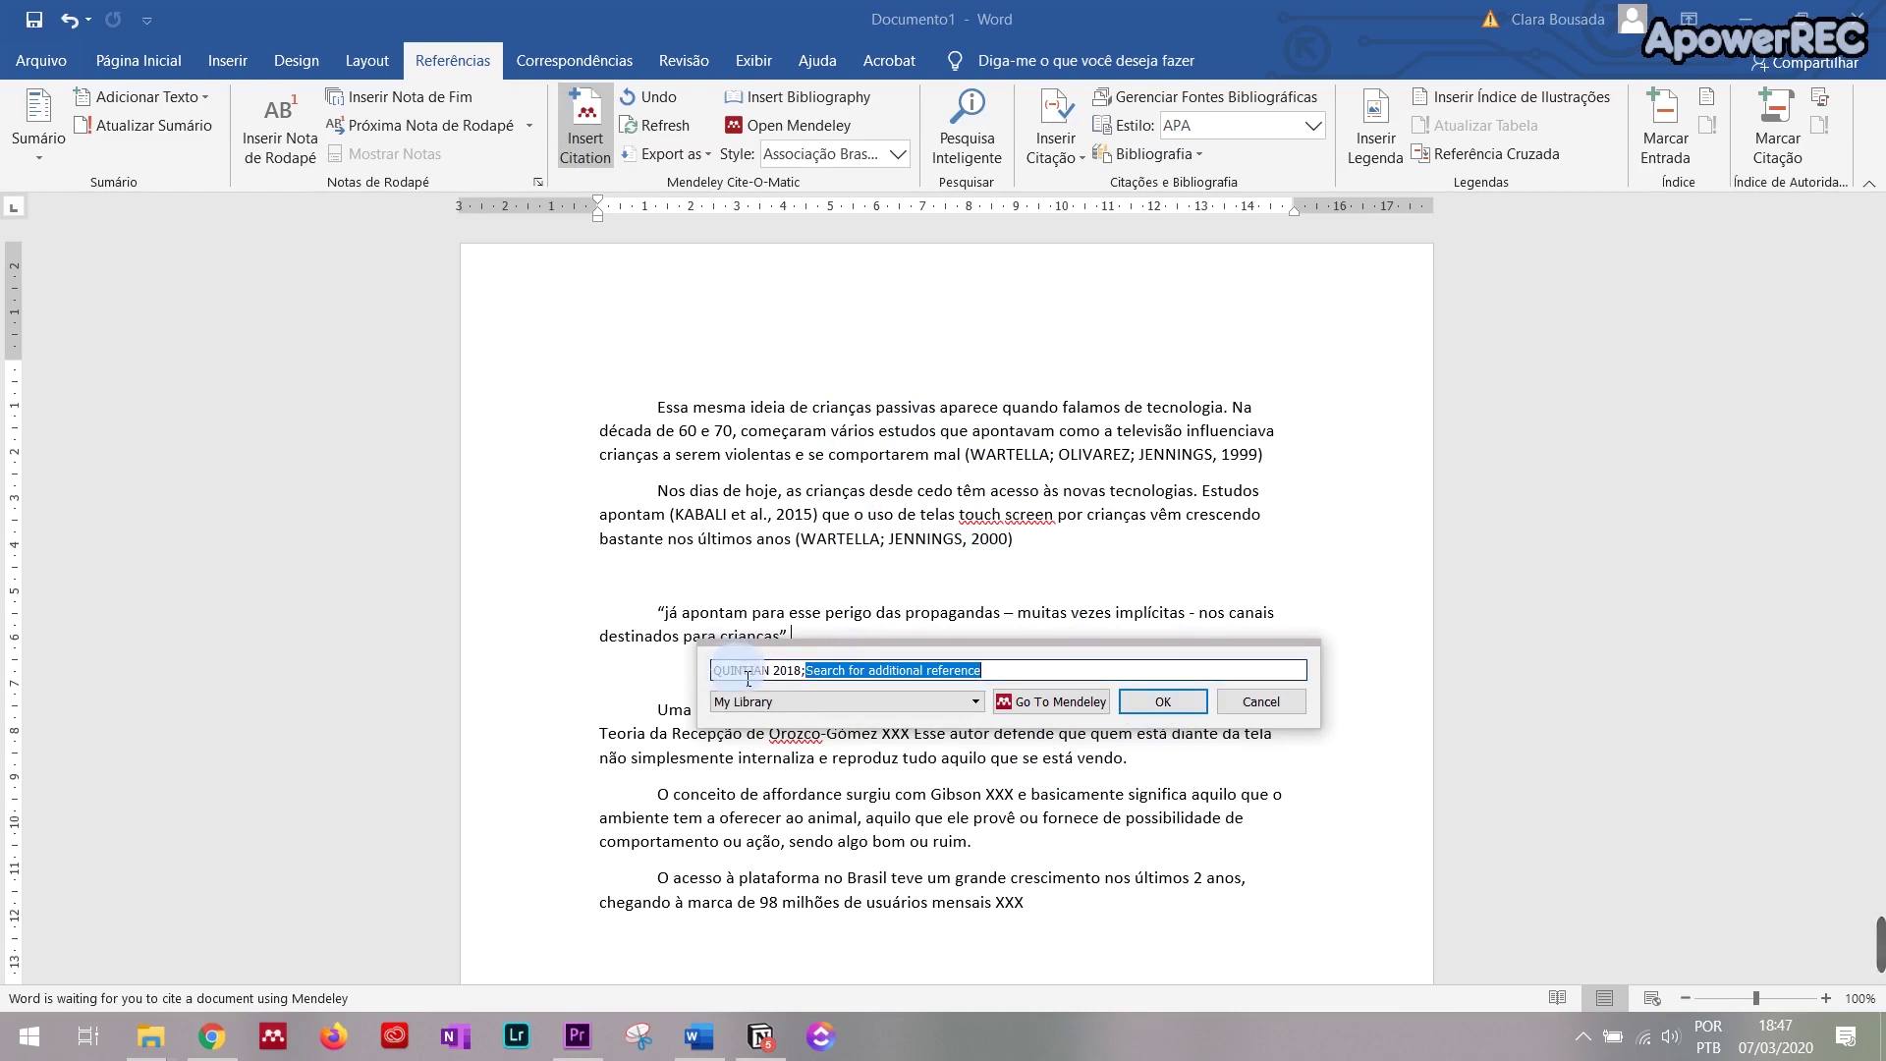
left_click(749, 674)
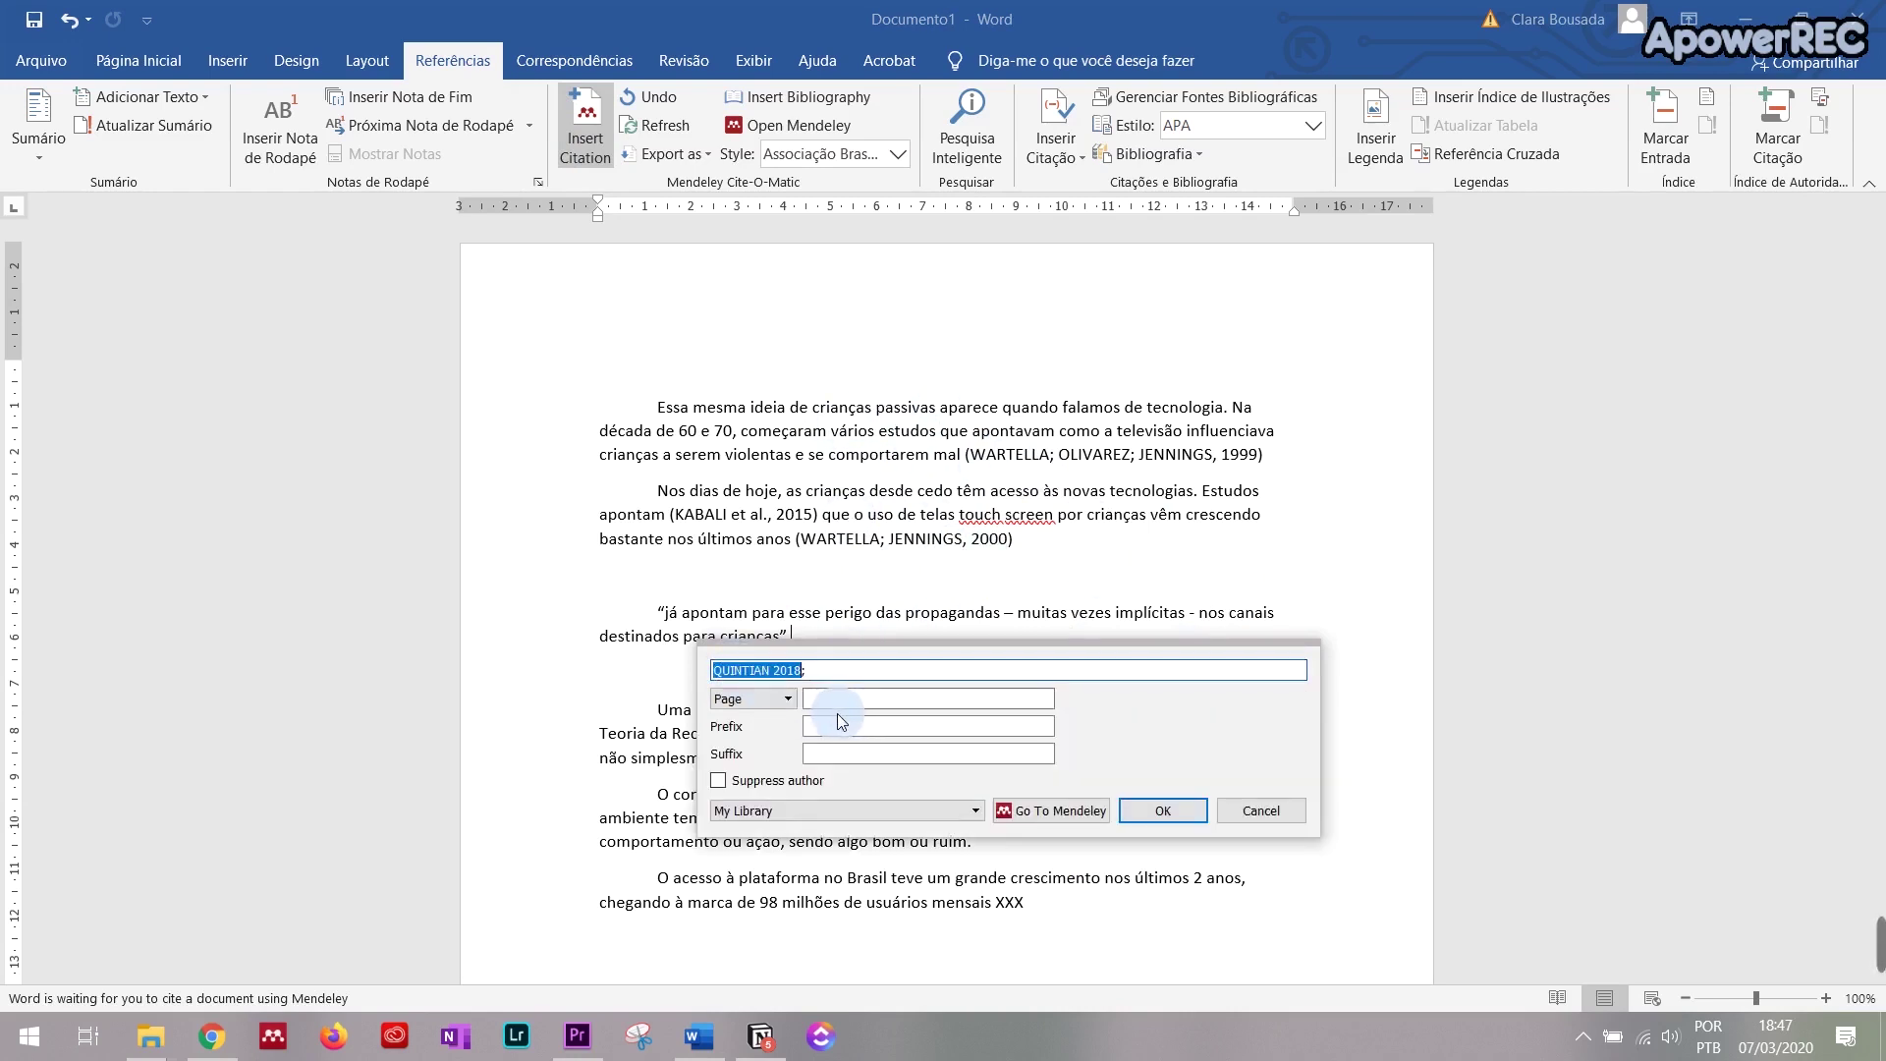
left_click(780, 707)
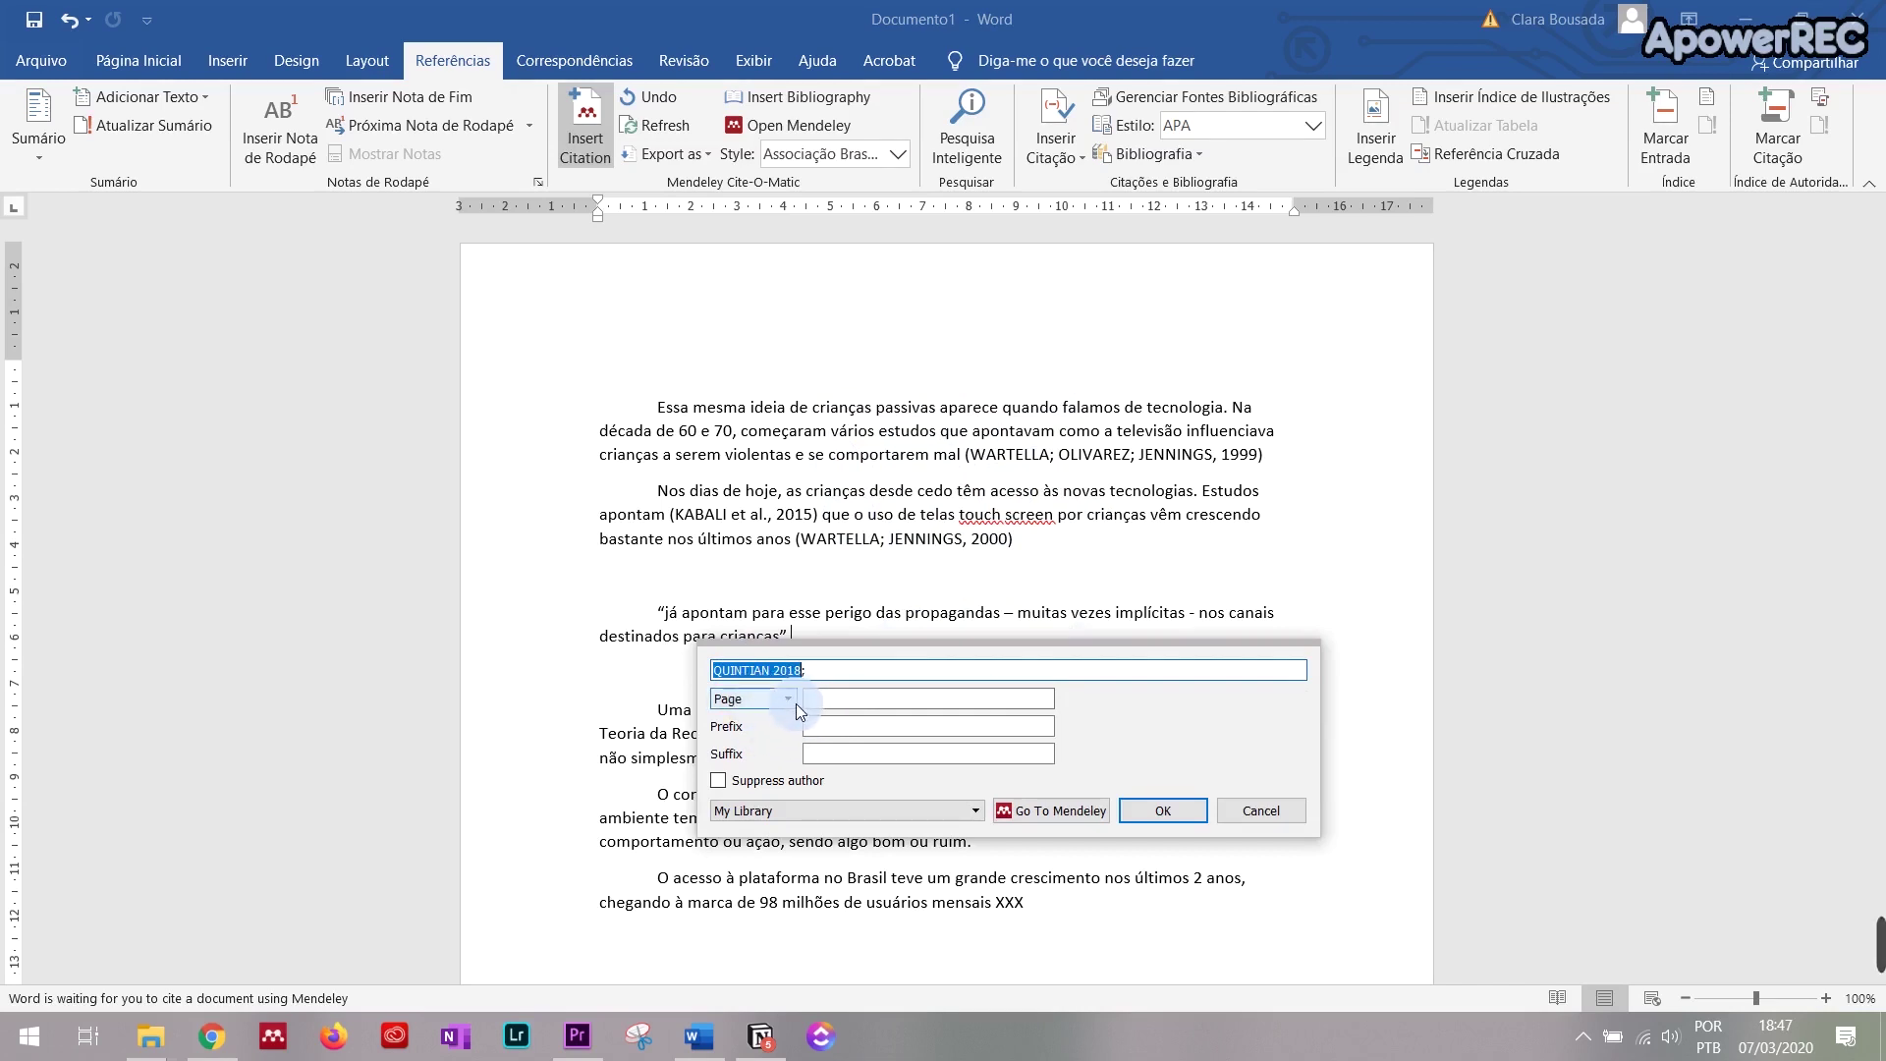
left_click(775, 860)
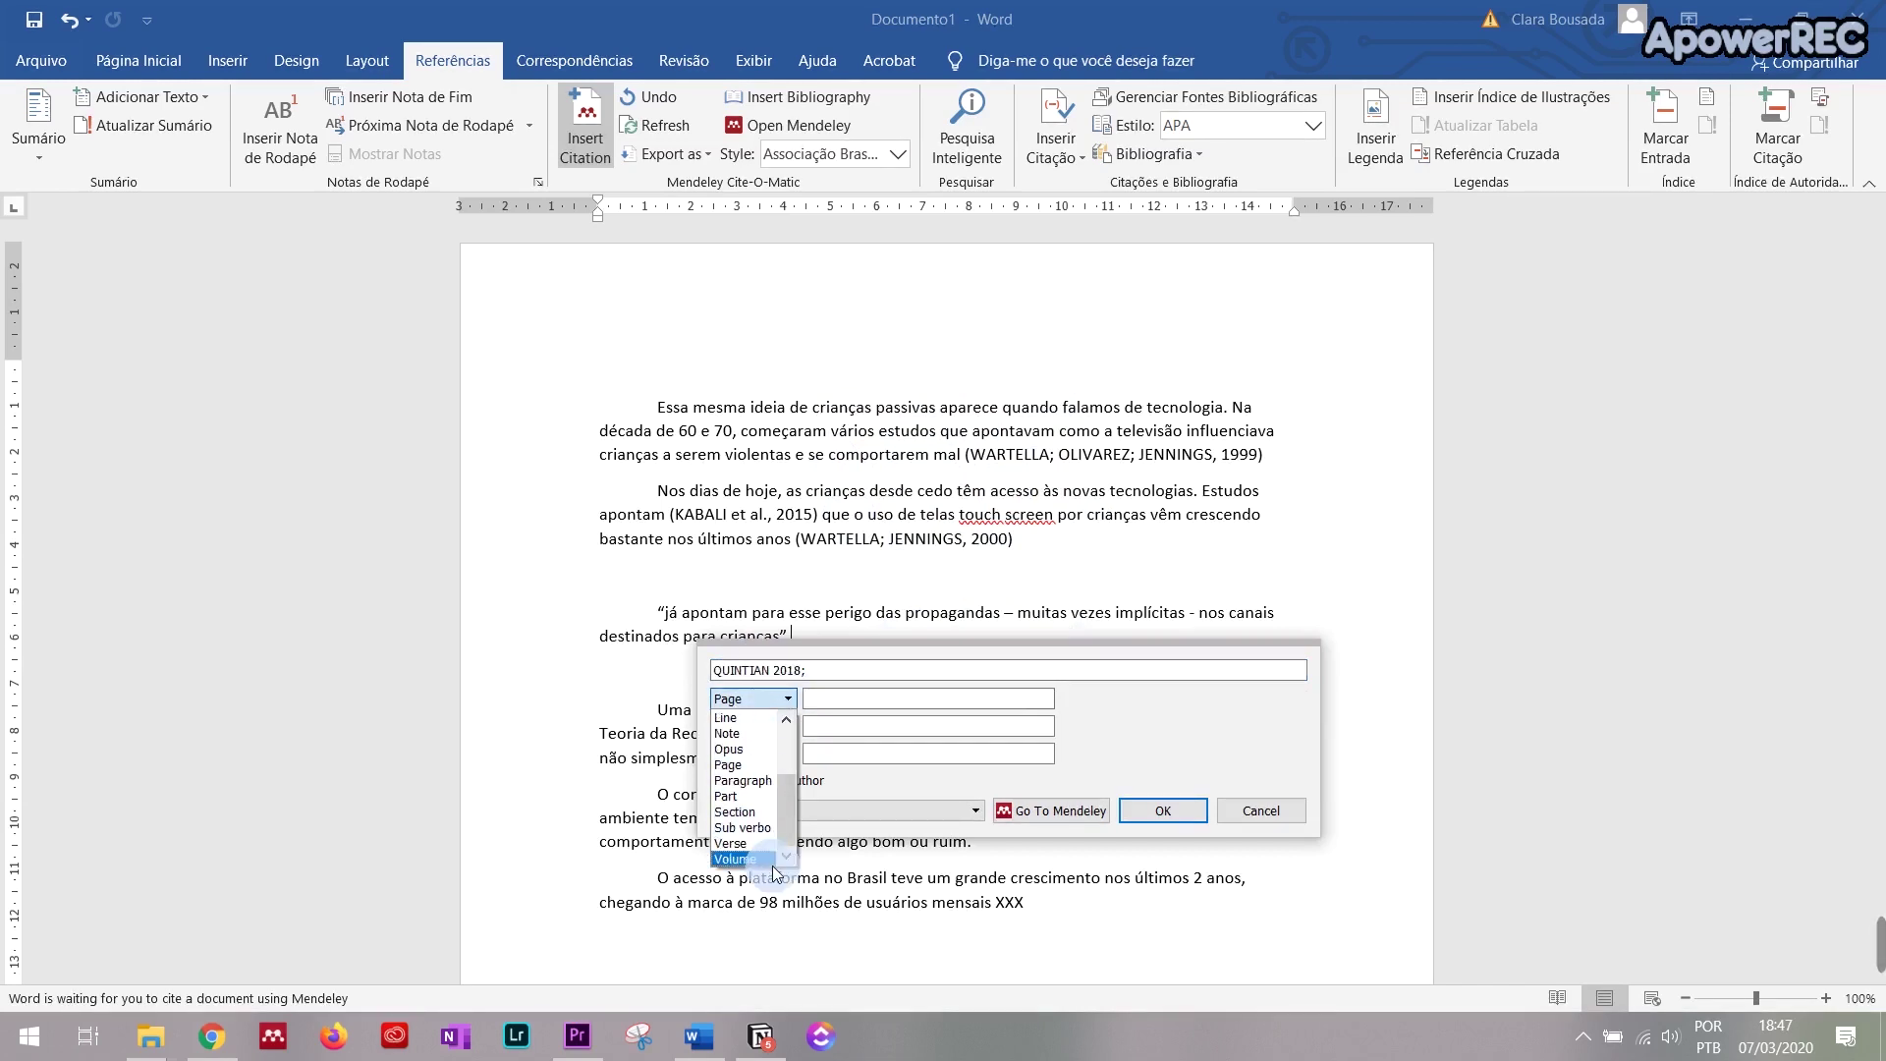
scroll(746, 727, "up", 1)
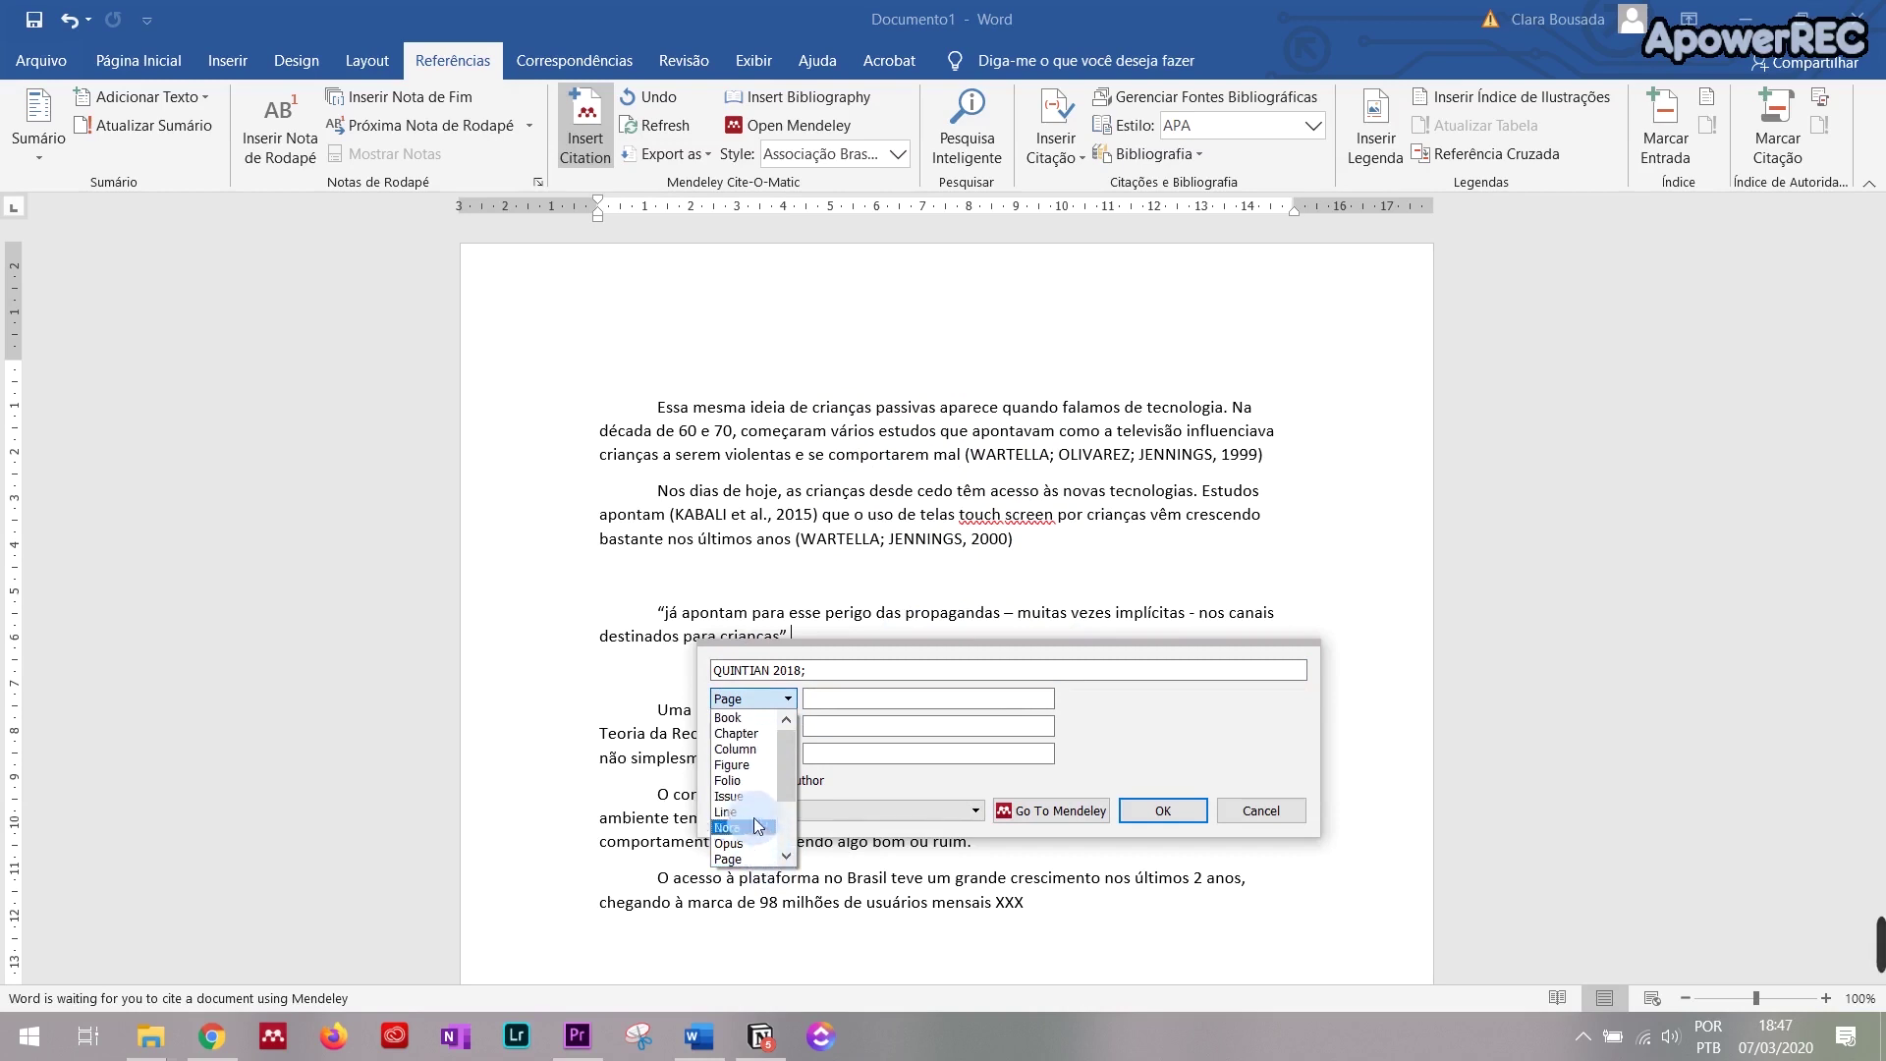
scroll(752, 803, "up", 1)
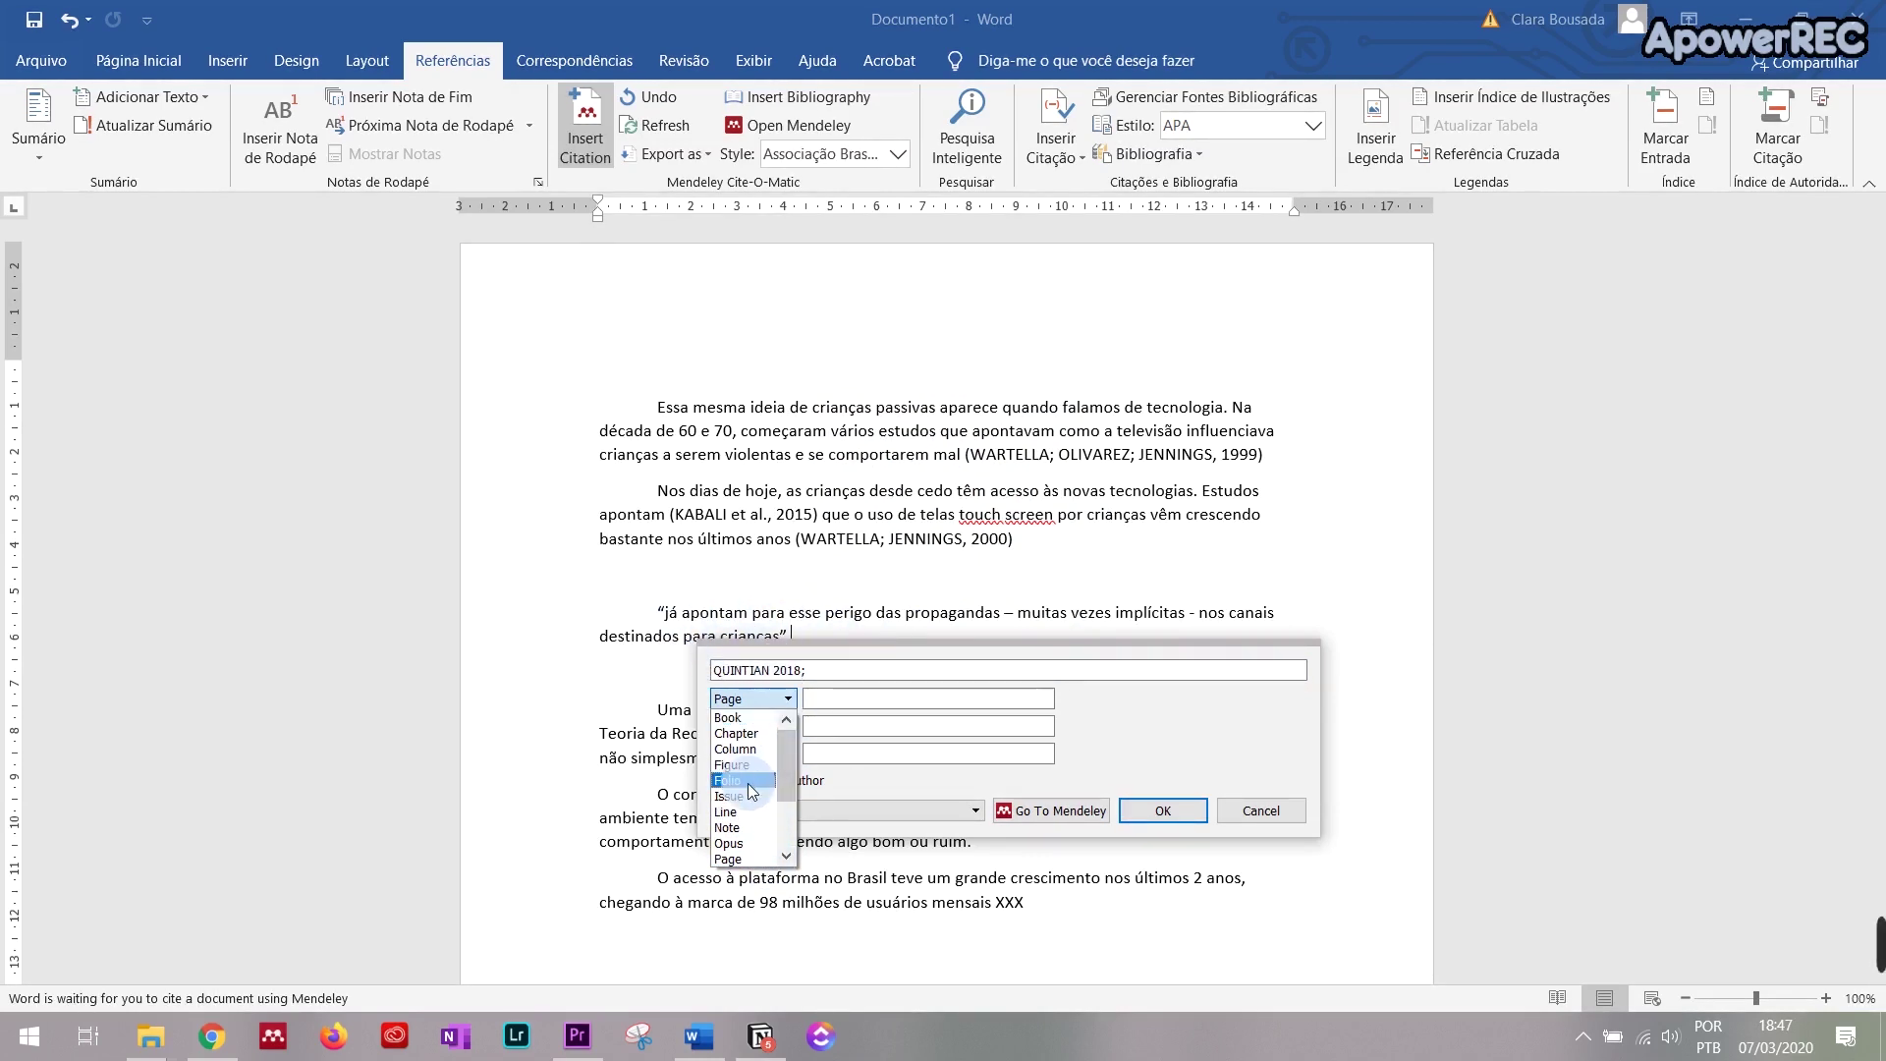
left_click(757, 859)
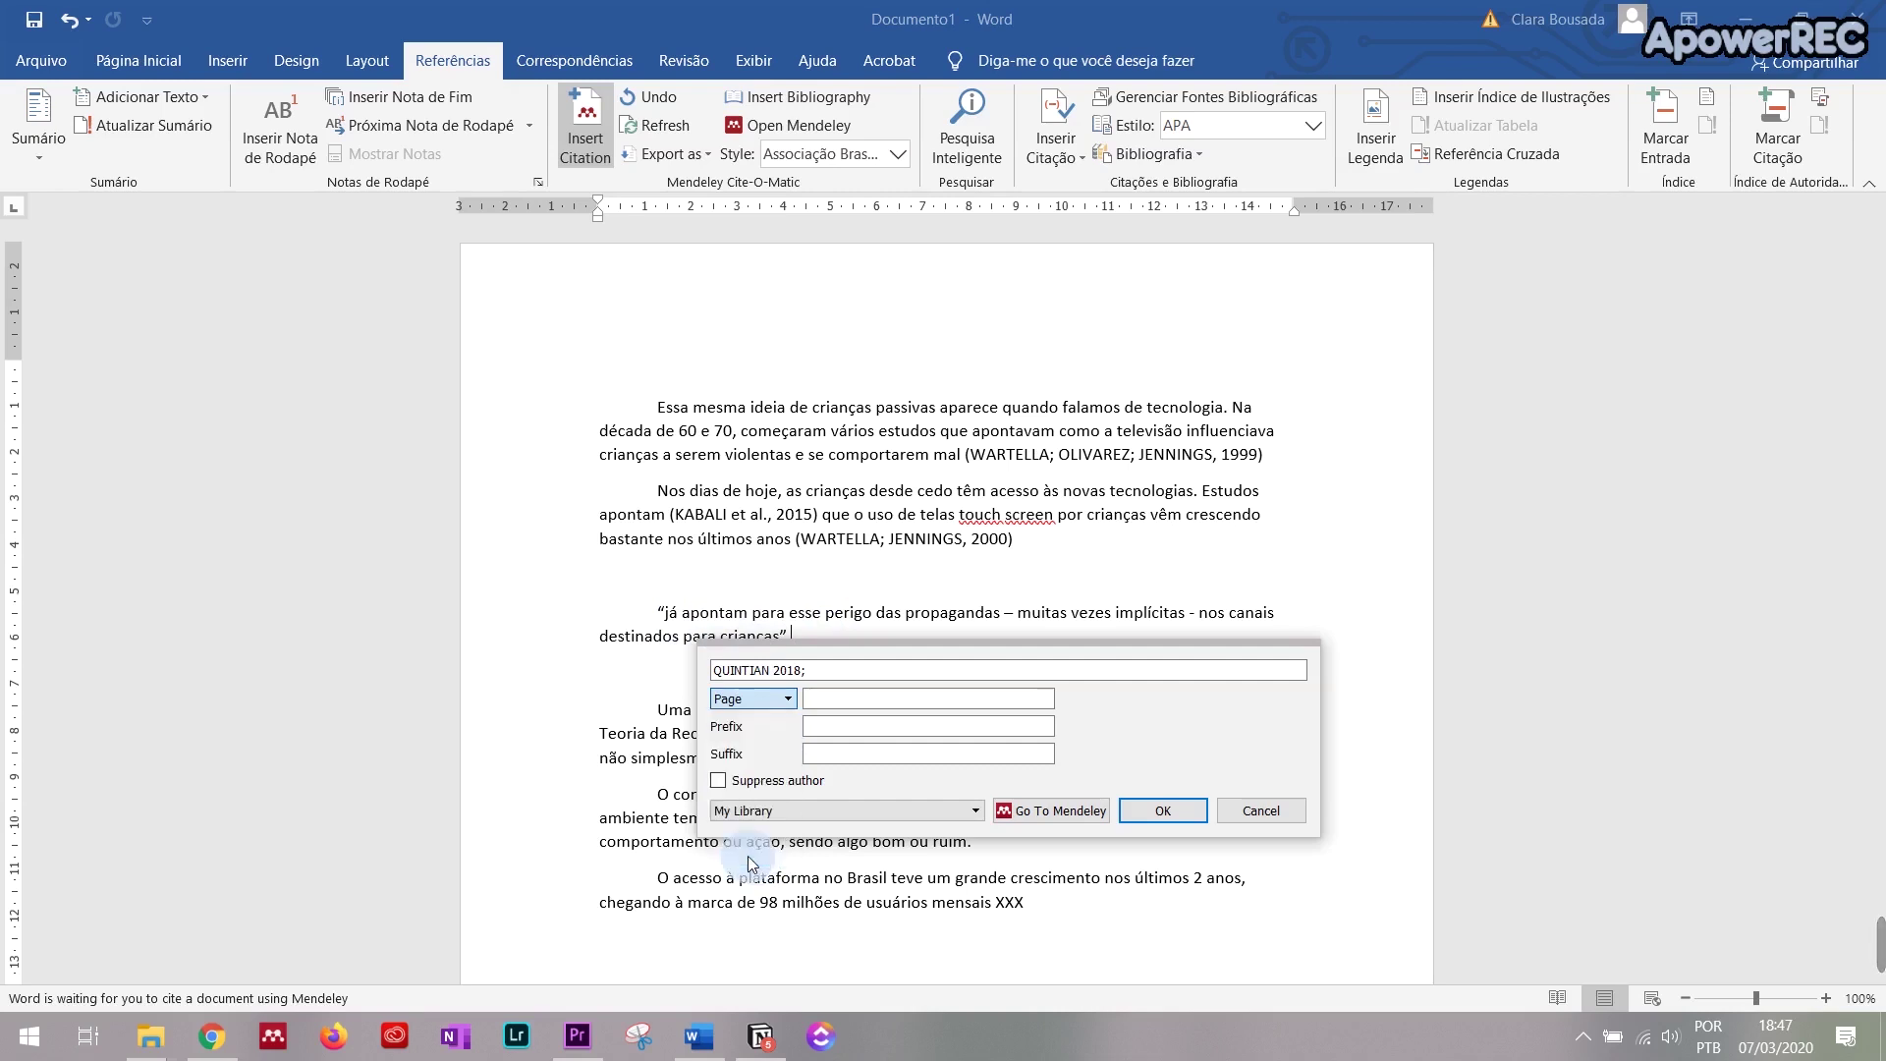
left_click(832, 700)
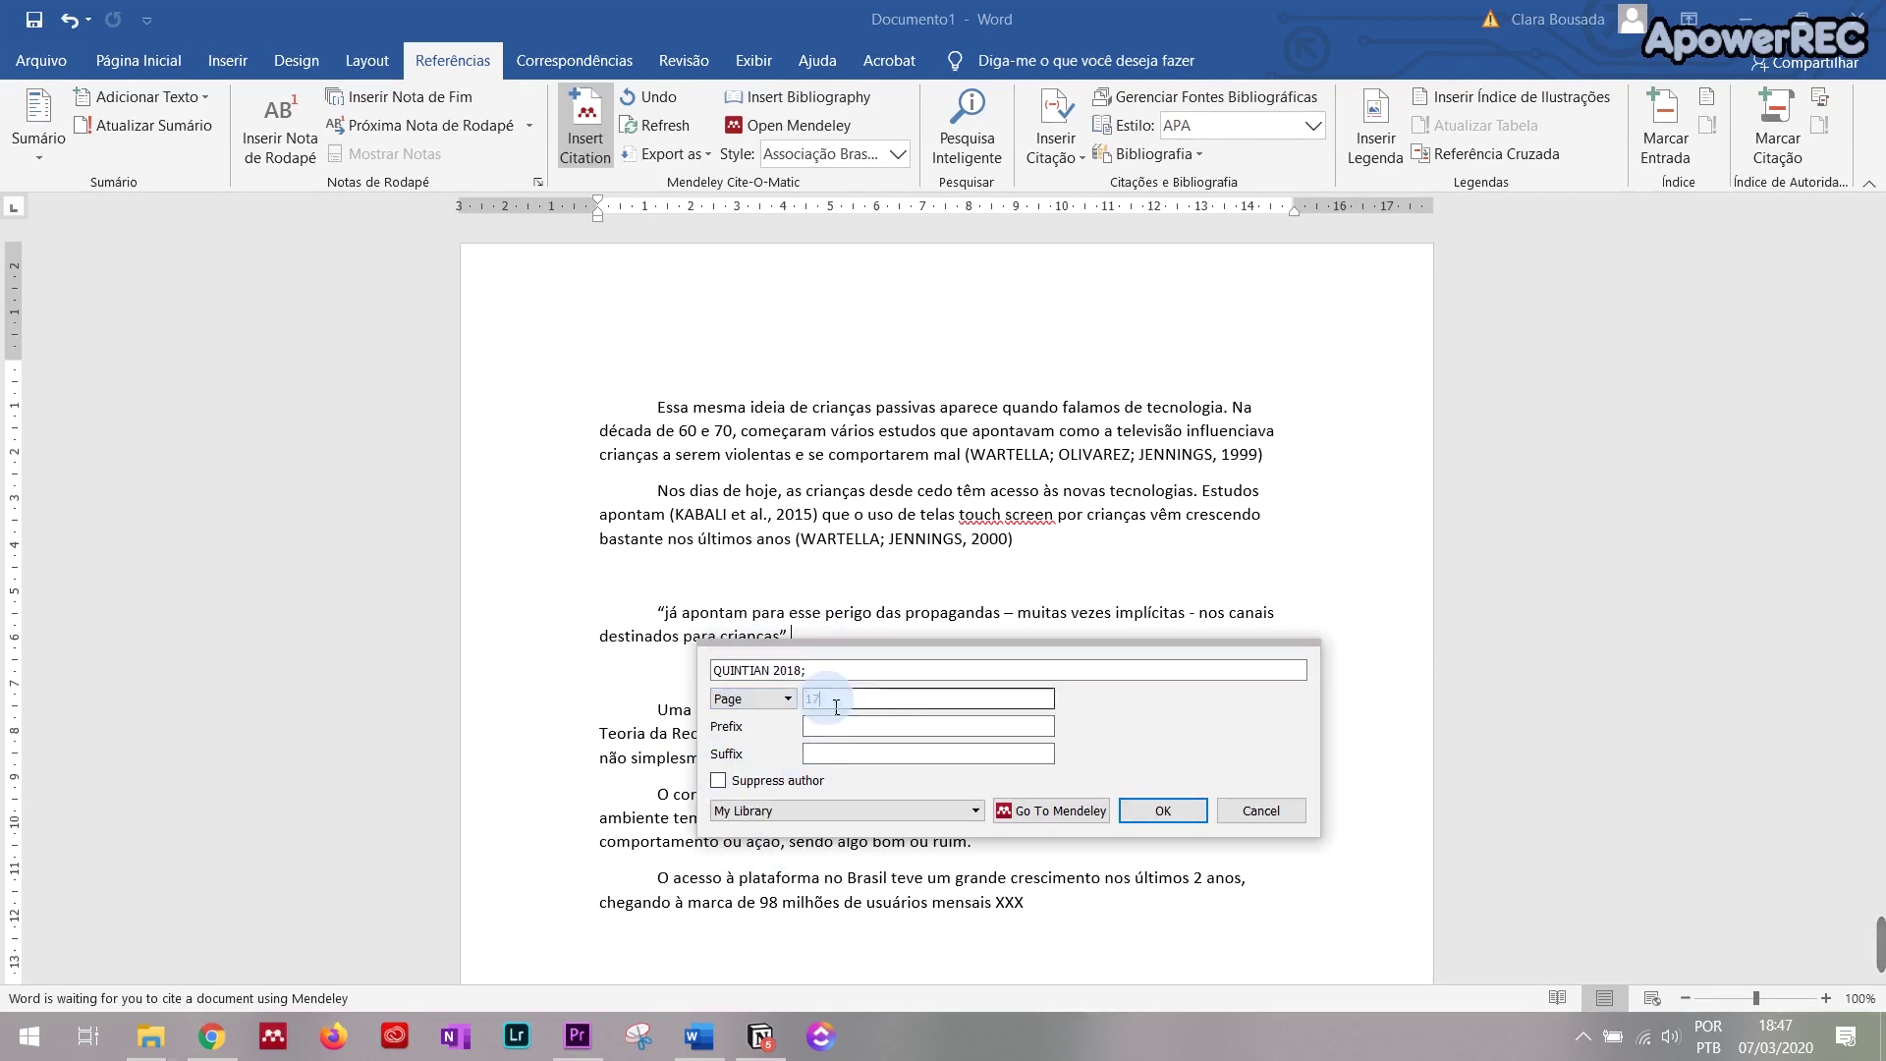
left_click(825, 725)
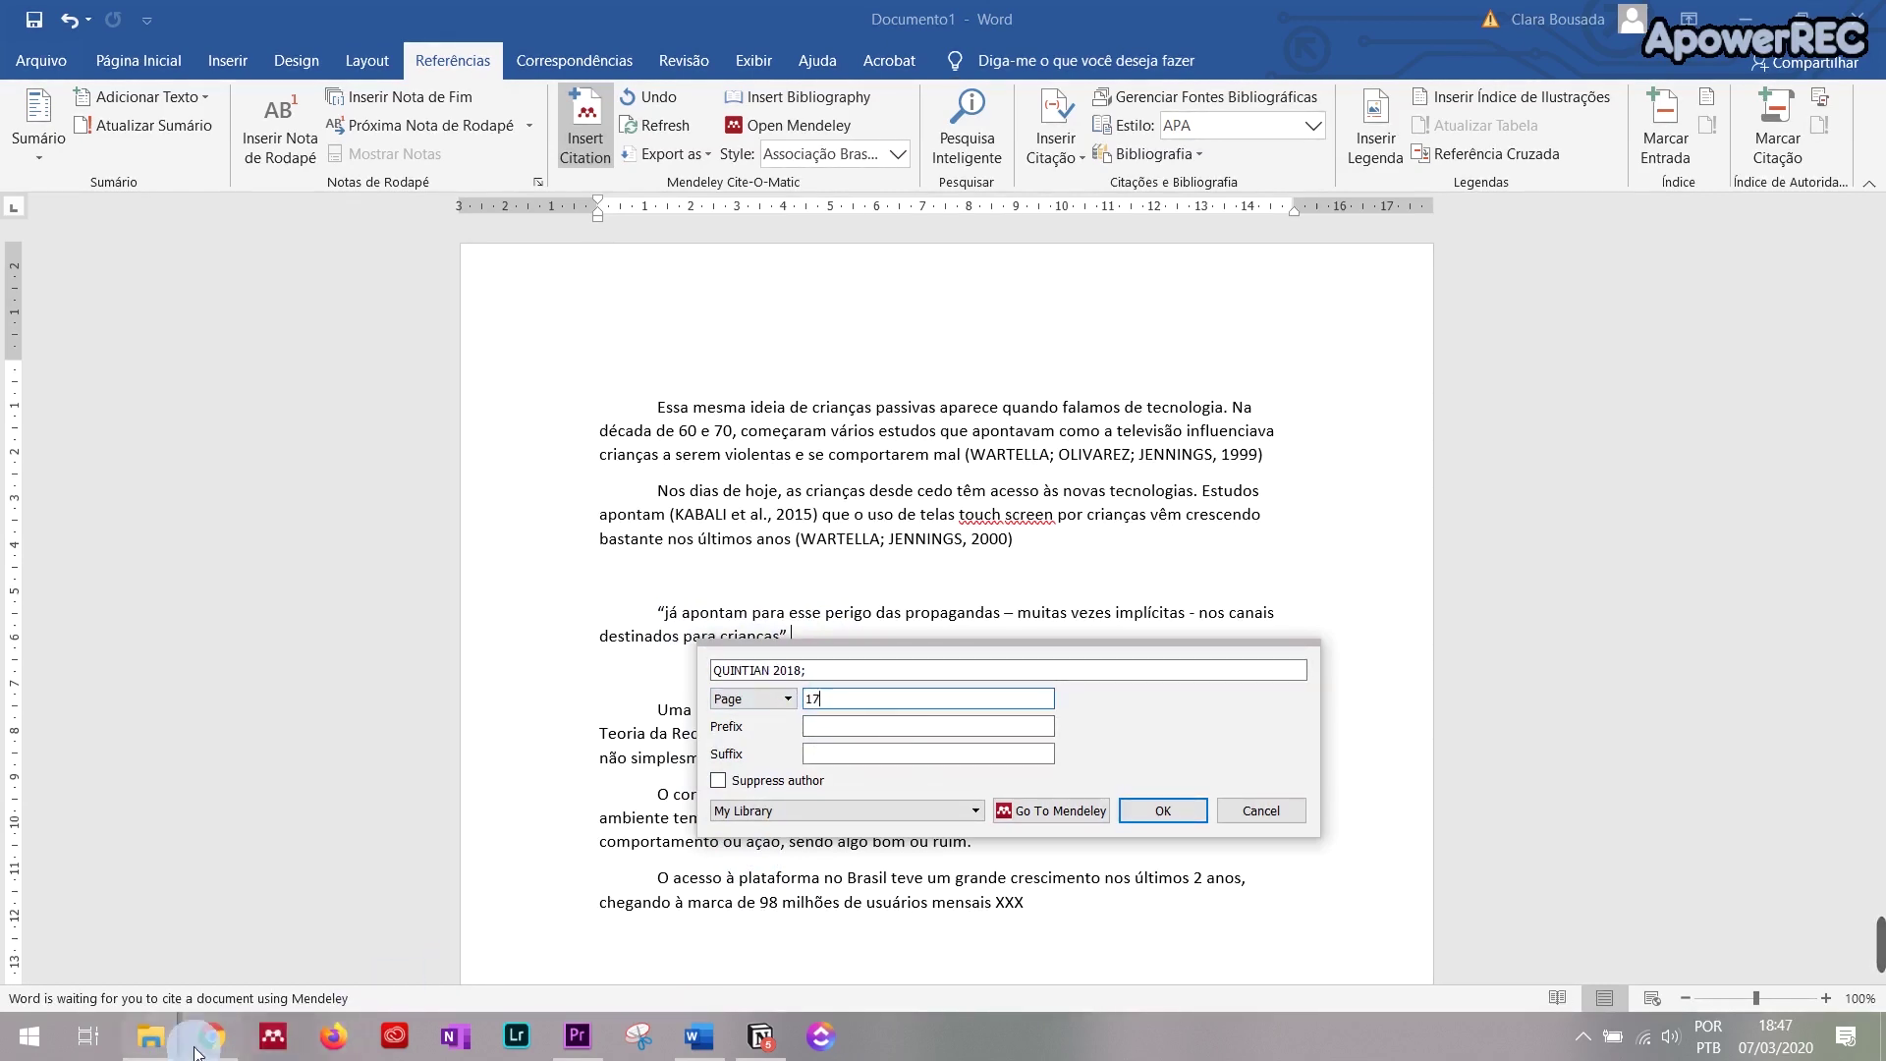
left_click(812, 711)
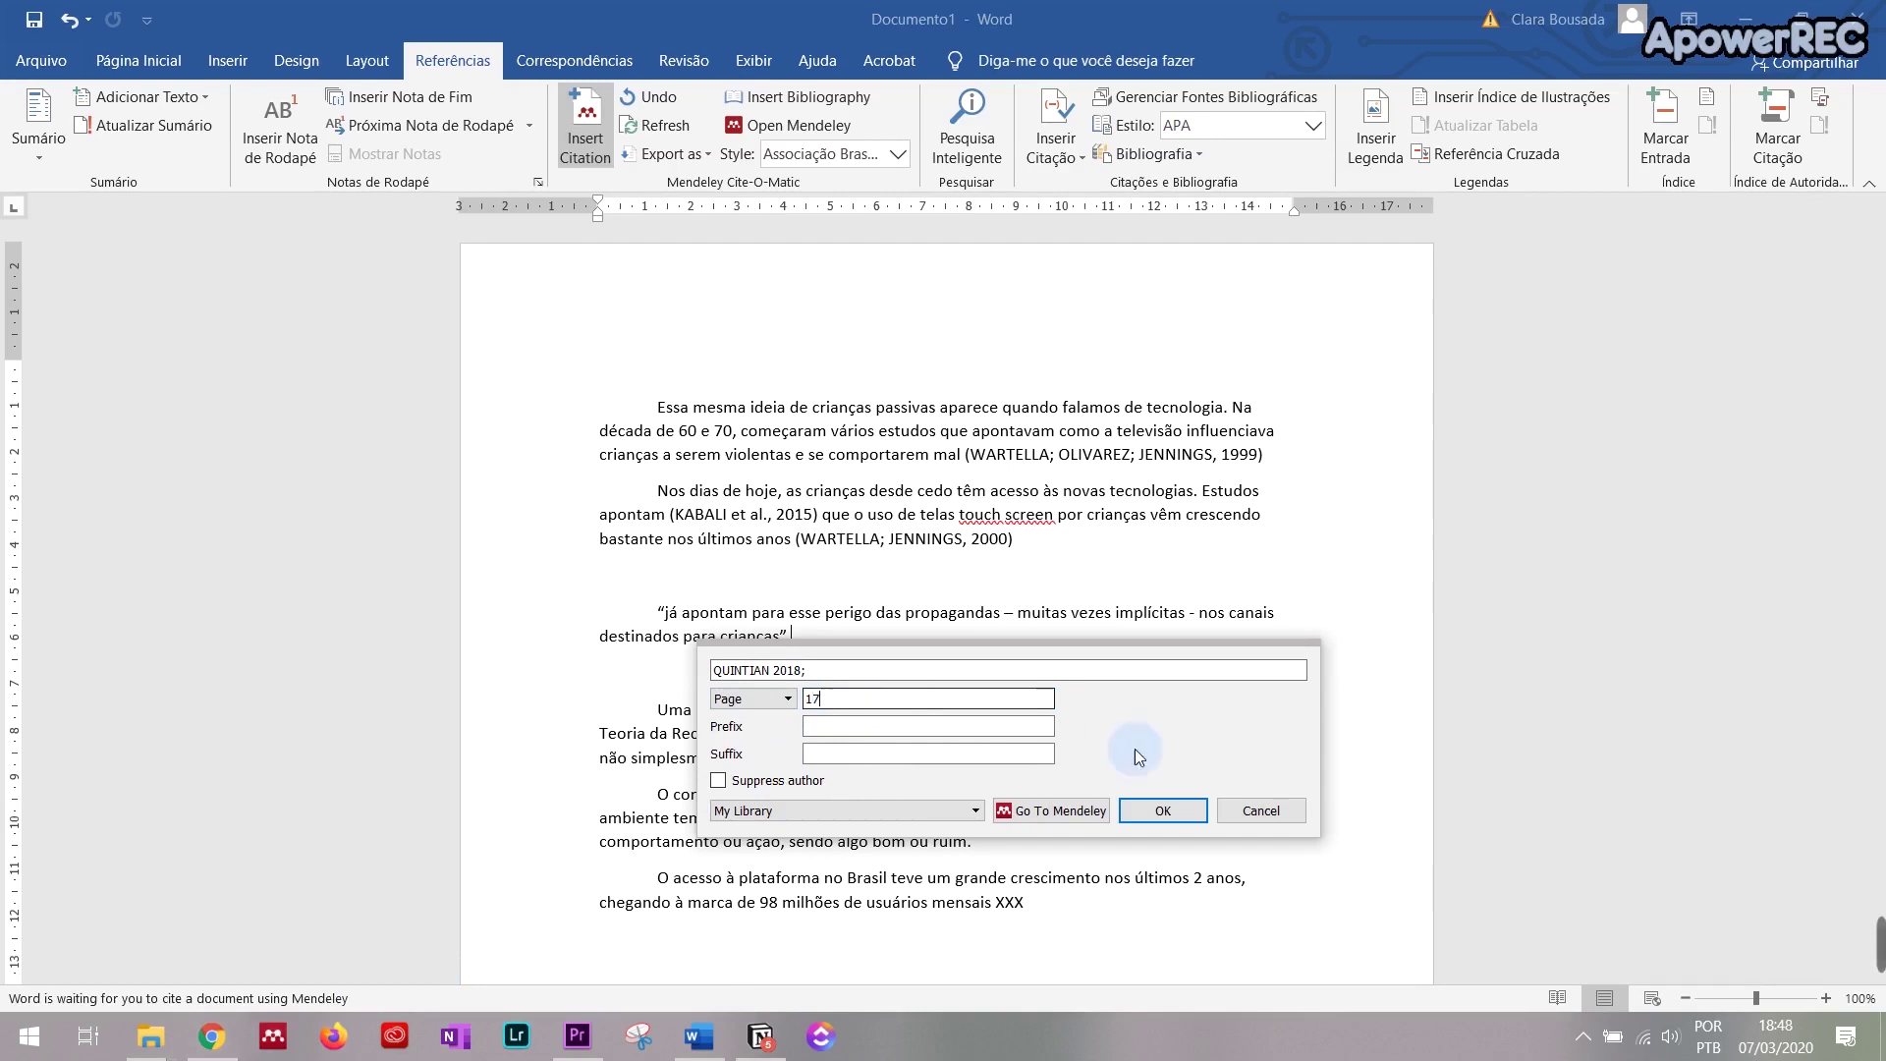
left_click(1192, 819)
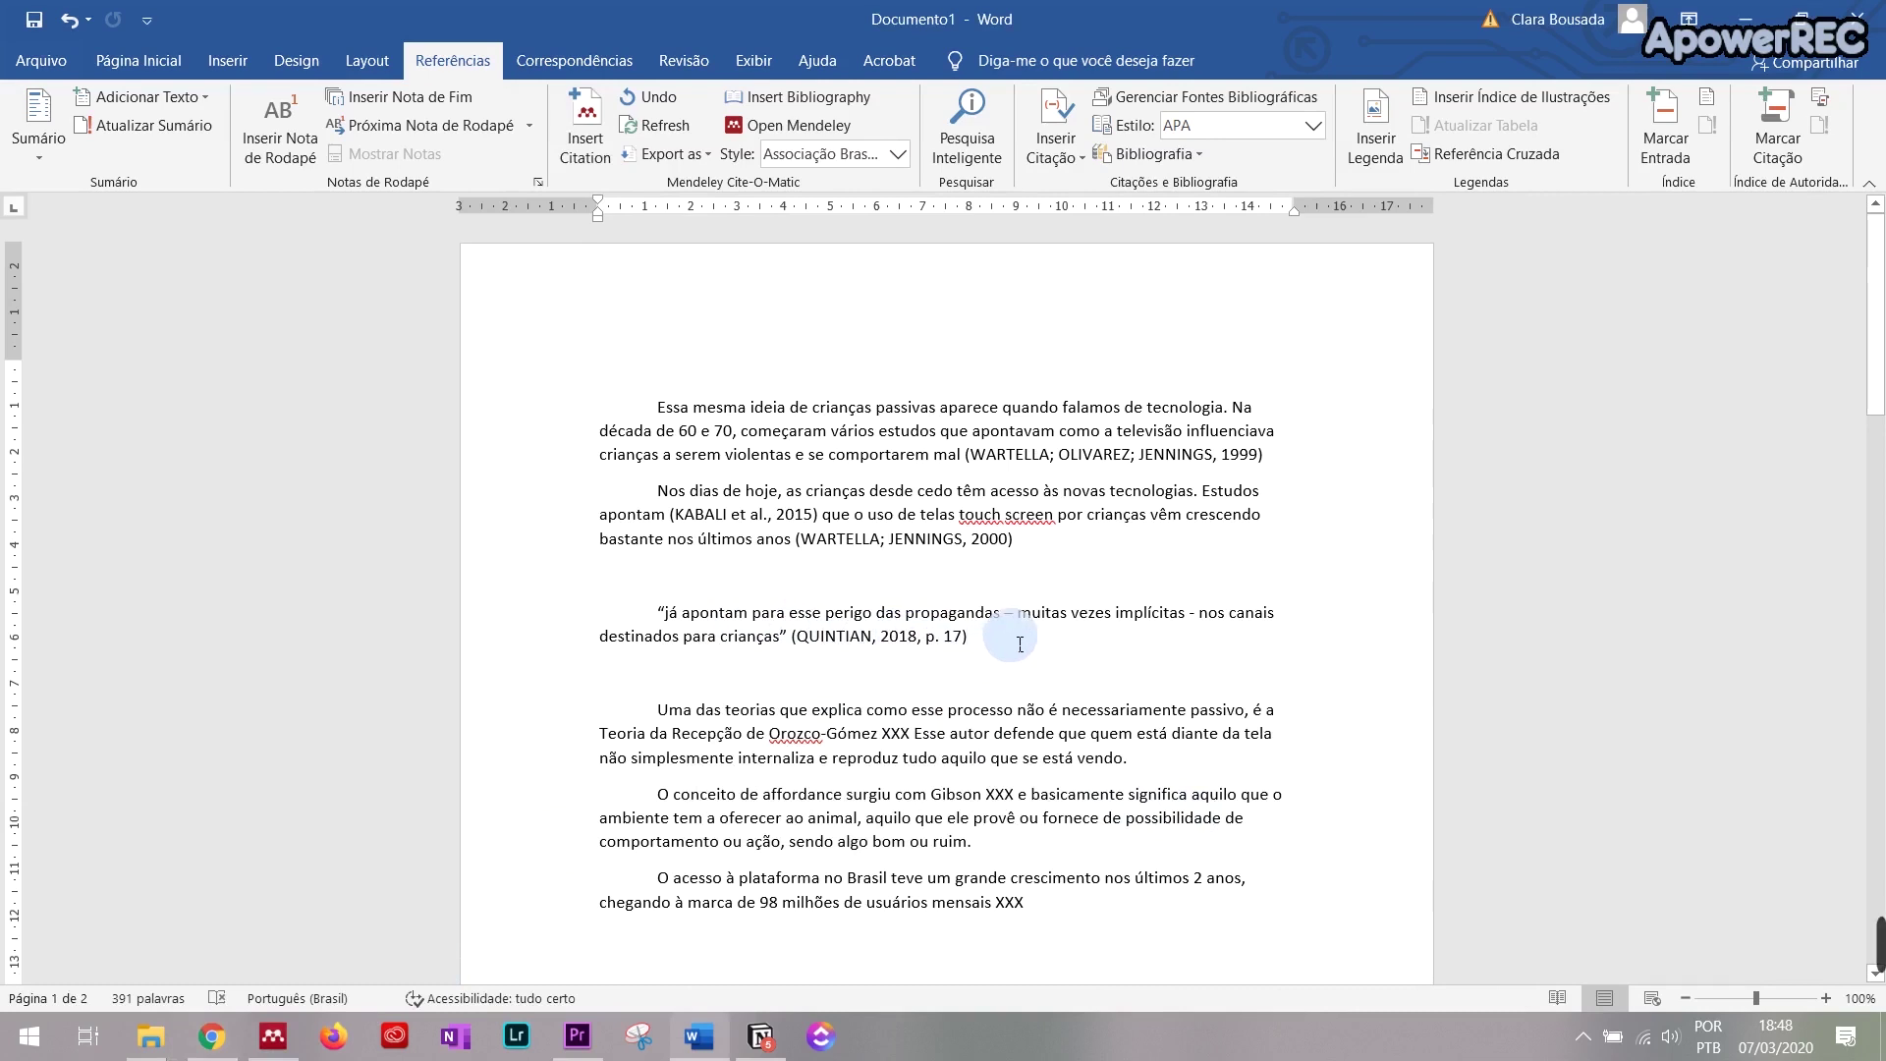
Step: Replace the XXX placeholder in the fourth paragraph with the 1991 reference "La audiencia frente a la pantalla", suppressing the author
scroll(1012, 648, "down", 1)
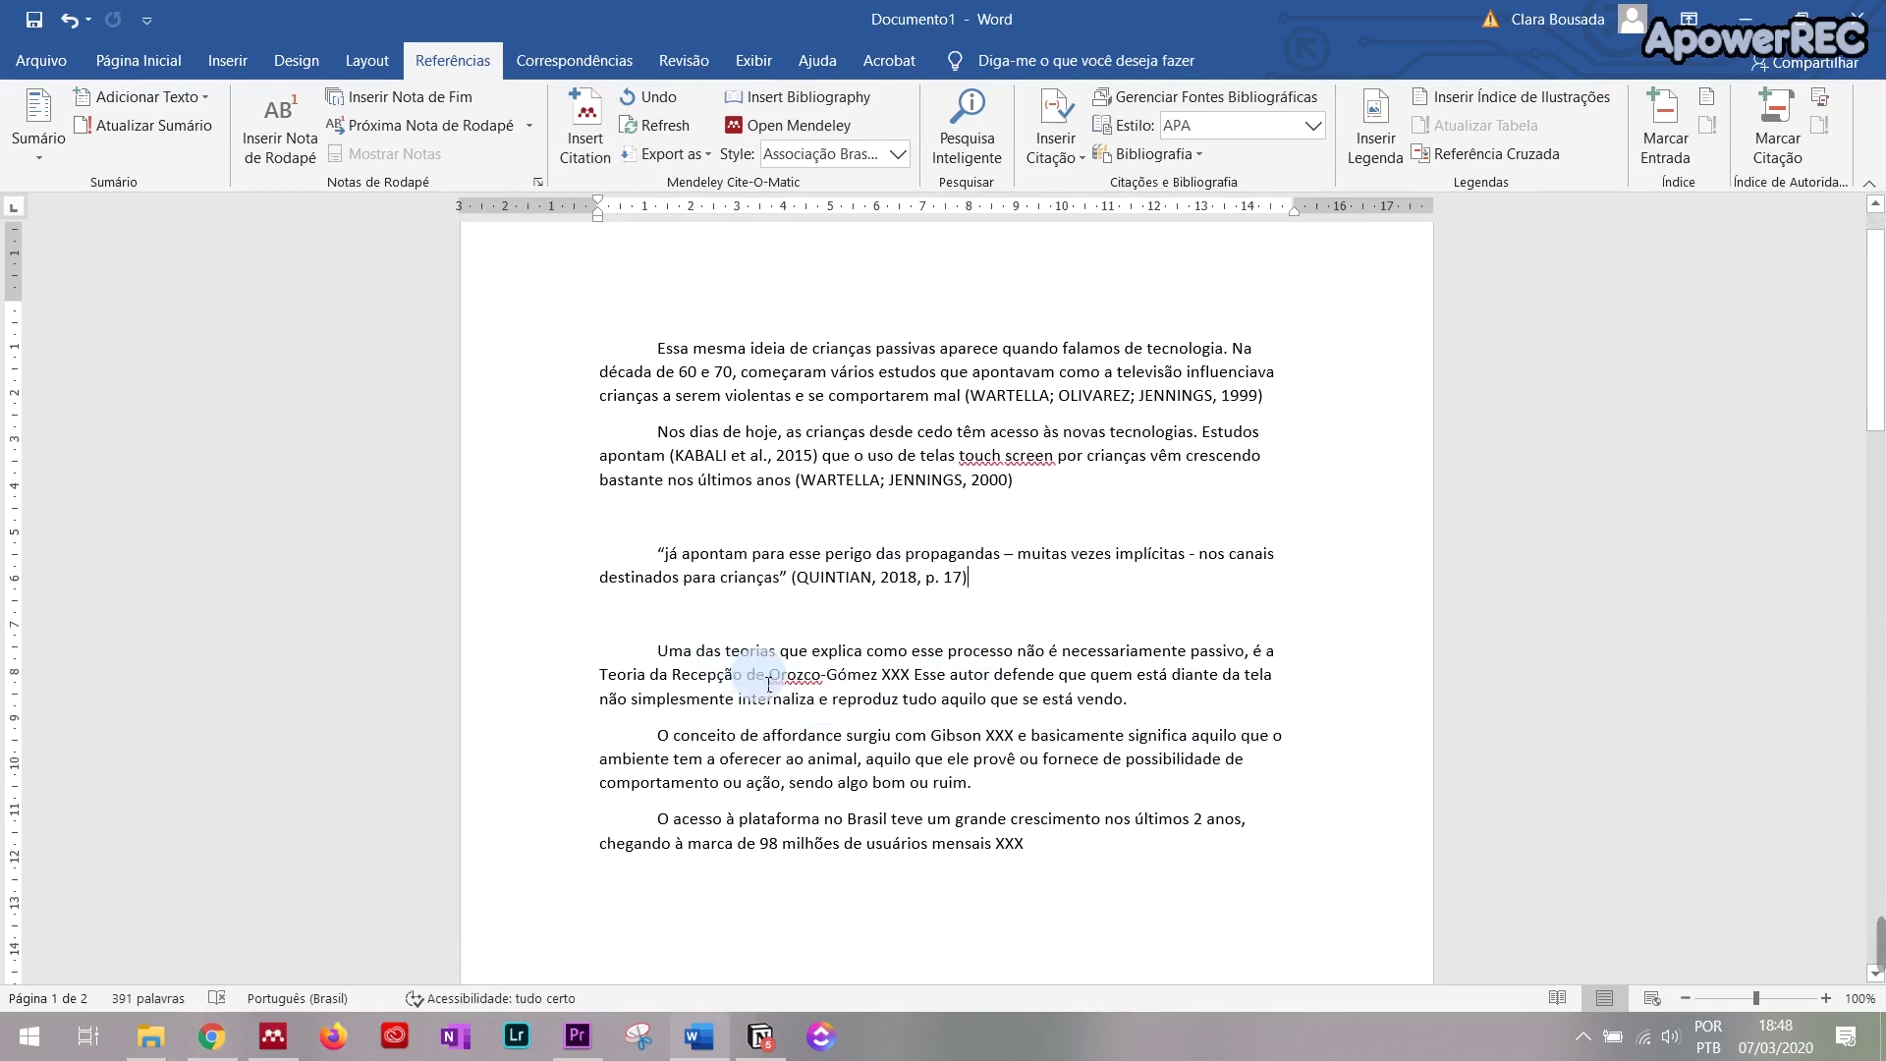
left_click_drag(782, 687, 885, 687)
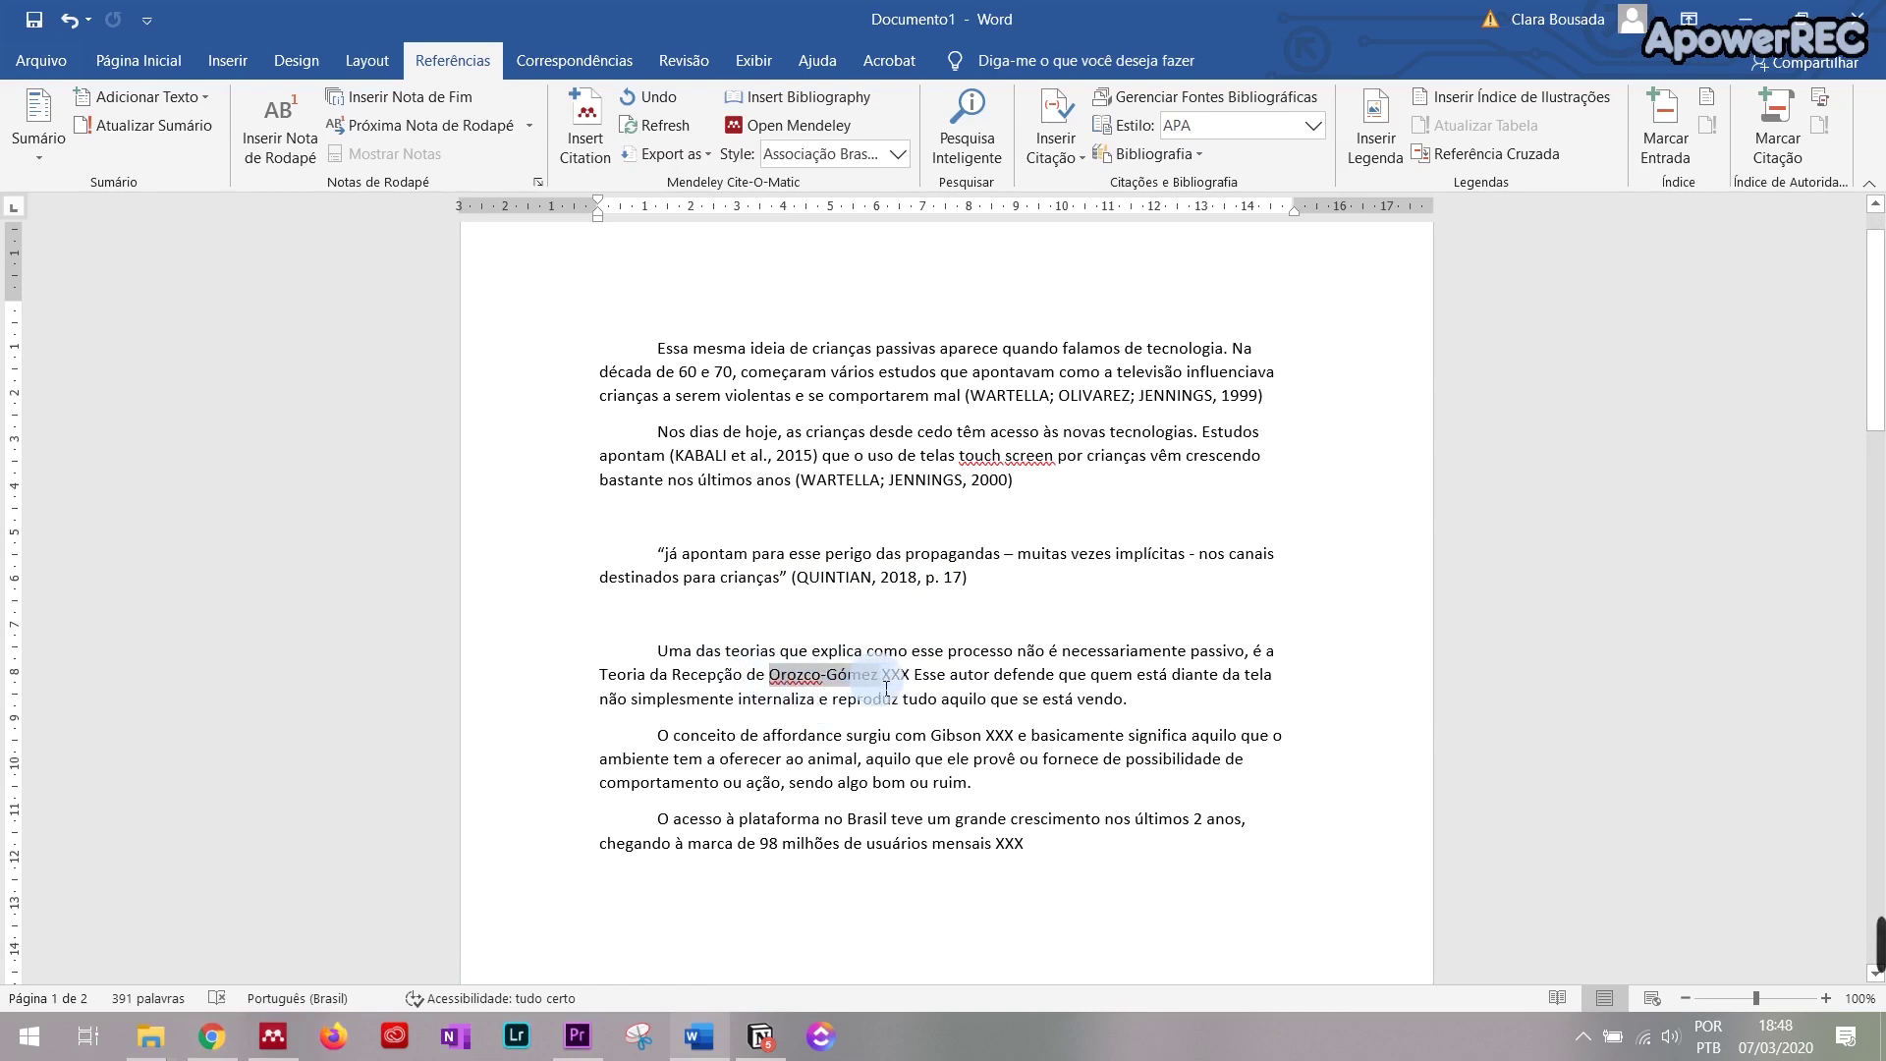
double_click(896, 682)
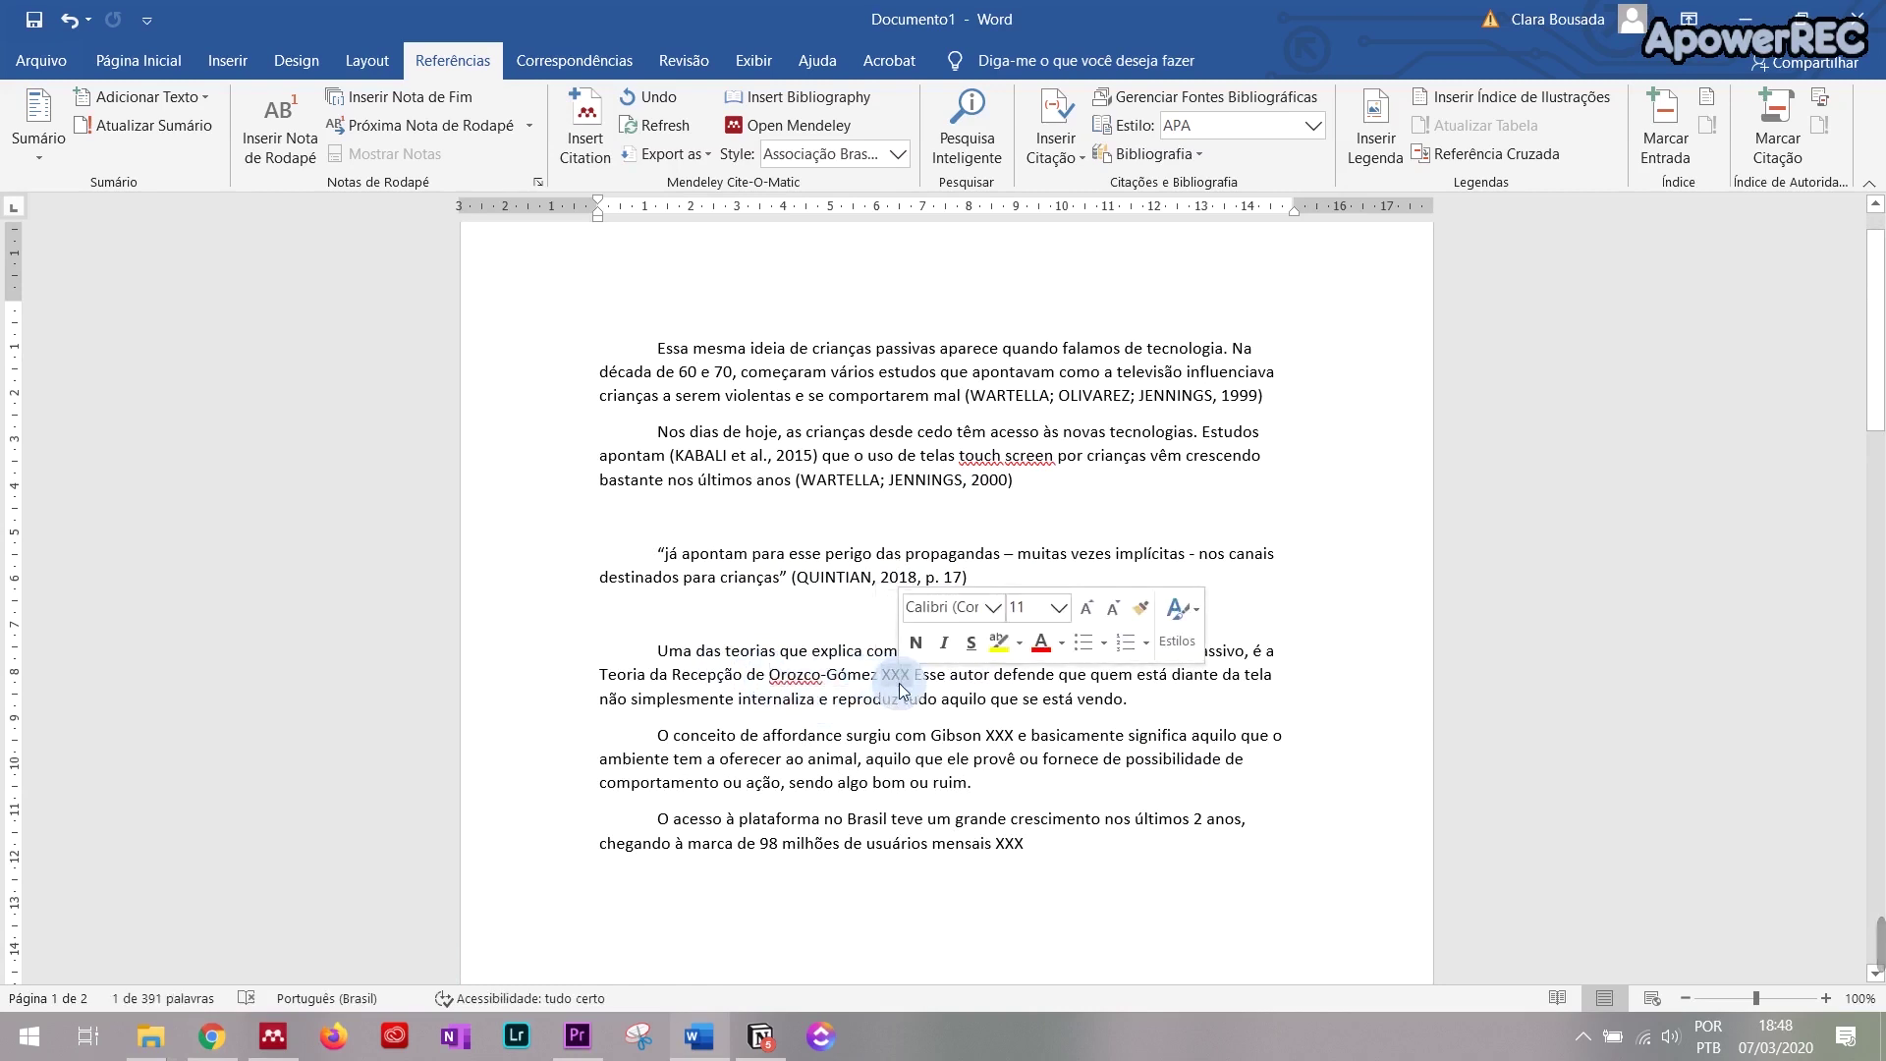
key("Delete")
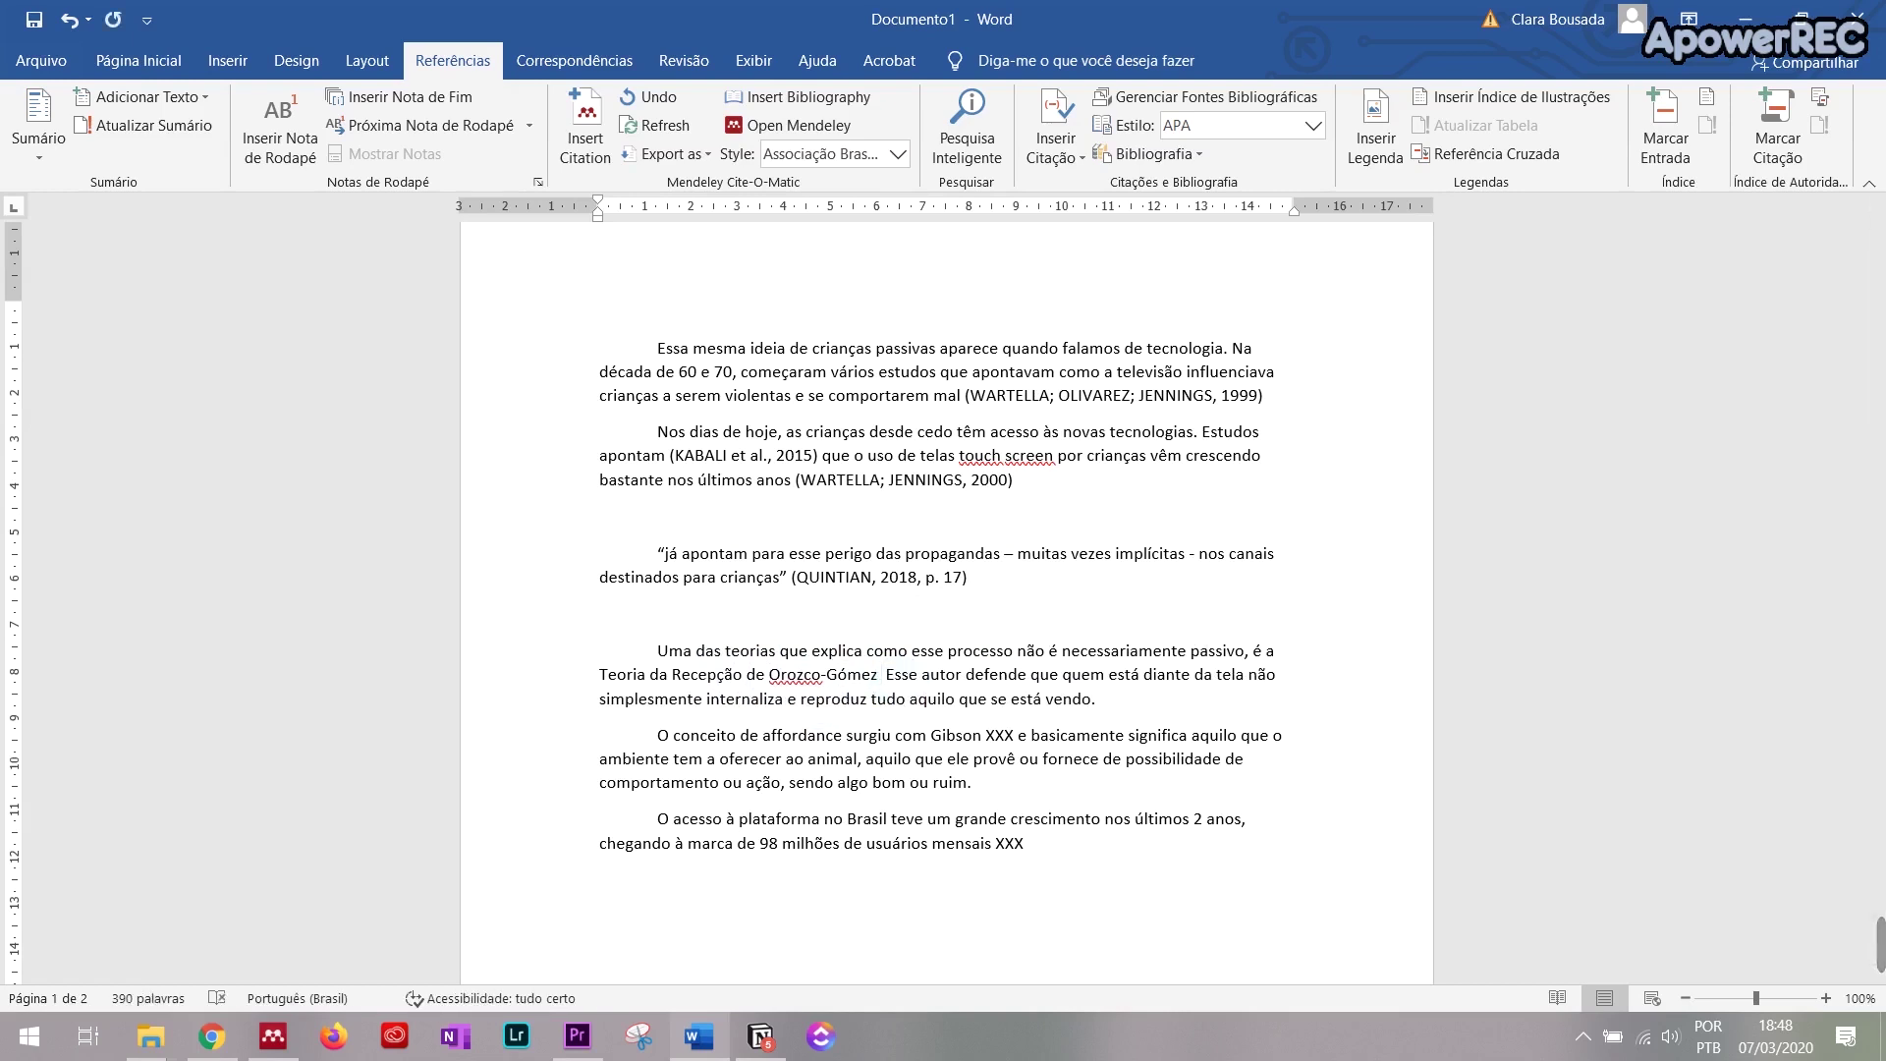
left_click(593, 157)
type("oroz")
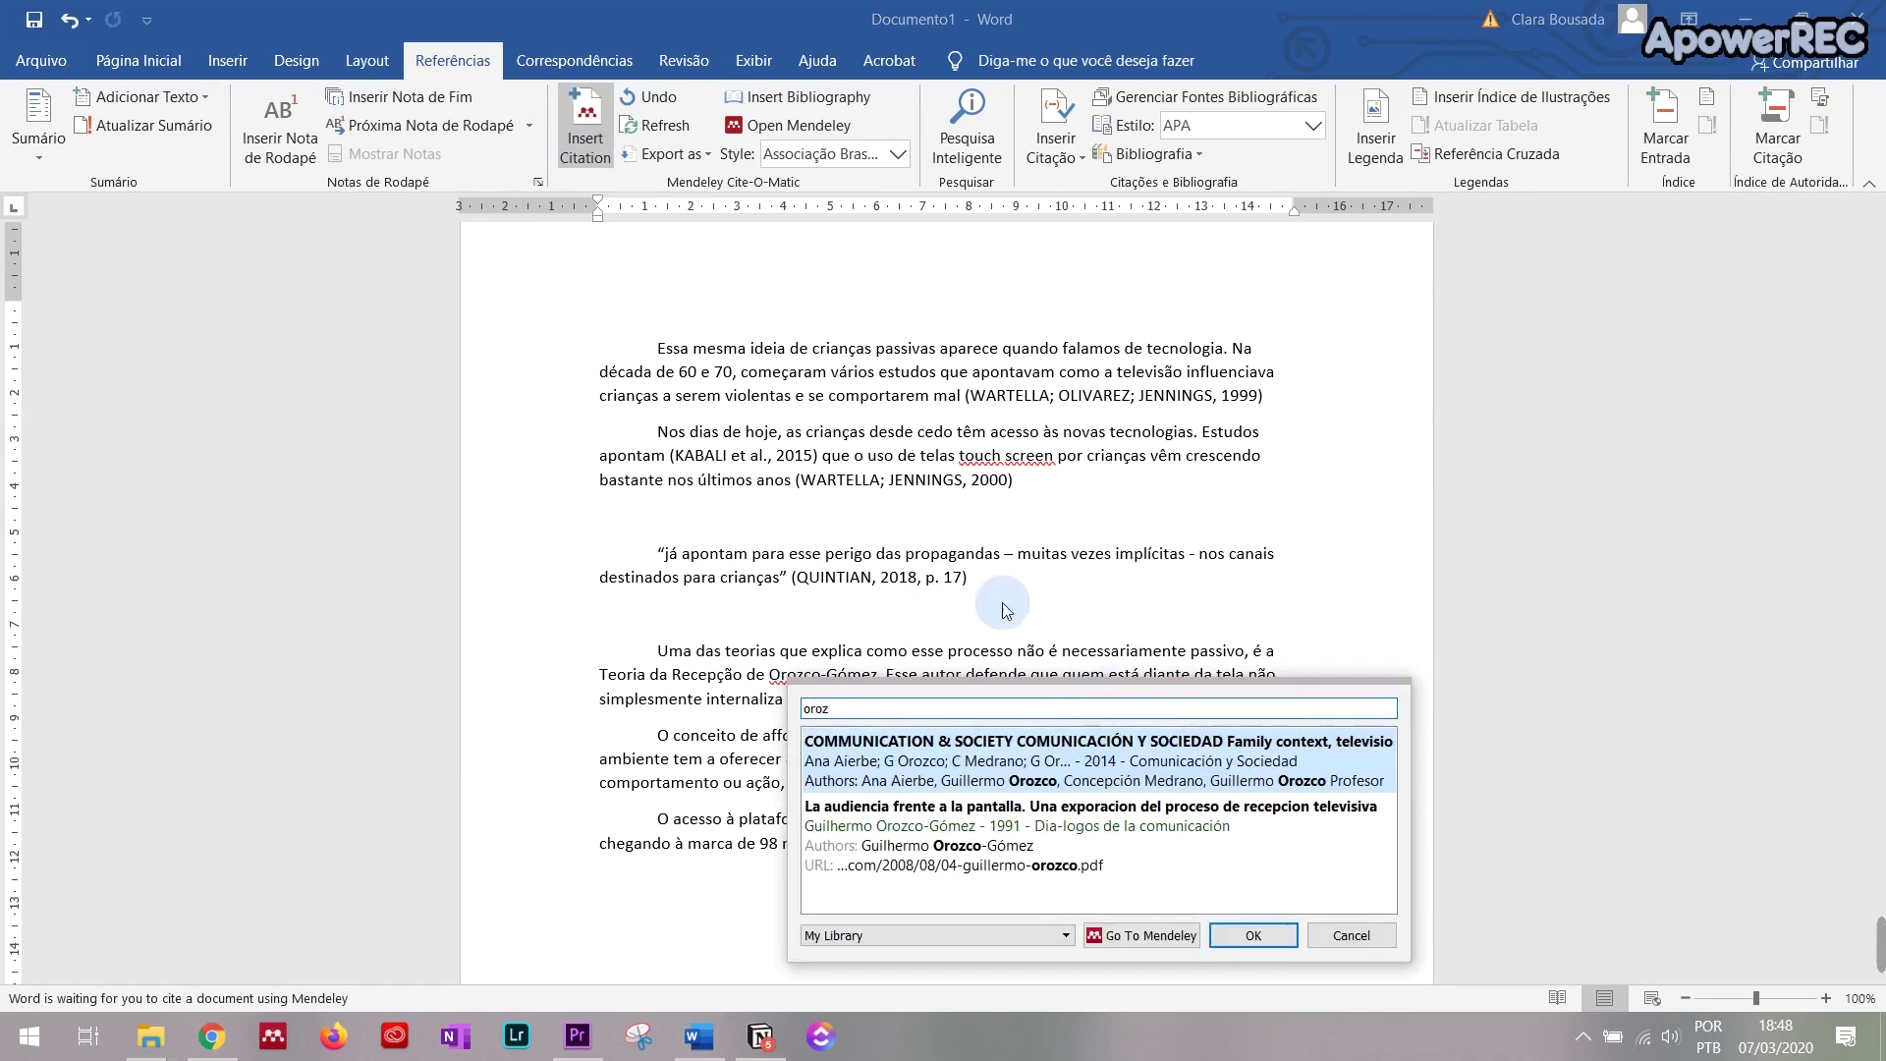
left_click(1118, 829)
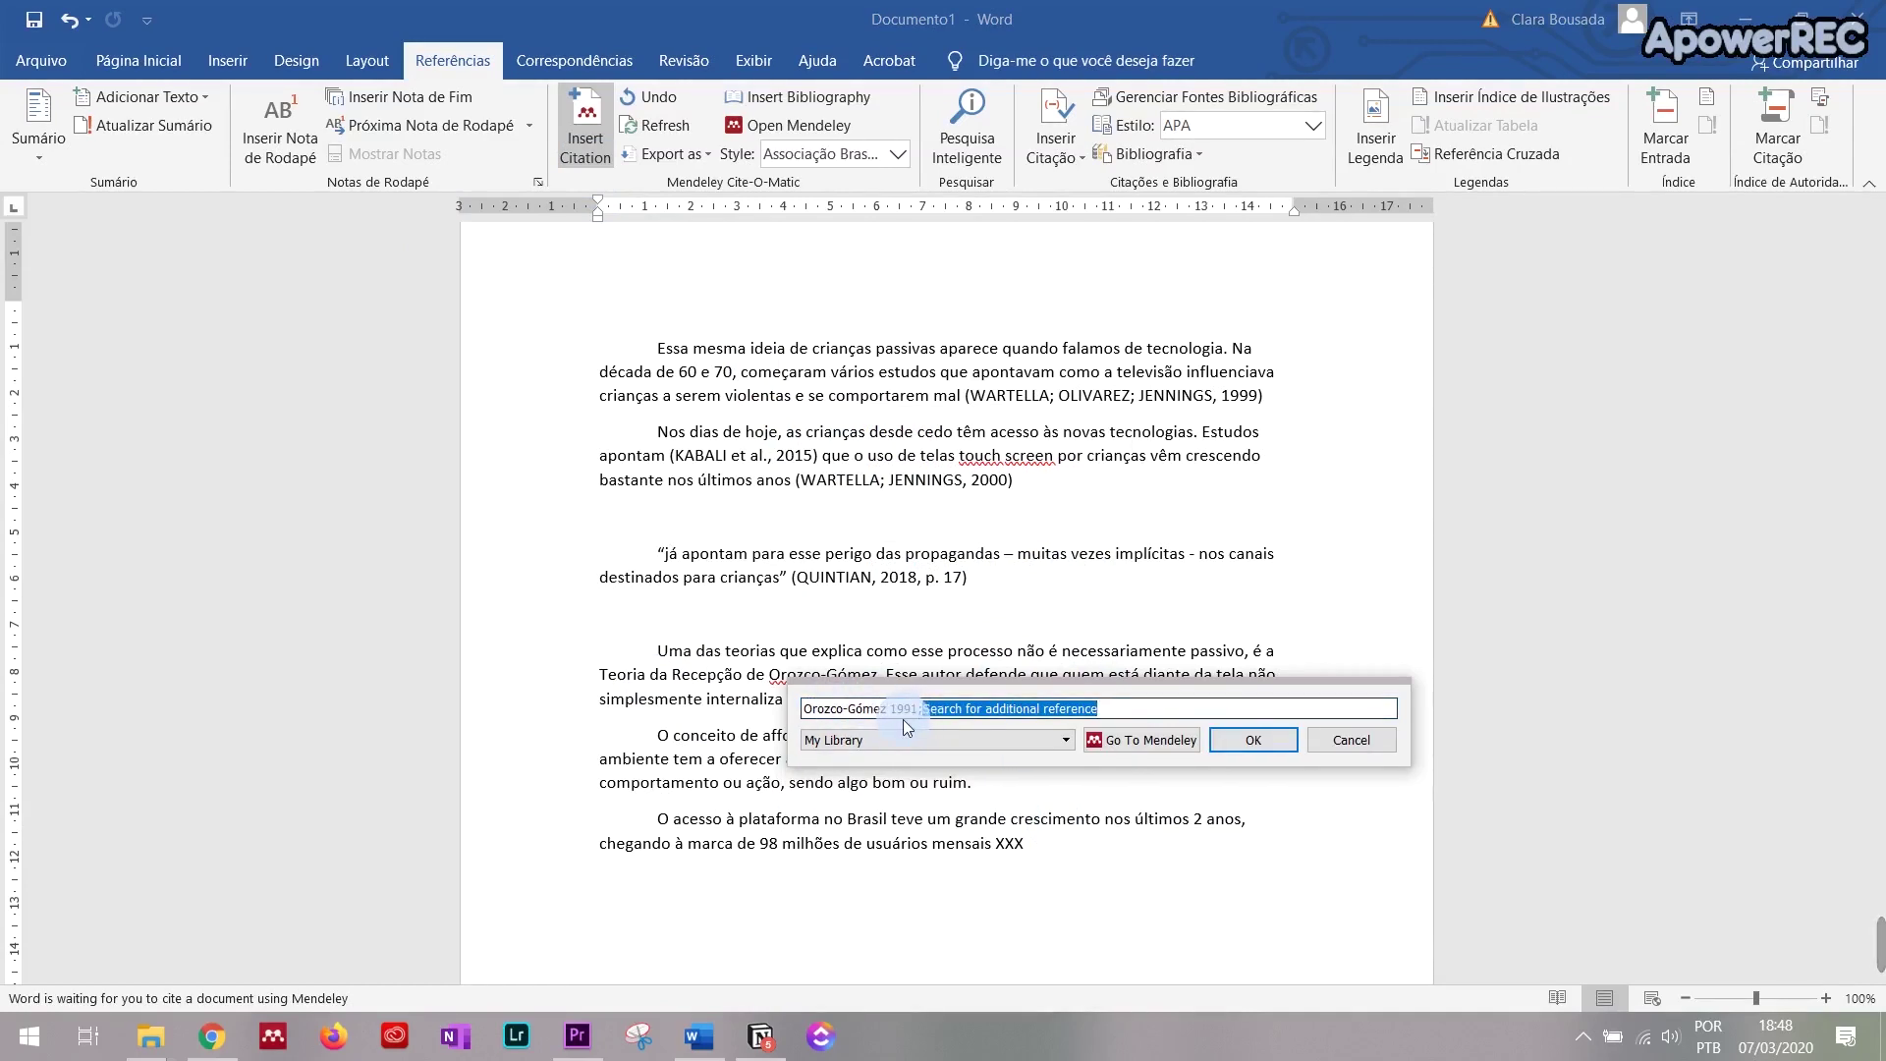
left_click(877, 709)
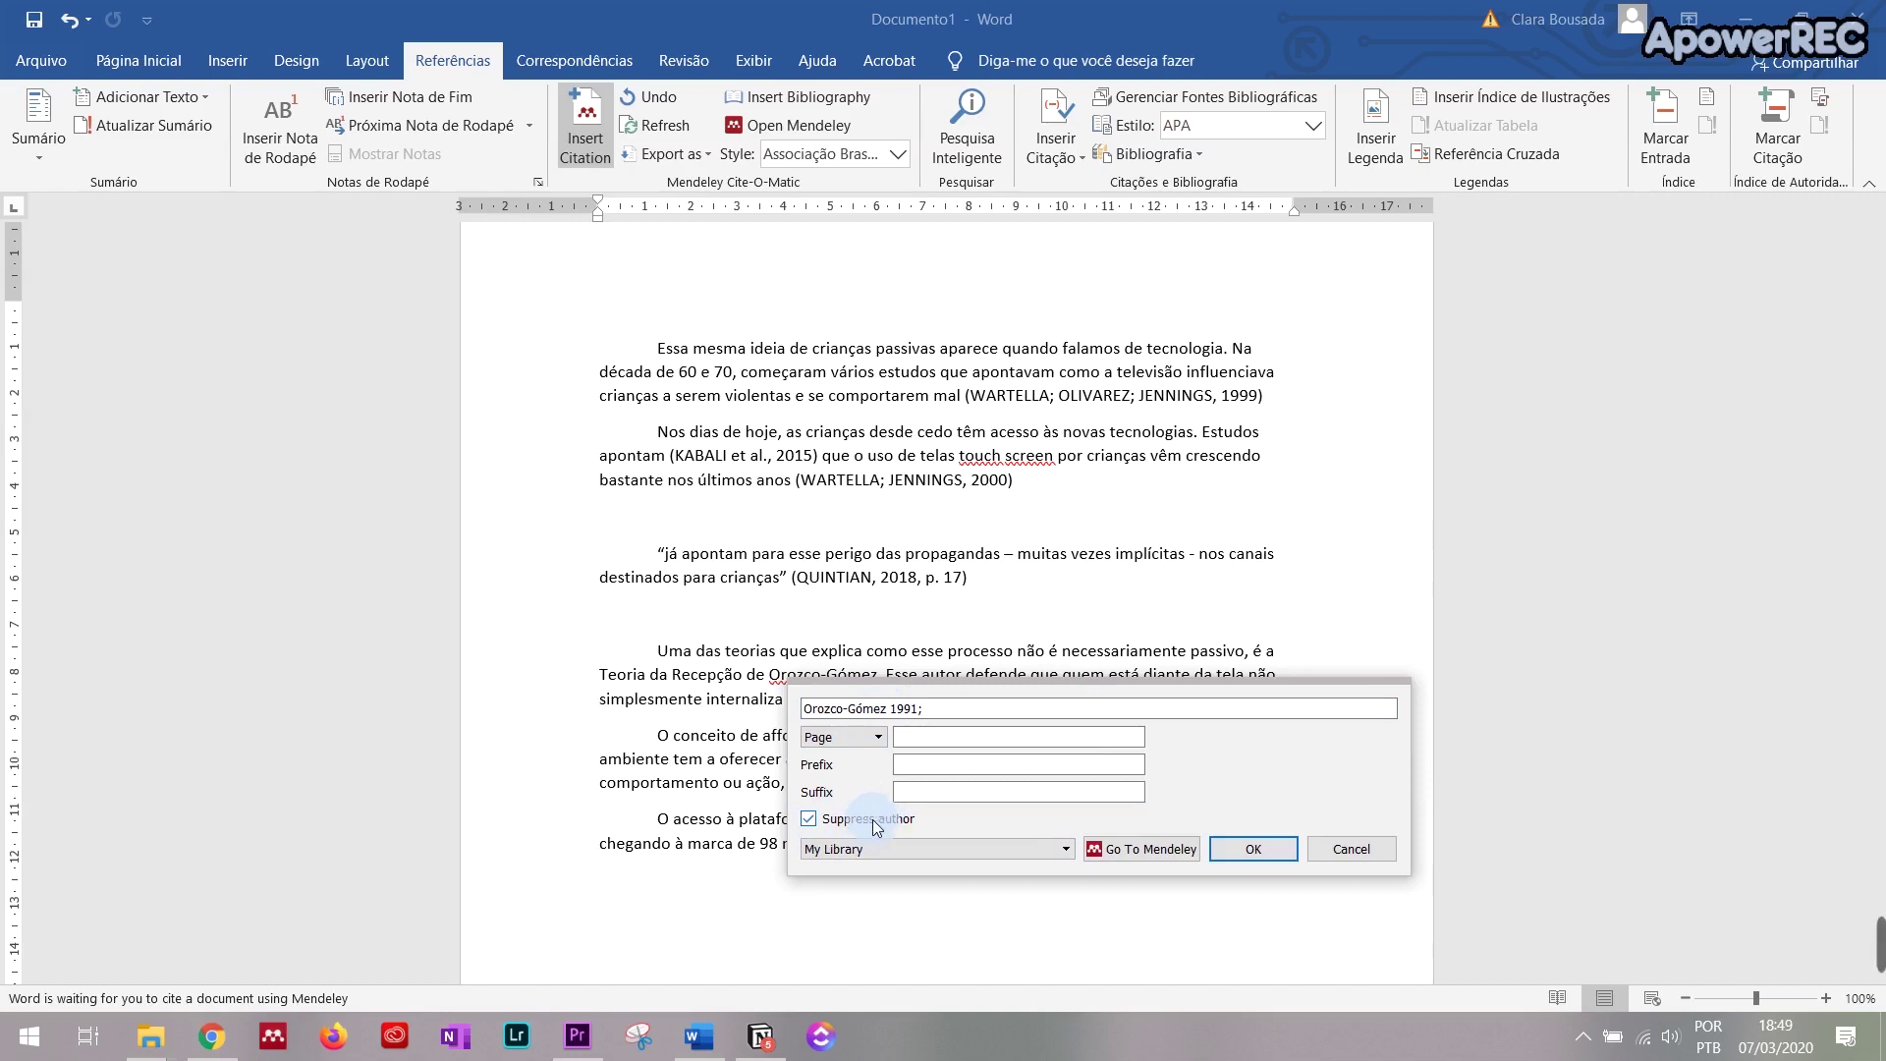
left_click(1269, 842)
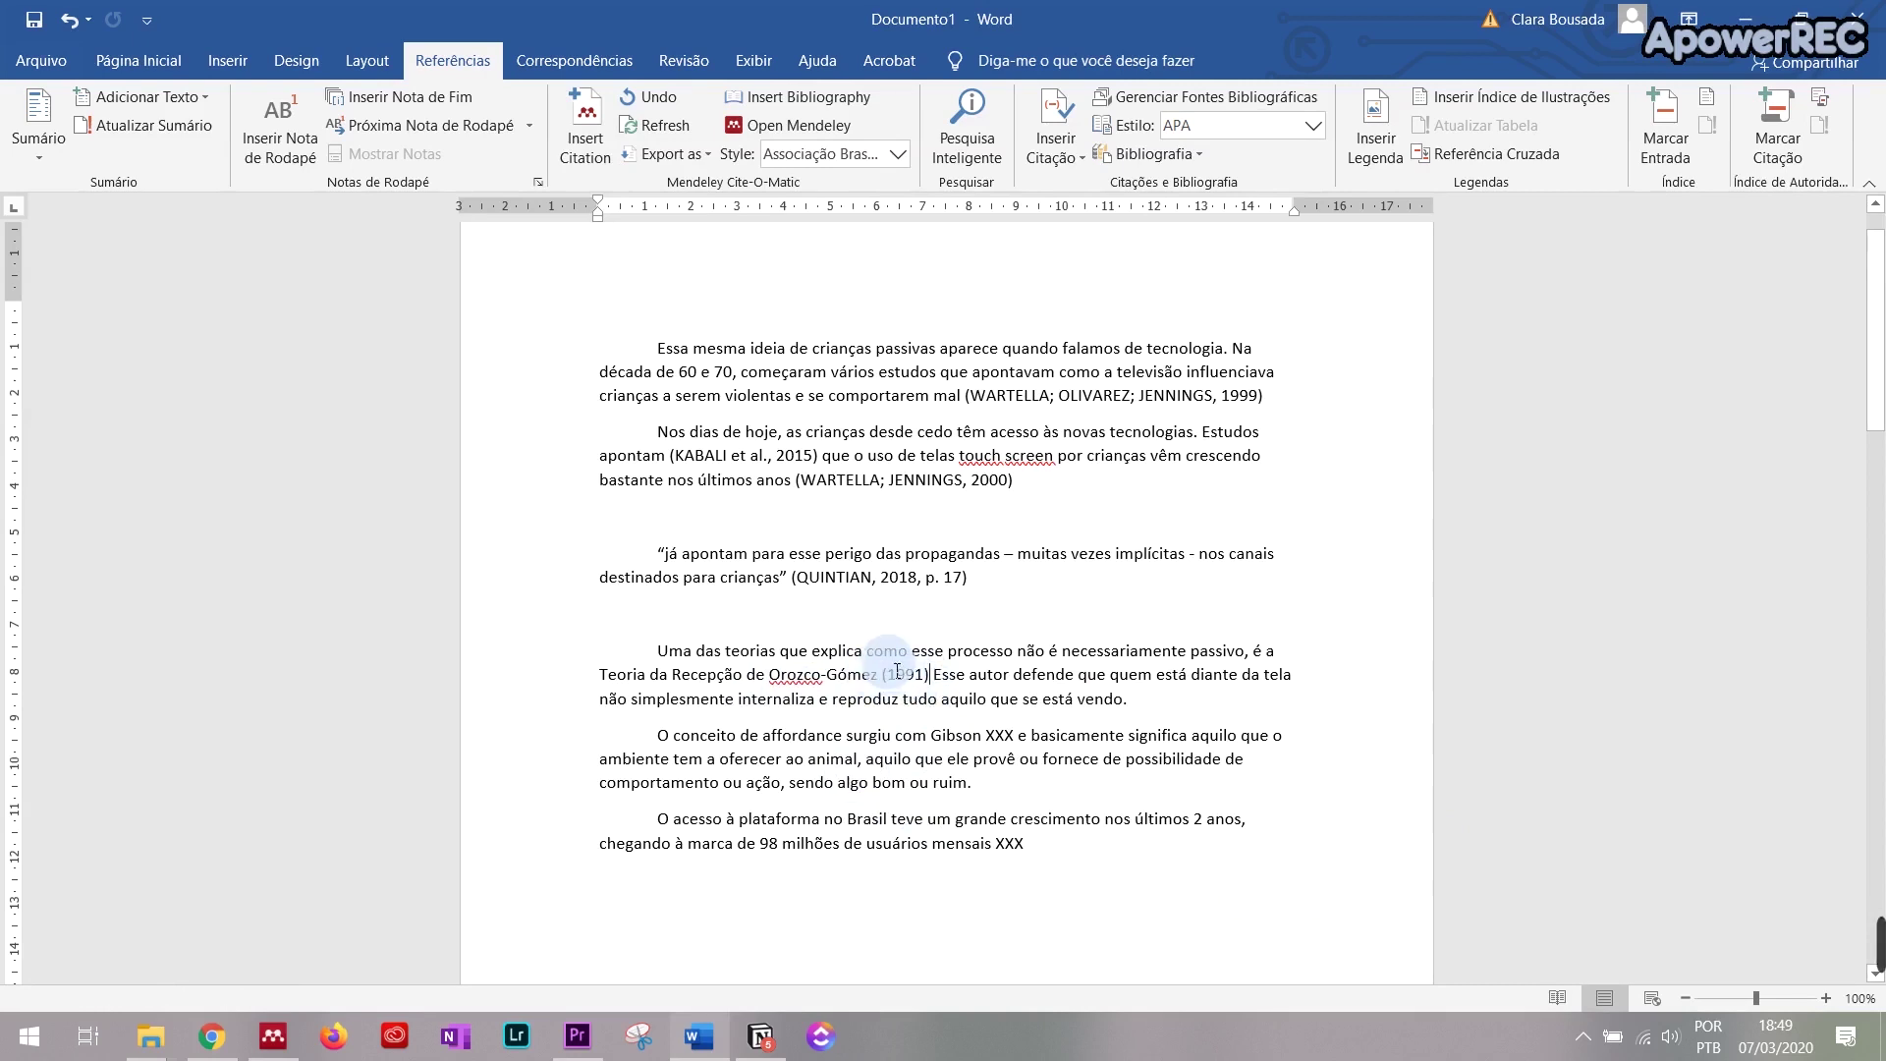
Step: Replace the XXX placeholder in the affordance paragraph with the 1979 reference "THE THEORY OF AFFORDANCES.pdf", suppressing the author
left_click_drag(689, 744, 1000, 740)
double_click(1000, 740)
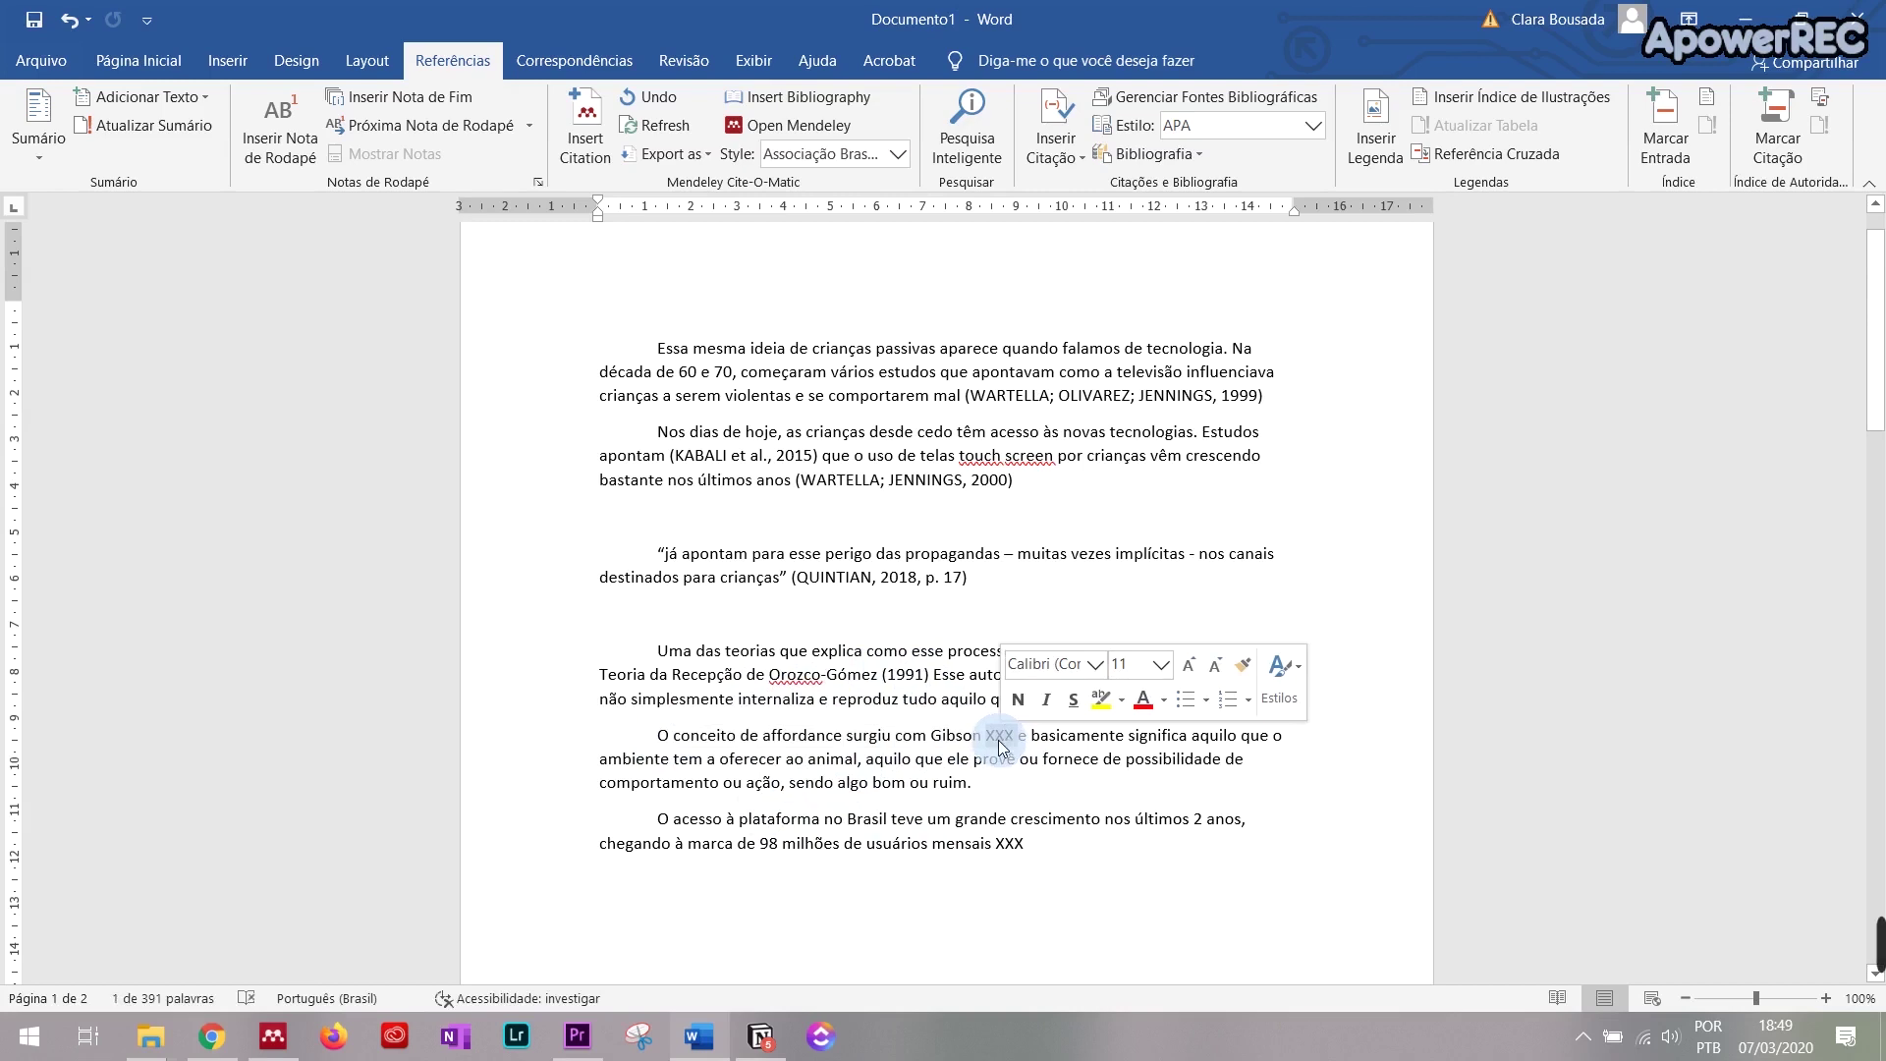
key("BackSpace")
left_click(586, 122)
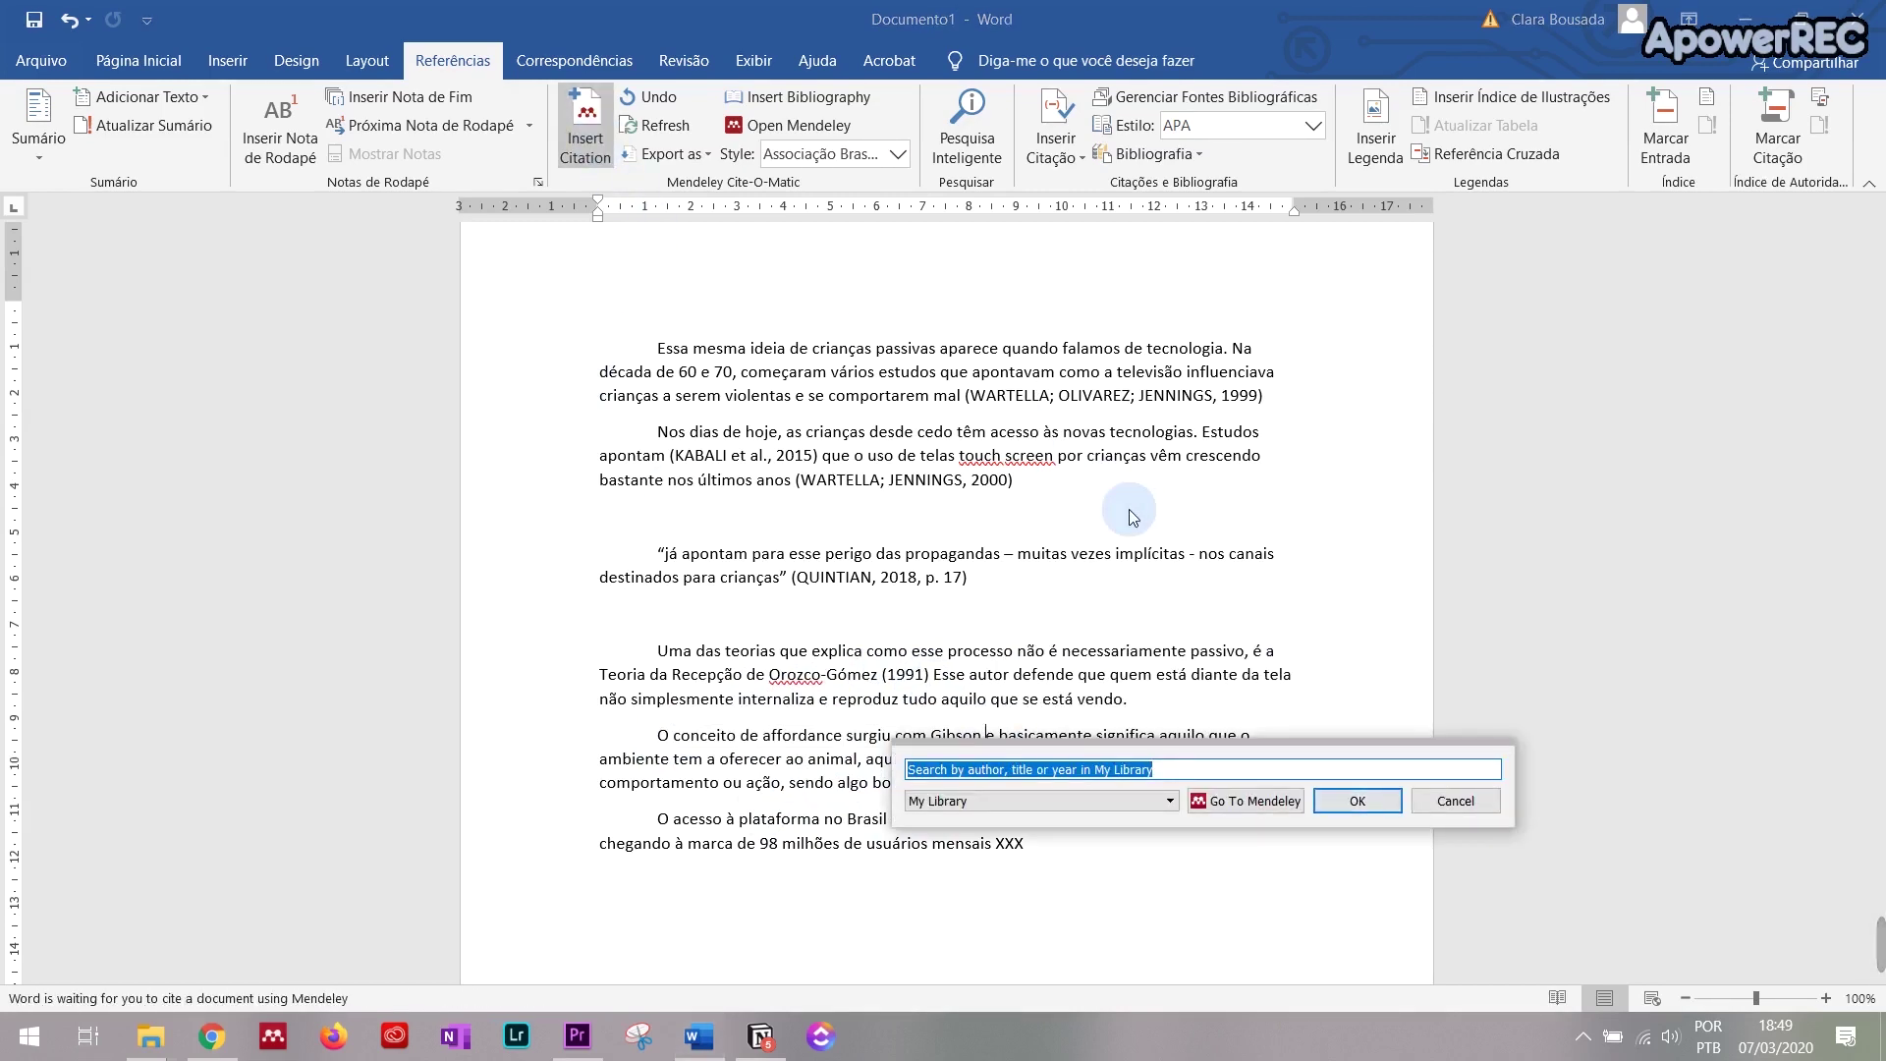
type("gibson")
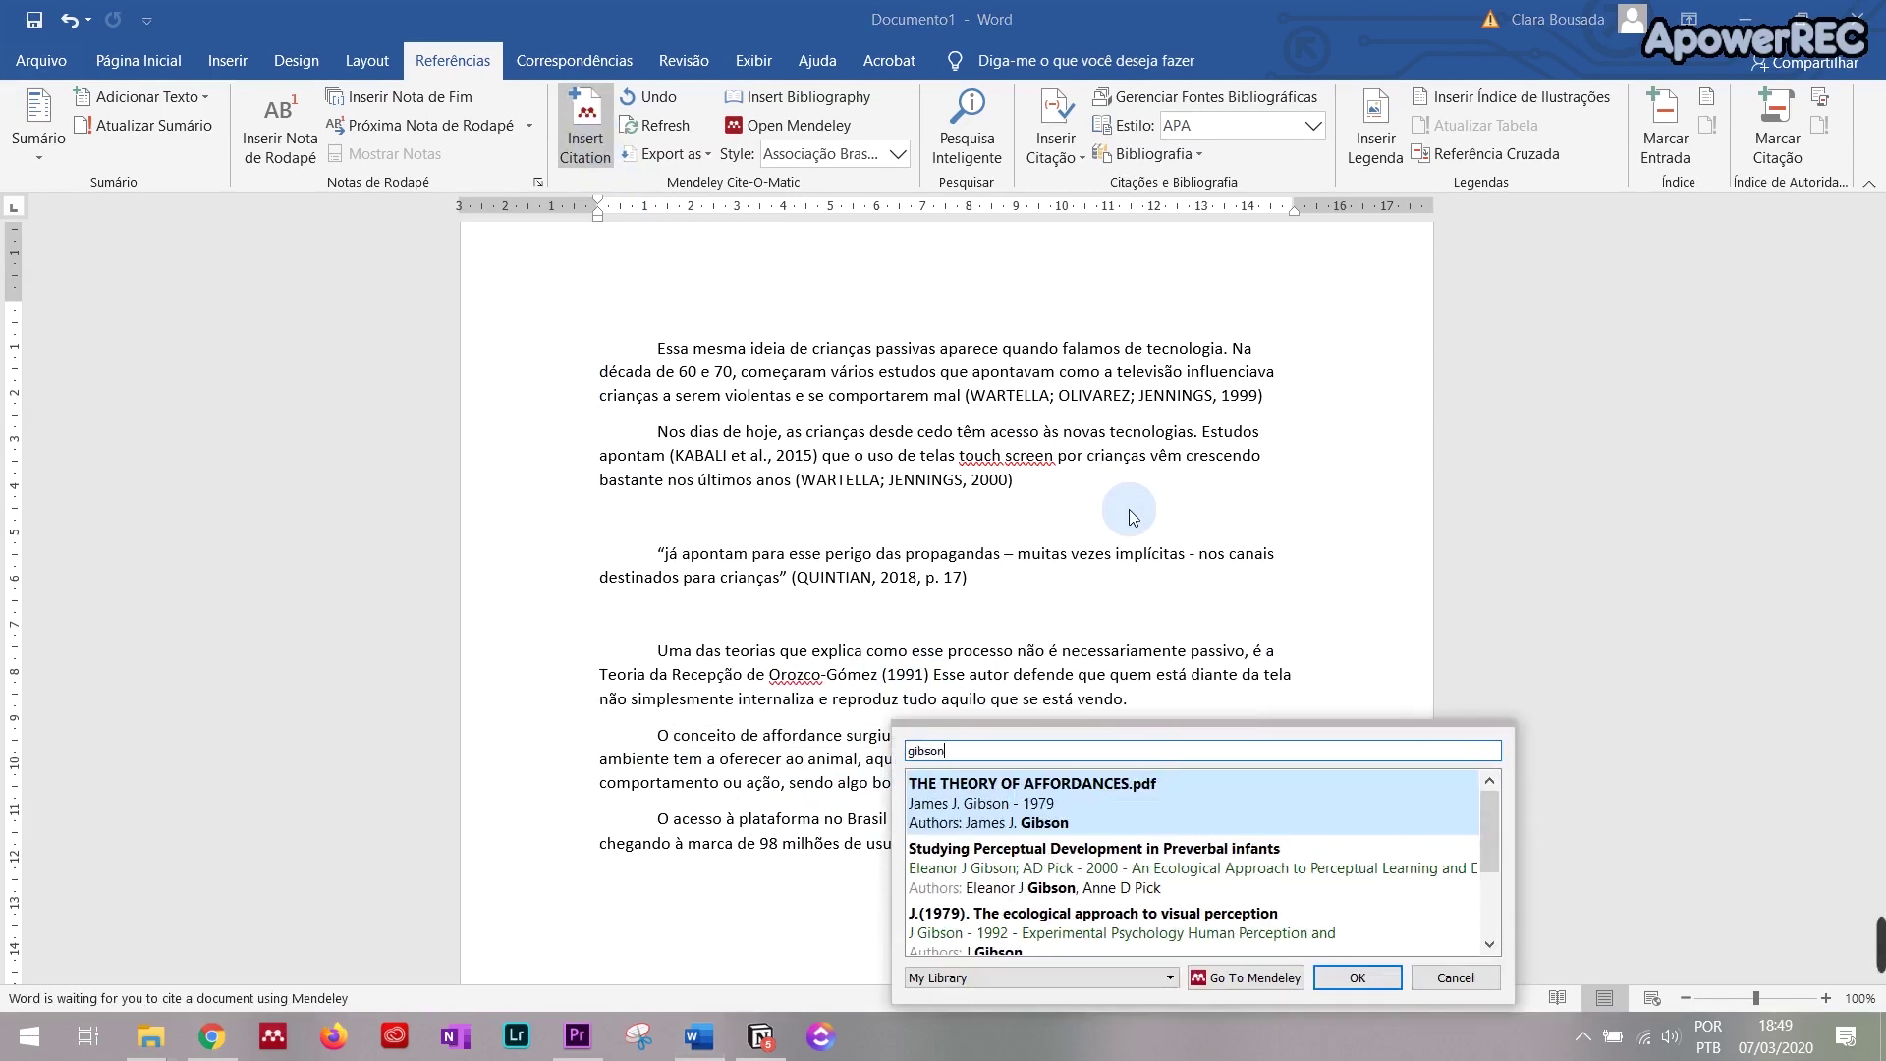
left_click(1046, 792)
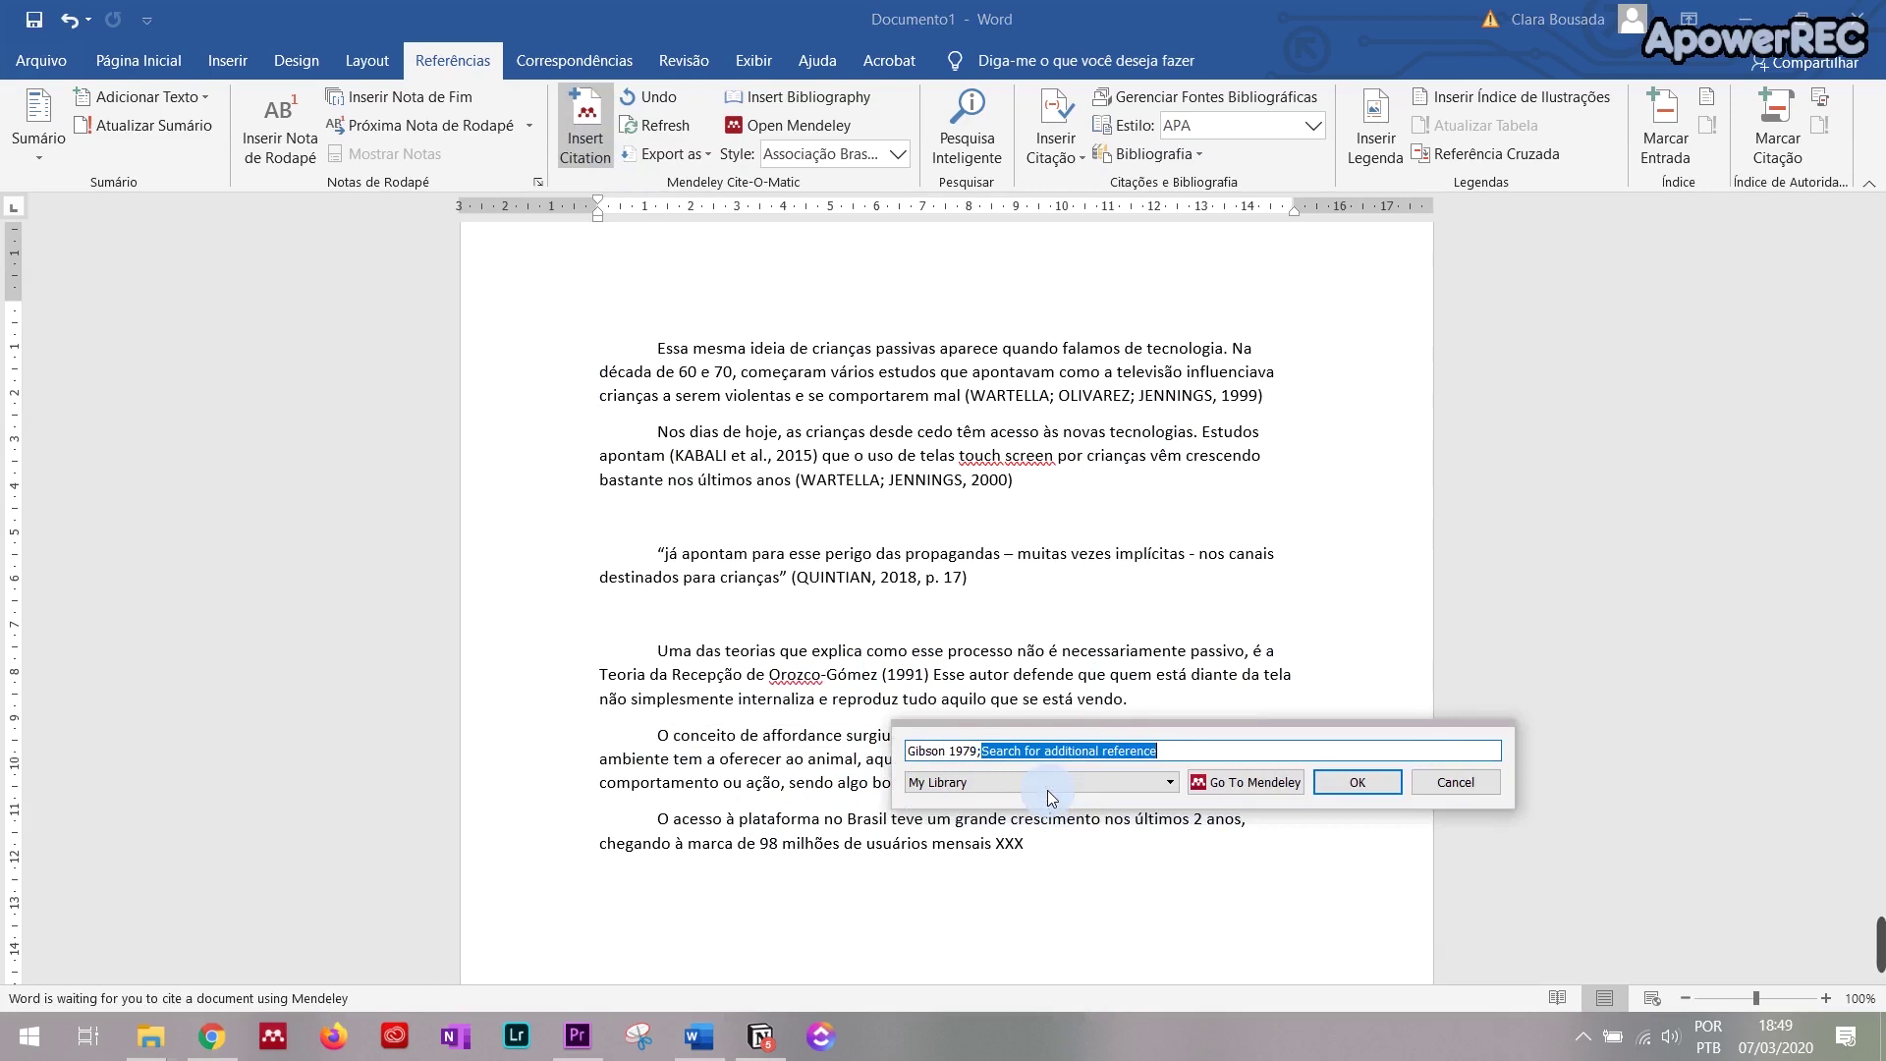
left_click(957, 752)
left_click(912, 860)
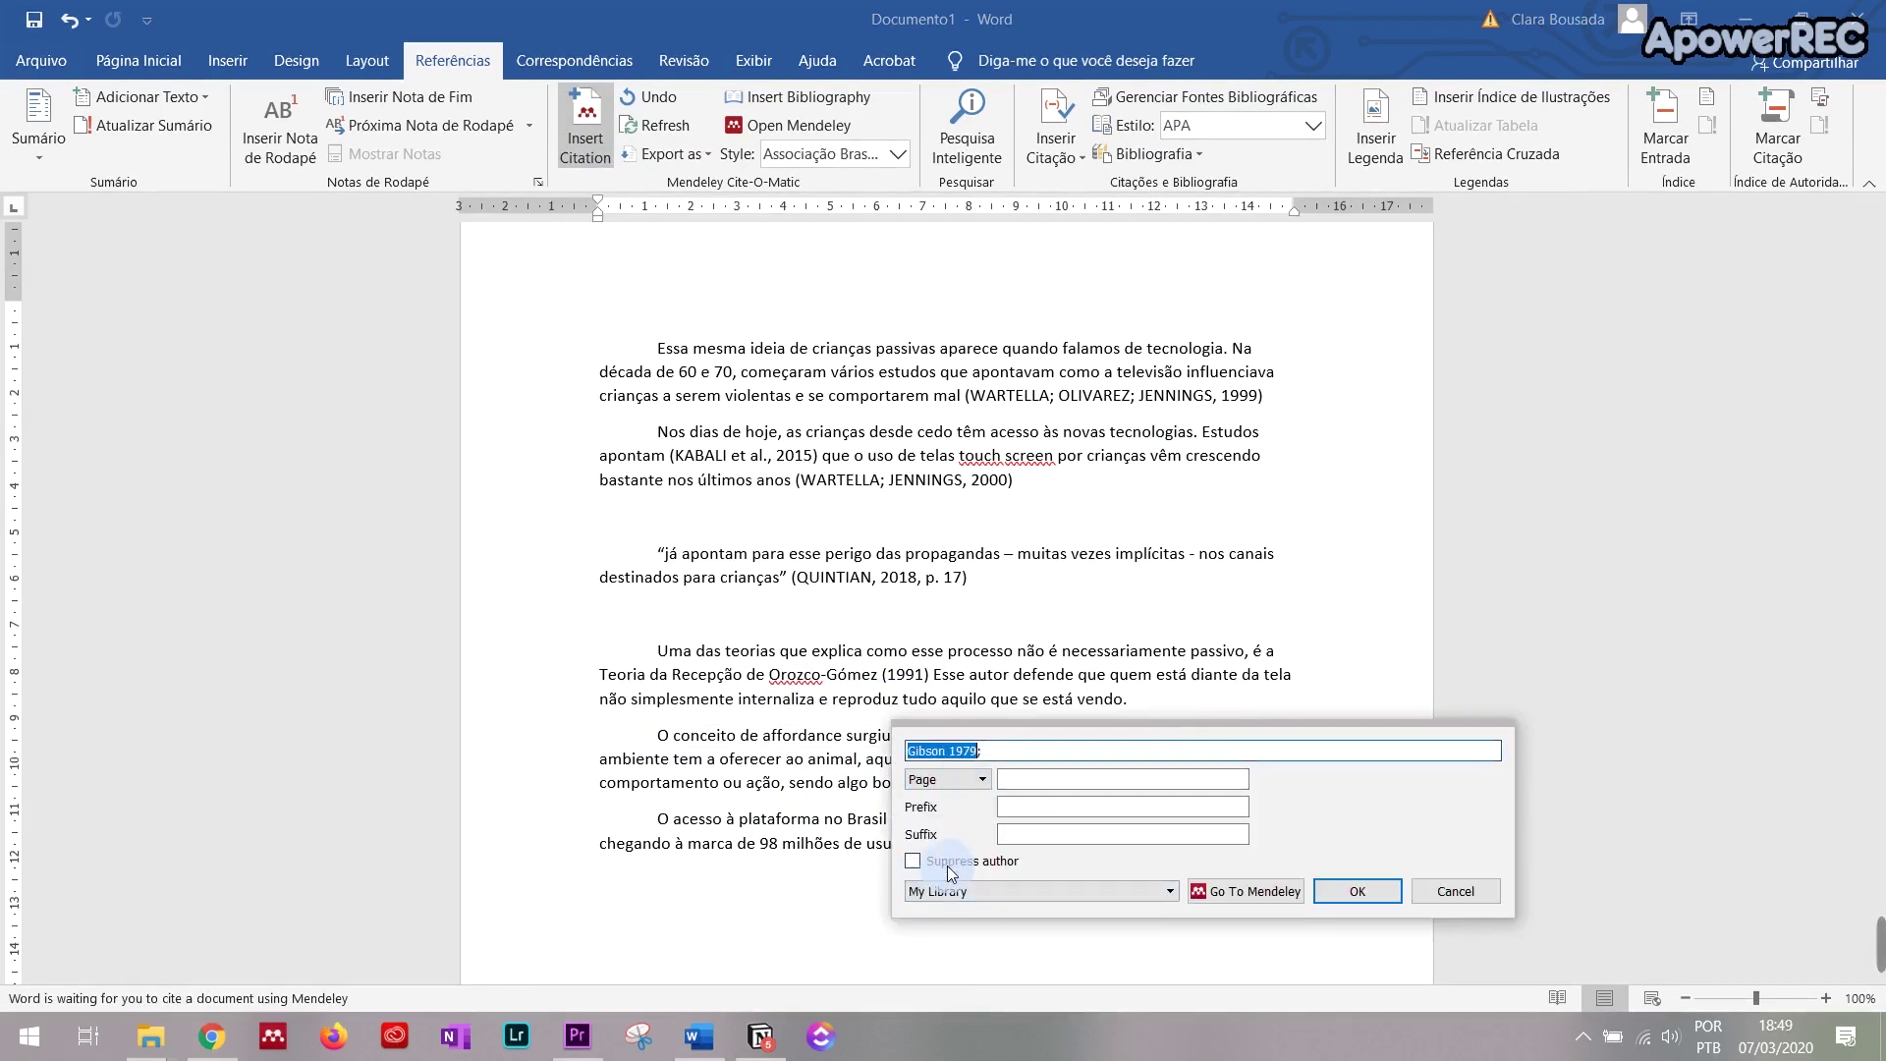
left_click(1369, 893)
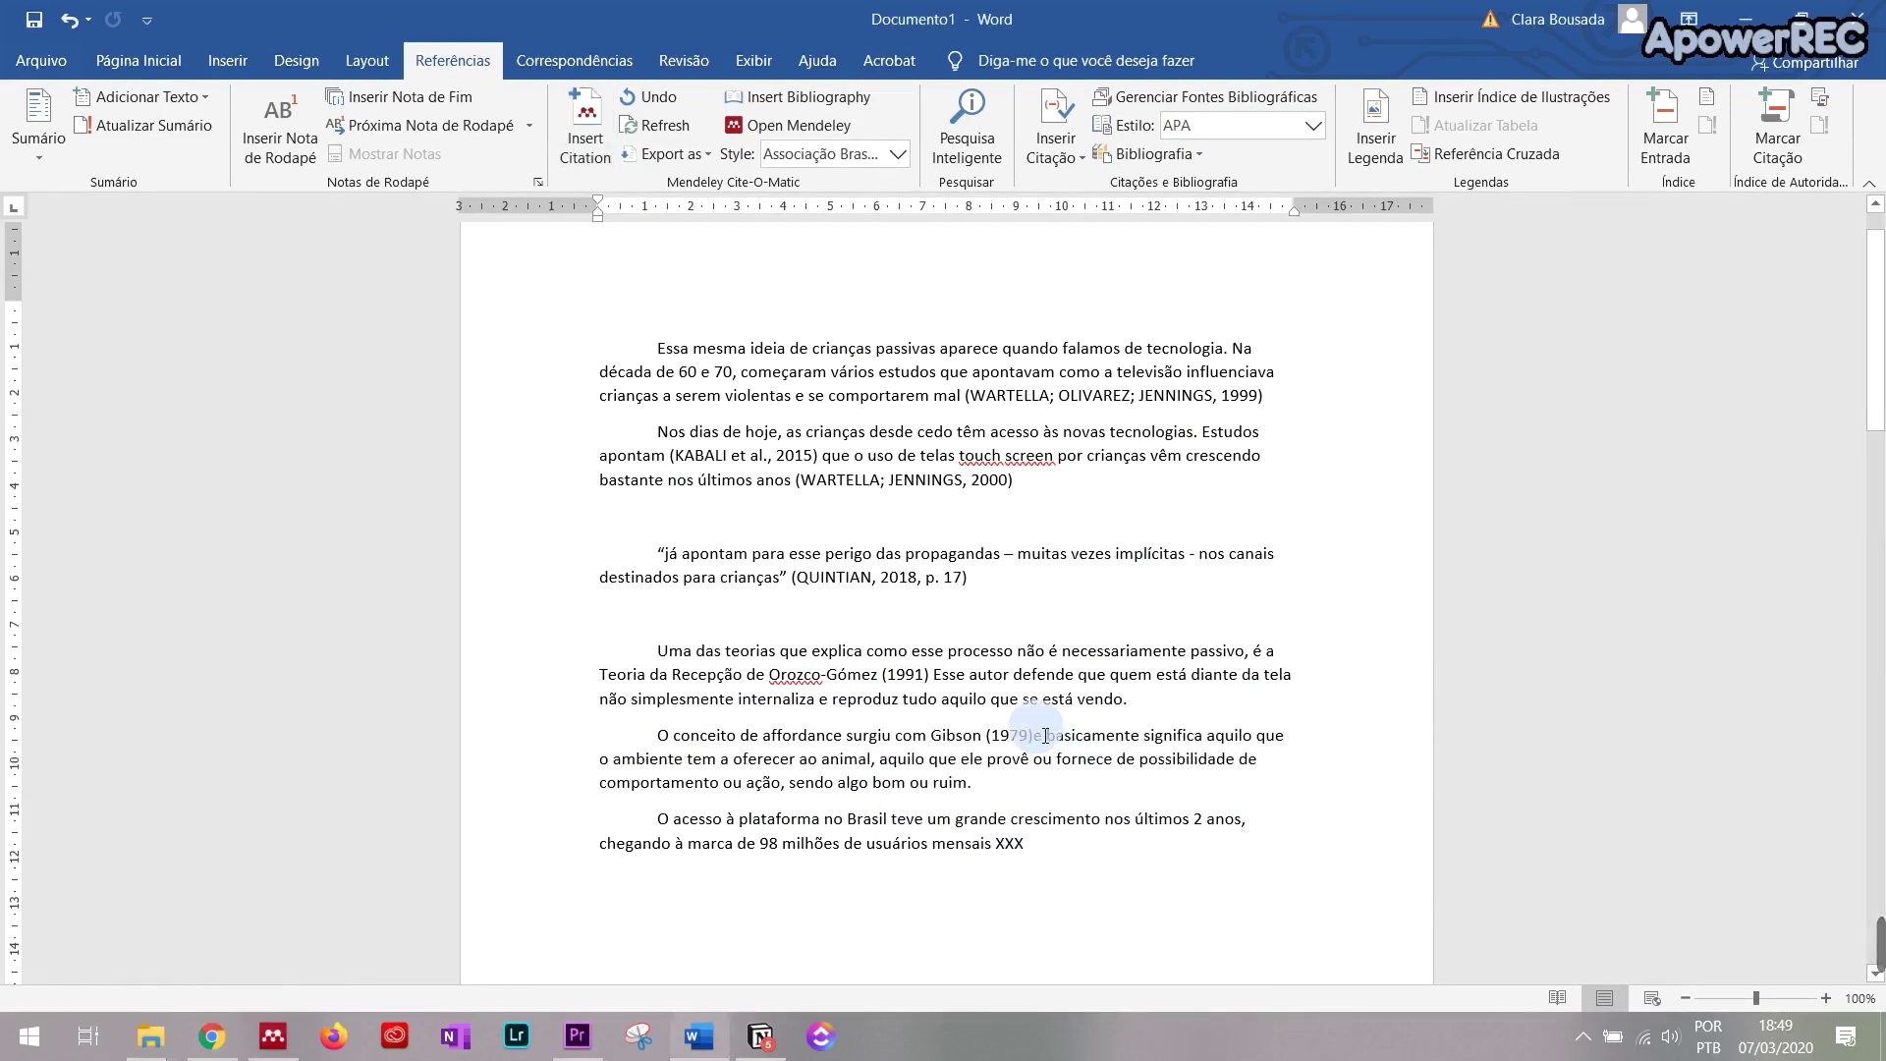
Step: Delete the XXX placeholder at the end of the last paragraph, after "usuários mensais"
scroll(1090, 756, "down", 3)
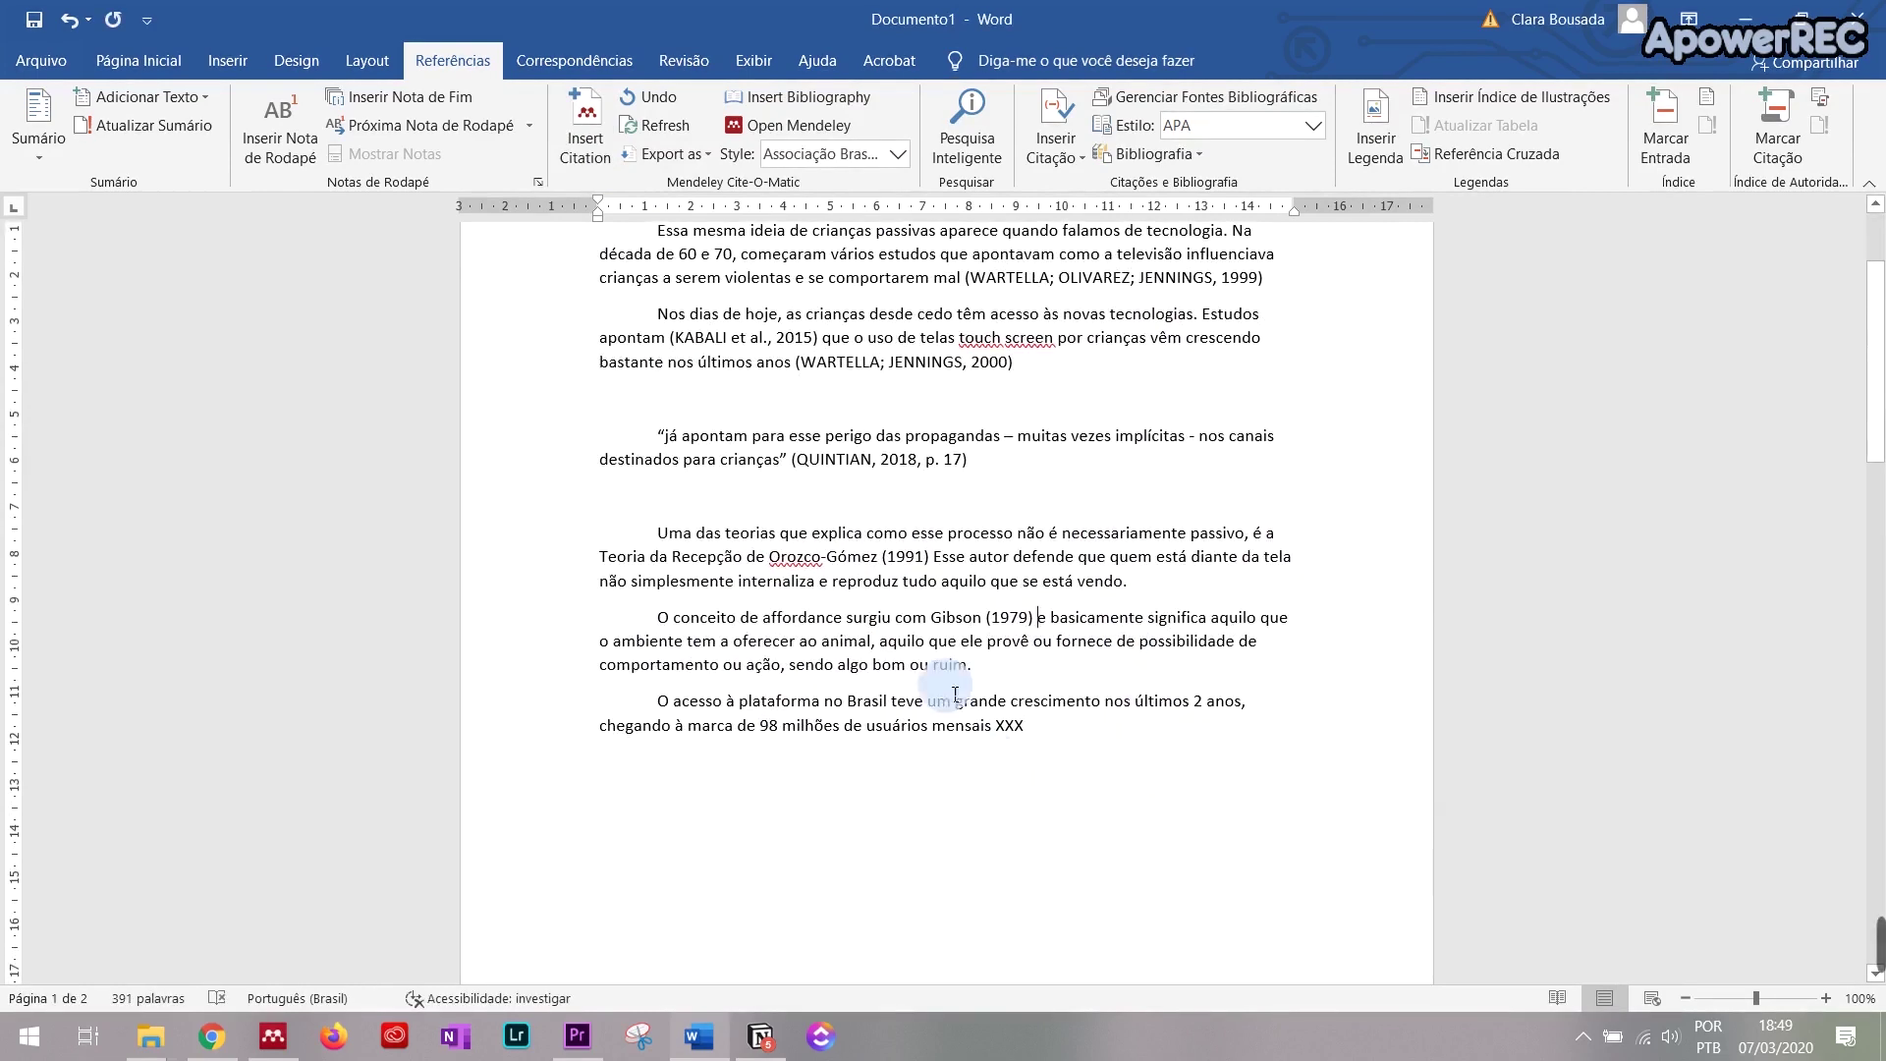
left_click_drag(1000, 675, 1029, 681)
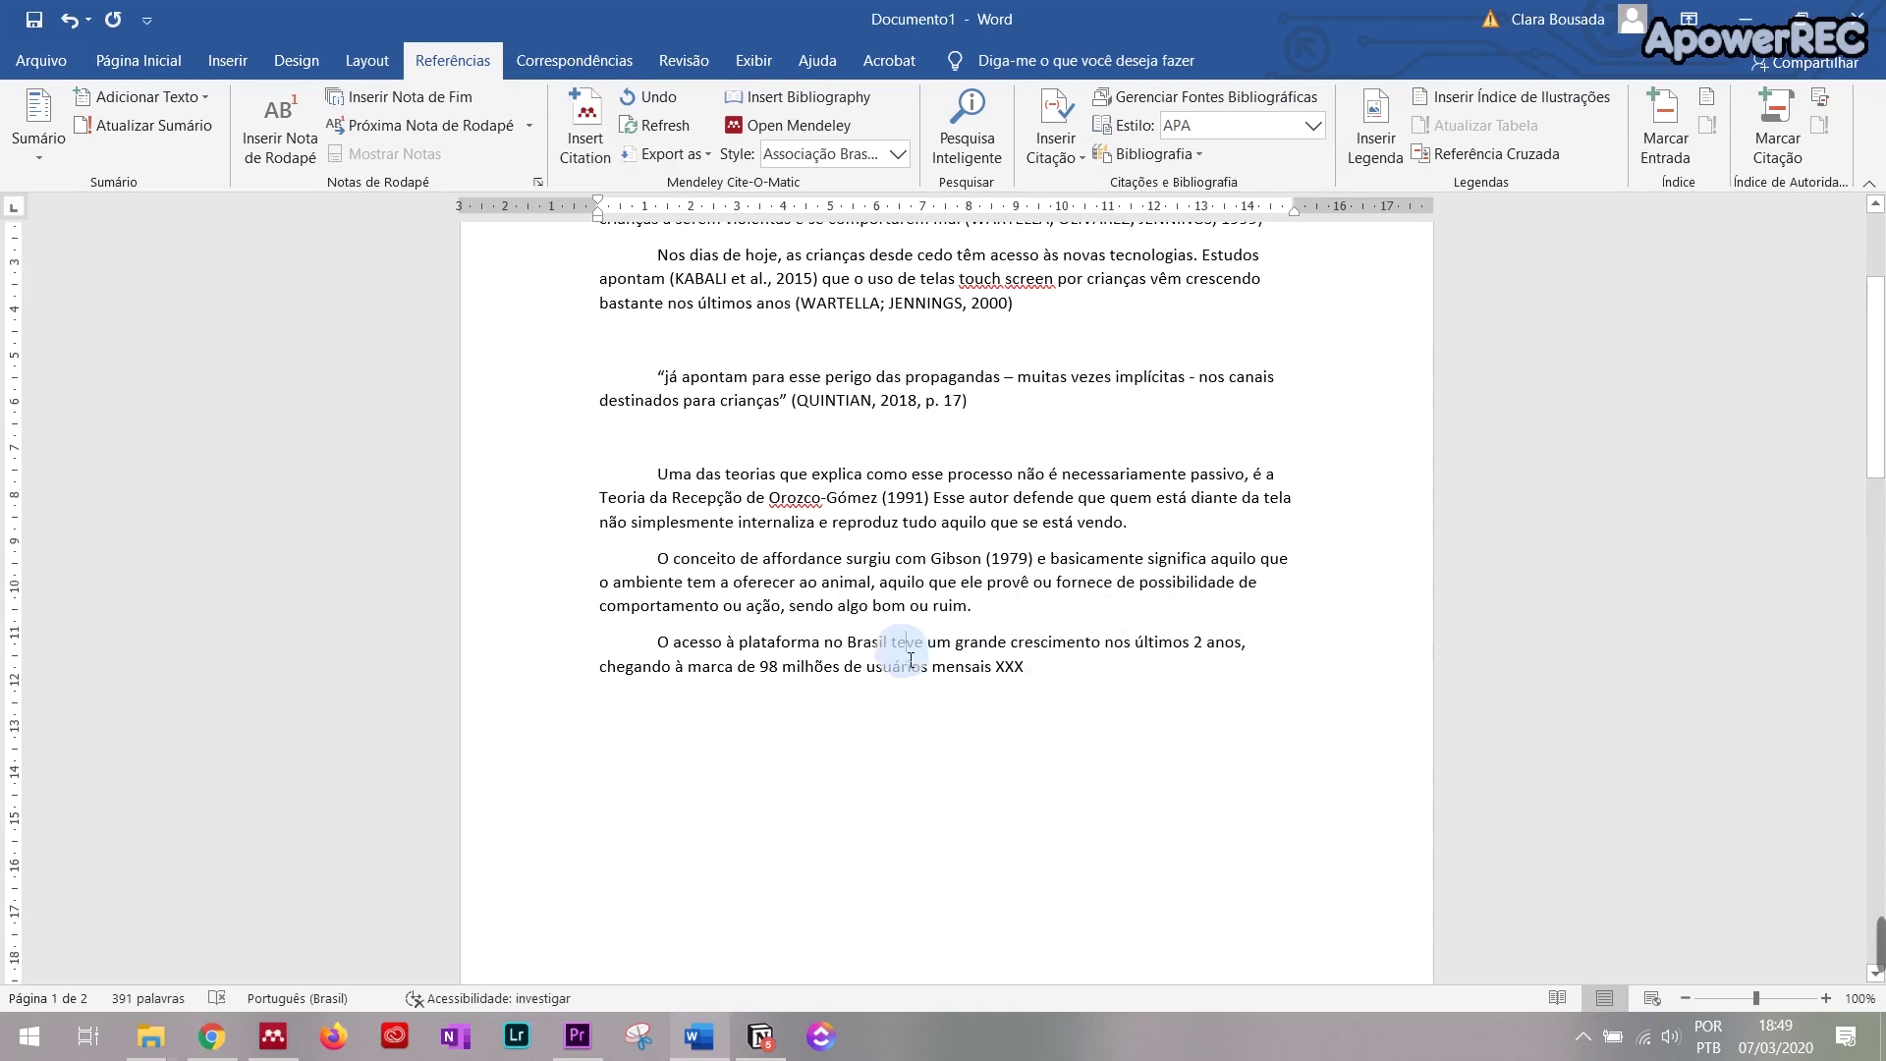
left_click(638, 636)
left_click(1010, 702, "shift")
left_click(993, 674, "shift")
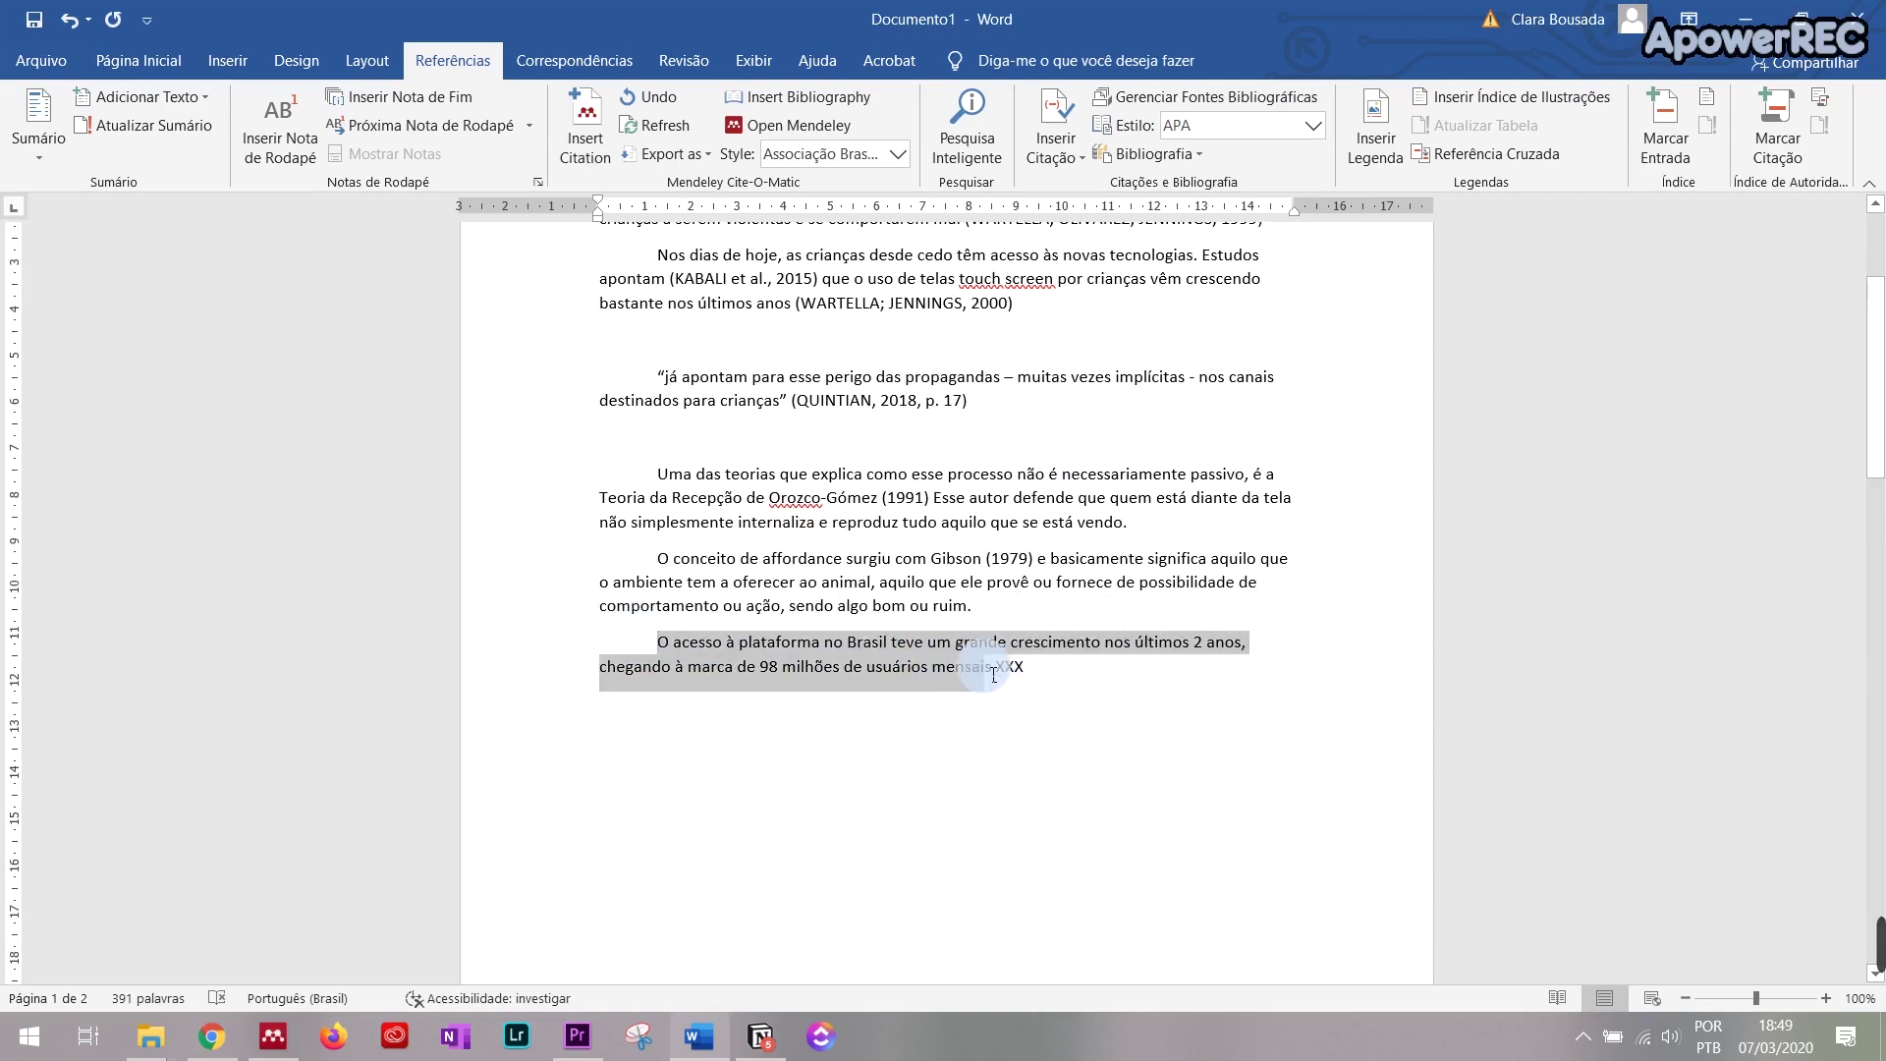
left_click(1016, 676)
key("BackSpace")
key("BackSpace")
key("BackSpace")
Step: Cite "Quem são os usuários do YouTube no Brasil?" (2017) at the end of the last paragraph and add a period after it
key("alt+m")
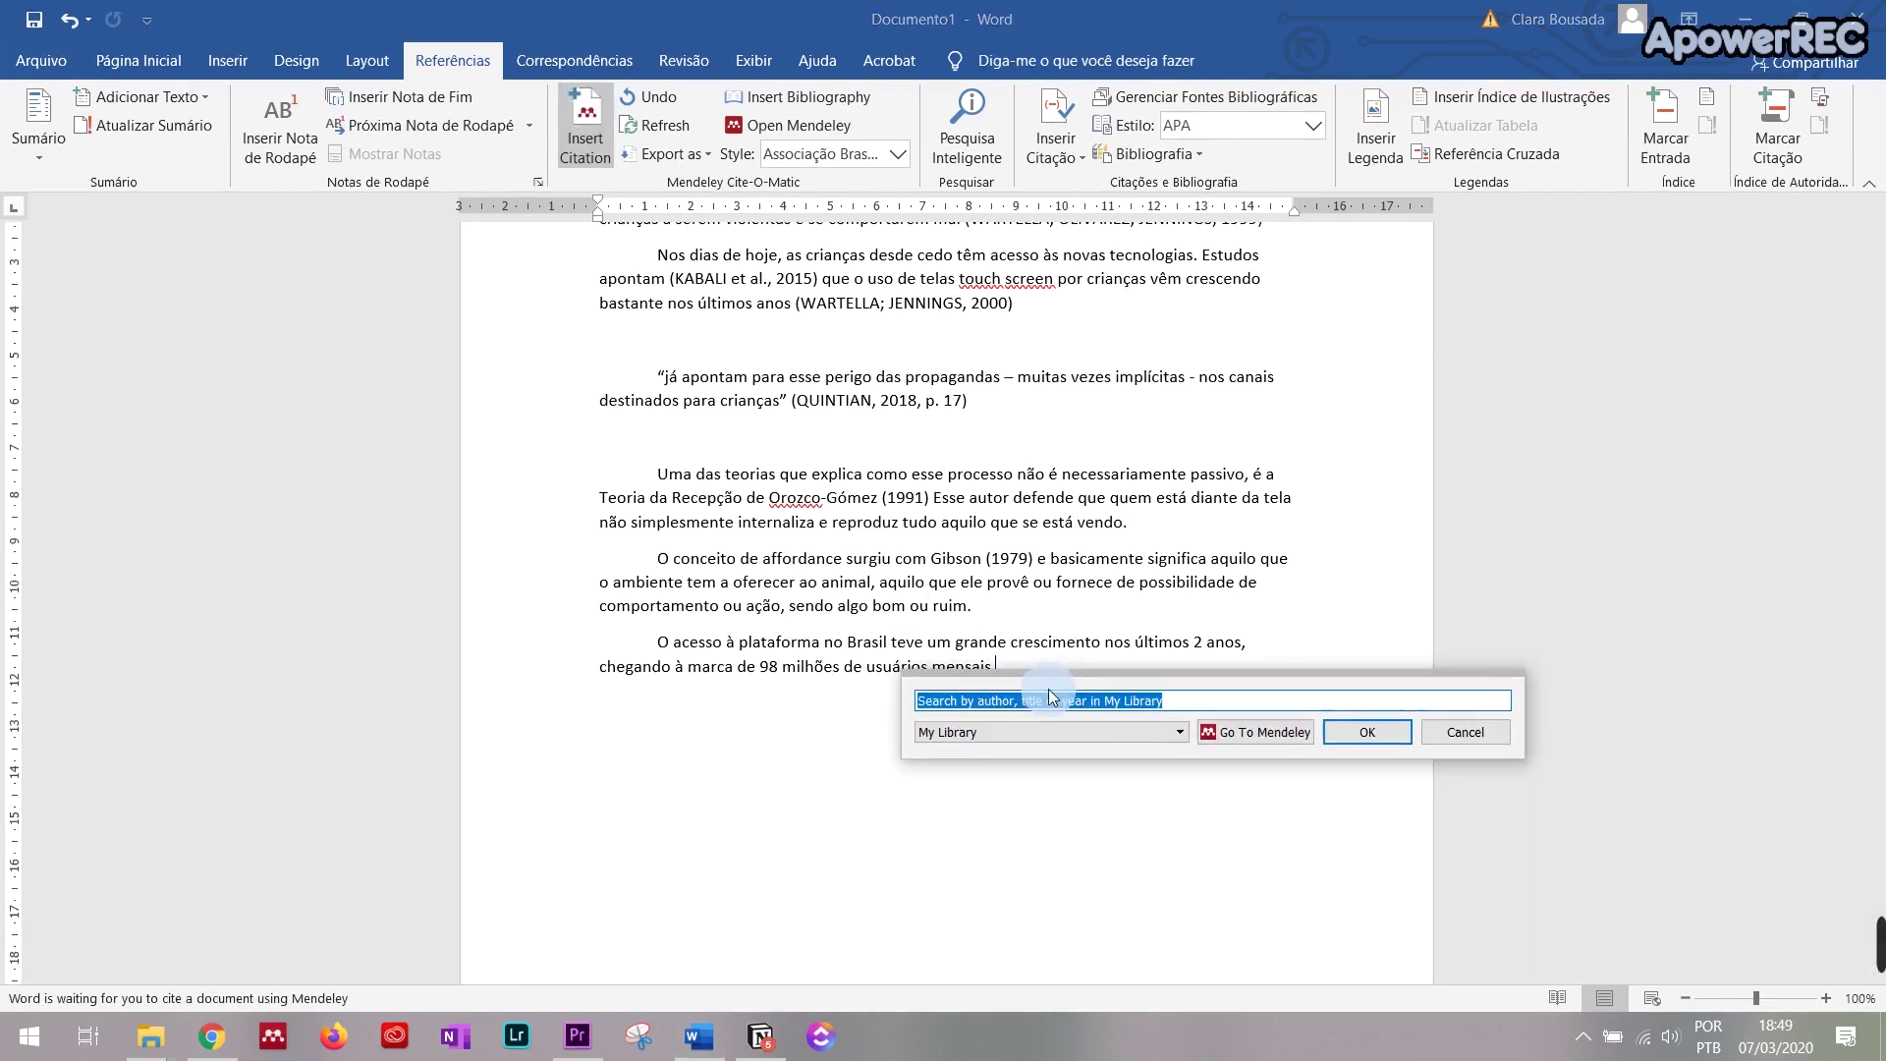
type("pacete")
key("BackSpace")
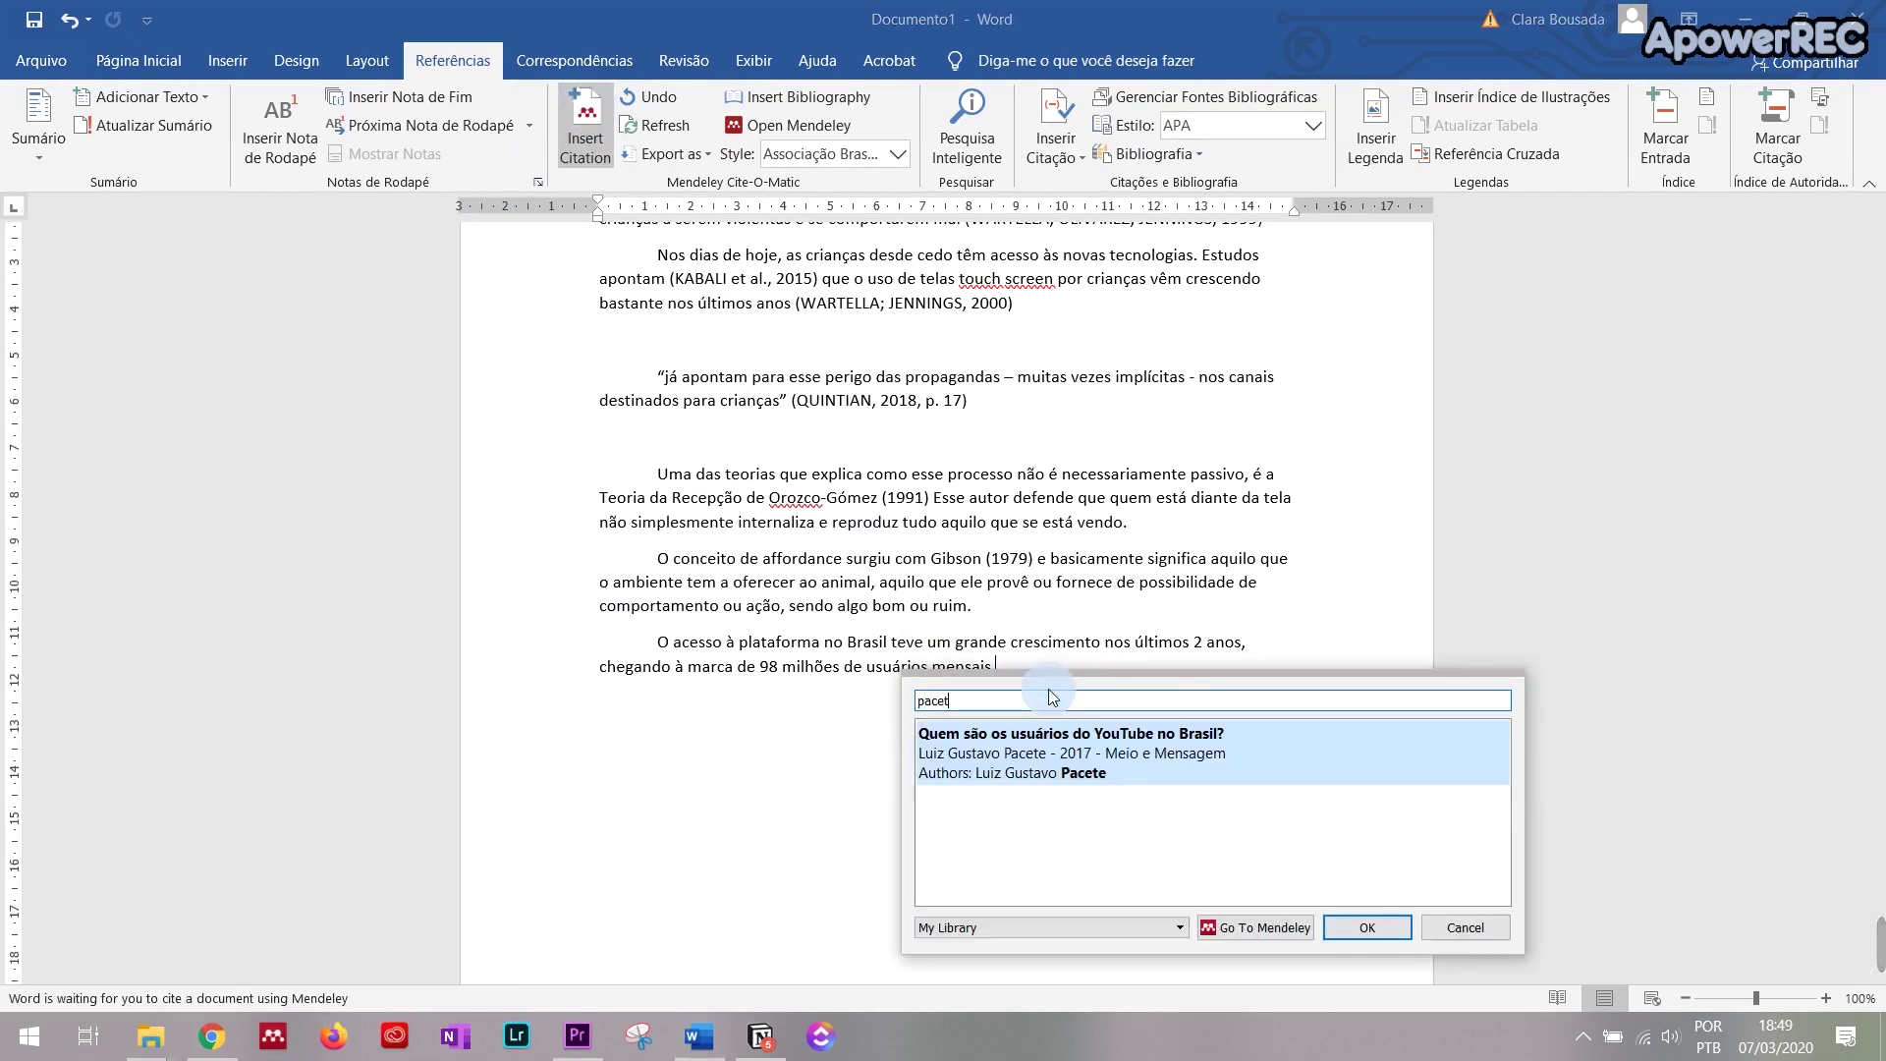
left_click(1156, 738)
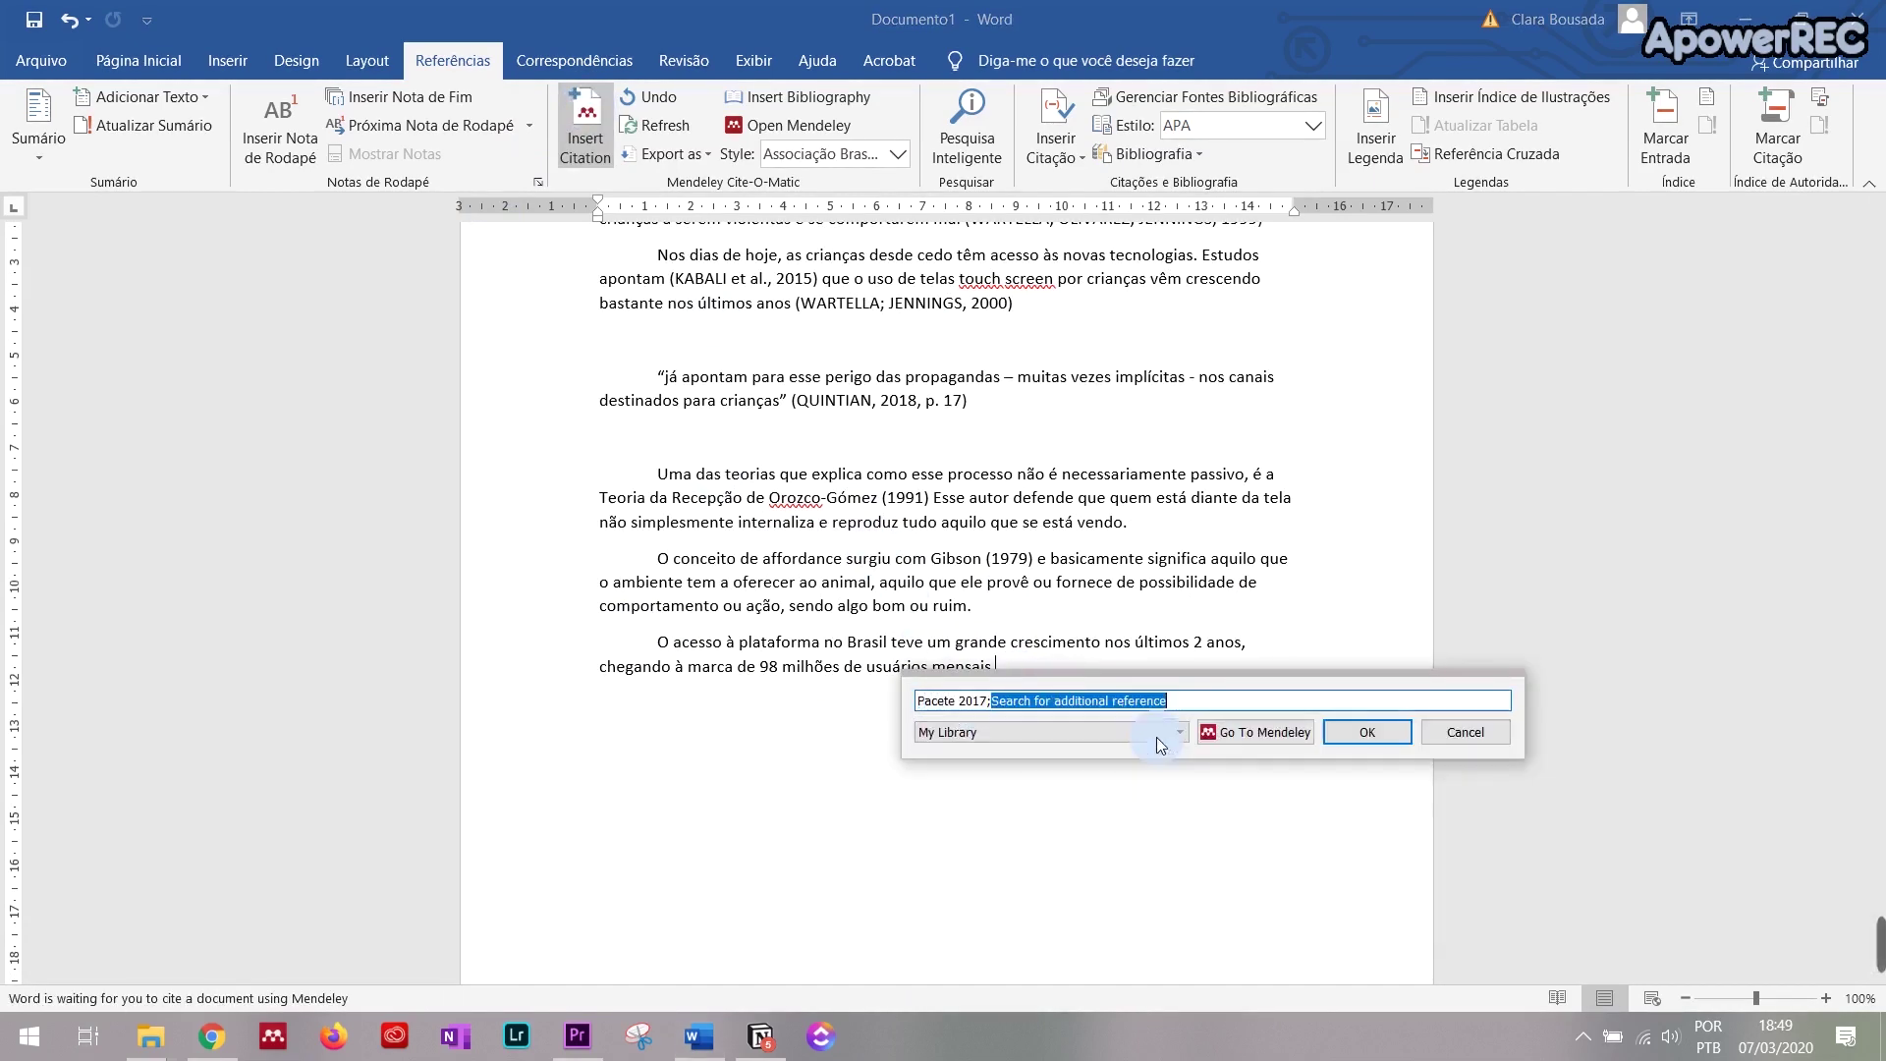
left_click(1361, 728)
type(".")
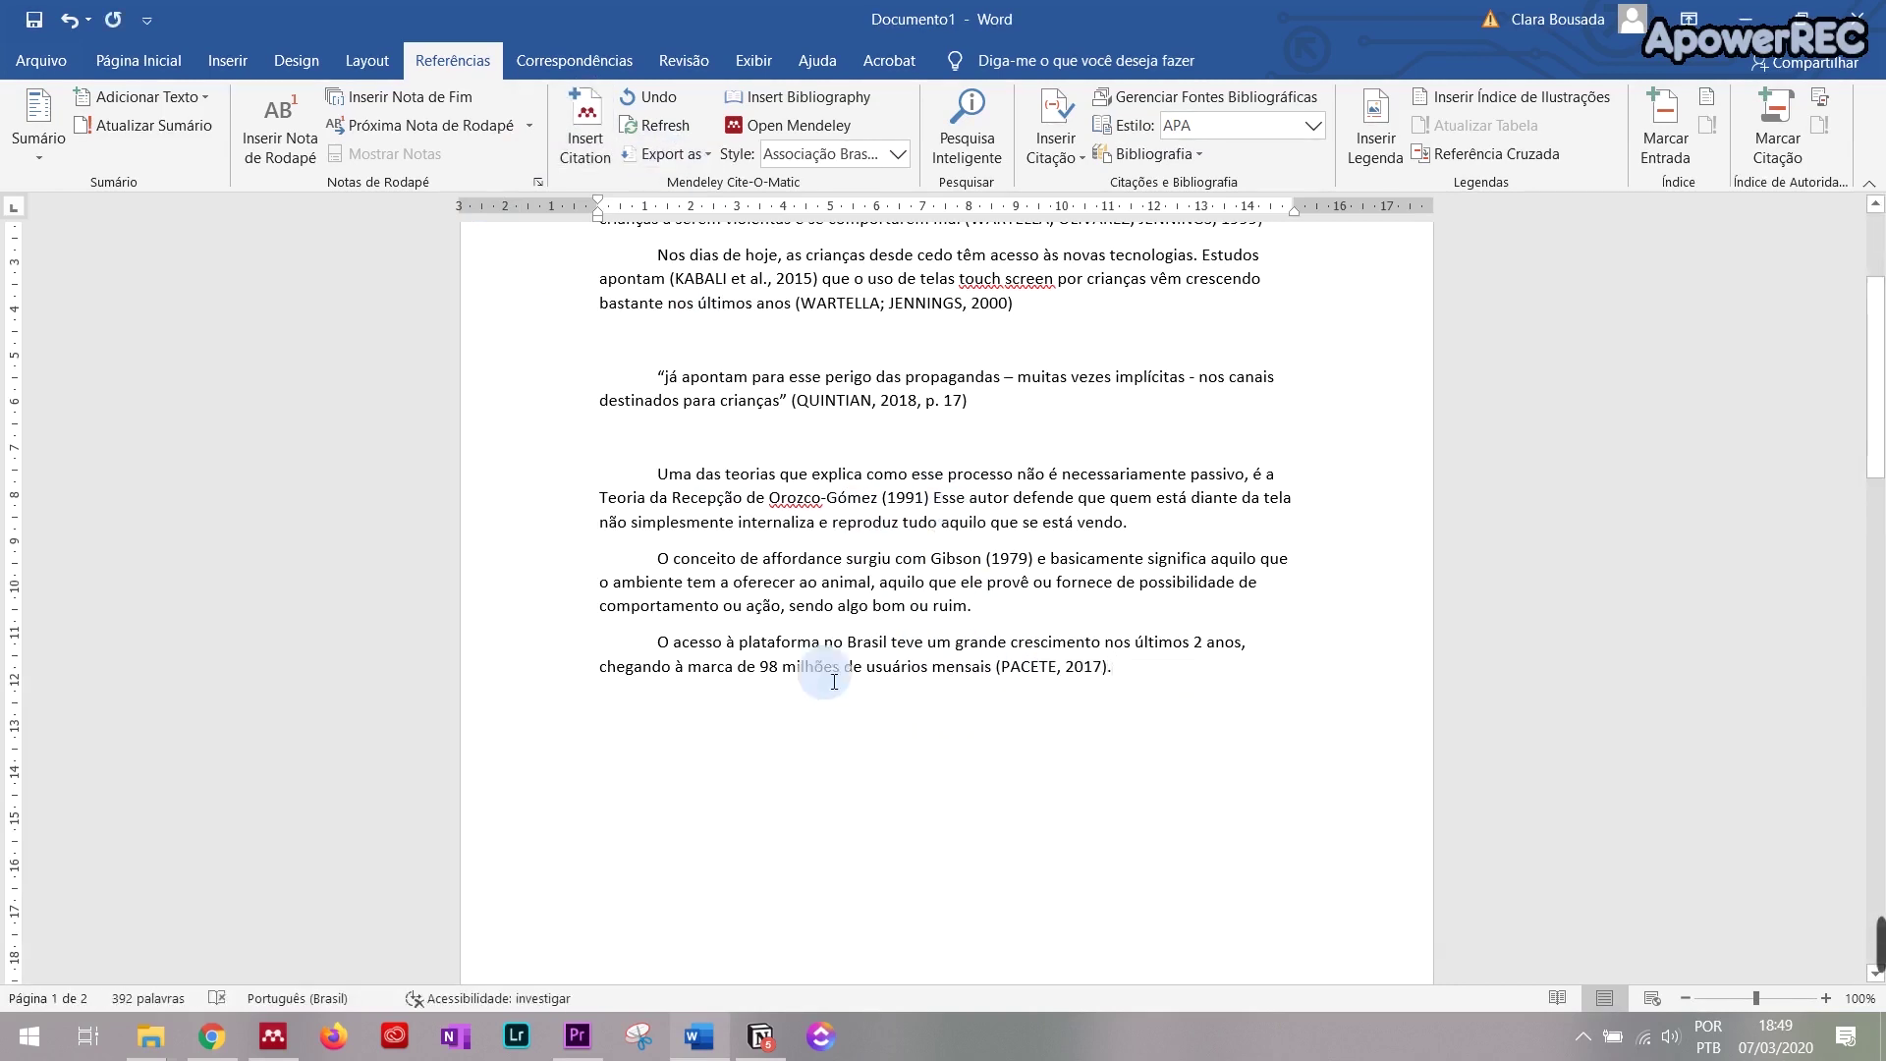
Step: Try suppressing the author in the second paragraph's 2000 citation and undo the change
scroll(934, 678, "up", 2)
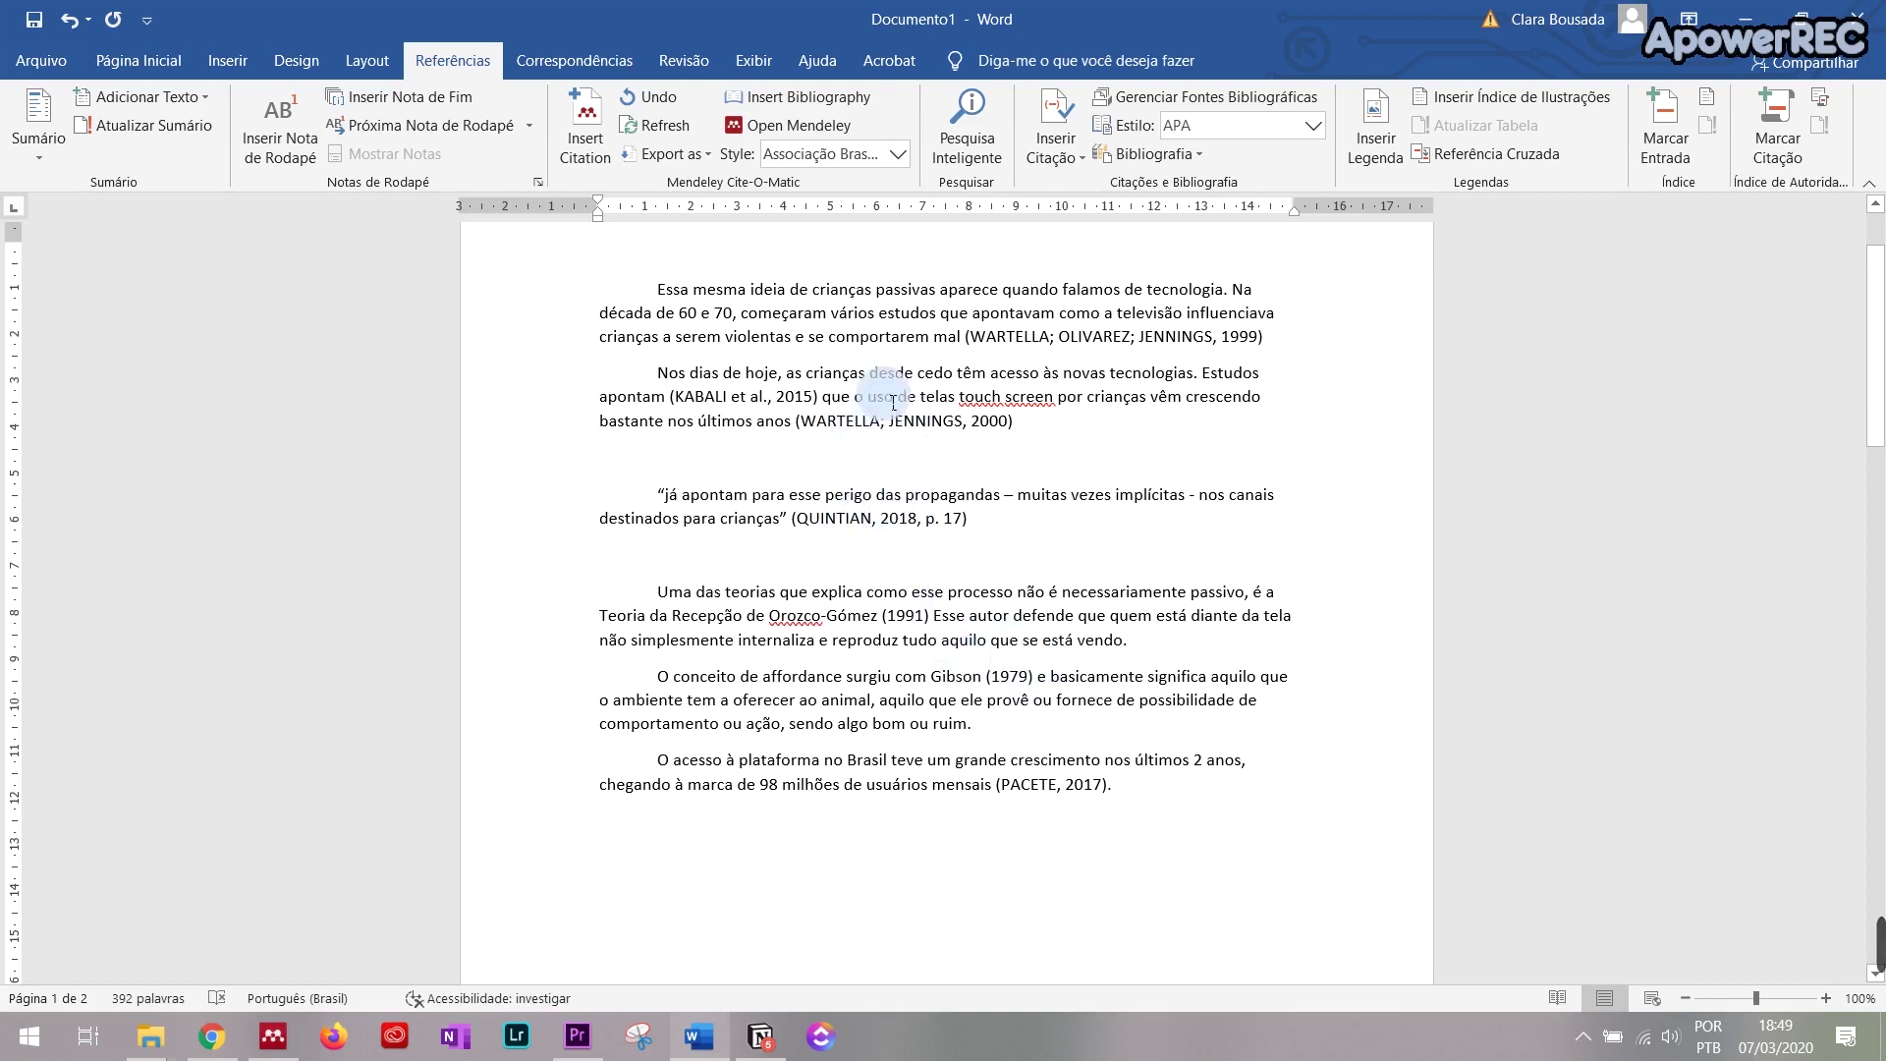
left_click(918, 424)
left_click(817, 490)
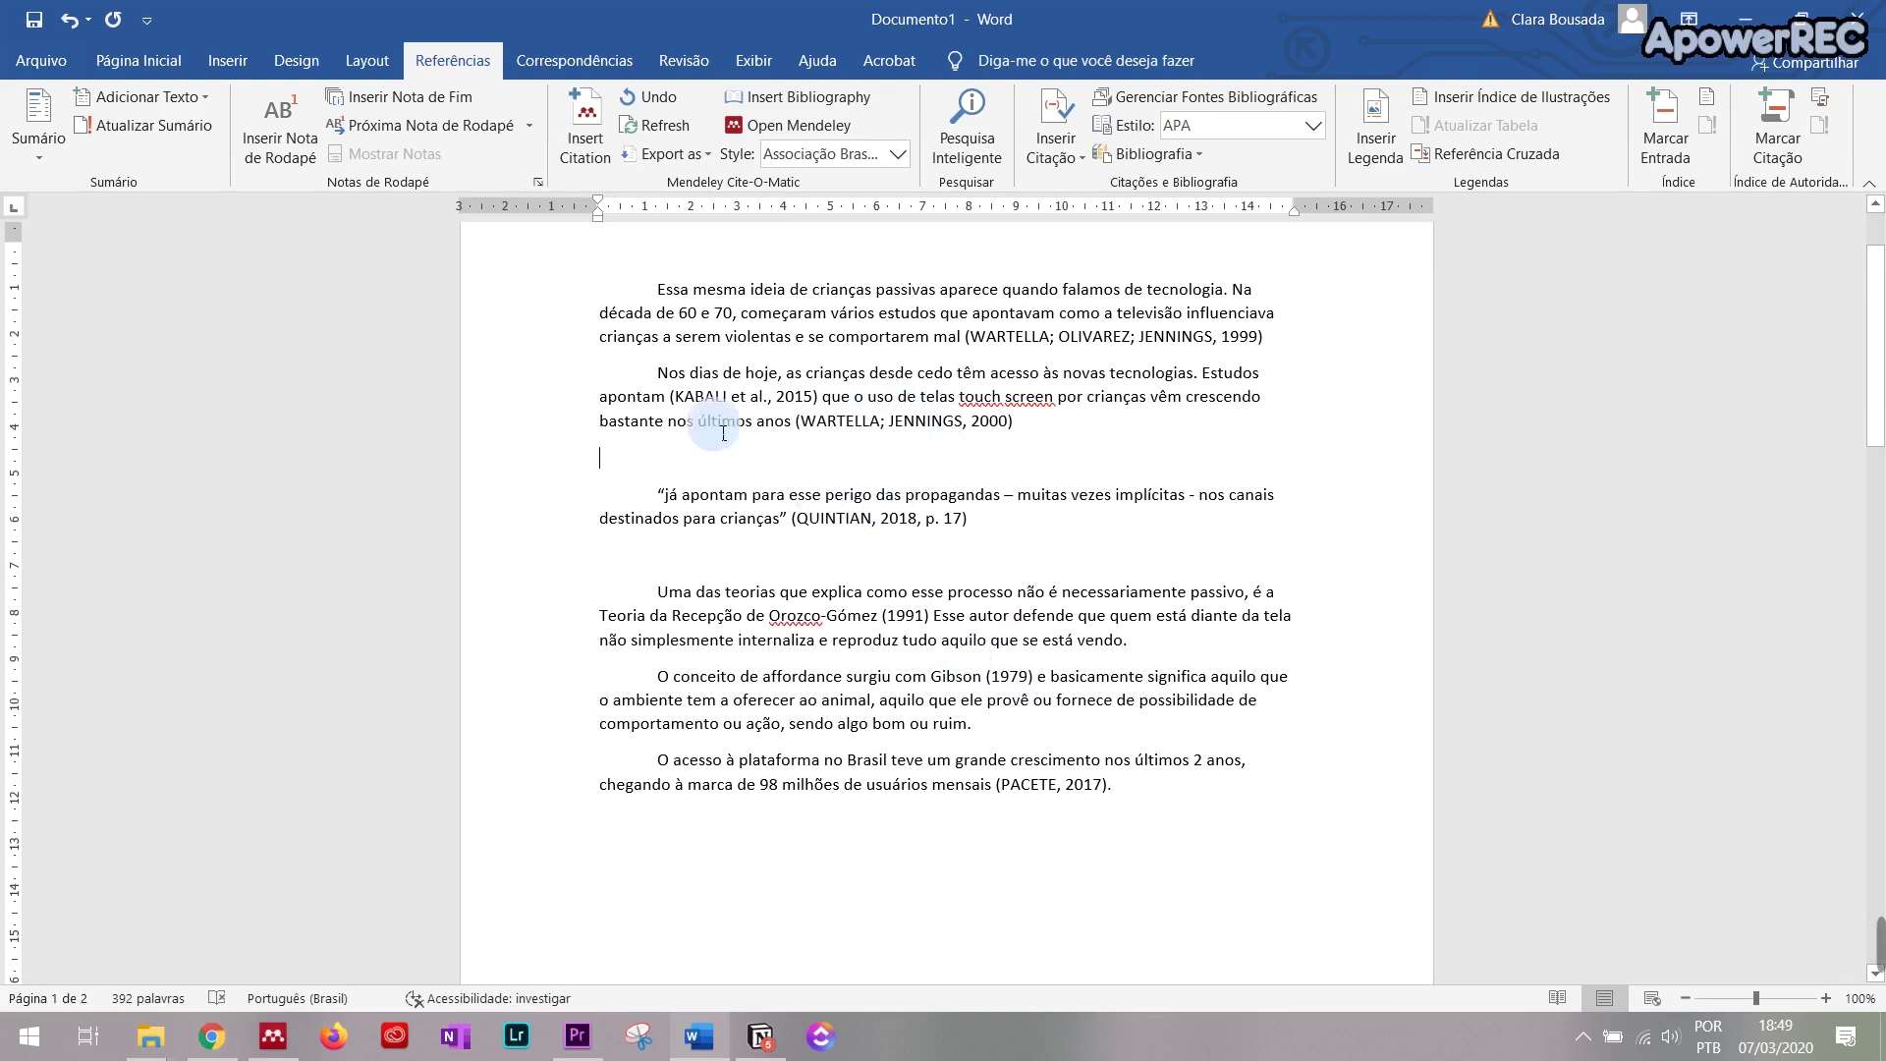
left_click(938, 422)
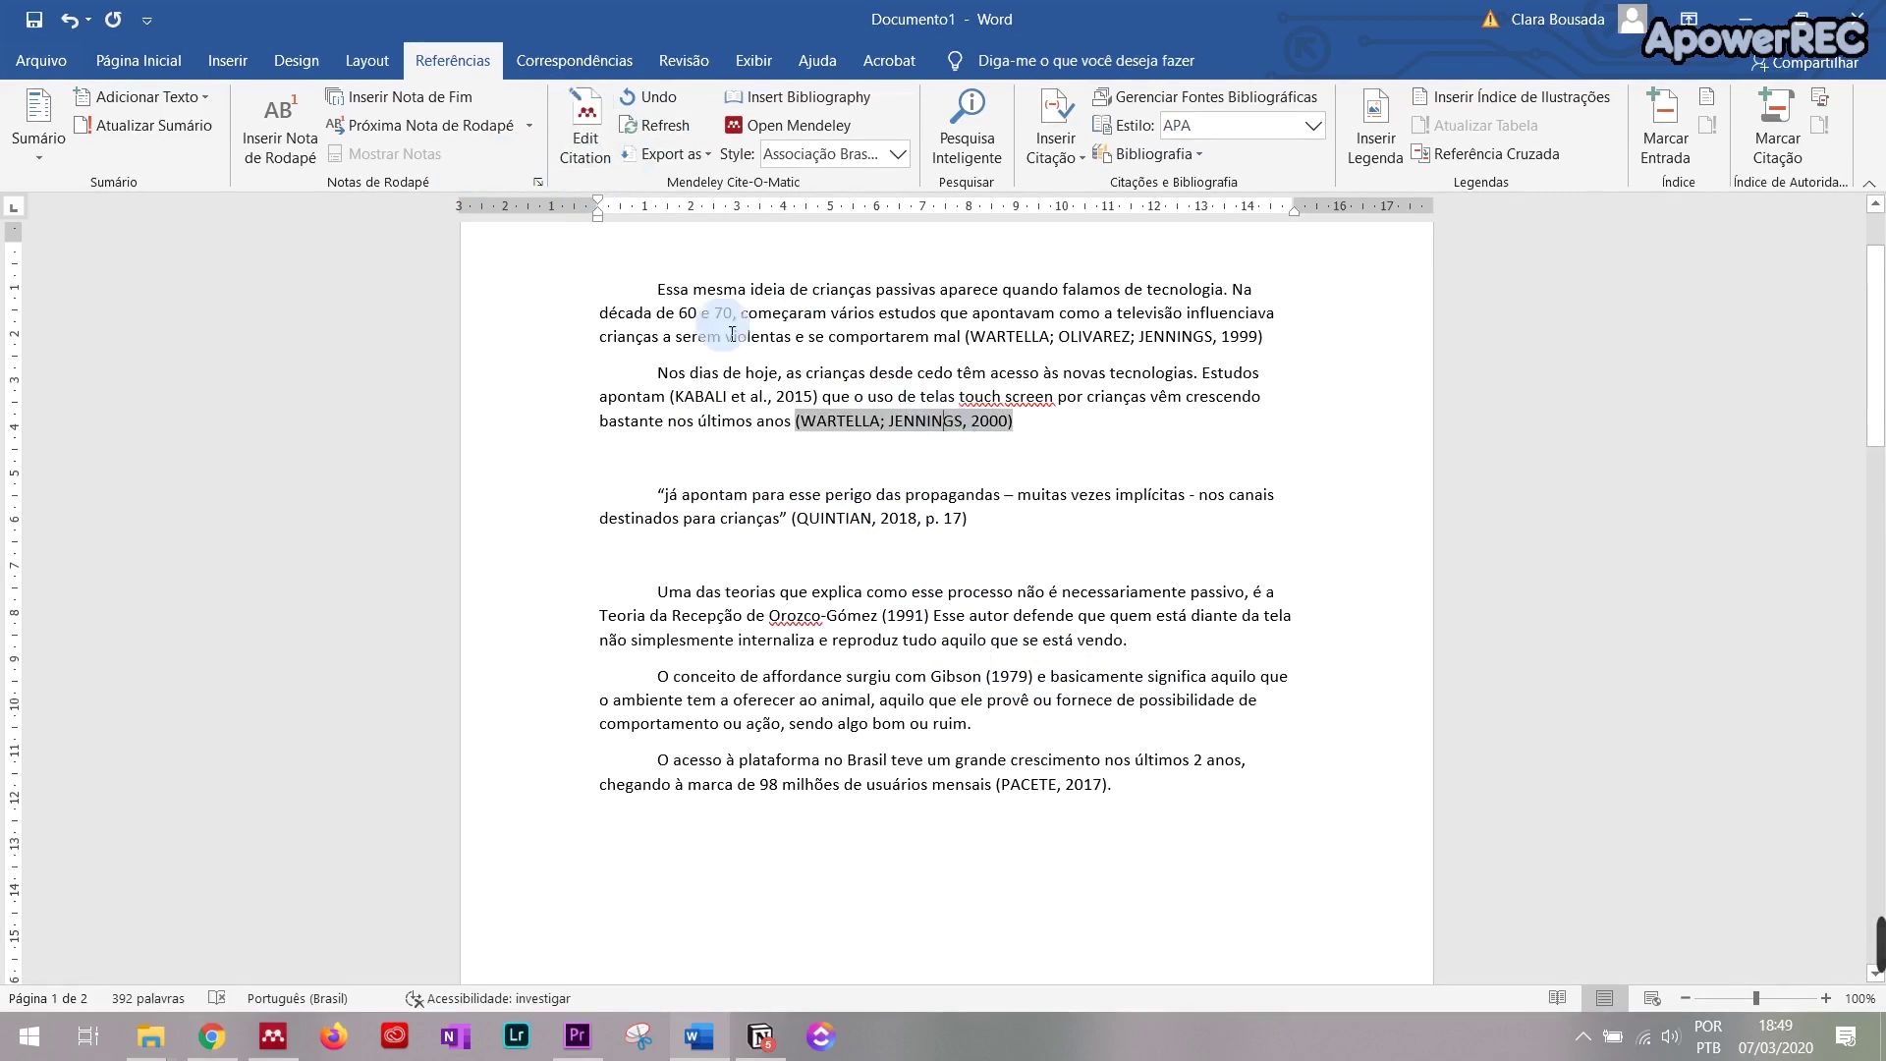
left_click(580, 138)
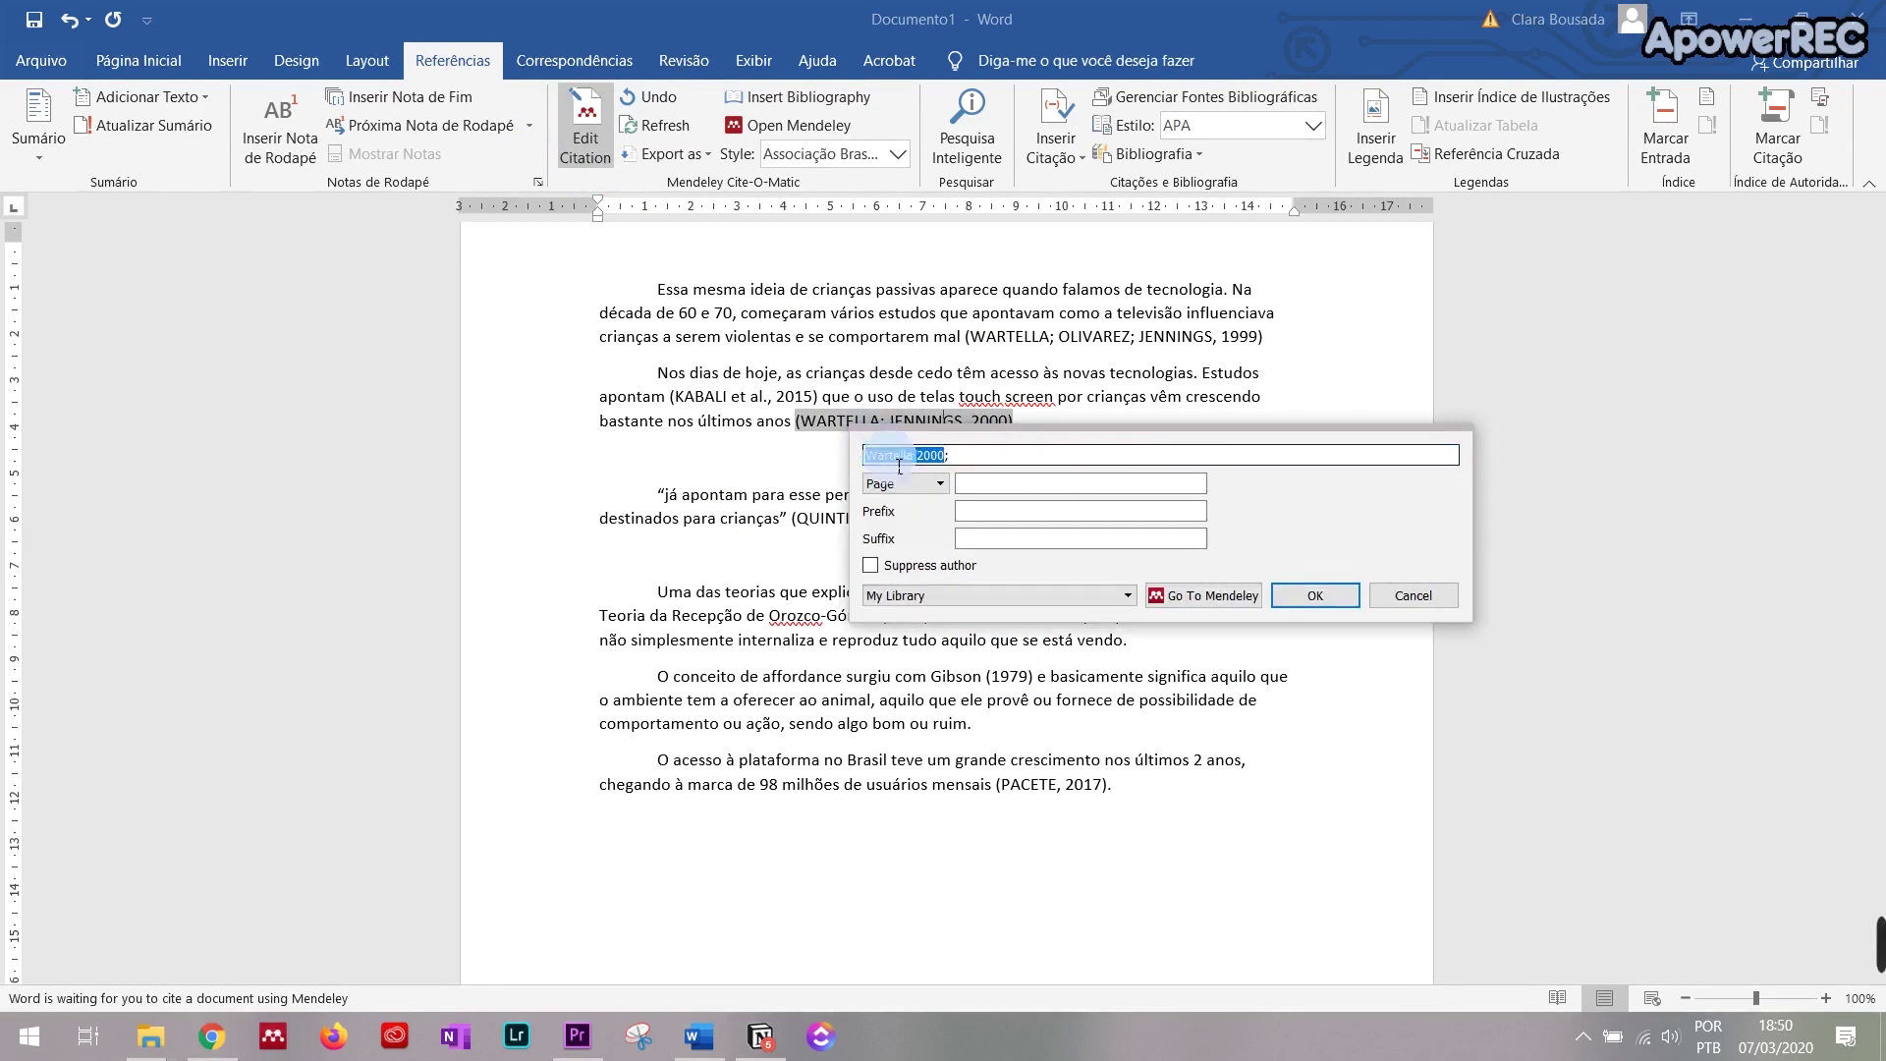
left_click(928, 566)
left_click(1306, 597)
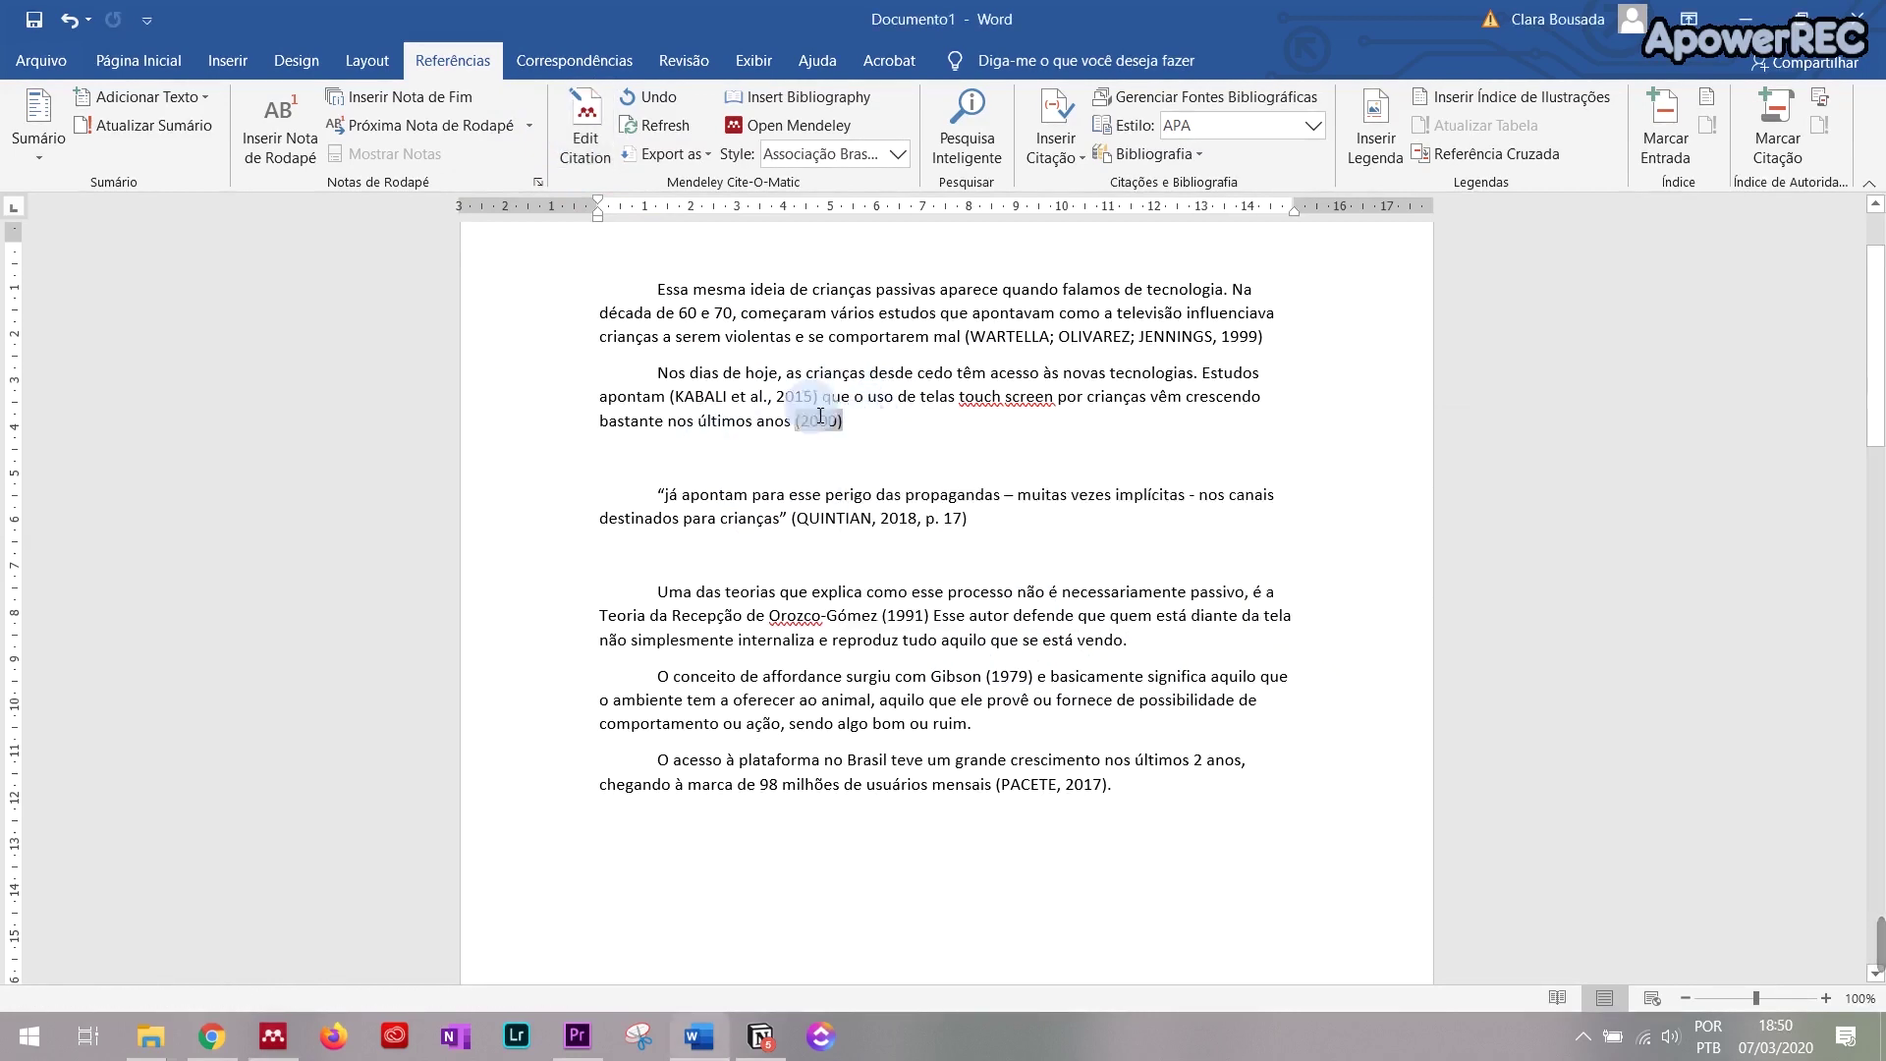
key("ctrl+z")
left_click(1022, 467)
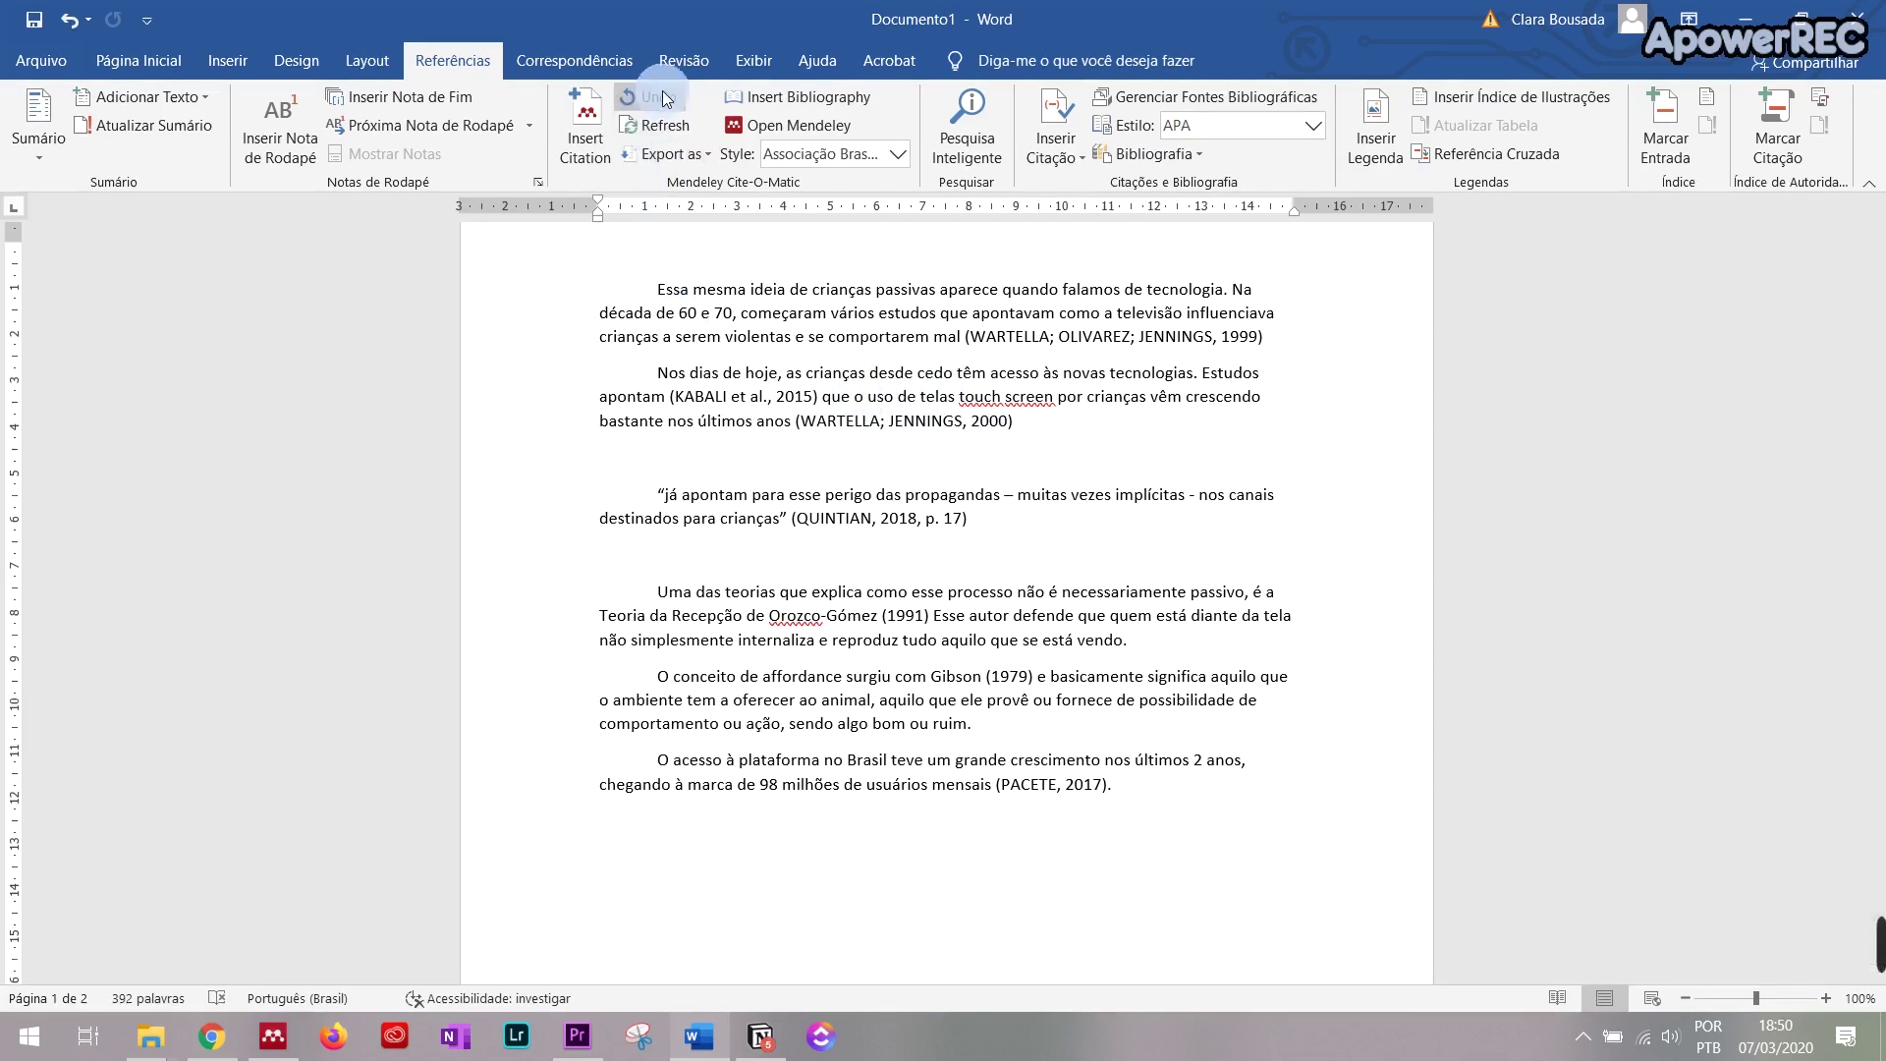
Step: Remove the empty lines above and below the quotation in the third paragraph
left_click(1142, 374)
key("ctrl+z")
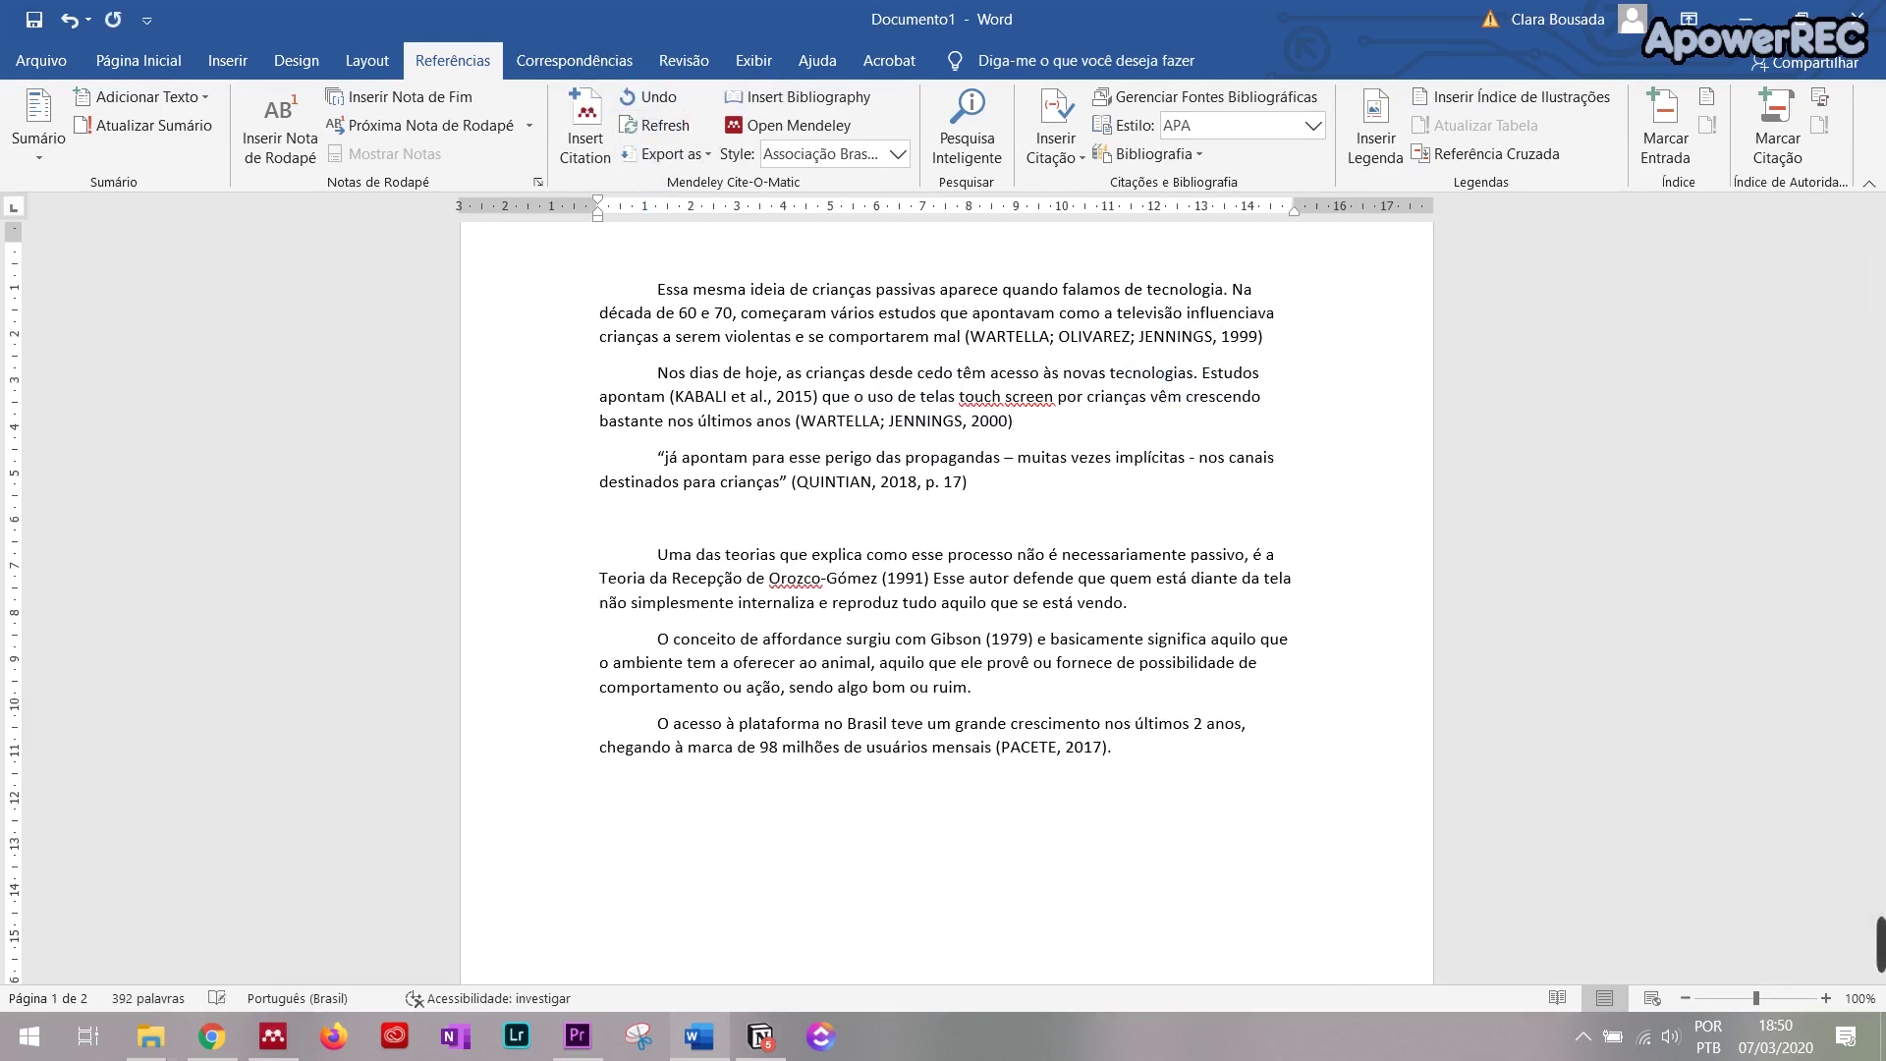
key("ctrl+z")
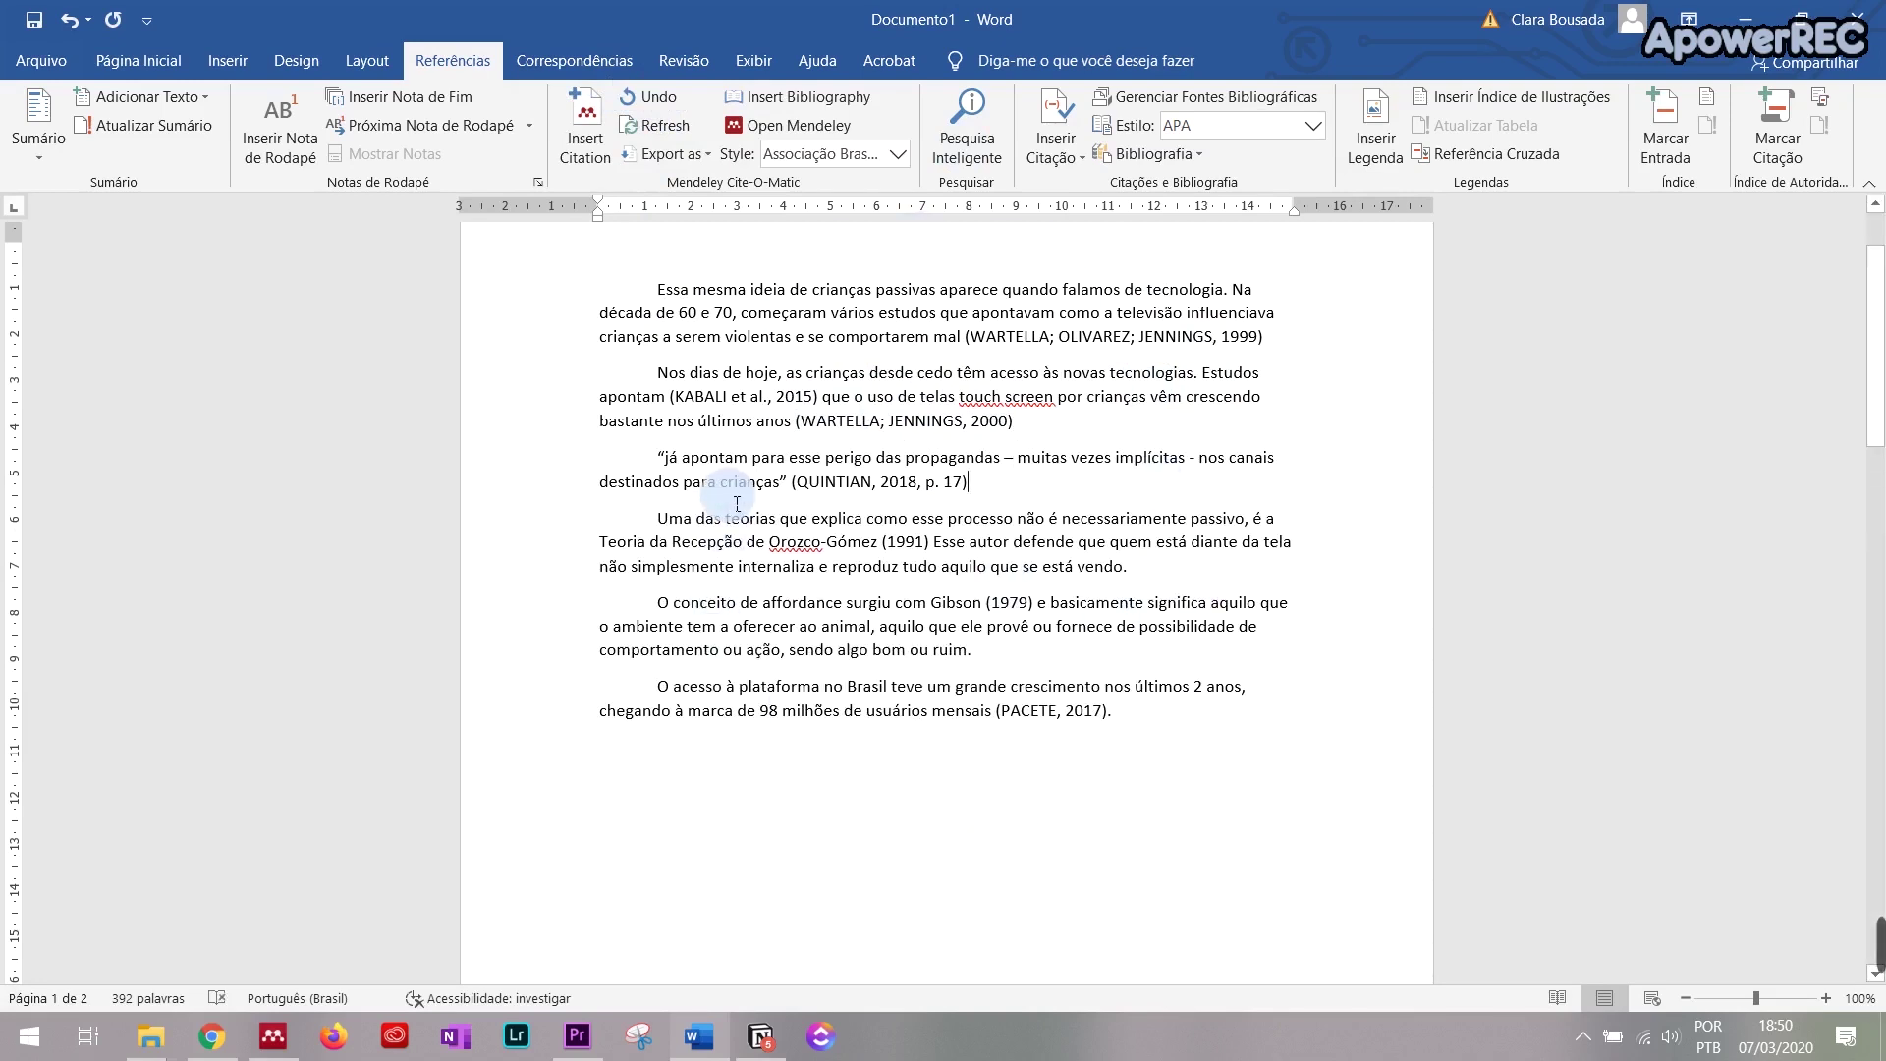
Step: Add the heading "Referências:" below the last paragraph, separated from it by an empty line
left_click(1100, 890)
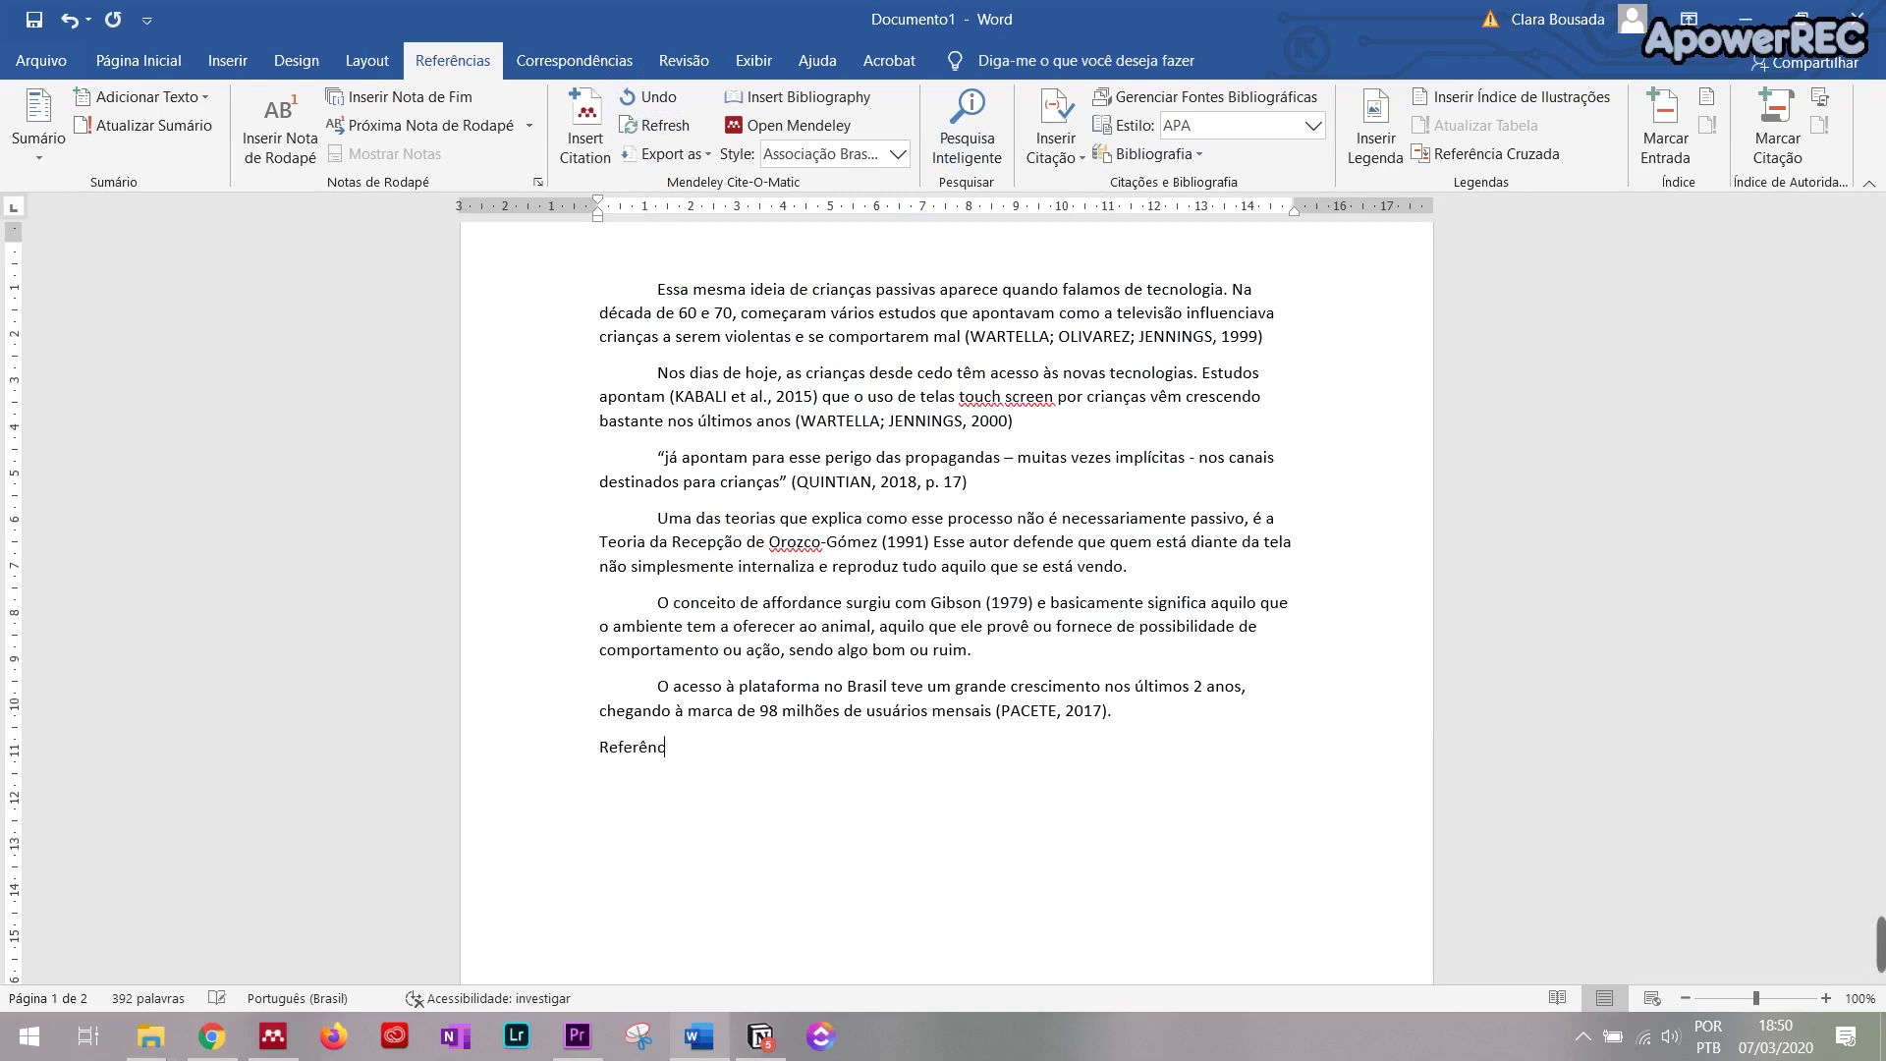
left_click(1124, 712)
key("Return")
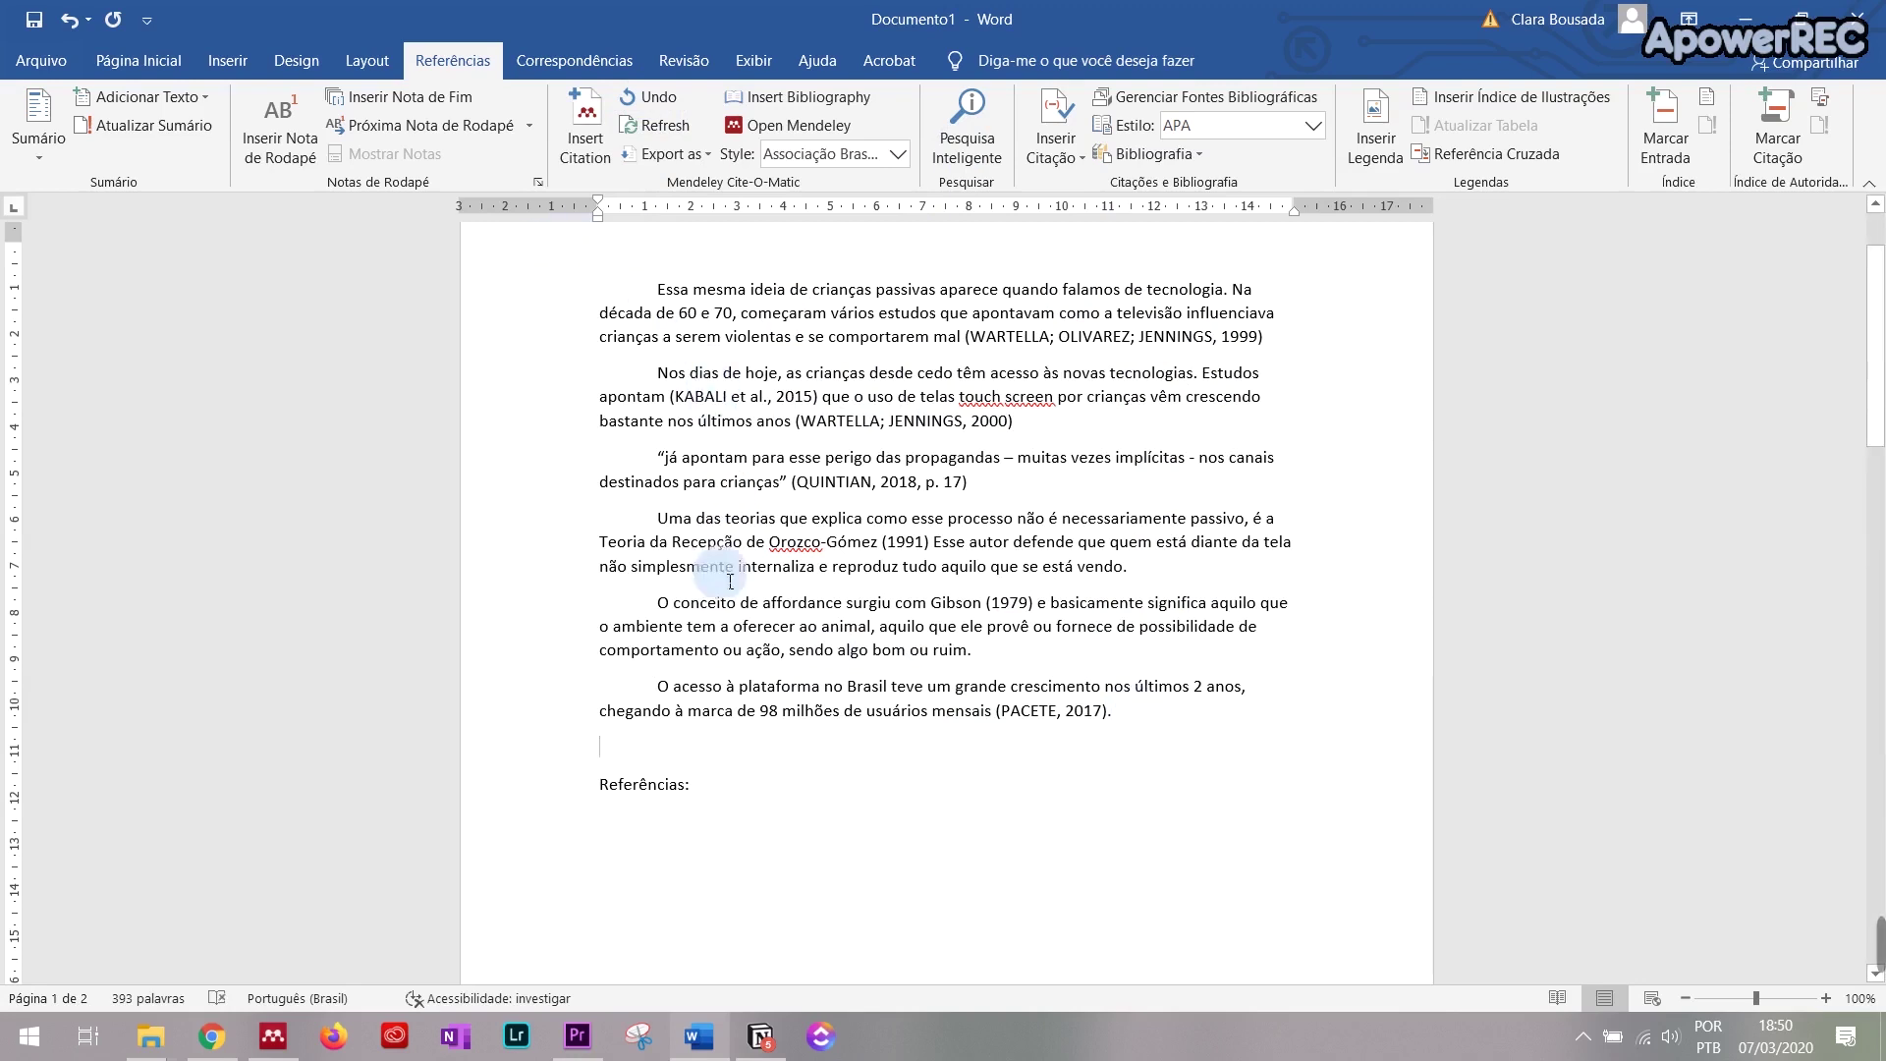
Step: Insert the Mendeley bibliography on a new line below the "Referências:" heading and select all its entries
left_click(689, 818)
scroll(689, 818, "down", 3)
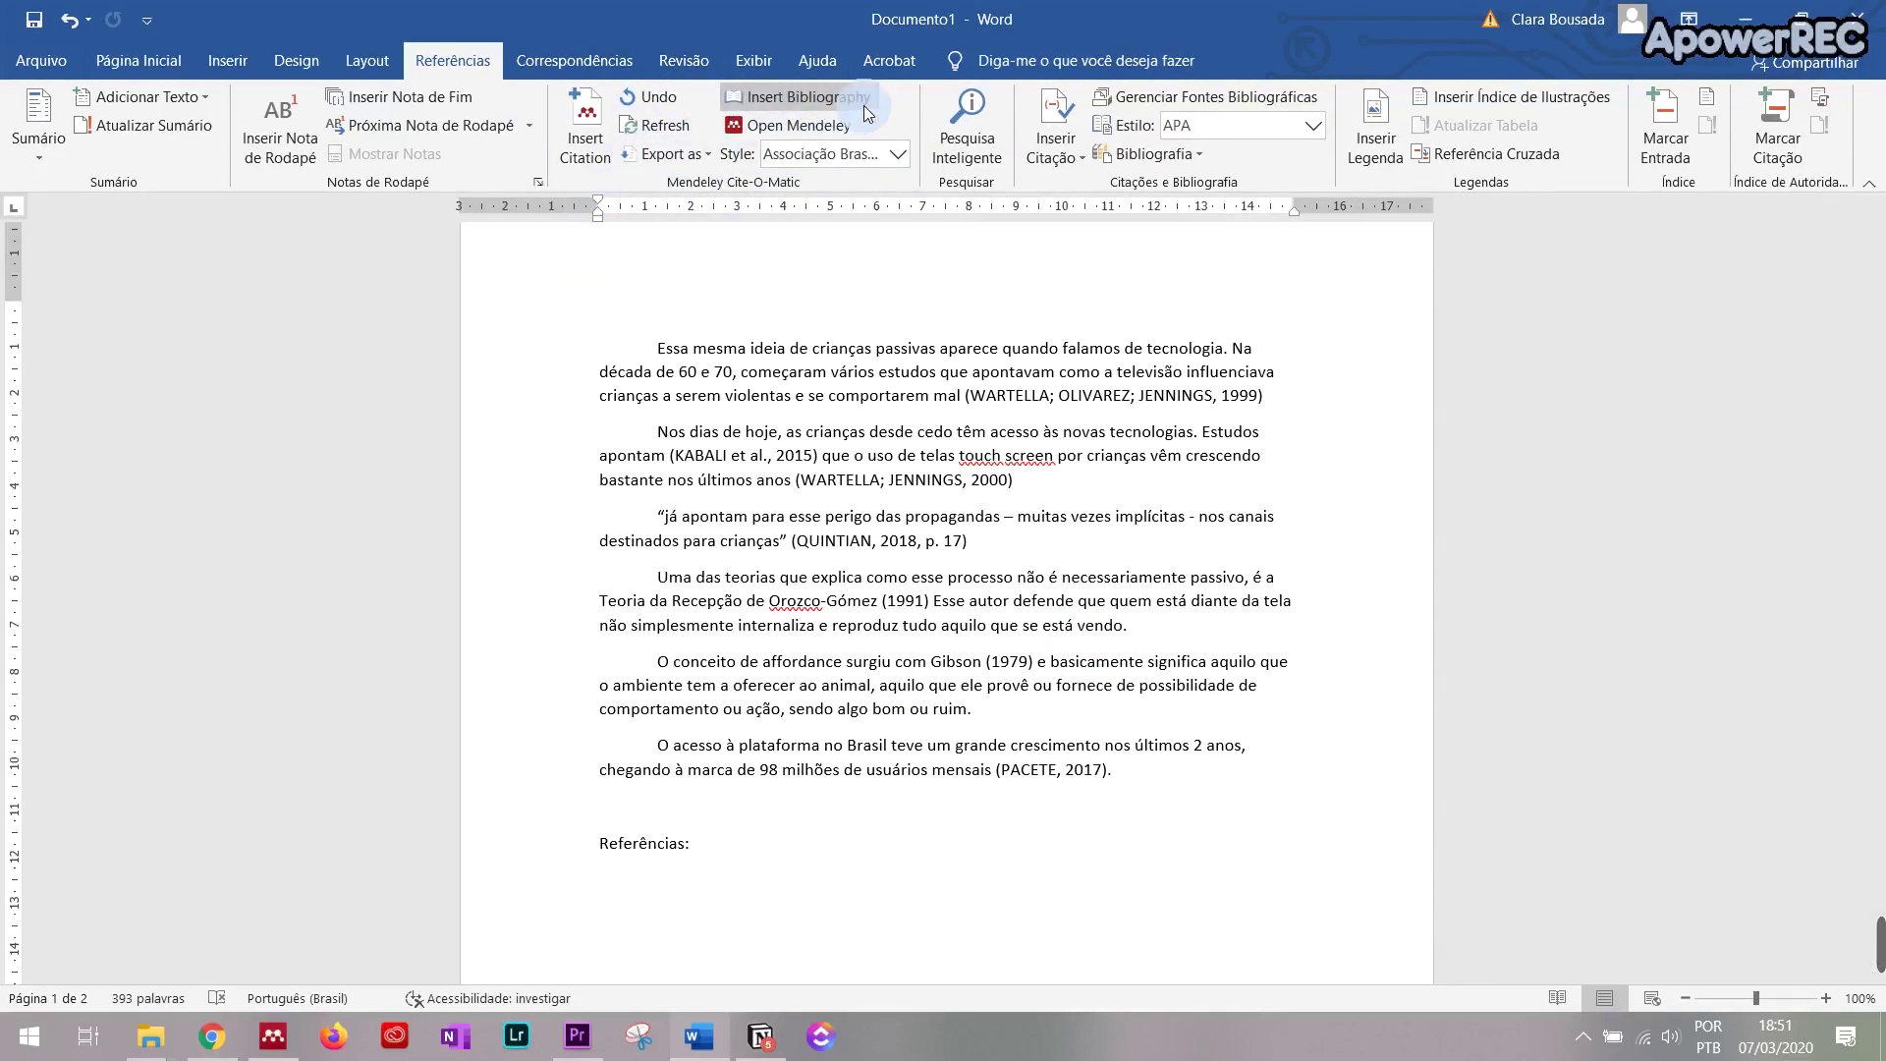
scroll(867, 254, "down", 2)
left_click(809, 97)
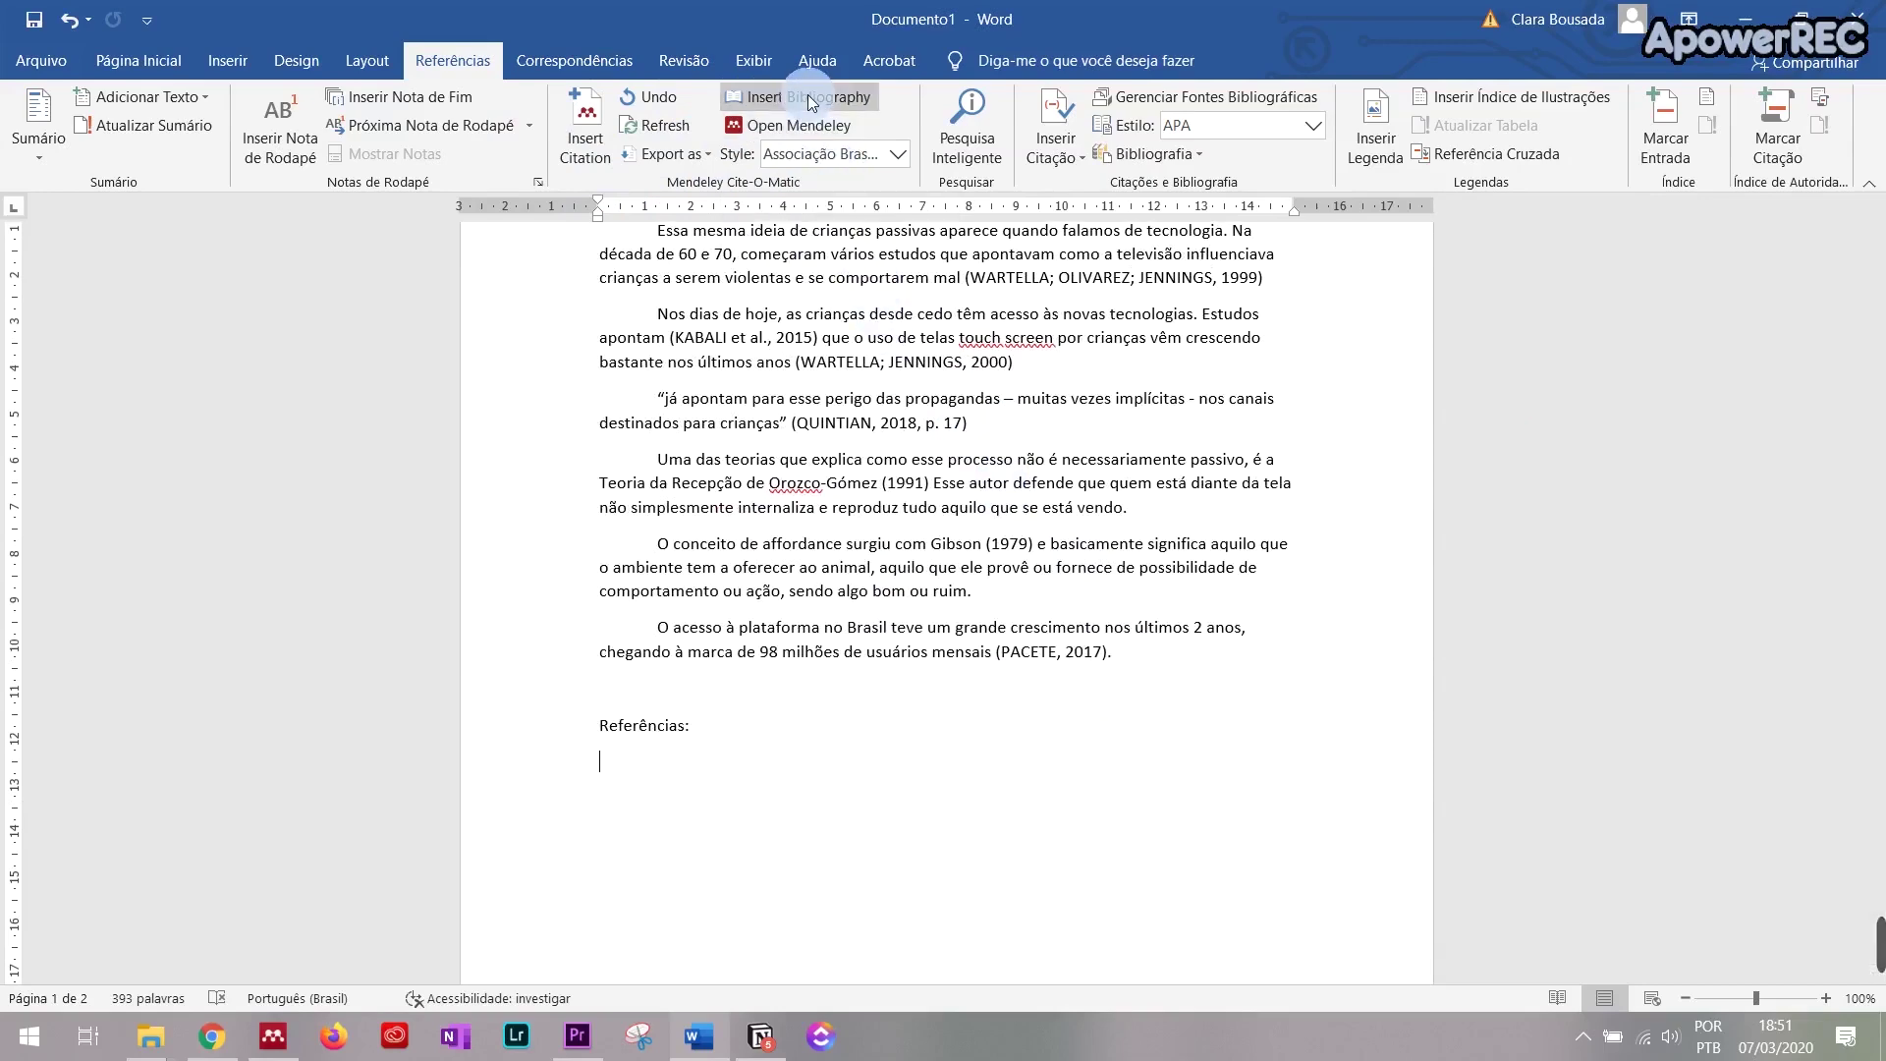
scroll(1045, 444, "down", 2)
scroll(1045, 444, "down", 3)
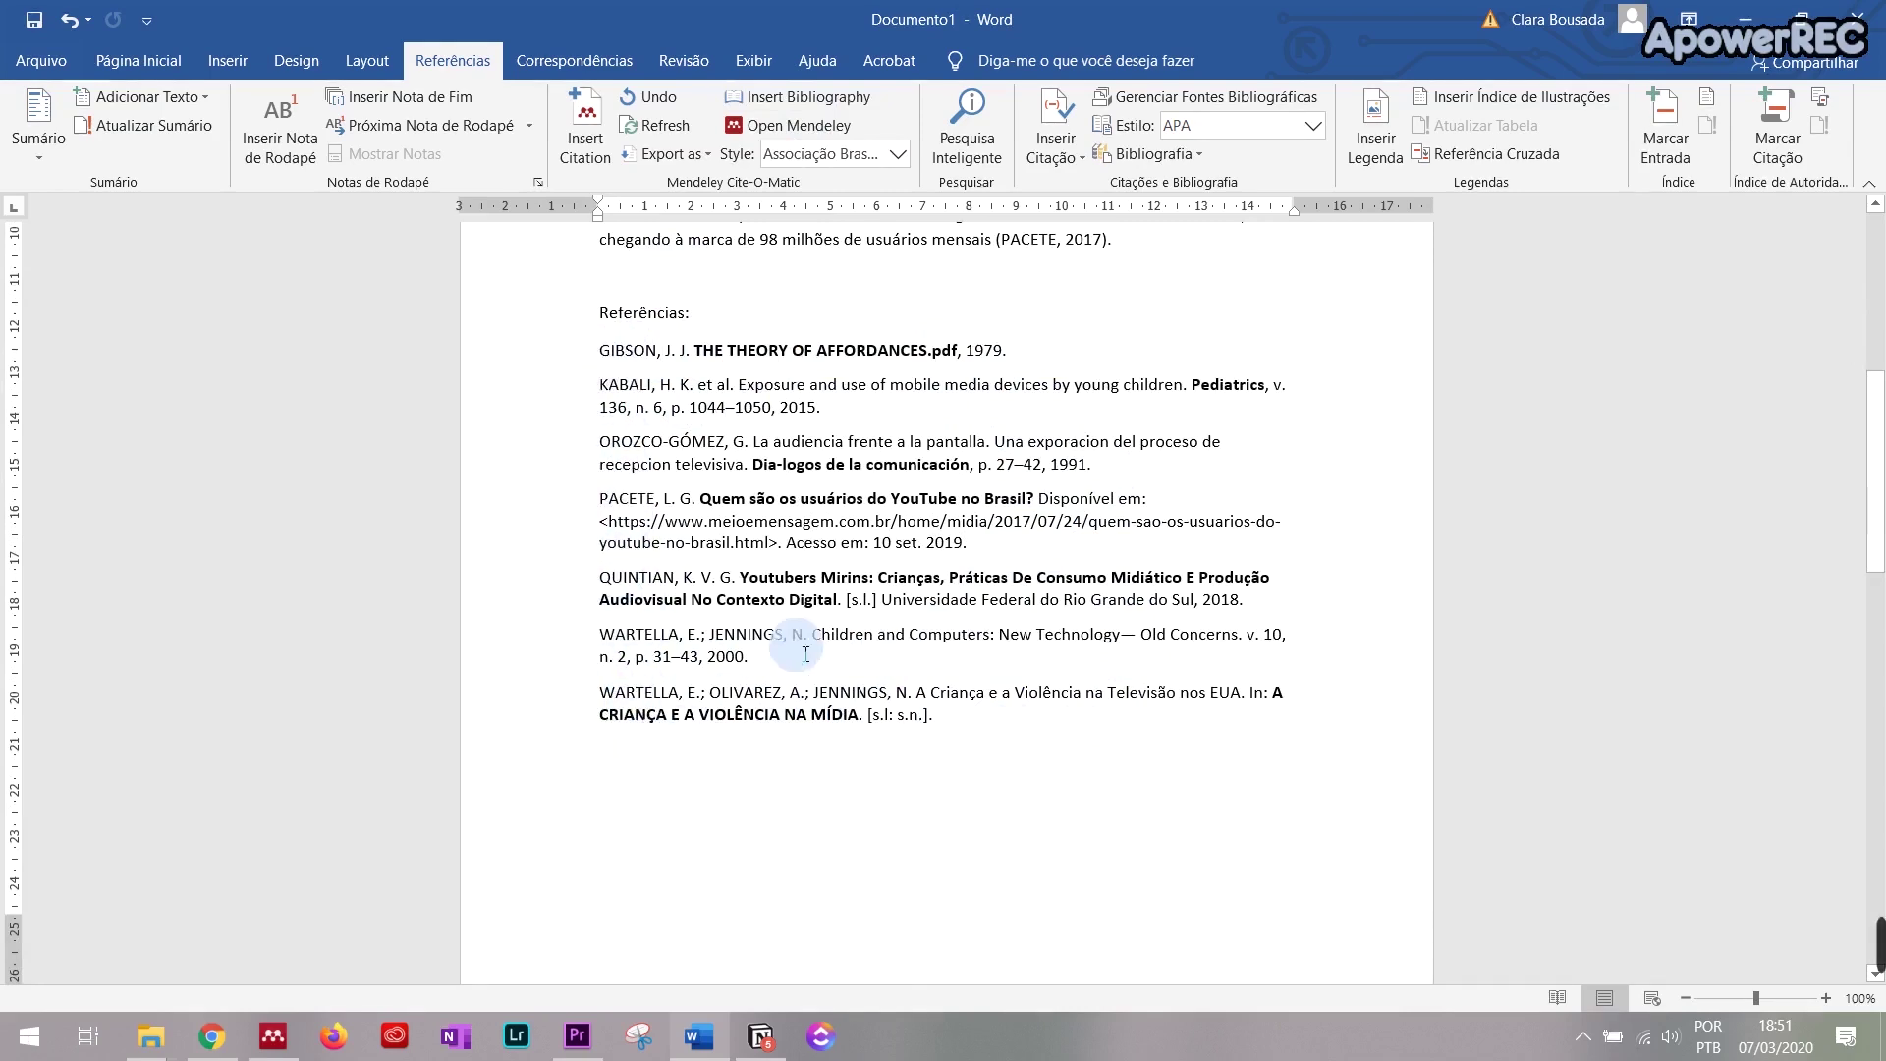
key("ctrl+shift+End")
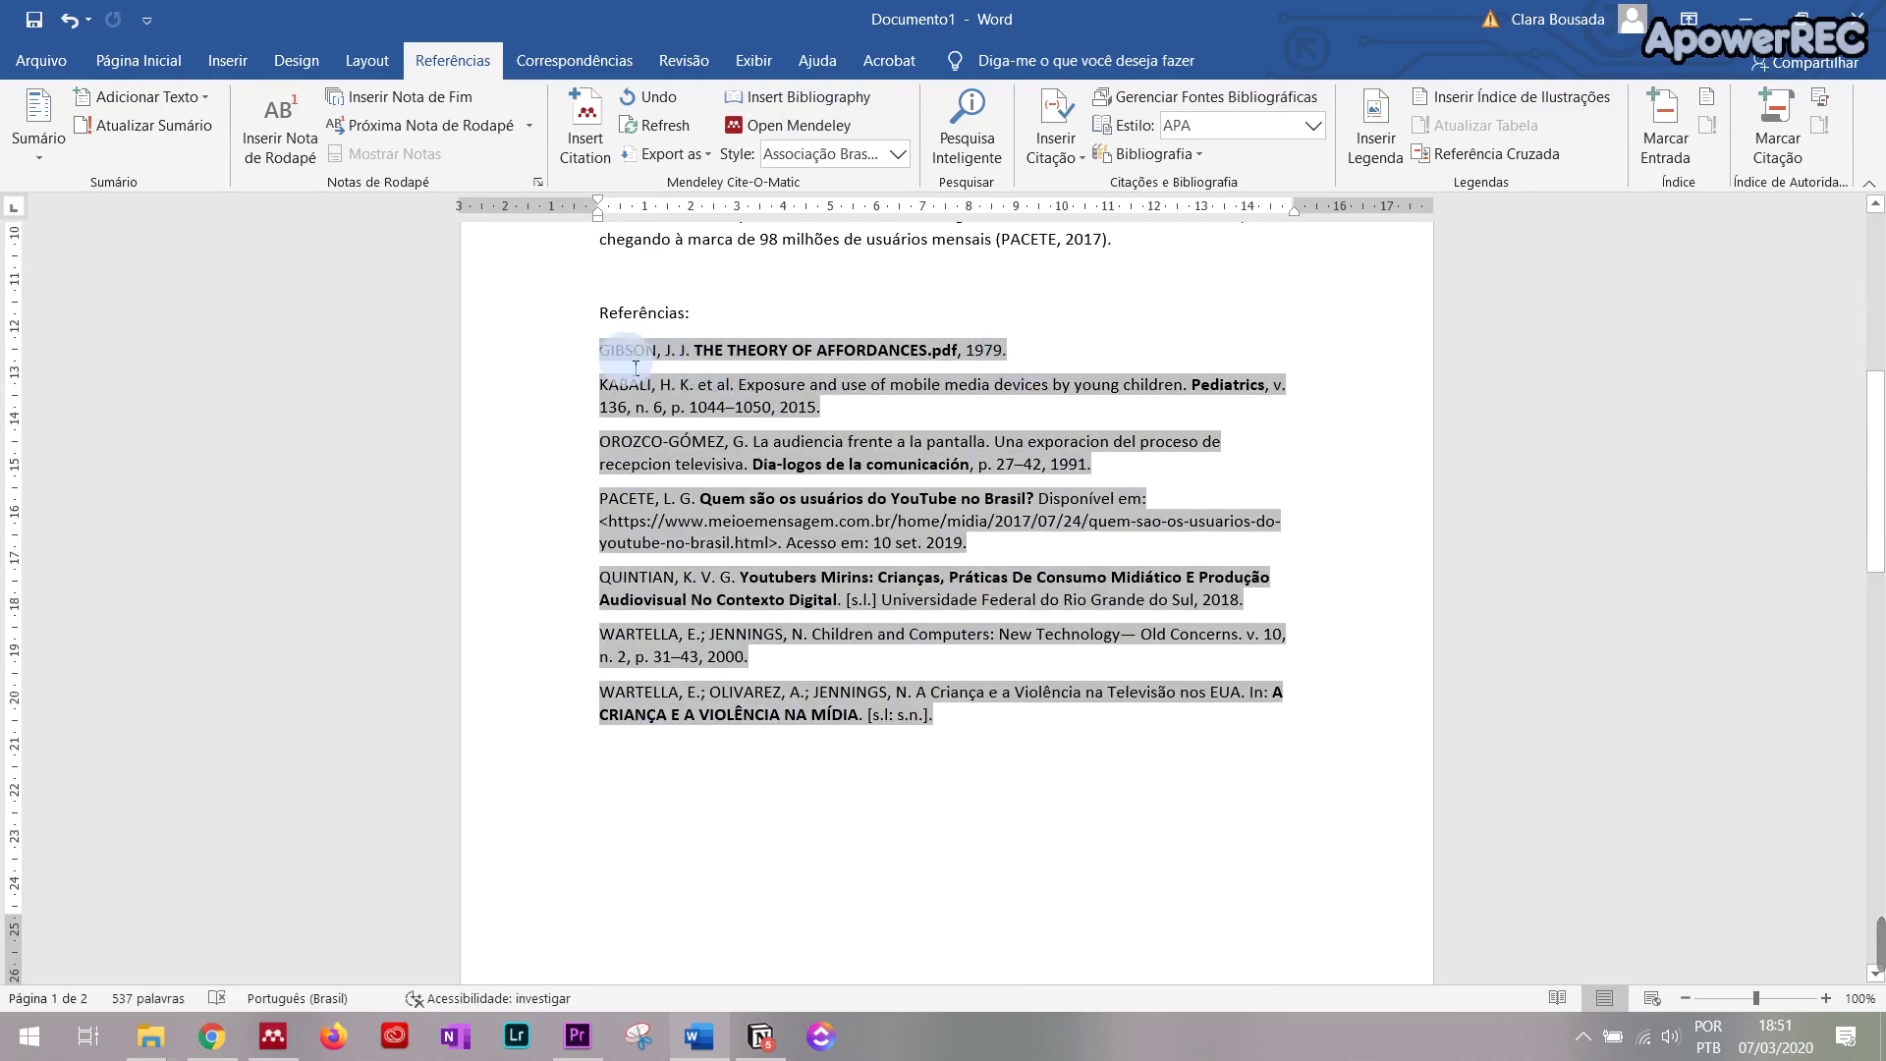
left_click_drag(998, 563, 583, 509)
left_click_drag(1060, 501, 1132, 508)
left_click_drag(796, 545, 996, 550)
left_click(1011, 566)
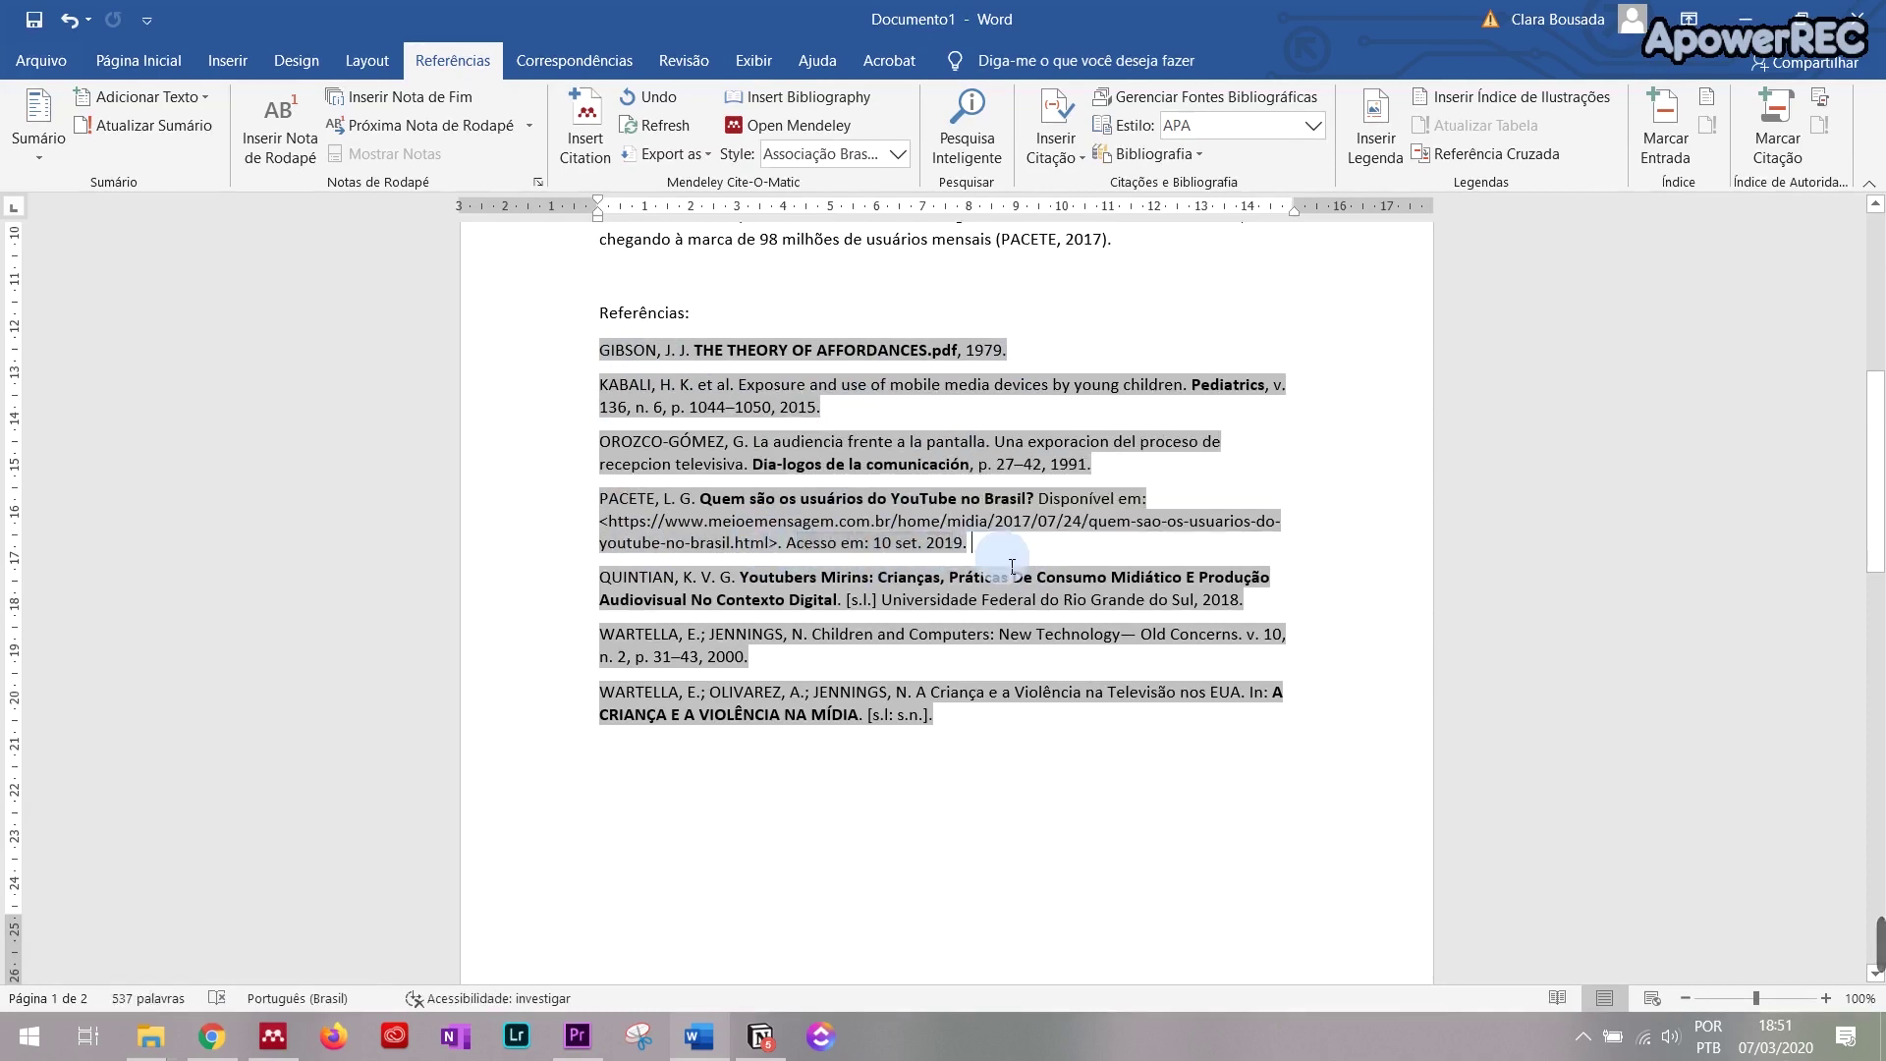
left_click(1084, 753)
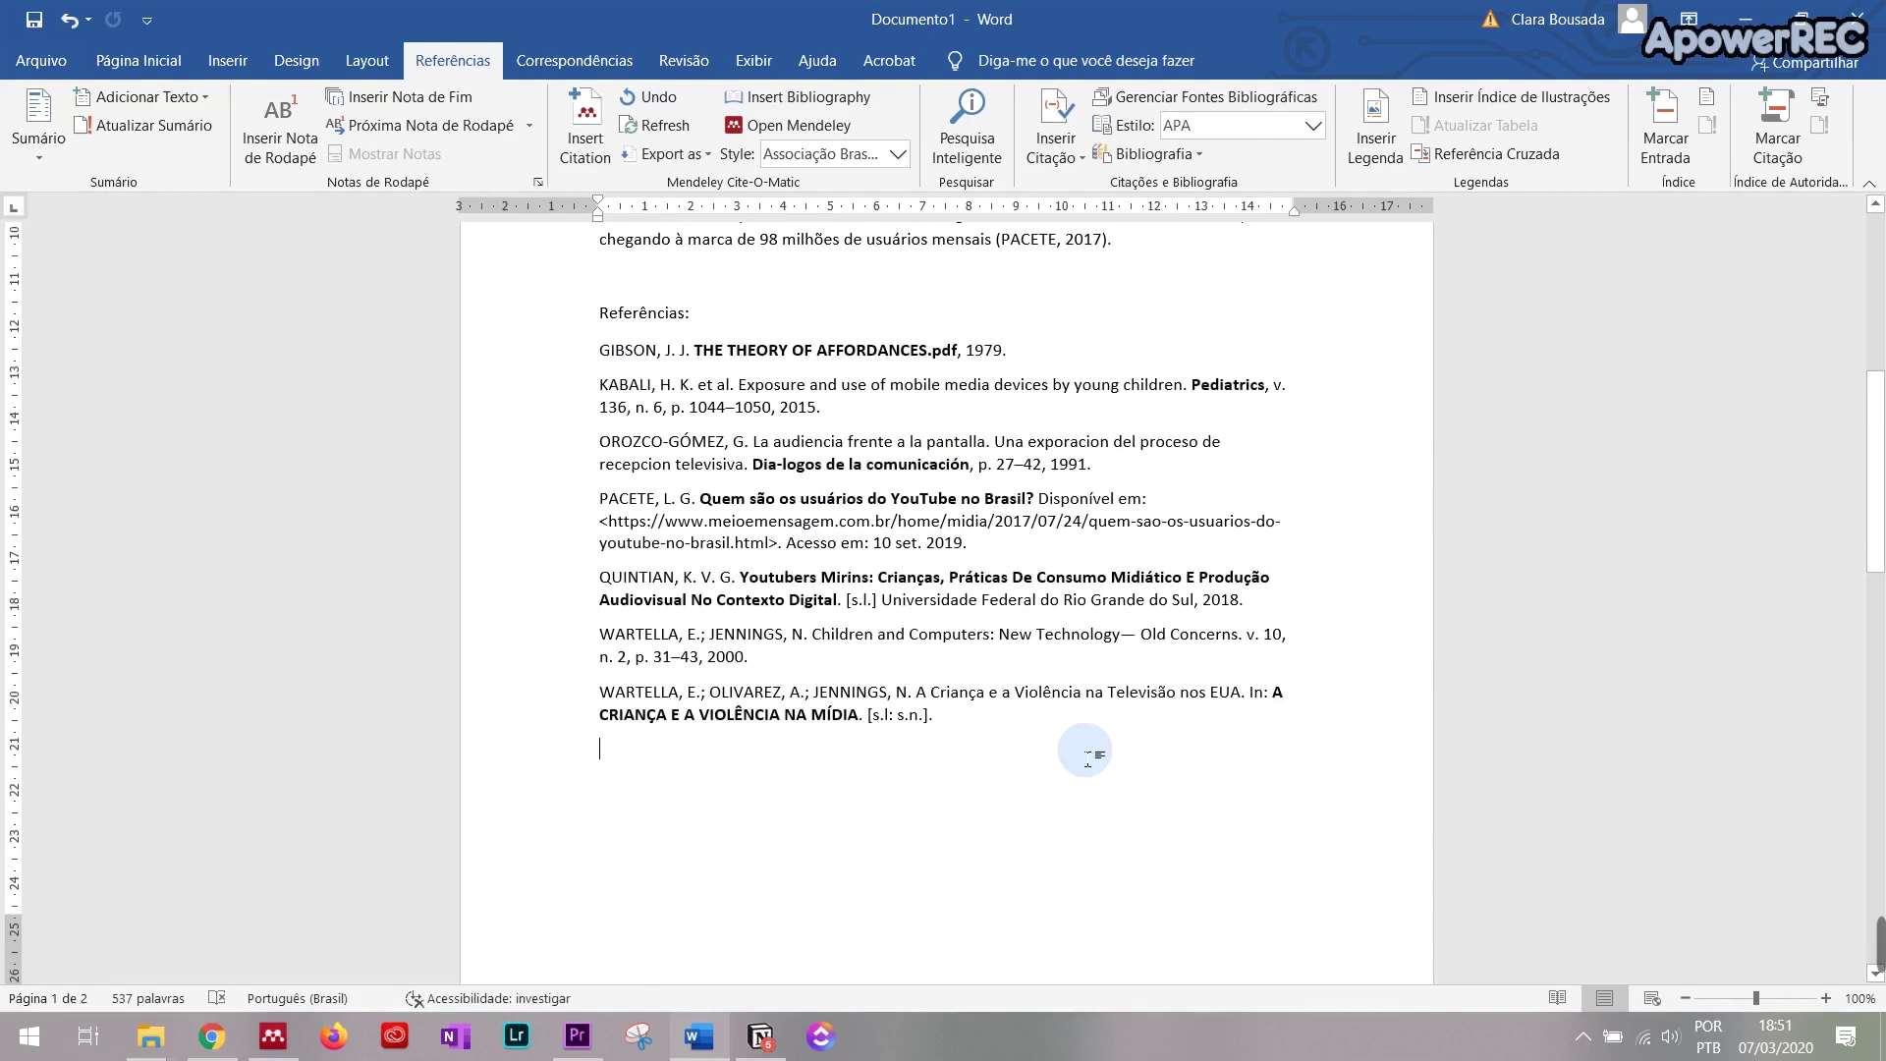
Step: Insert an empty line between the "Referências:" heading and the first bibliography entry
scroll(1088, 764, "up", 2)
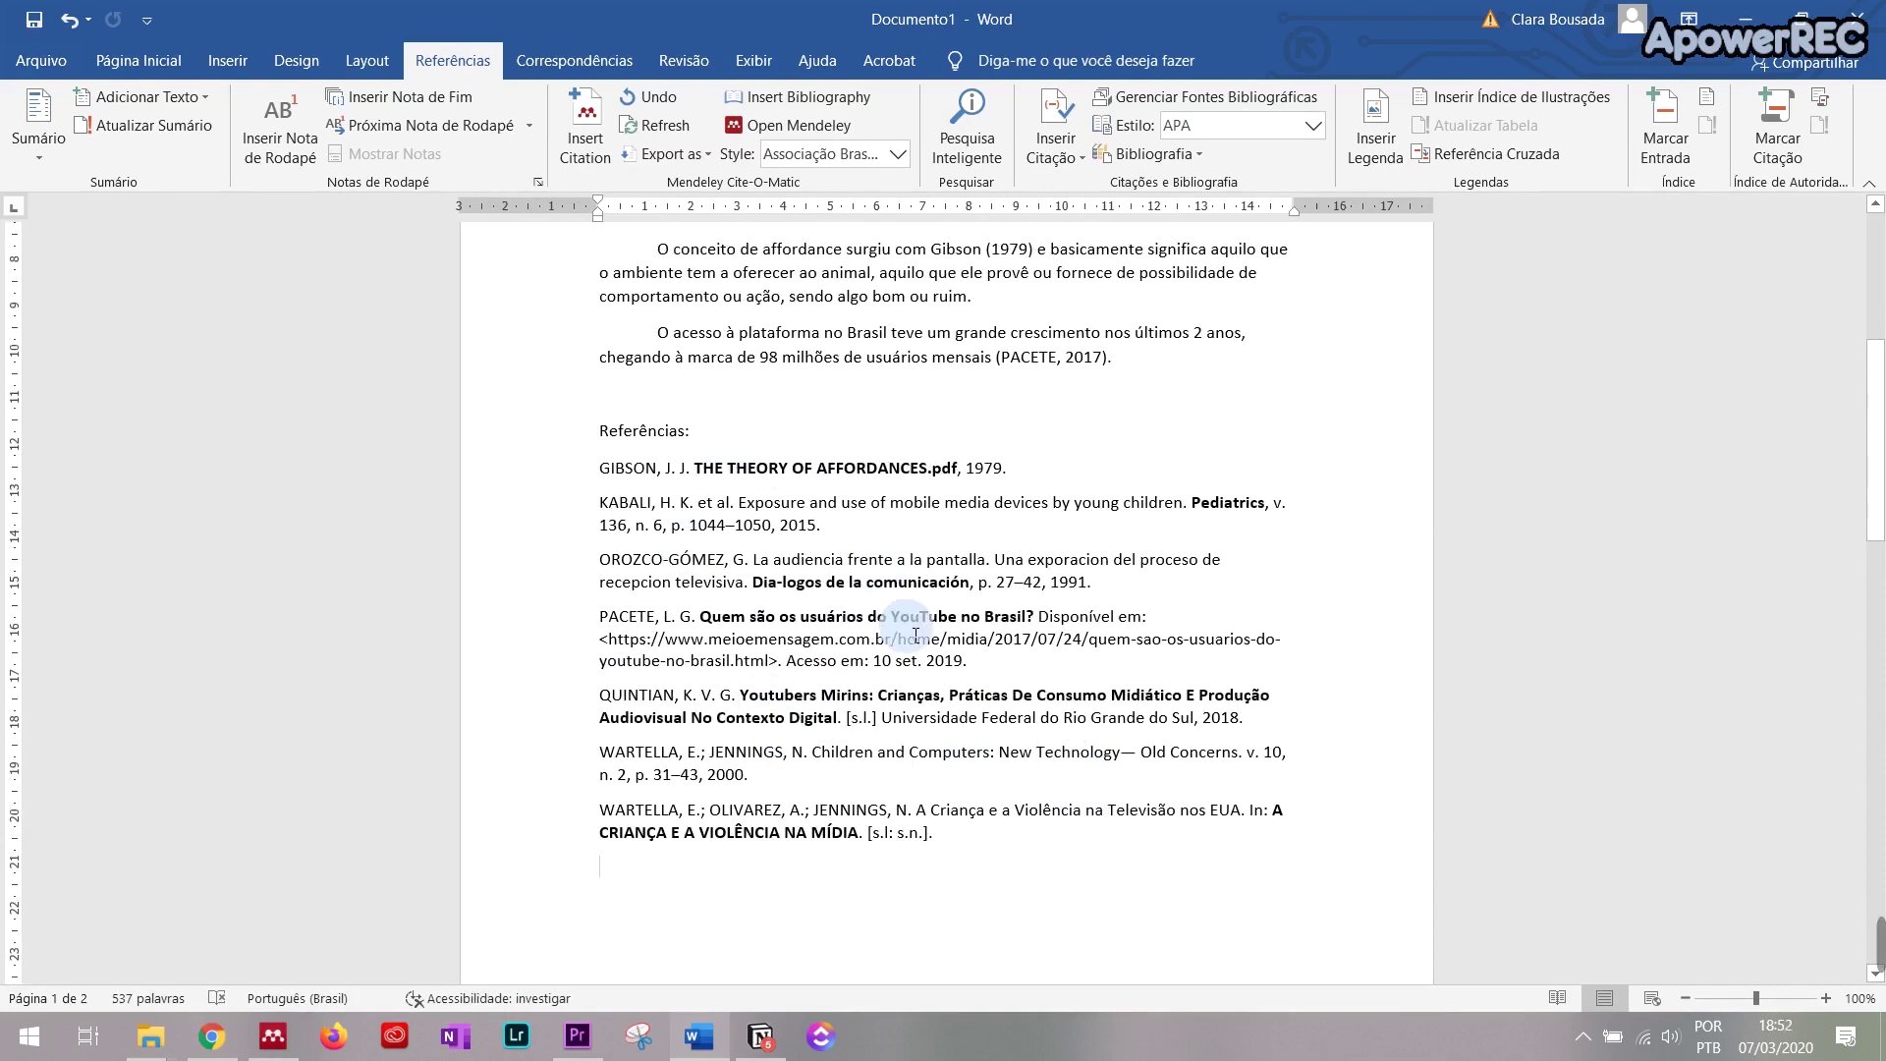
left_click_drag(808, 431, 933, 864)
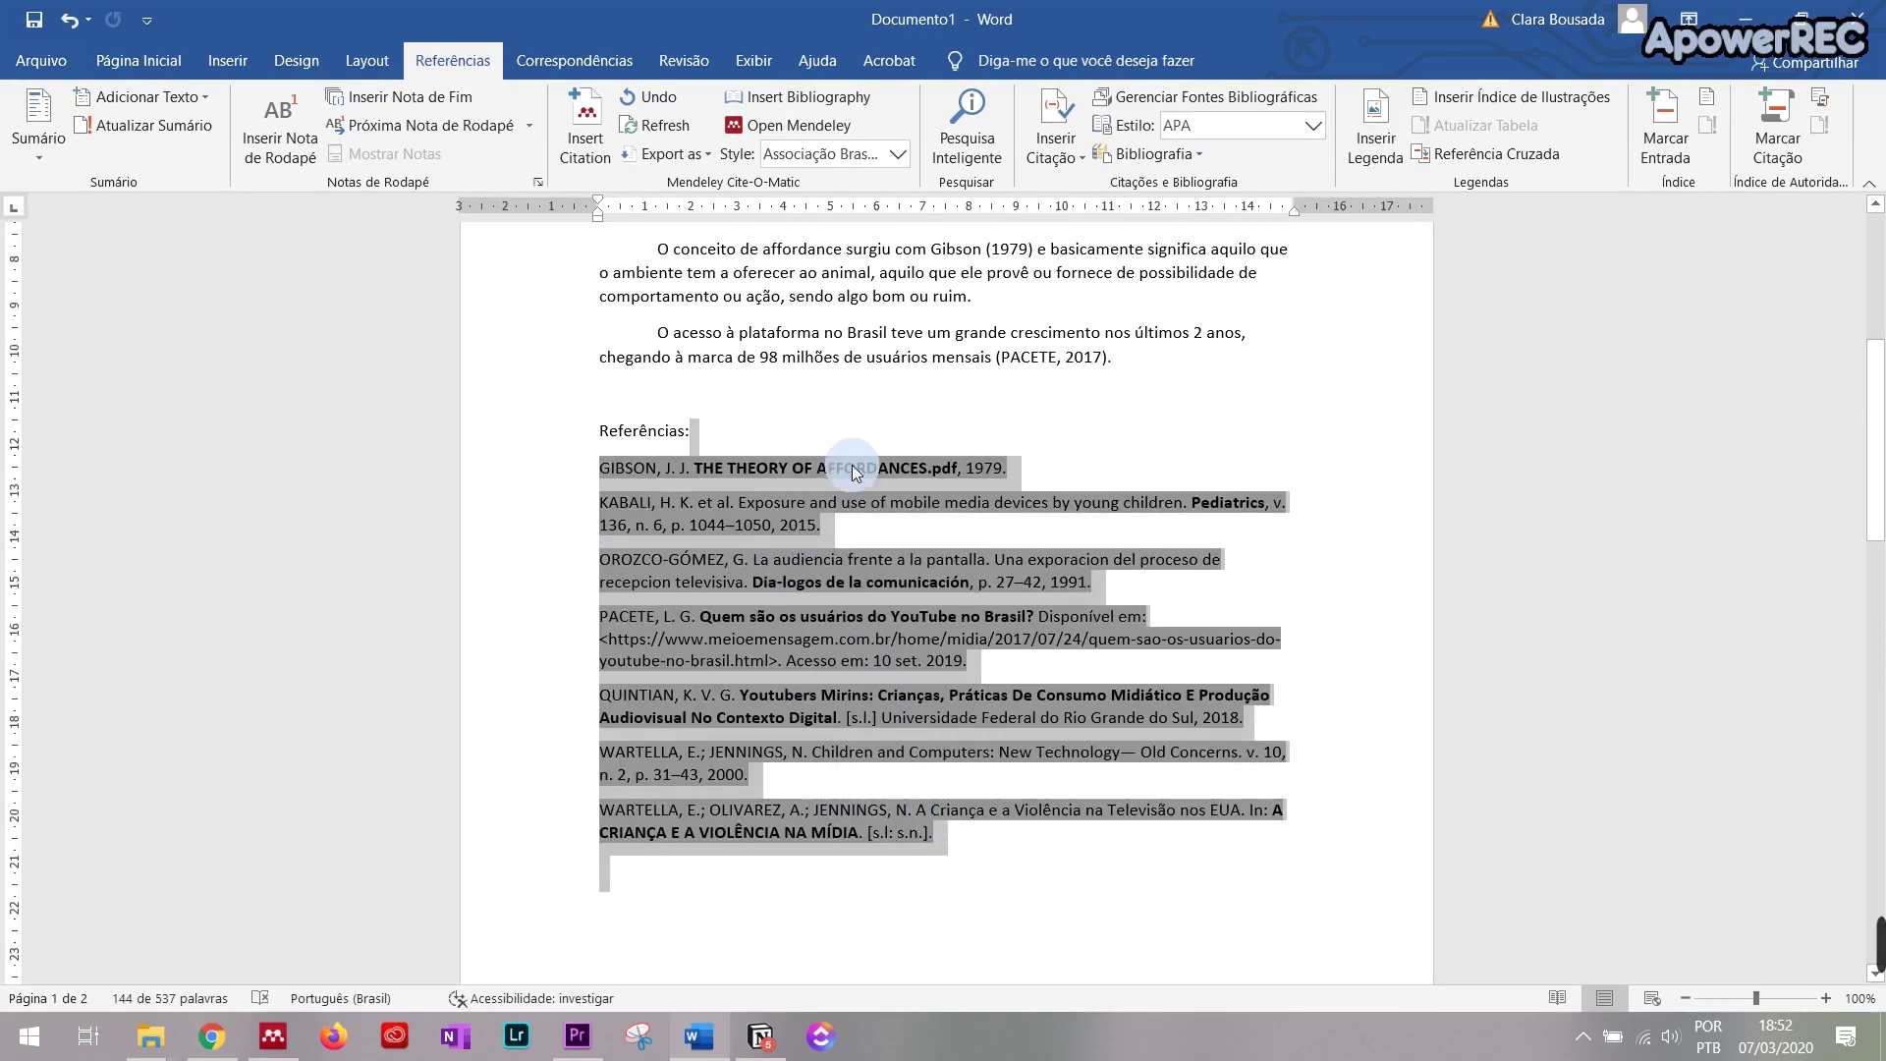
left_click(826, 424)
key("Return")
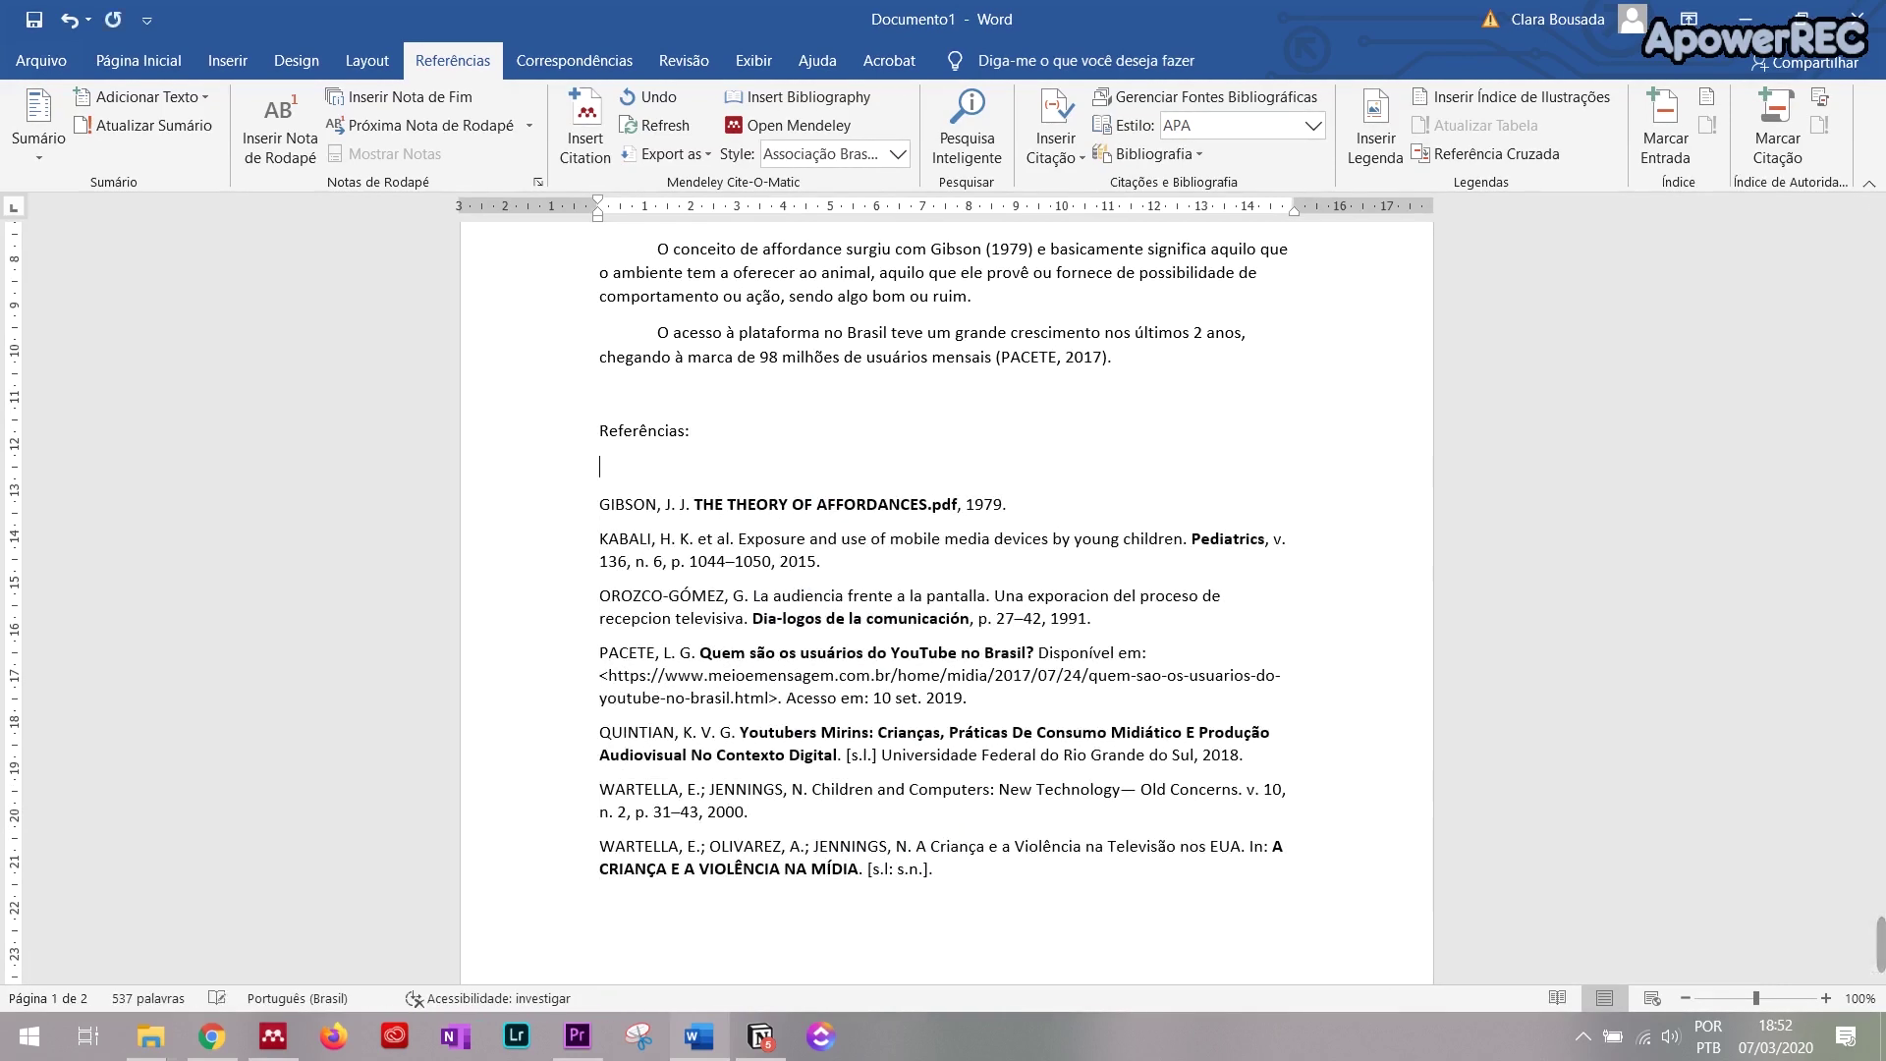
left_click_drag(793, 501, 933, 870)
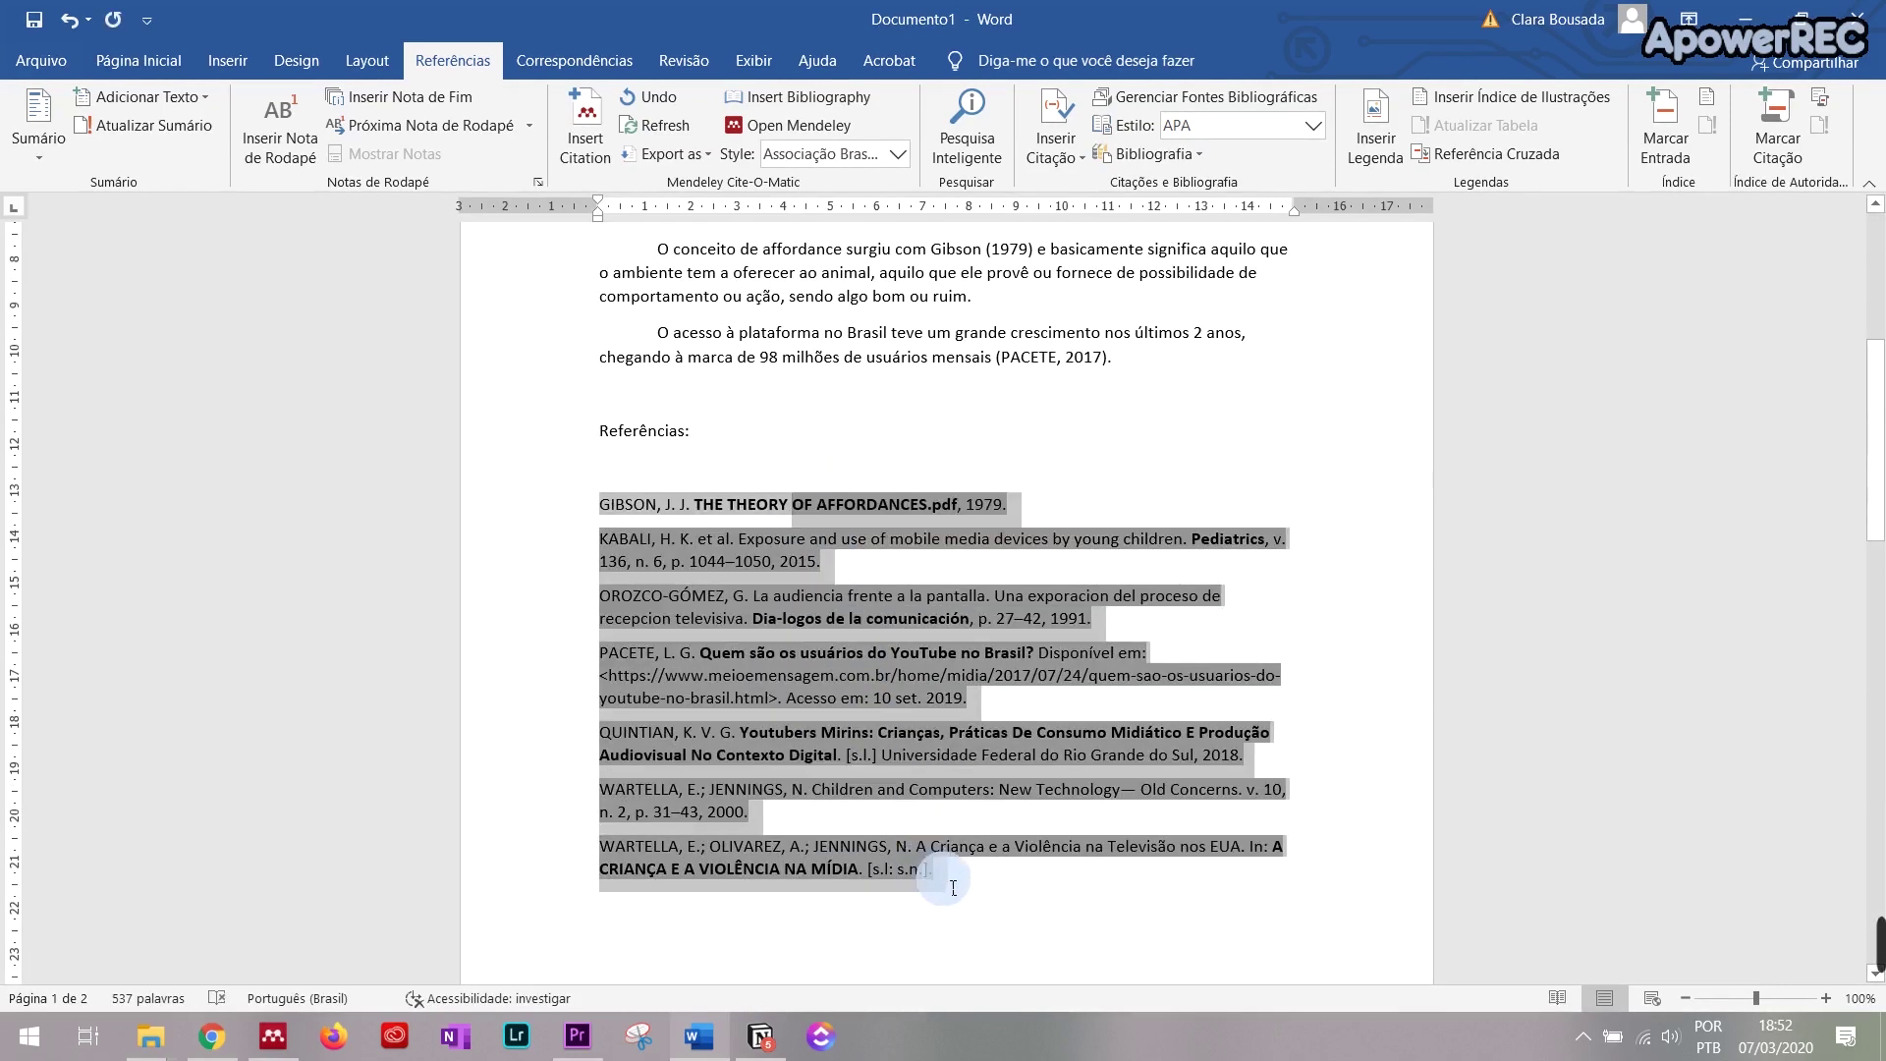
left_click(273, 1036)
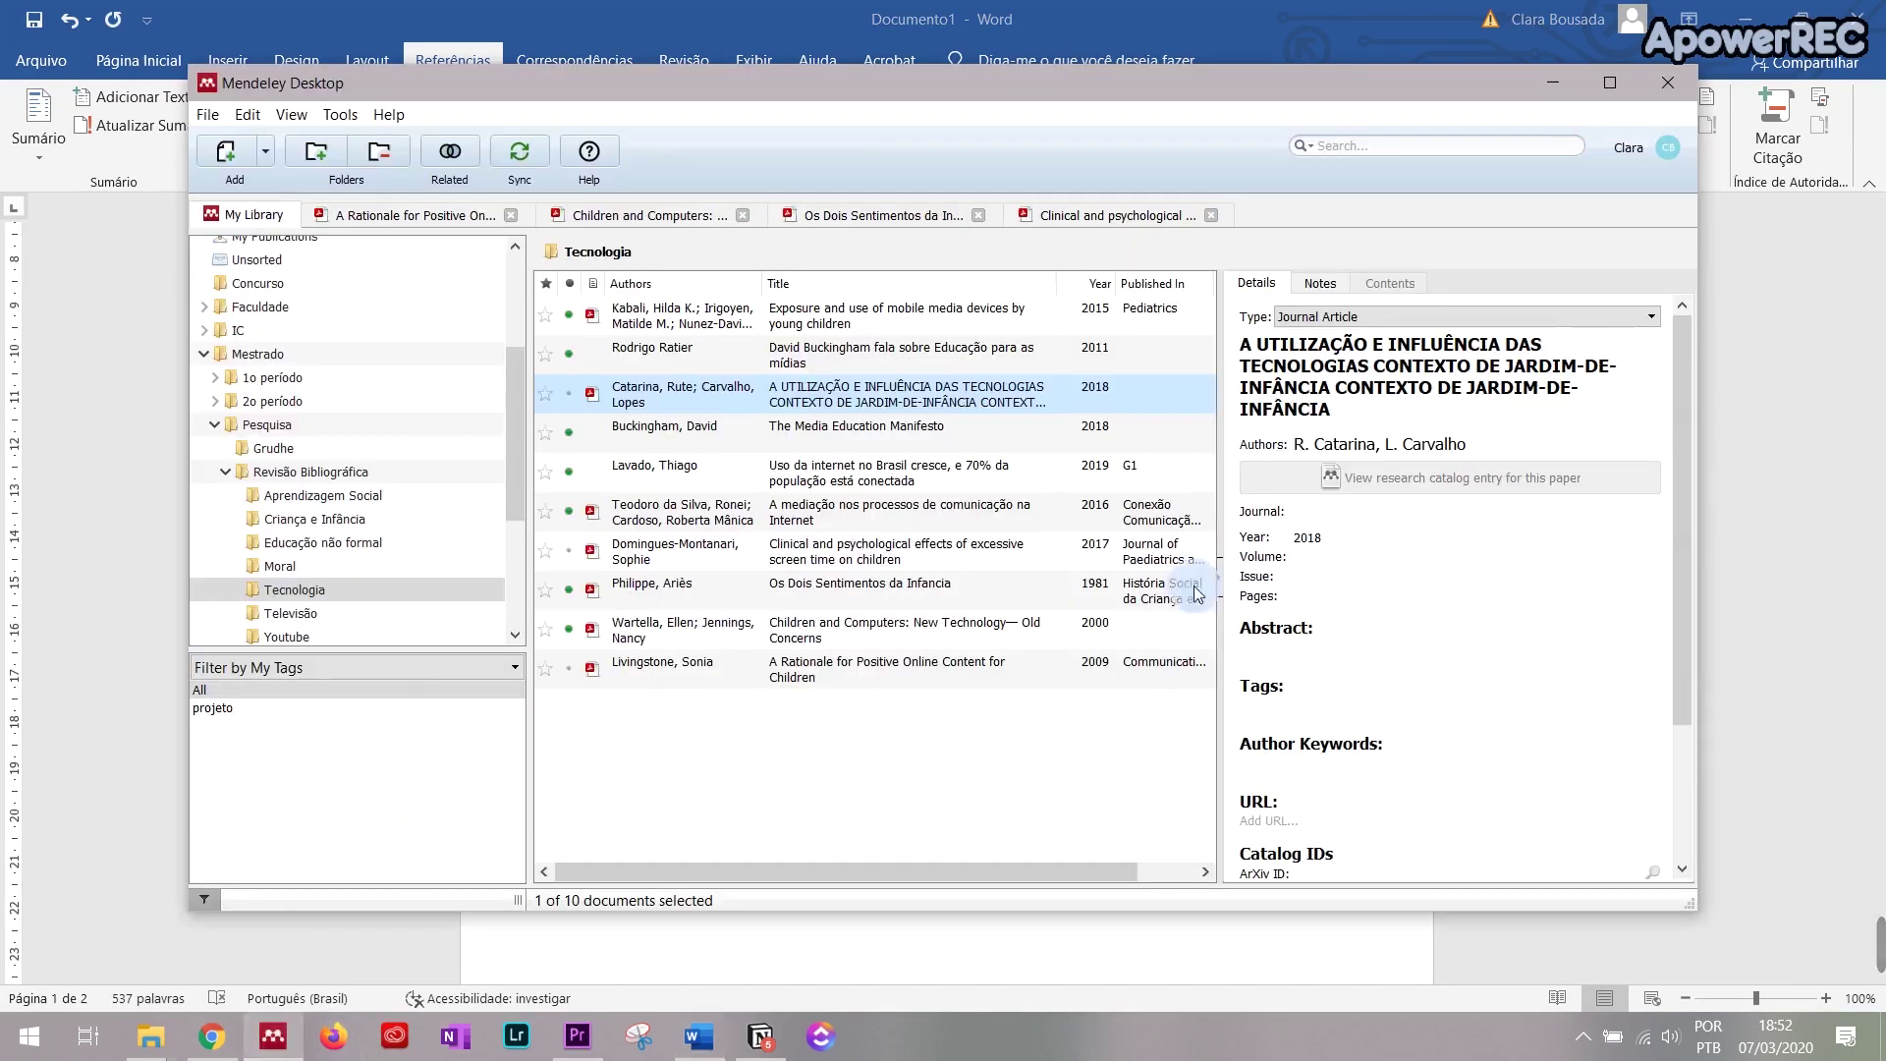
scroll(1394, 599, "down", 3)
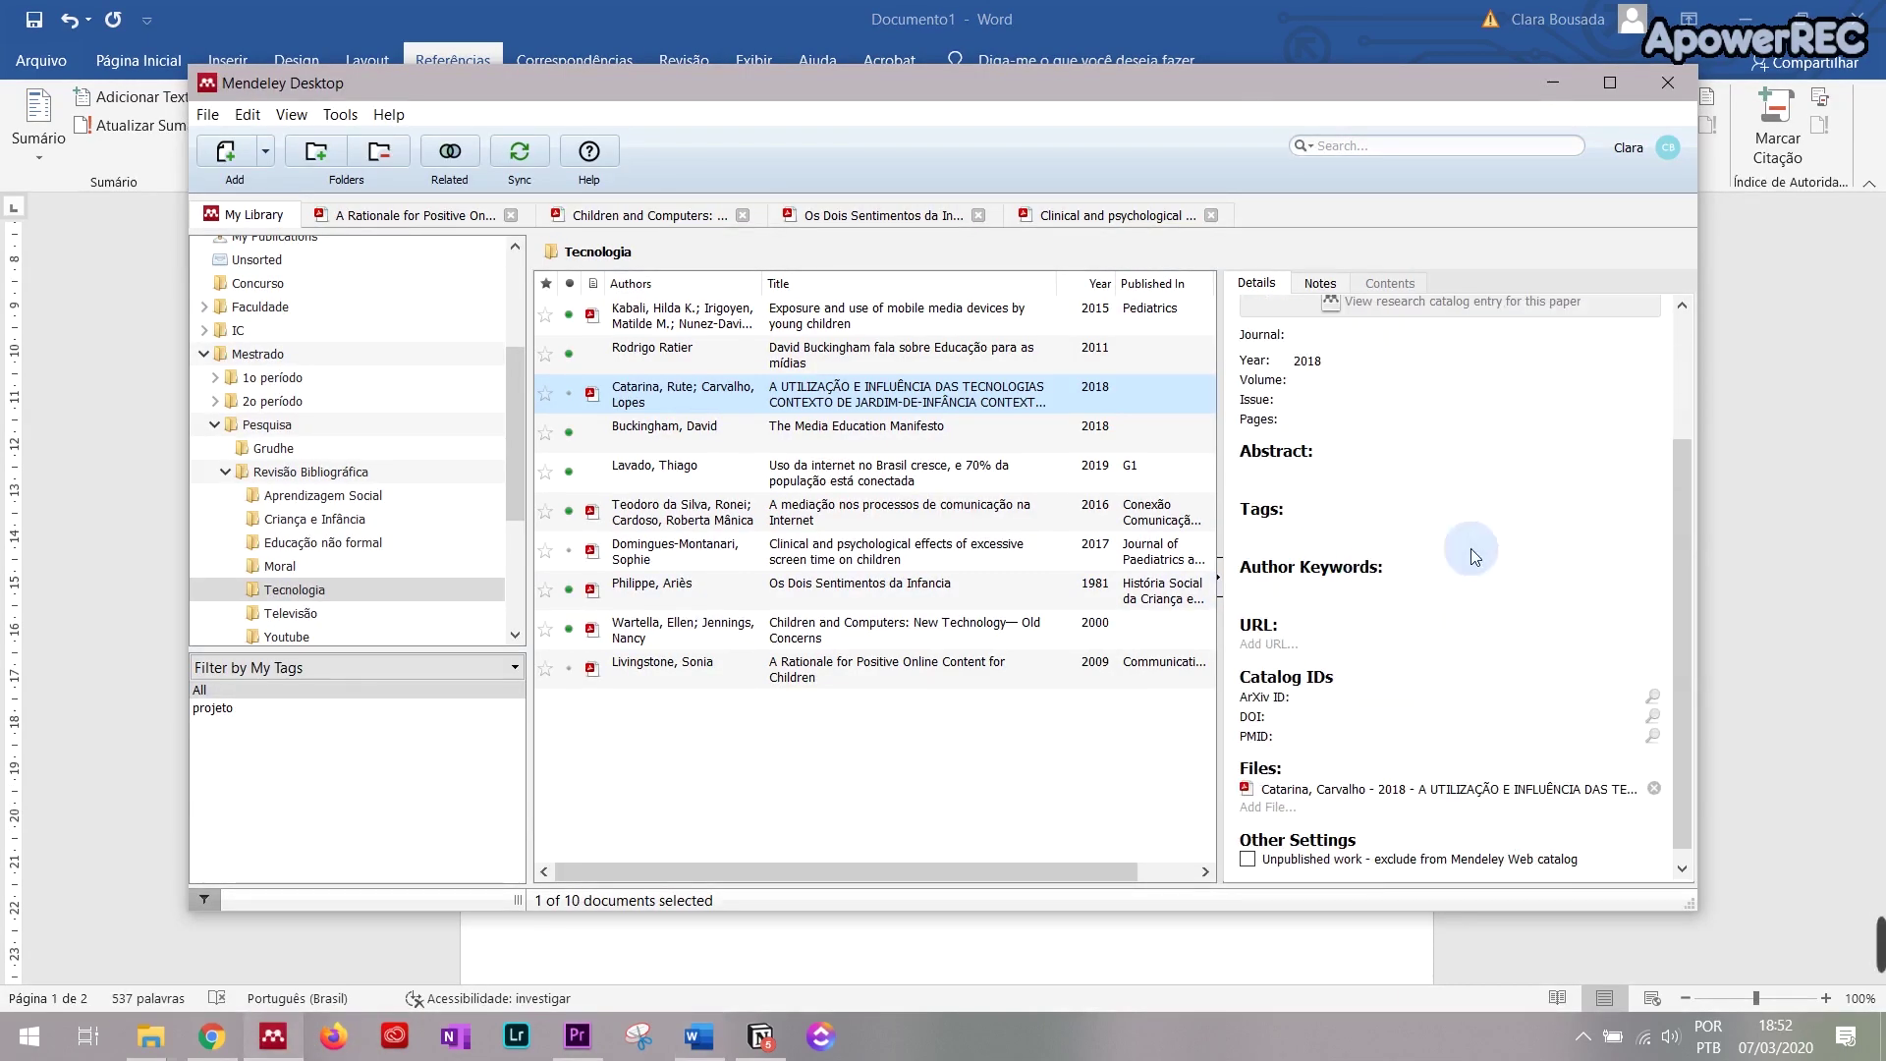
key("alt+Tab")
left_click(998, 522)
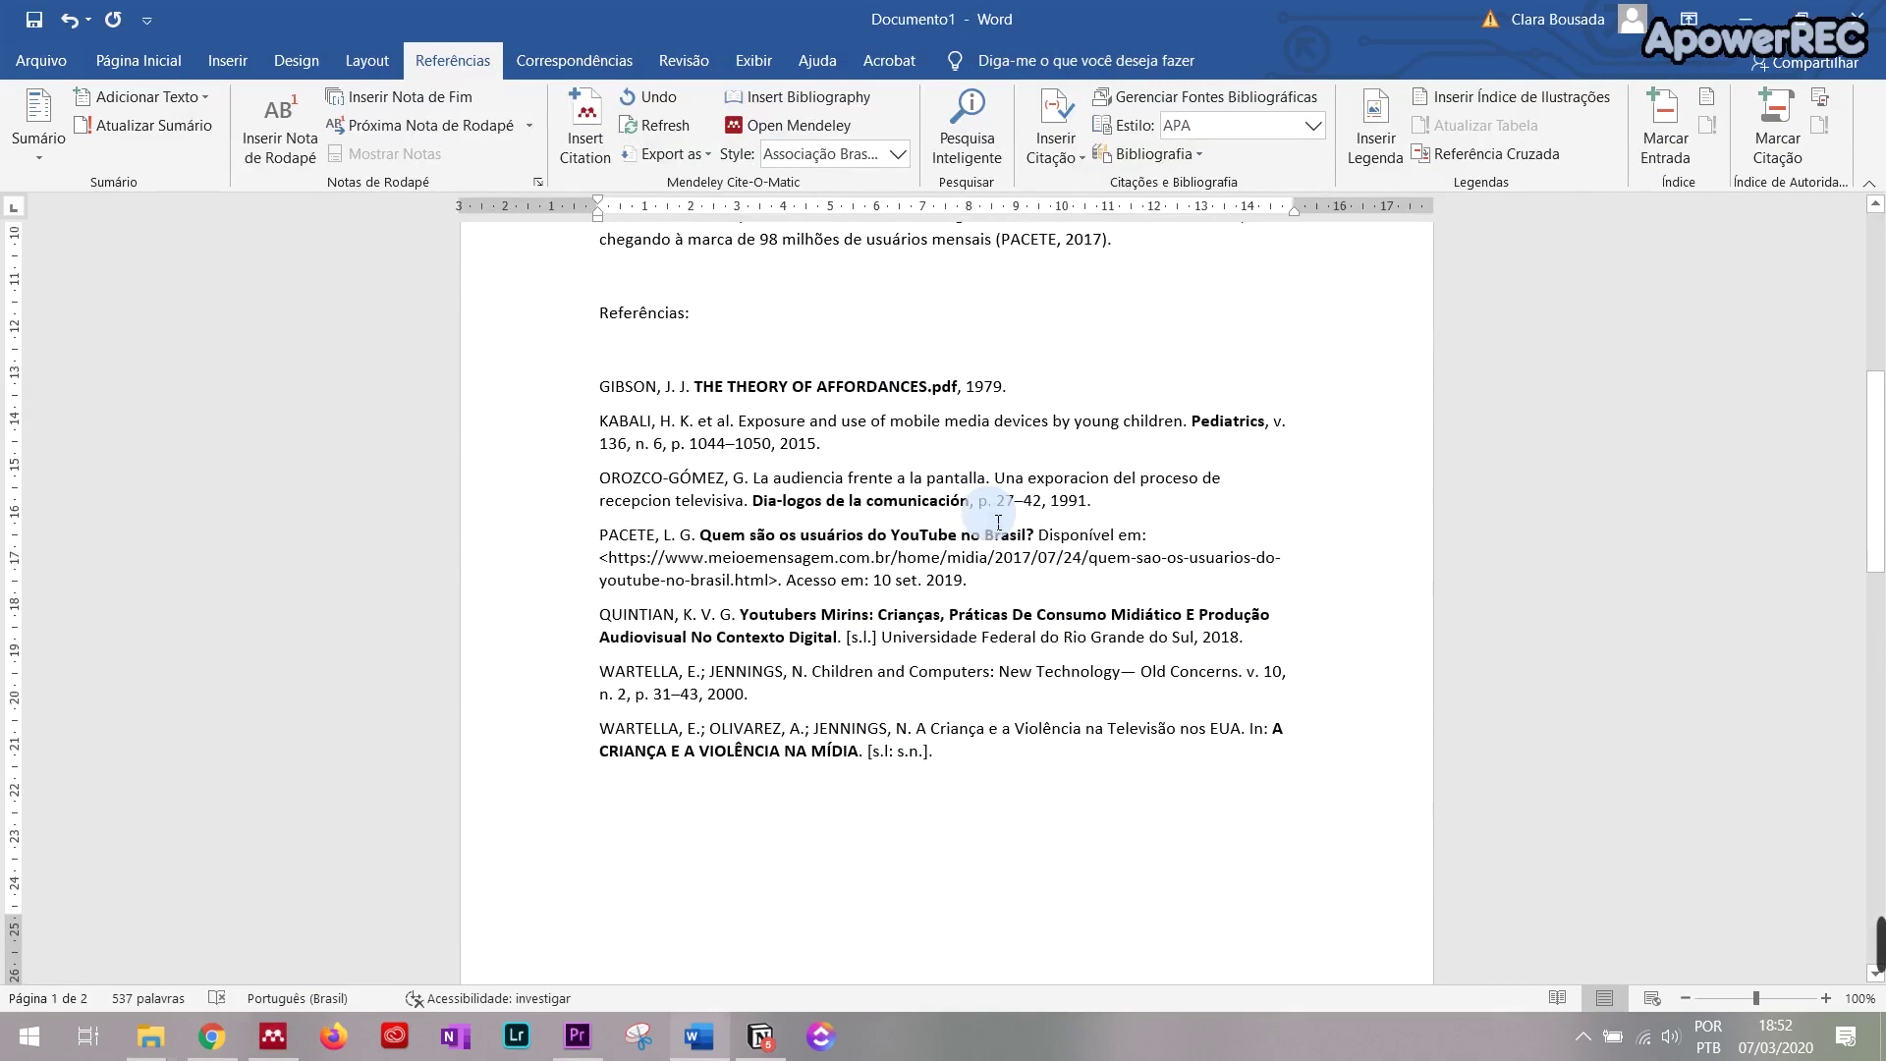
scroll(1016, 553, "up", 4)
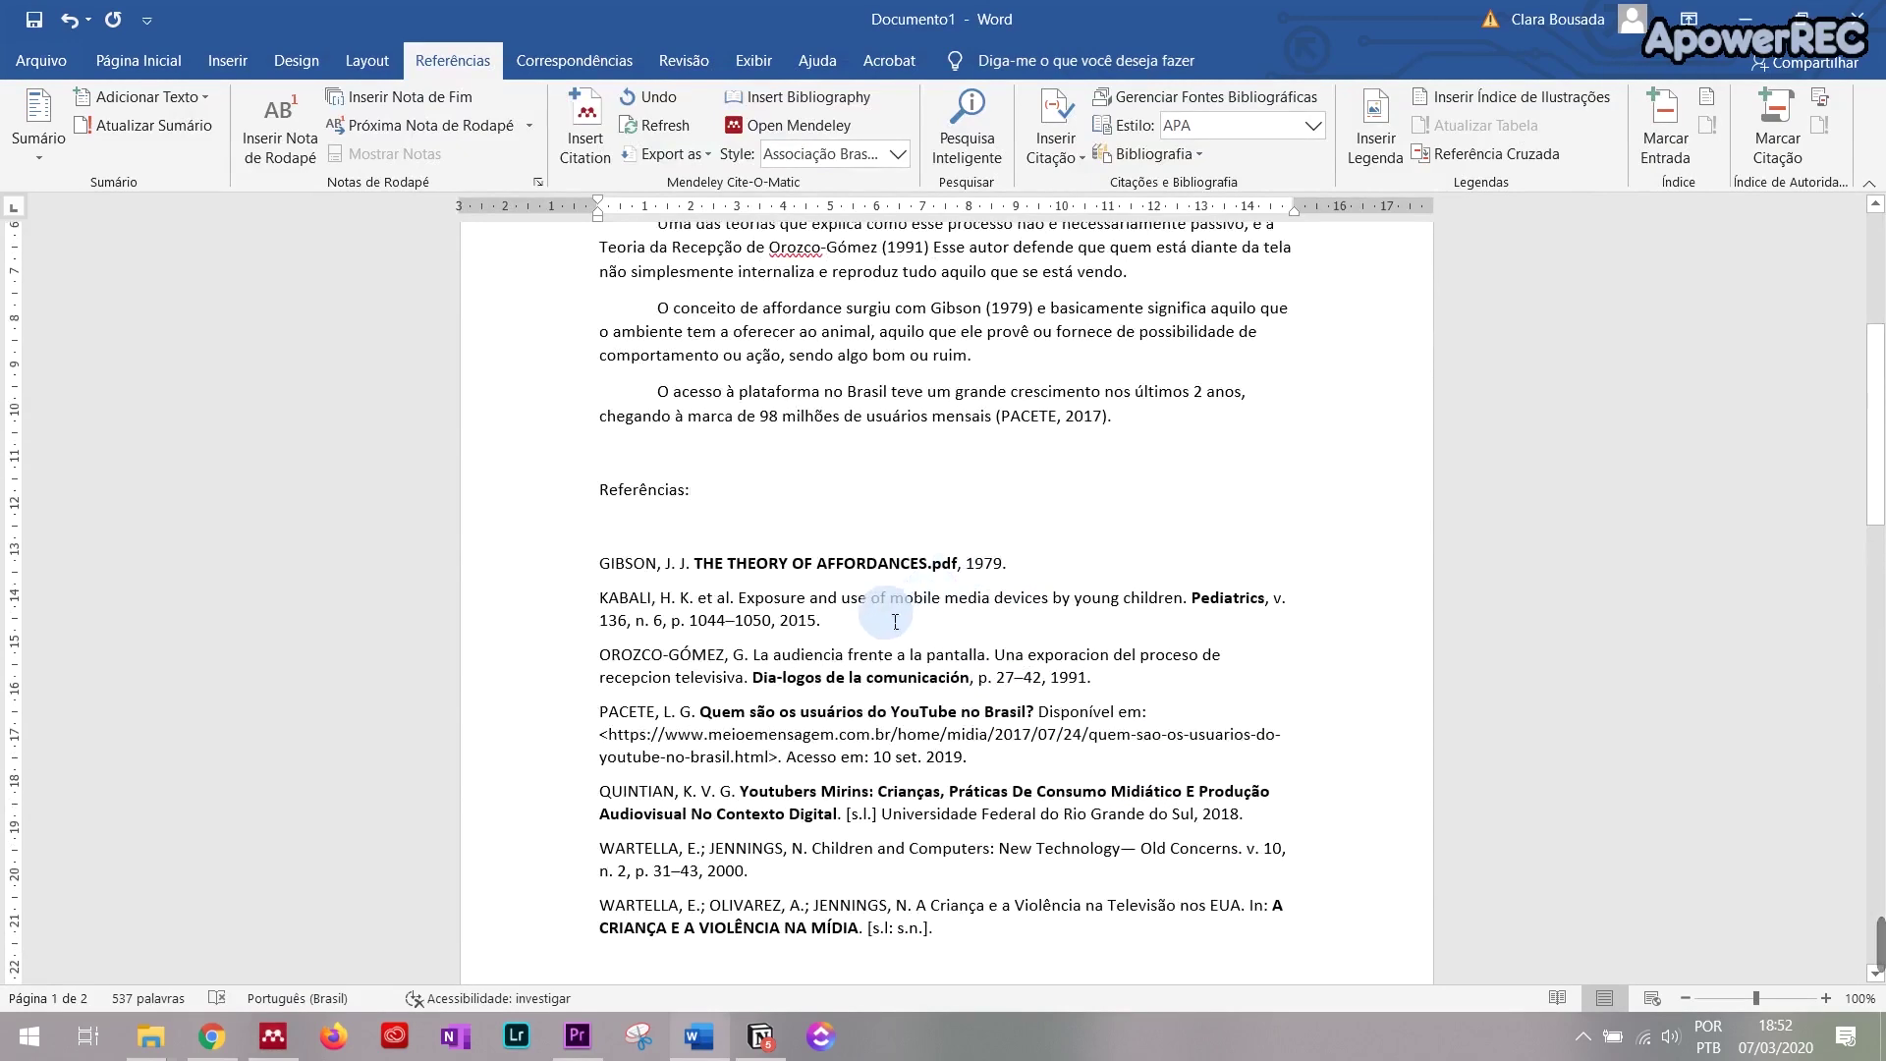
scroll(888, 583, "down", 3)
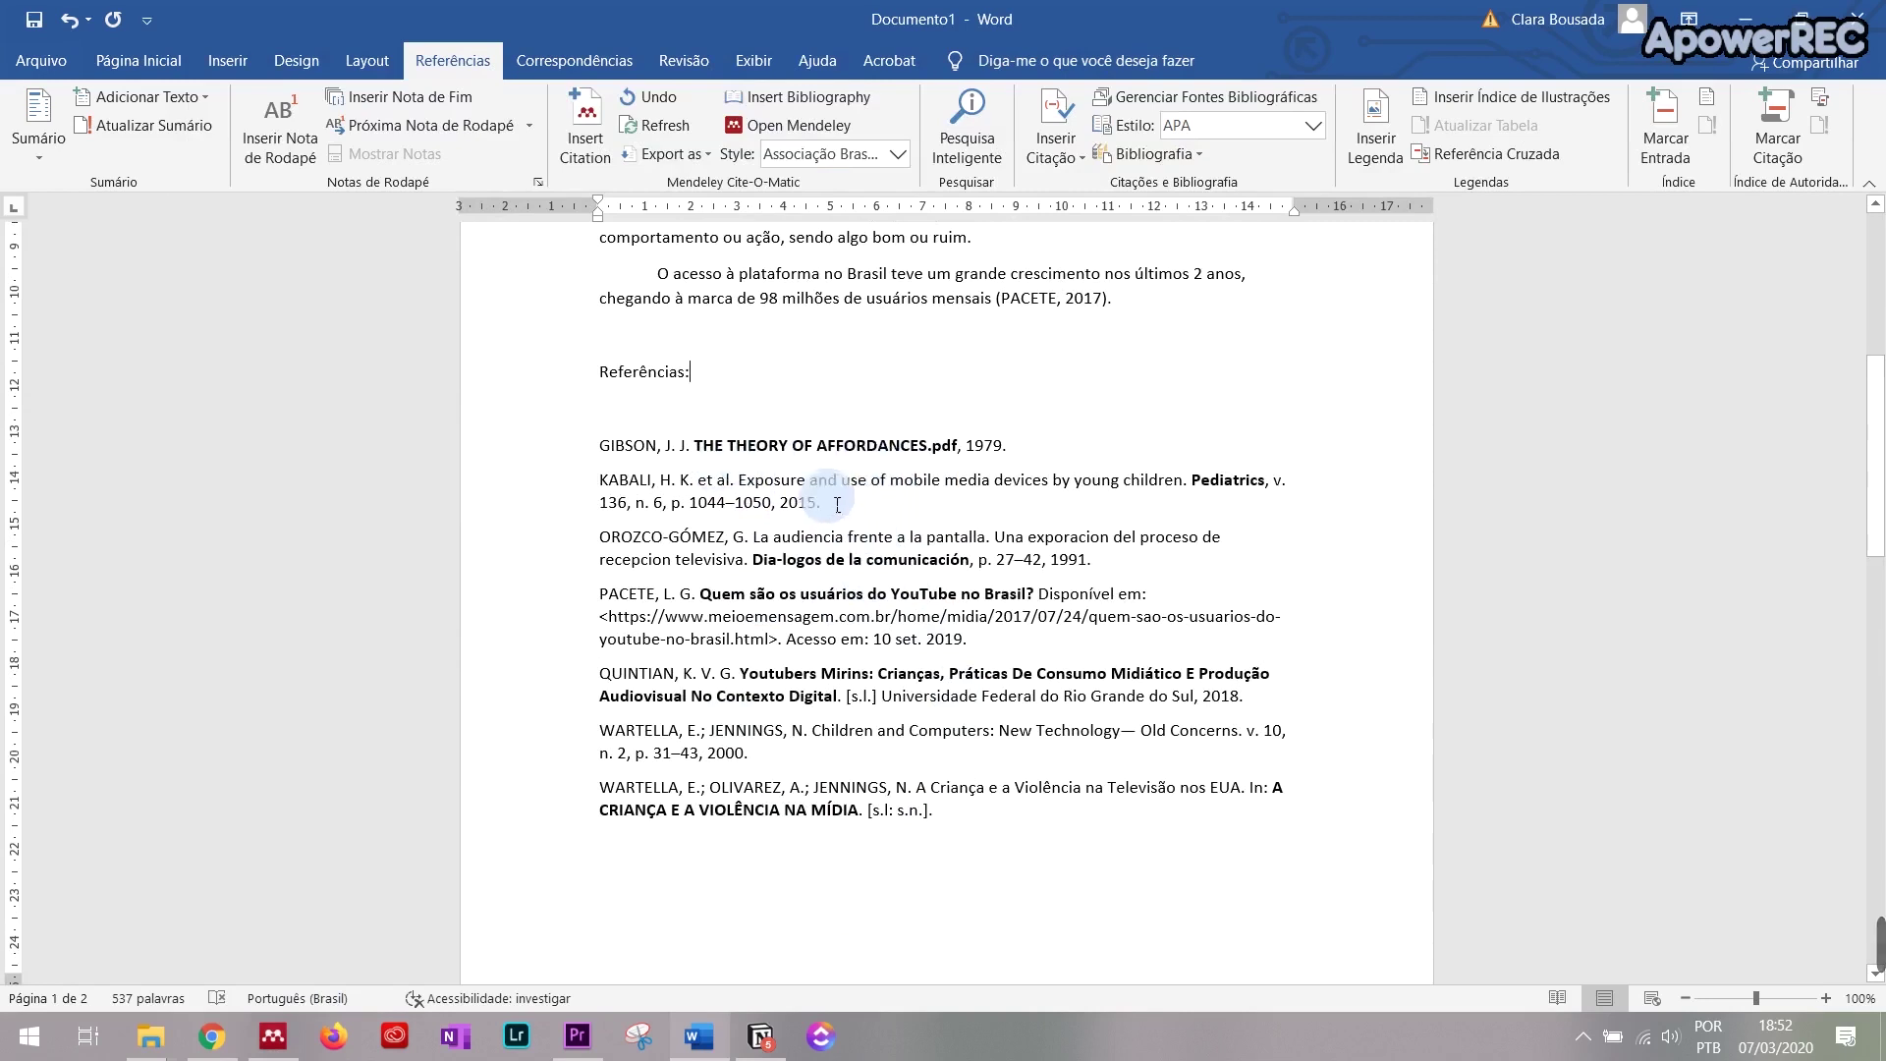
left_click(605, 481)
left_click(1029, 877)
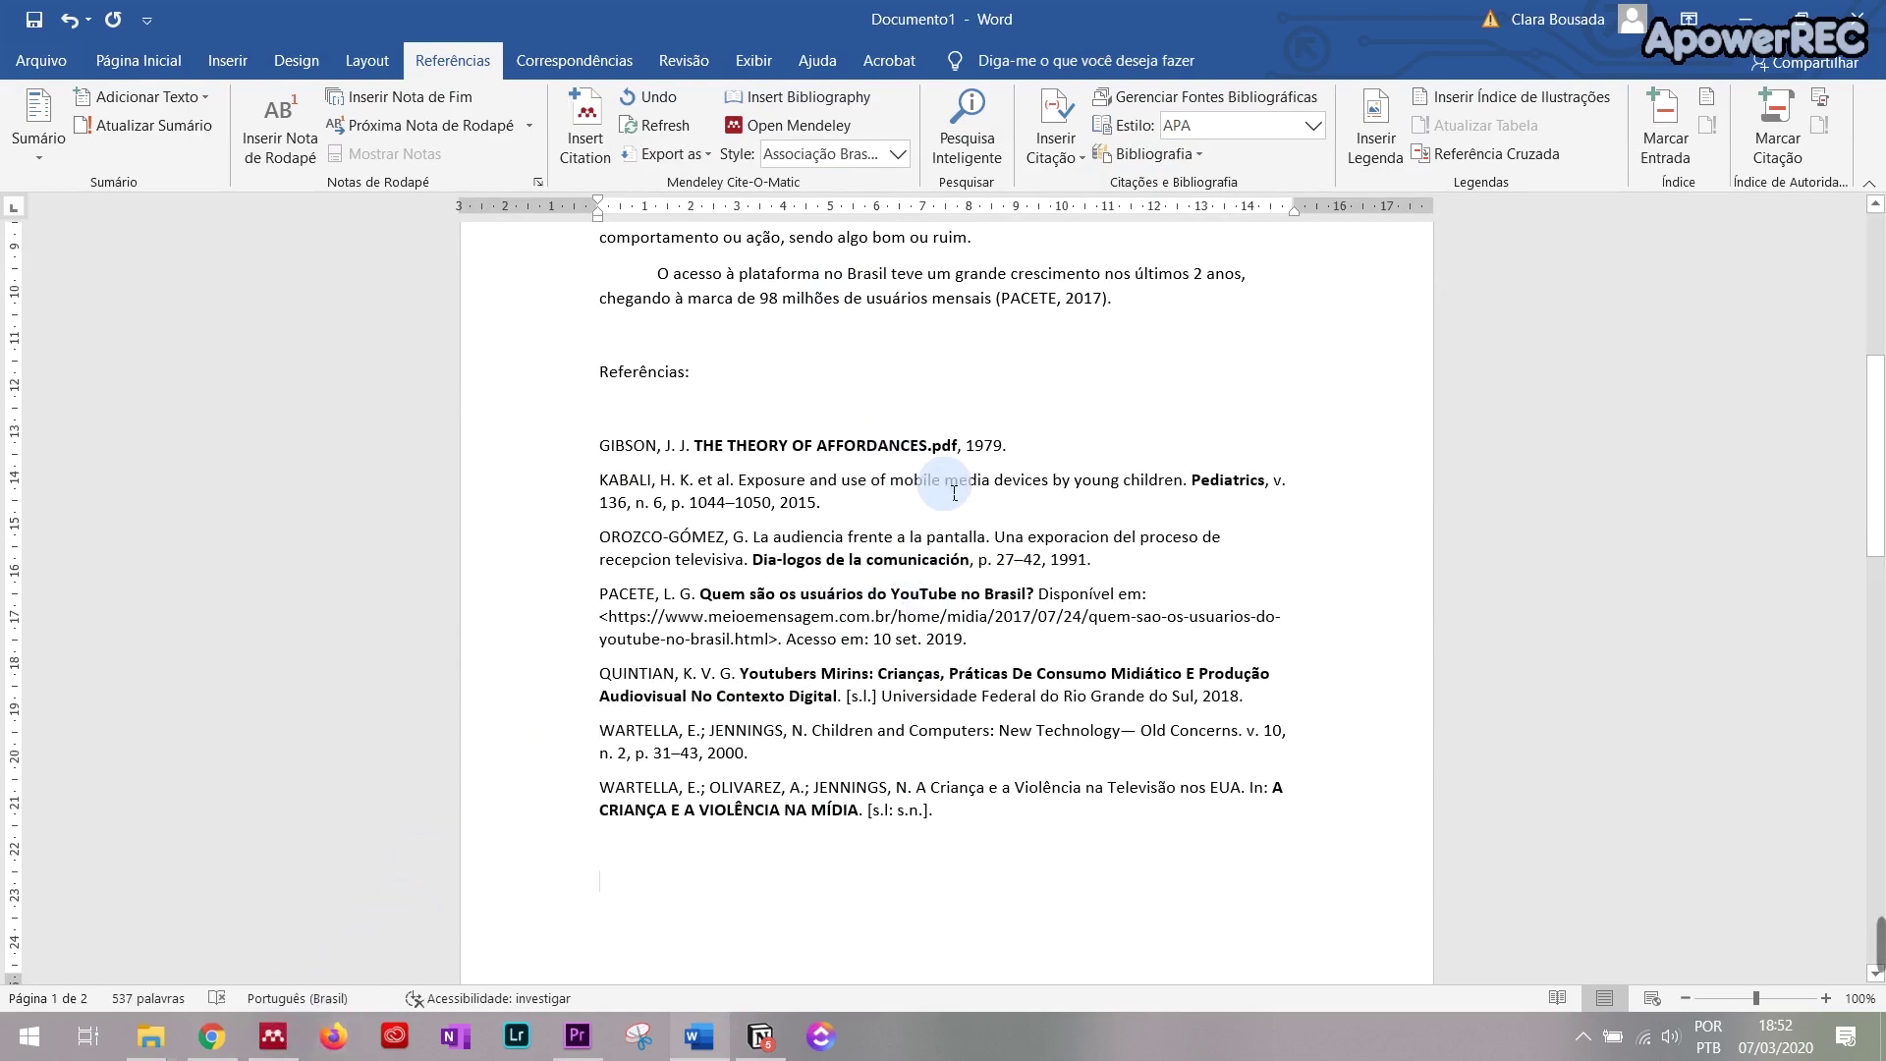
Step: Switch to Mendeley Desktop, search the library for "oroz" and select the article "La audiencia frente a la pantalla"
left_click(783, 567)
left_click_drag(776, 567, 971, 572)
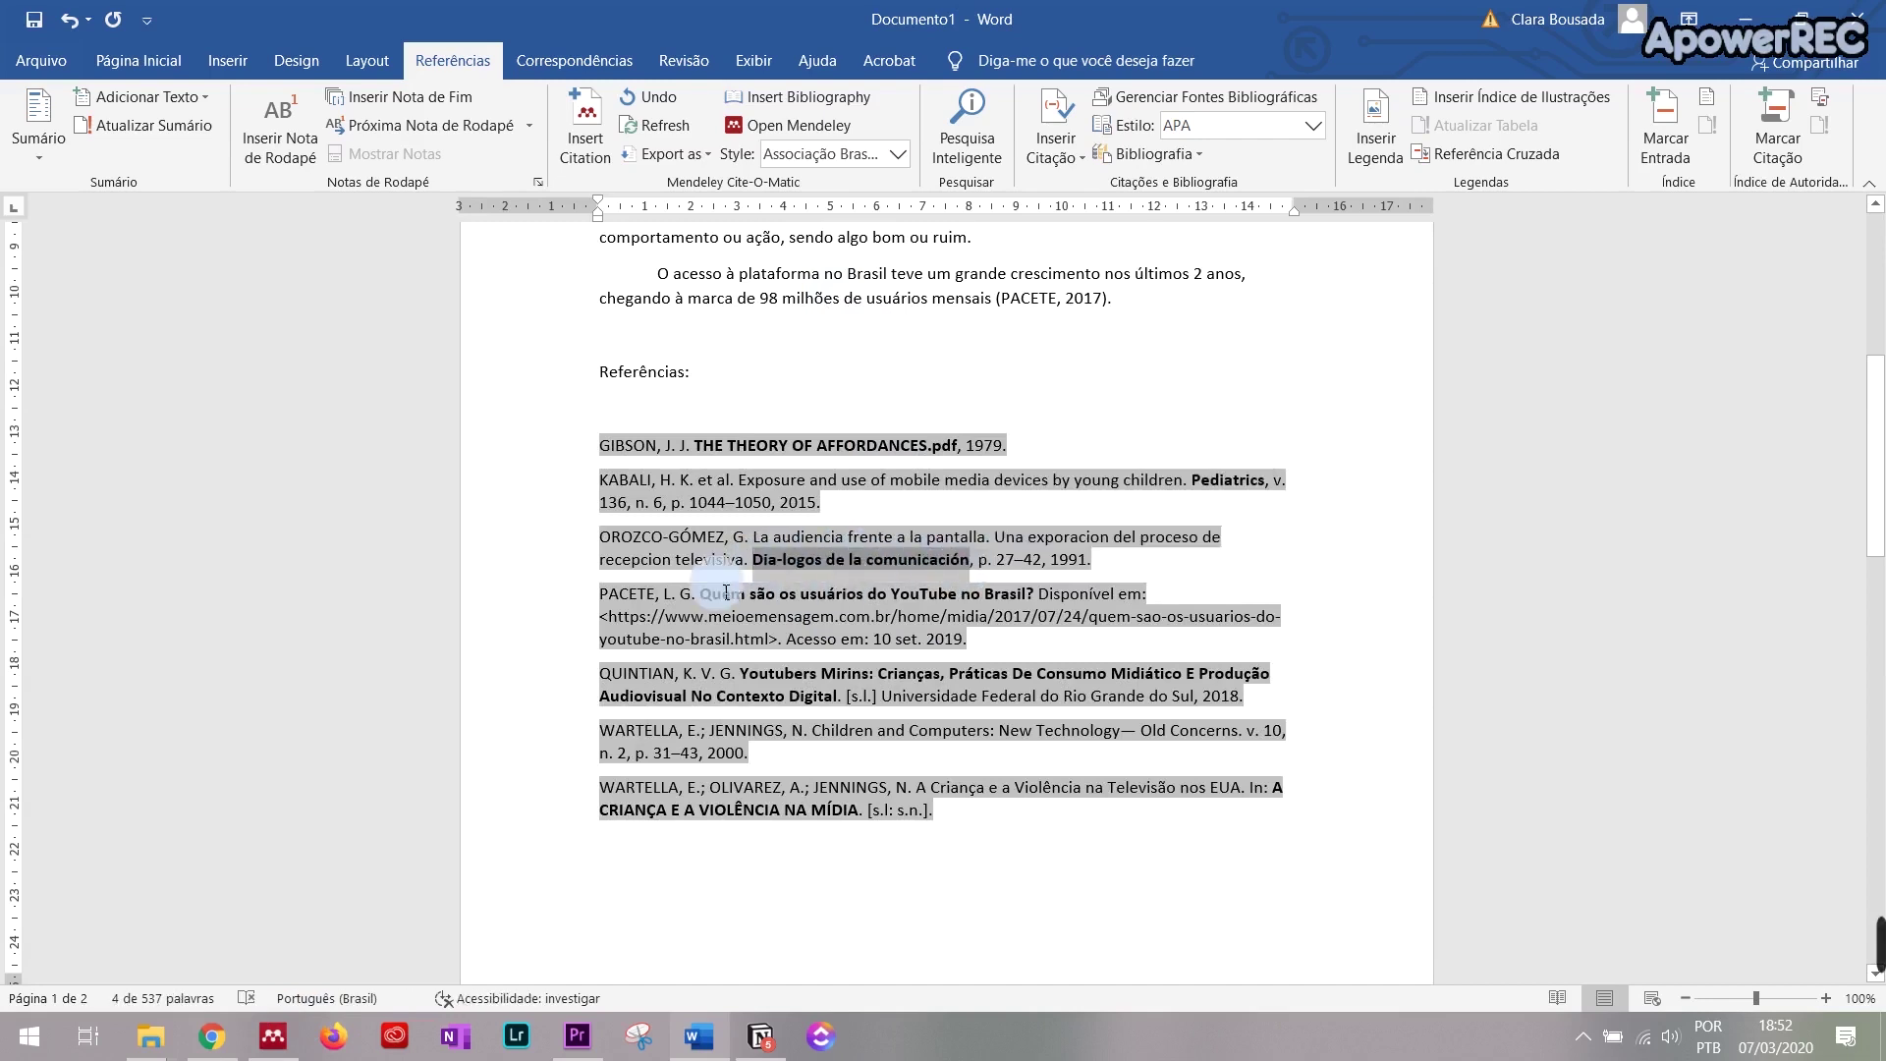
left_click(790, 562)
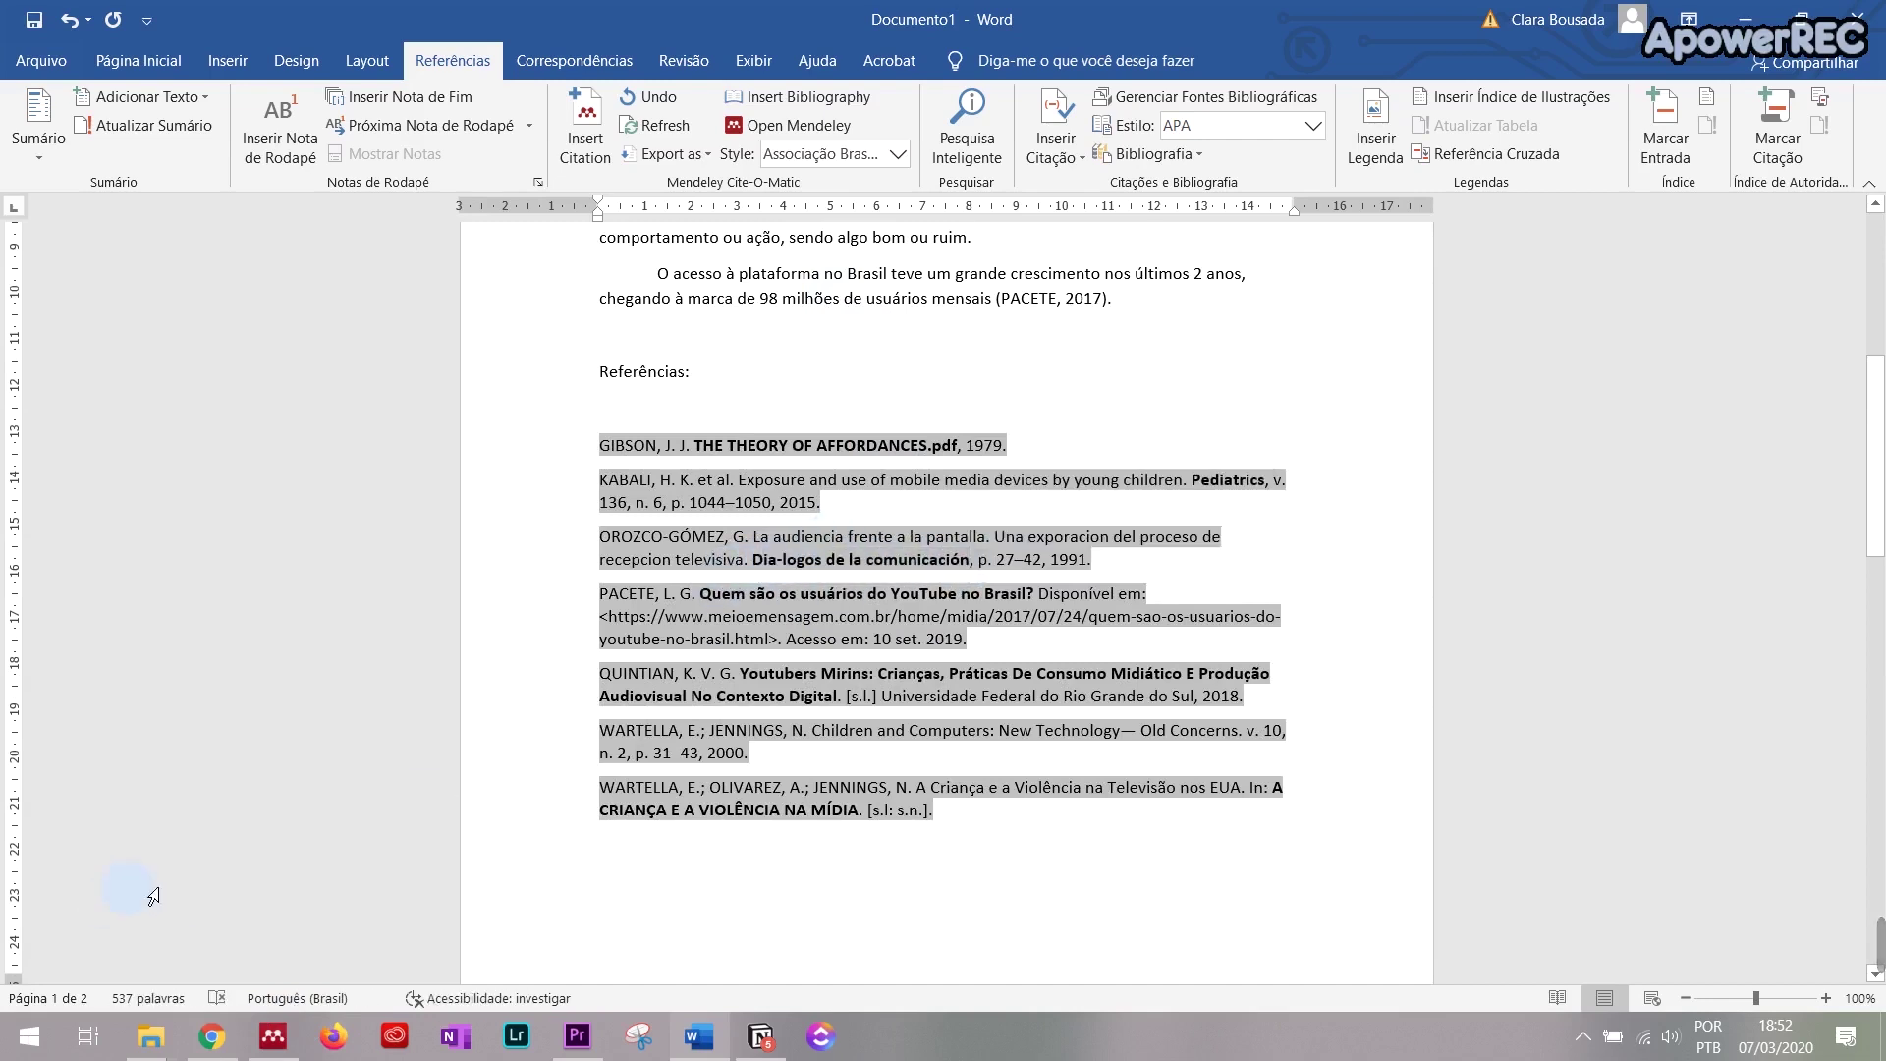
left_click(270, 1044)
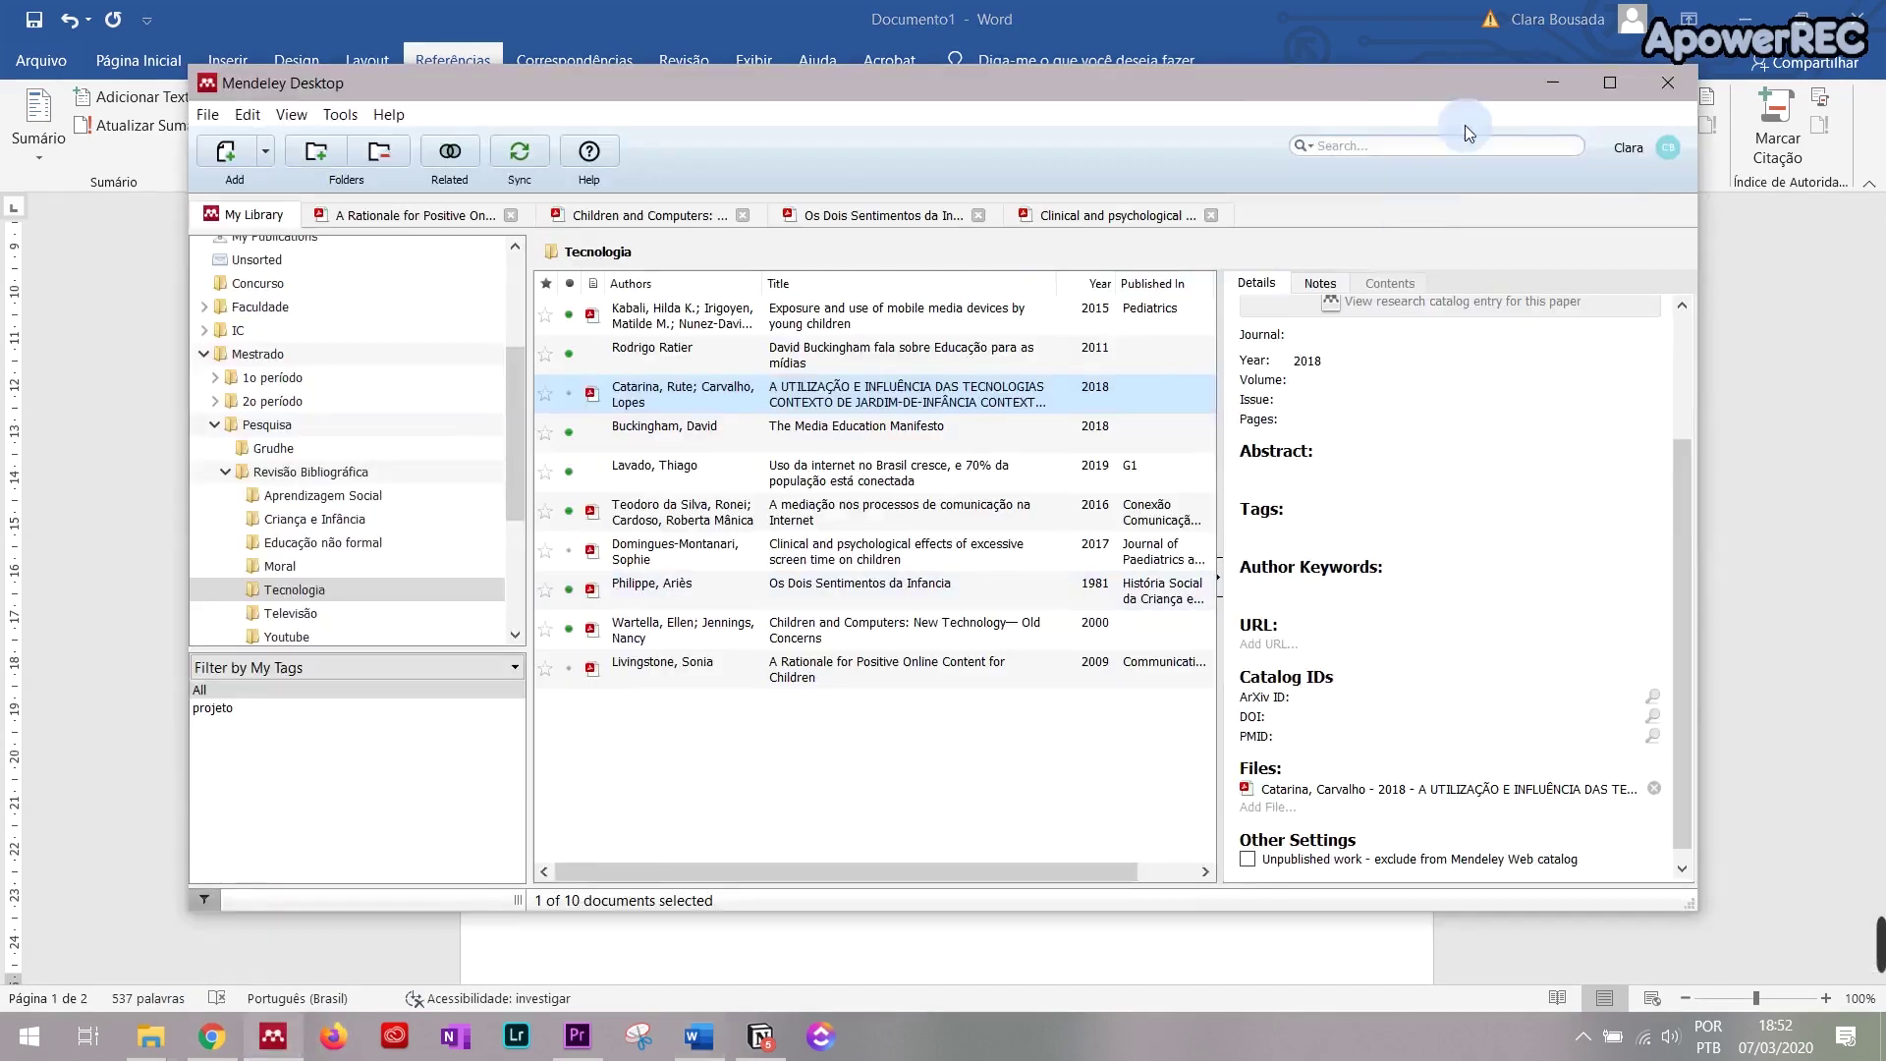
left_click(1407, 147)
type("oroz")
key("super+Up")
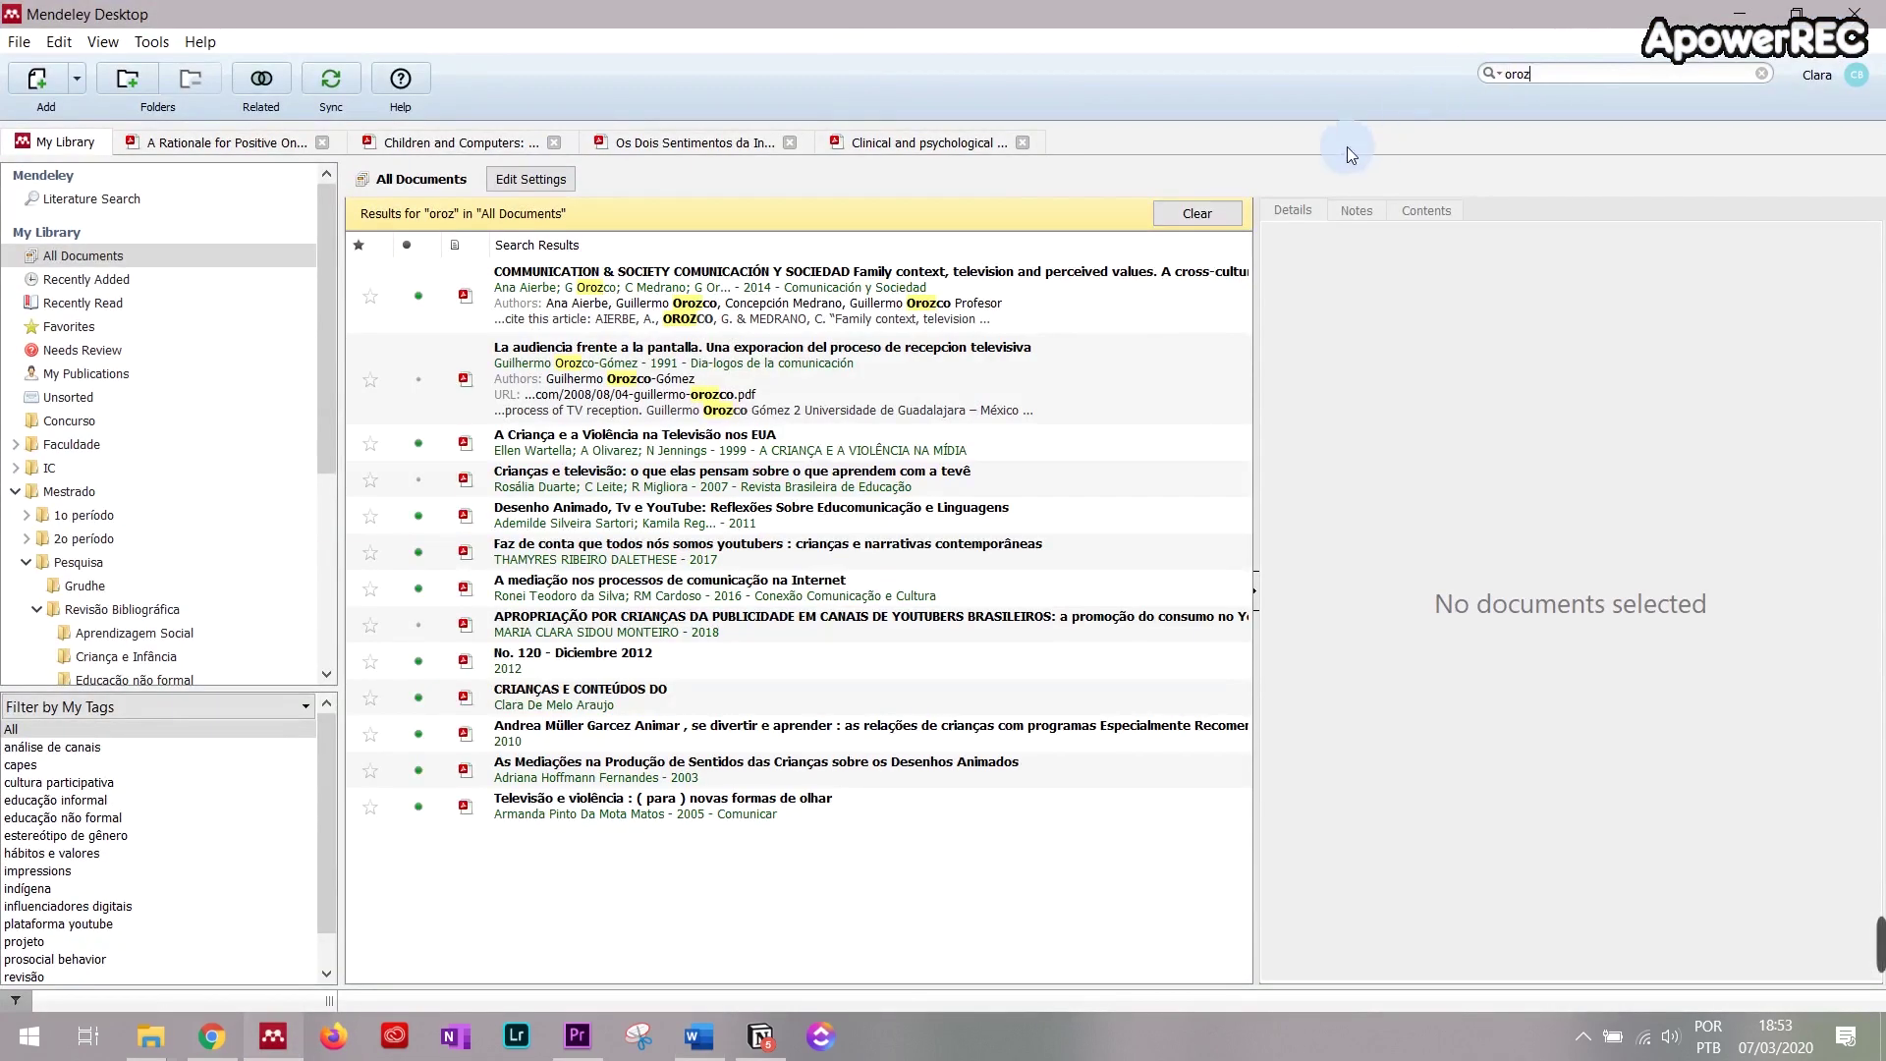
left_click(1053, 292)
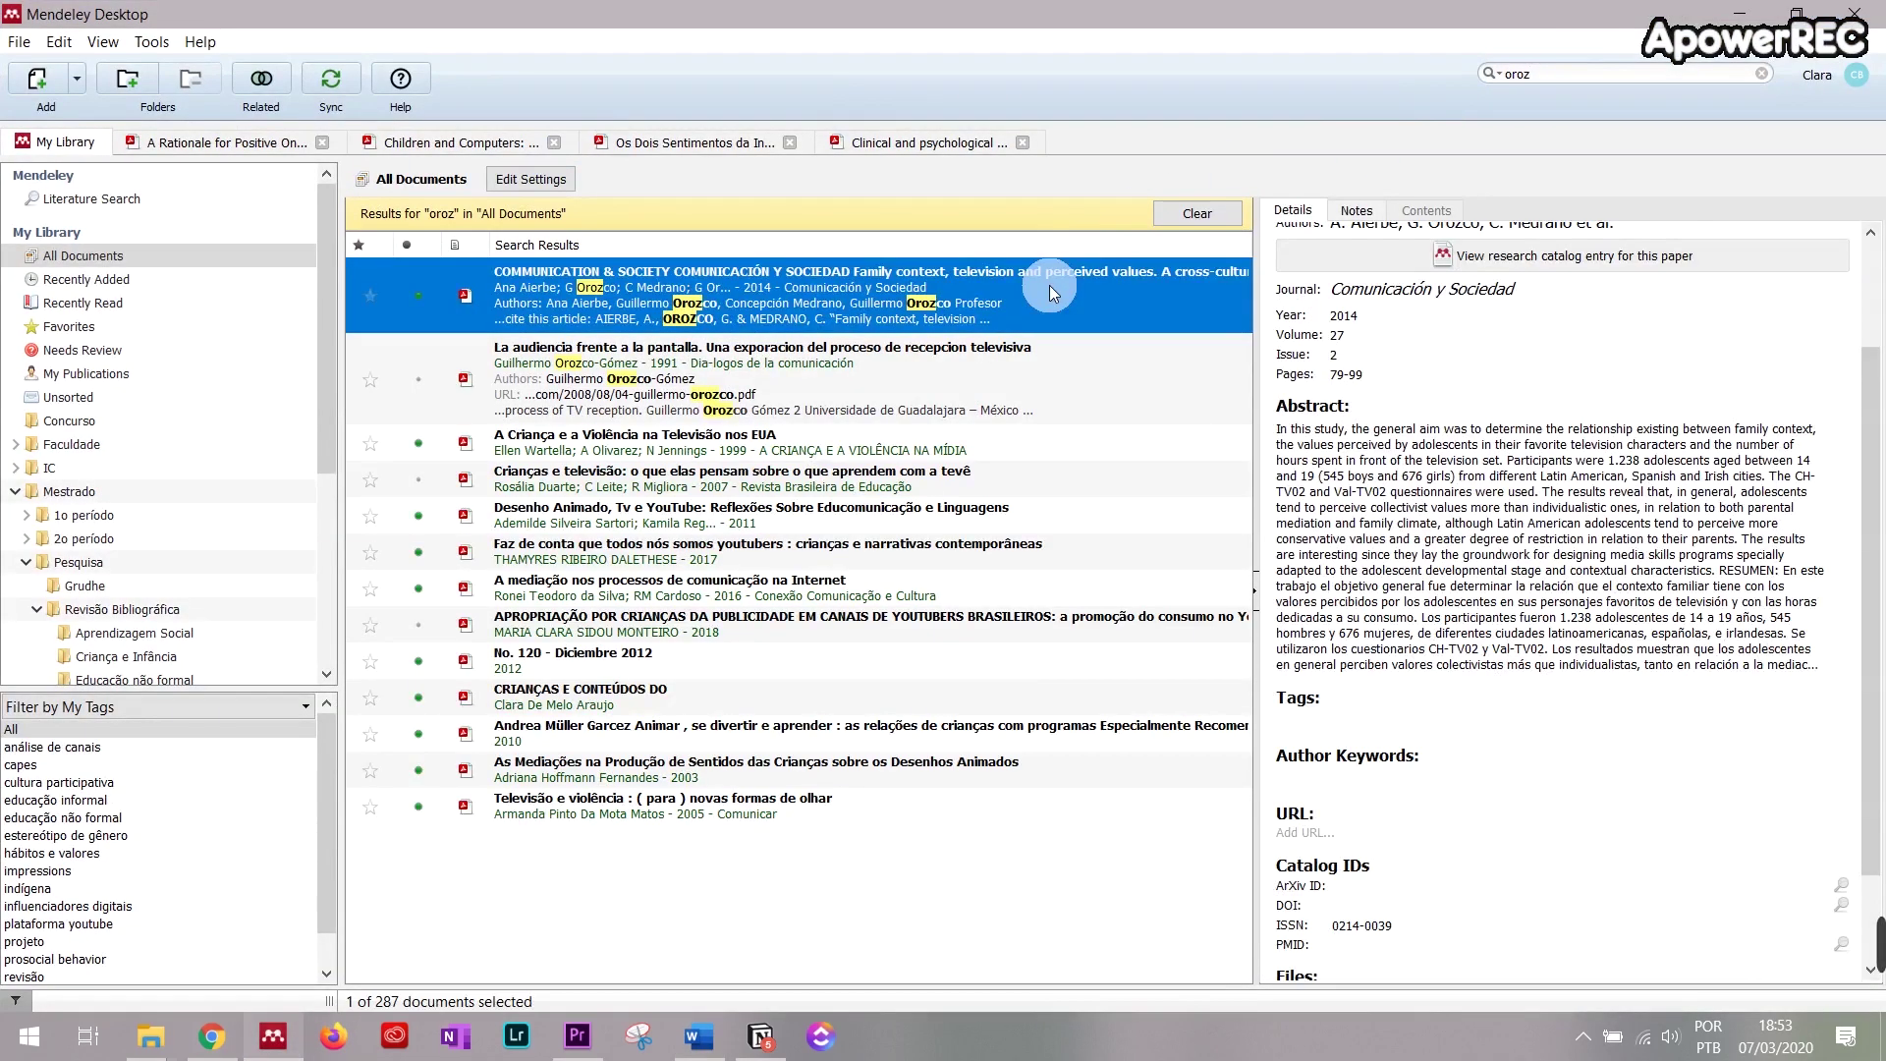
left_click(1053, 369)
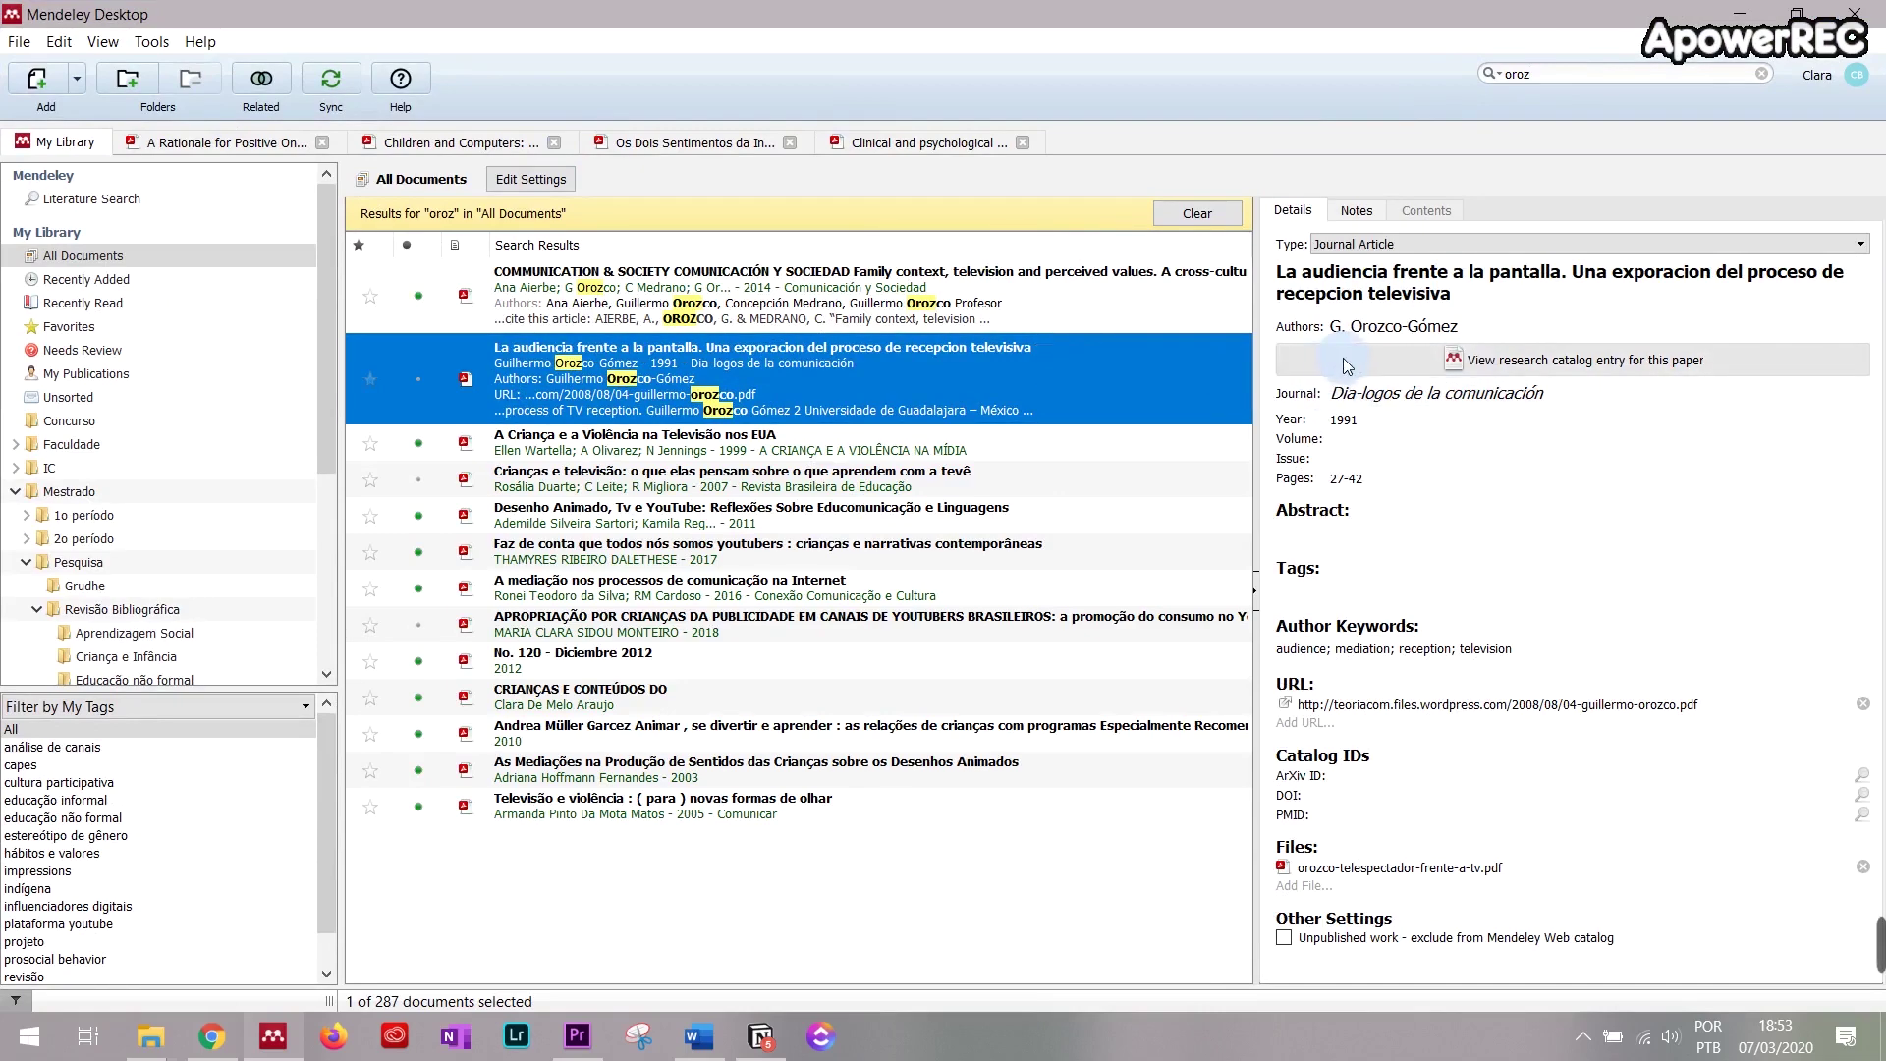
Step: Open the PDF of "La audiencia frente a la pantalla" and look through its first two pages
left_click(1374, 398)
double_click(1068, 349)
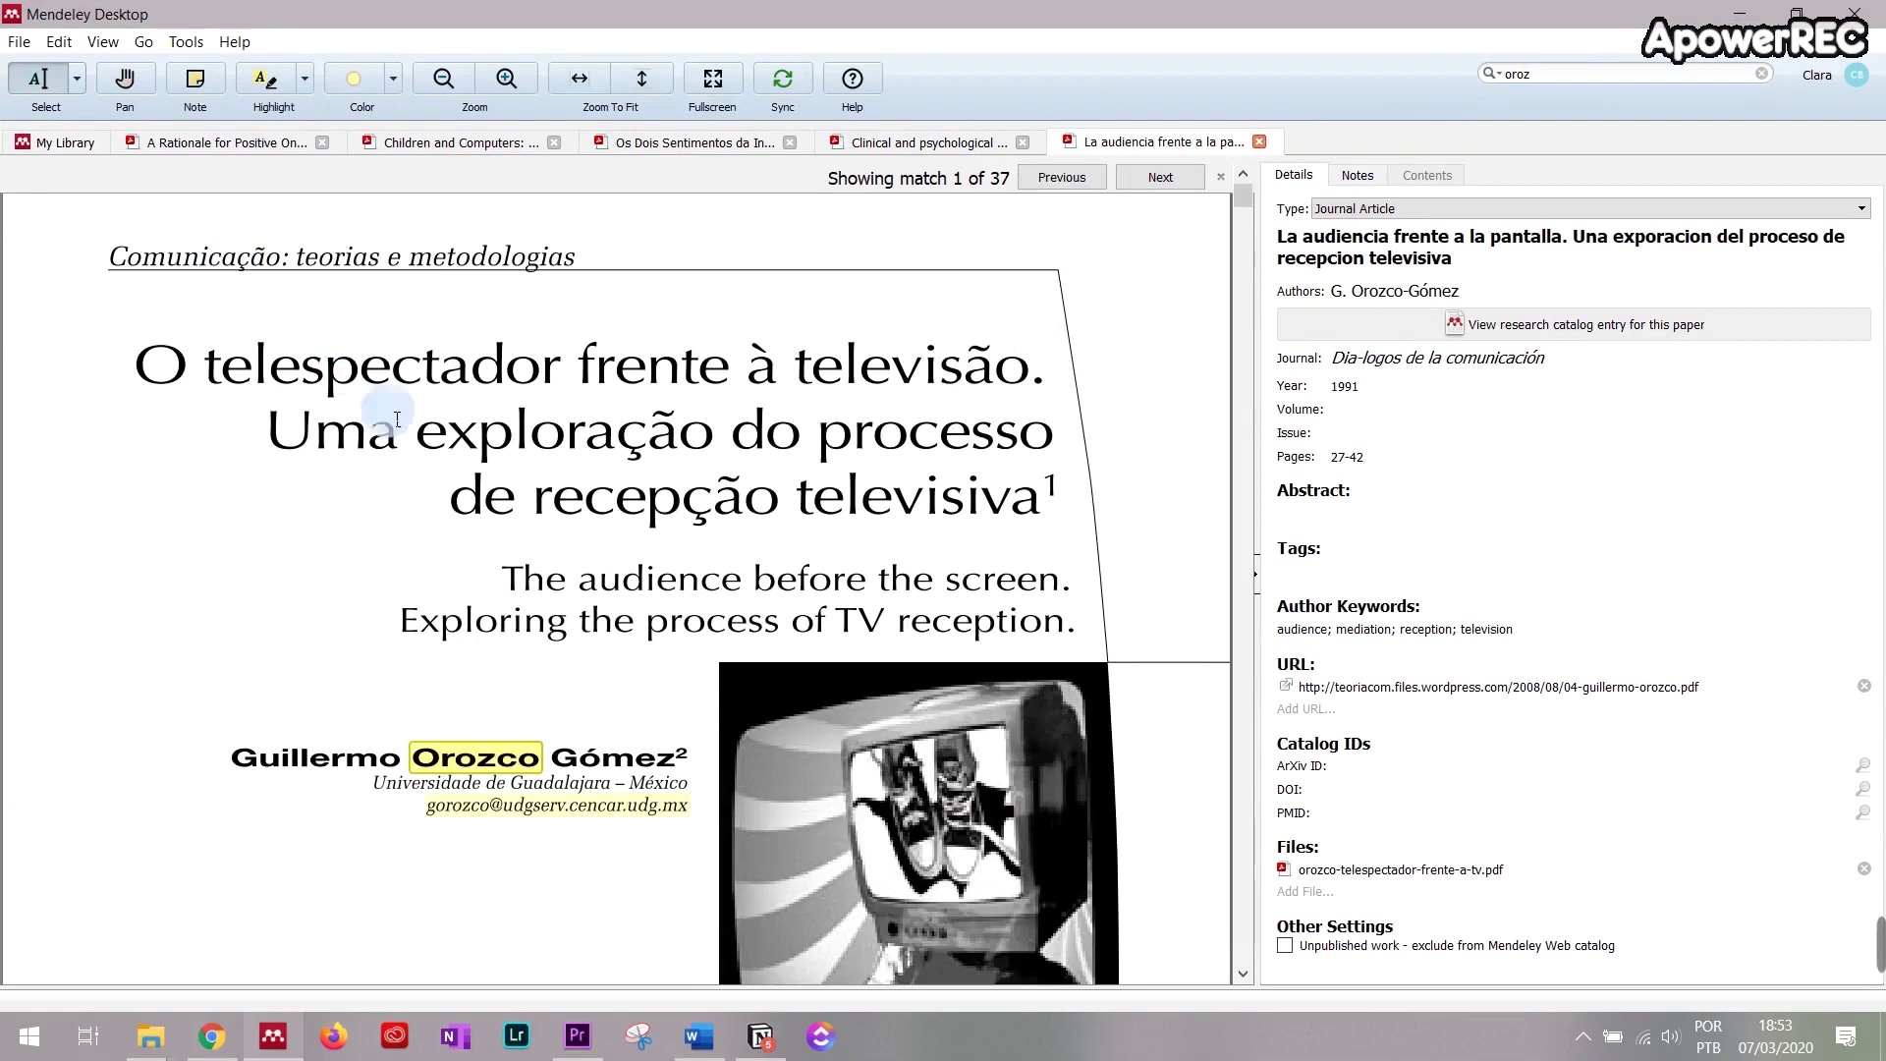
scroll(447, 470, "down", 15)
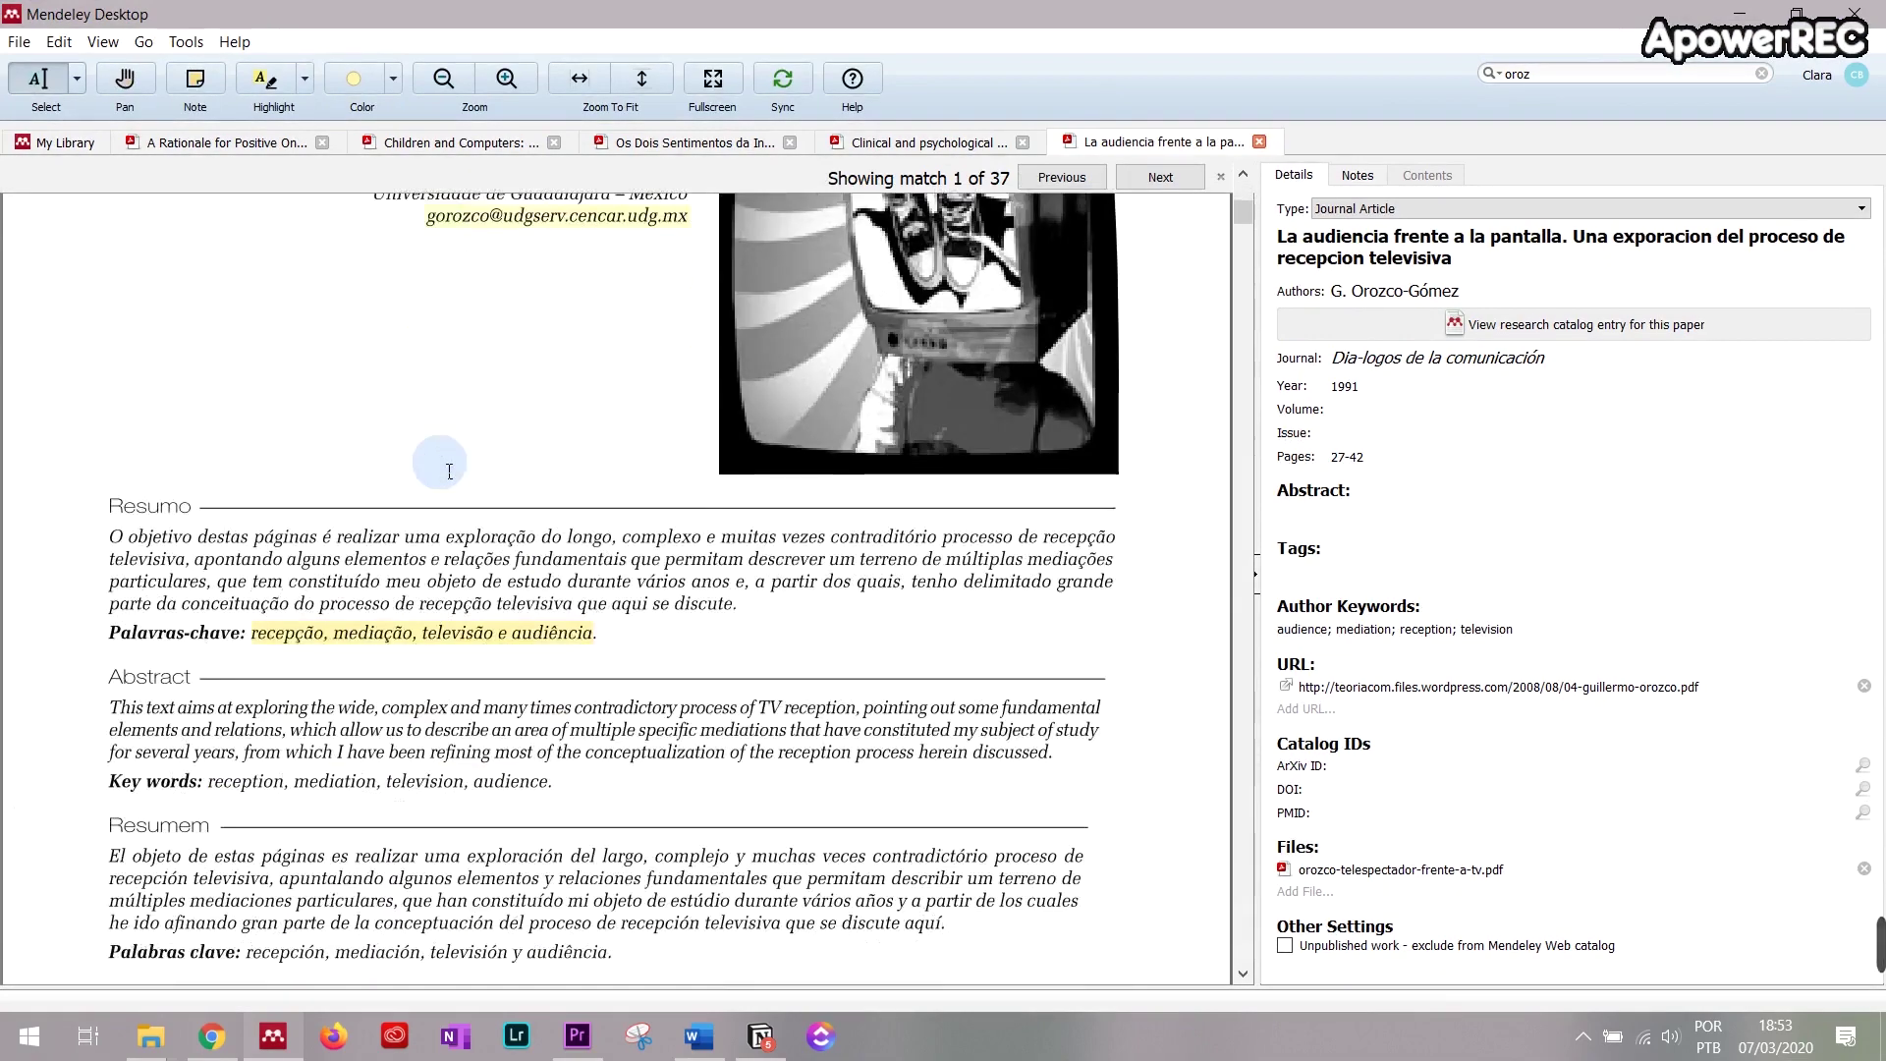
scroll(449, 473, "down", 4)
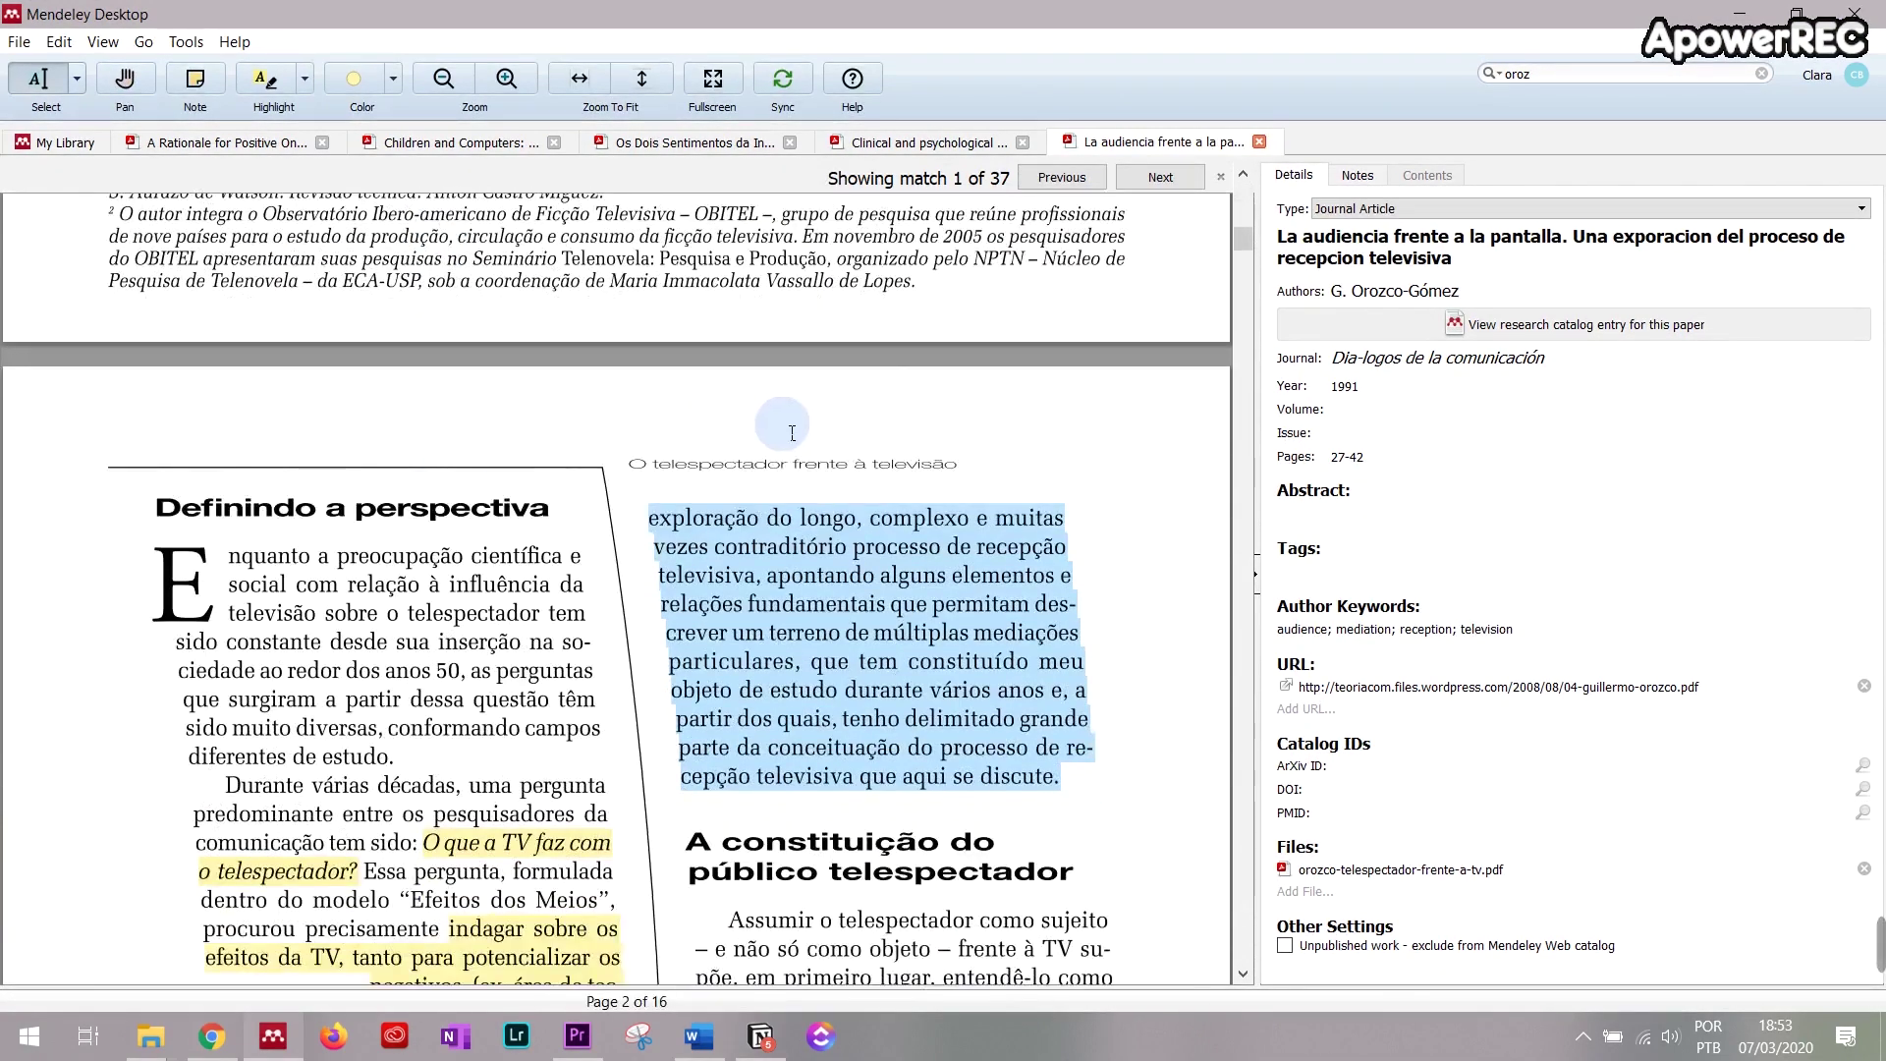
Step: Remove the hyphen from the article's journal name so it reads "Dialogos de la comunicación"
left_click(1366, 360)
key("BackSpace")
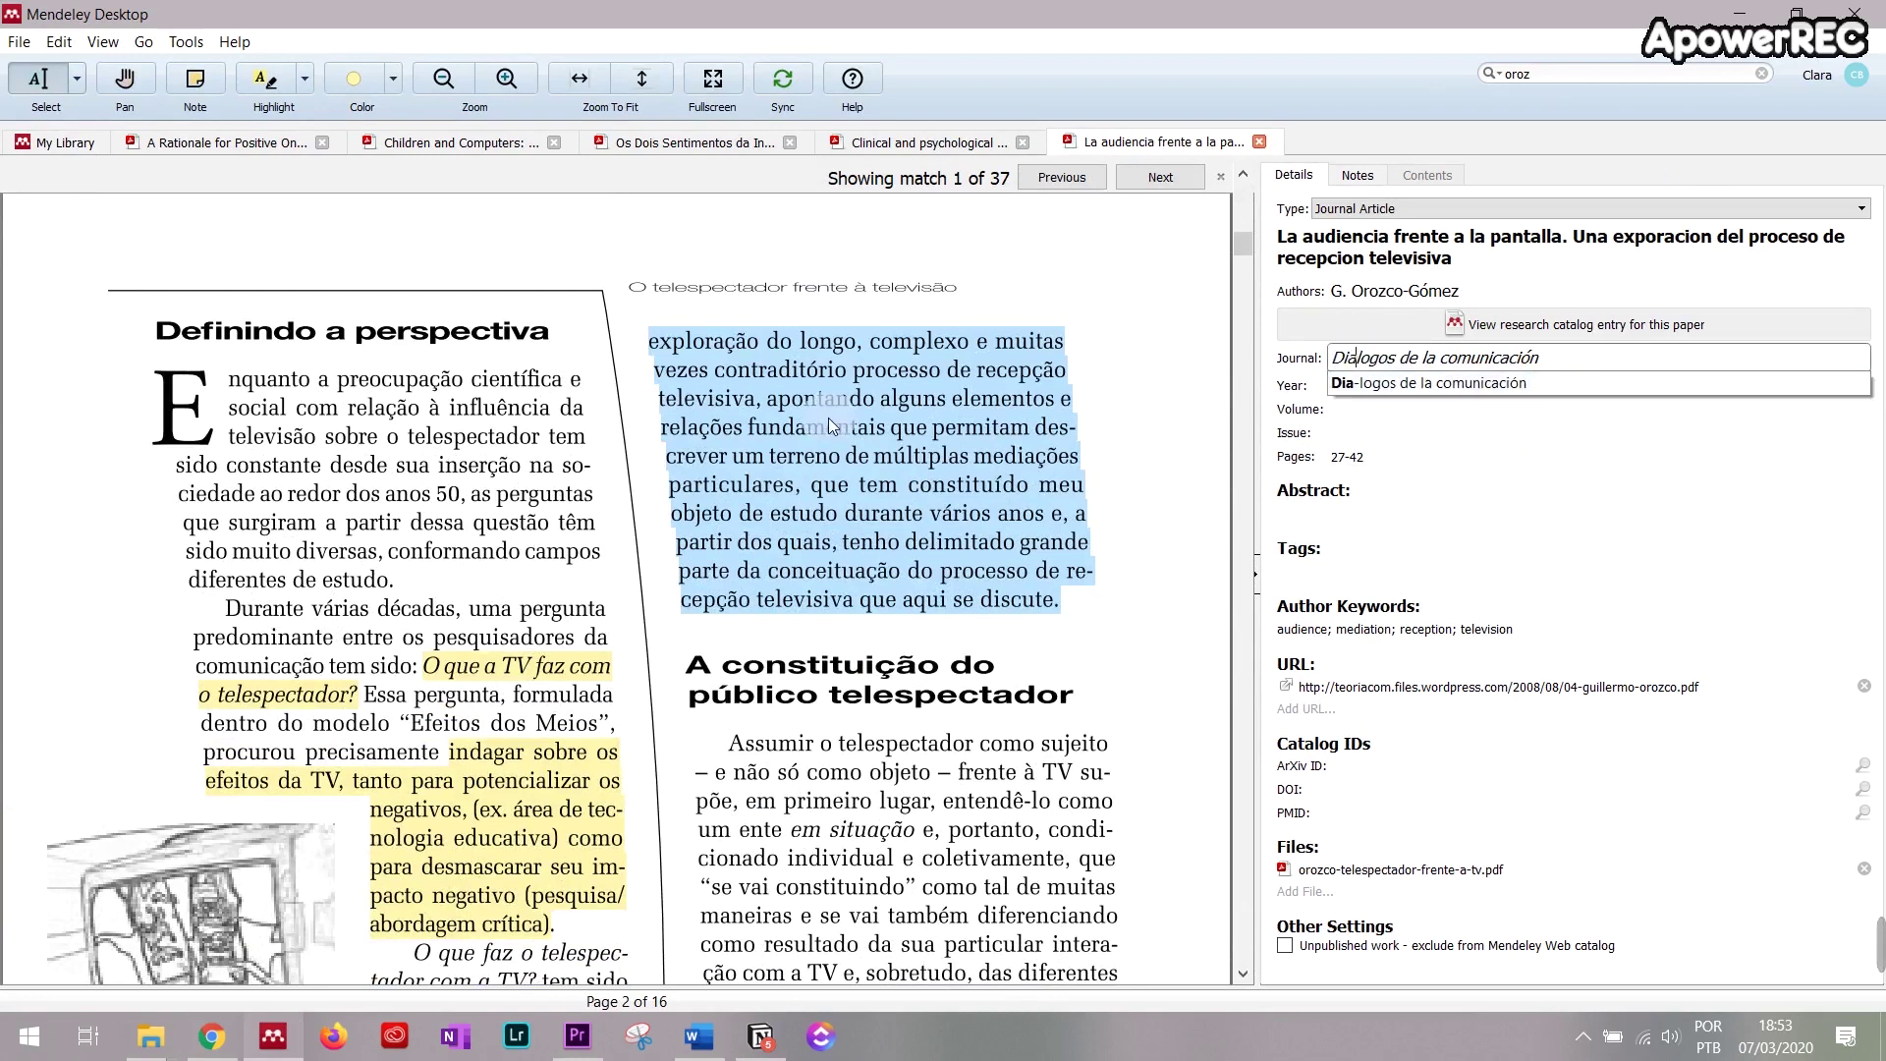
key("Return")
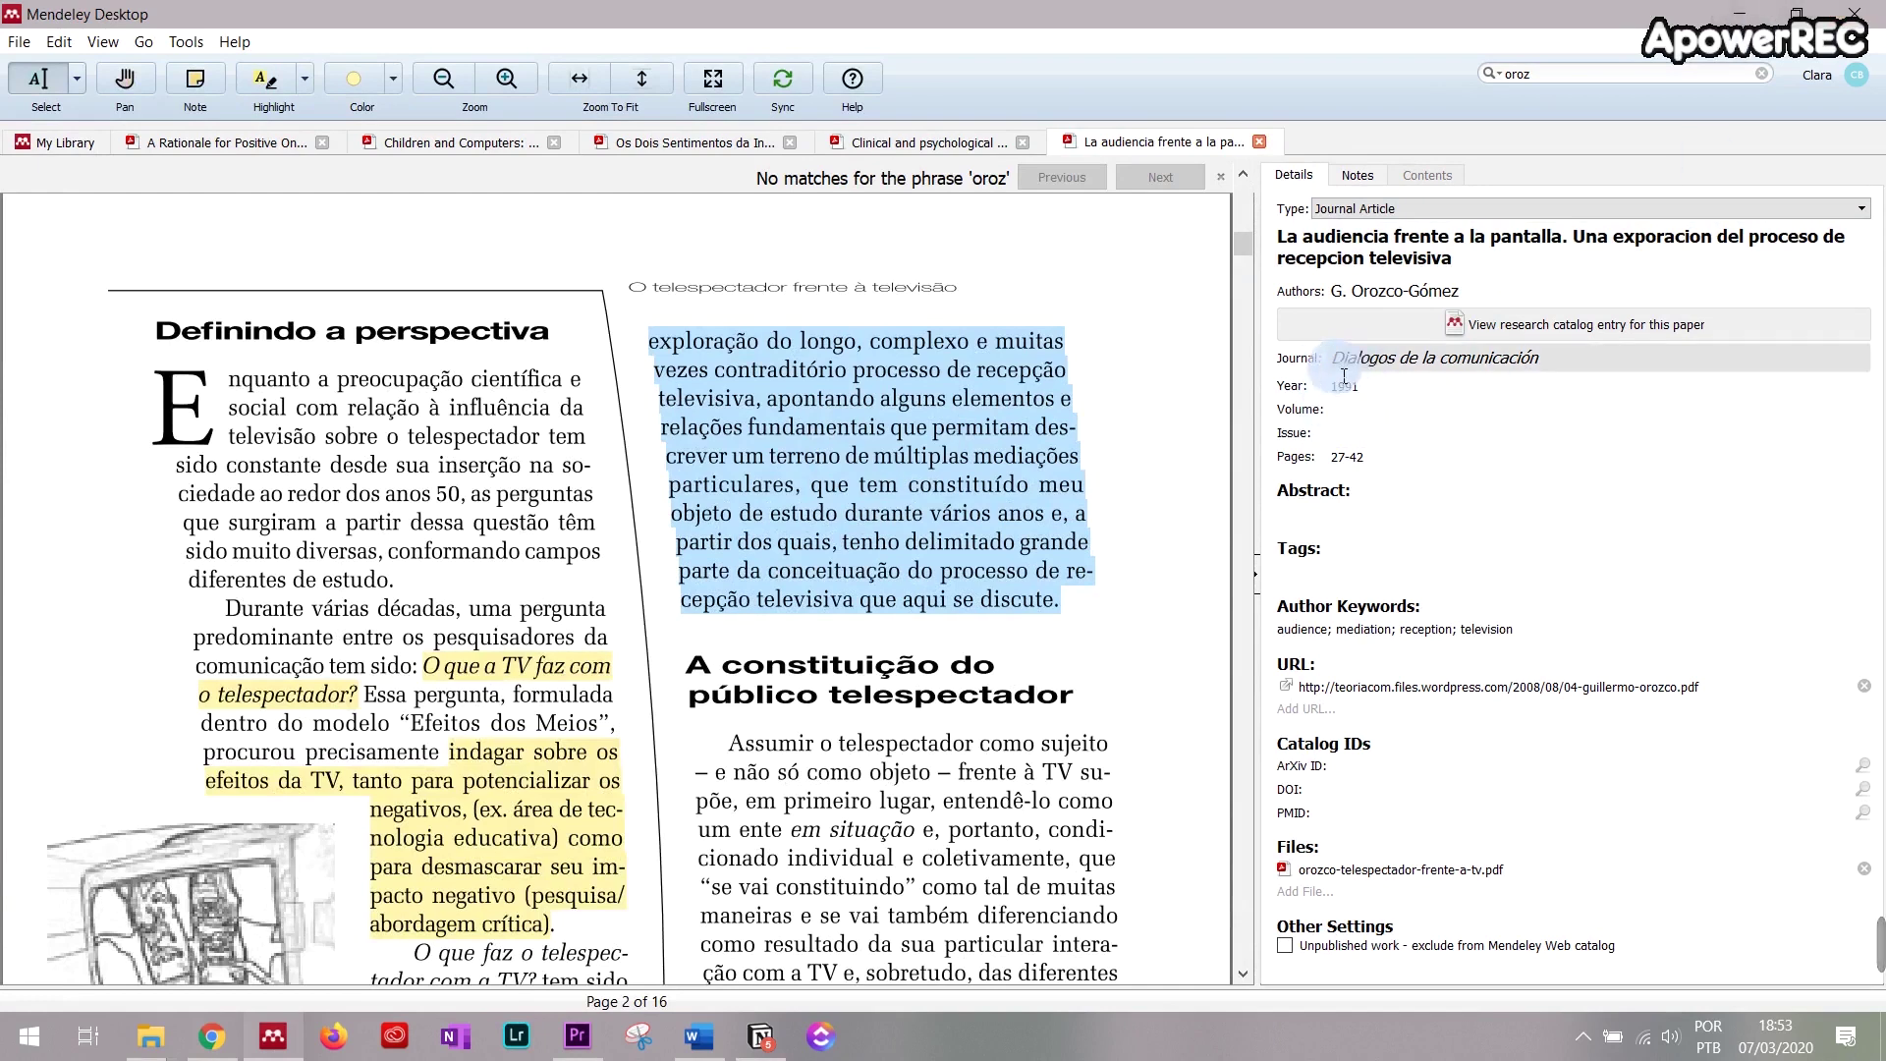
Step: Return to the Word document and refresh the Mendeley bibliography with the corrected journal name
left_click(1738, 12)
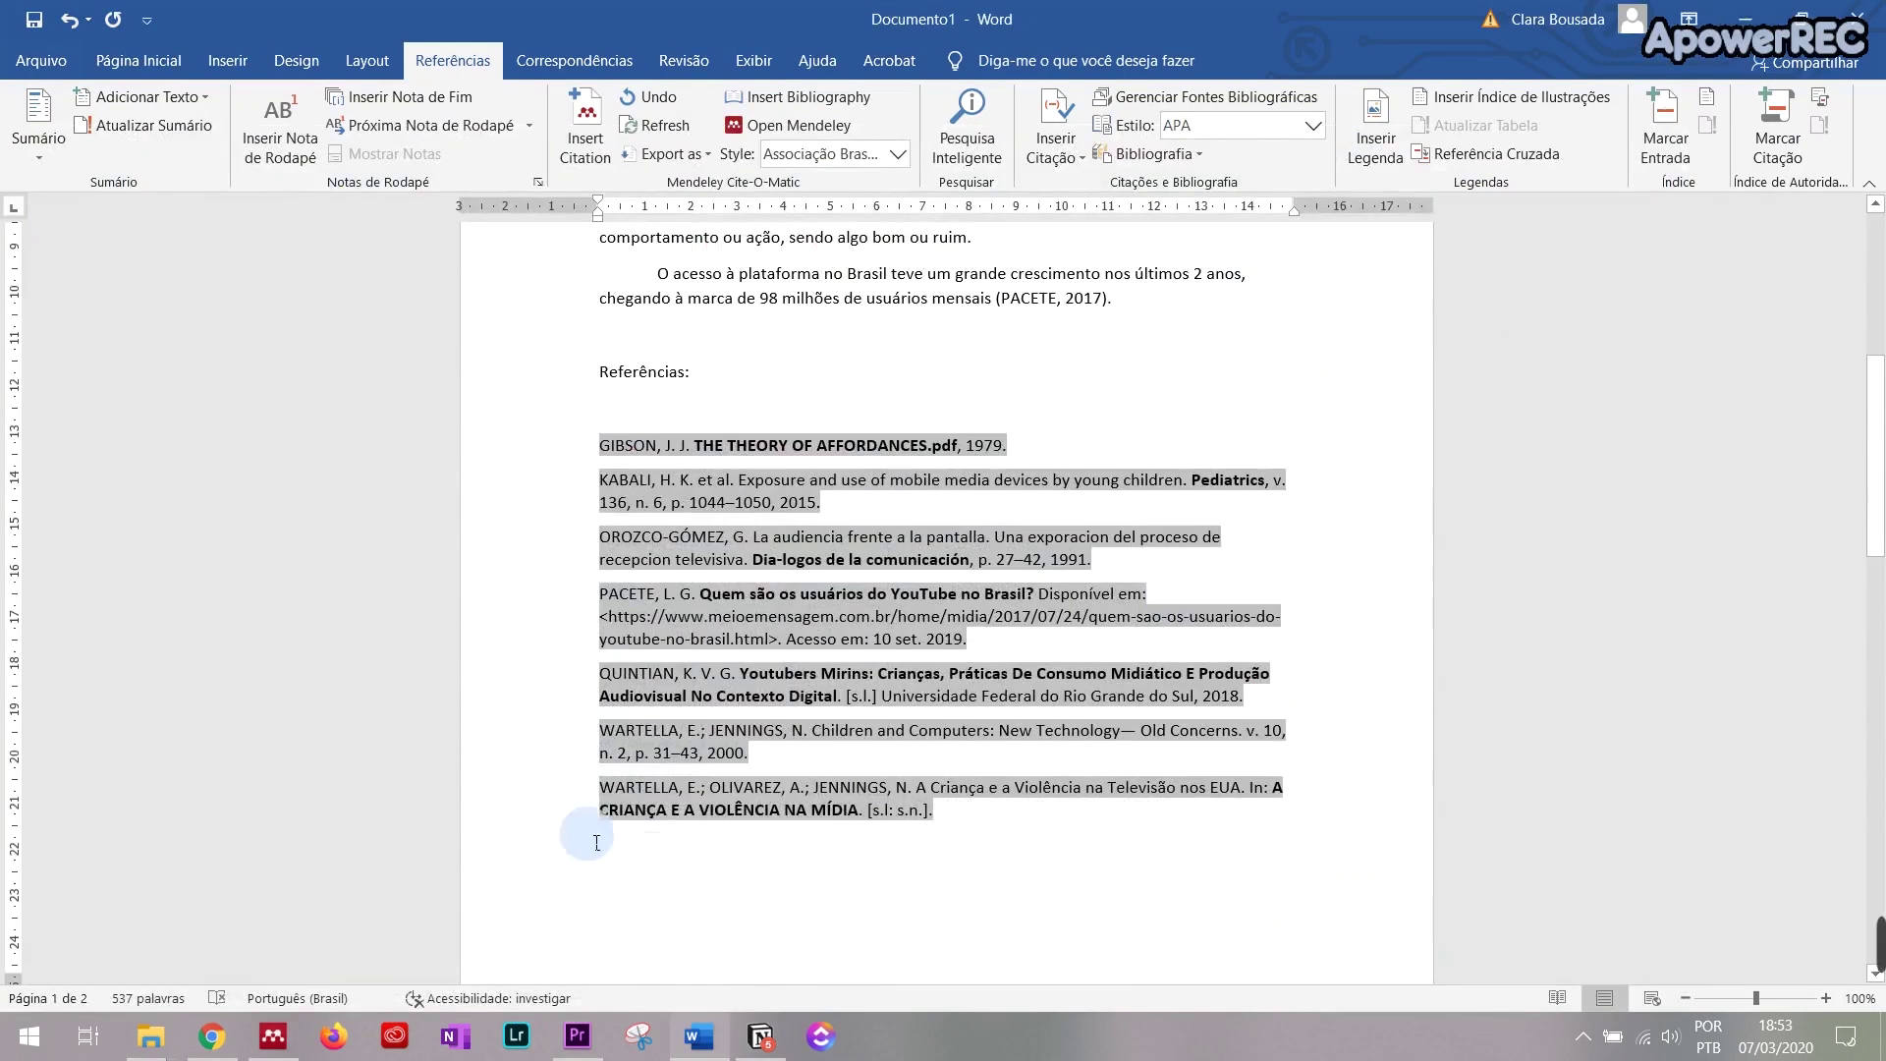
left_click(931, 339)
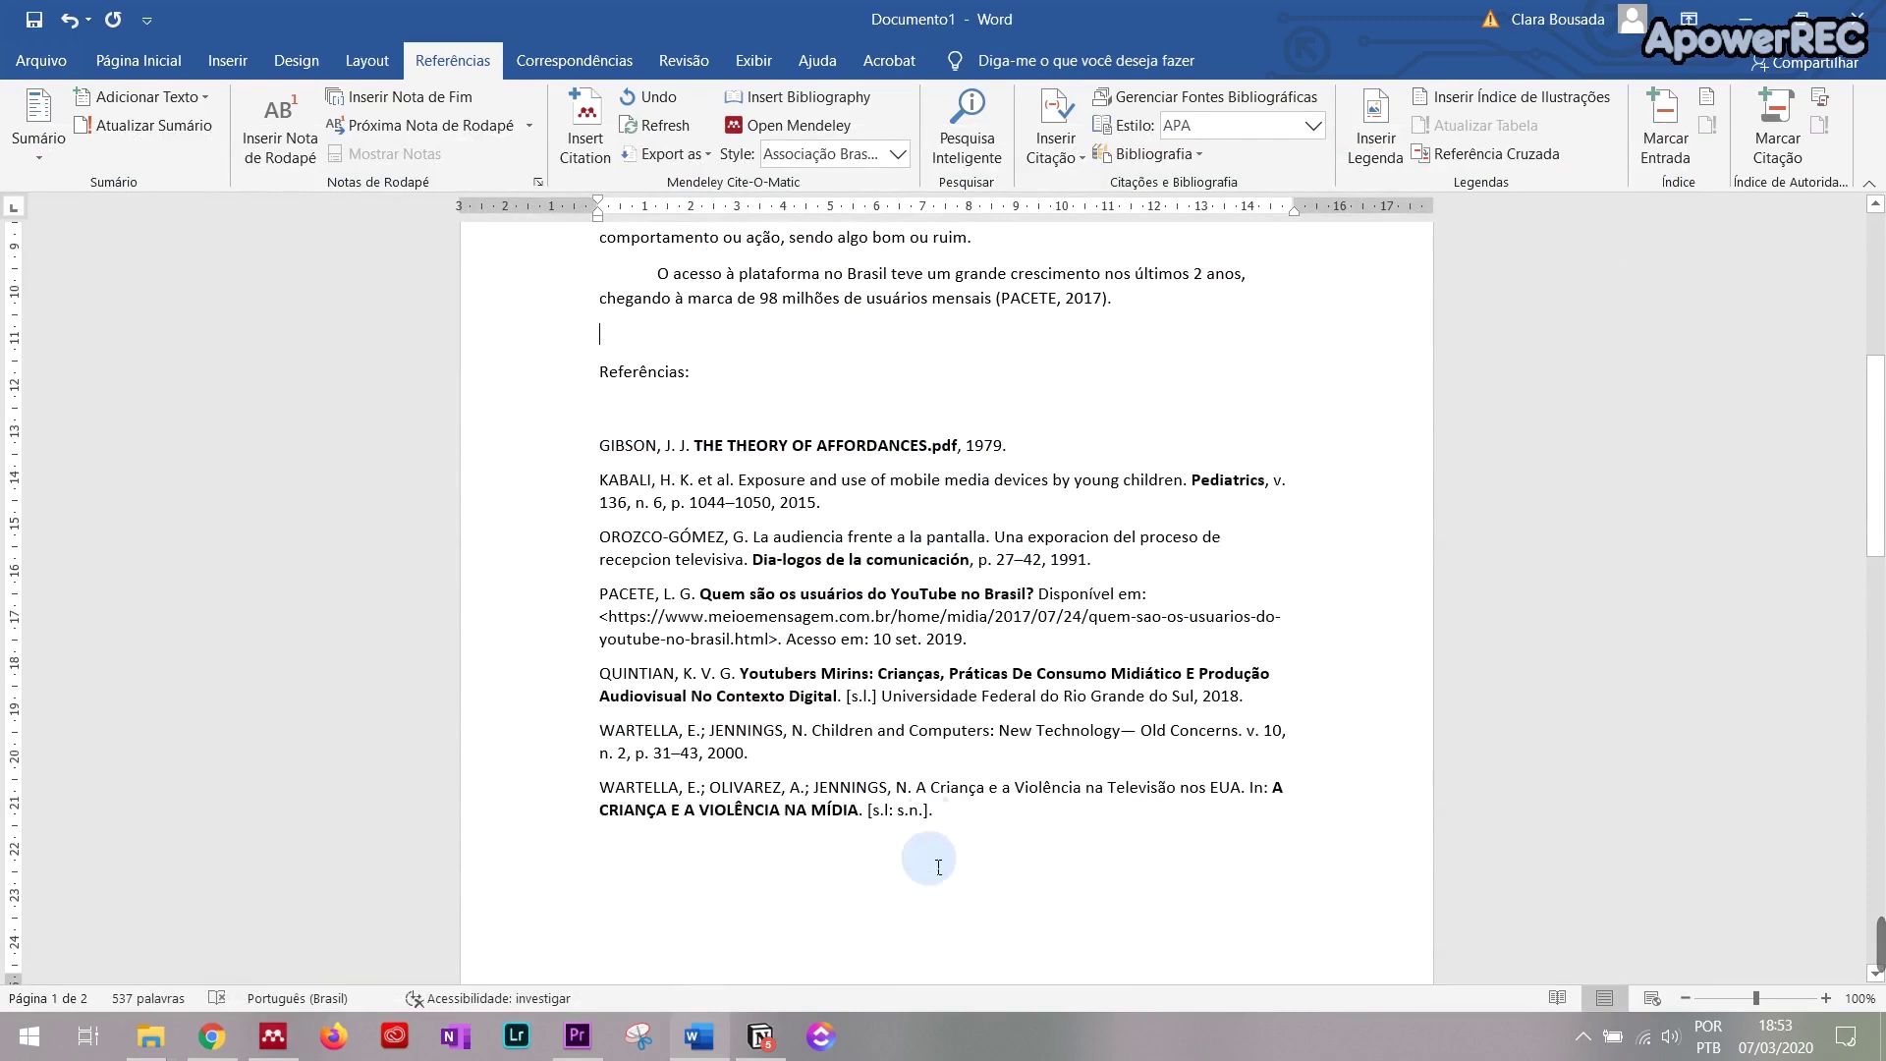
left_click(970, 825)
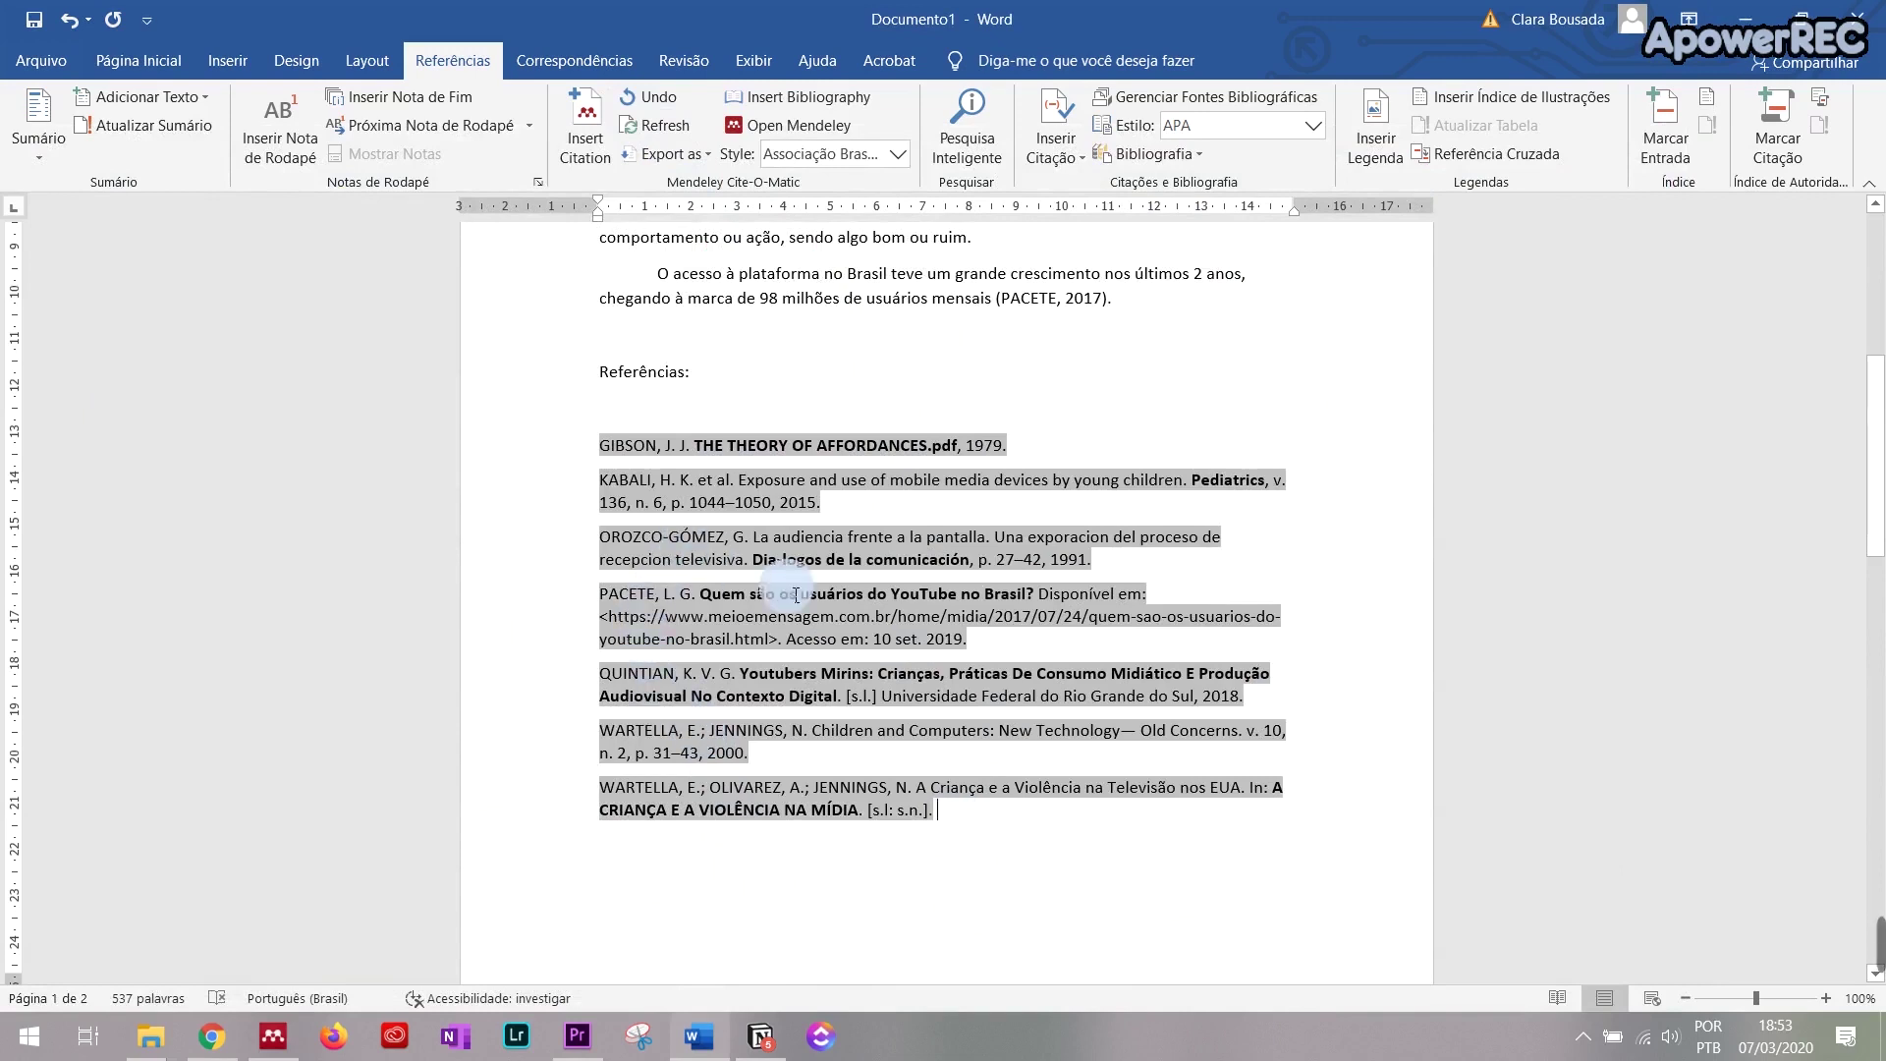
left_click(635, 128)
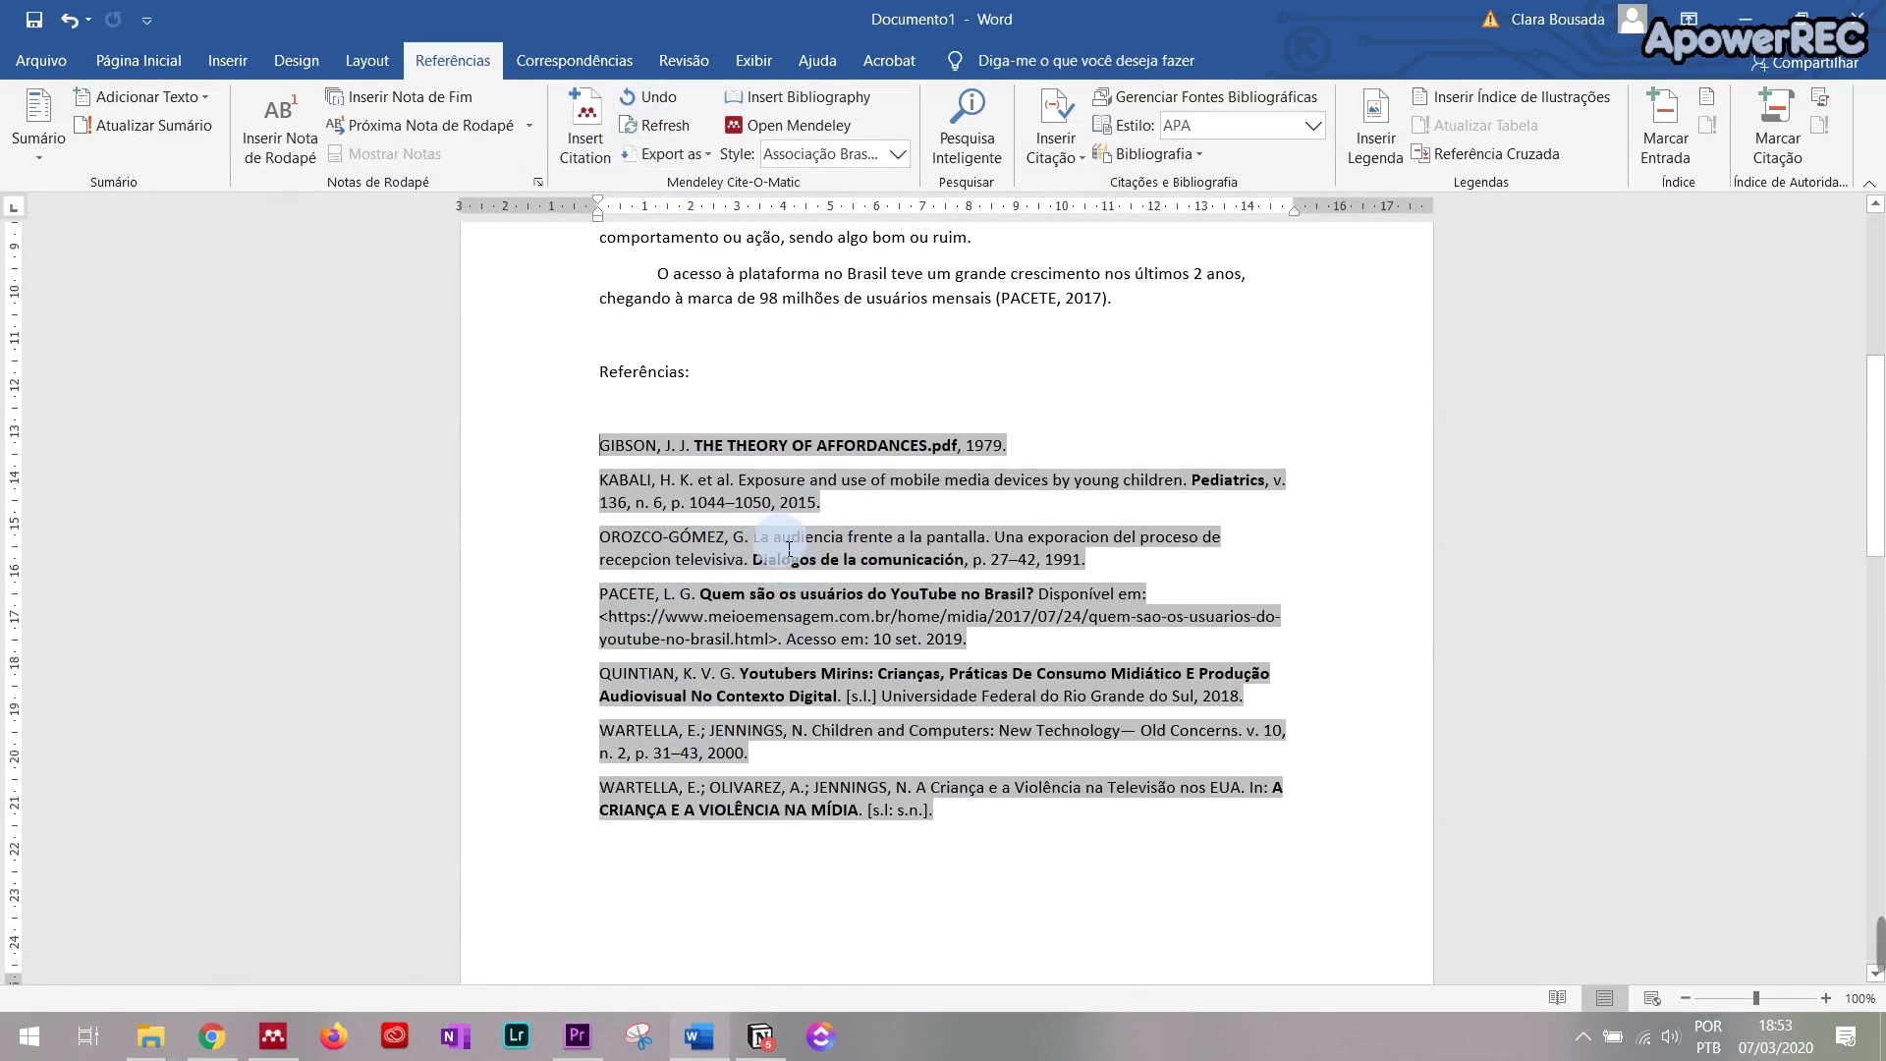
left_click(1068, 864)
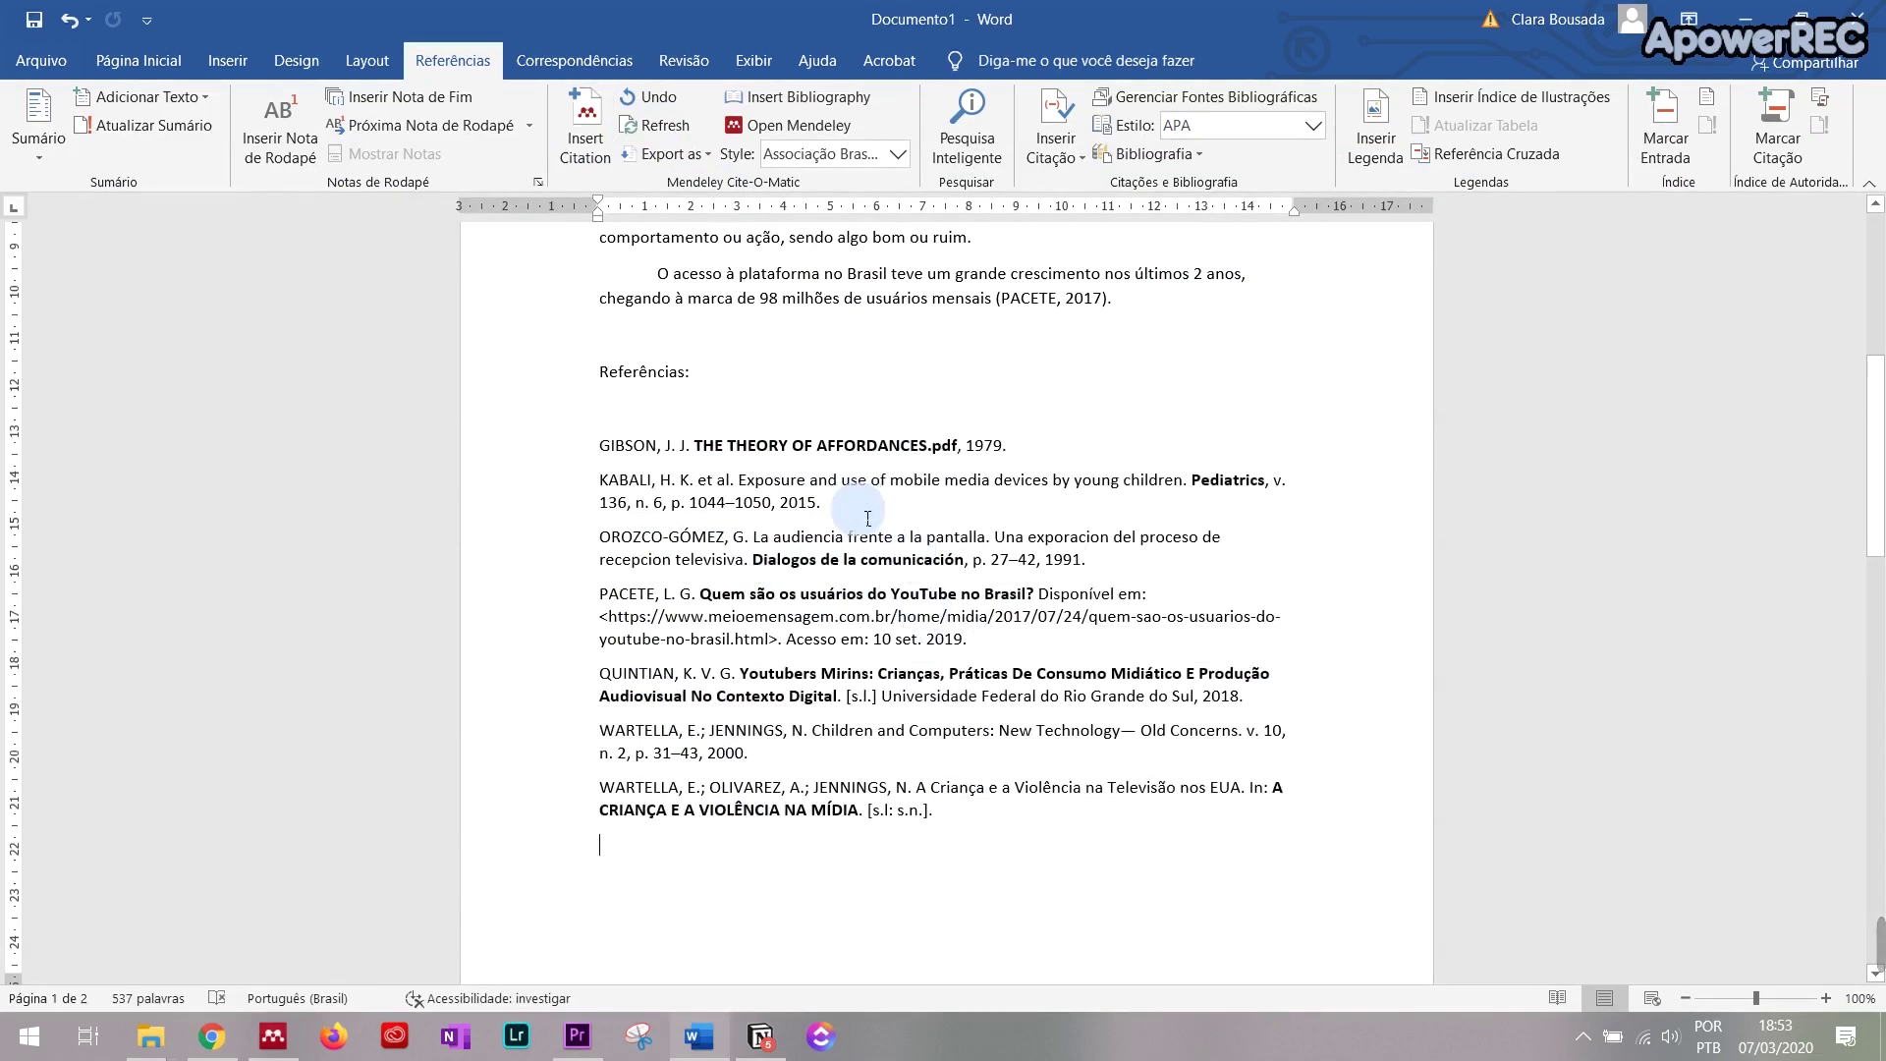
Step: Delete "[s.l.]" before the university name in the "Youtubers Mirins" reference
left_click(869, 705)
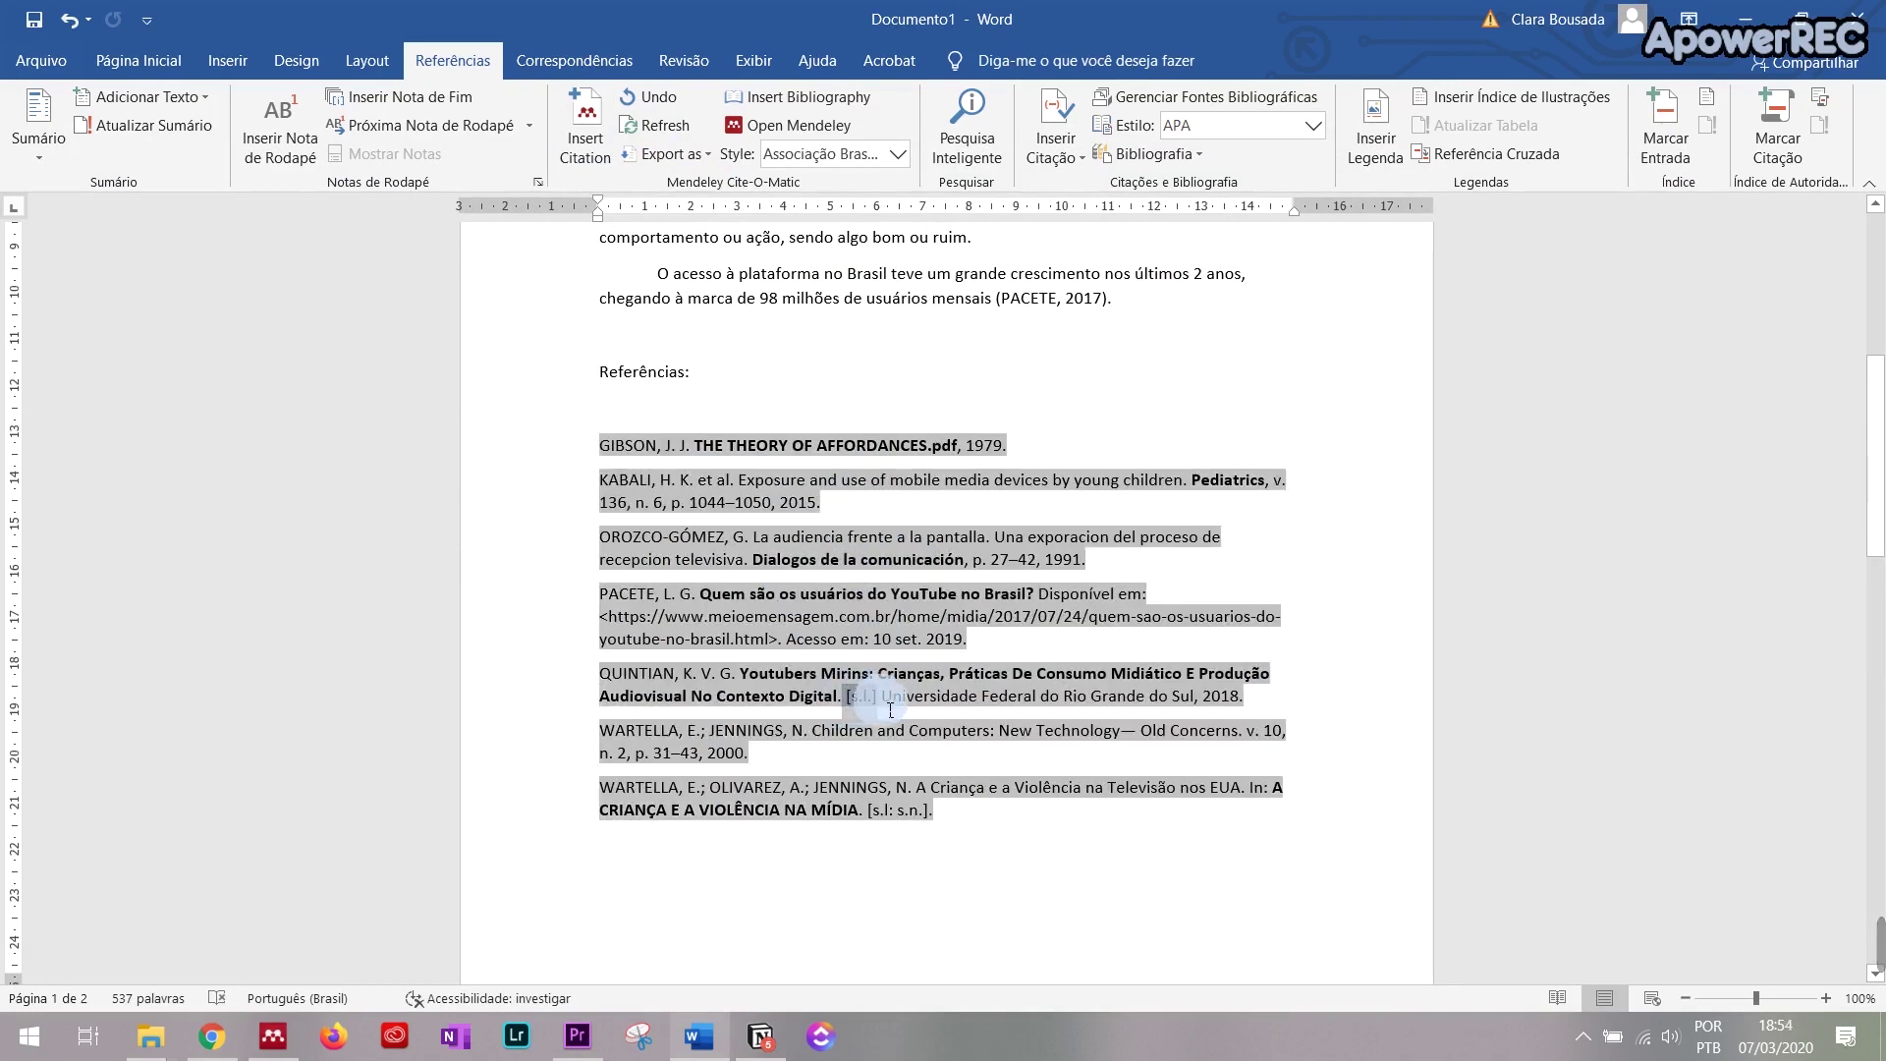
double_click(861, 696)
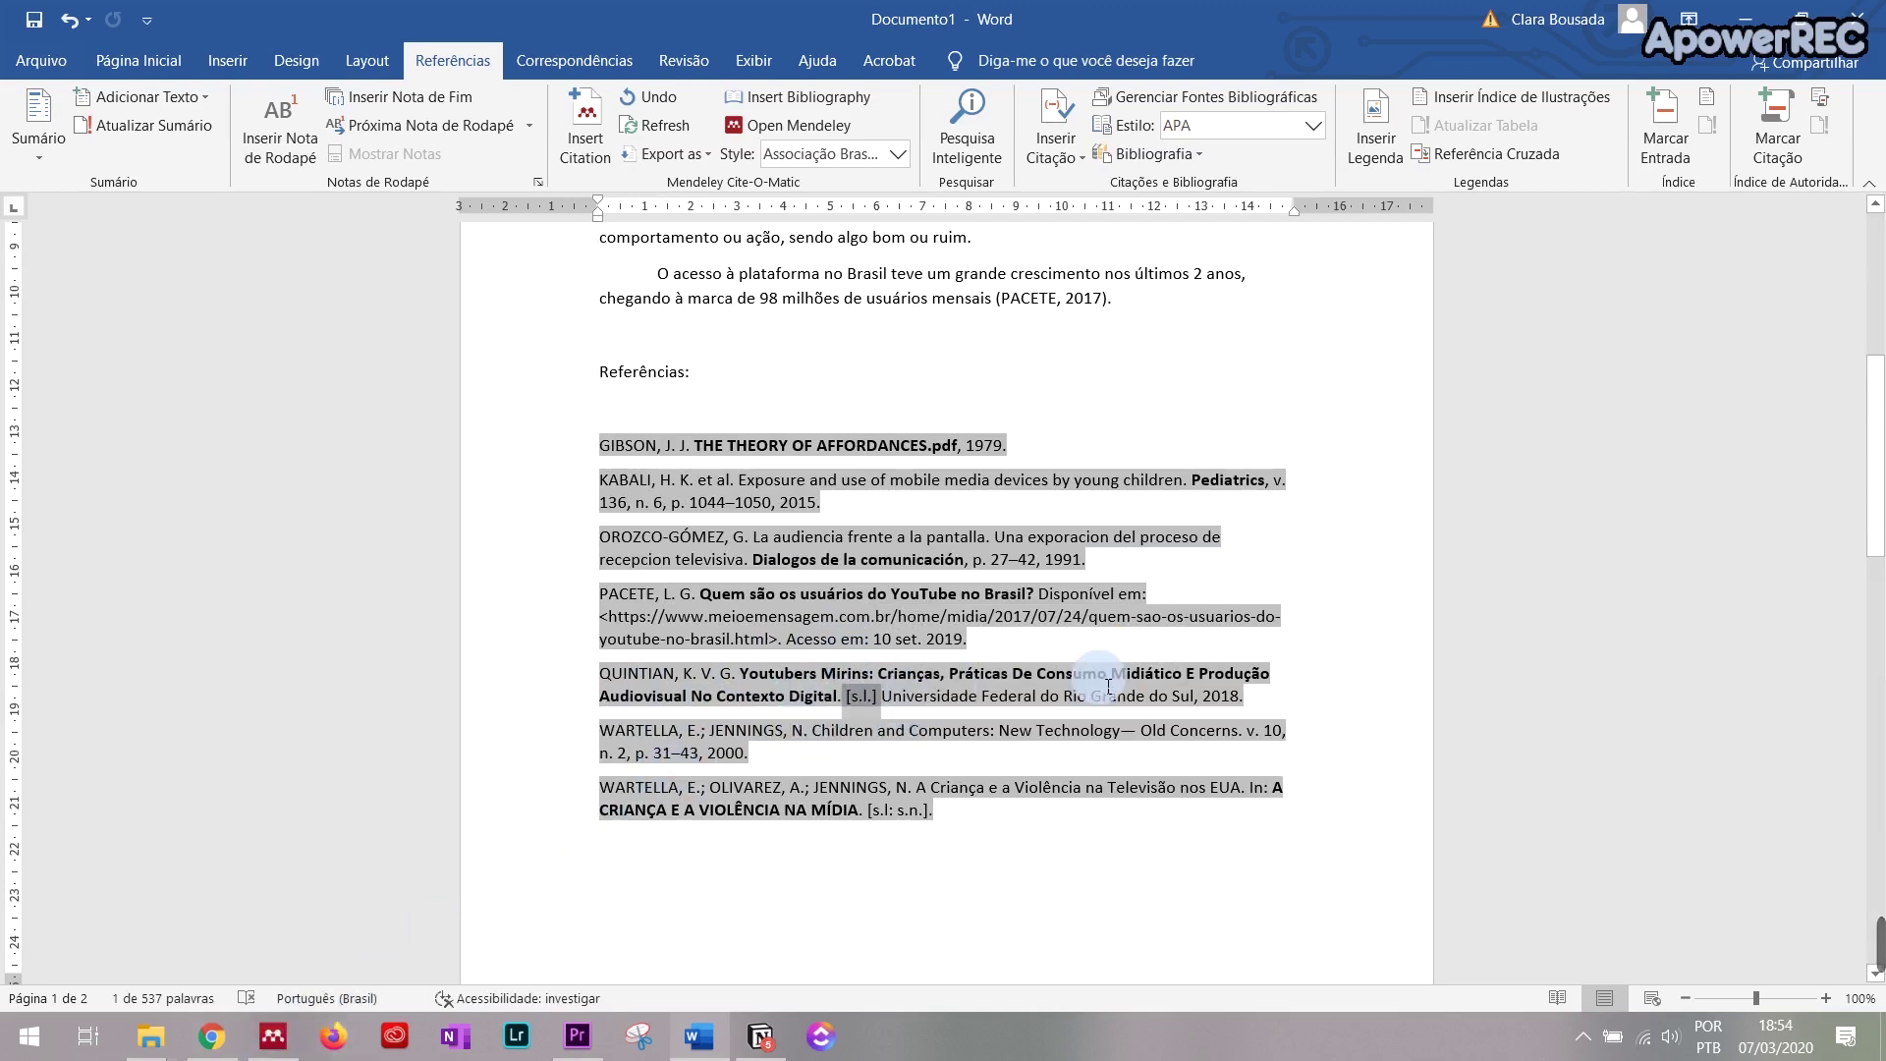
key("Delete")
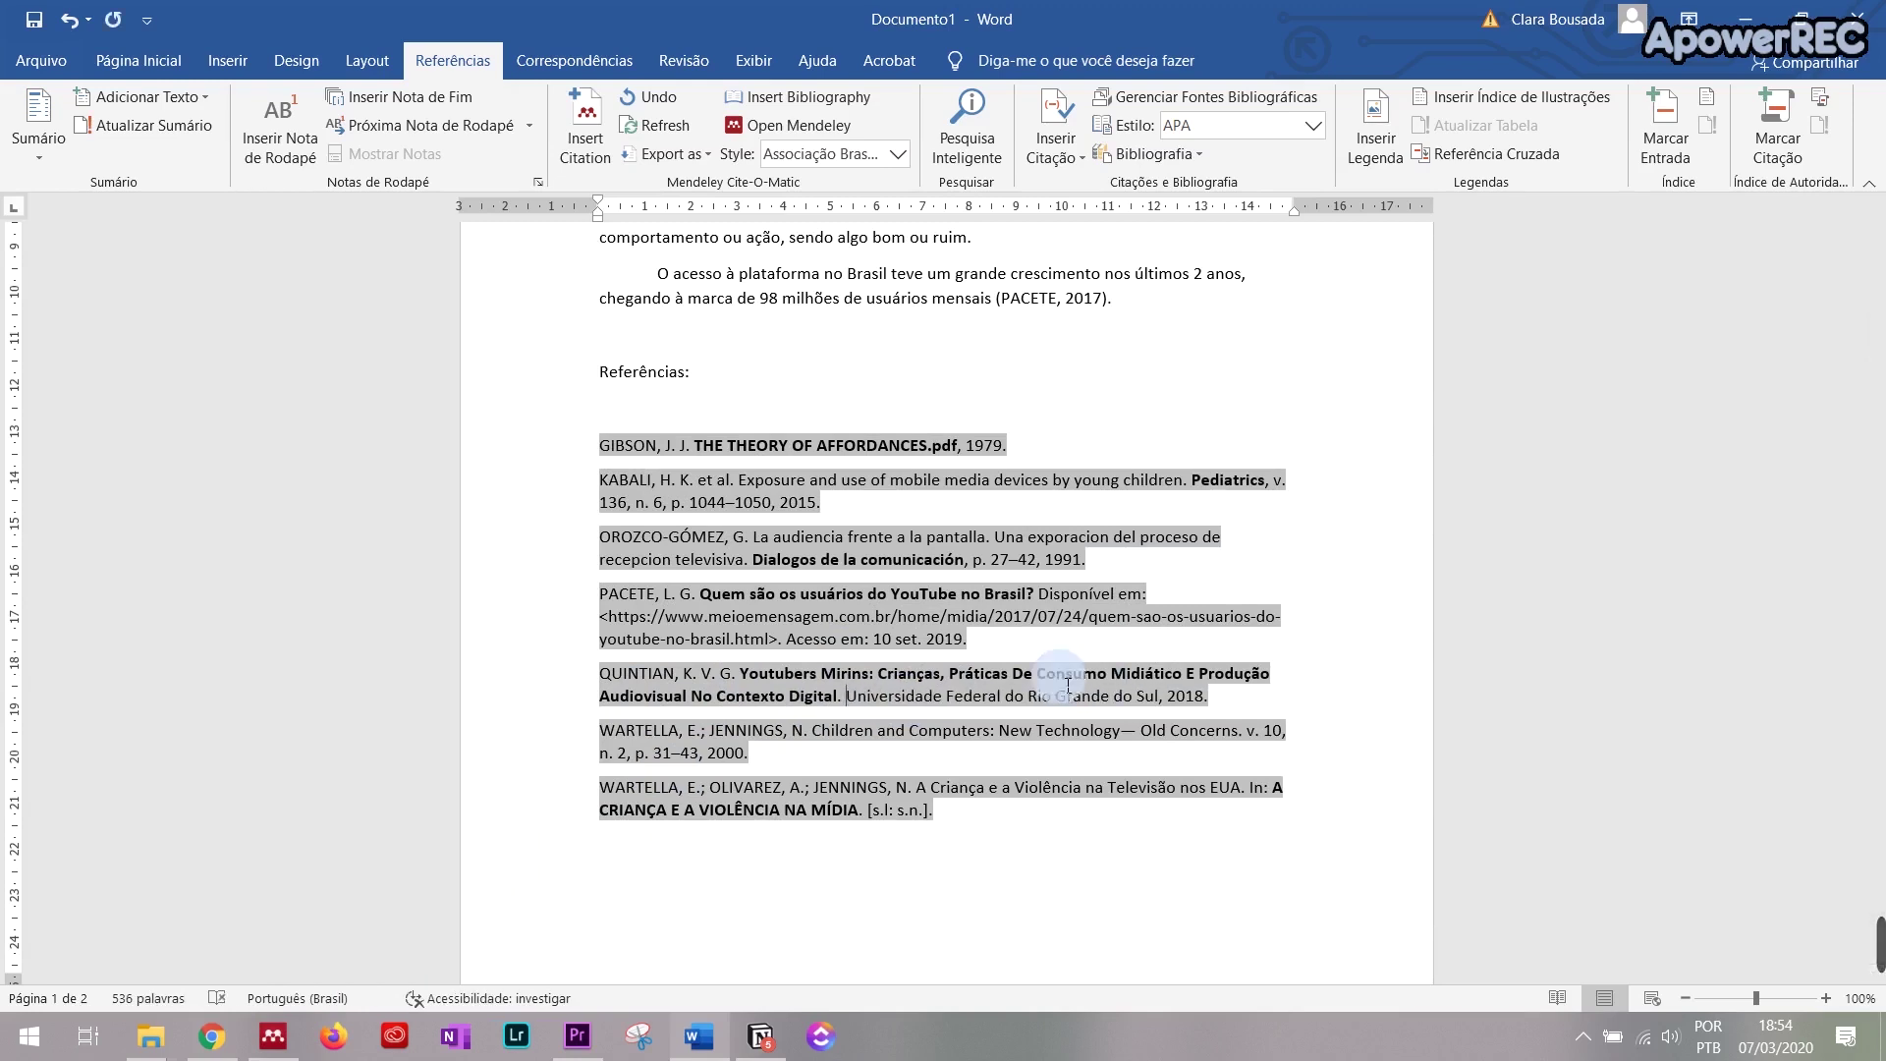
Step: Examine the "[s.l: s.n.]" in the last reference and refresh the Mendeley bibliography in the Word document
left_click(928, 754)
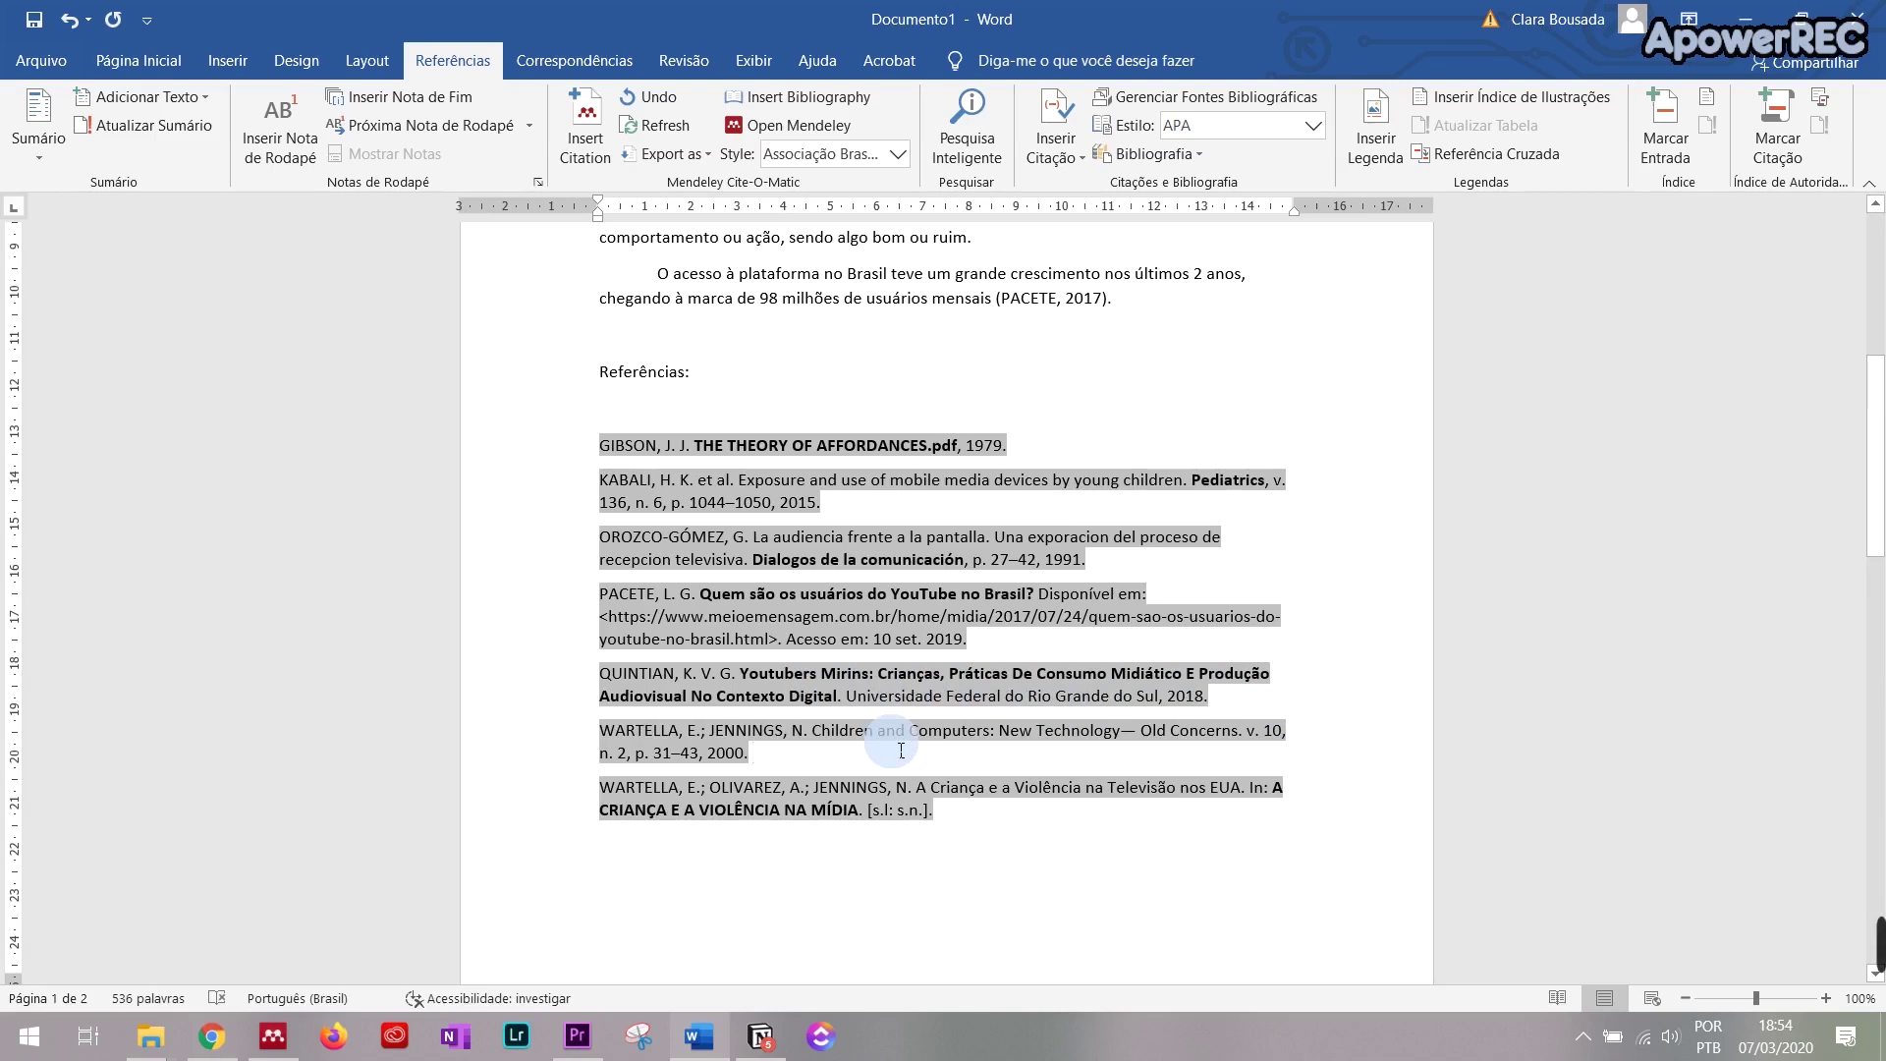
mouse_move(895, 812)
left_mouse_down()
mouse_move(928, 830)
mouse_move(868, 827)
left_mouse_up()
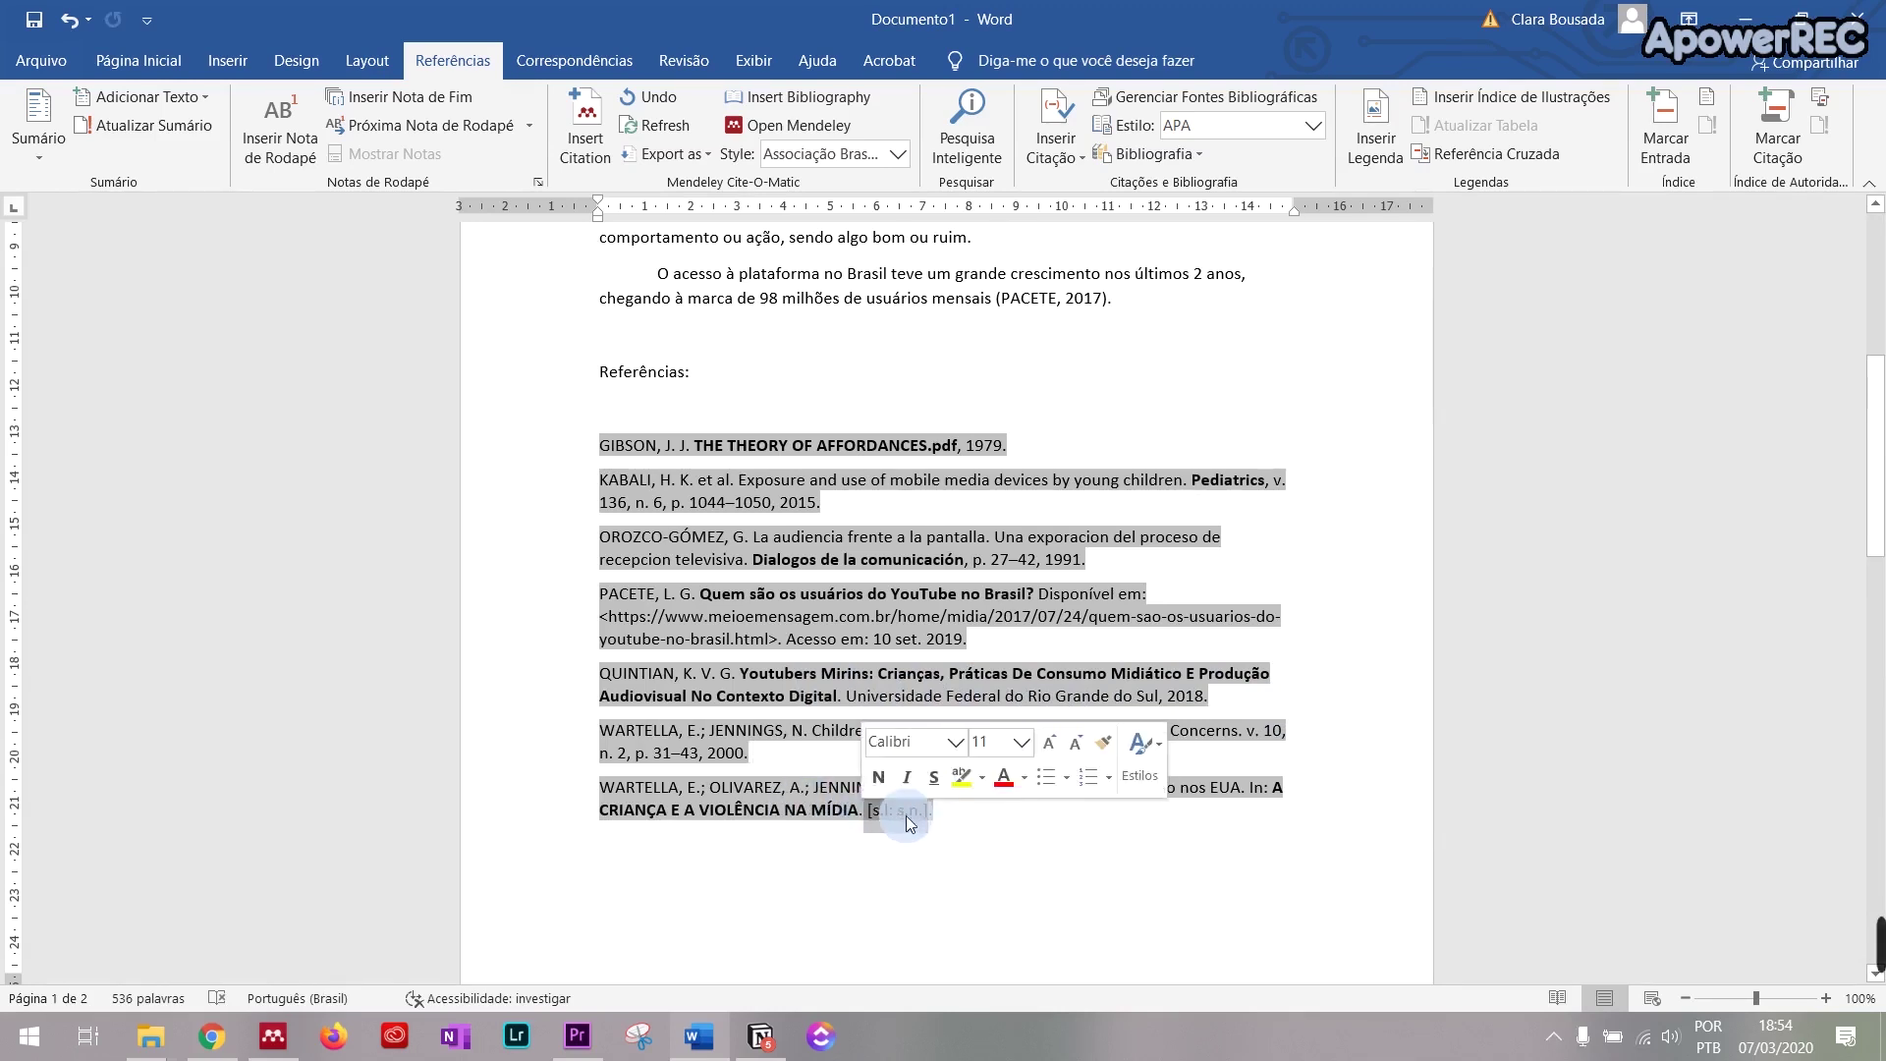
left_click(883, 876)
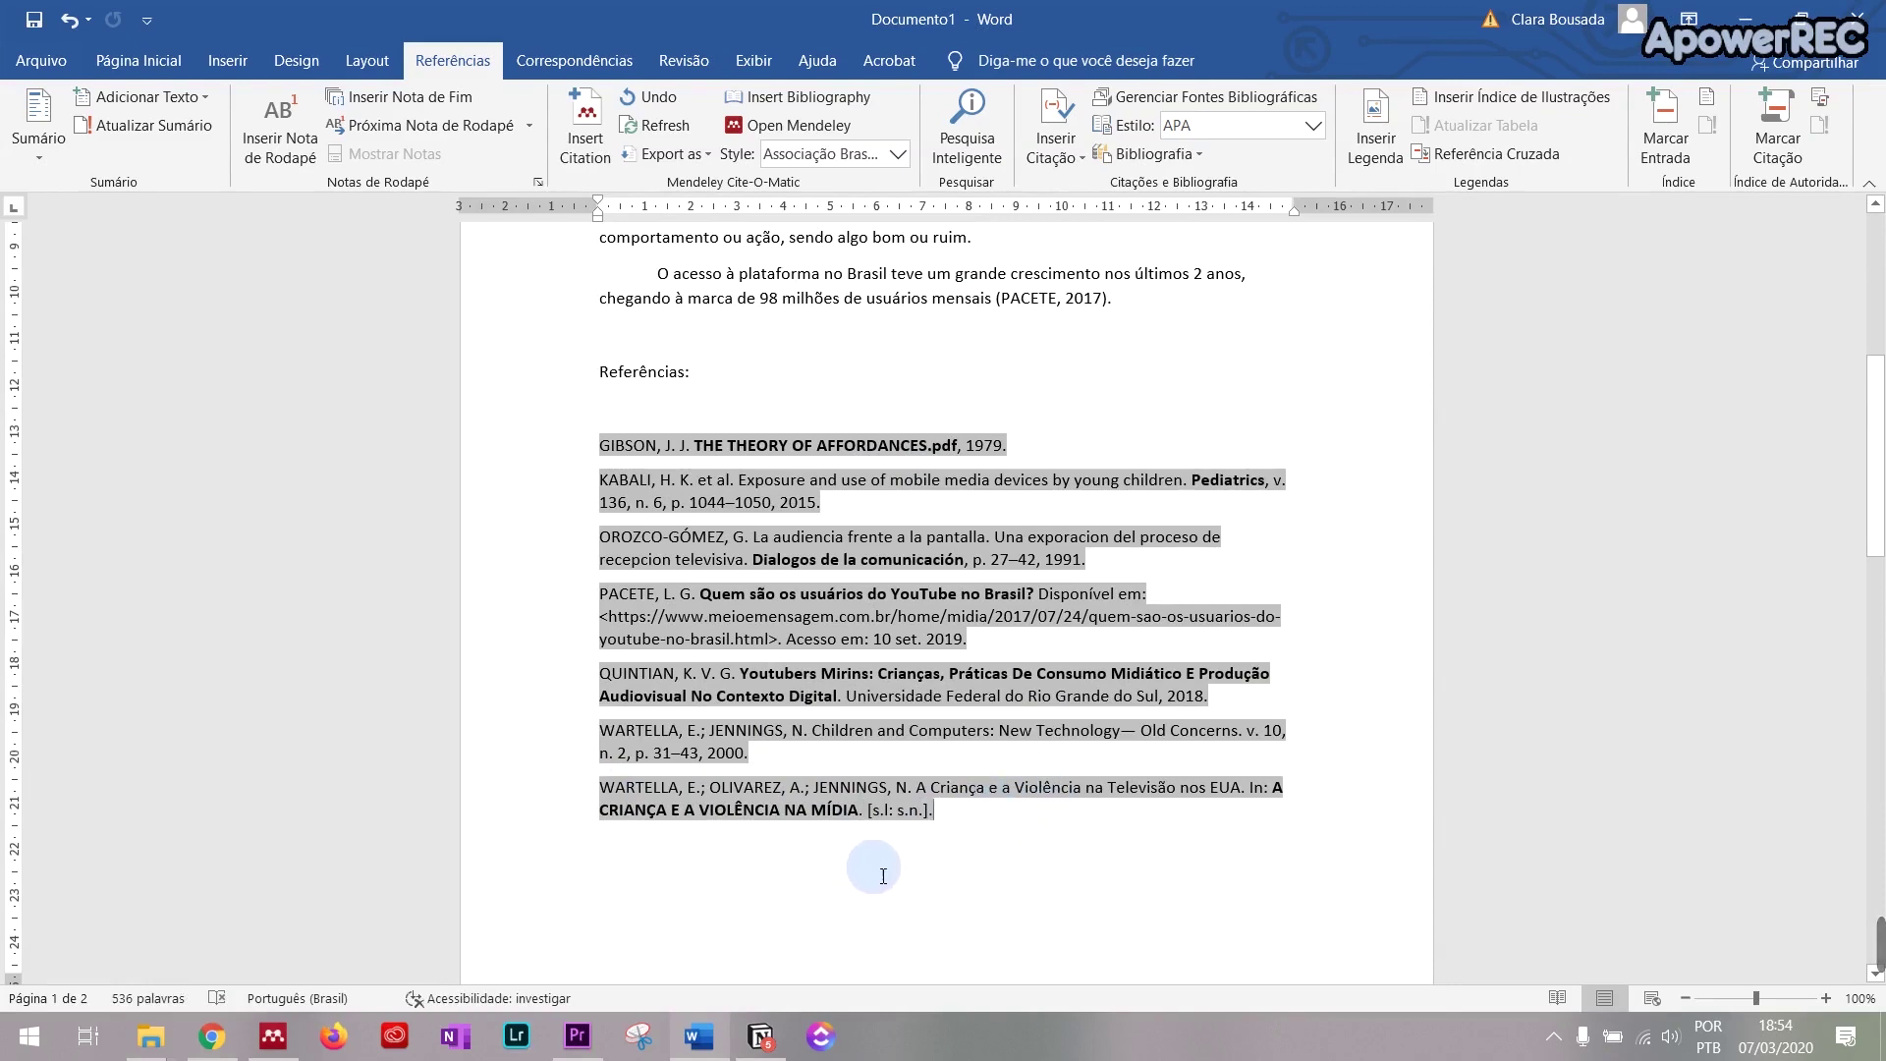
left_click(273, 1037)
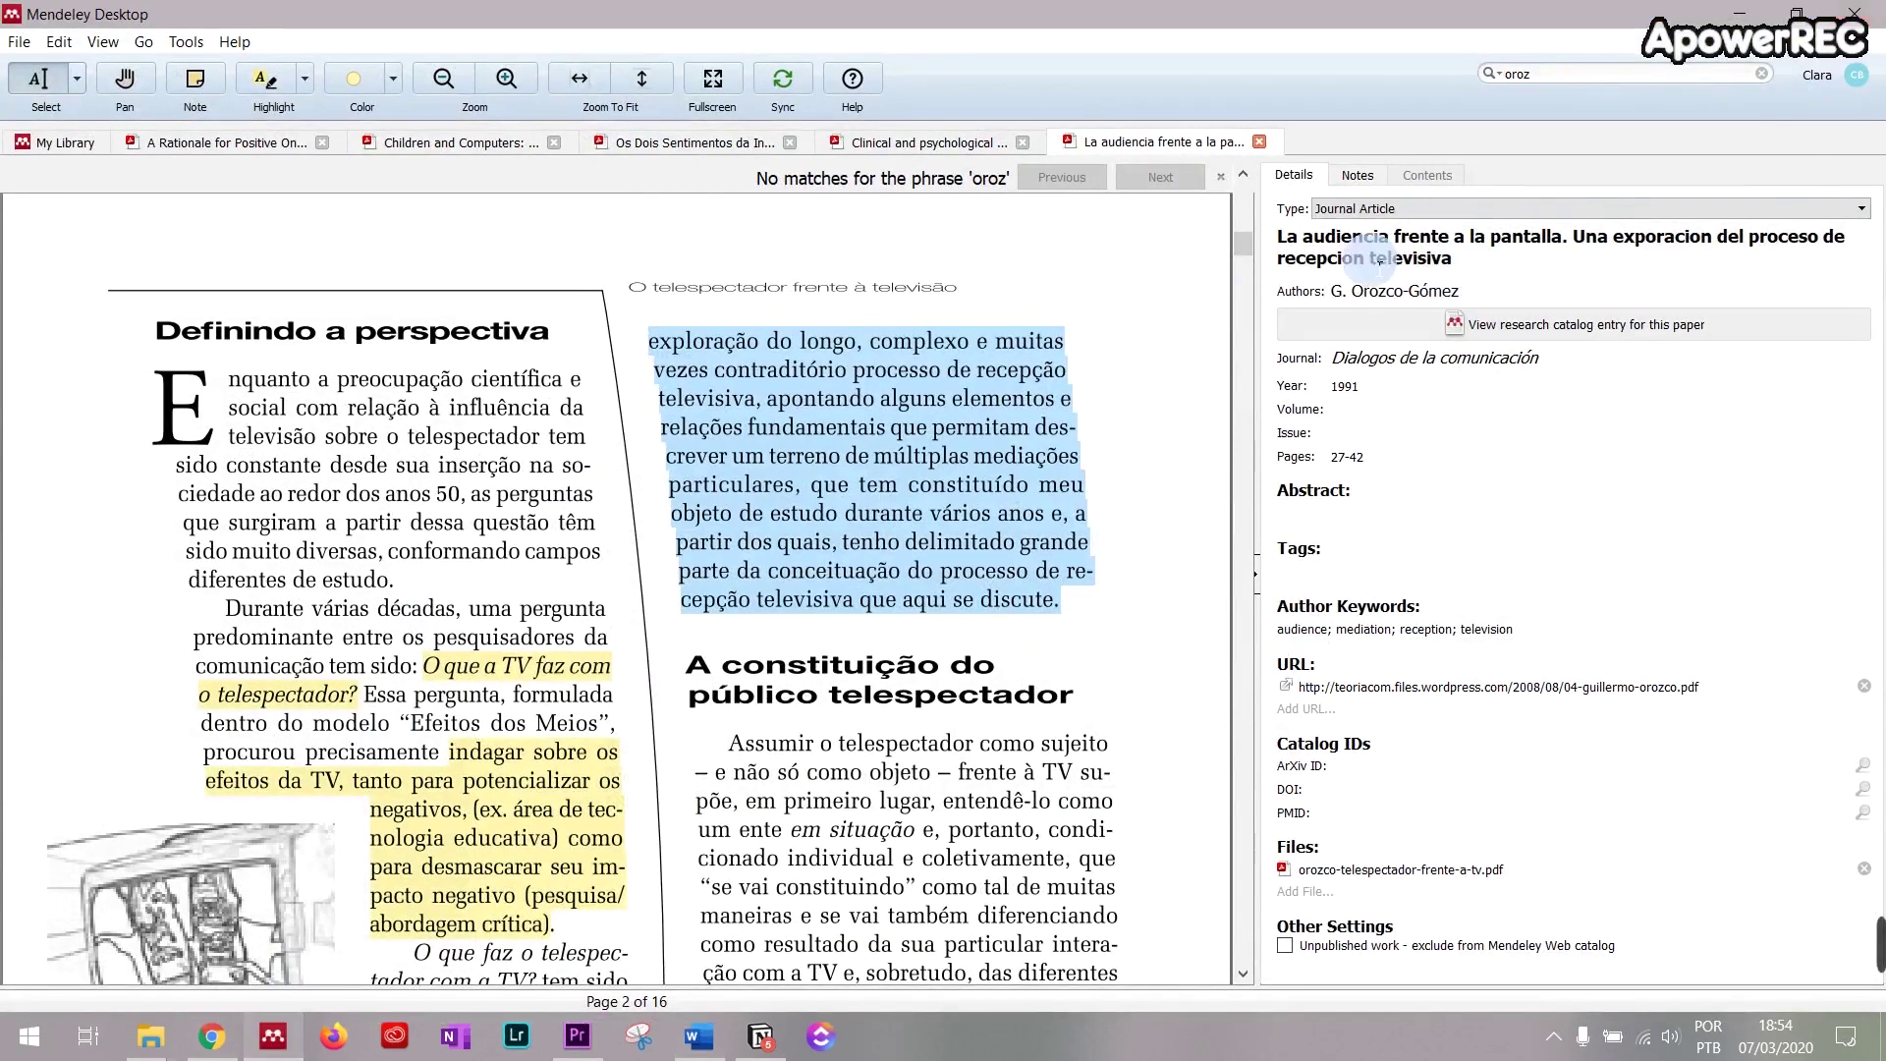
left_click(1757, 10)
left_click(702, 120)
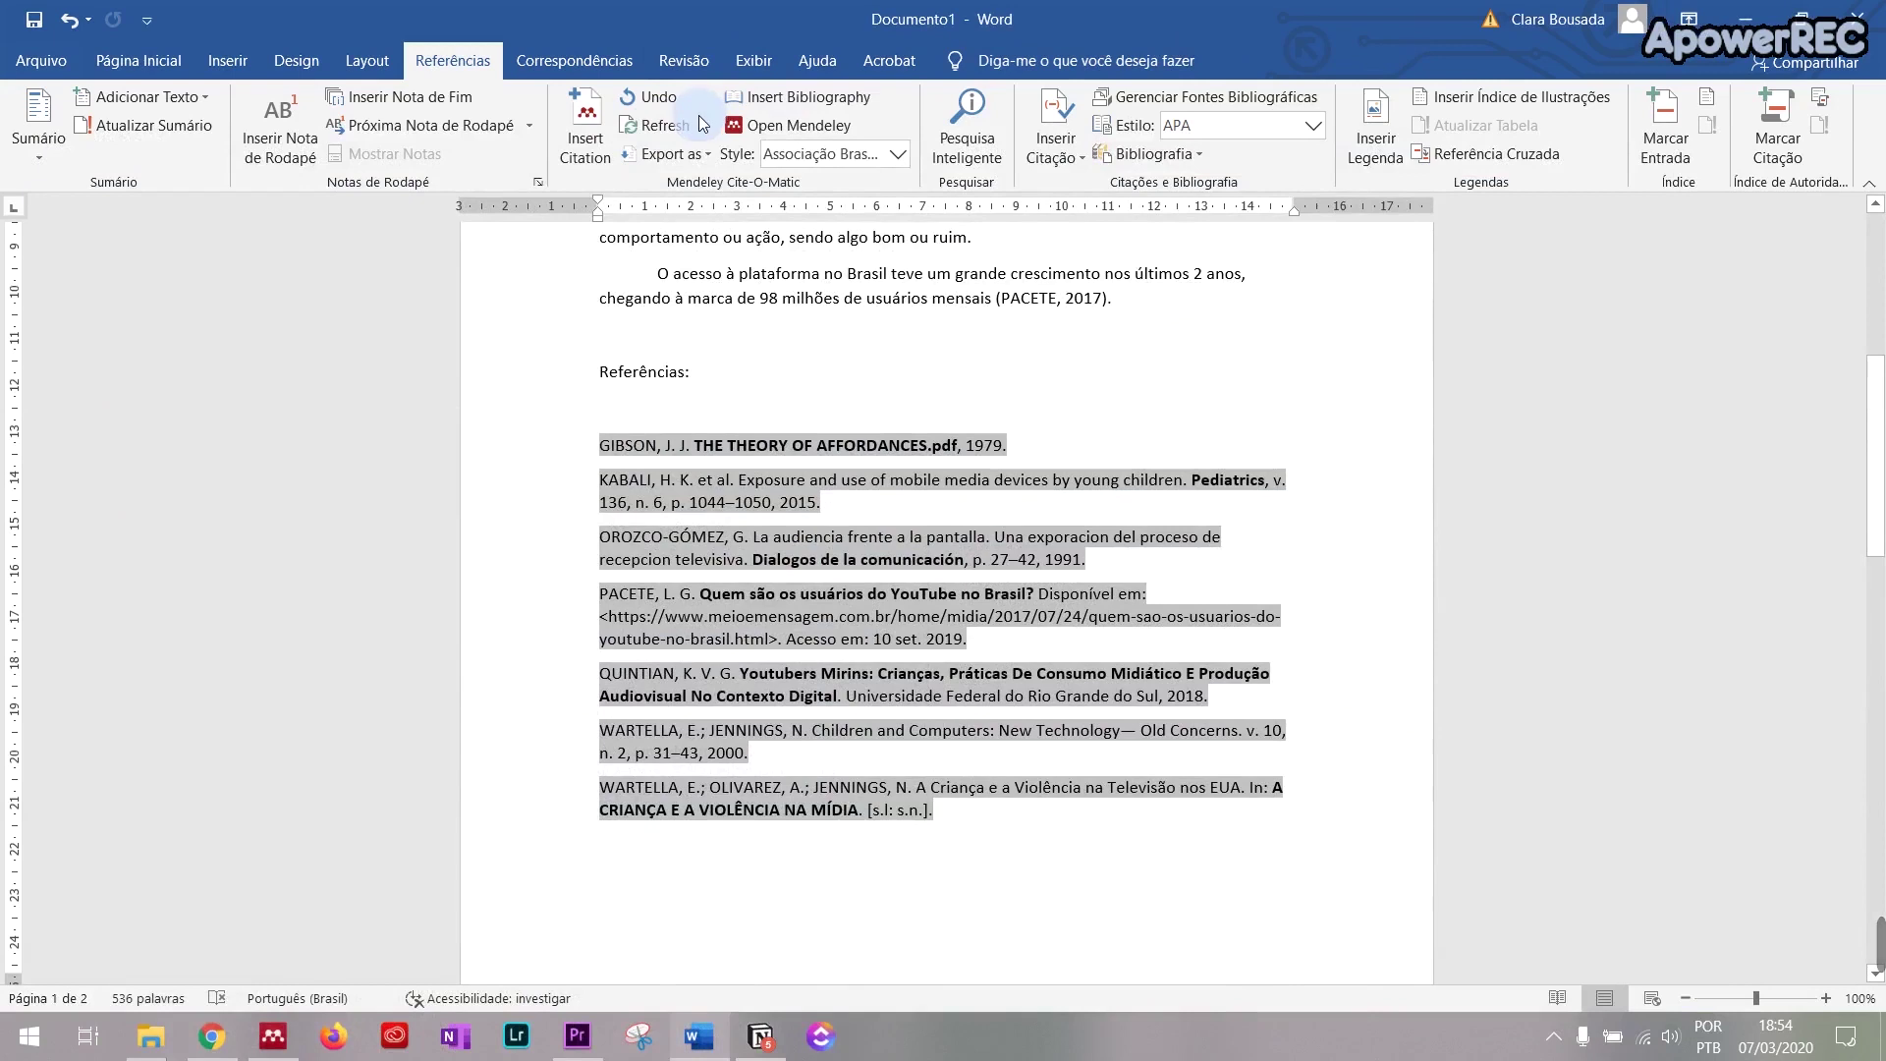
left_click(1017, 833)
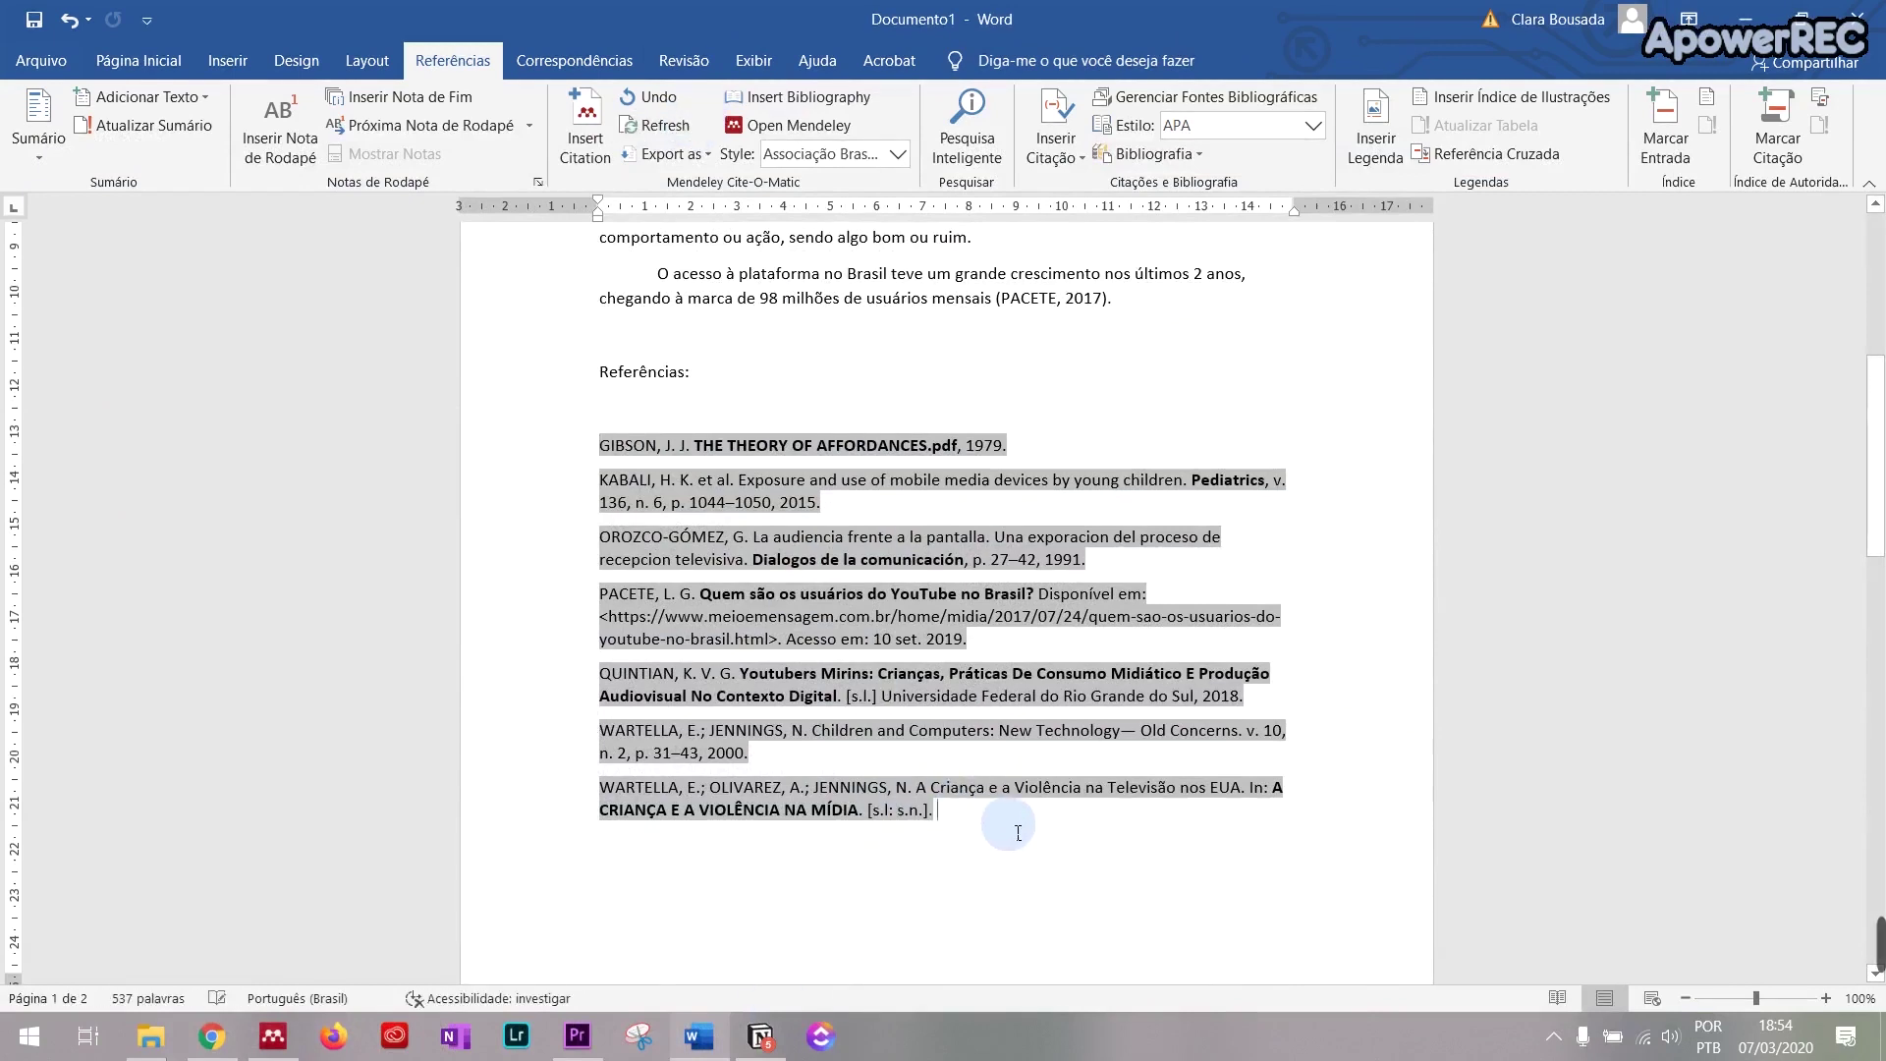
left_click(853, 406)
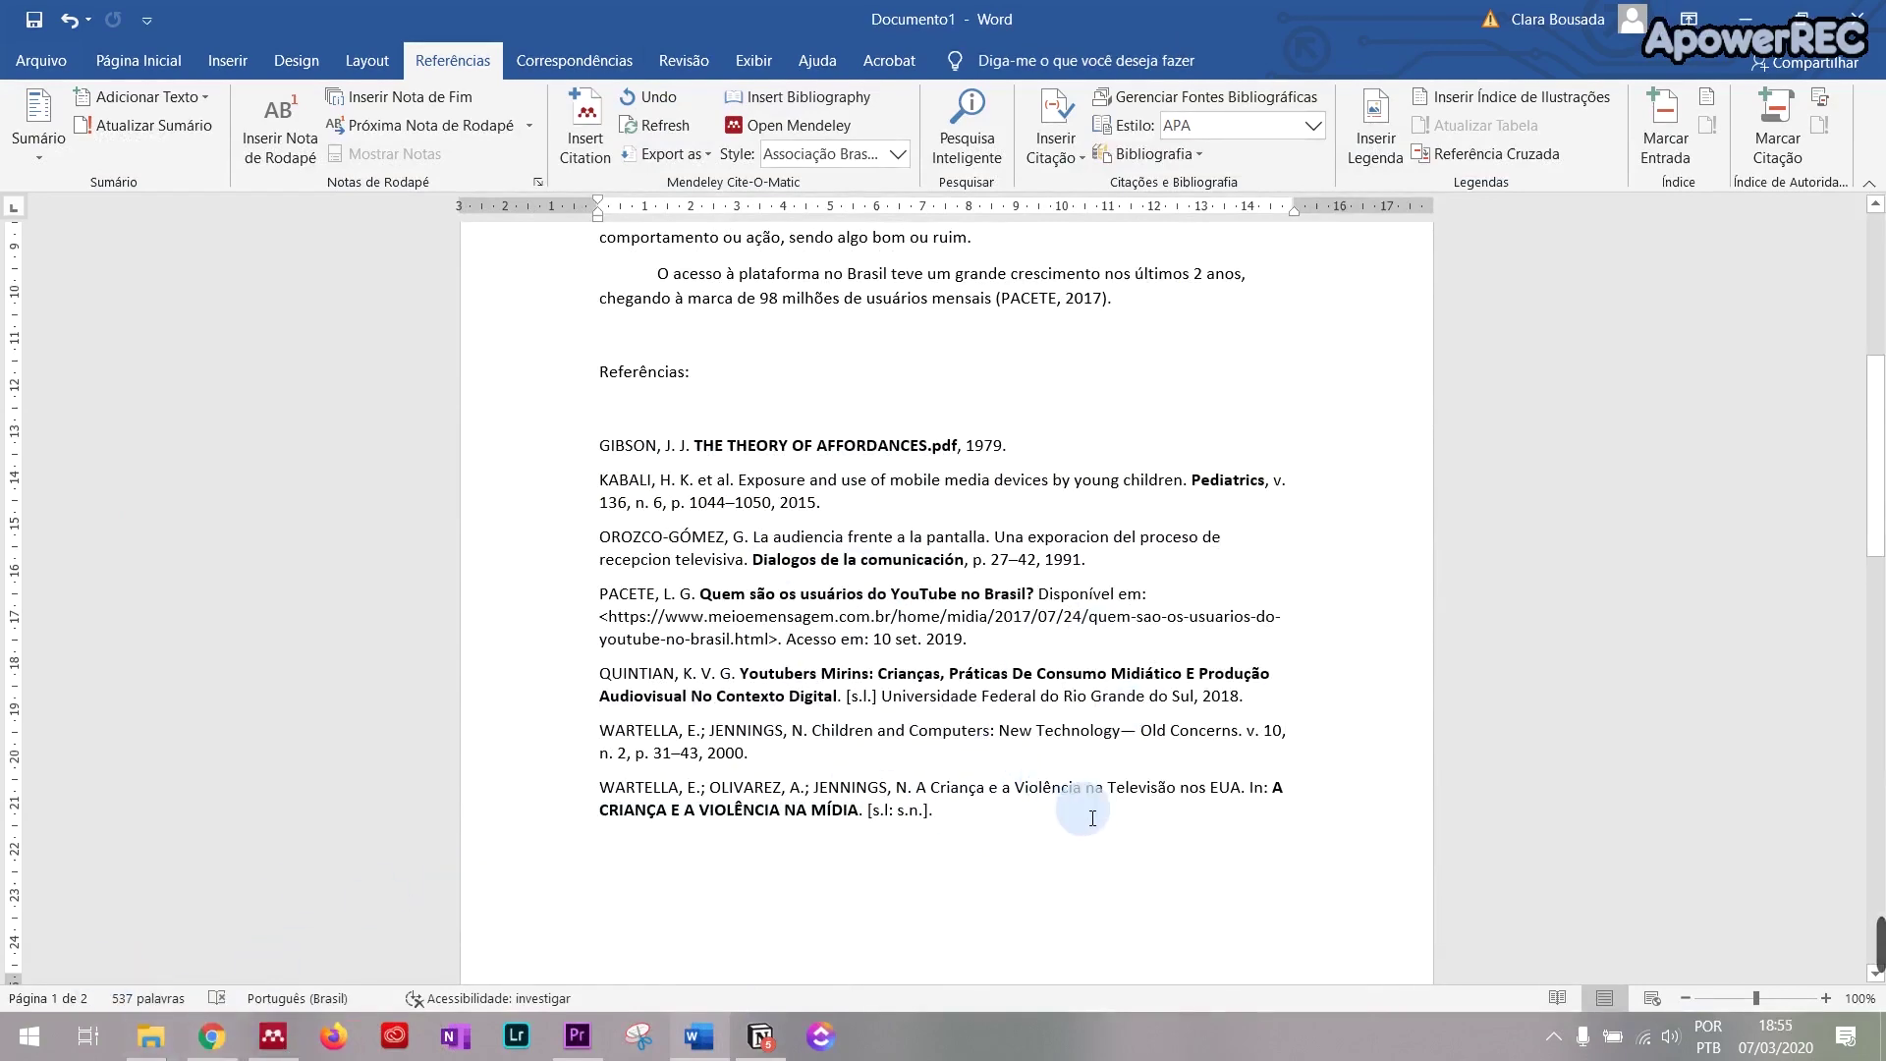
Step: Insert a Mendeley citation of "The Situated Infant" (1988) on a new line below the document's last body paragraph
scroll(1088, 791, "up", 3)
scroll(1080, 786, "down", 1)
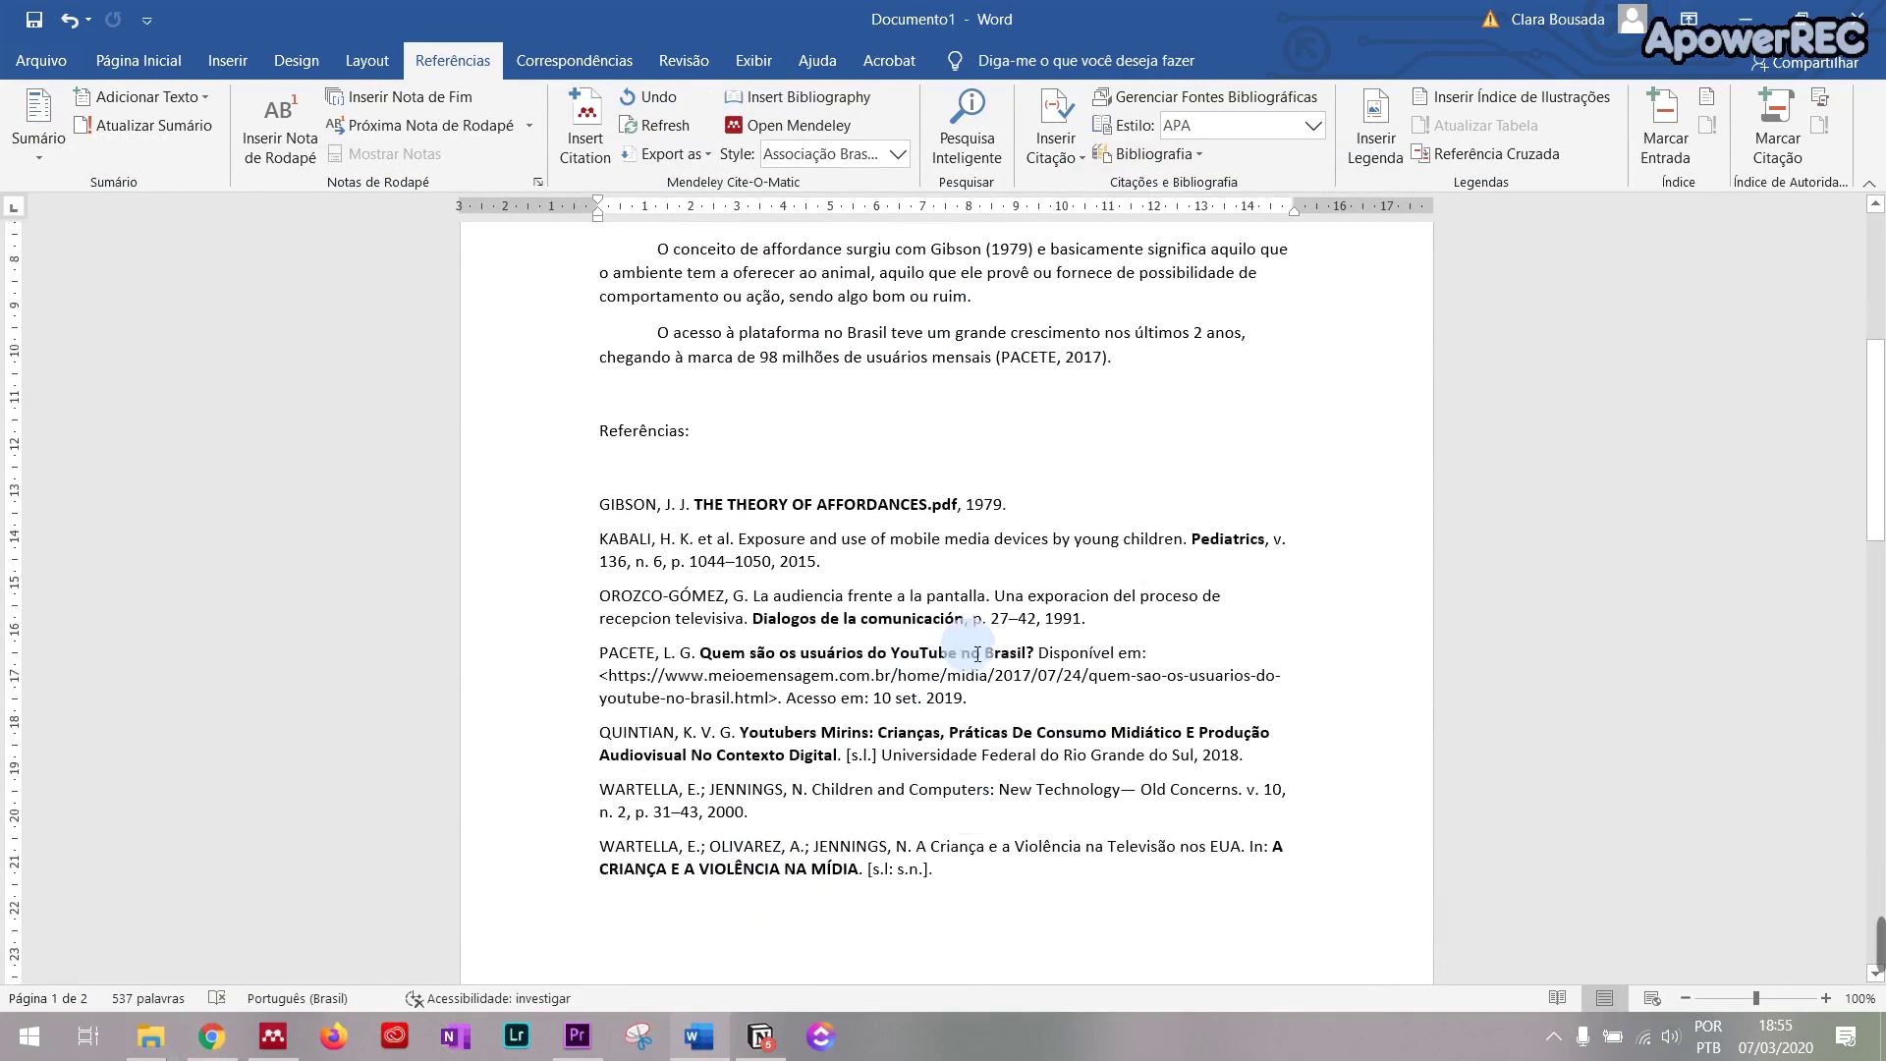
scroll(1080, 658, "up", 4)
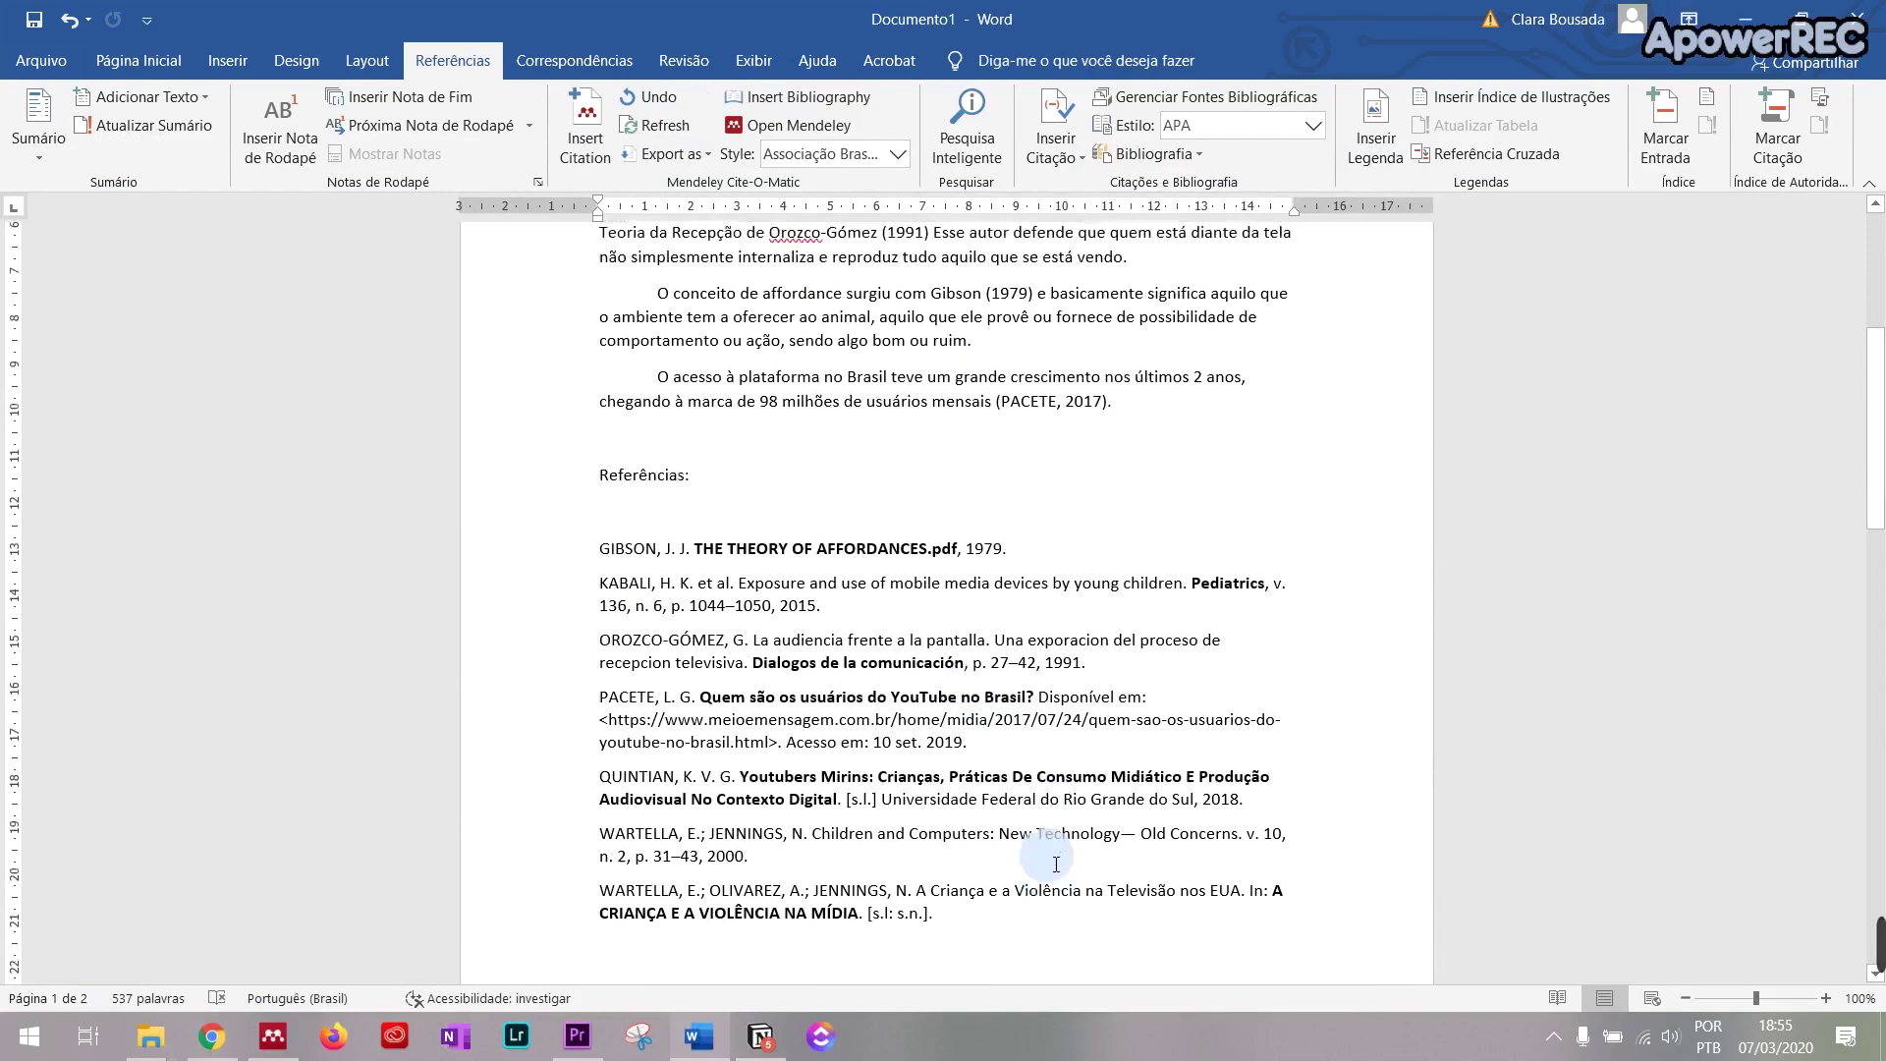
key("Return")
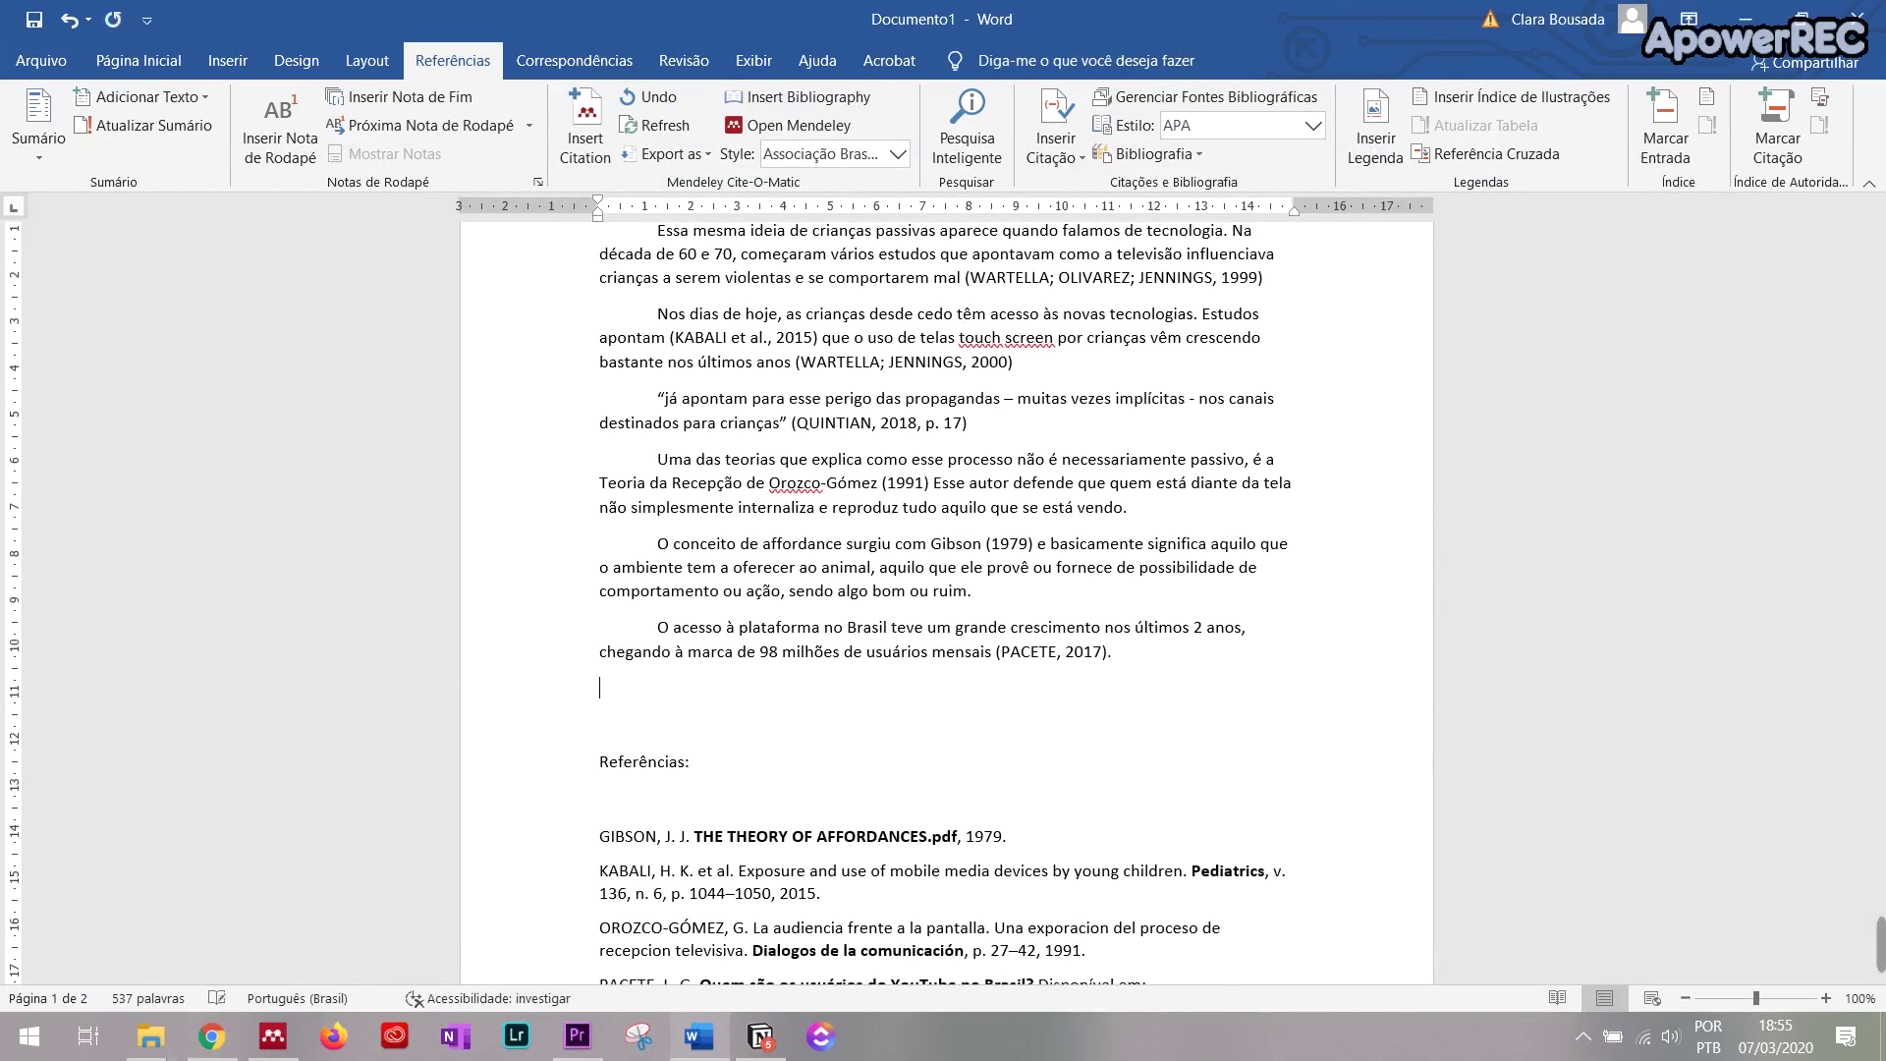
left_click(585, 132)
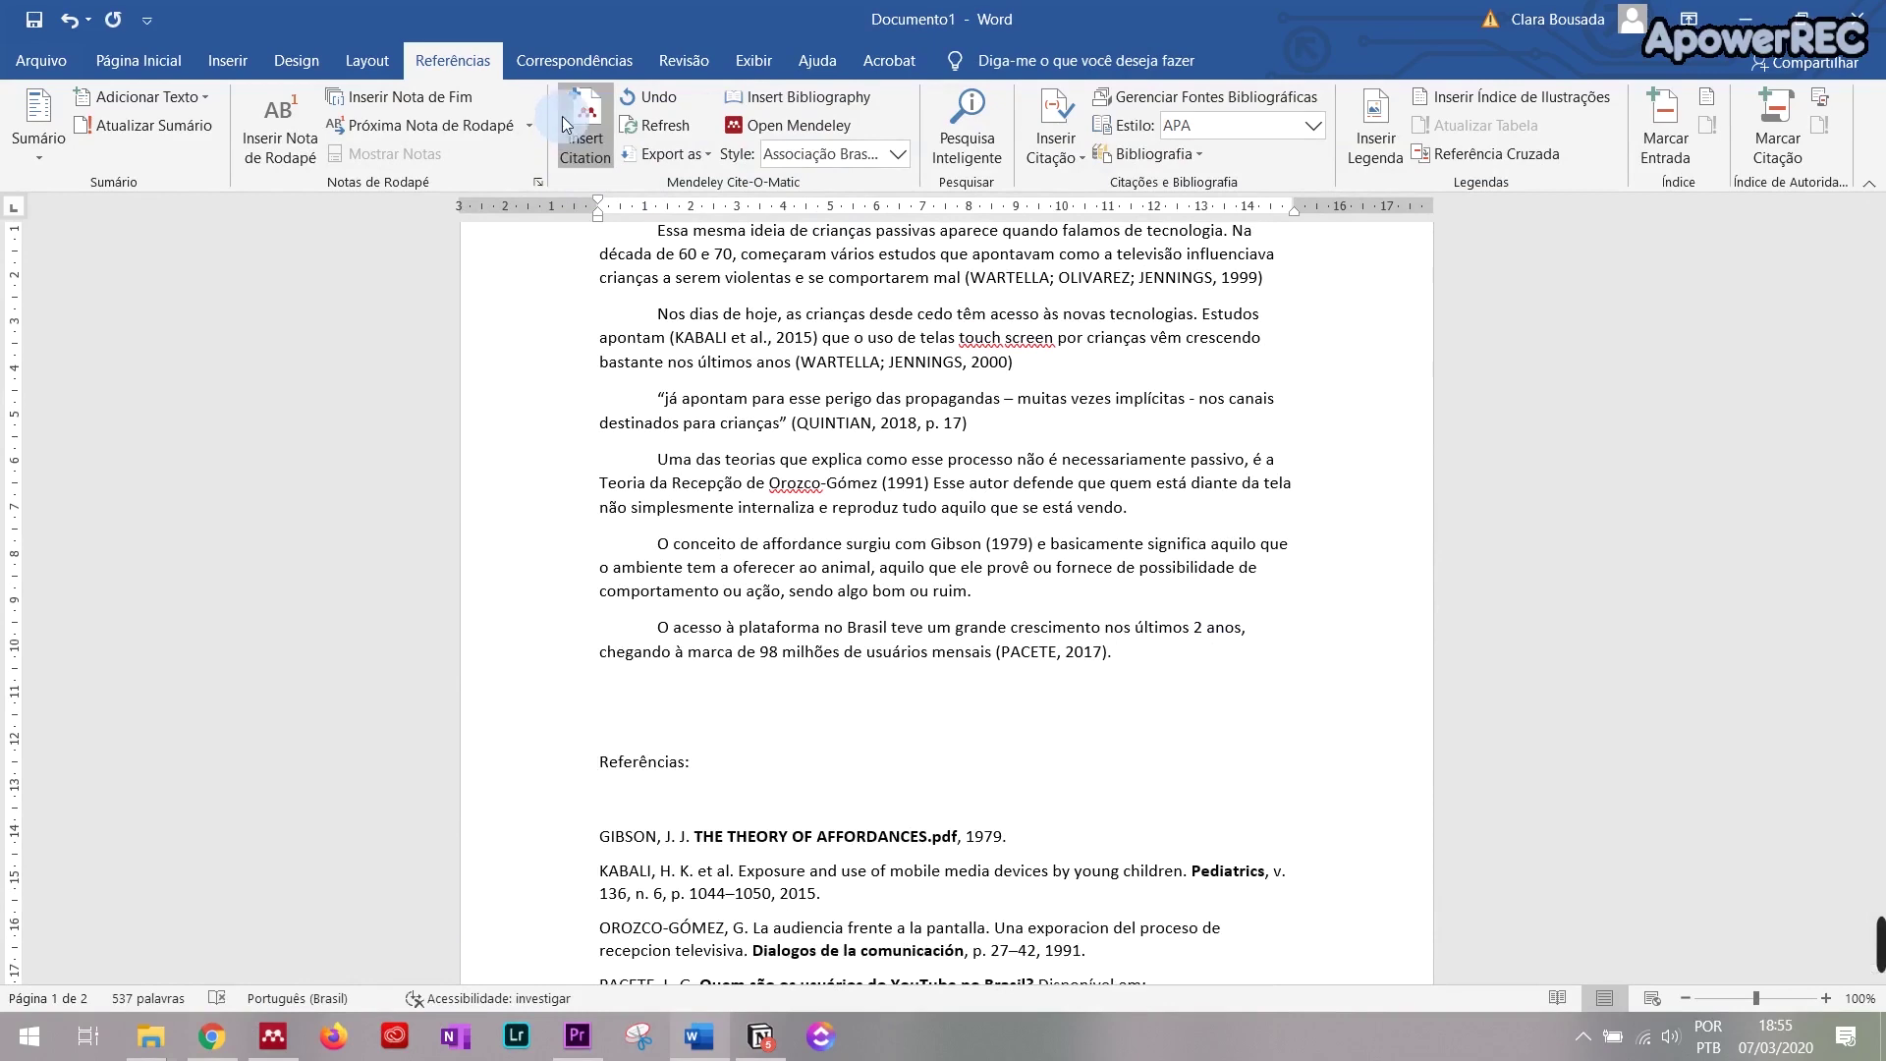
type("dclark")
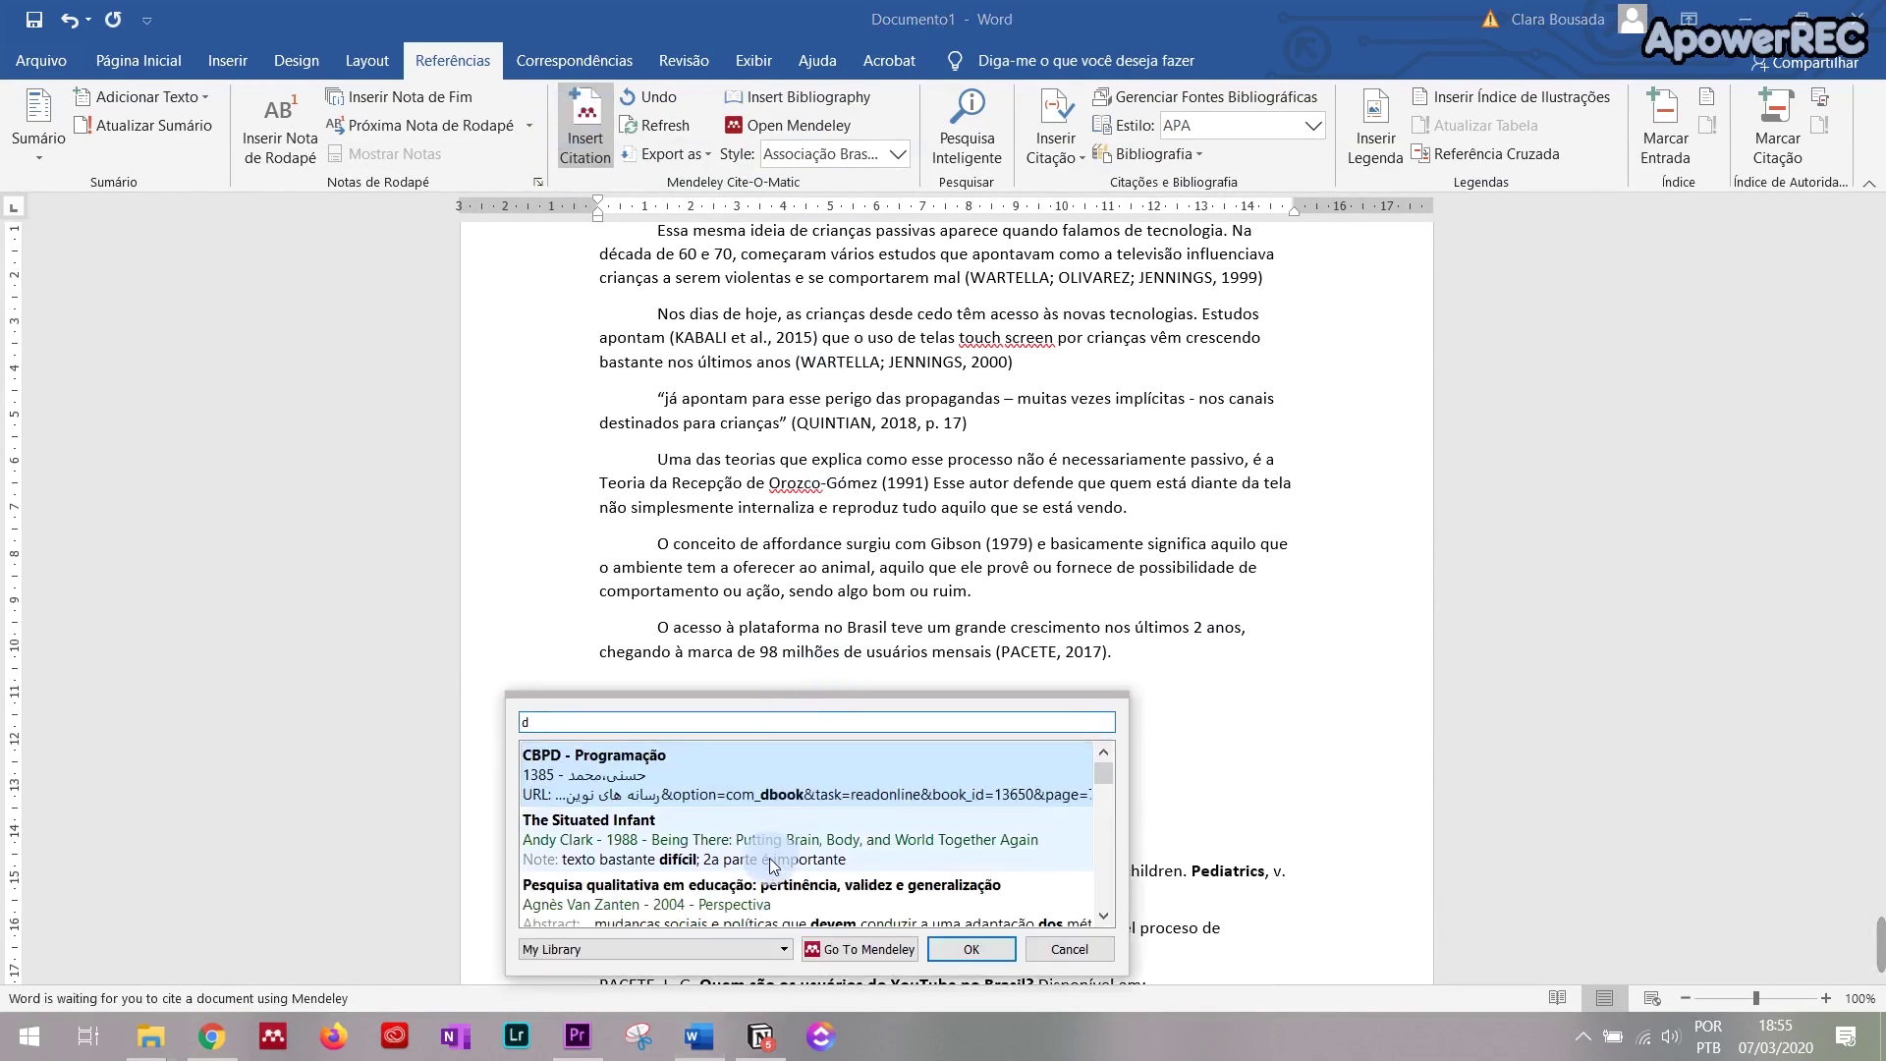
left_click(802, 856)
left_click(998, 753)
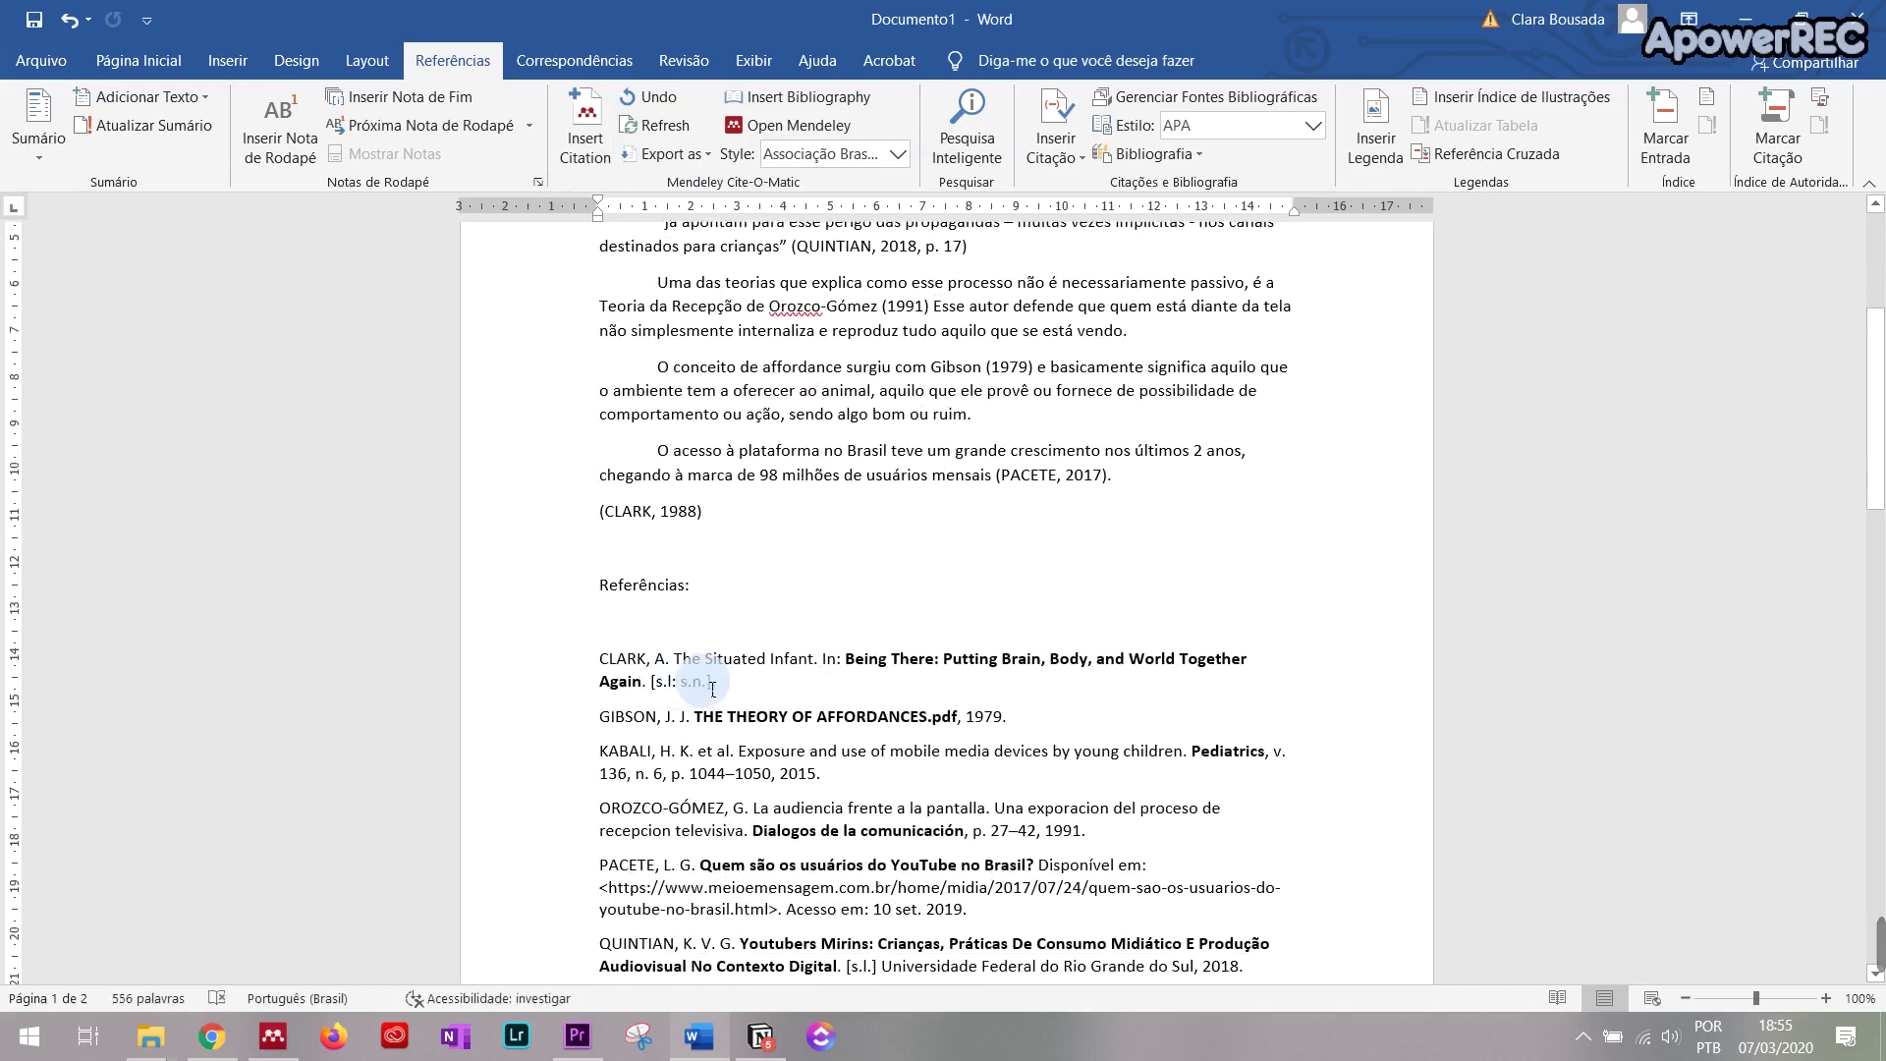
Step: Cite "YouTube, menores y cultura colaborativa" (2019) on a new line below the 1988 citation and check its entry in the references
left_click(758, 511)
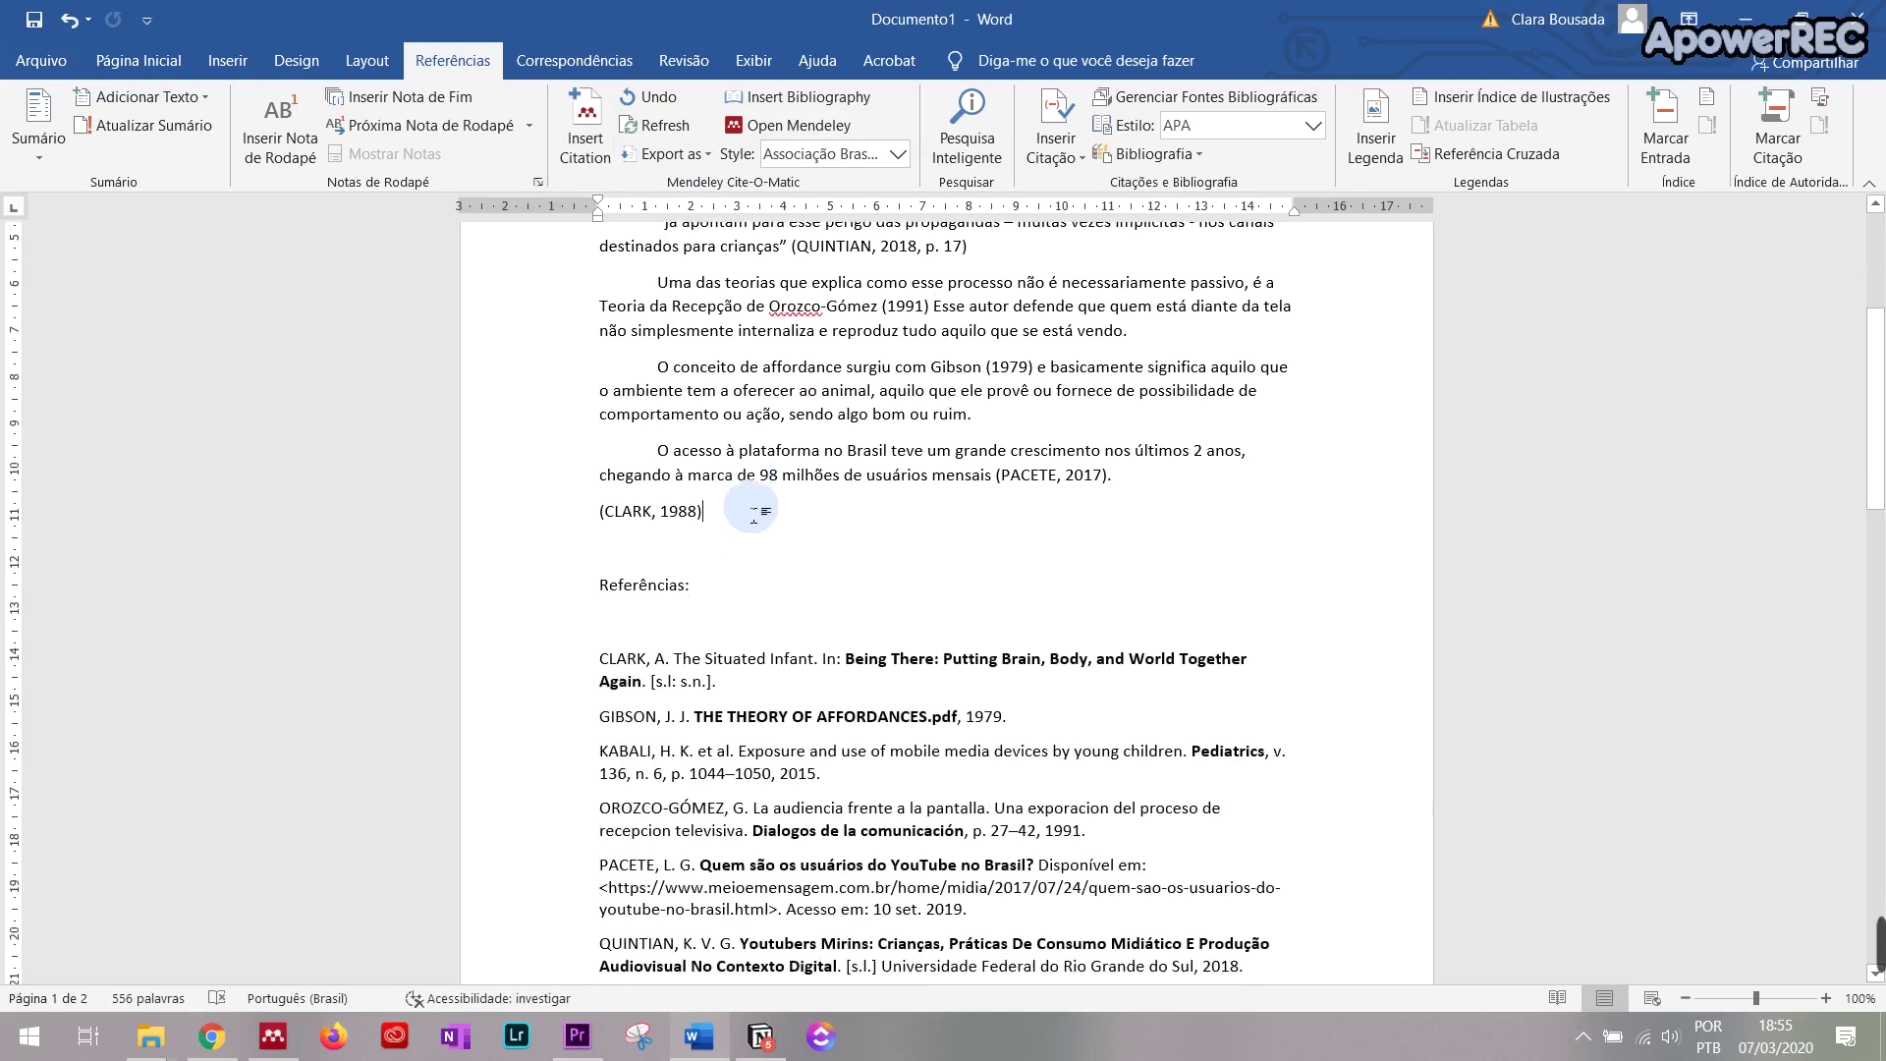
key("Return")
left_click(601, 157)
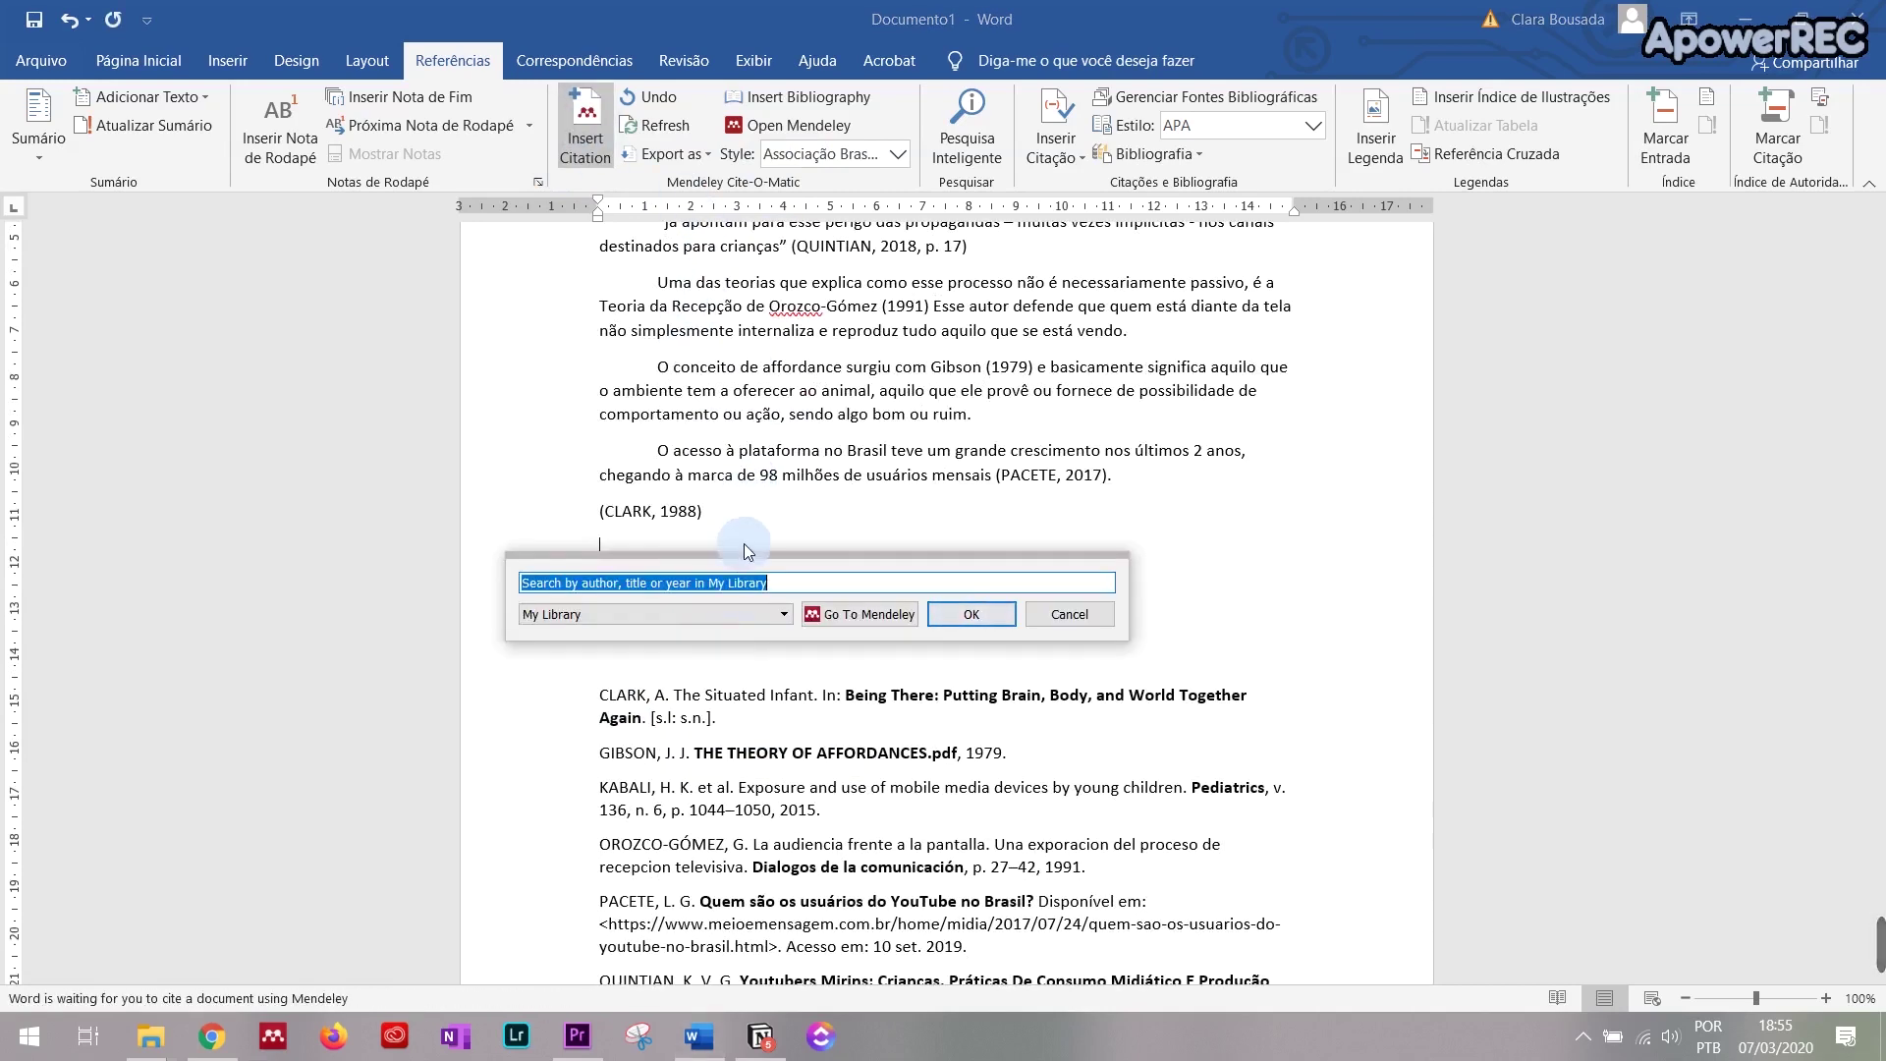
type("k")
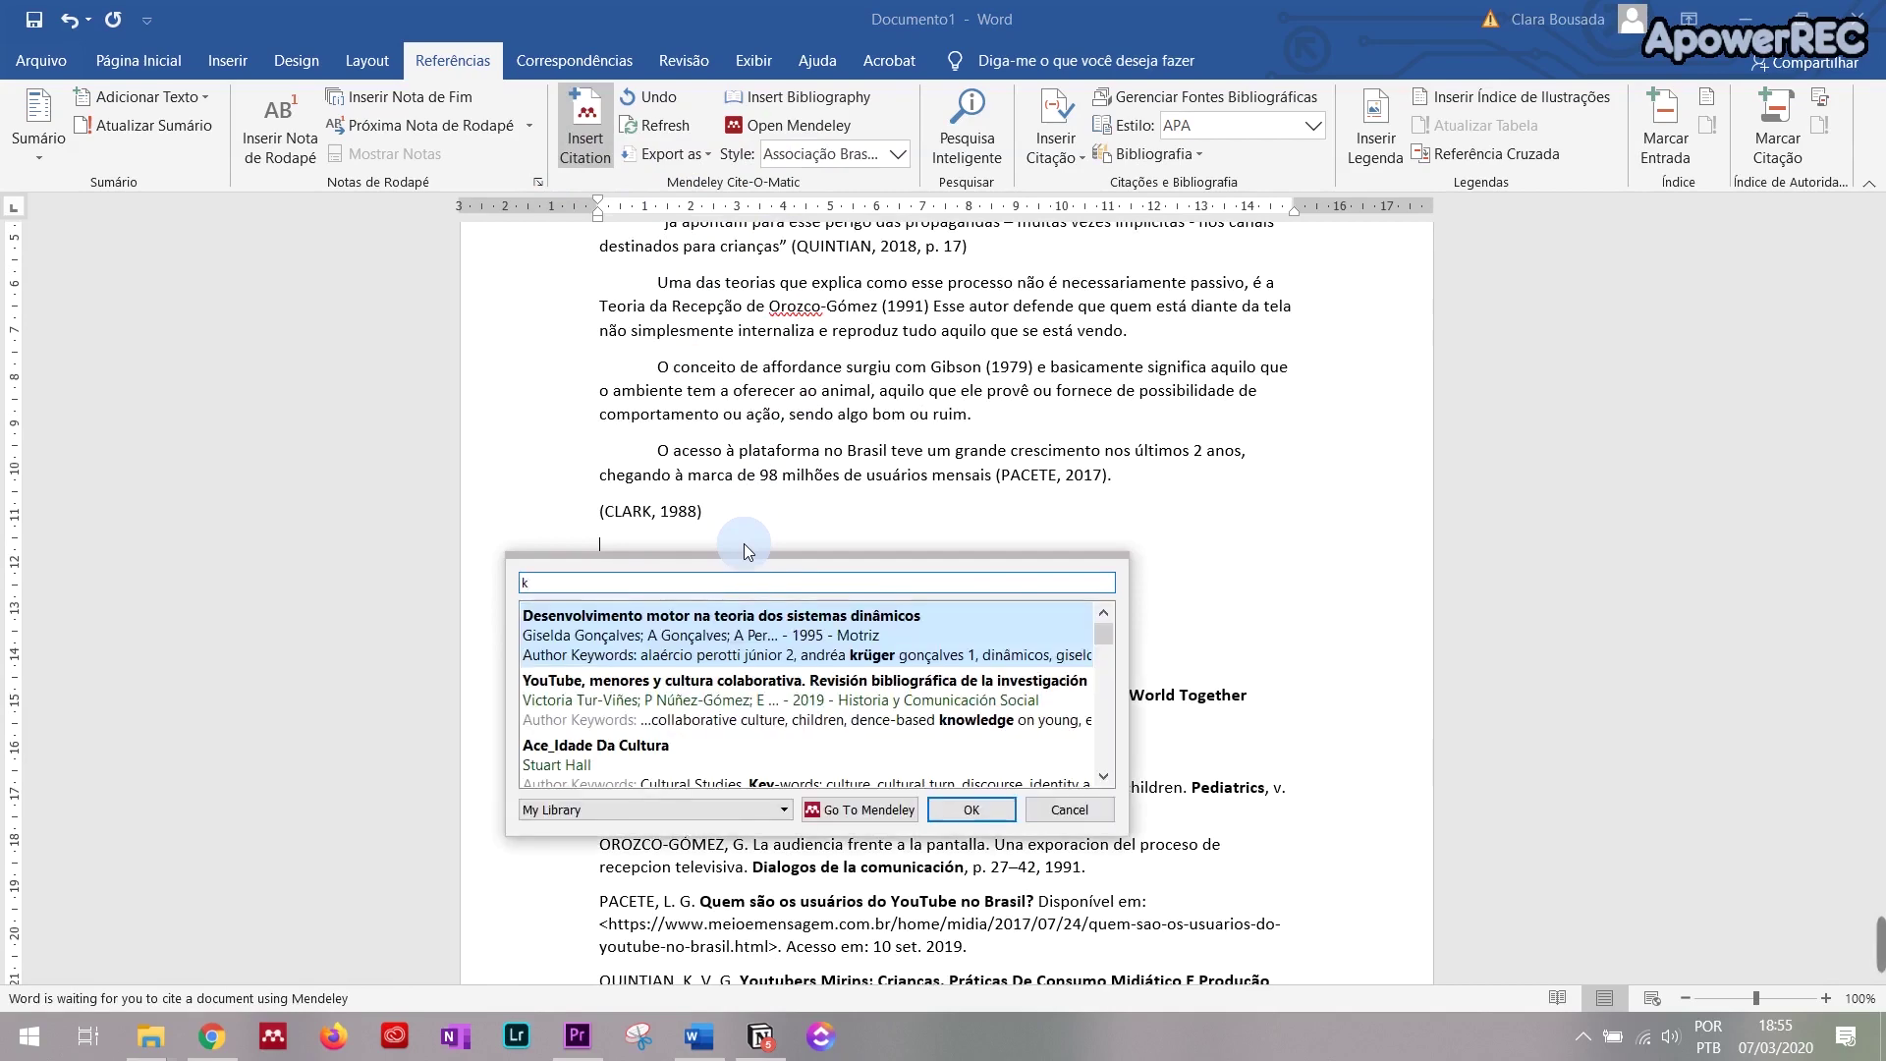
left_click(733, 688)
left_click(992, 629)
left_click(933, 557)
scroll(940, 567, "down", 3)
scroll(940, 567, "down", 1)
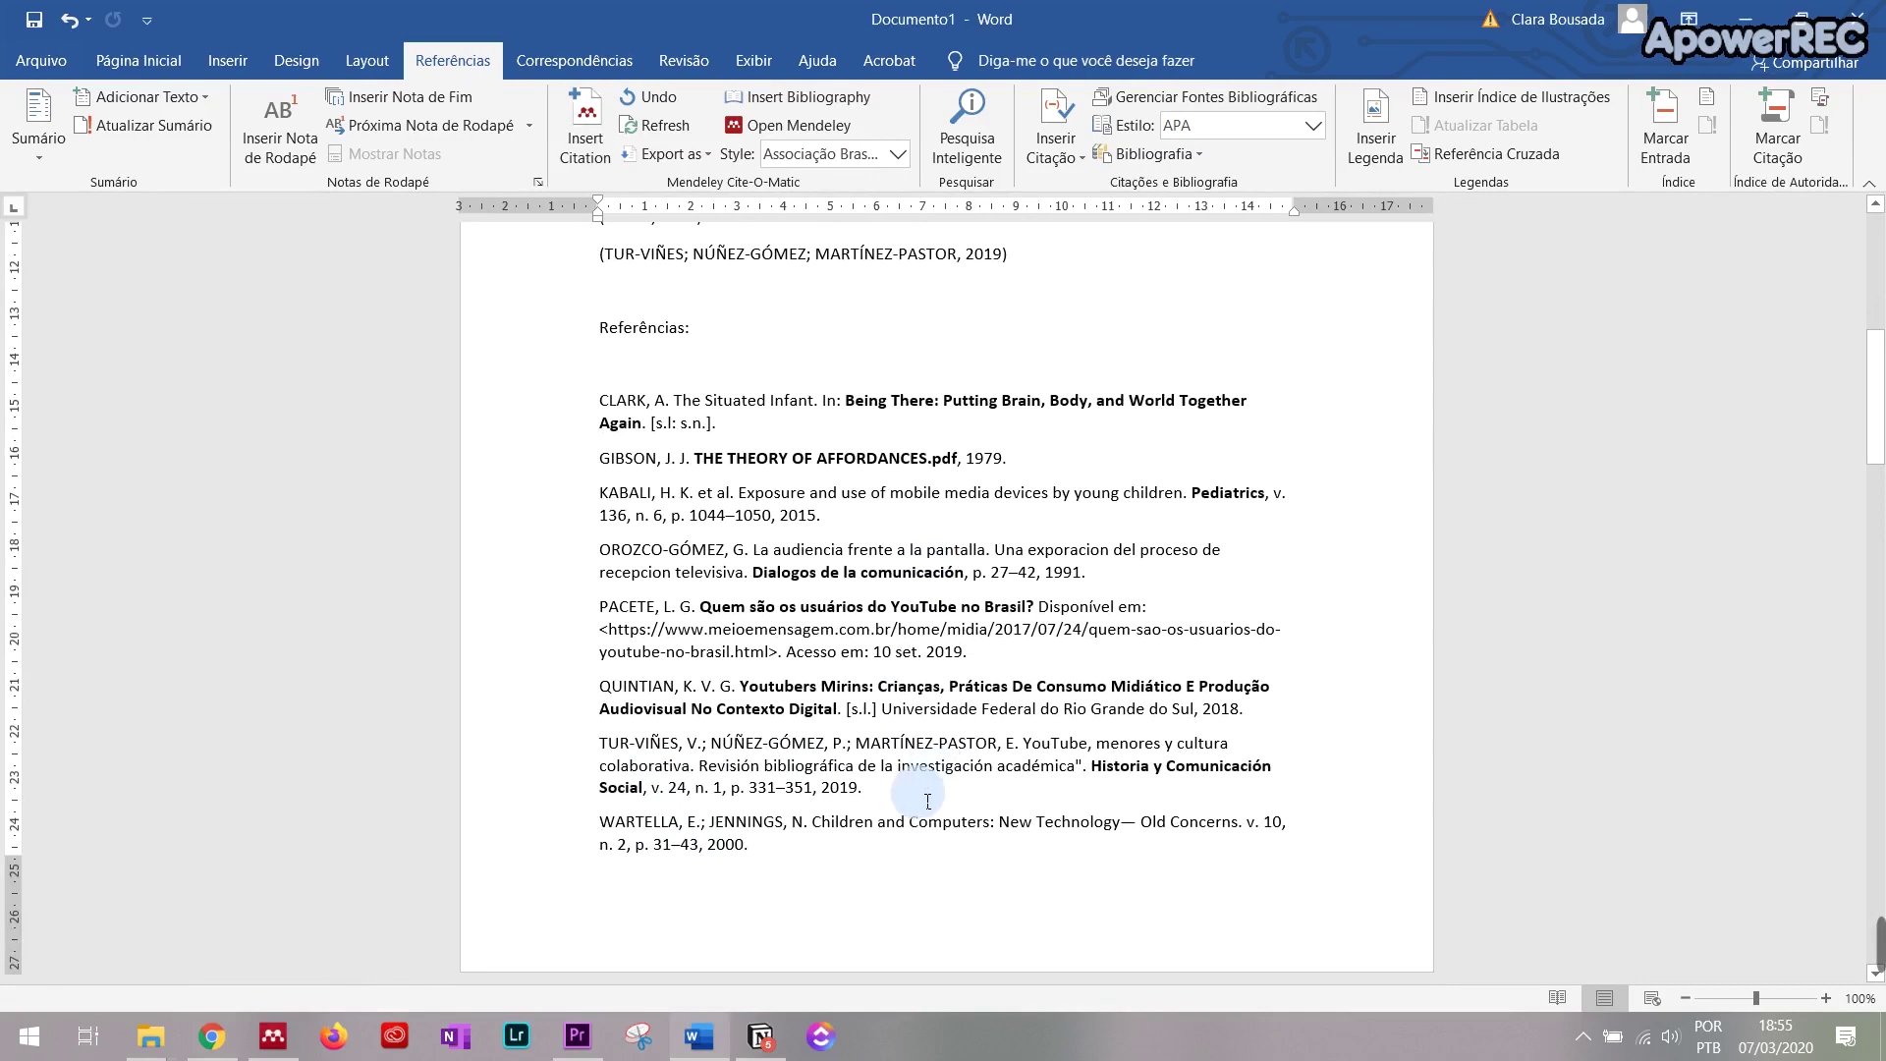
left_click(643, 746)
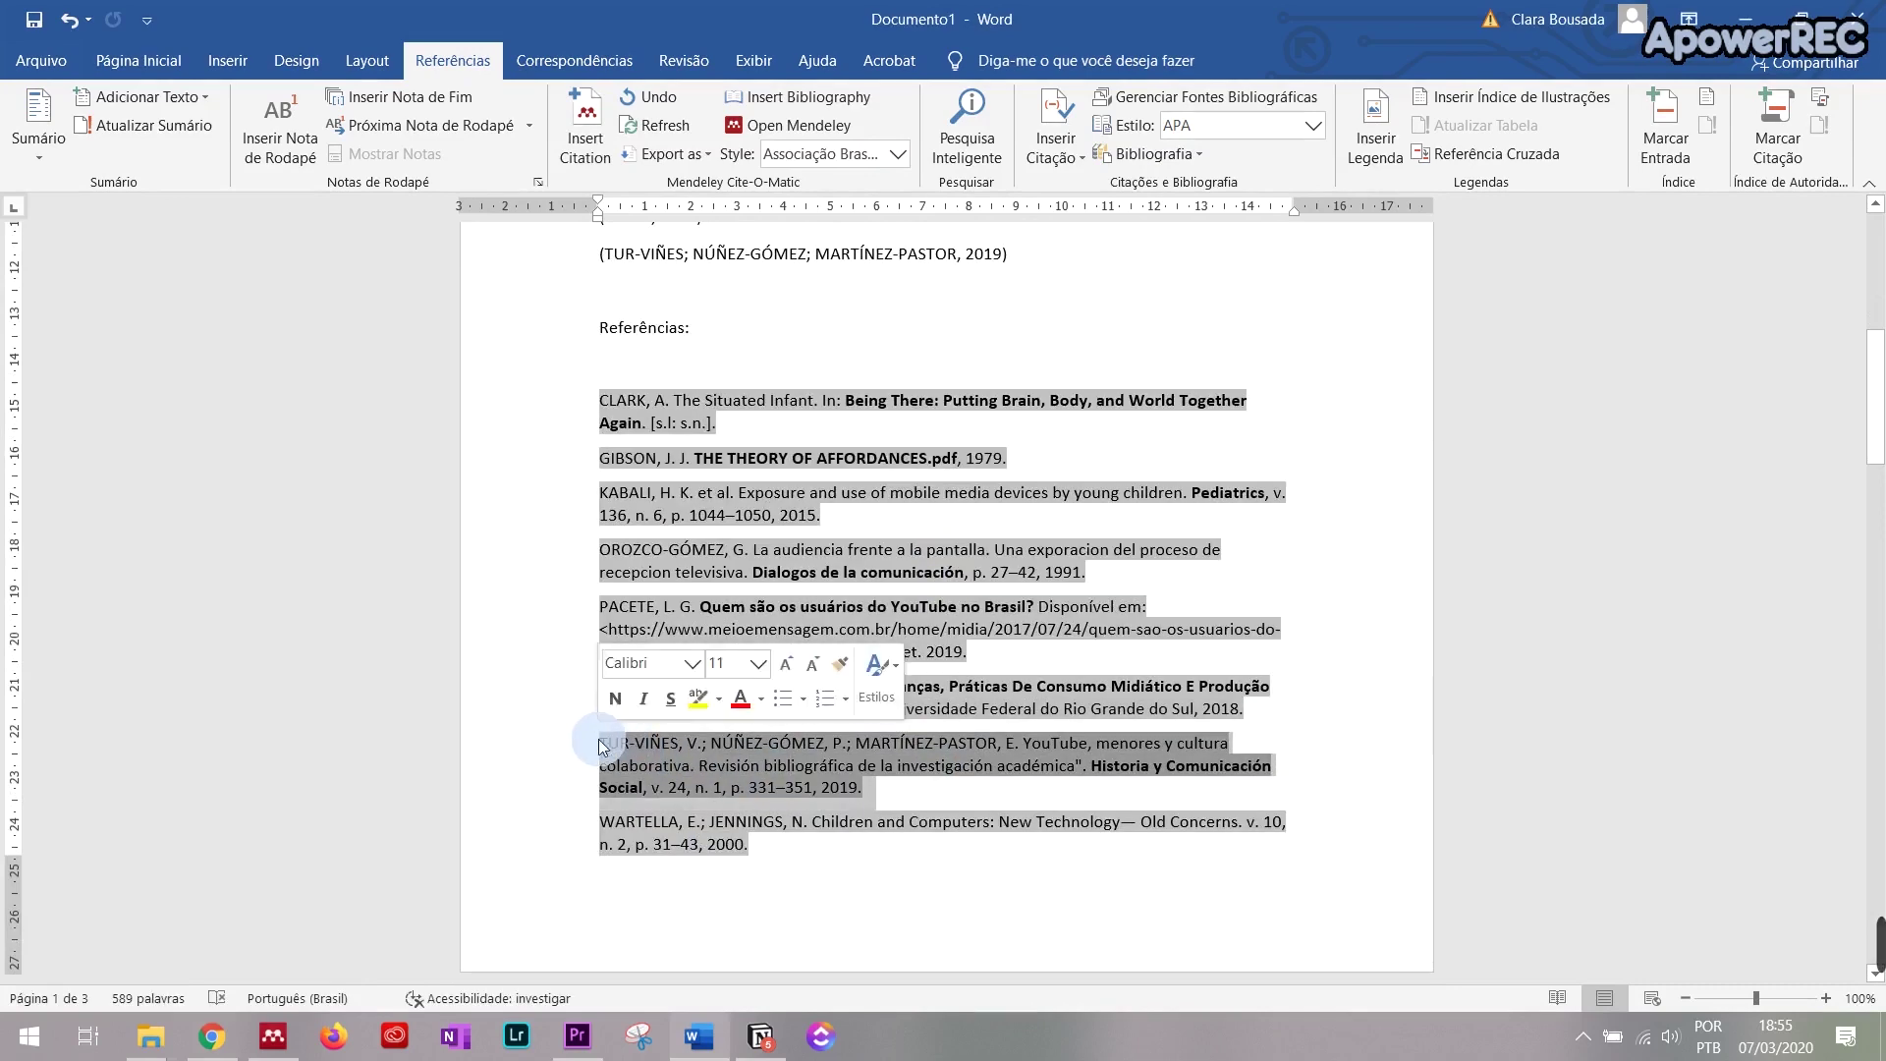
left_click(955, 794)
scroll(955, 793, "up", 3)
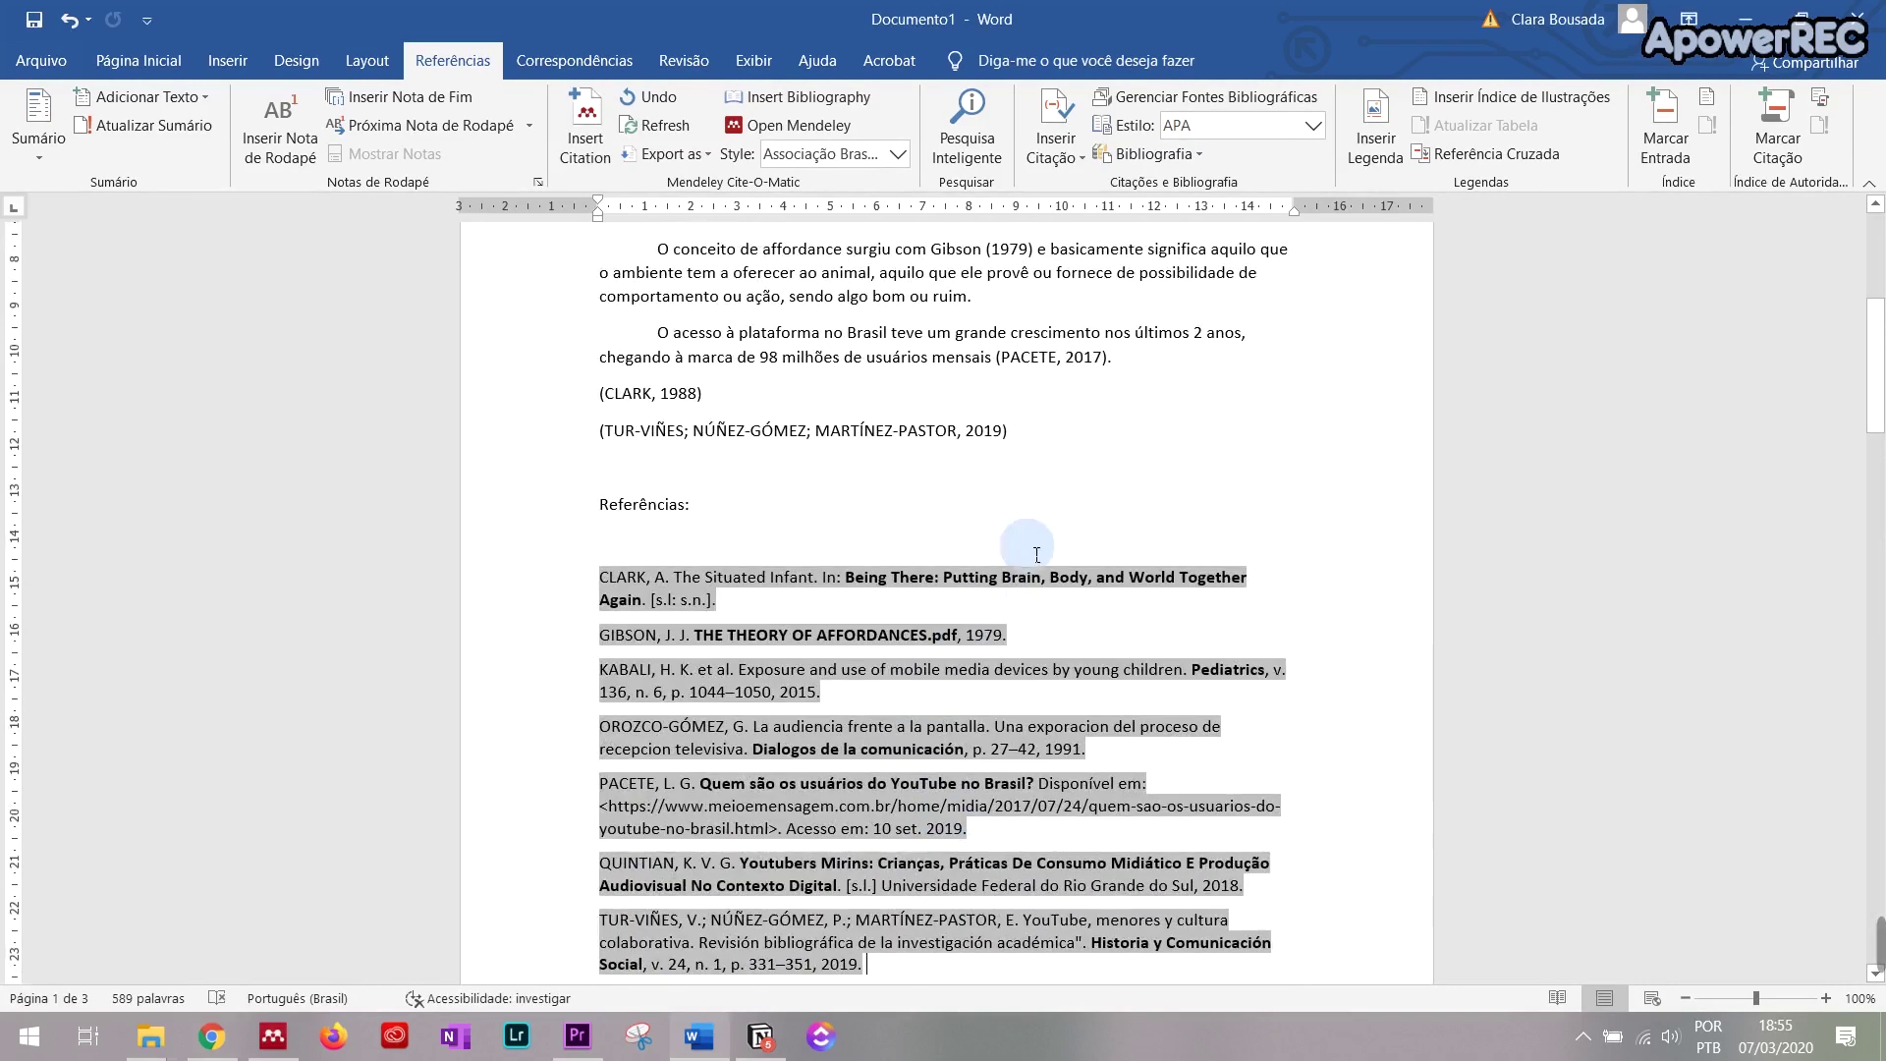
Step: Delete the 2019 citation of "YouTube, menores y cultura colaborativa" and refresh the bibliography
left_click(1080, 430)
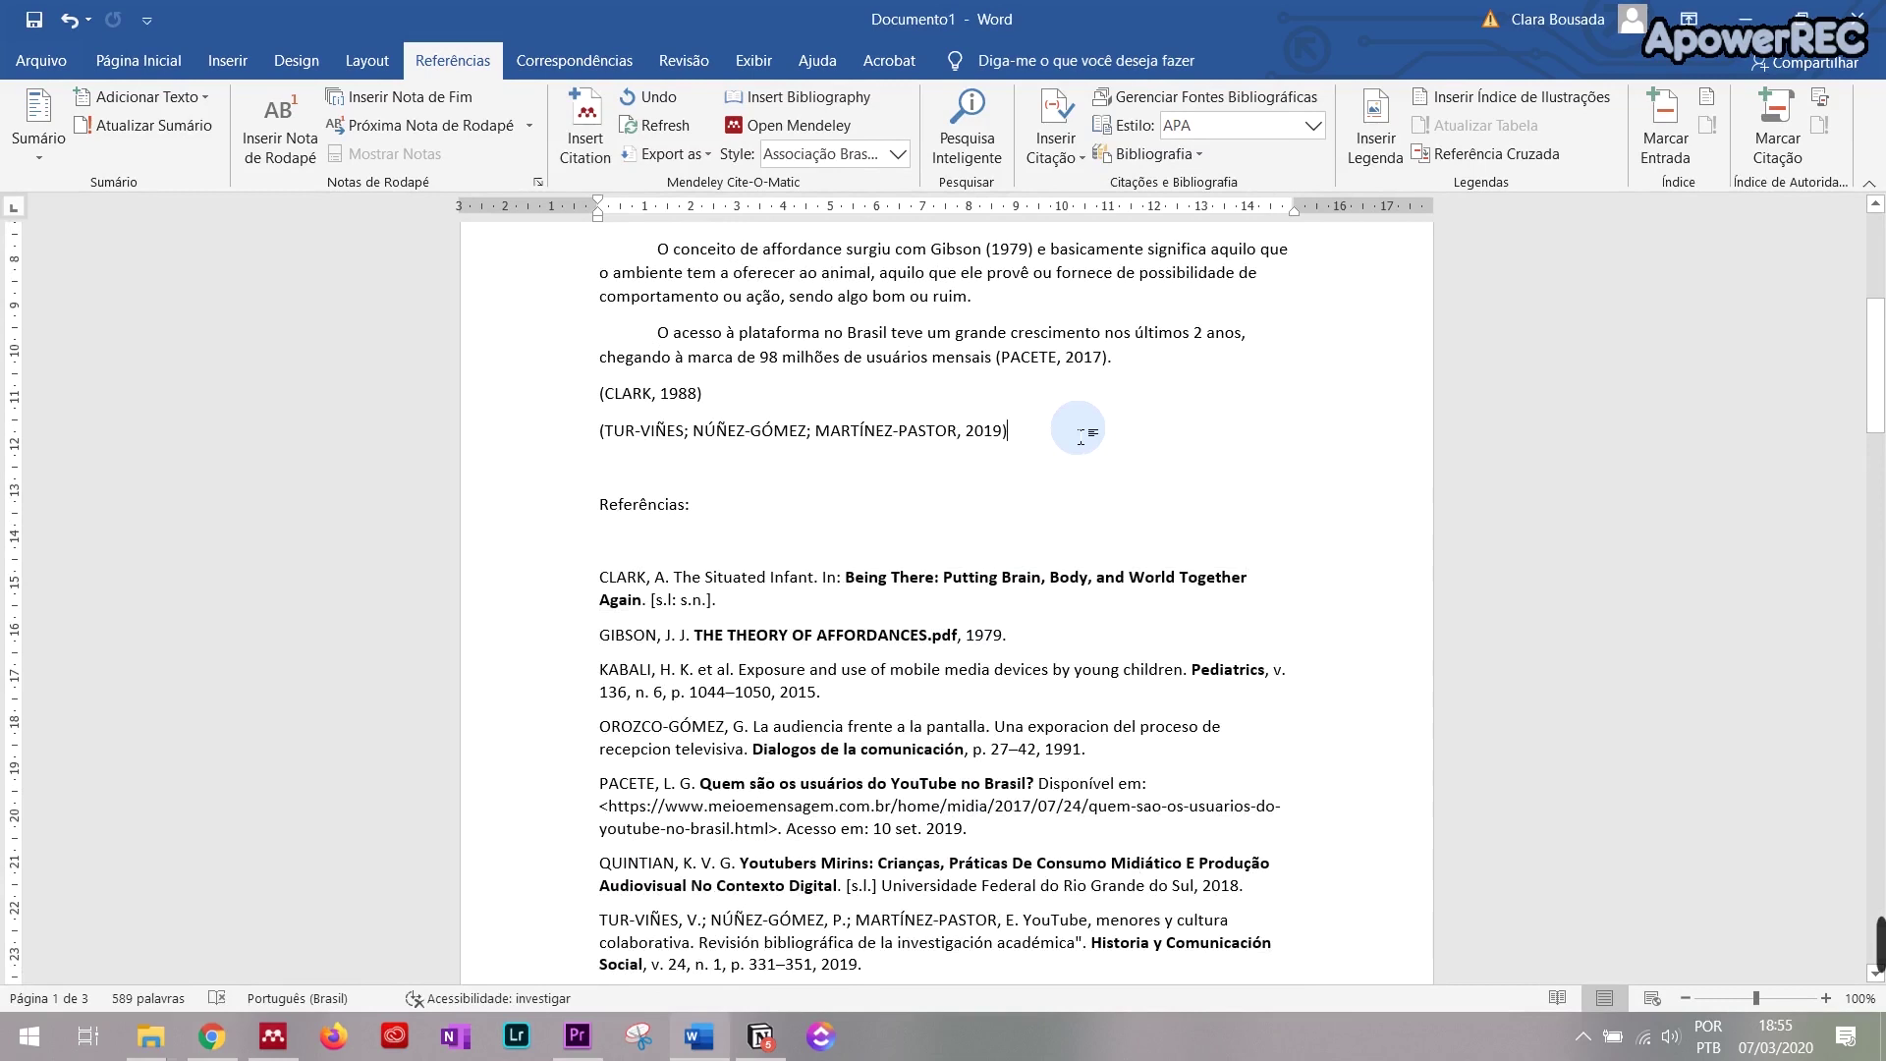
scroll(1041, 362, "down", 1)
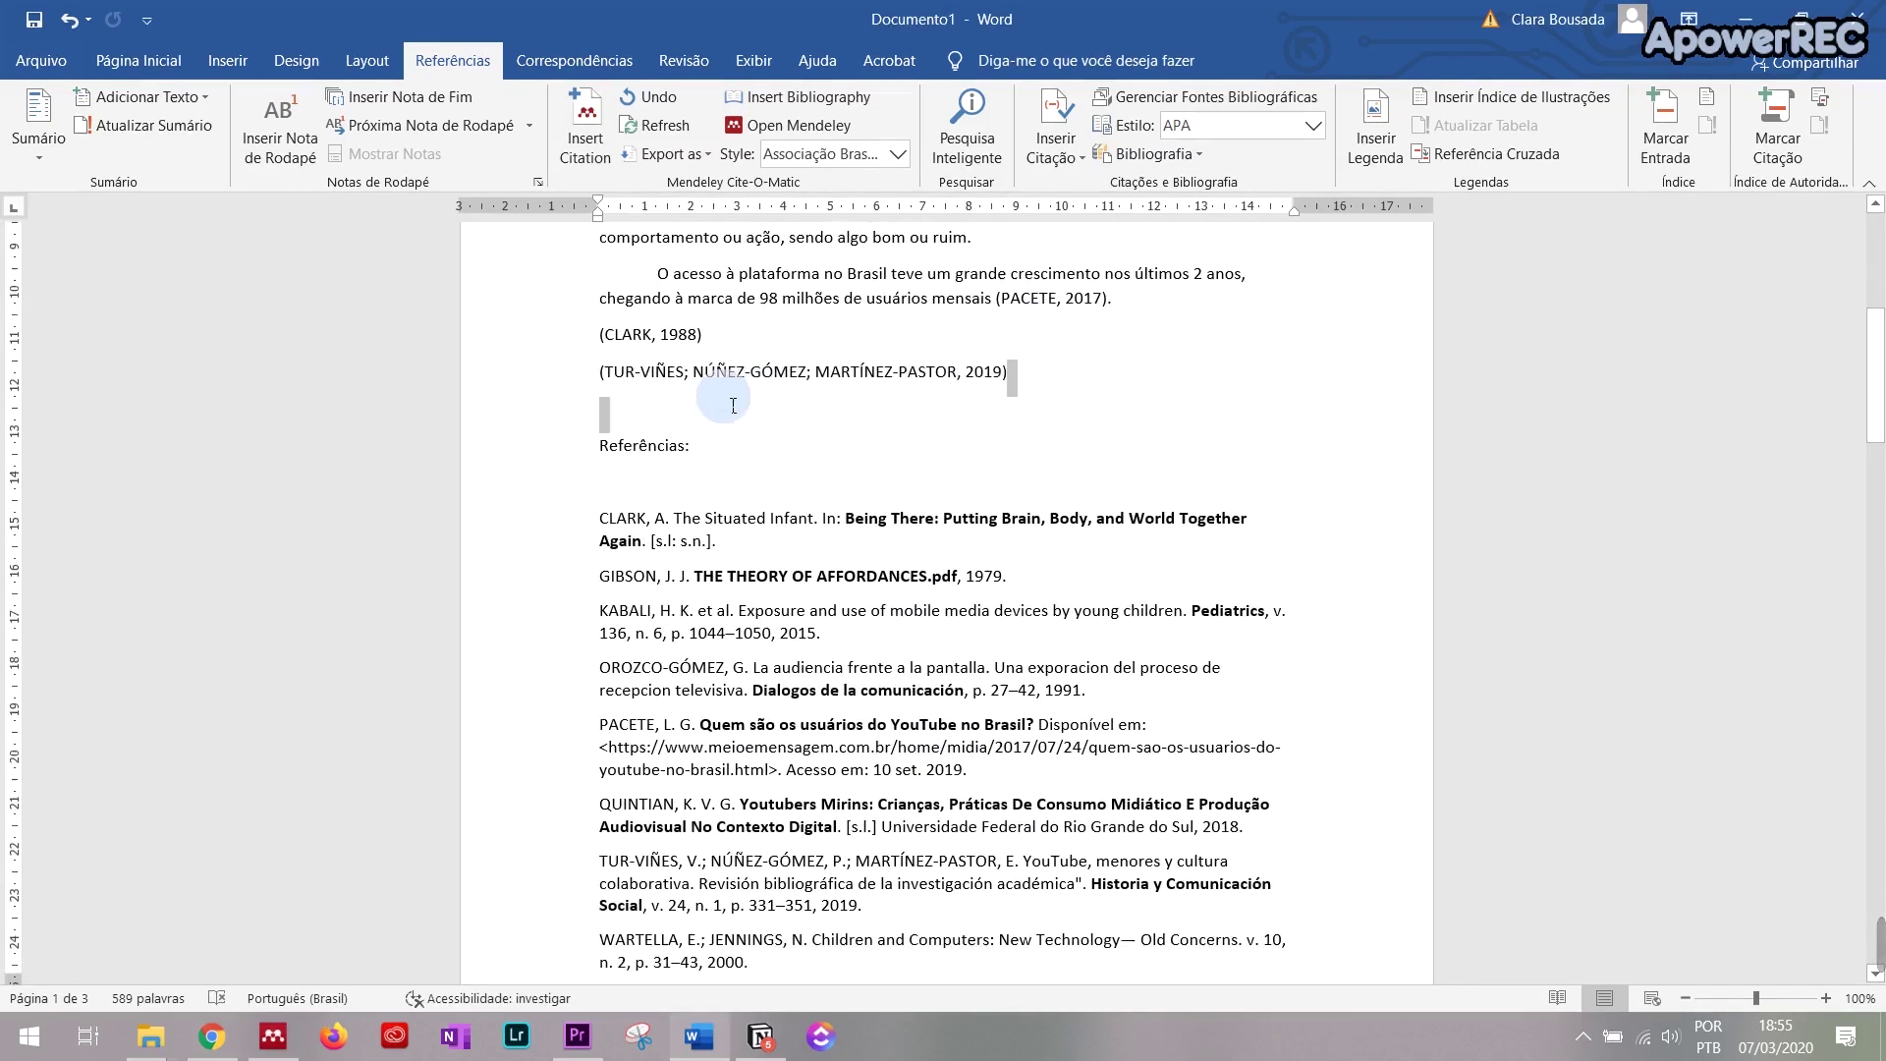
left_click(591, 371)
key("Delete")
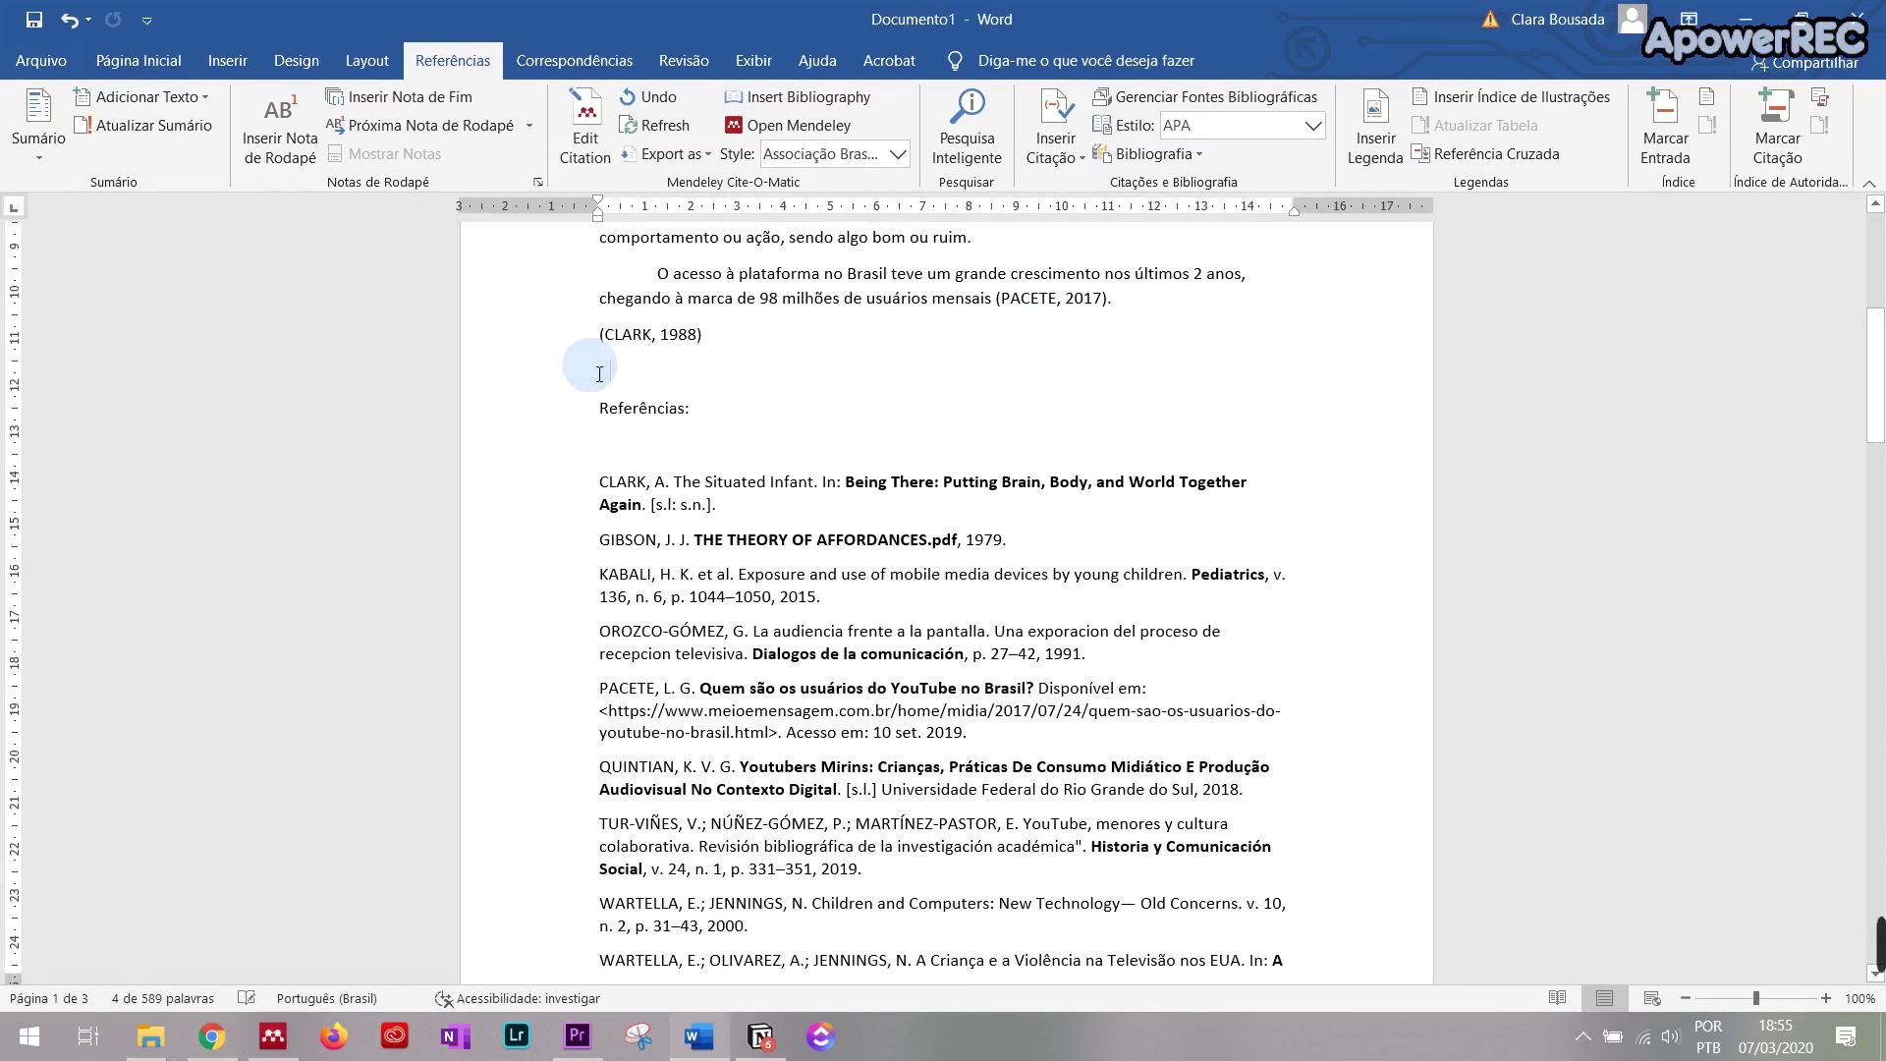
key("Delete")
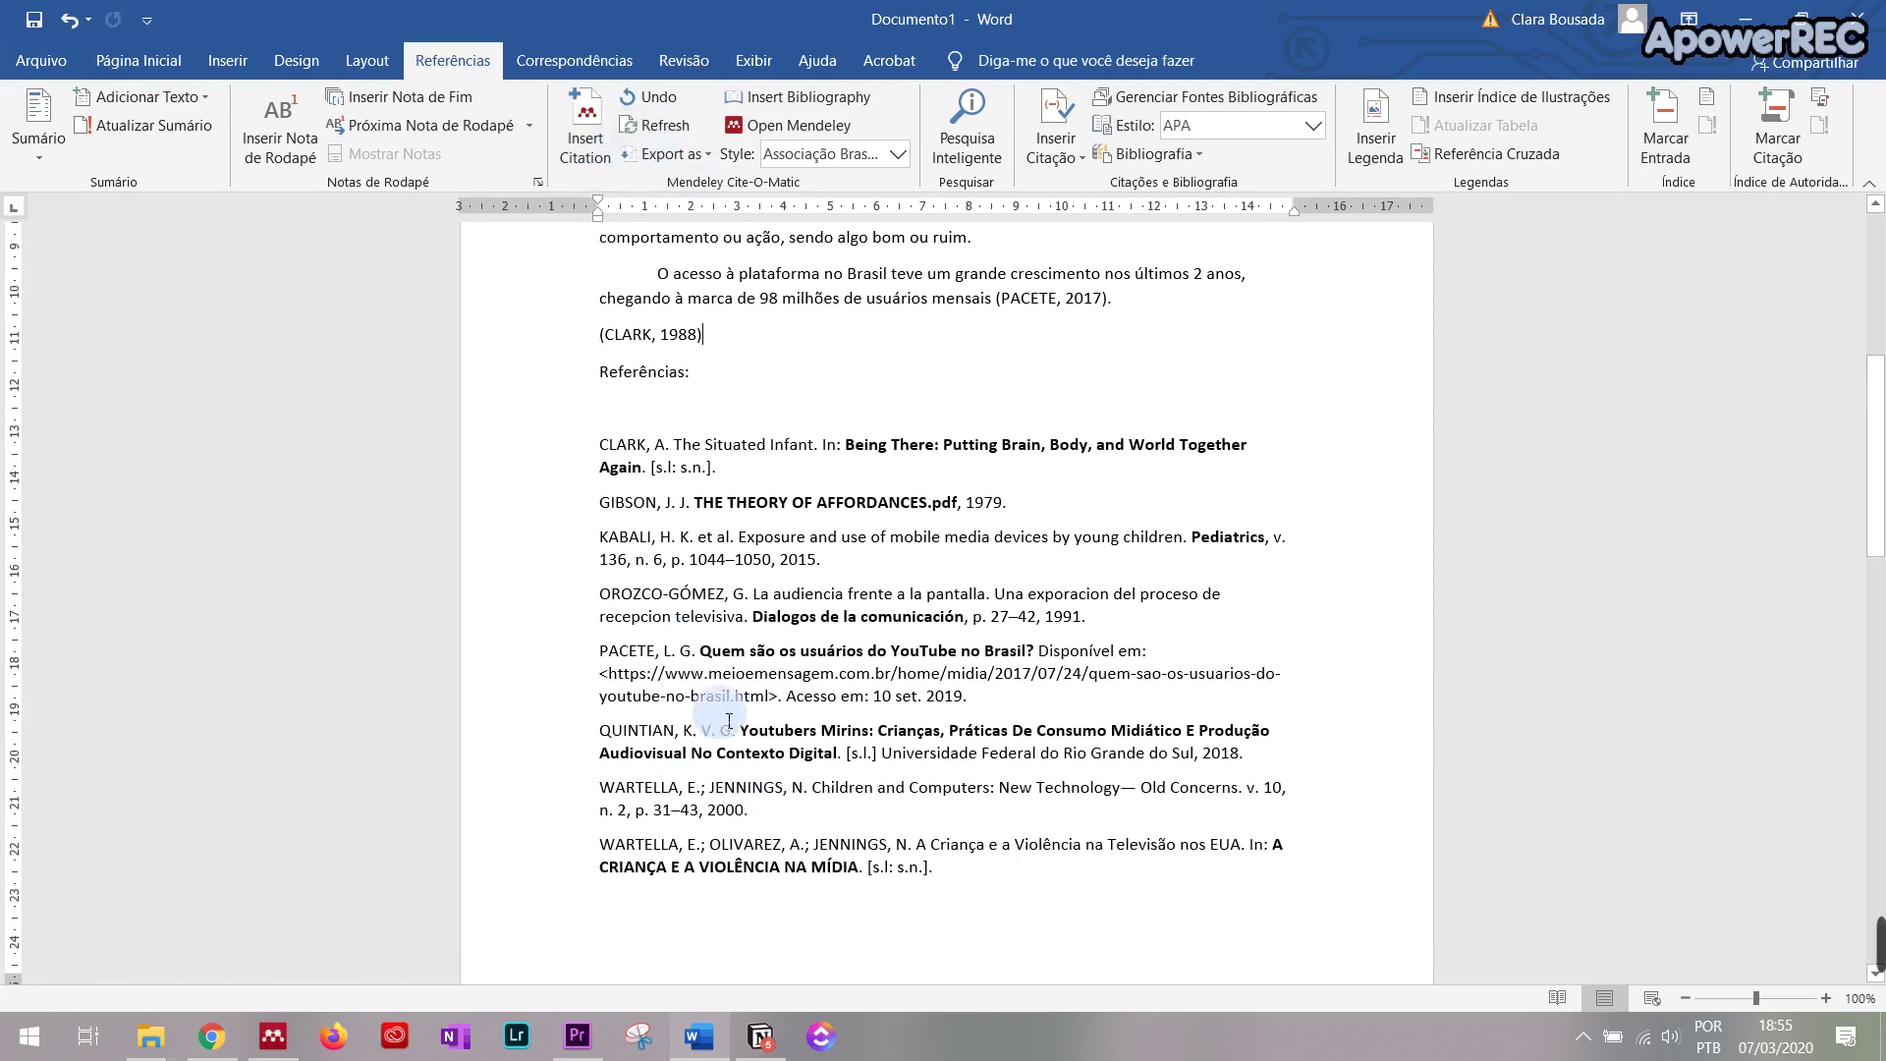
Step: Add three blank lines between the 1988 citation and the "Referências:" heading
key("Return")
key("Return")
key("Return")
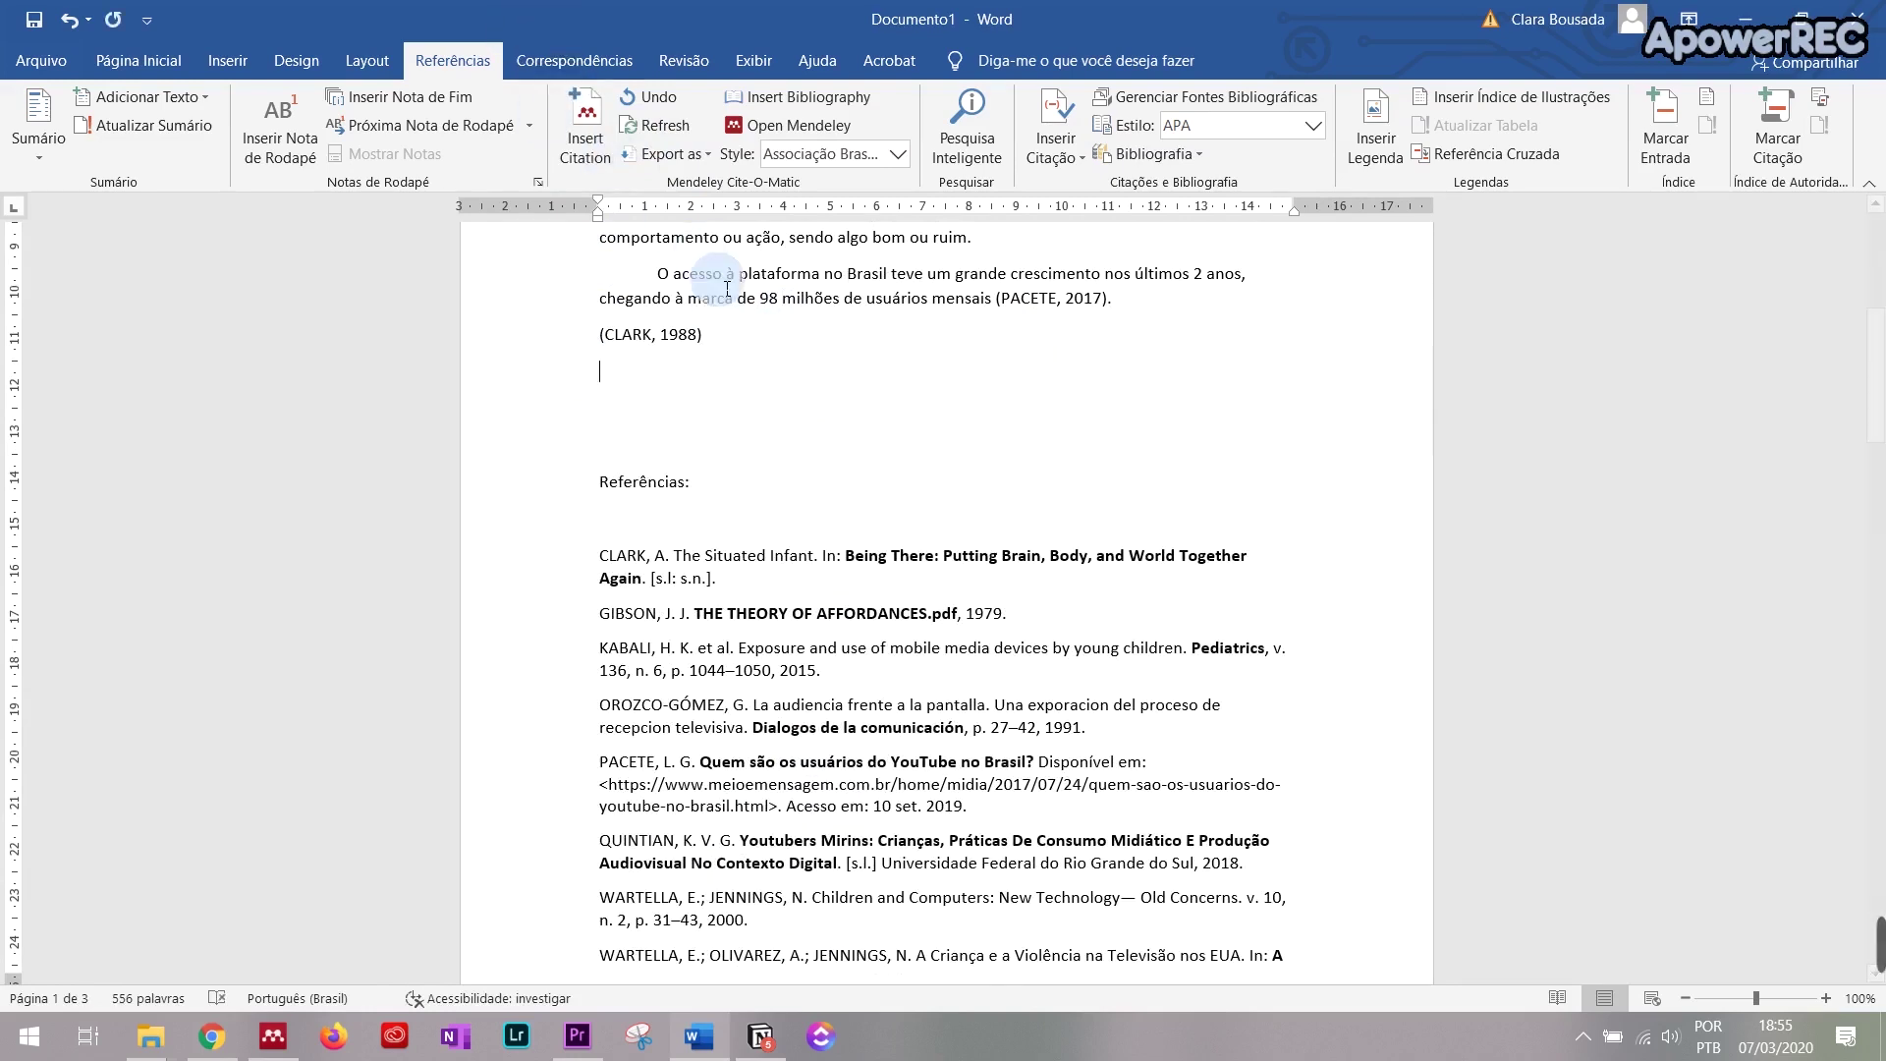
Step: Delete the 1988 citation of "The Situated Infant" and refresh the bibliography to drop its entry
double_click(709, 339)
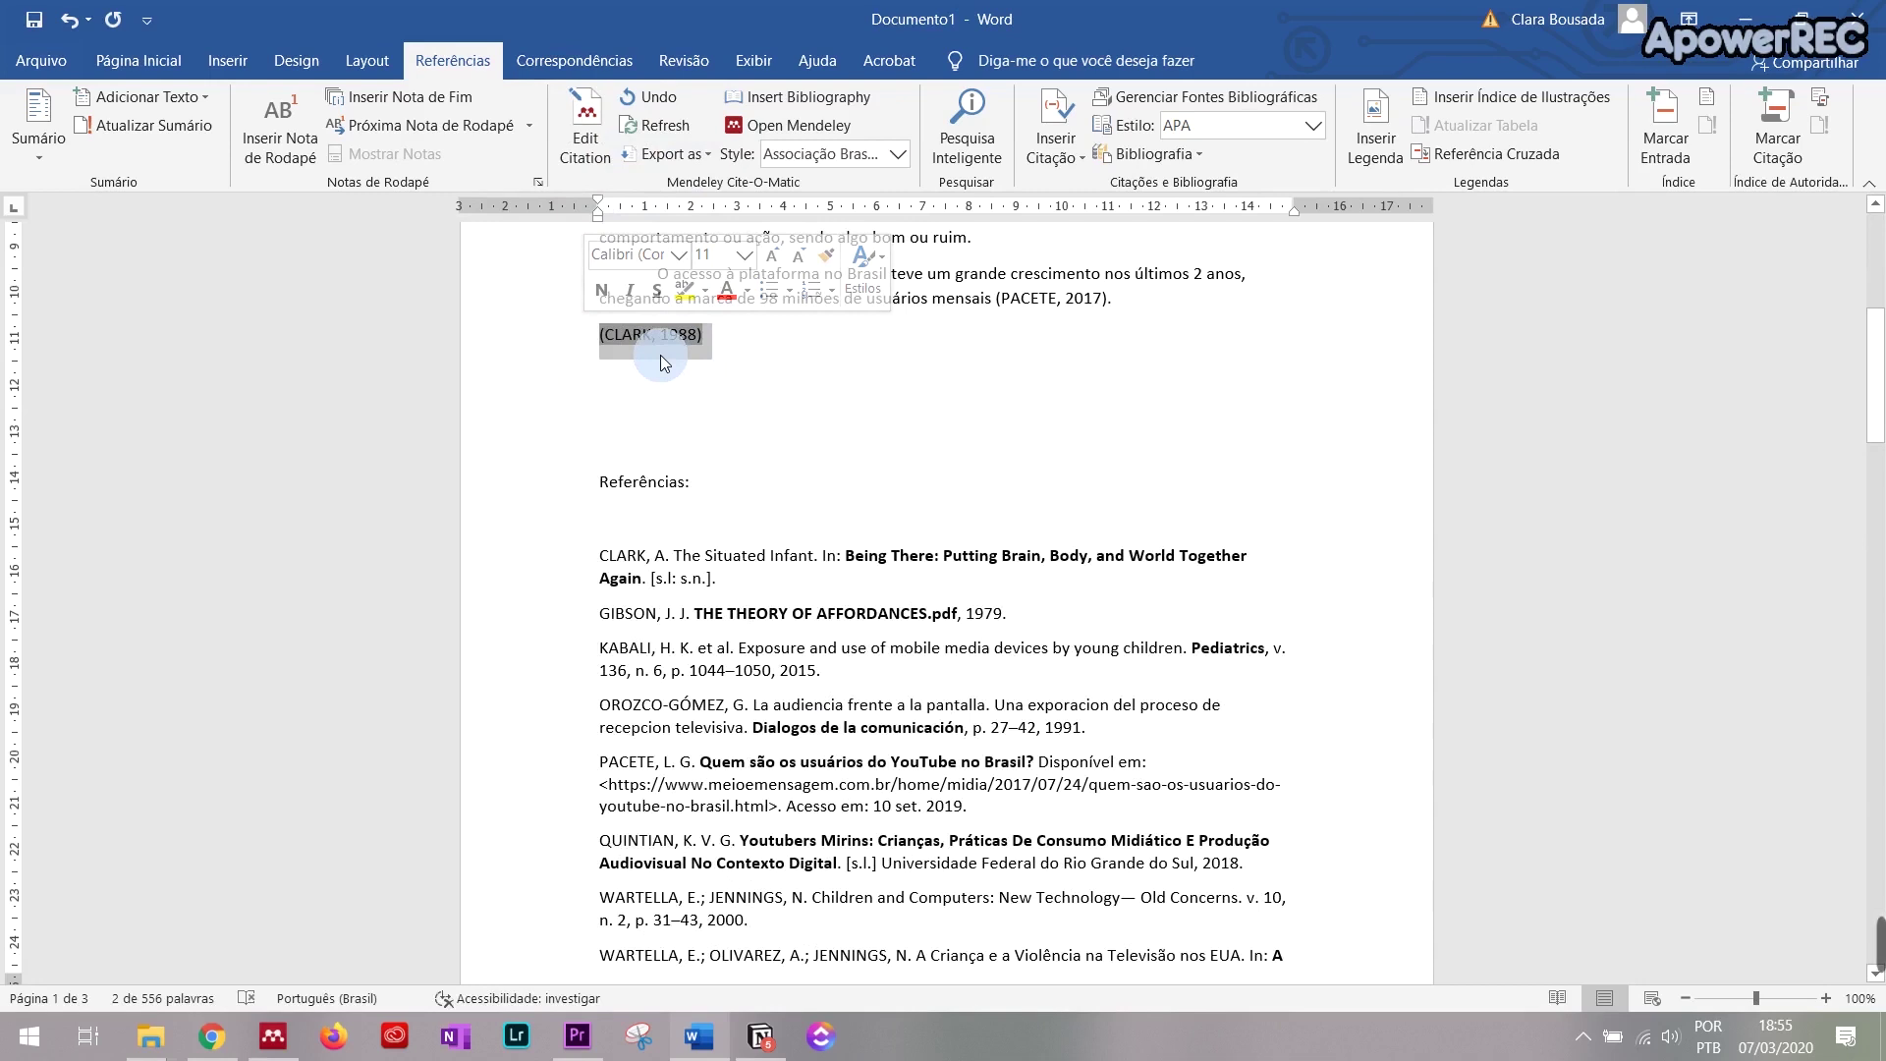
key("Delete")
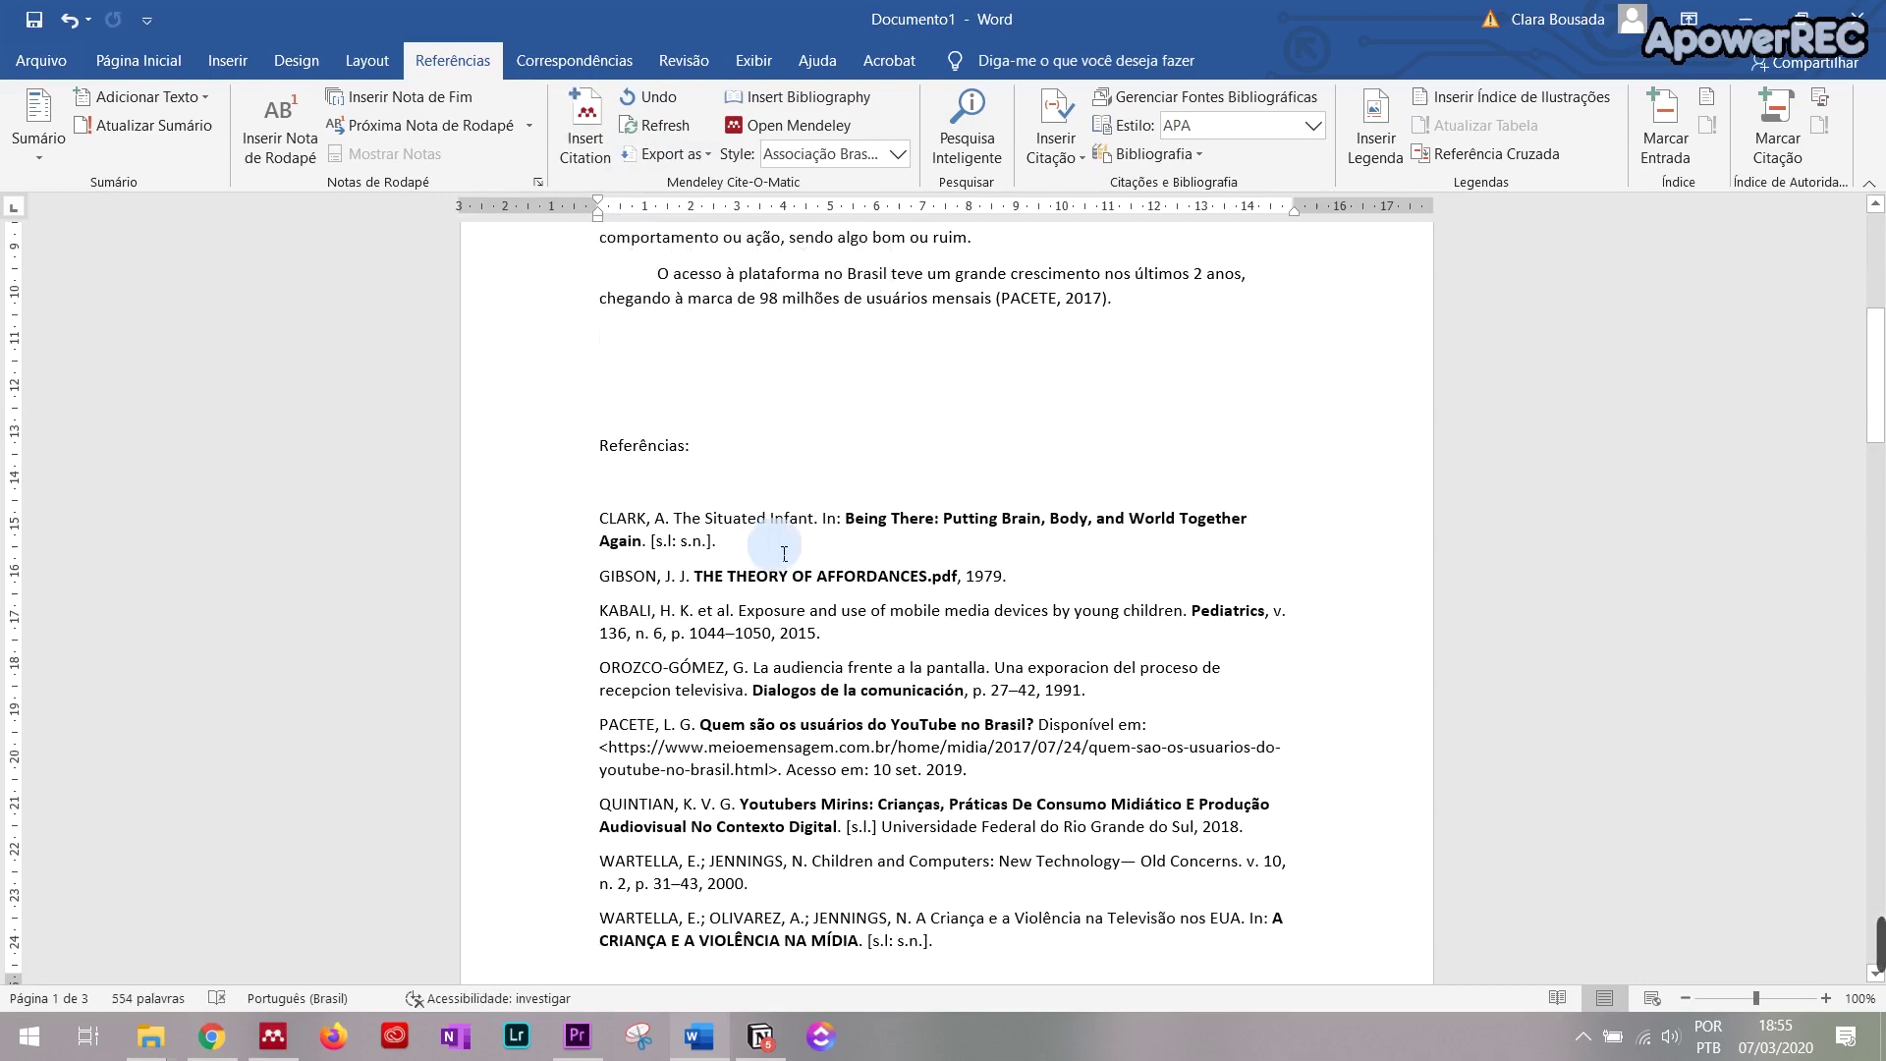
left_click(668, 127)
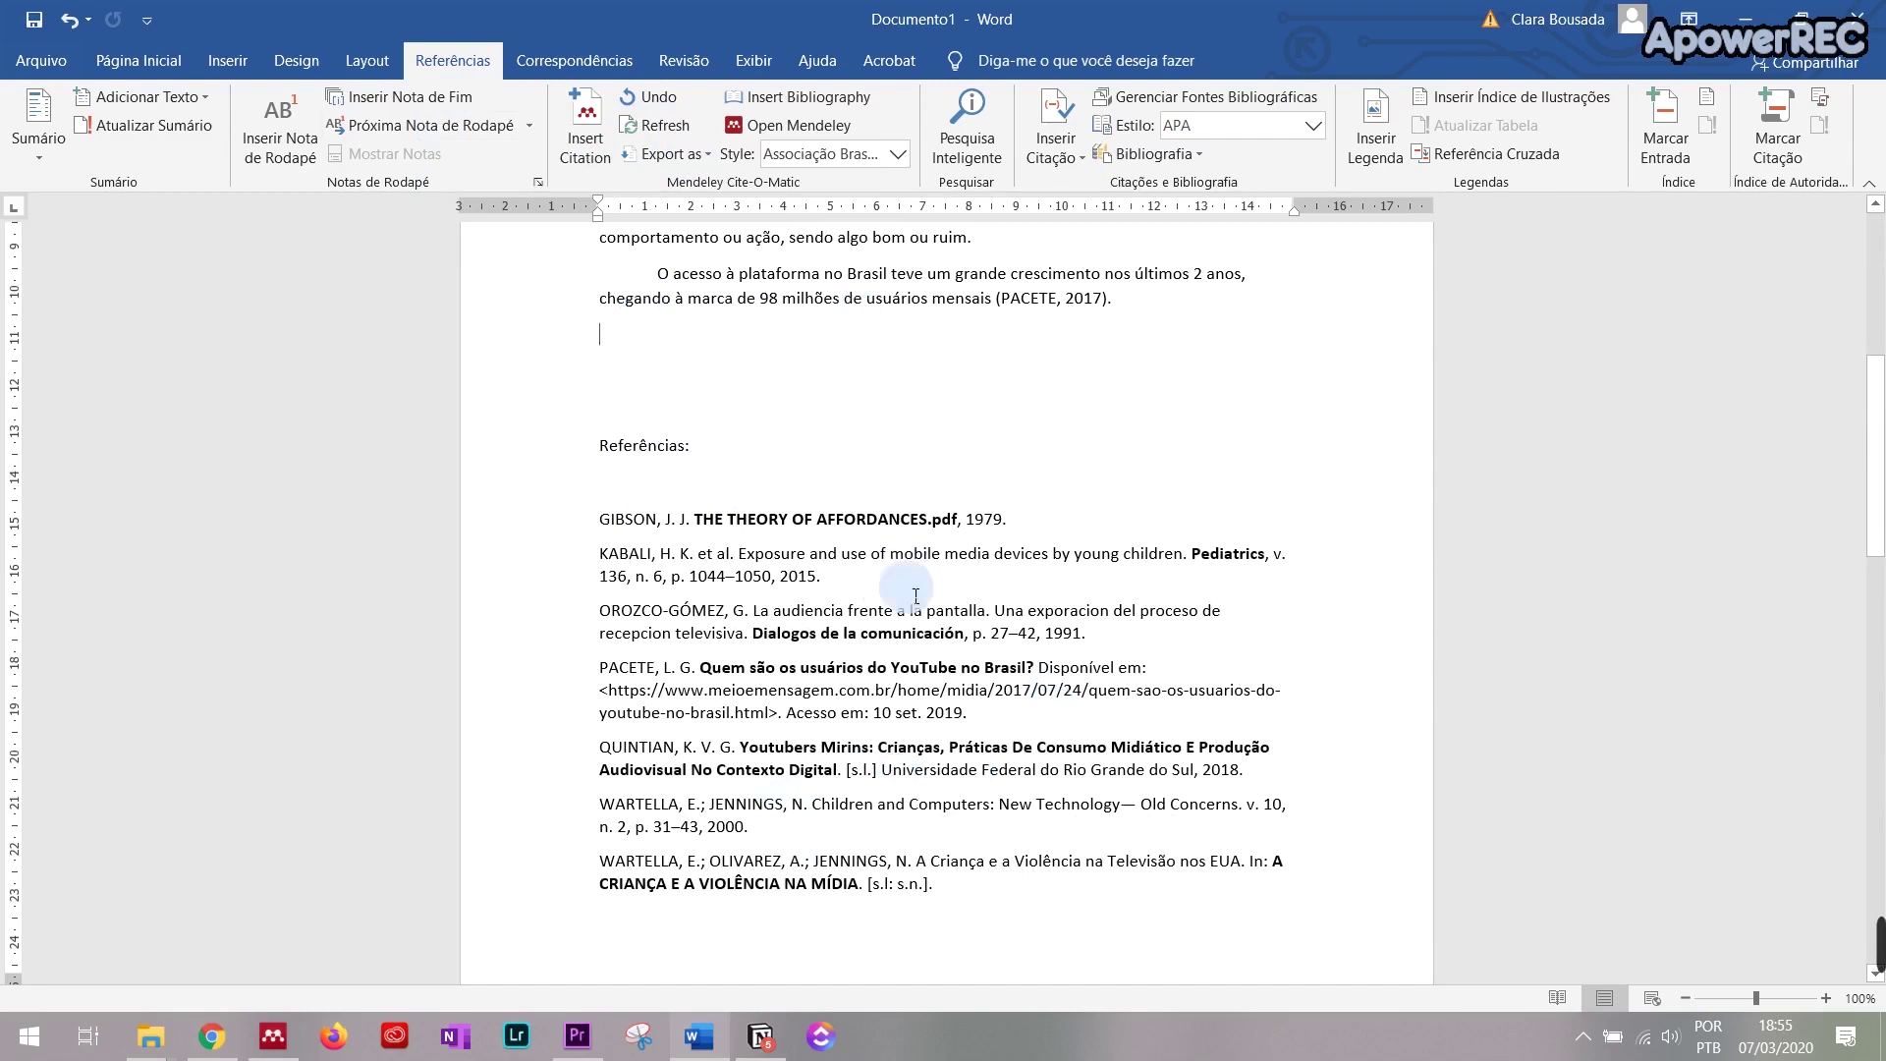
left_click(755, 361)
scroll(1073, 527, "up", 2)
scroll(969, 800, "down", 3)
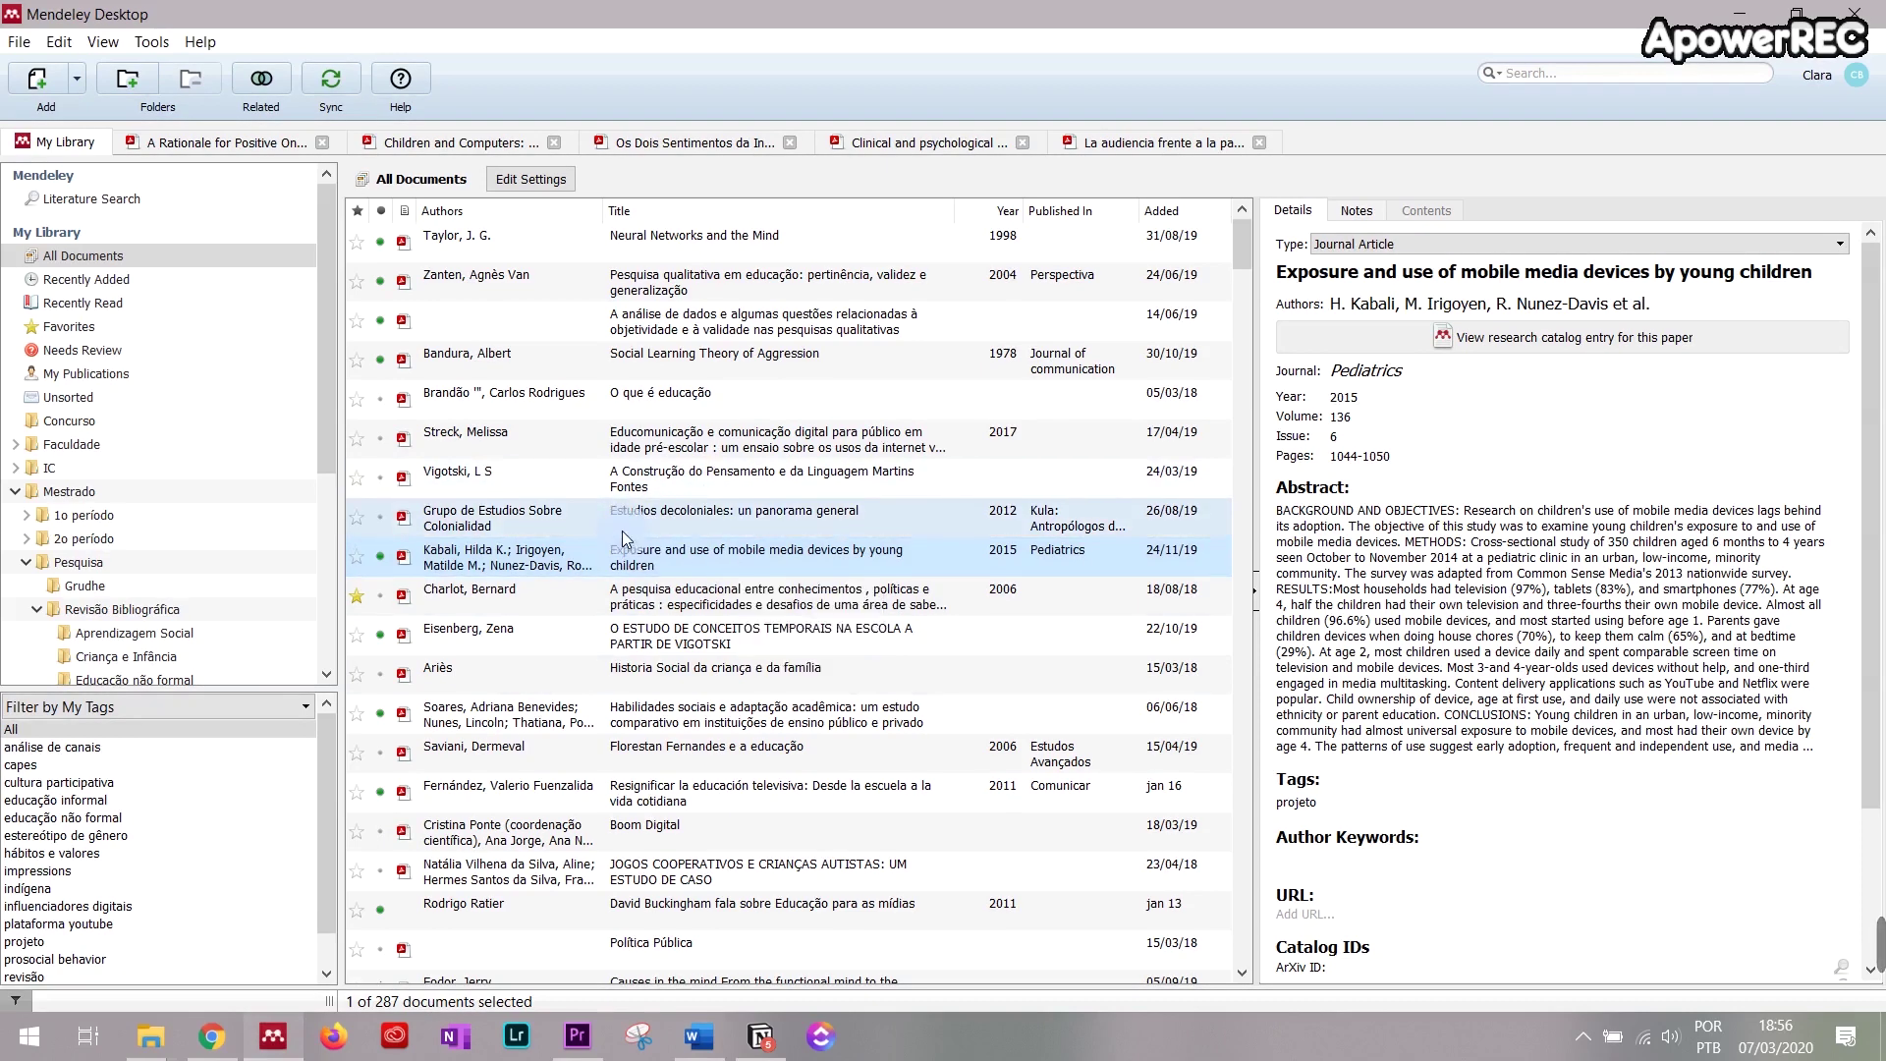
Step: In the Mendeley Desktop library, copy "Exposure and use of mobile media devices by young children" as a formatted citation
scroll(622, 530, "down", 5)
scroll(693, 538, "up", 3)
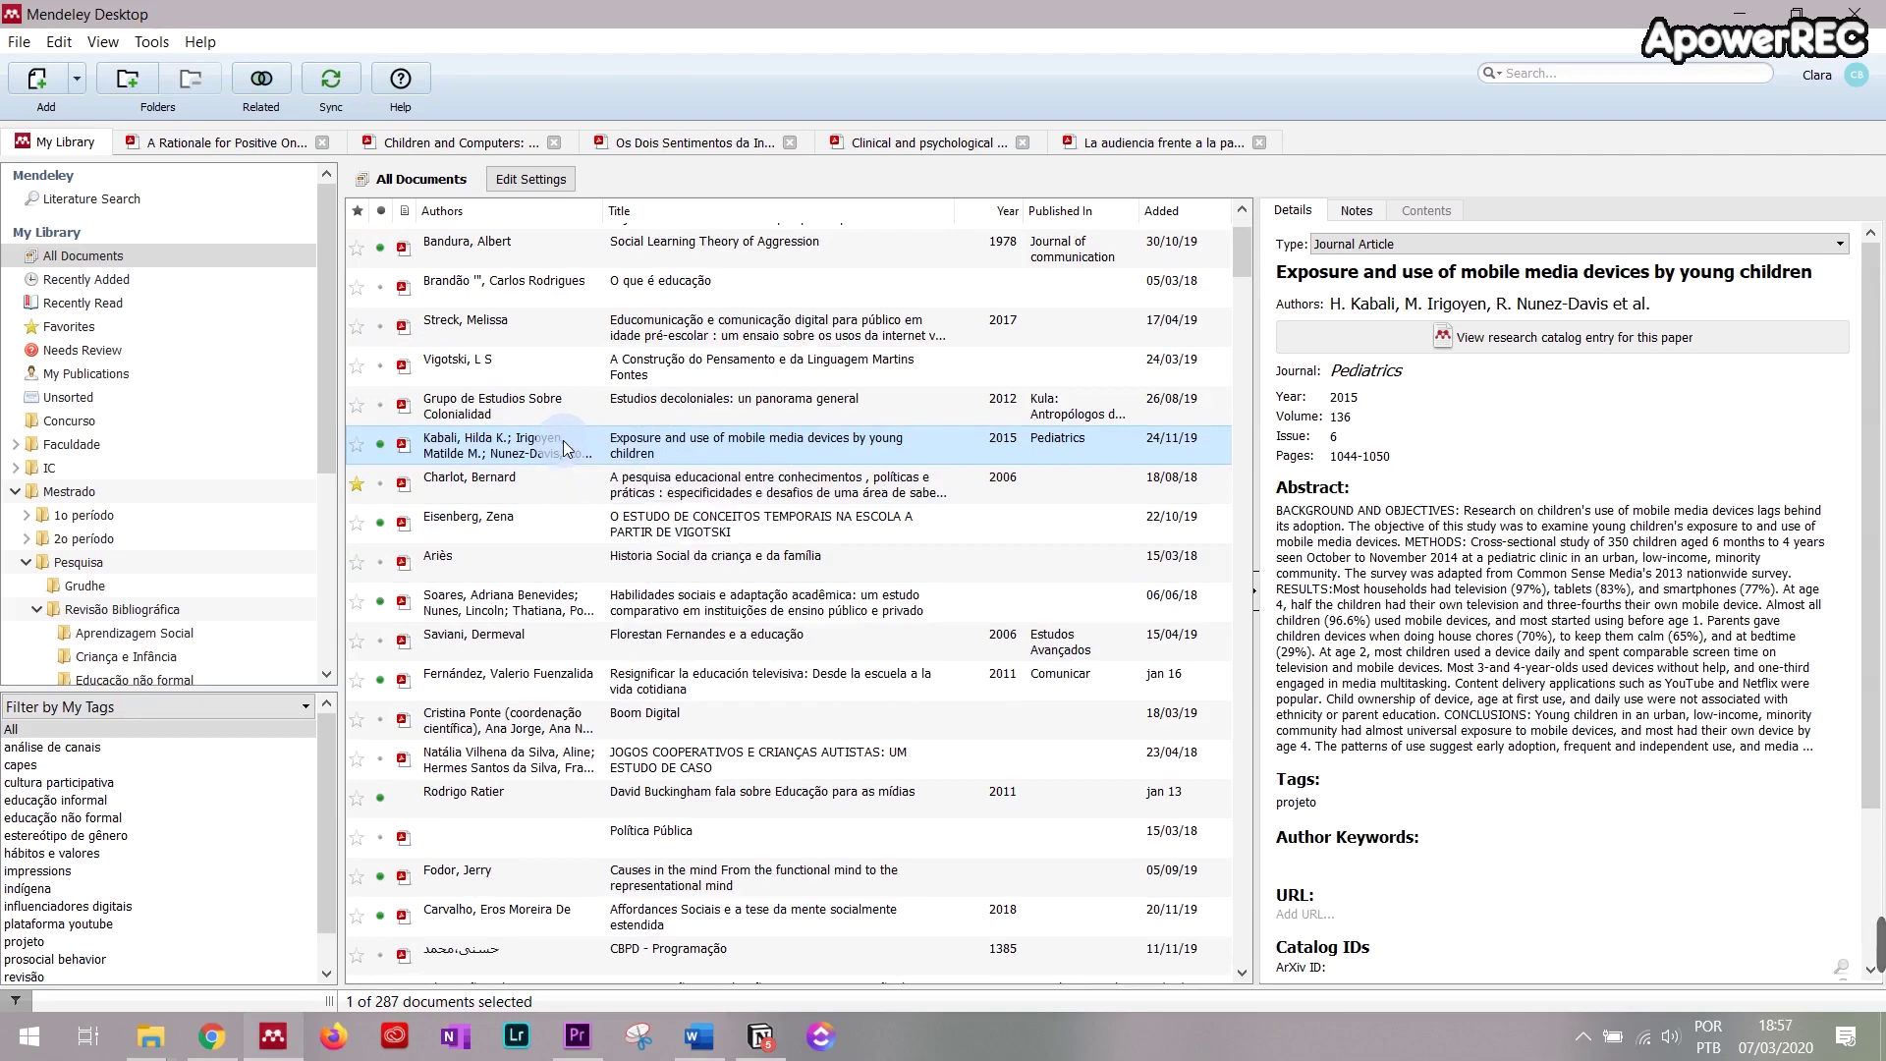
right_click(447, 444)
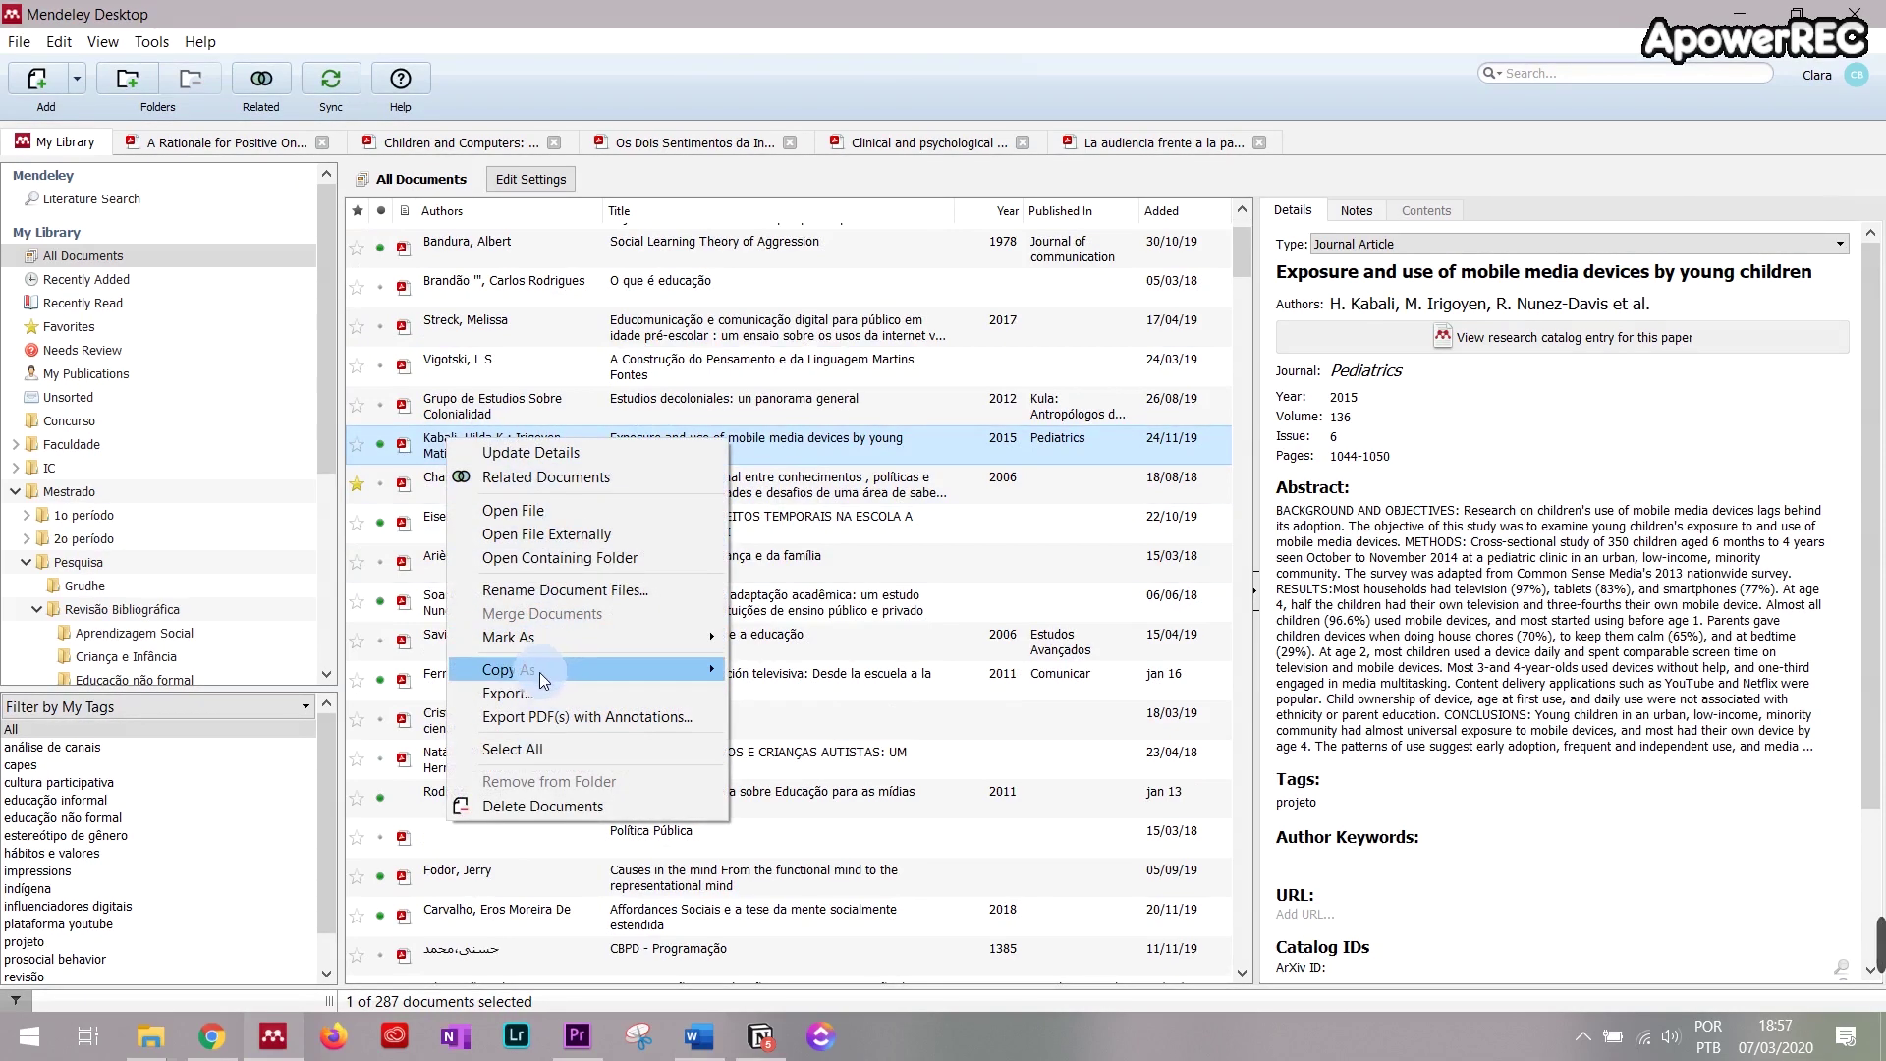
mouse_move(533, 672)
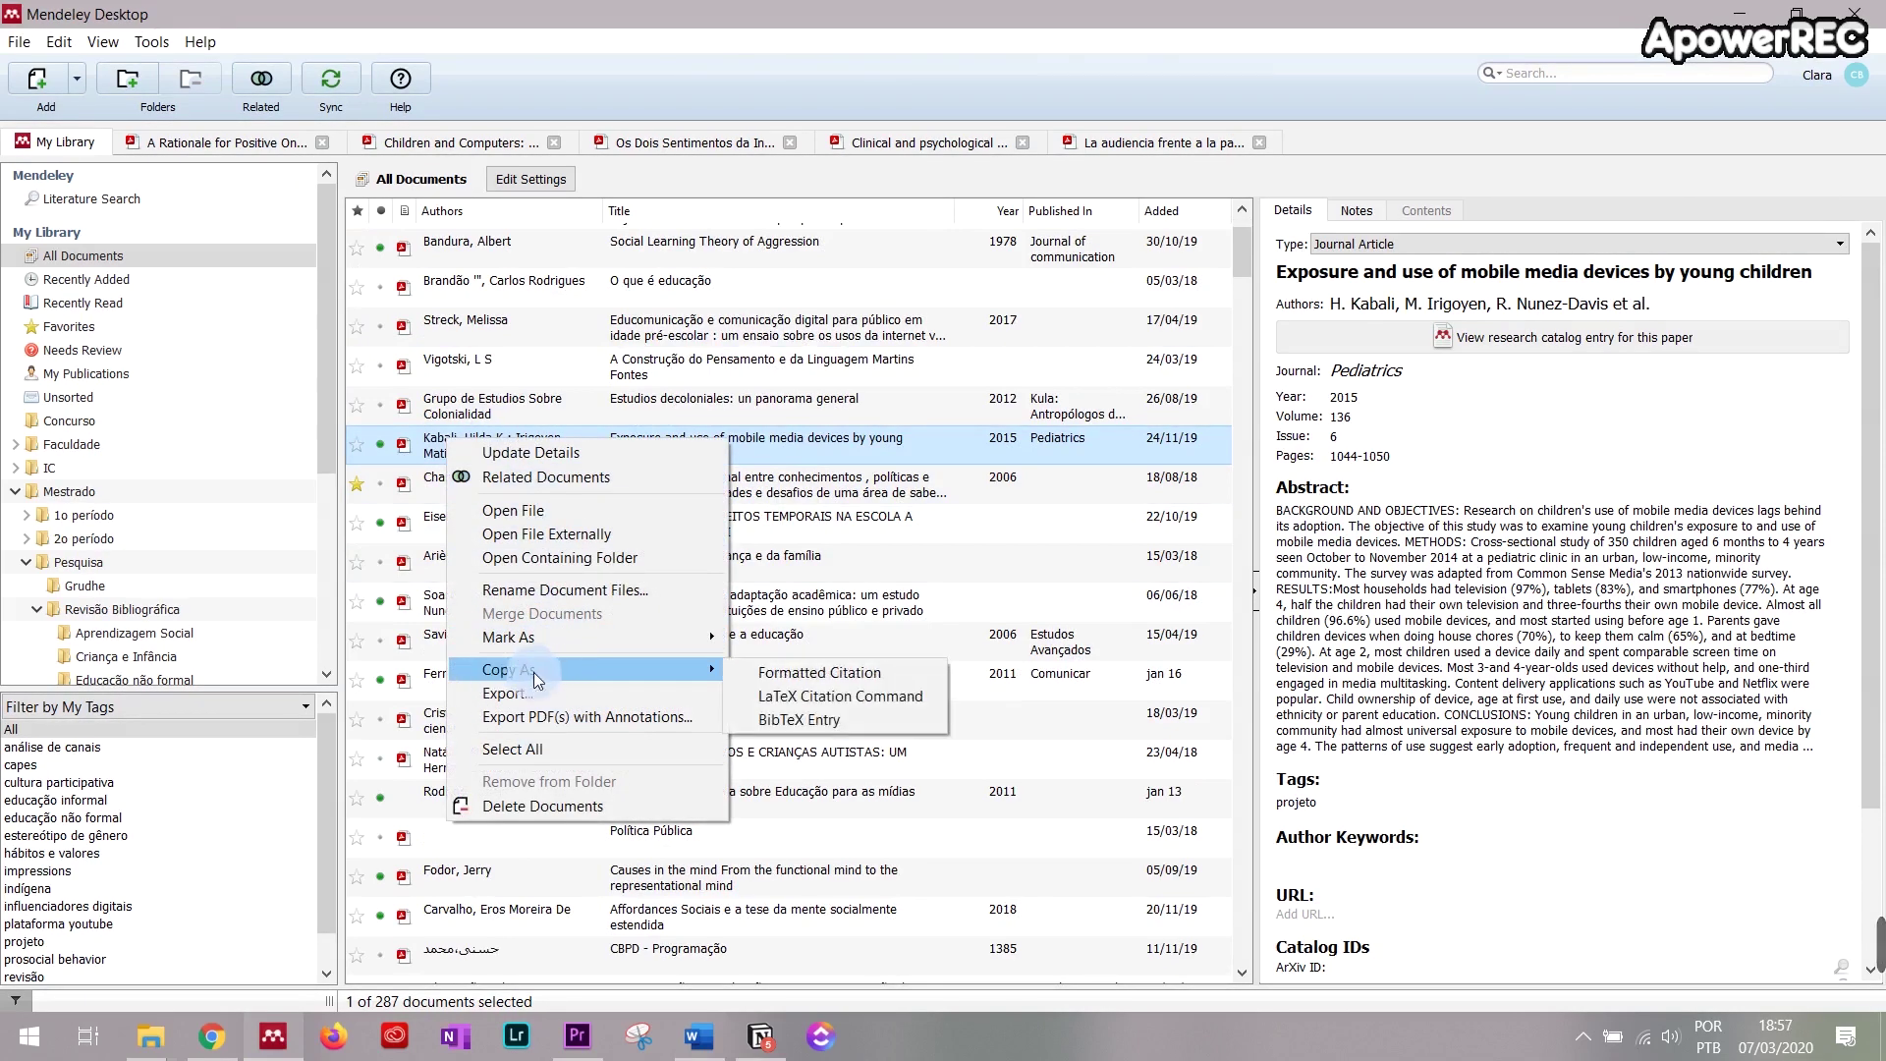
left_click(825, 676)
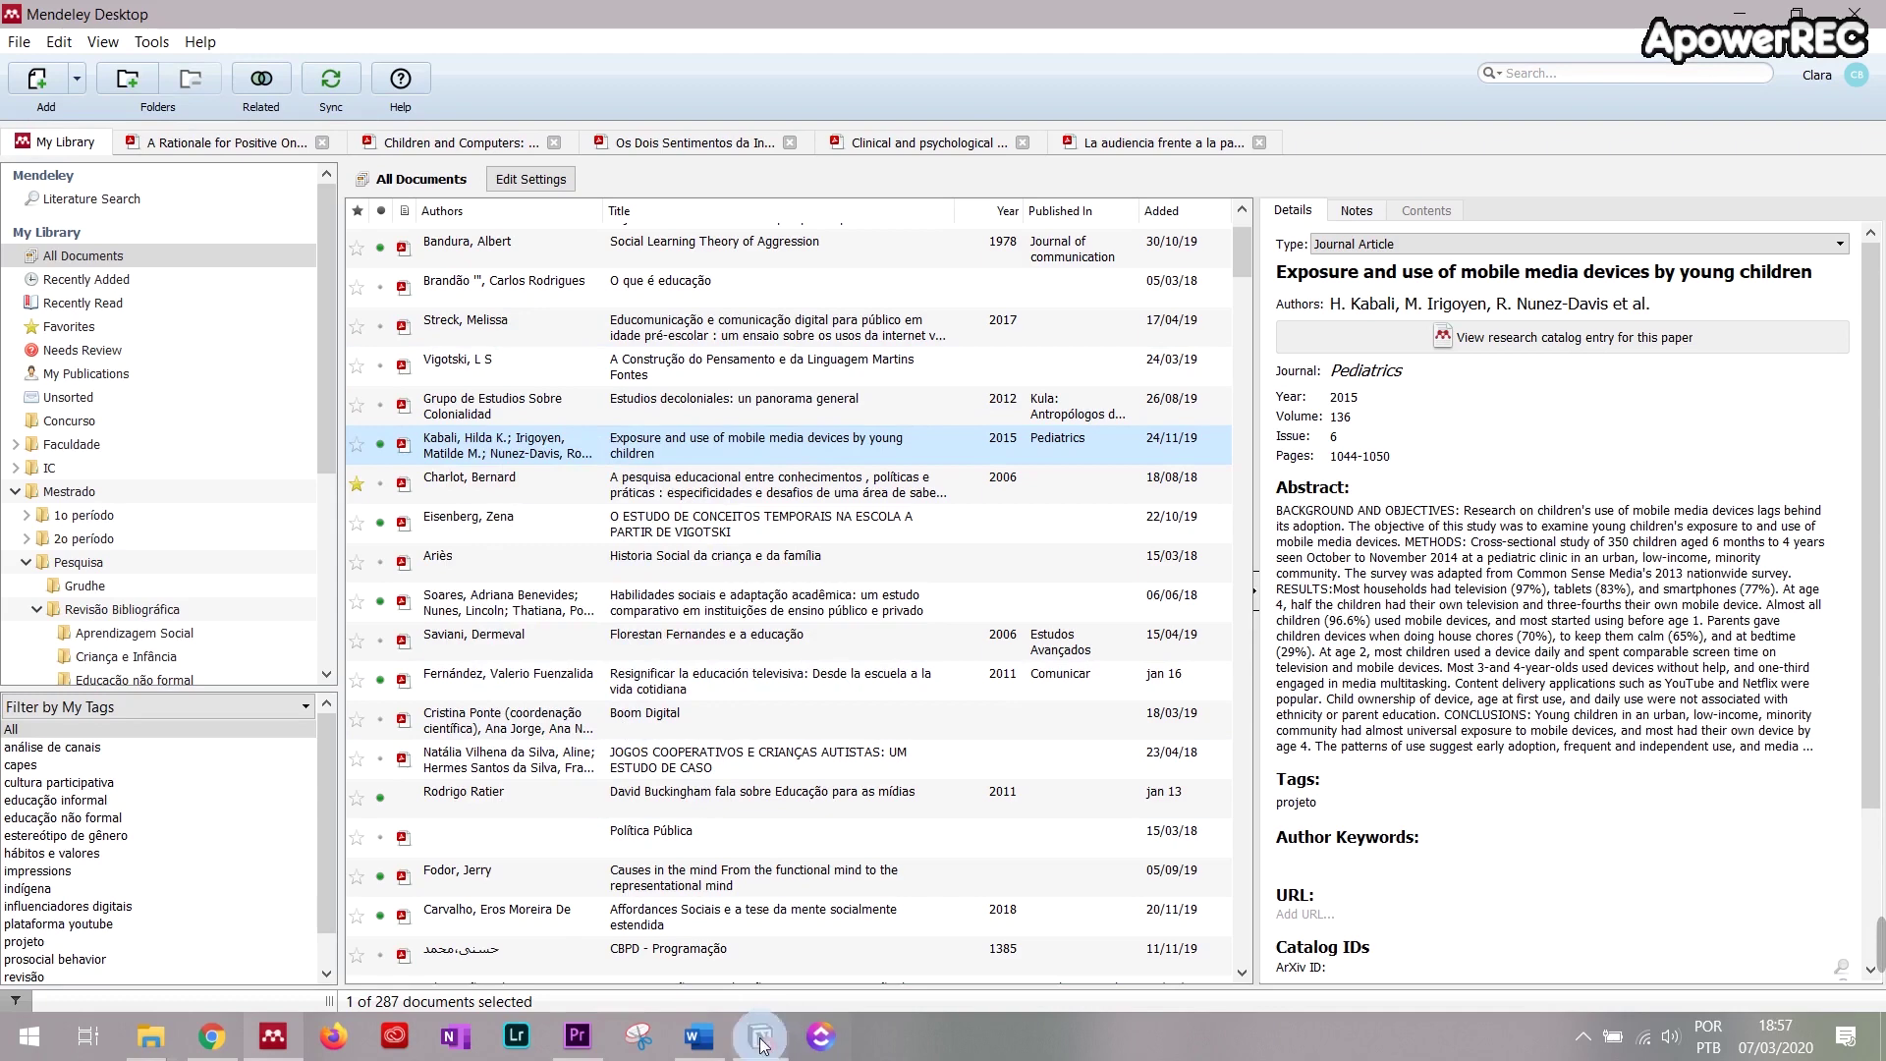
Step: Return to the Word document and paste the copied formatted reference on page 2, below the bibliography
left_click(700, 1036)
left_click(989, 897)
scroll(1002, 874, "down", 5)
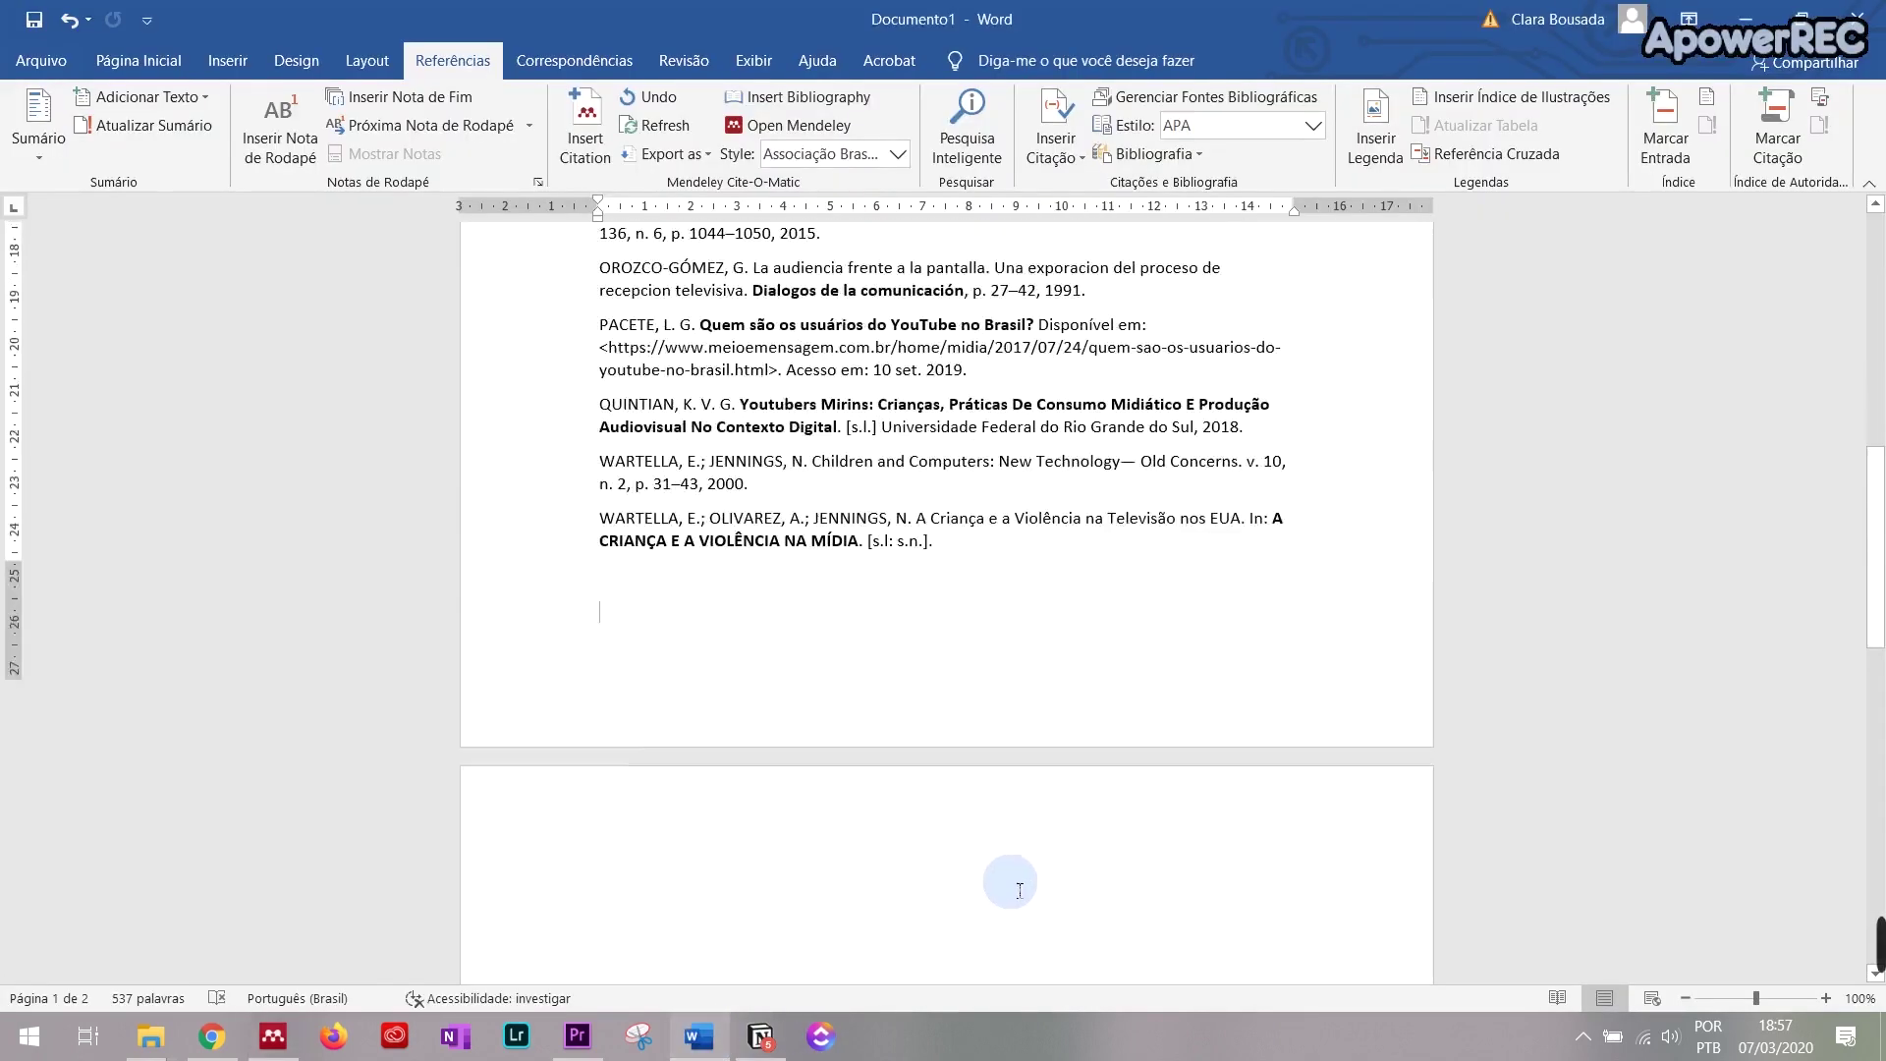
left_click(906, 748)
key("ctrl+v")
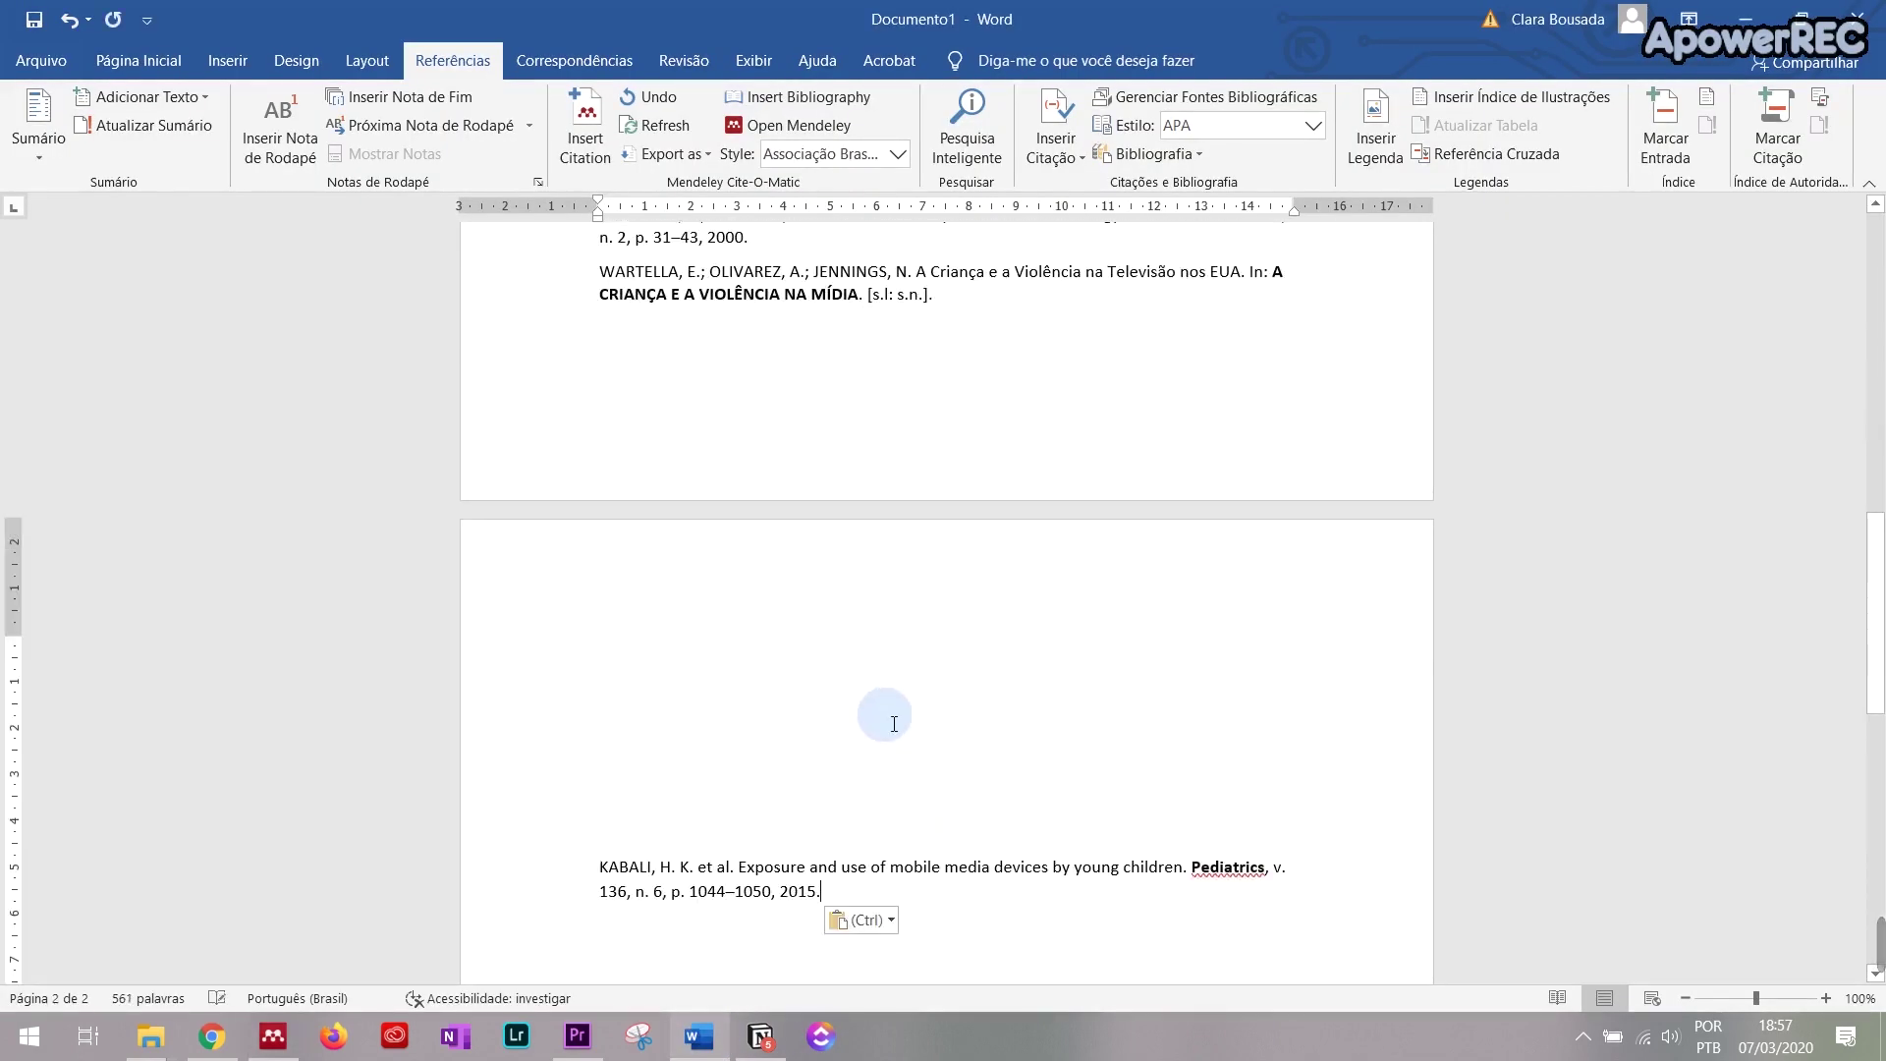
scroll(883, 722, "down", 2)
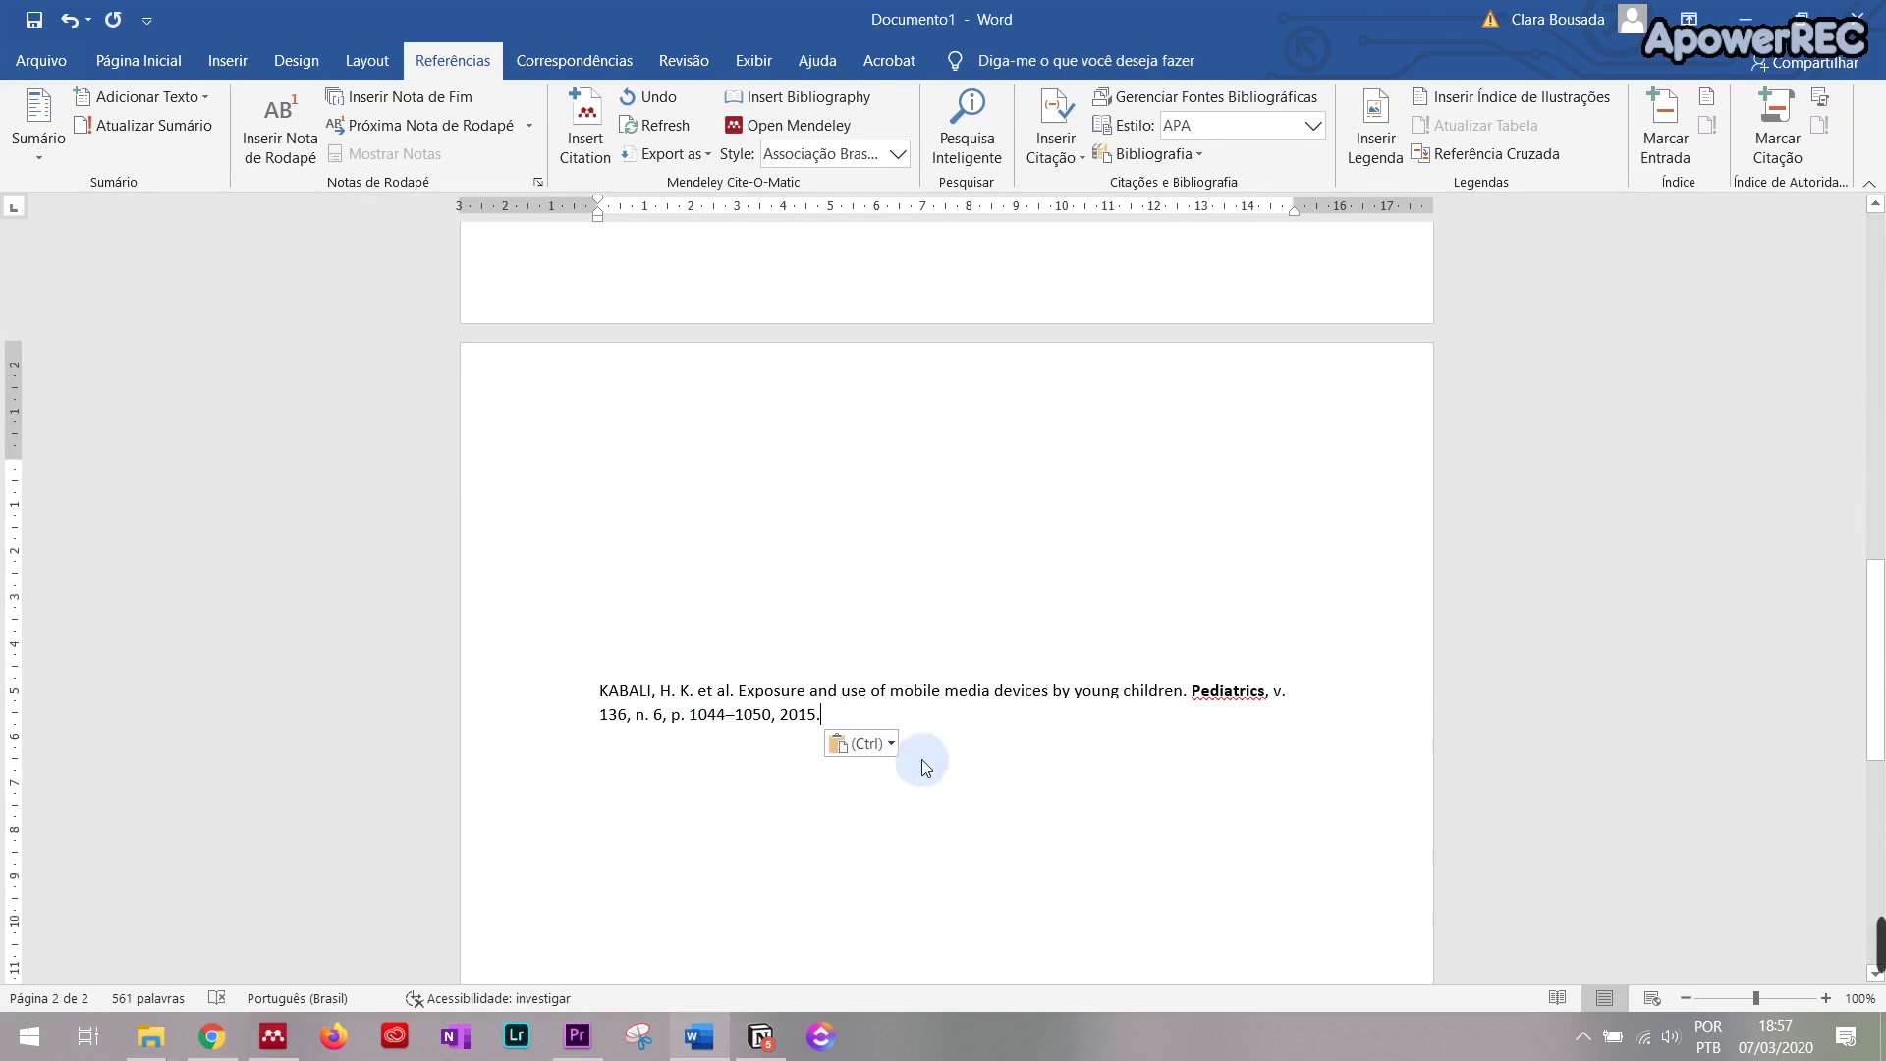
Step: Add five blank lines below the pasted reference "Exposure and use of mobile media devices by young children" on page 2
key("Return")
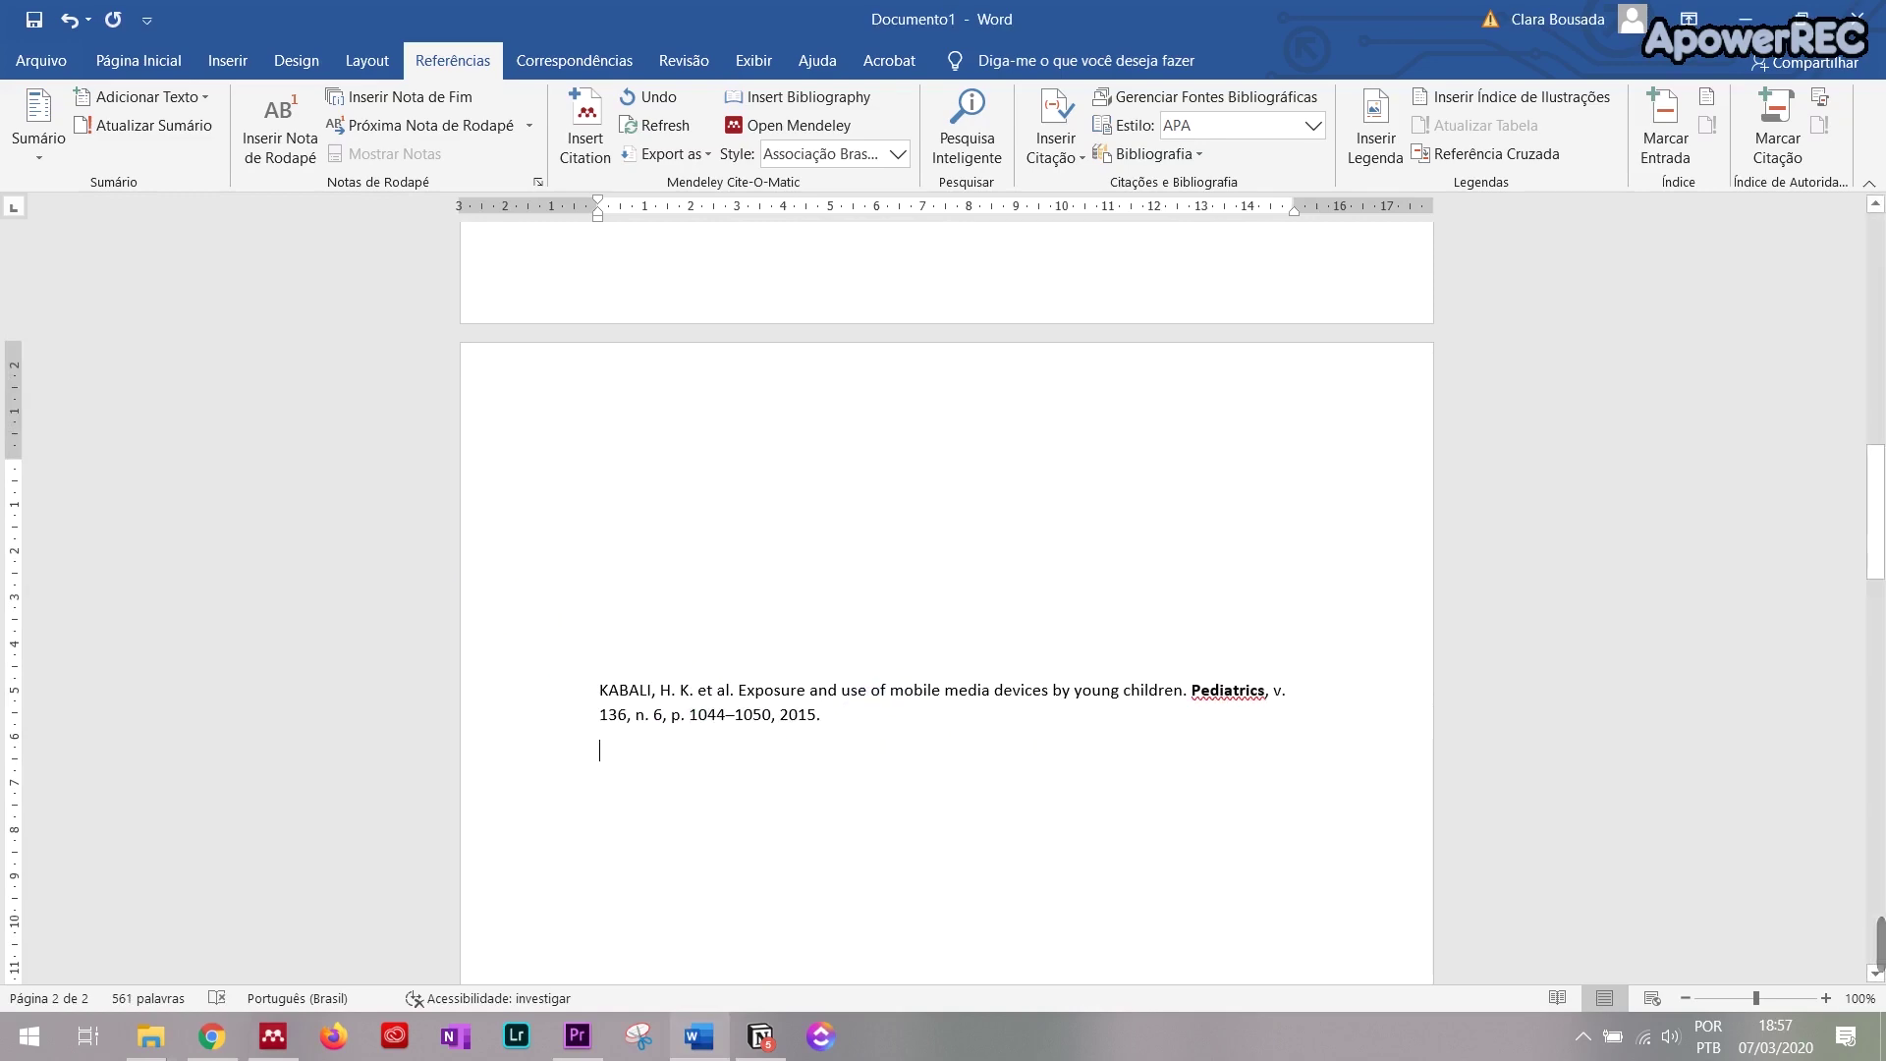
scroll(961, 433, "up", 14)
scroll(831, 381, "down", 6)
scroll(831, 381, "down", 7)
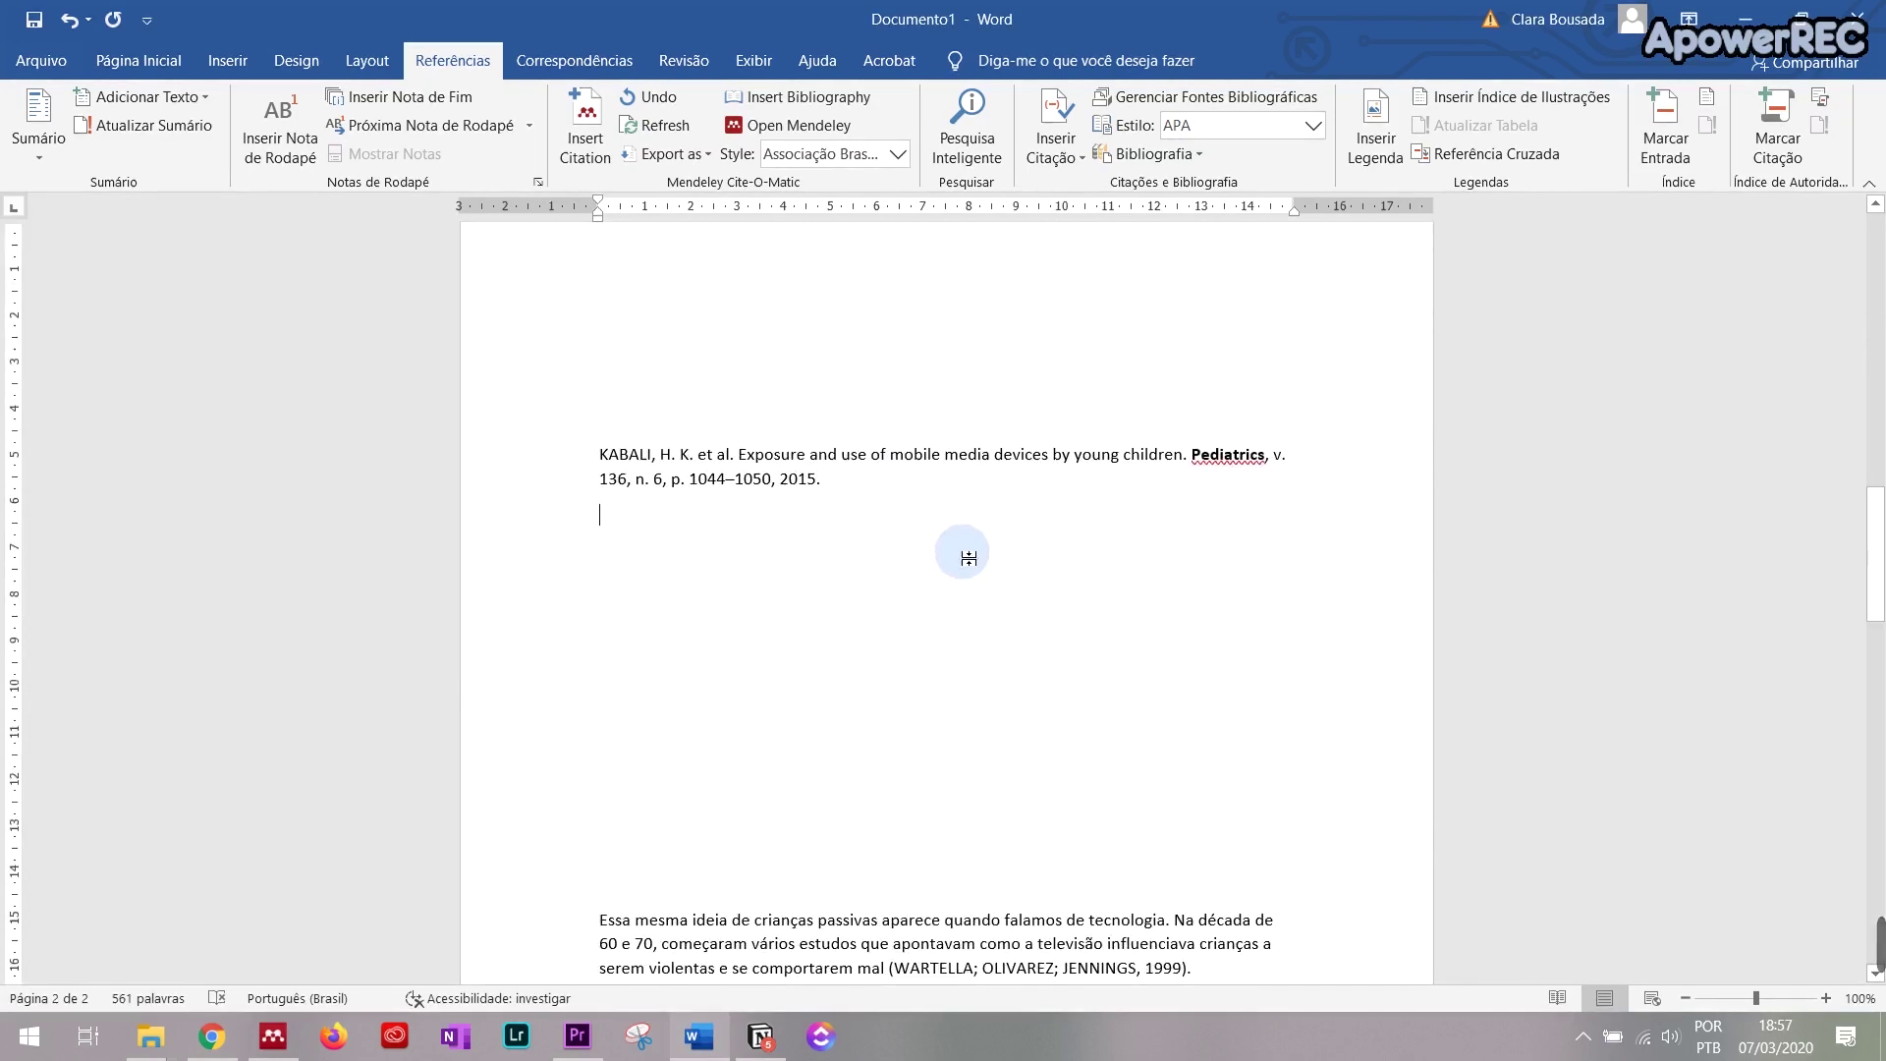
scroll(963, 557, "up", 1)
key("Return")
key("Return")
key("Return")
key("Return")
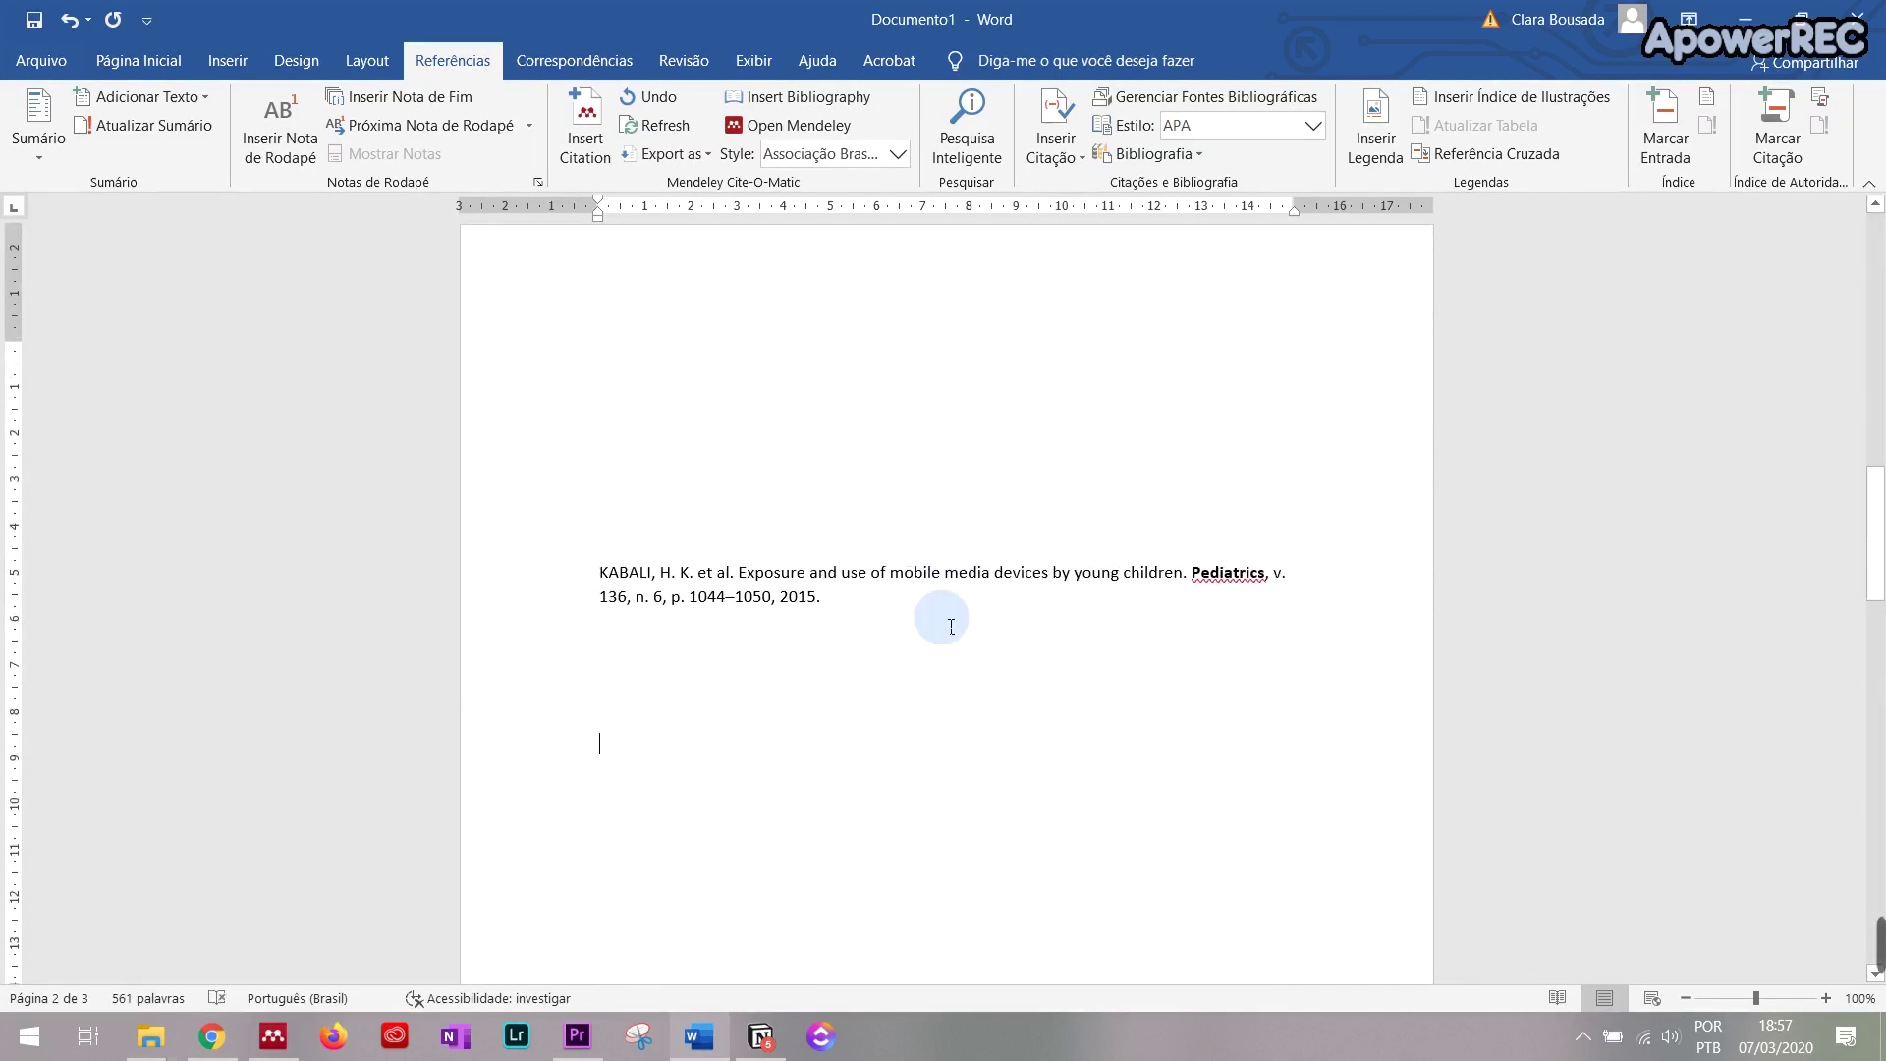
scroll(911, 575, "down", 1)
left_click_drag(600, 509, 876, 614)
left_click(877, 614)
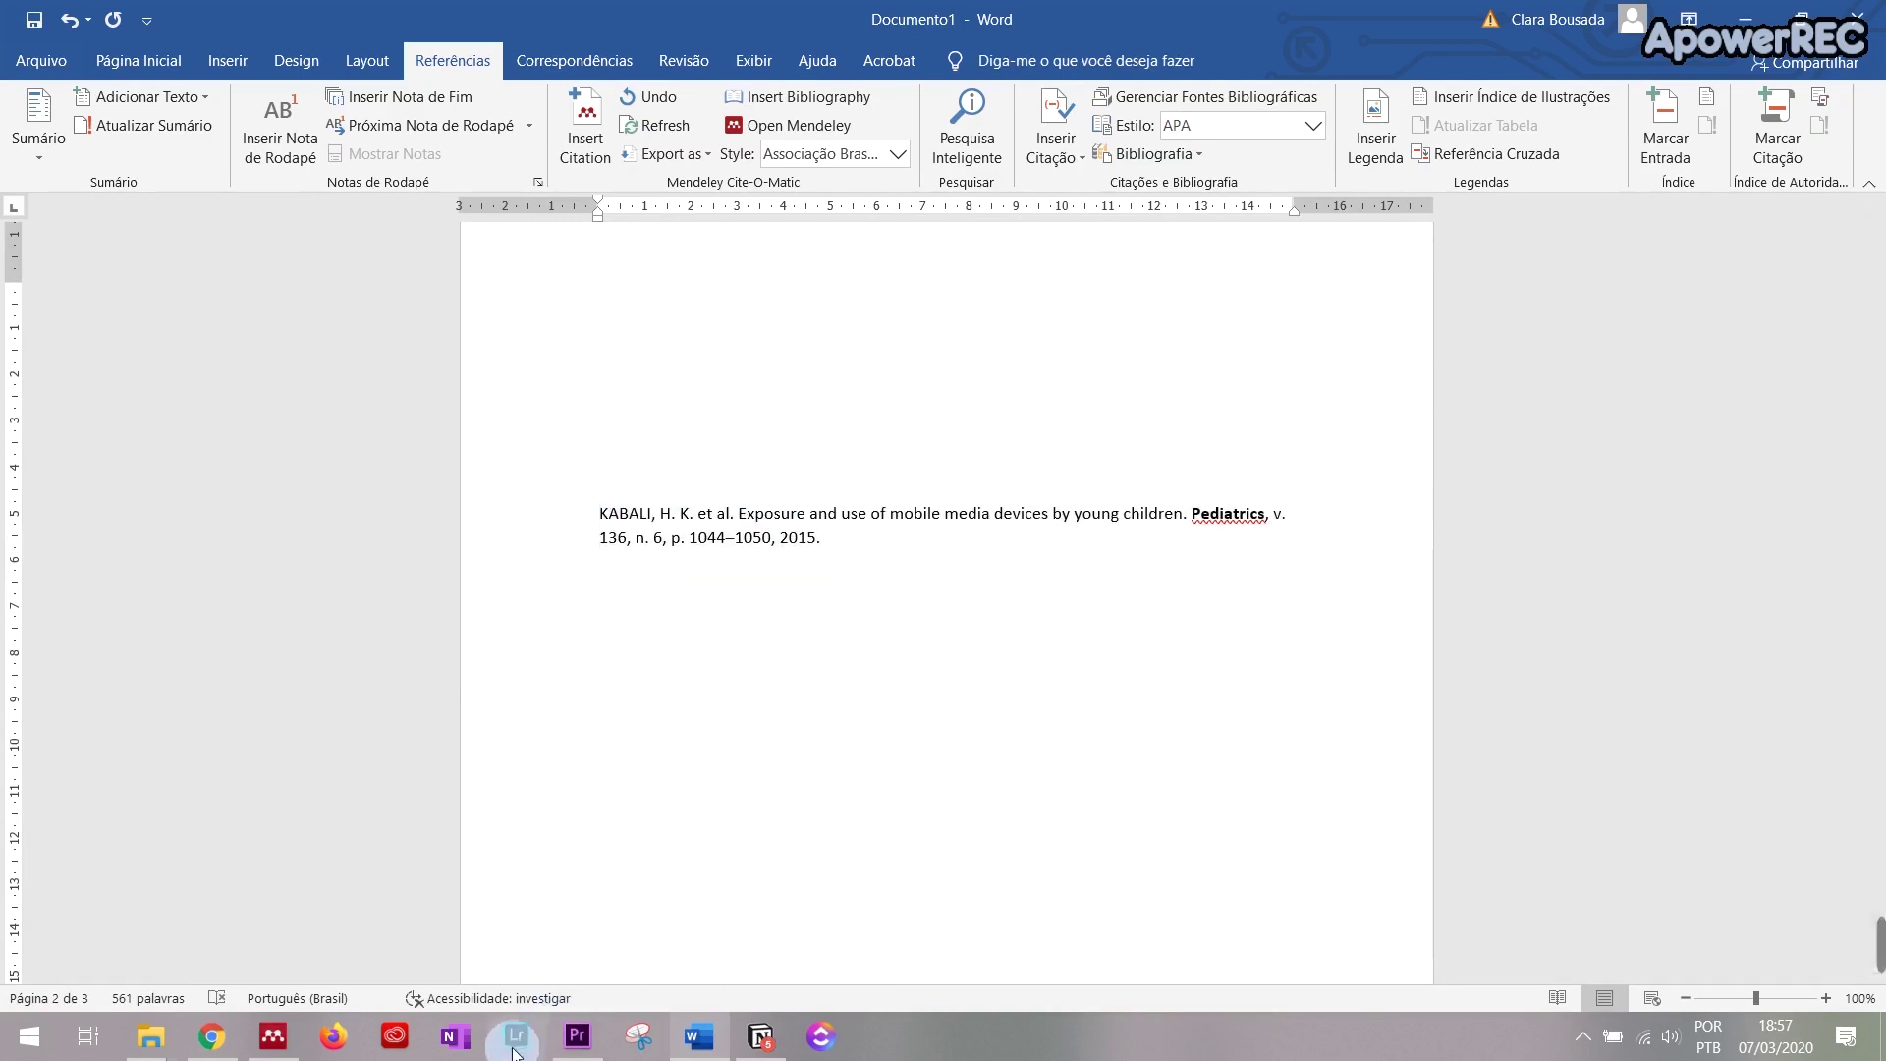
Step: In the Mendeley Desktop library, copy the 2006 article "A pesquisa educacional entre conhecimentos, políticas e práticas" as a formatted citation
left_click(273, 1036)
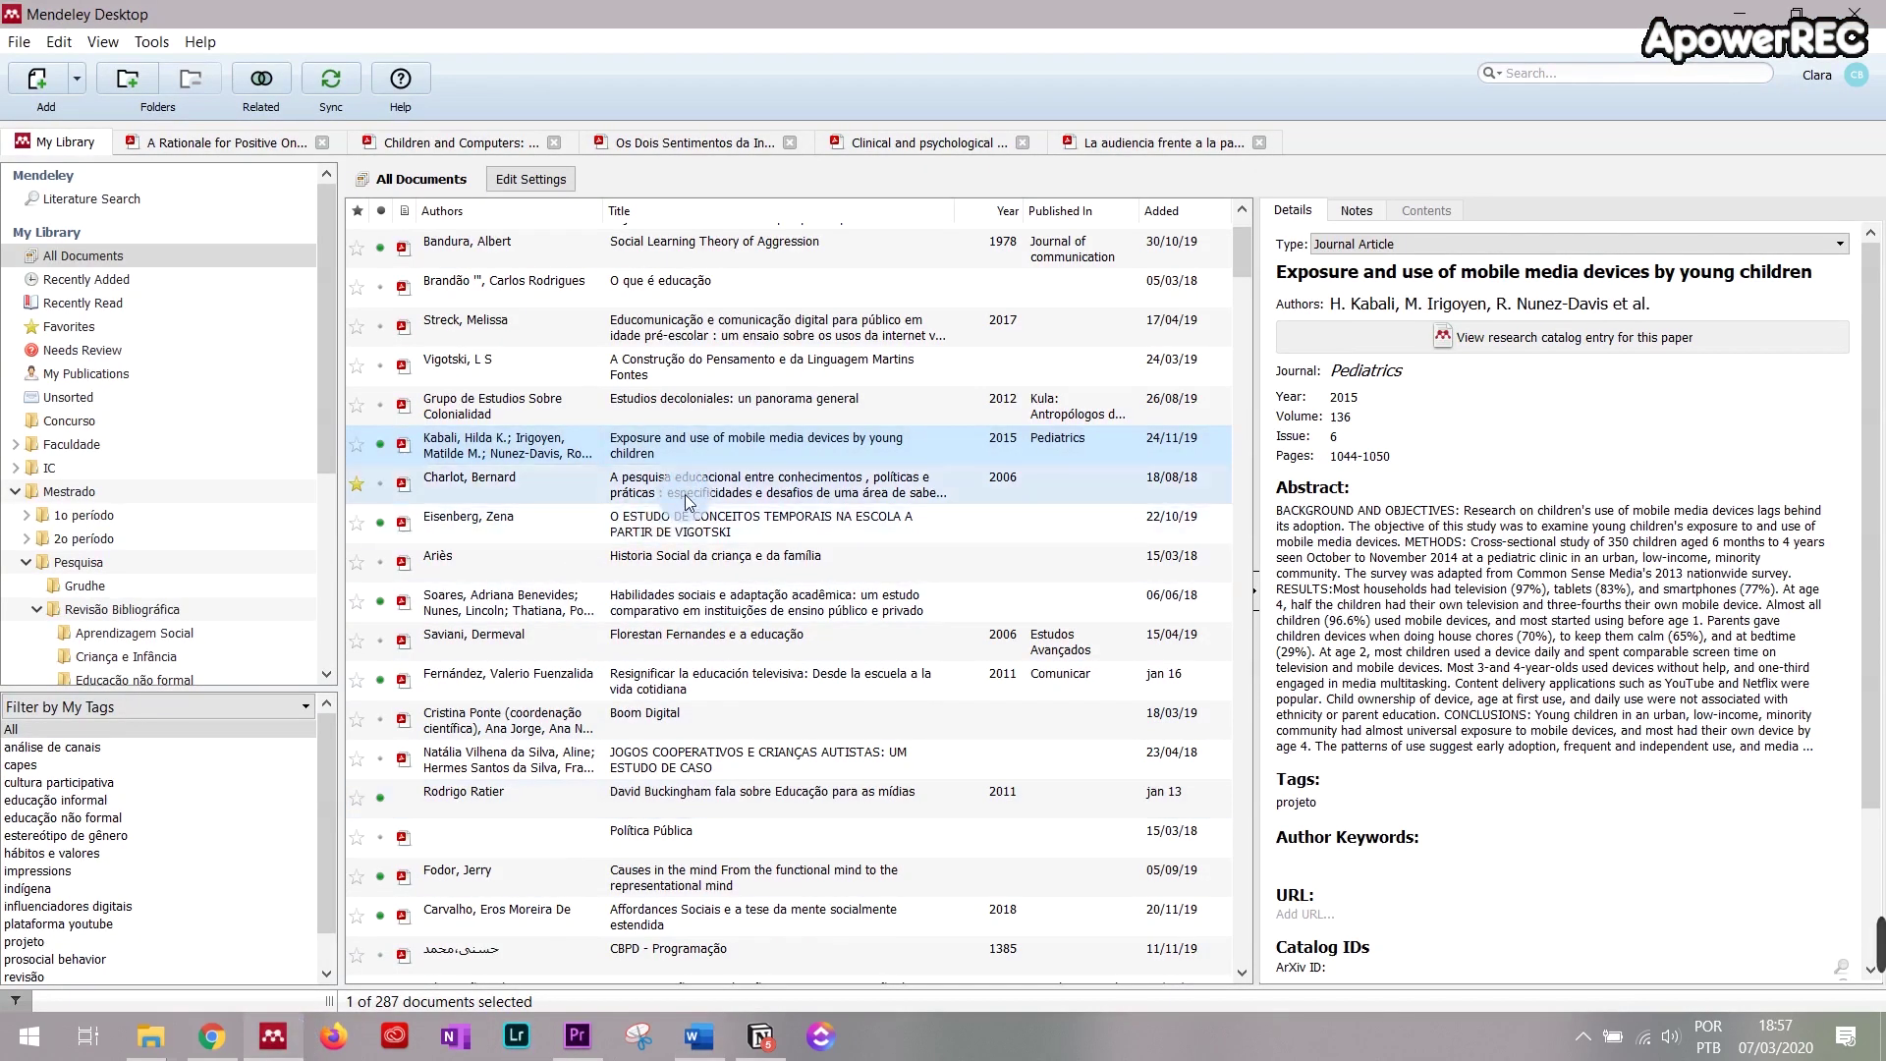
left_click(693, 490)
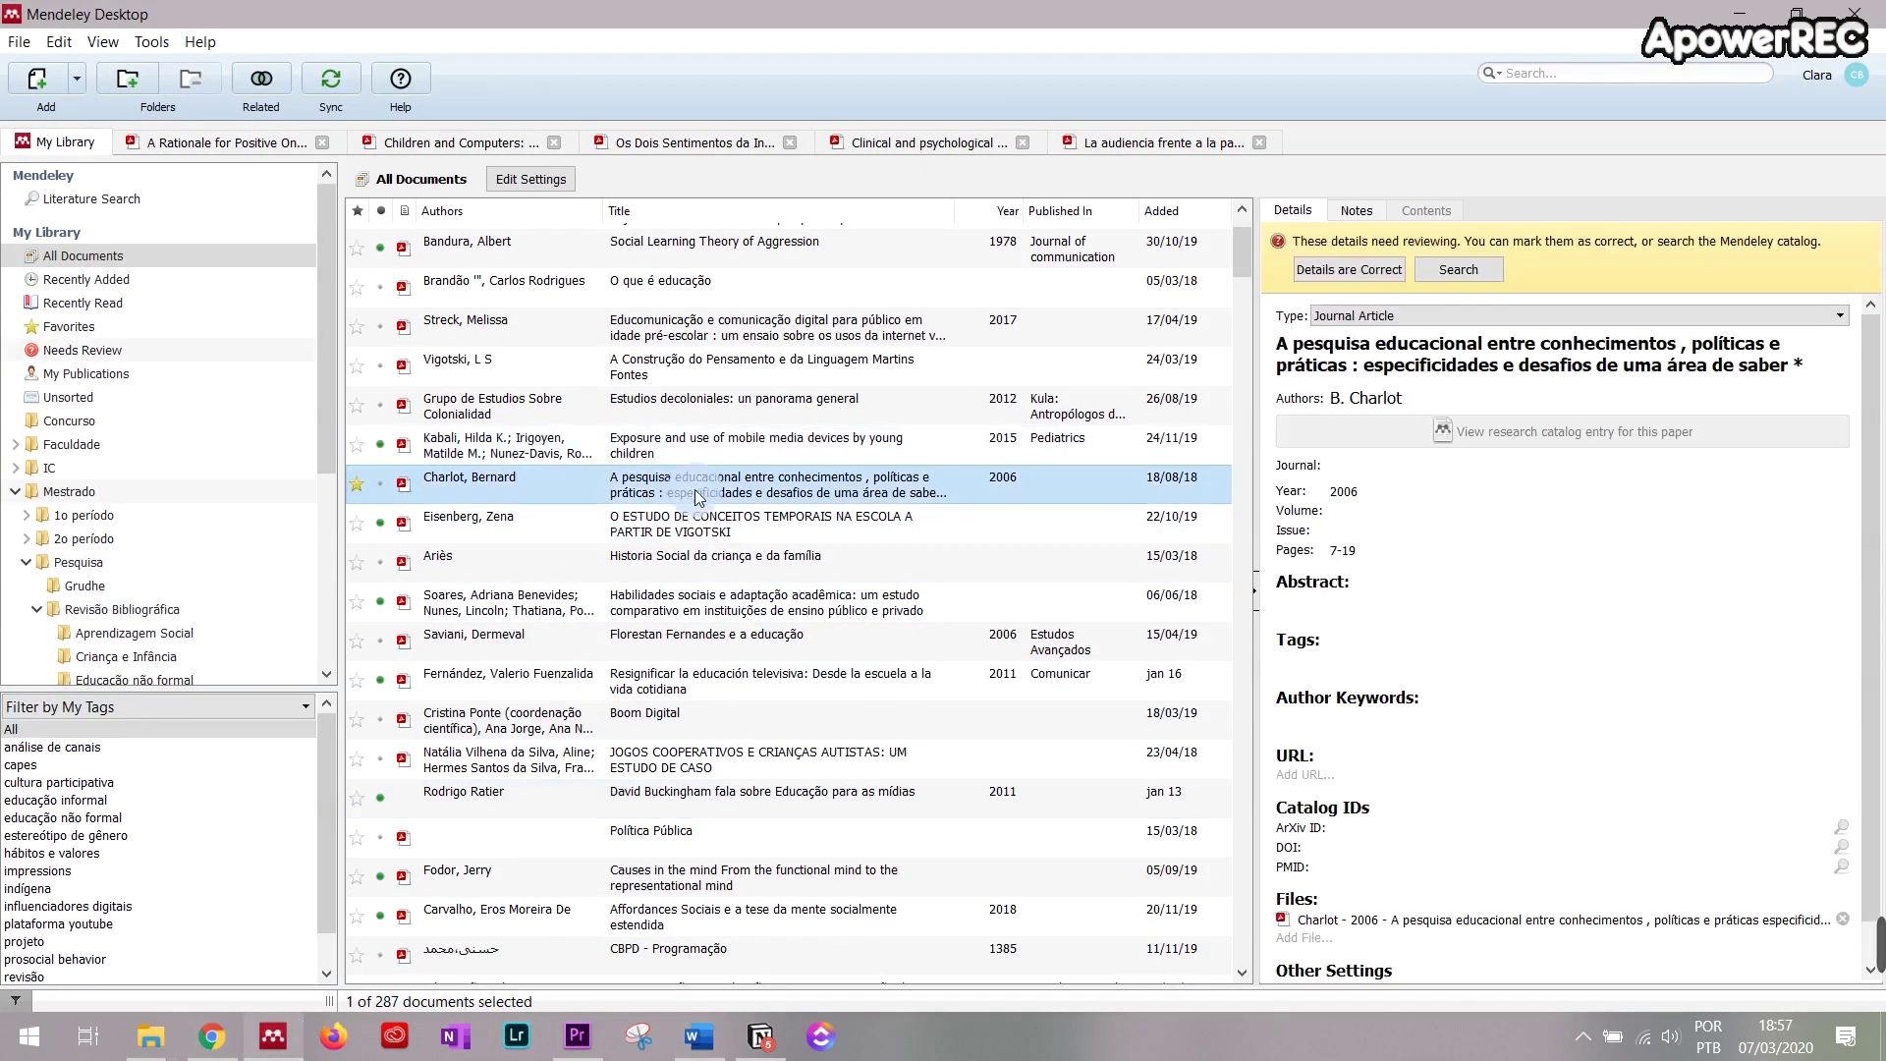
right_click(506, 468)
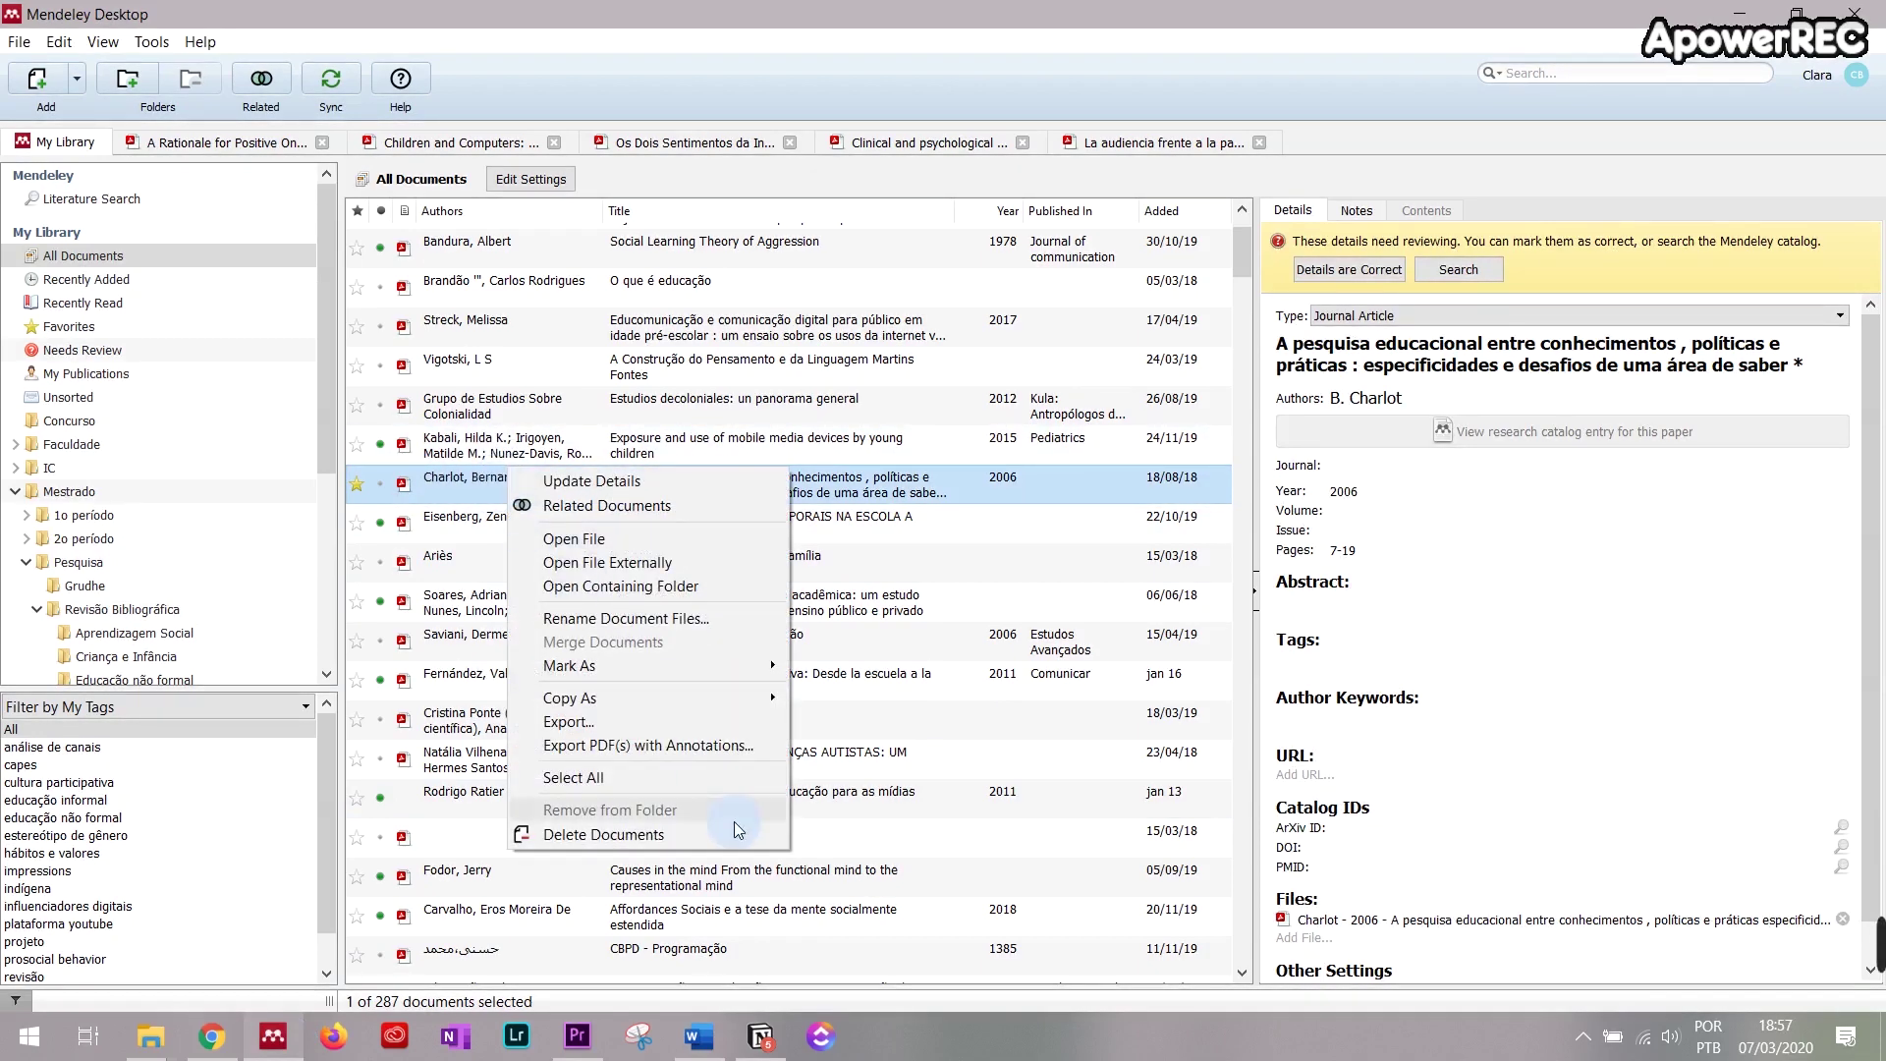
mouse_move(731, 698)
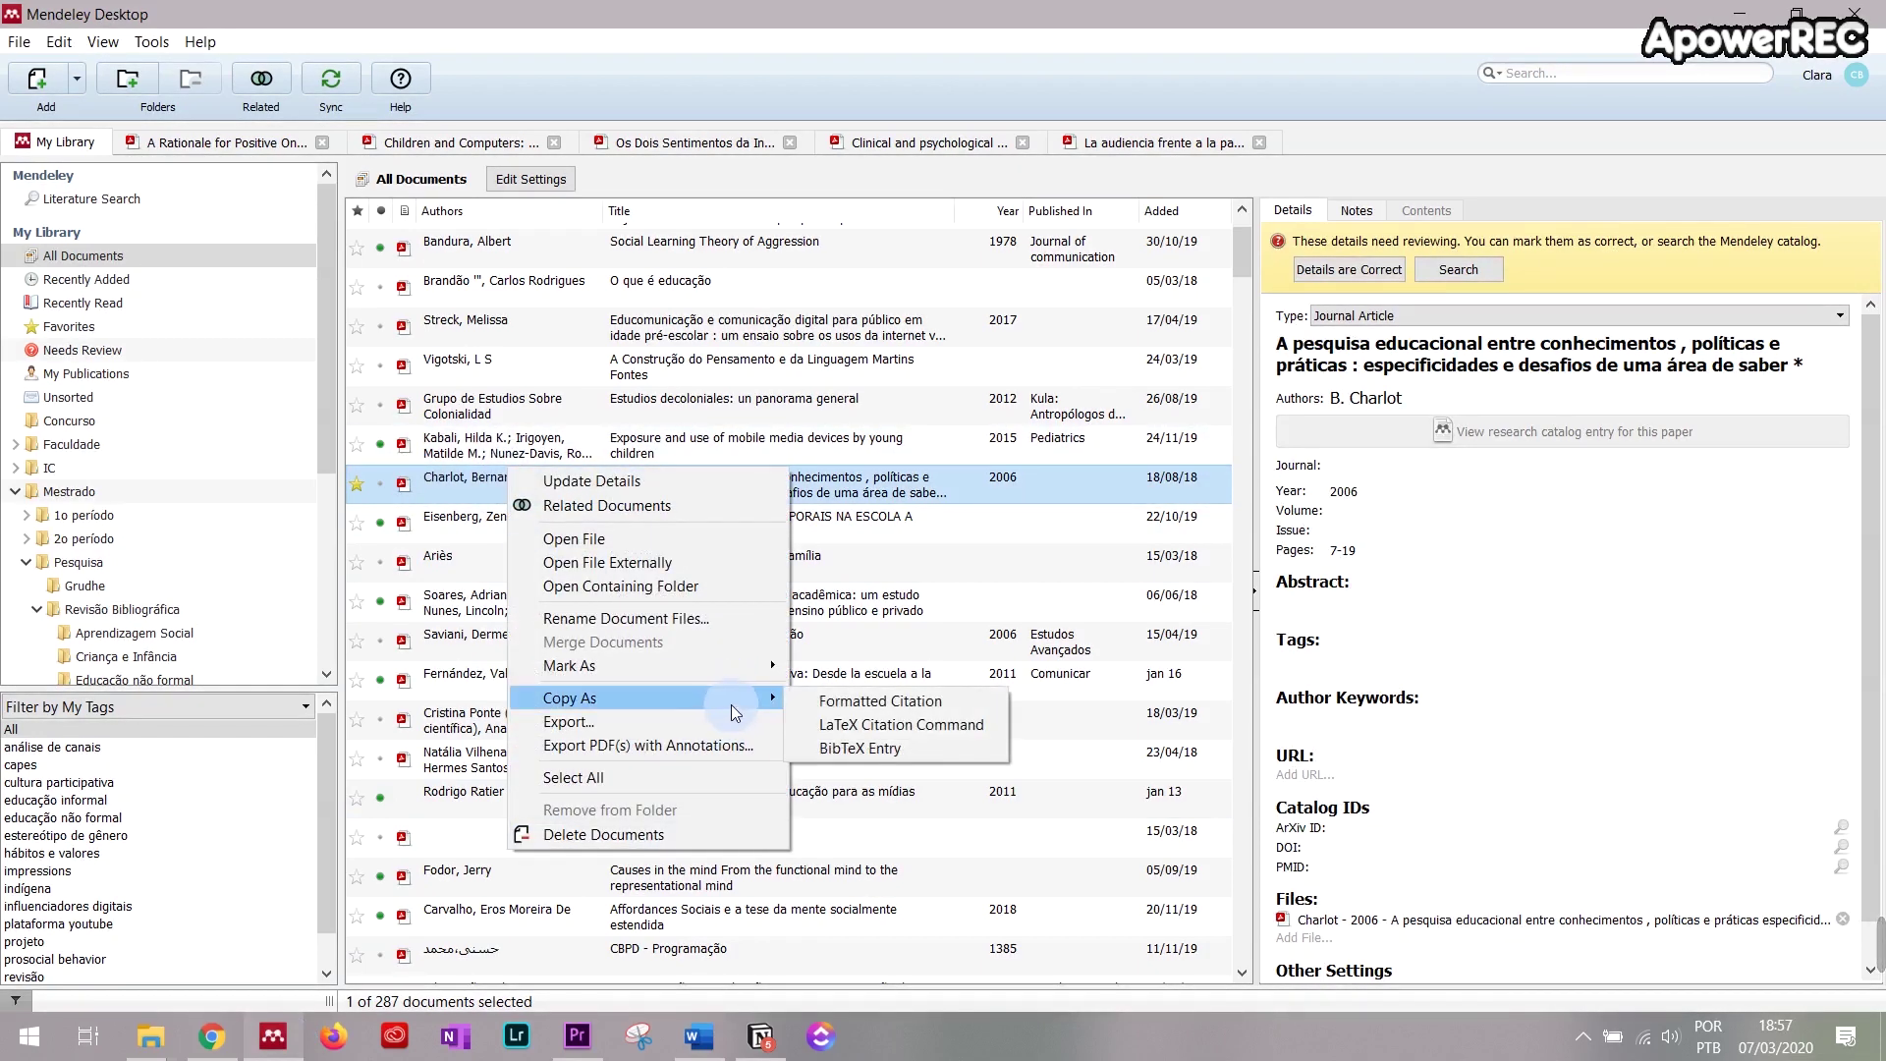
left_click(902, 725)
Step: Return to the Word document, paste the copied reference below the first one, and remove the space before the comma after "conhecimentos"
left_click(698, 1036)
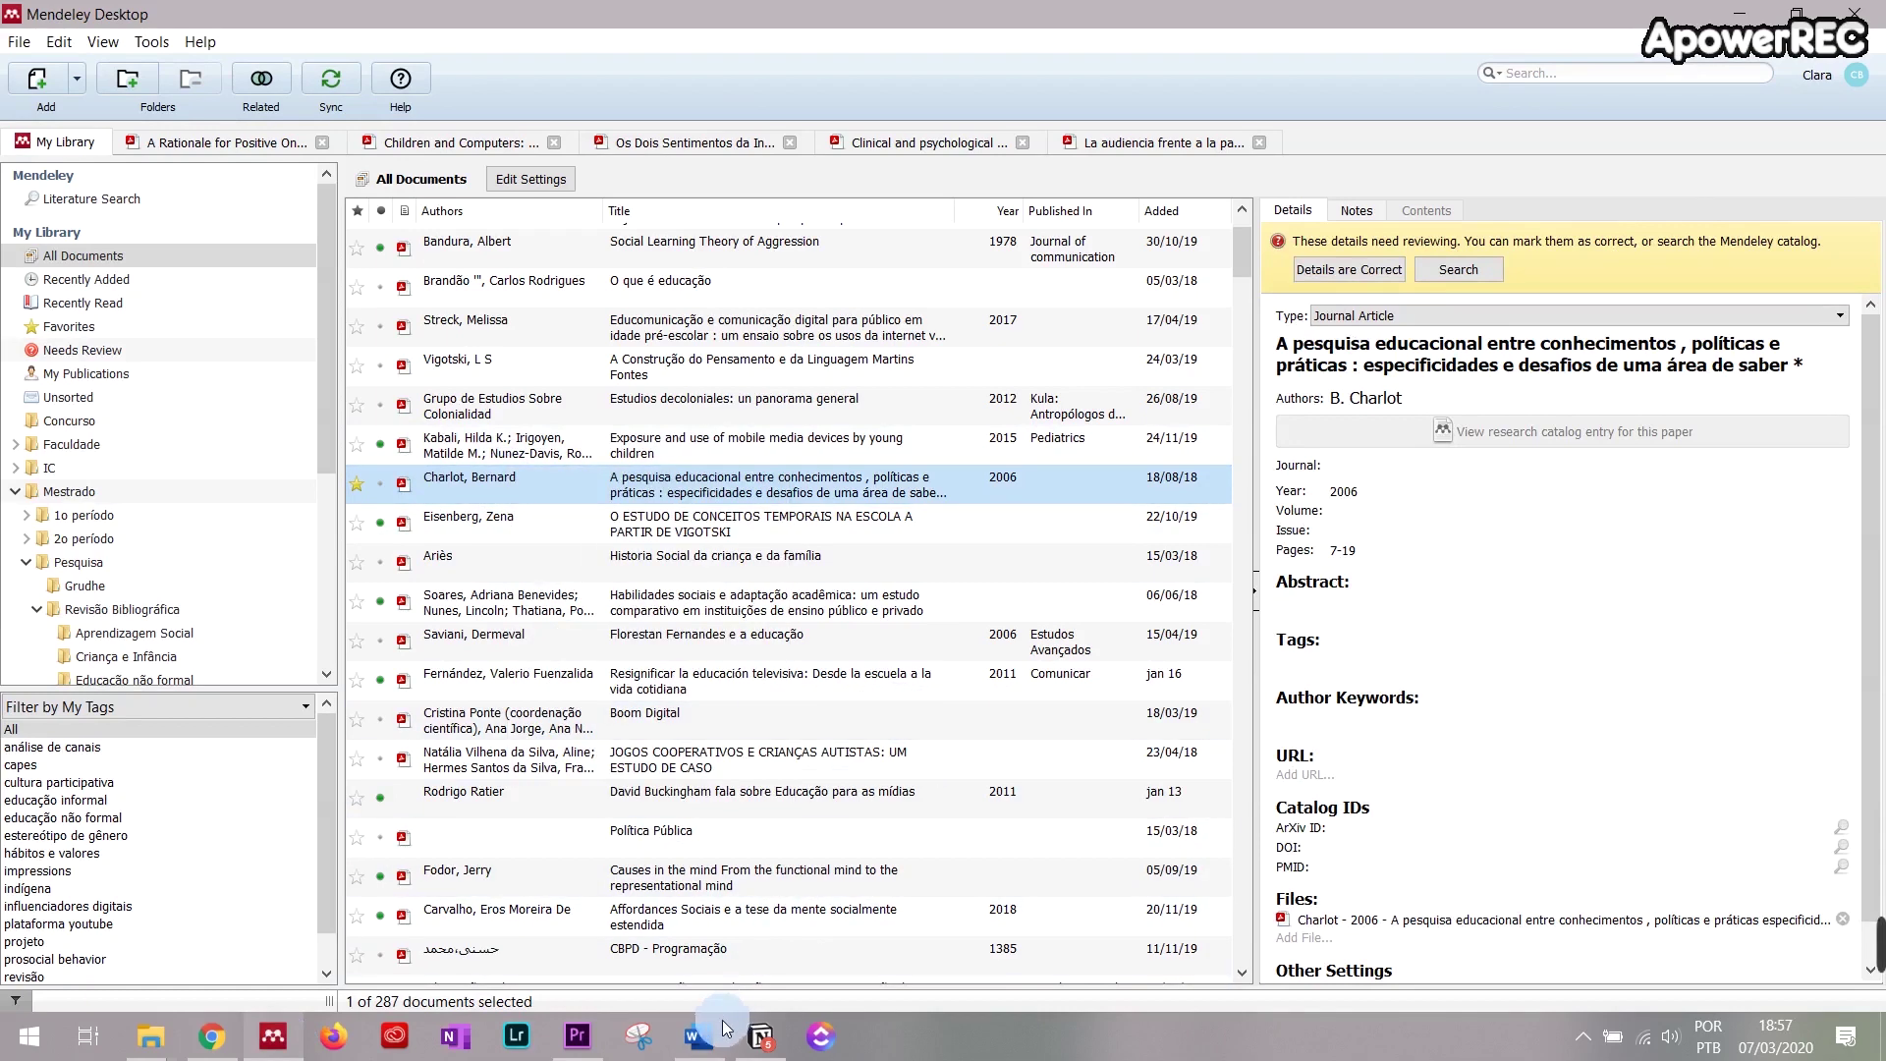
left_click(989, 796)
key("ctrl+v")
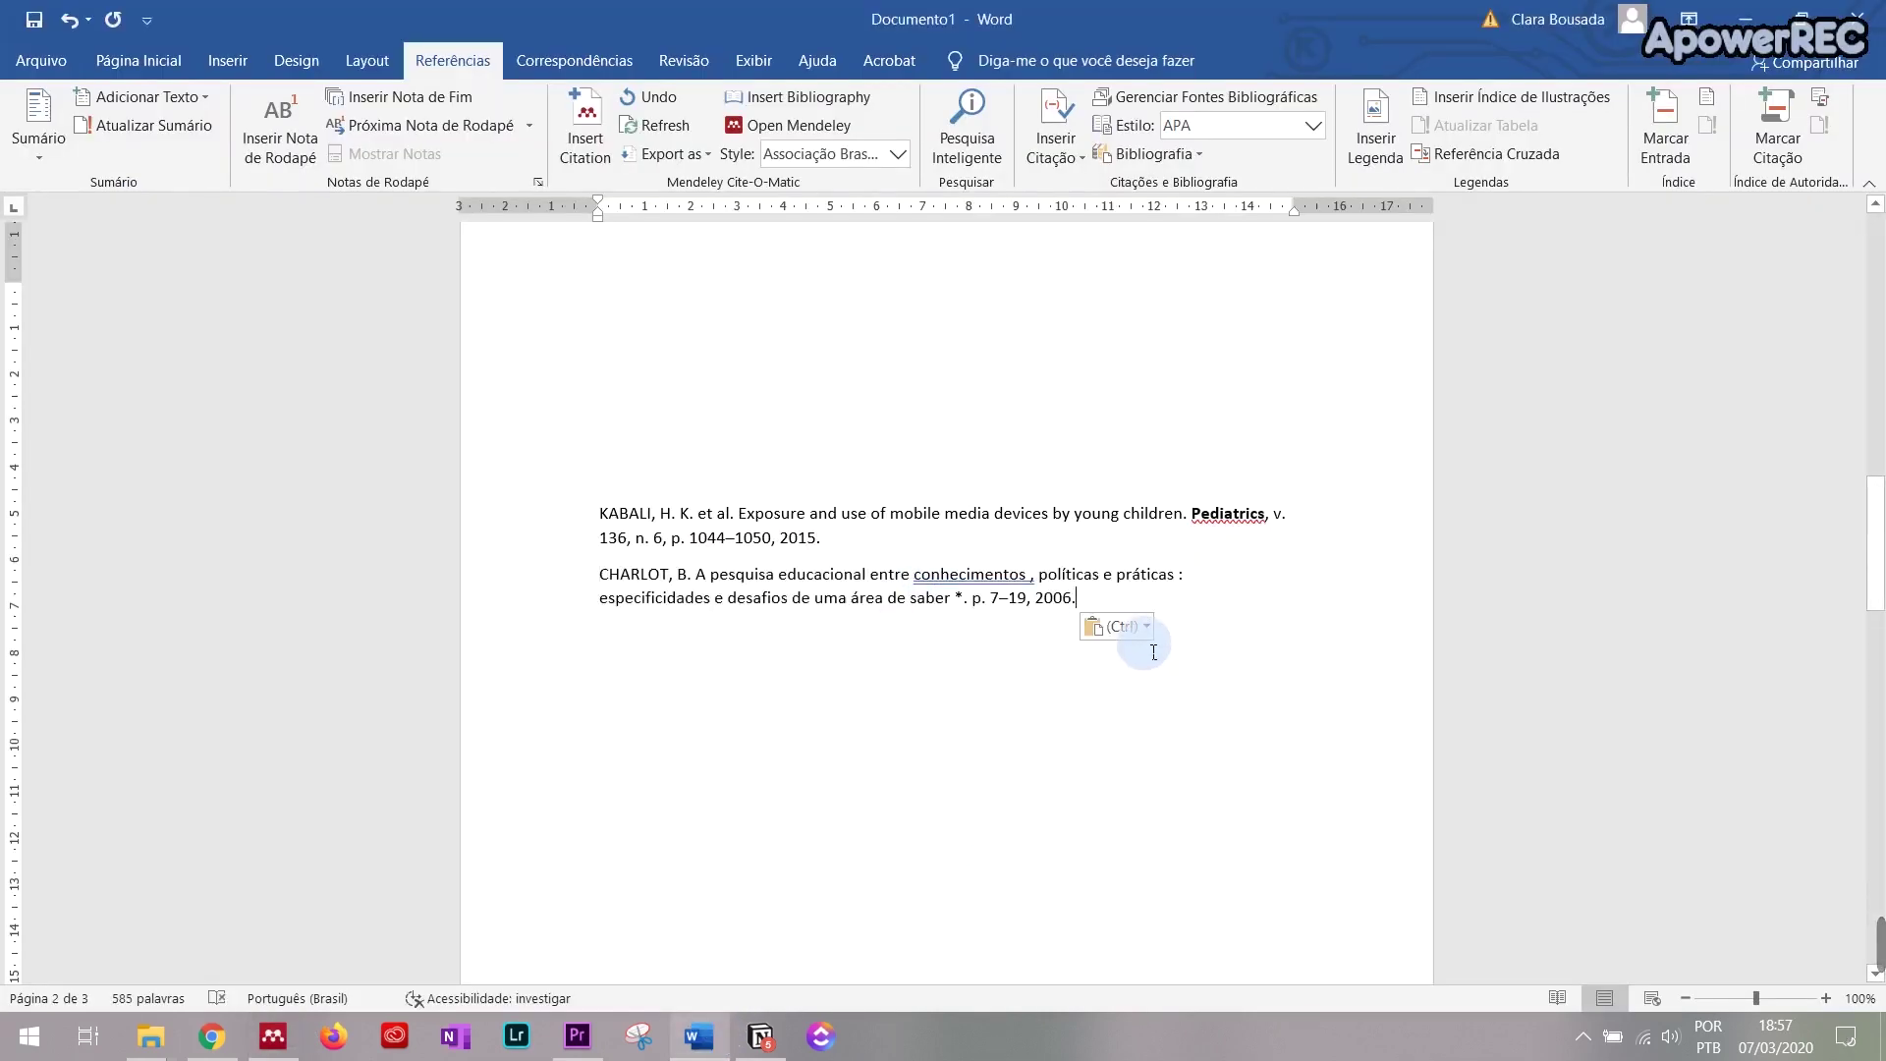
key("BackSpace")
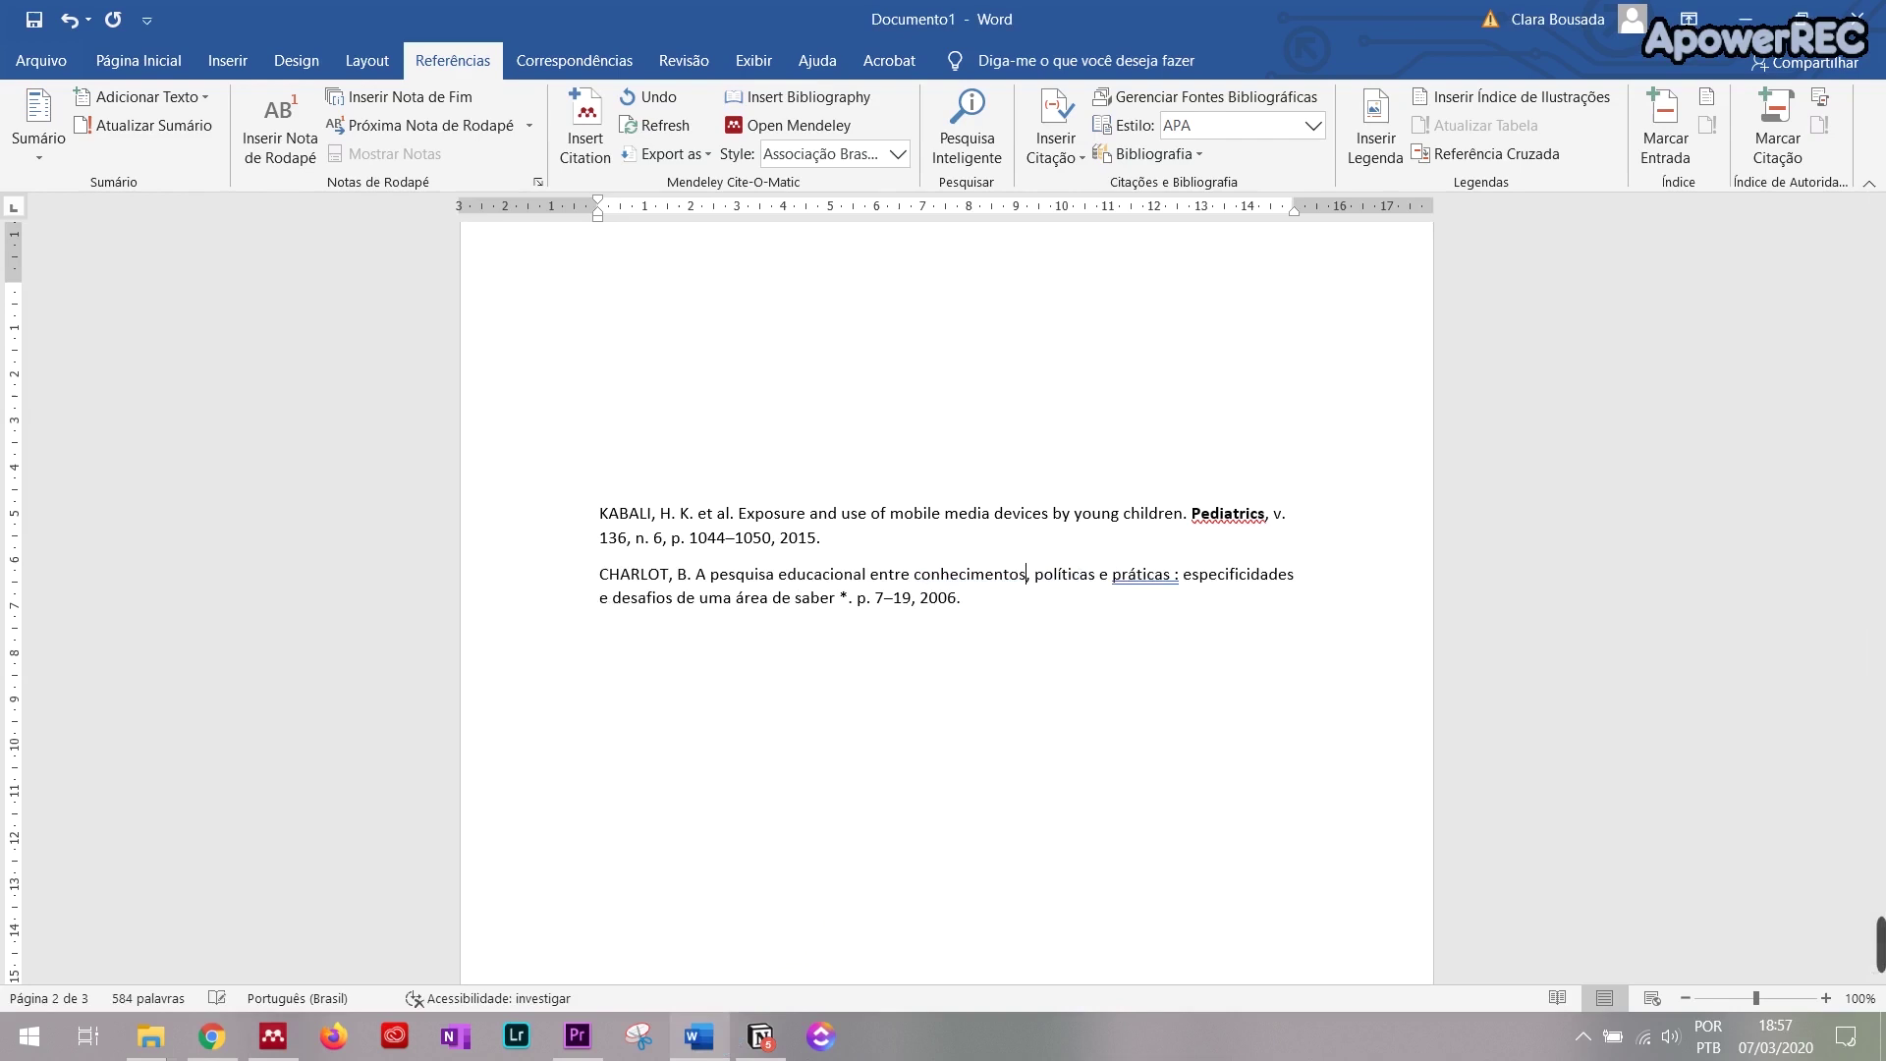
Step: Delete both pasted references from page 2 of the document
triple_click(521, 410)
left_click(879, 574)
left_click_drag(961, 606, 599, 491)
left_click(1137, 619)
left_click(440, 544, "shift")
key("BackSpace")
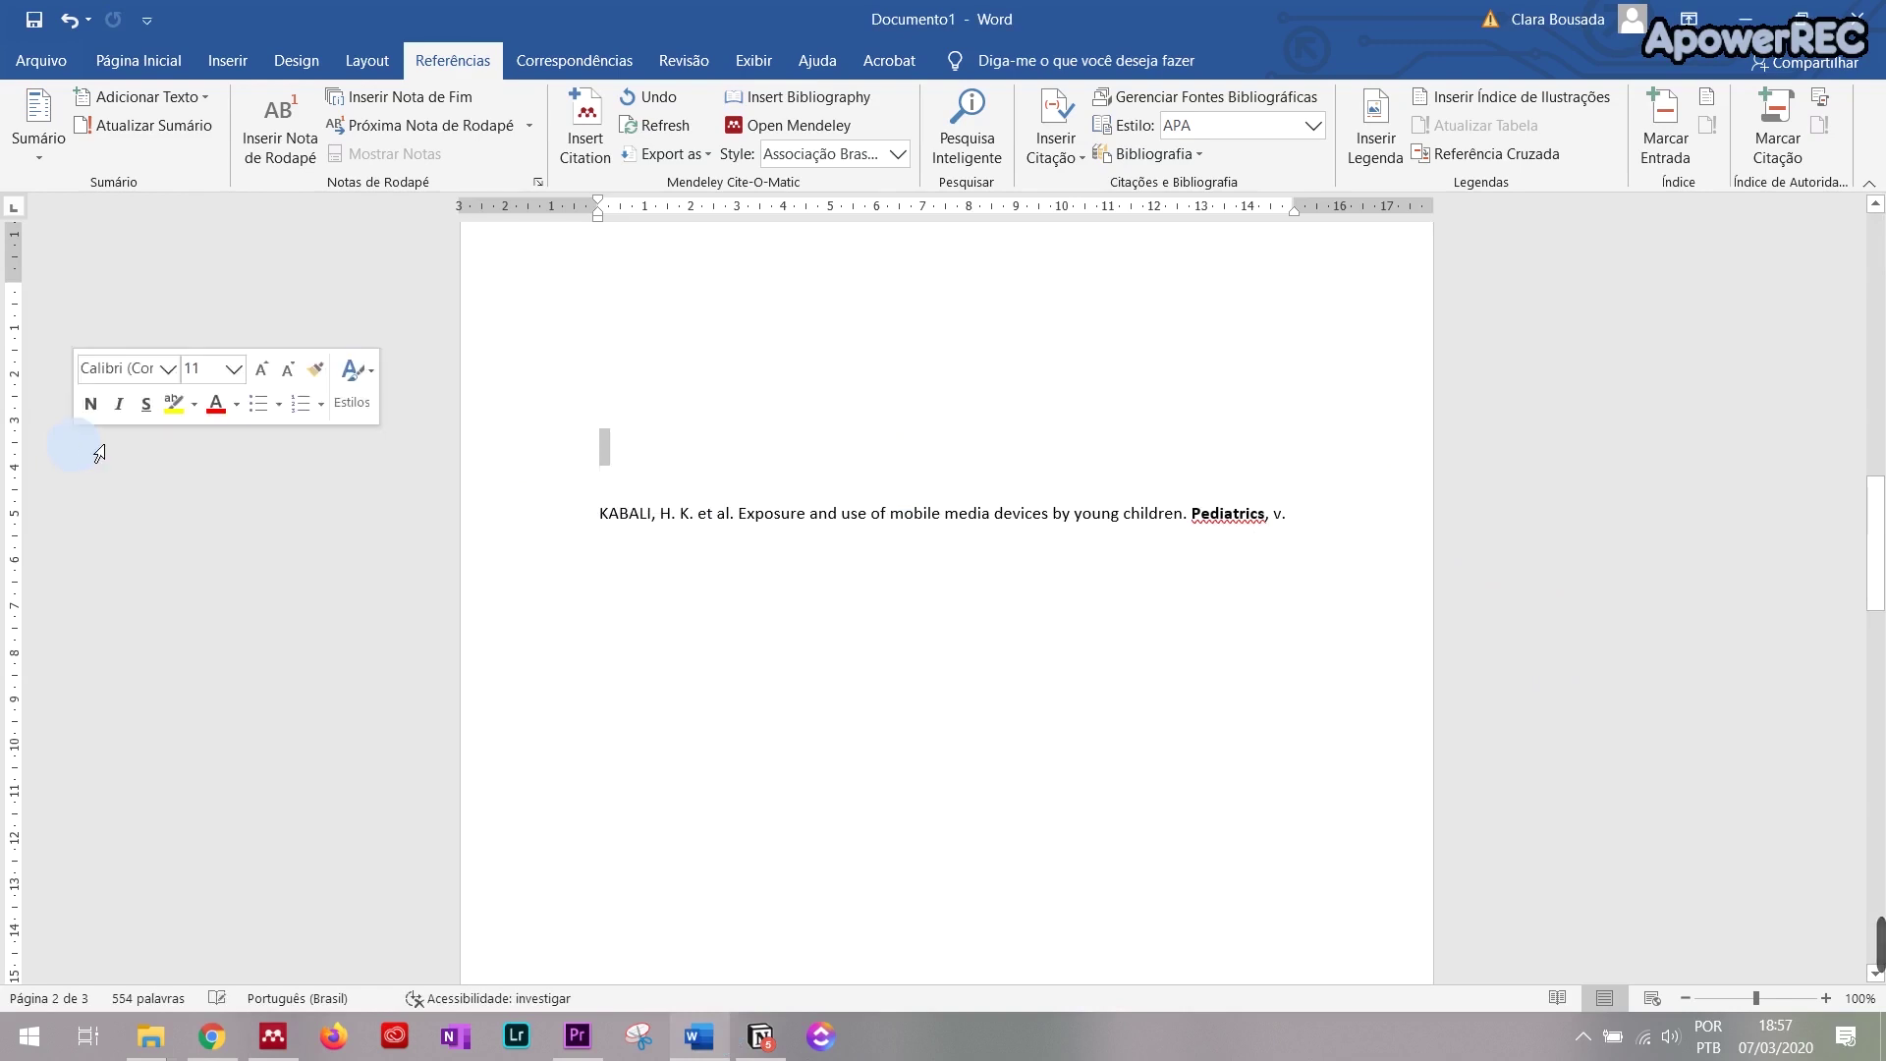
left_click_drag(1295, 515, 527, 460)
key("BackSpace")
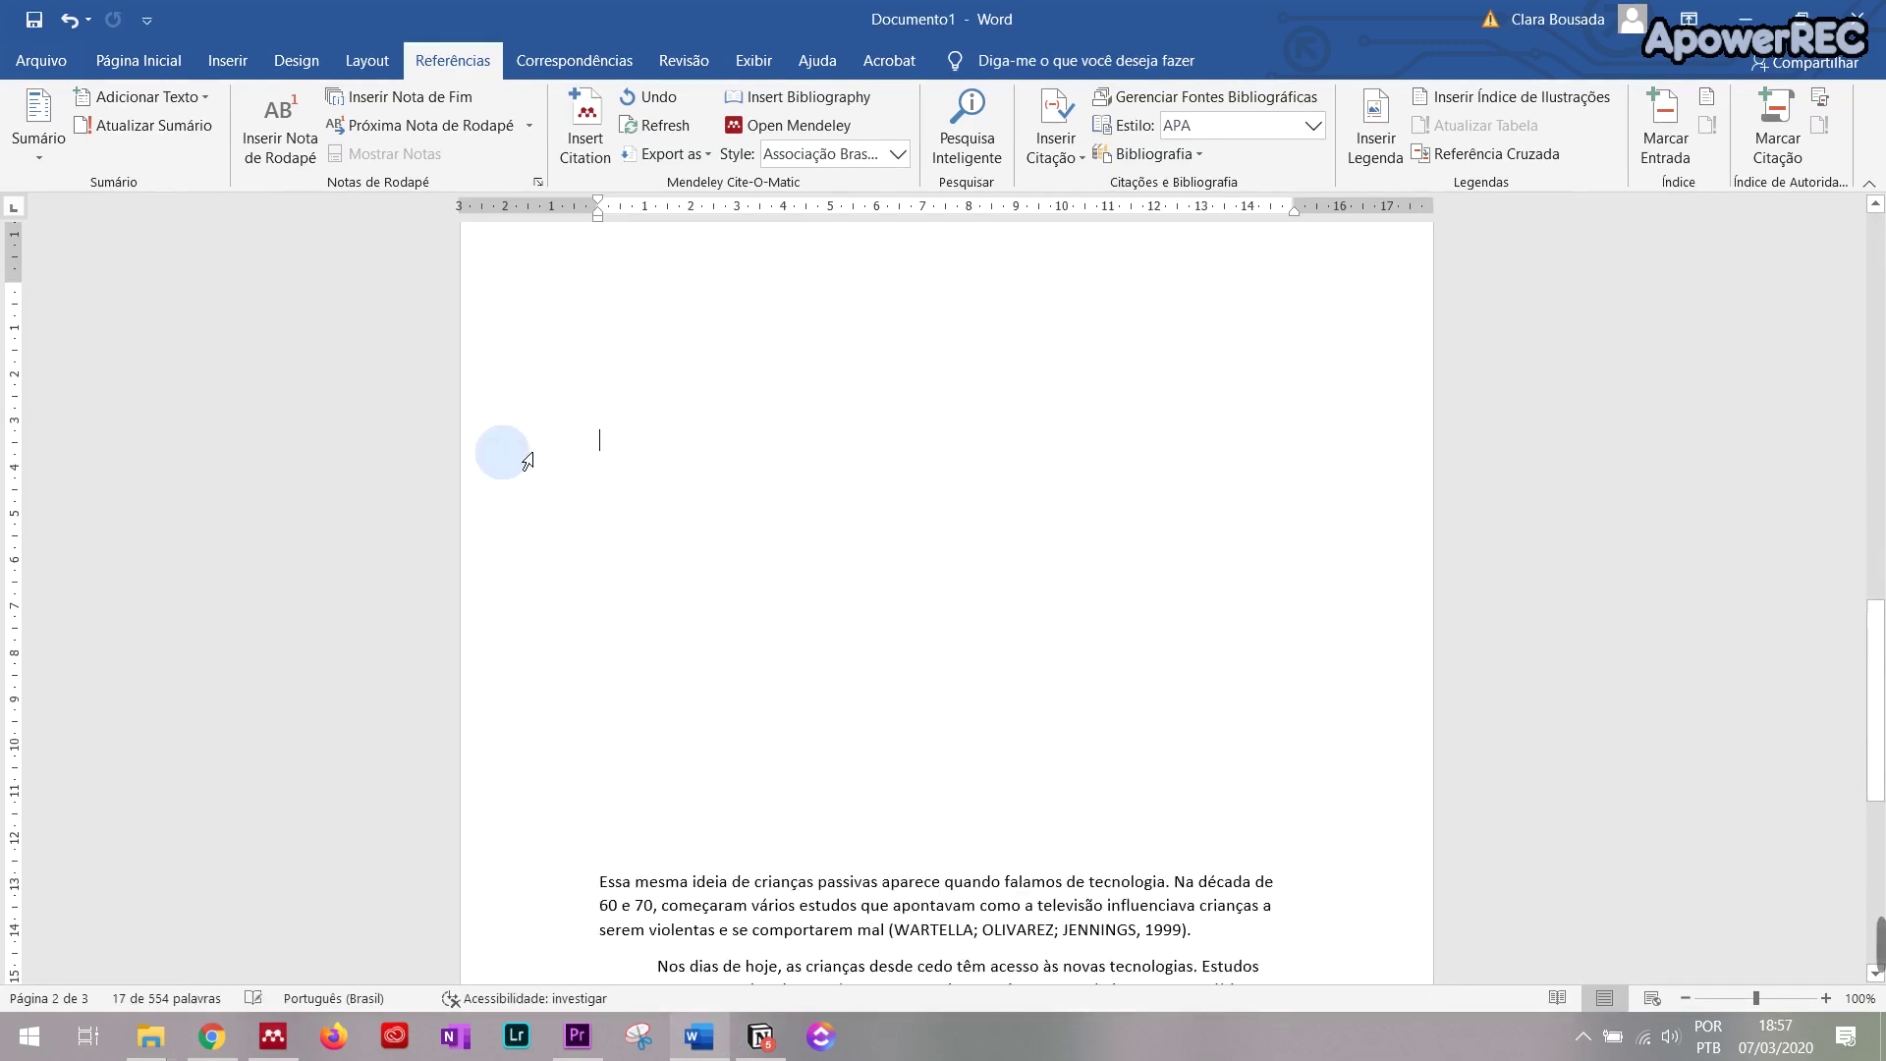
Step: Switch to the Mendeley Desktop library
key("alt+Tab")
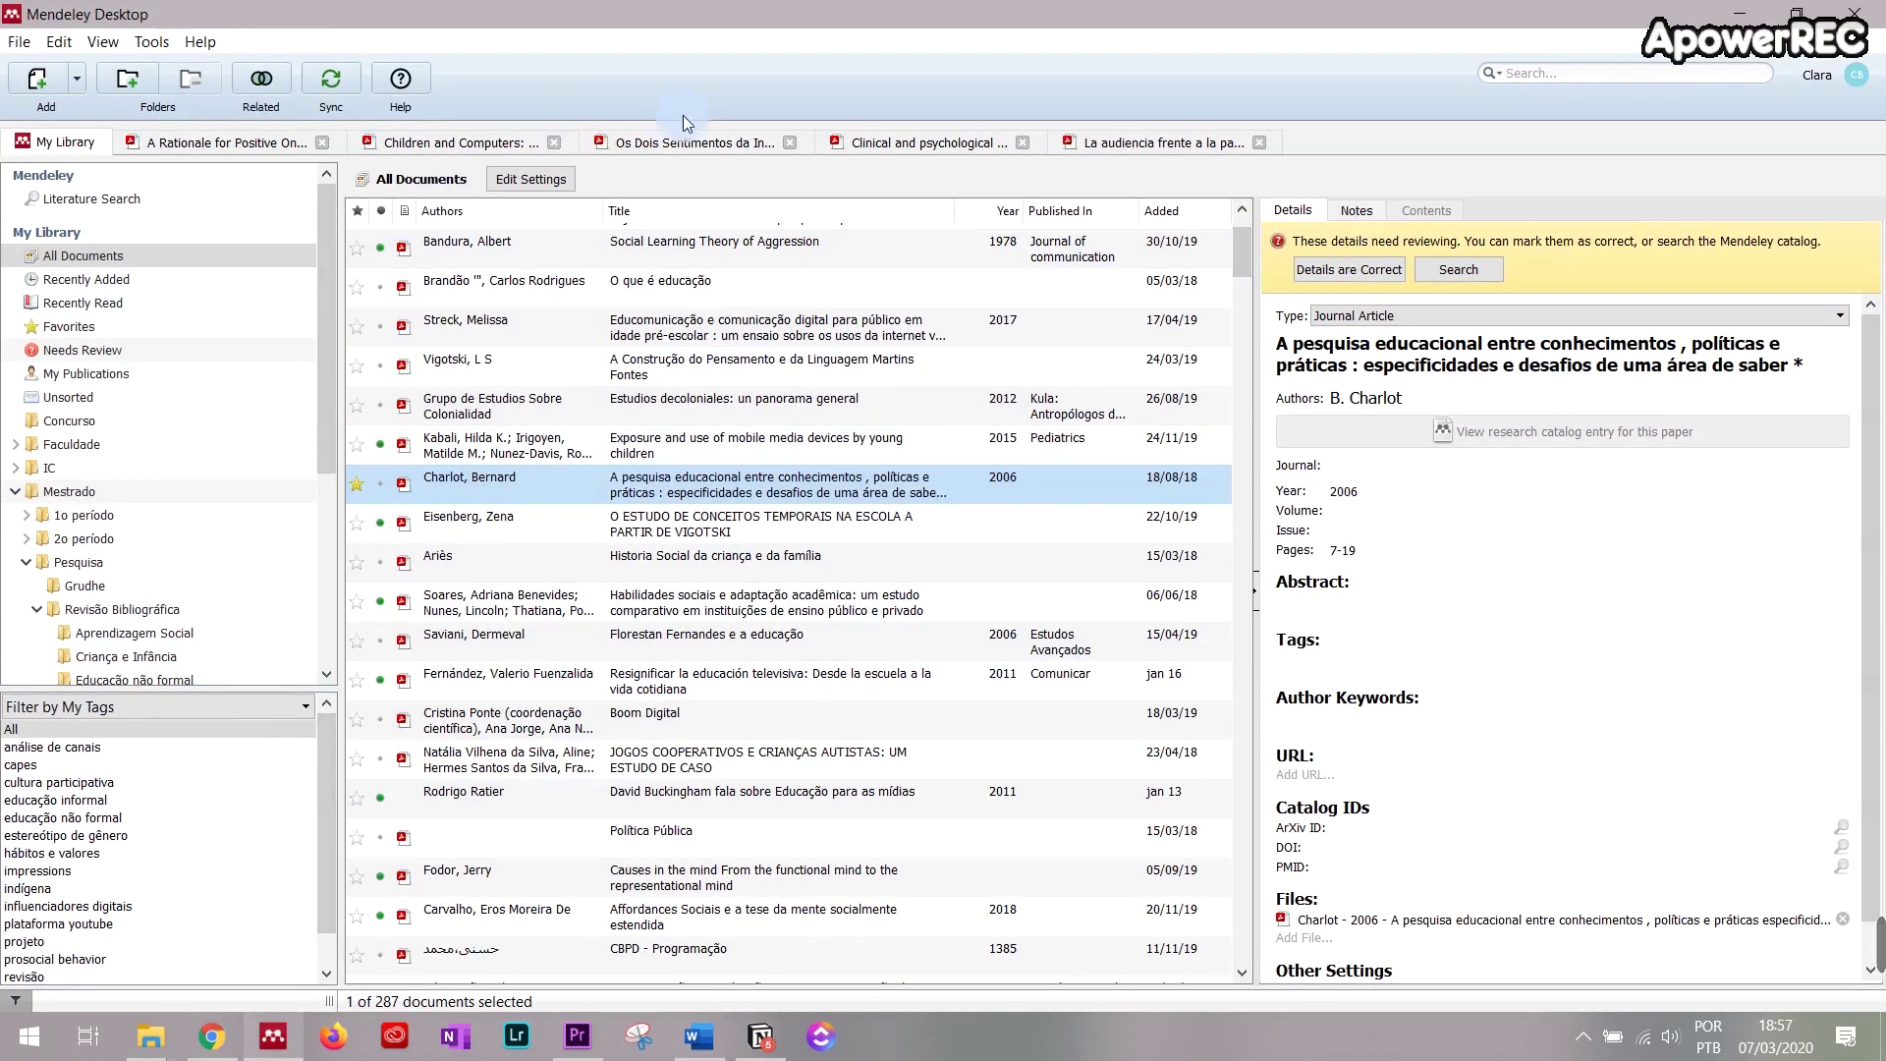